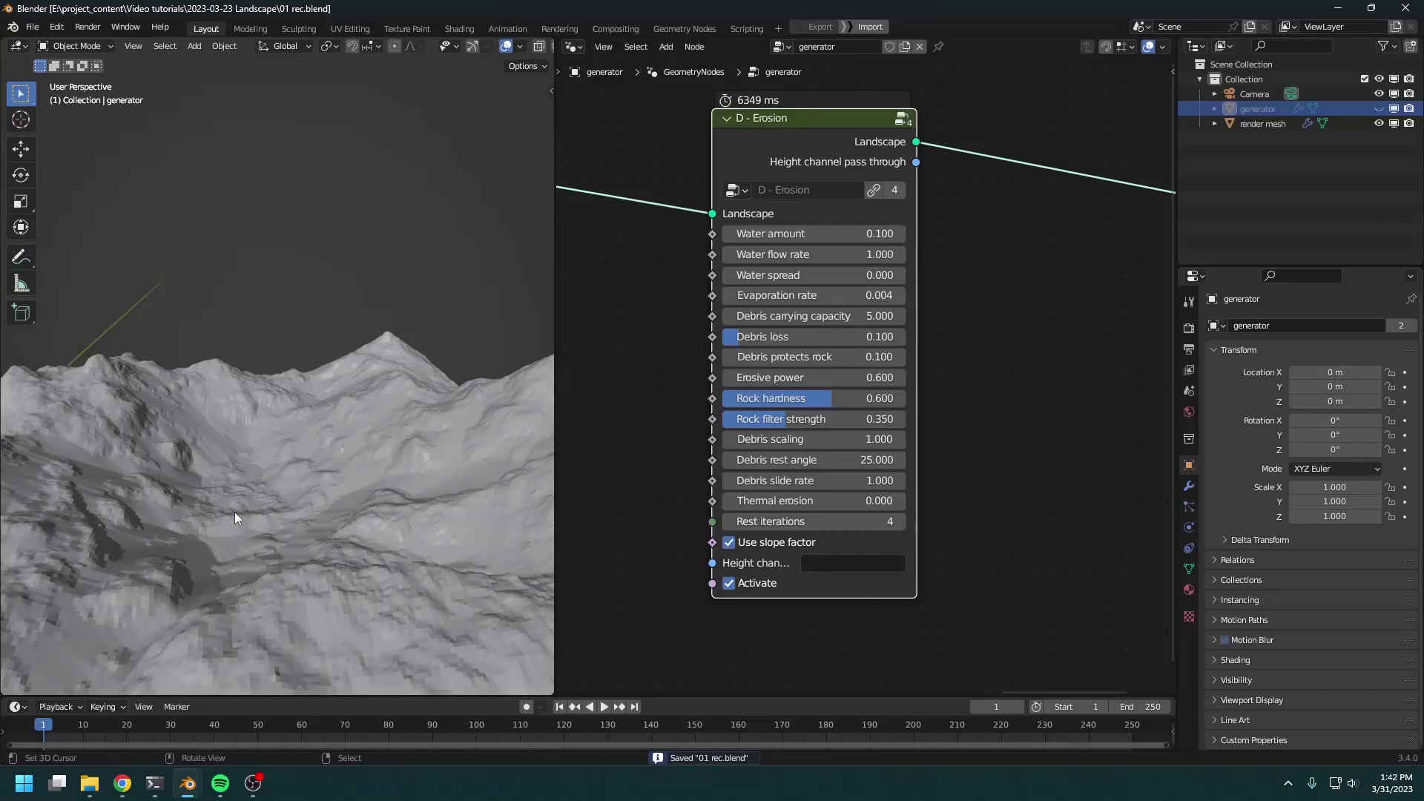
# Add a plane mesh in the middle of the landscape valley and scale it up to about 493
pyautogui.hotkey('shift', 'a')
pyautogui.moveTo(187, 463)
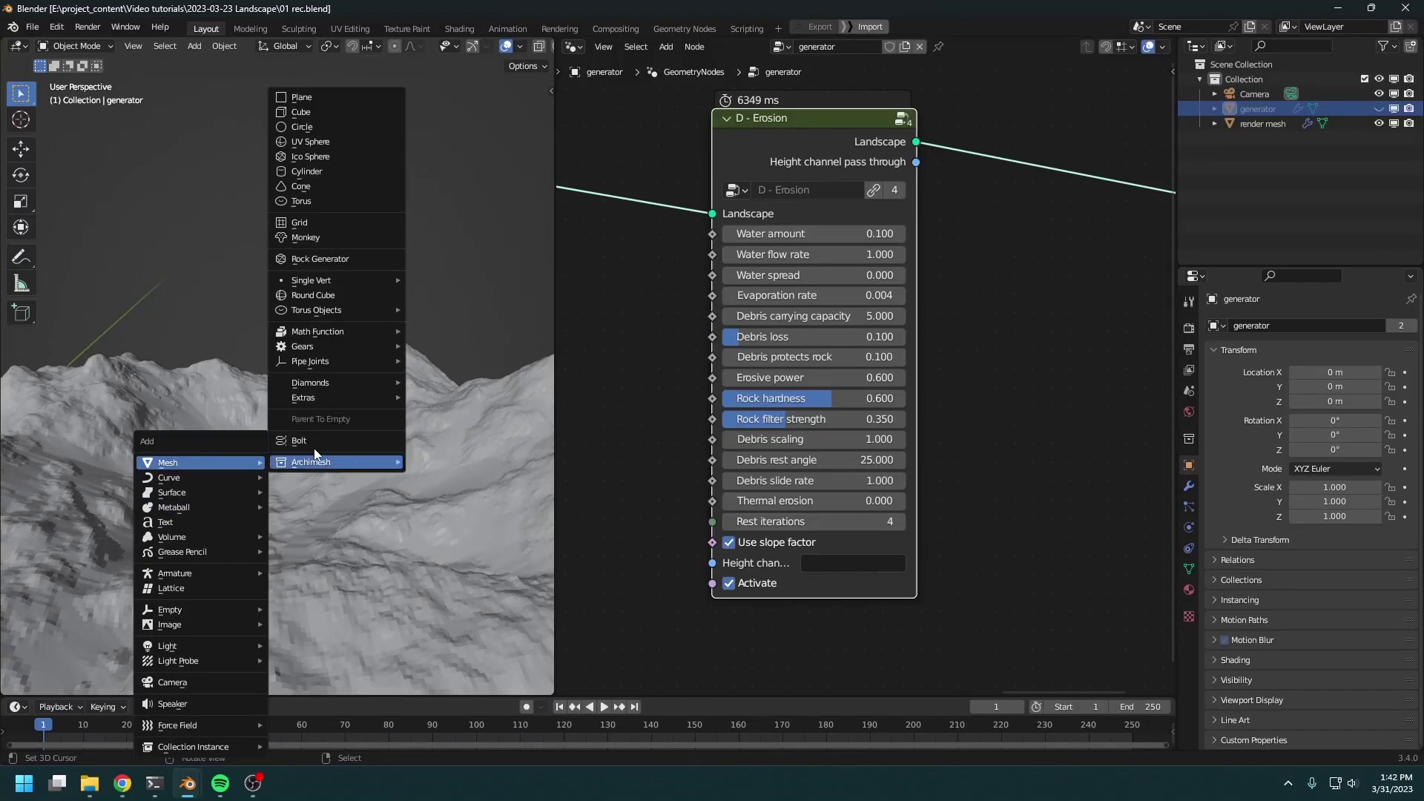
pyautogui.click(310, 95)
pyautogui.keyDown('shift'); pyautogui.moveTo(255, 469); pyautogui.dragTo(282, 430, button='middle'); pyautogui.keyUp('shift')
pyautogui.press('s')
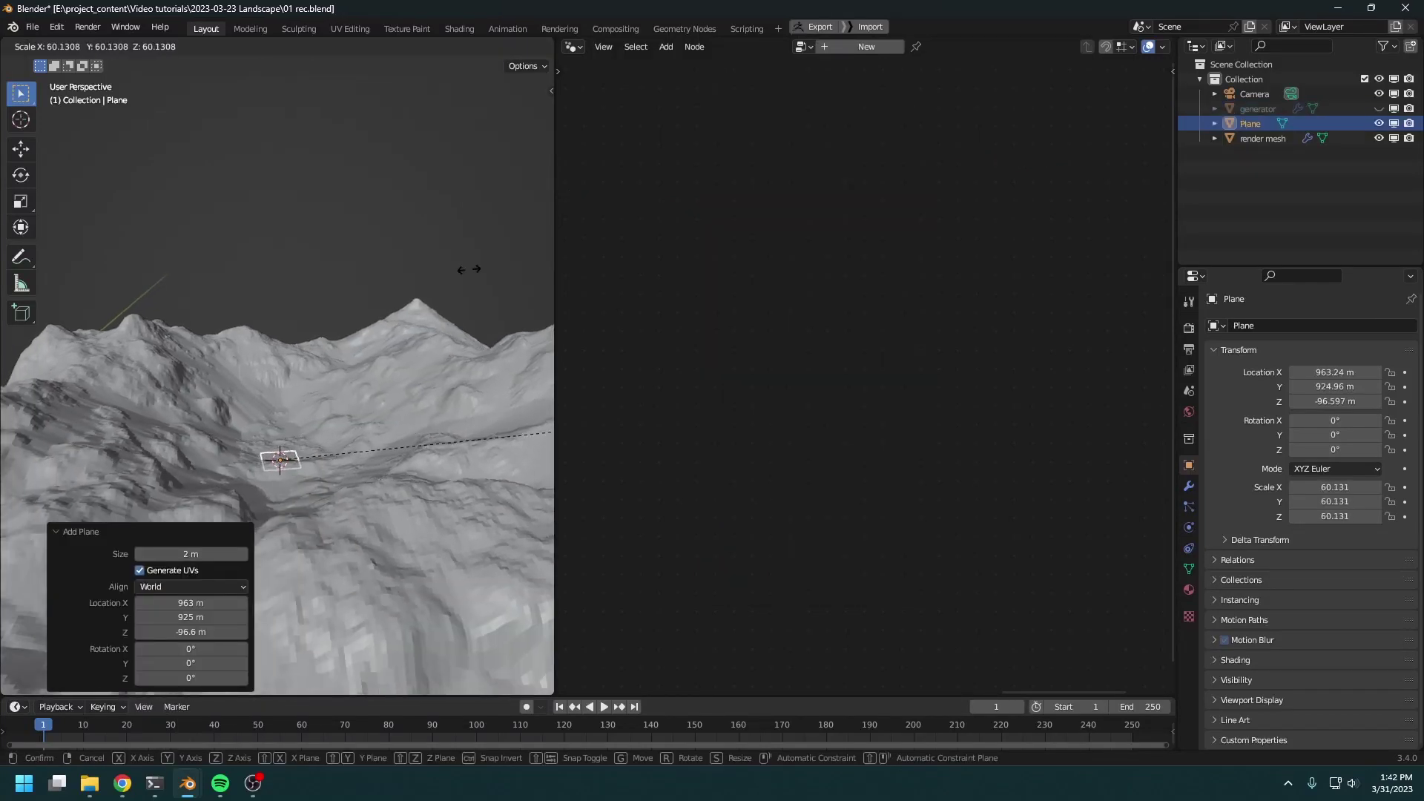
pyautogui.click(469, 269)
pyautogui.press('s')
pyautogui.click(199, 445)
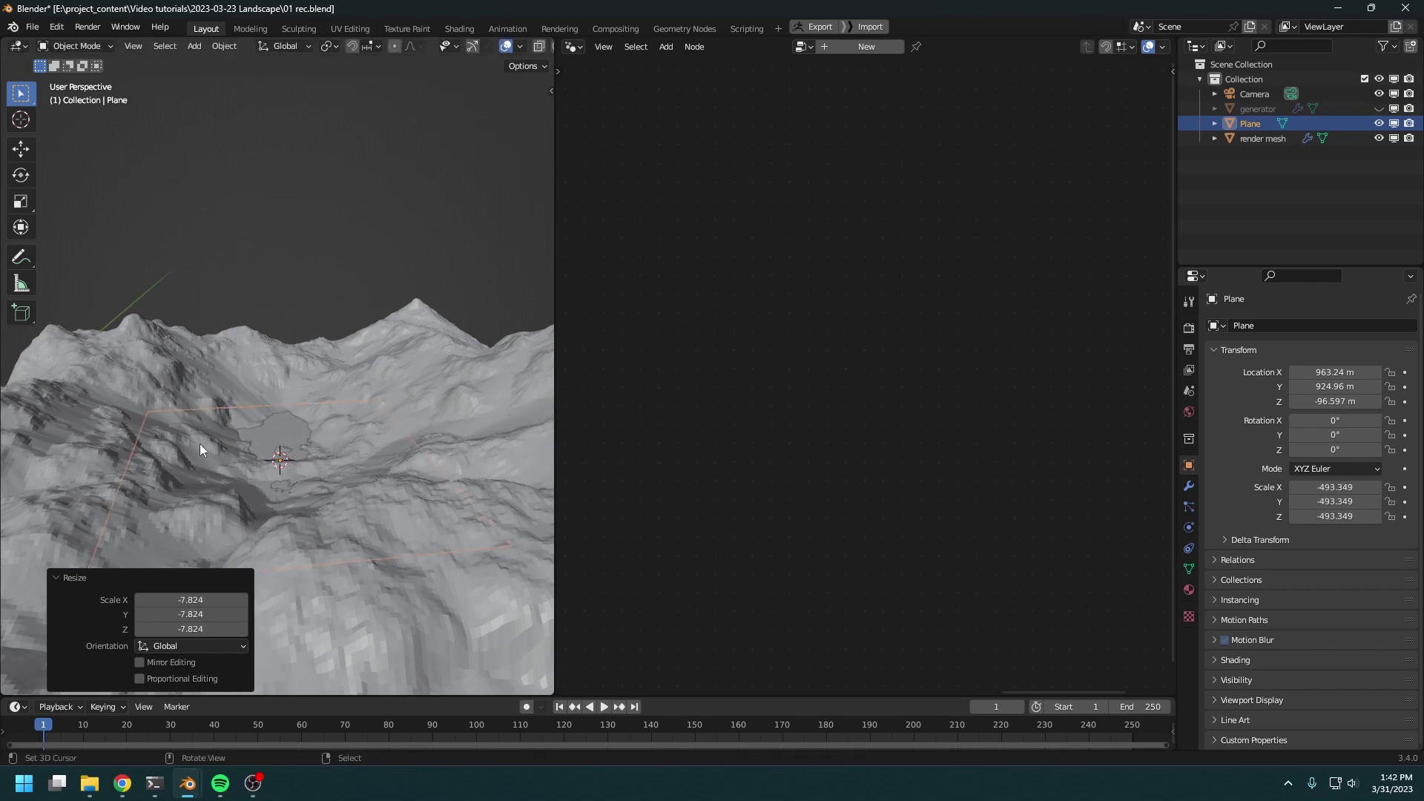
# Raise the plane about 78 m along the Z axis to form a water surface in the valley
pyautogui.press('g')
pyautogui.press('z')
pyautogui.click(291, 399)
# In the top view, resize the plane to about 555 and centre it over the lake basin at about X 983, Y 1010 m
pyautogui.moveTo(291, 400); pyautogui.dragTo(277, 457, button='middle')
pyautogui.scroll(-1, 278, 457)
pyautogui.press('s')
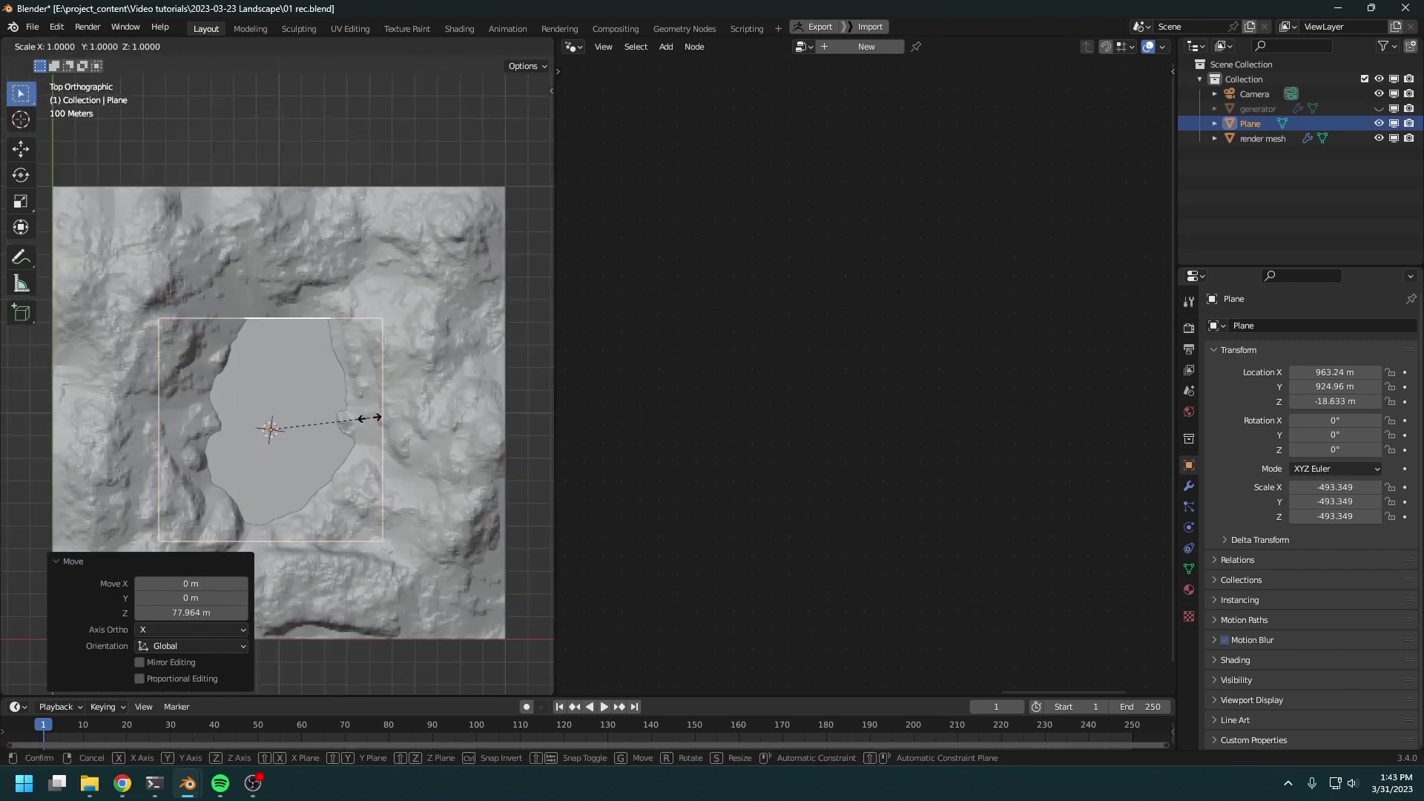
pyautogui.click(403, 412)
pyautogui.press('g')
pyautogui.click(387, 391)
pyautogui.press('s')
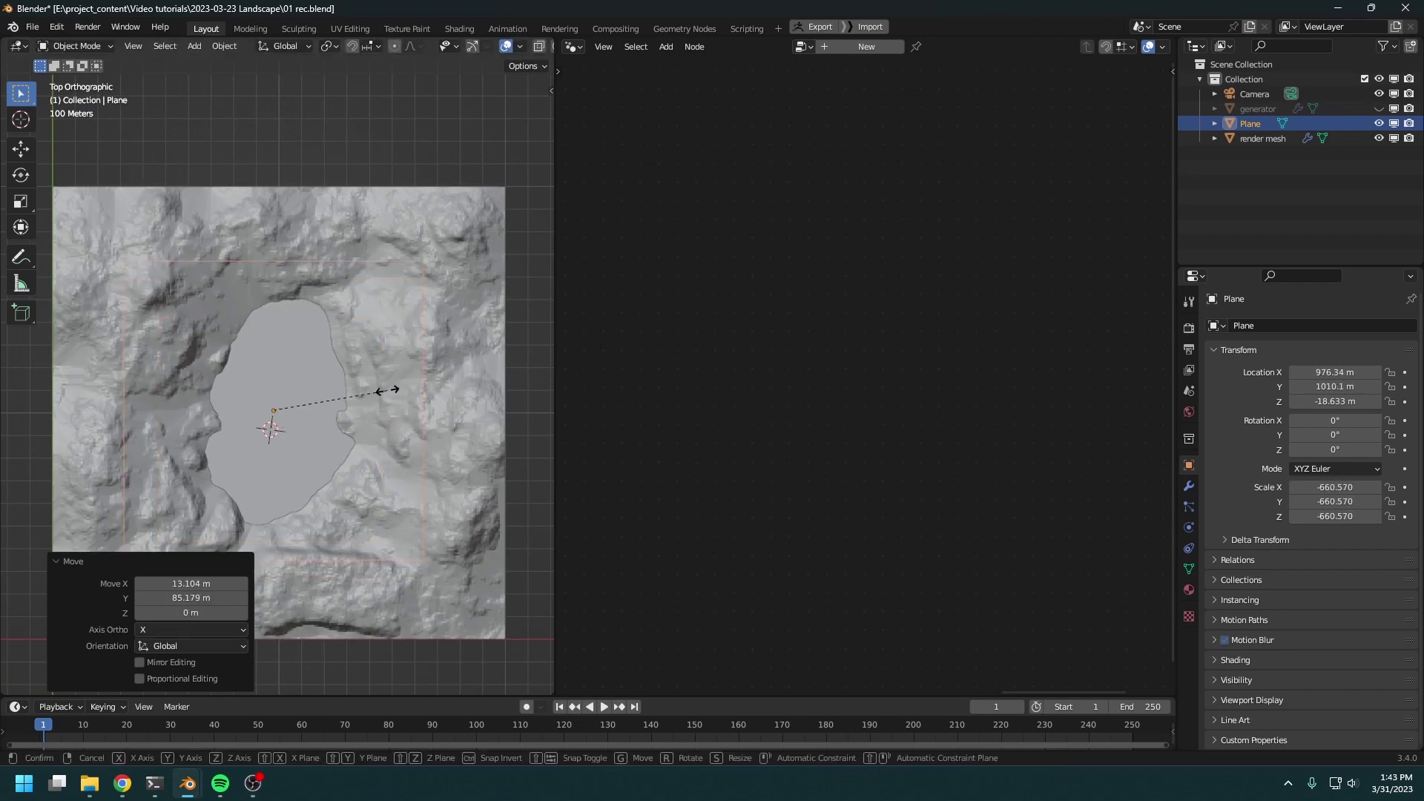
pyautogui.click(371, 402)
pyautogui.press('g')
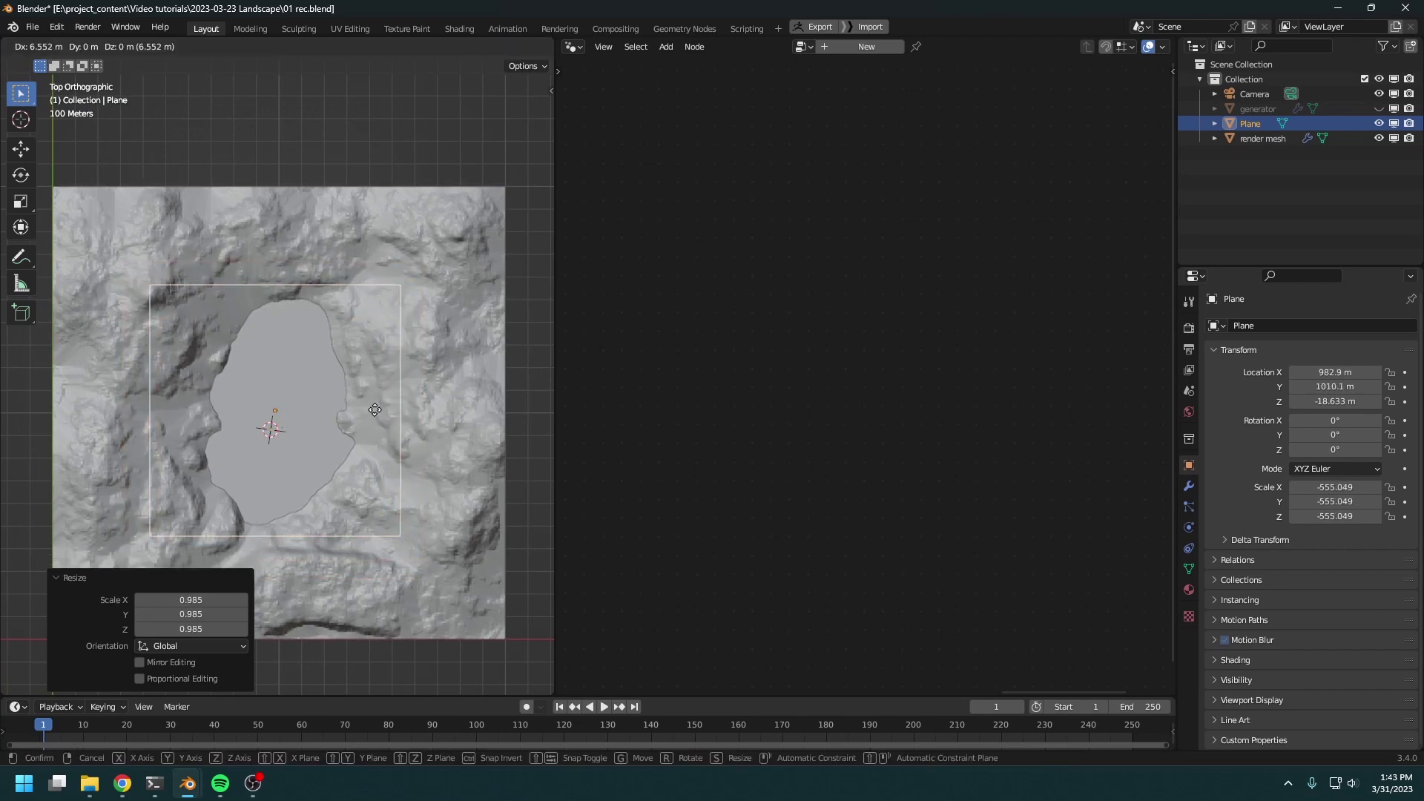
pyautogui.click(375, 409)
# Lower the plane to about -55.7 m in Z and apply its rotation and scale
pyautogui.moveTo(310, 460); pyautogui.dragTo(349, 257, button='middle')
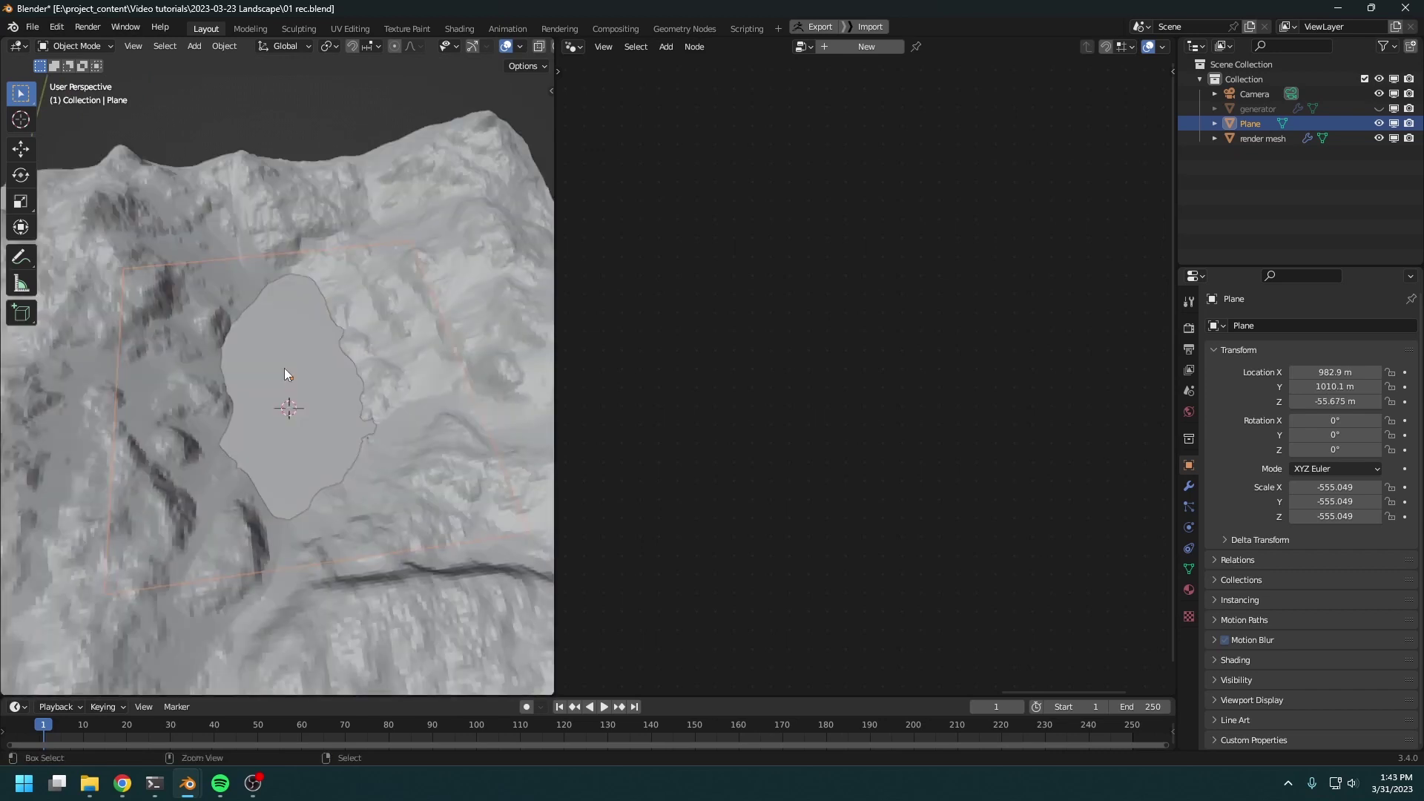
pyautogui.hotkey('ctrl', 'a')
pyautogui.click(256, 365)
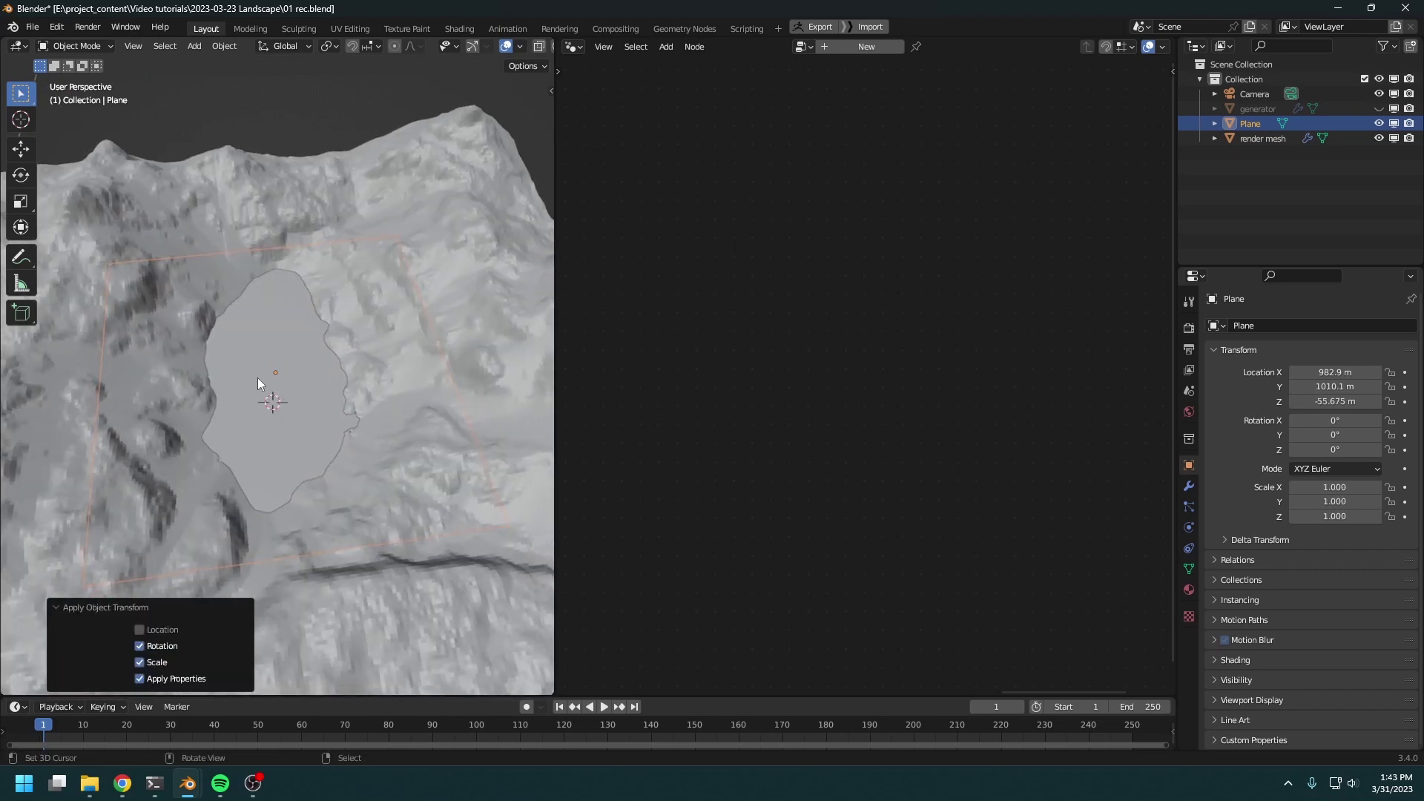
pyautogui.keyDown('shift'); pyautogui.moveTo(257, 376); pyautogui.dragTo(274, 359, button='middle'); pyautogui.keyUp('shift')
pyautogui.moveTo(553, 426); pyautogui.dragTo(565, 425)
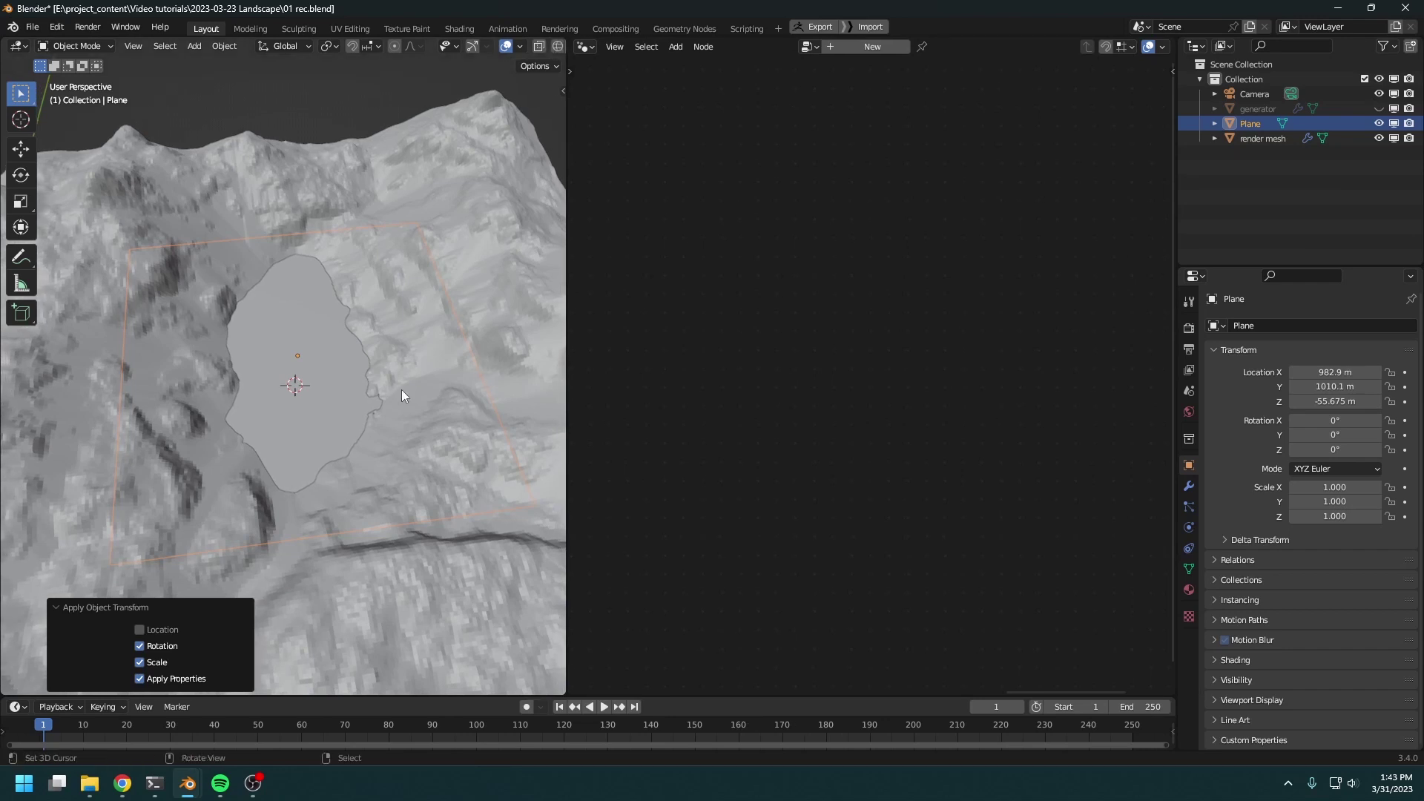
# Subdivide the plane in Edit Mode with 10 cuts and repeat the same subdivision once
pyautogui.press('Tab')
pyautogui.rightClick(401, 390)
pyautogui.click(334, 411)
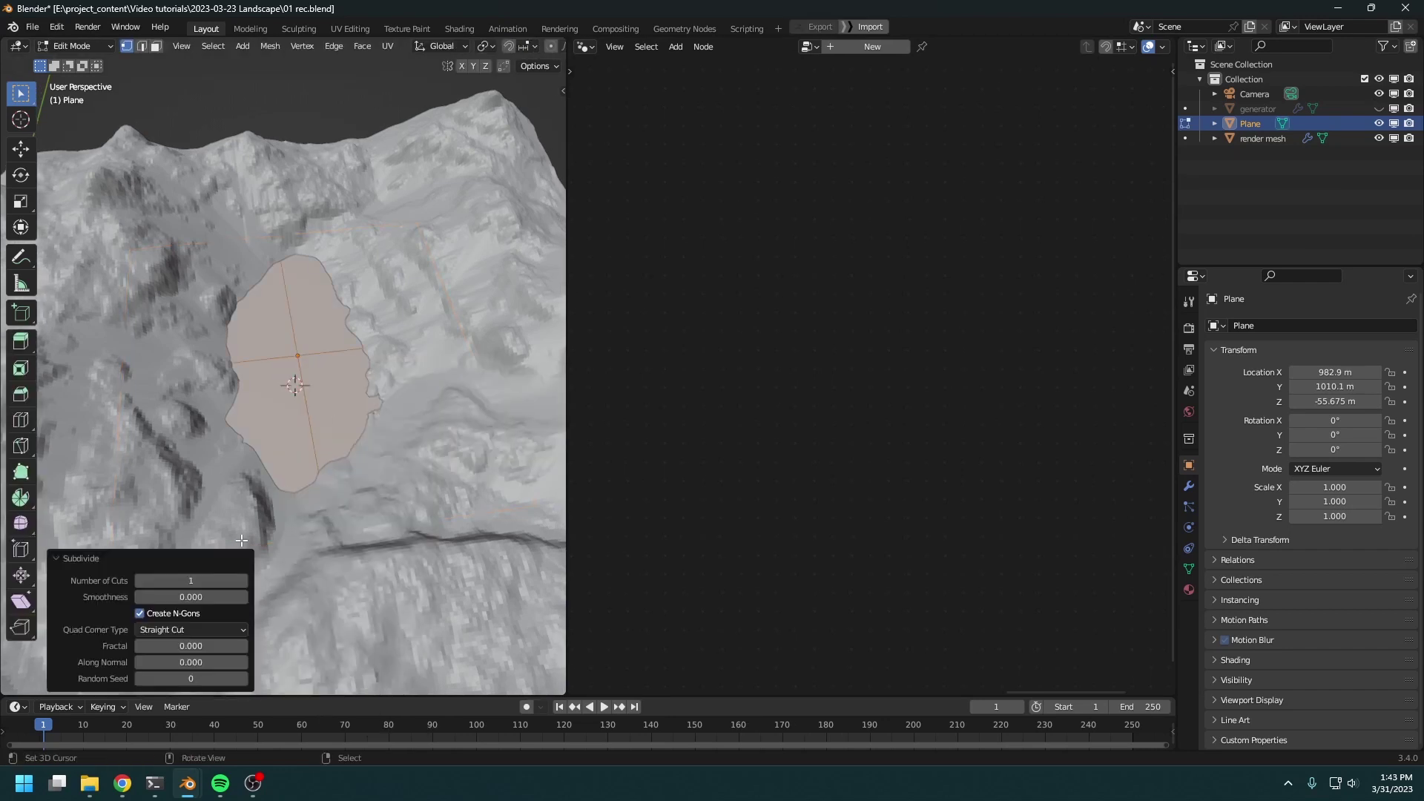
pyautogui.click(244, 580)
pyautogui.click(243, 580)
pyautogui.click(243, 580)
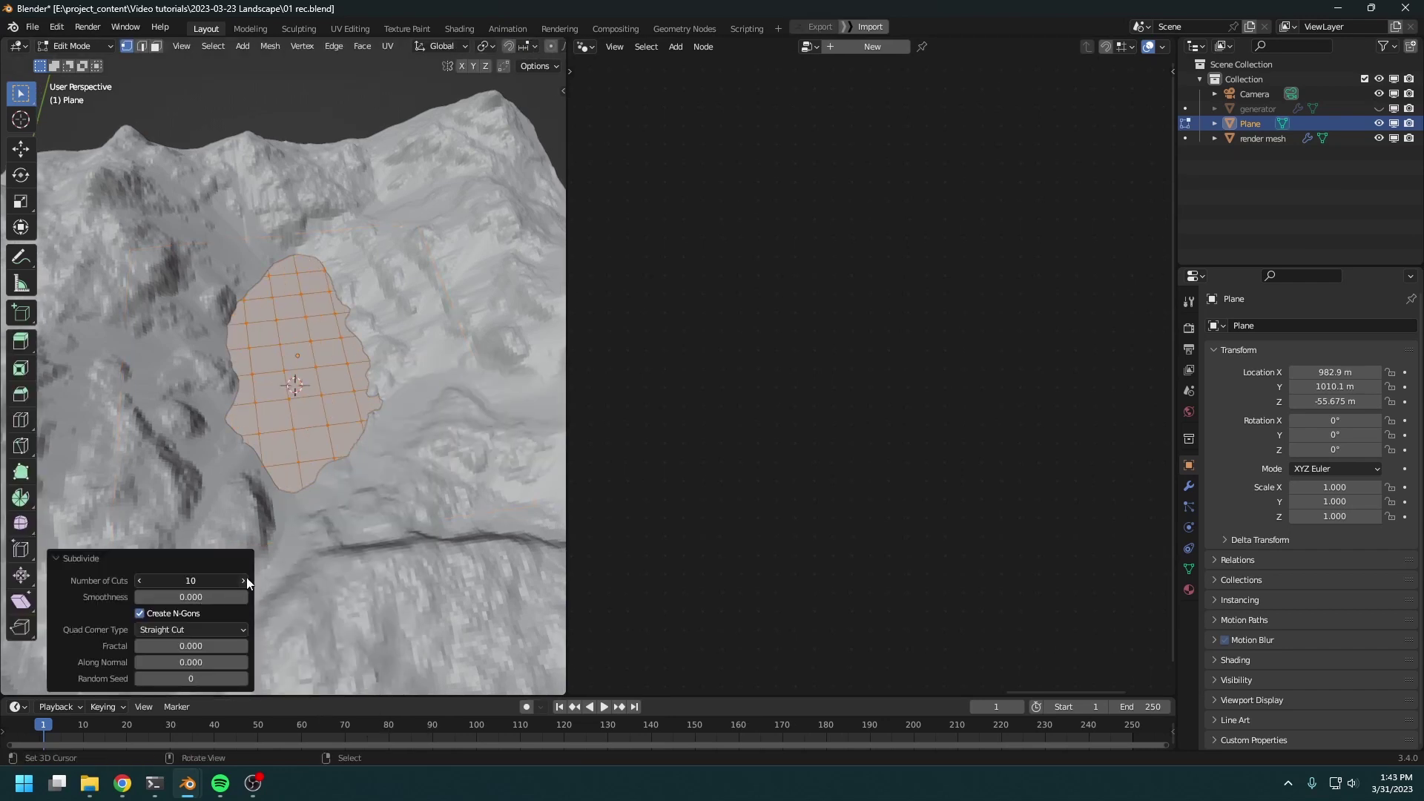
pyautogui.click(243, 580)
pyautogui.hotkey('shift', 'r')
pyautogui.click(391, 375)
pyautogui.scroll(5, 392, 376)
pyautogui.keyDown('shift'); pyautogui.moveTo(391, 375); pyautogui.dragTo(407, 329, button='middle'); pyautogui.keyUp('shift')
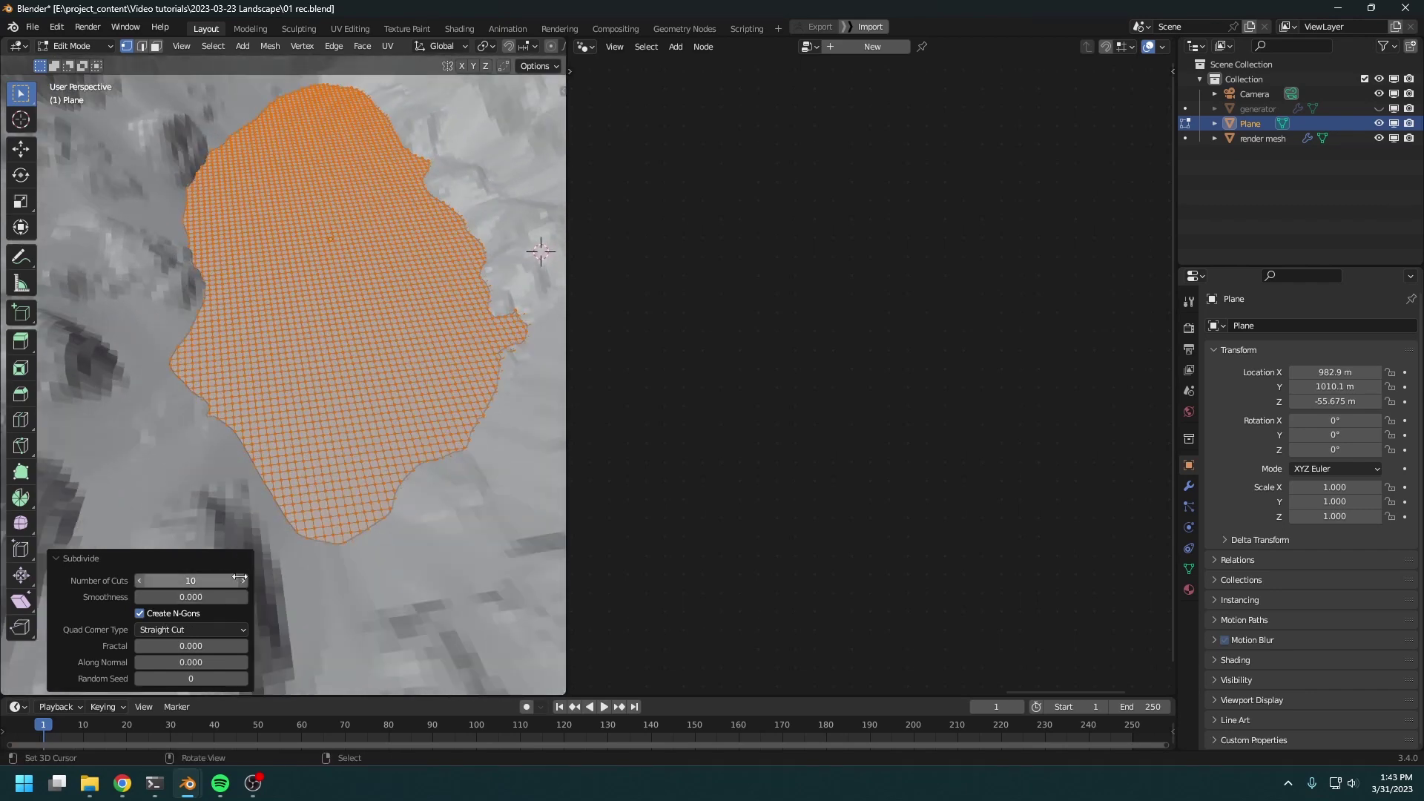
# Subdivide the plane's mesh once more with 2 cuts and return to Object Mode
pyautogui.rightClick(384, 399)
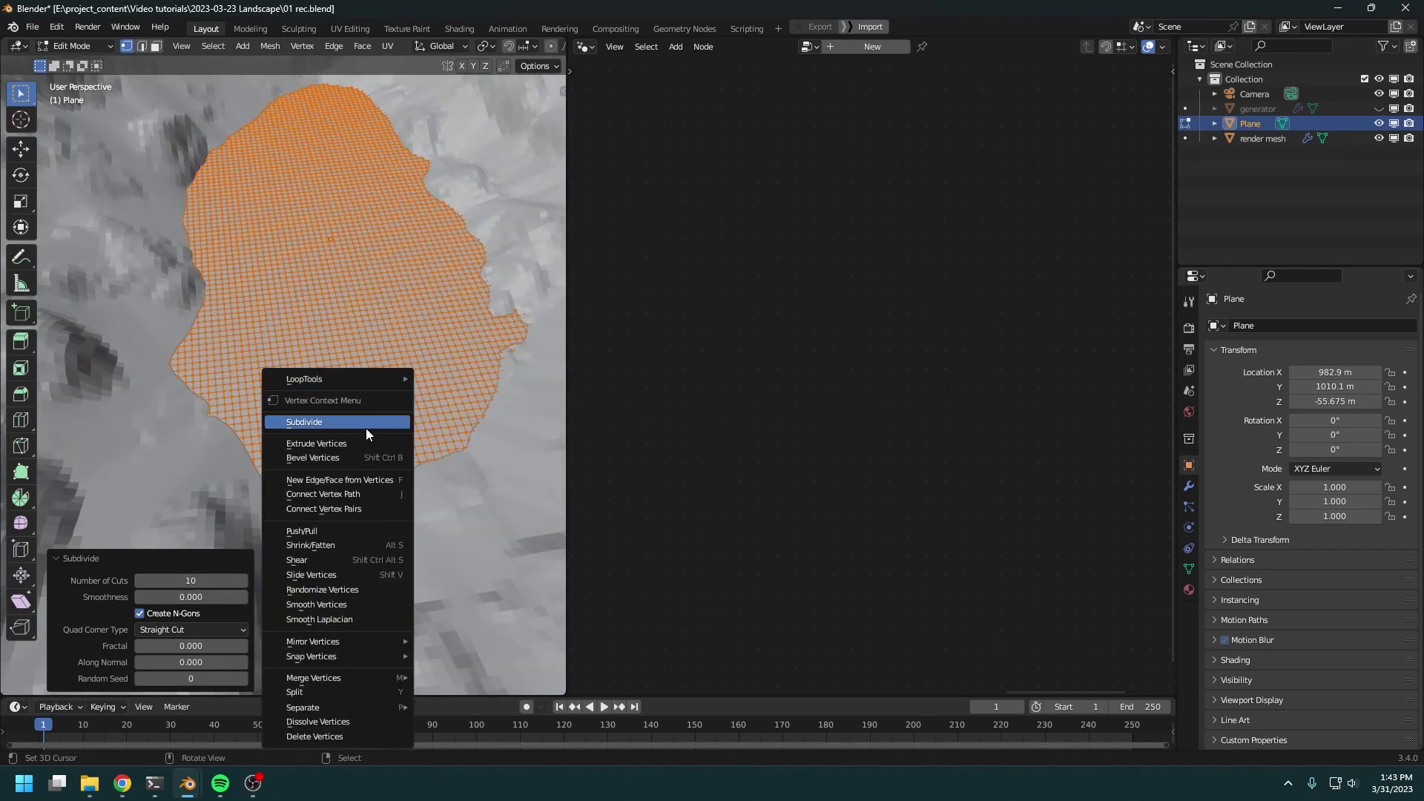
pyautogui.click(367, 429)
pyautogui.moveTo(333, 486); pyautogui.dragTo(355, 522, button='middle')
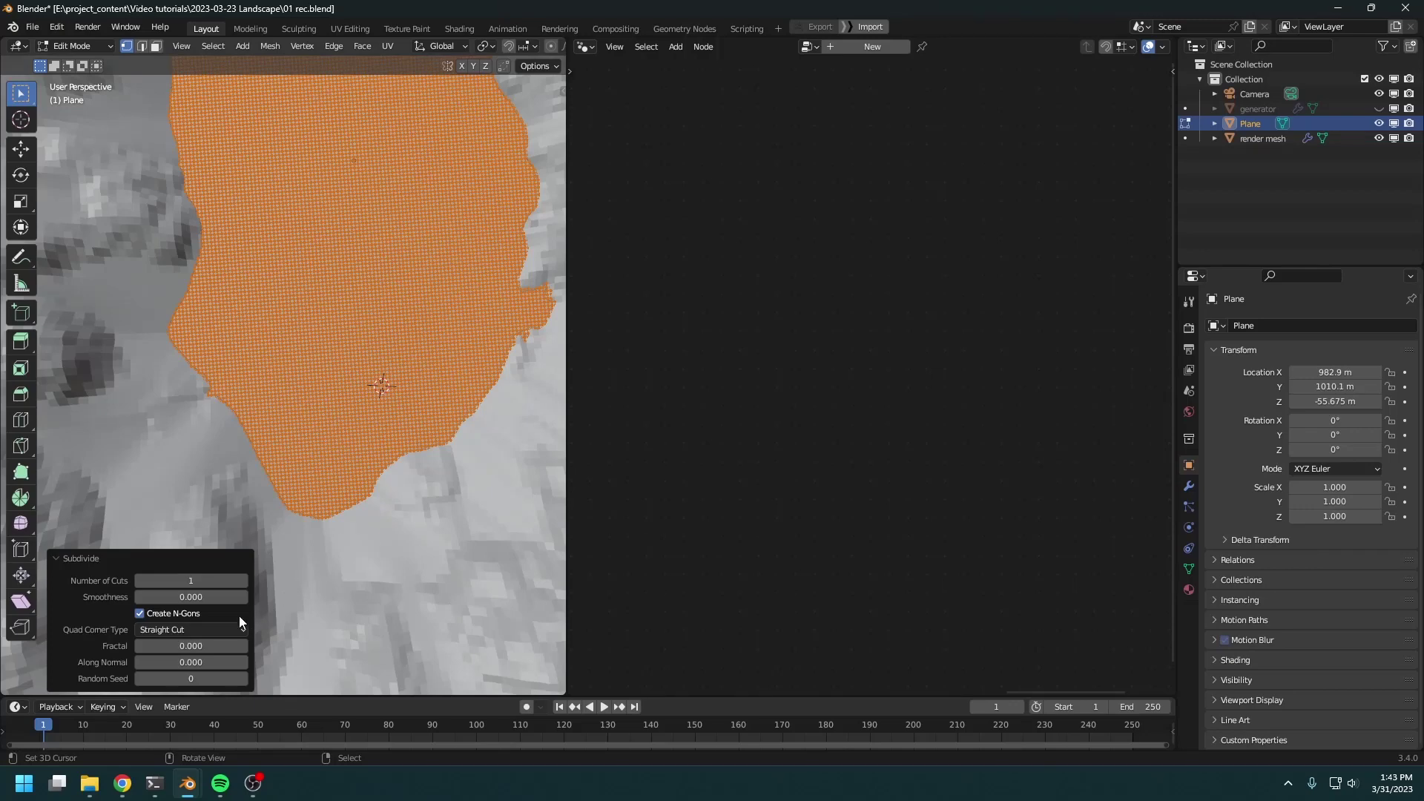
pyautogui.click(243, 582)
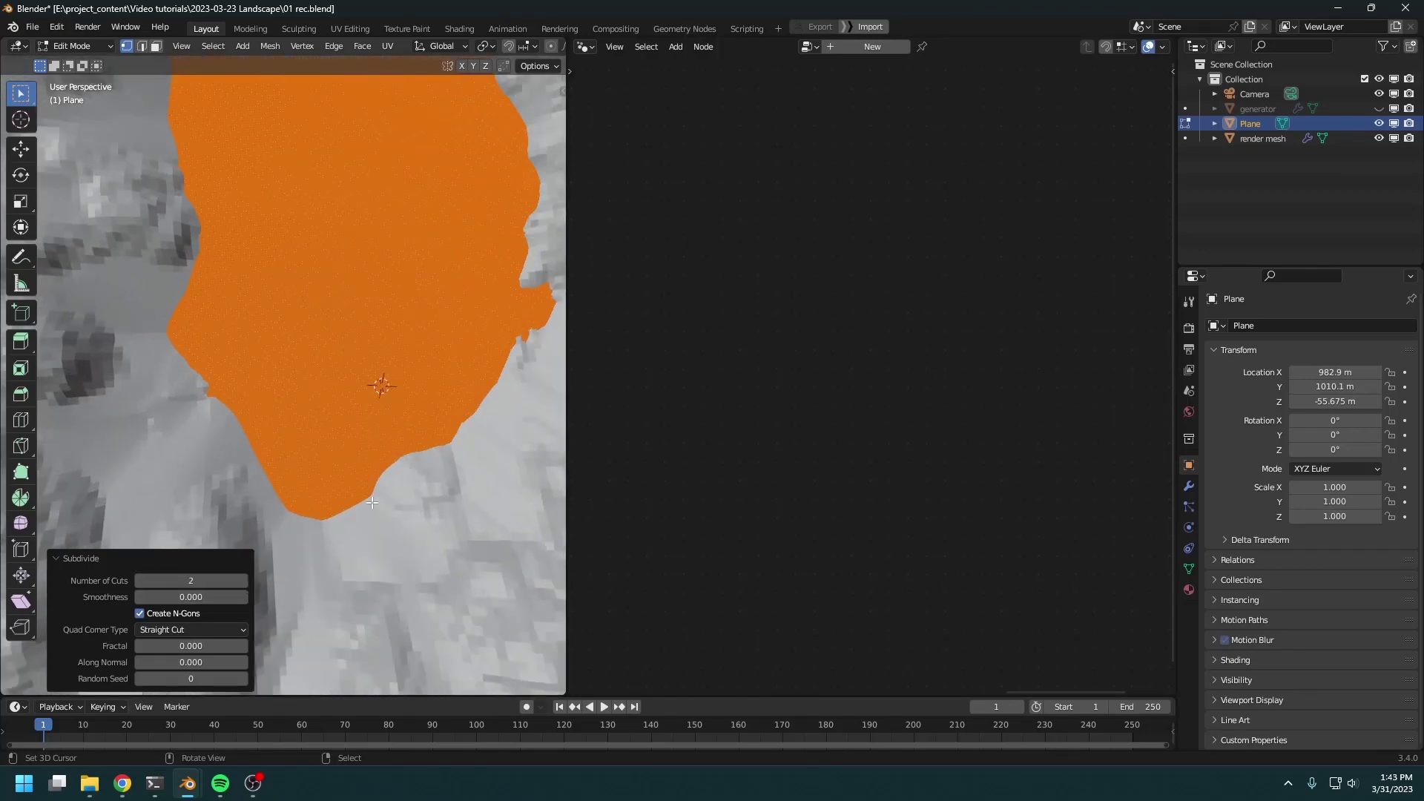
pyautogui.scroll(4, 372, 502)
pyautogui.scroll(-7, 375, 515)
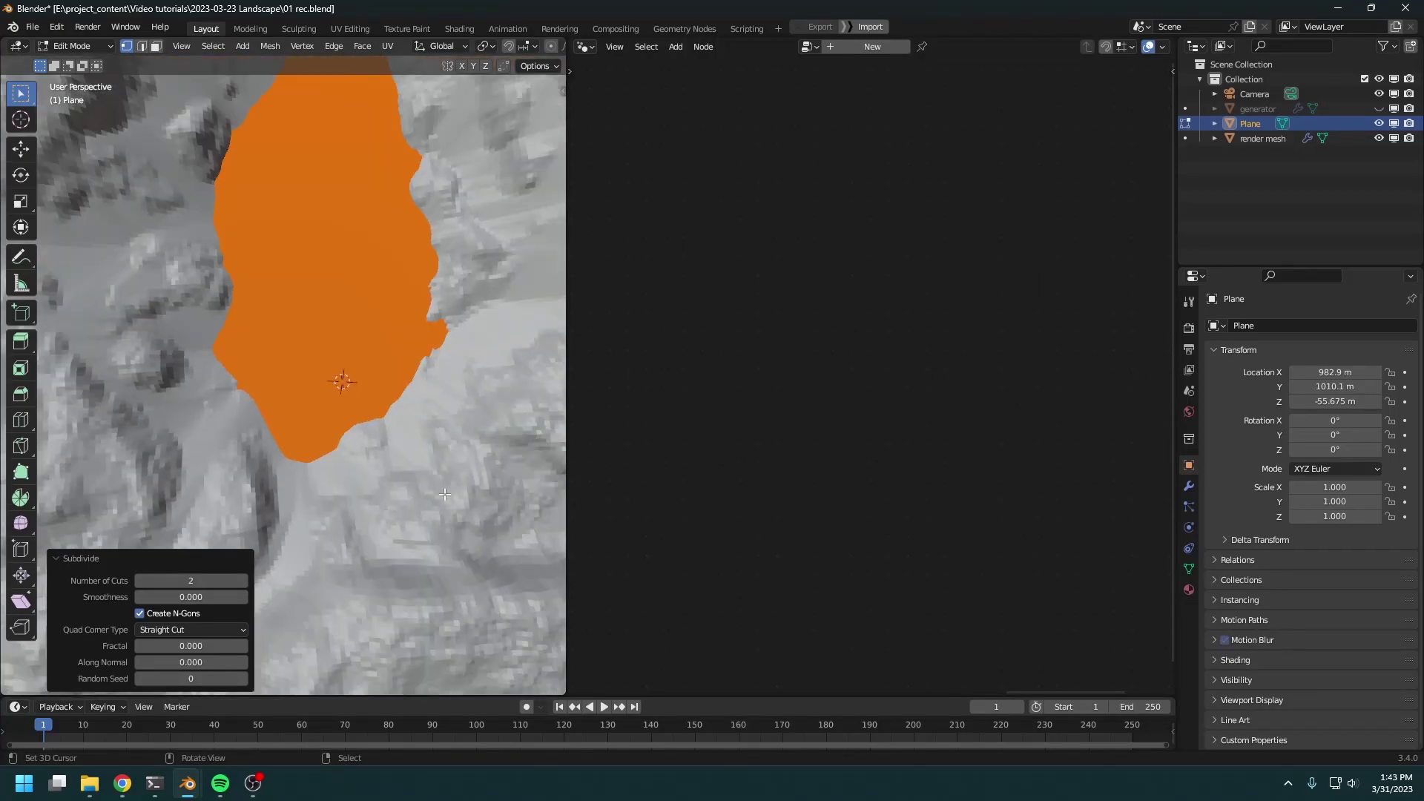
pyautogui.press('KP_7')
pyautogui.keyDown('ctrl'); pyautogui.moveTo(411, 261); pyautogui.dragTo(467, 334, button='middle'); pyautogui.keyUp('ctrl')
pyautogui.press('z')
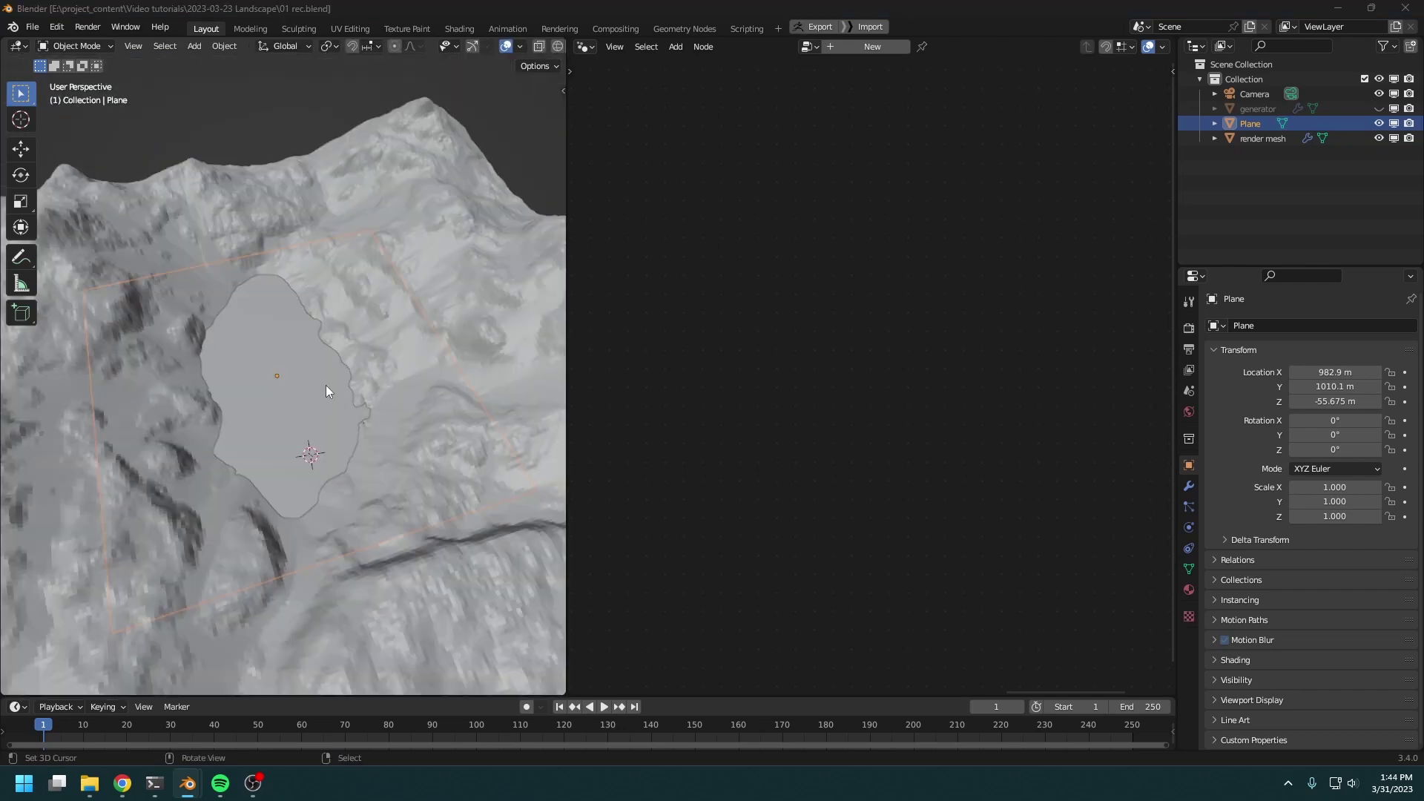
# Create a new geometry node tree for the plane and show all its nodes
pyautogui.moveTo(327, 392); pyautogui.dragTo(347, 389, button='middle')
pyautogui.click(853, 47)
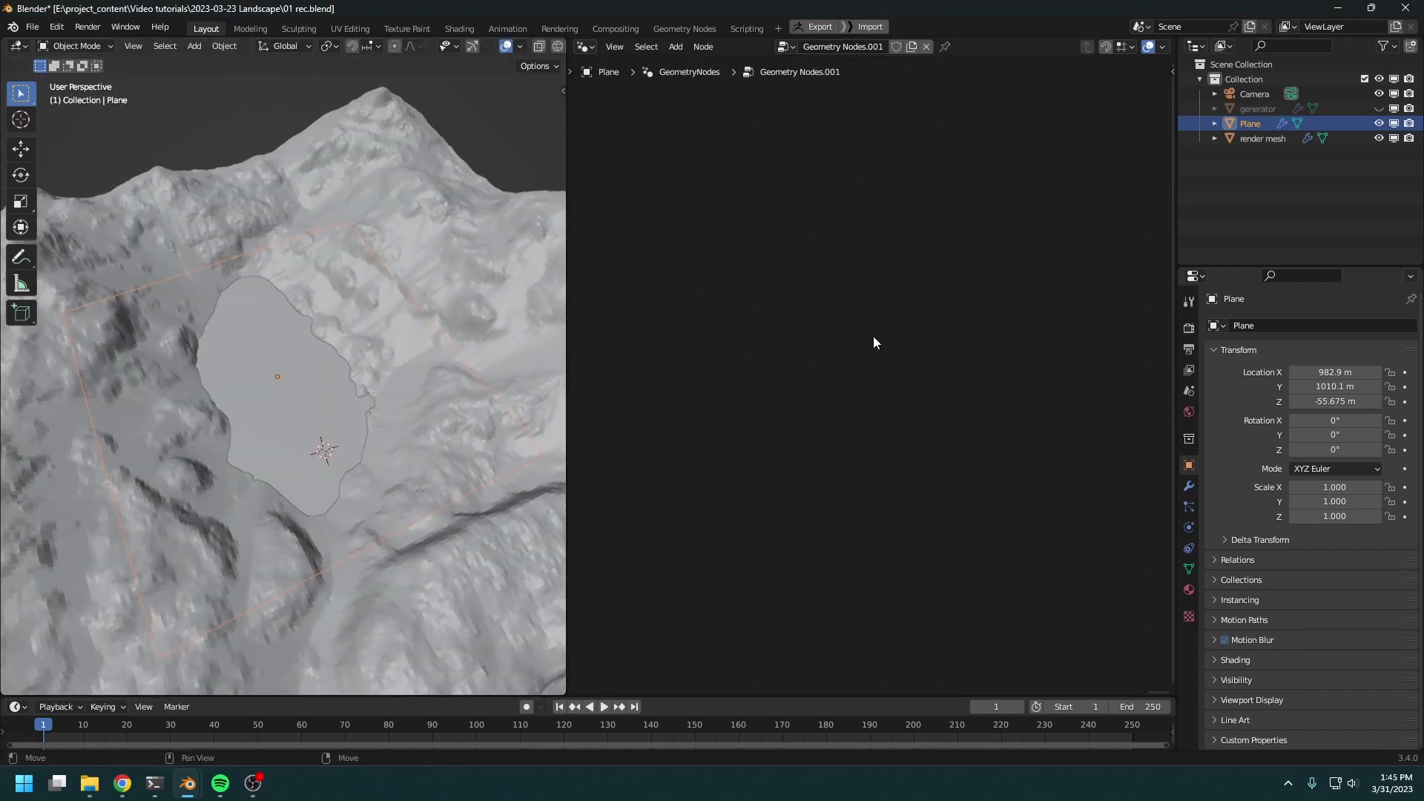
pyautogui.press('Home')
pyautogui.doubleClick(846, 47)
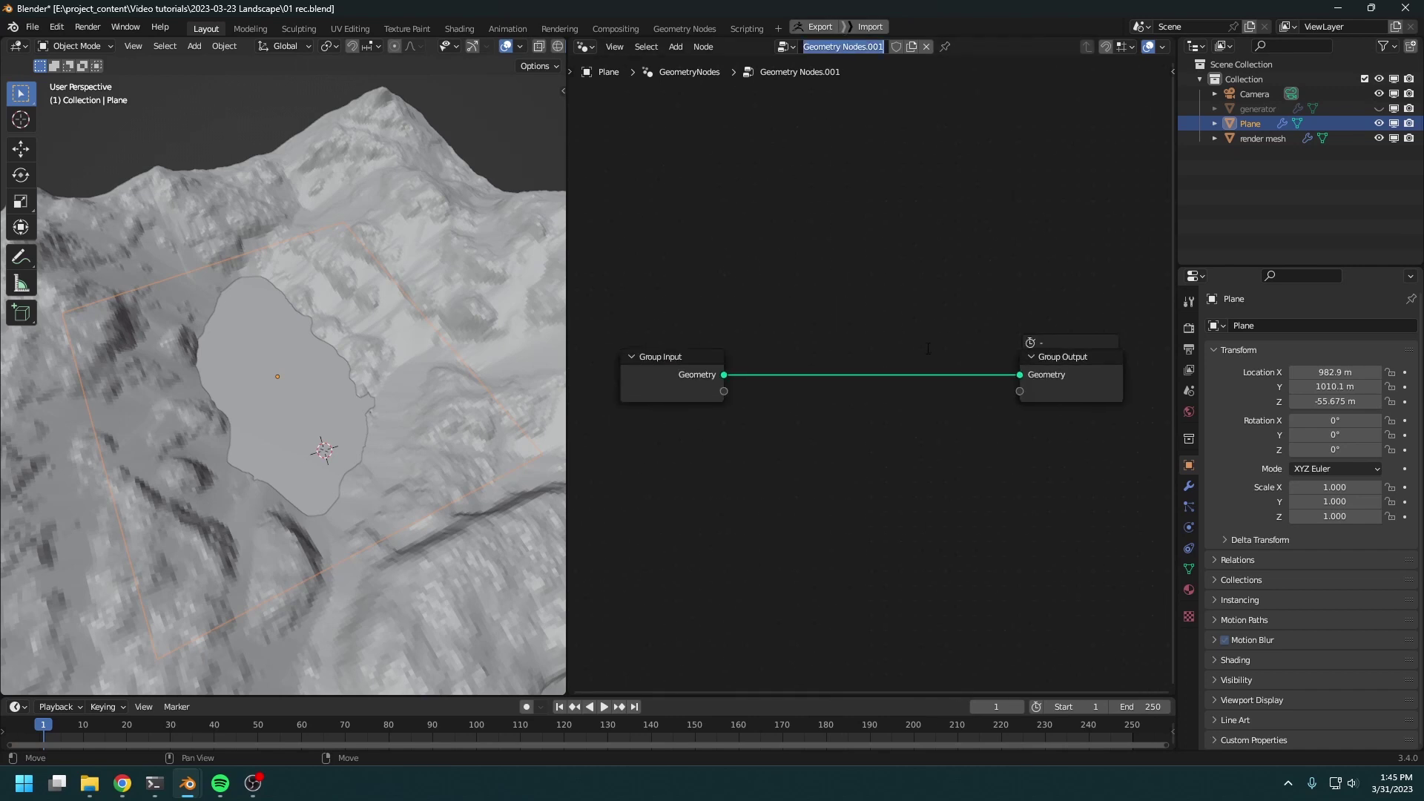
pyautogui.click(897, 369)
# Bring the render mesh in as an Object Info node above Group Input and set its transform space to Relative
pyautogui.scroll(5, 868, 376)
pyautogui.moveTo(1261, 139); pyautogui.dragTo(656, 181)
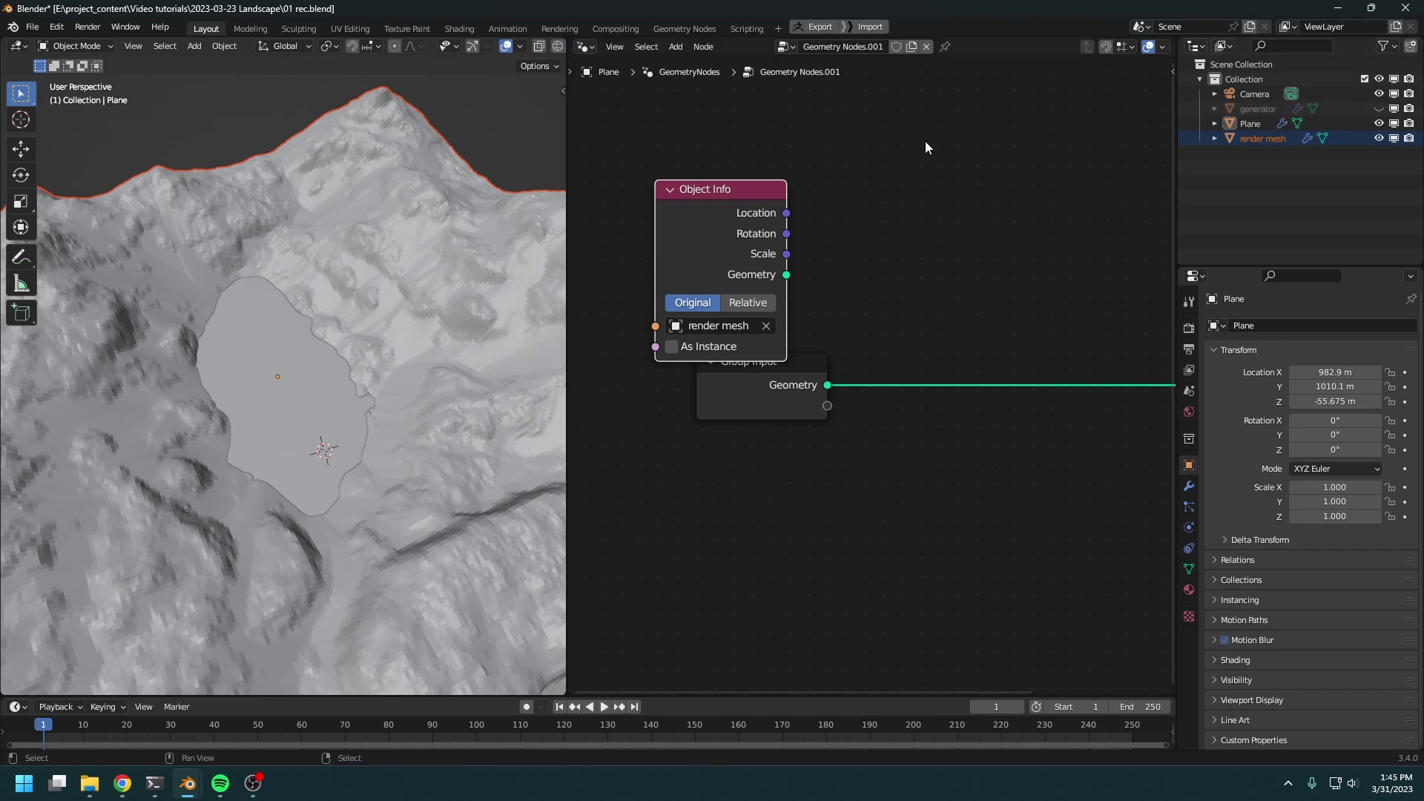
pyautogui.moveTo(734, 231); pyautogui.dragTo(739, 204)
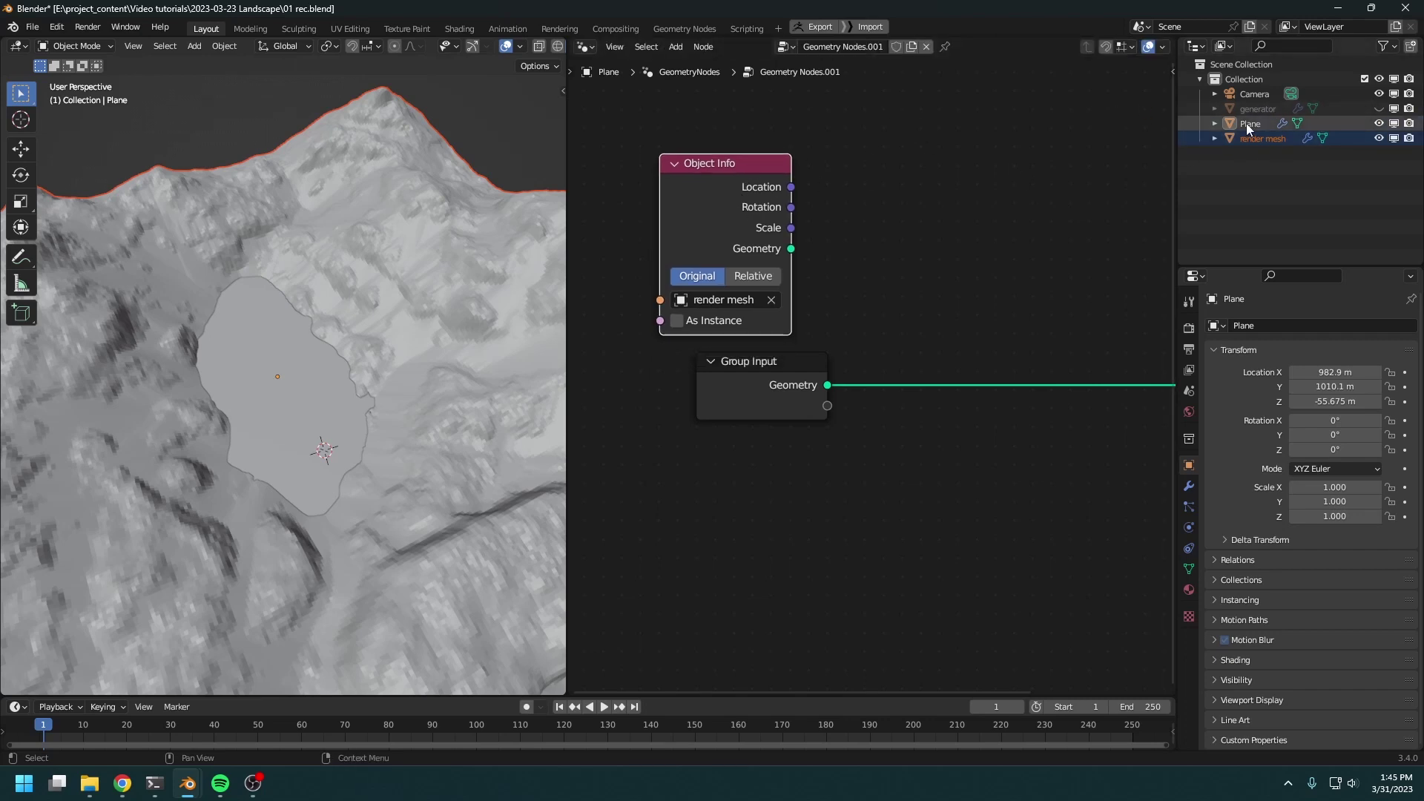
pyautogui.click(765, 276)
pyautogui.moveTo(765, 275); pyautogui.dragTo(801, 261)
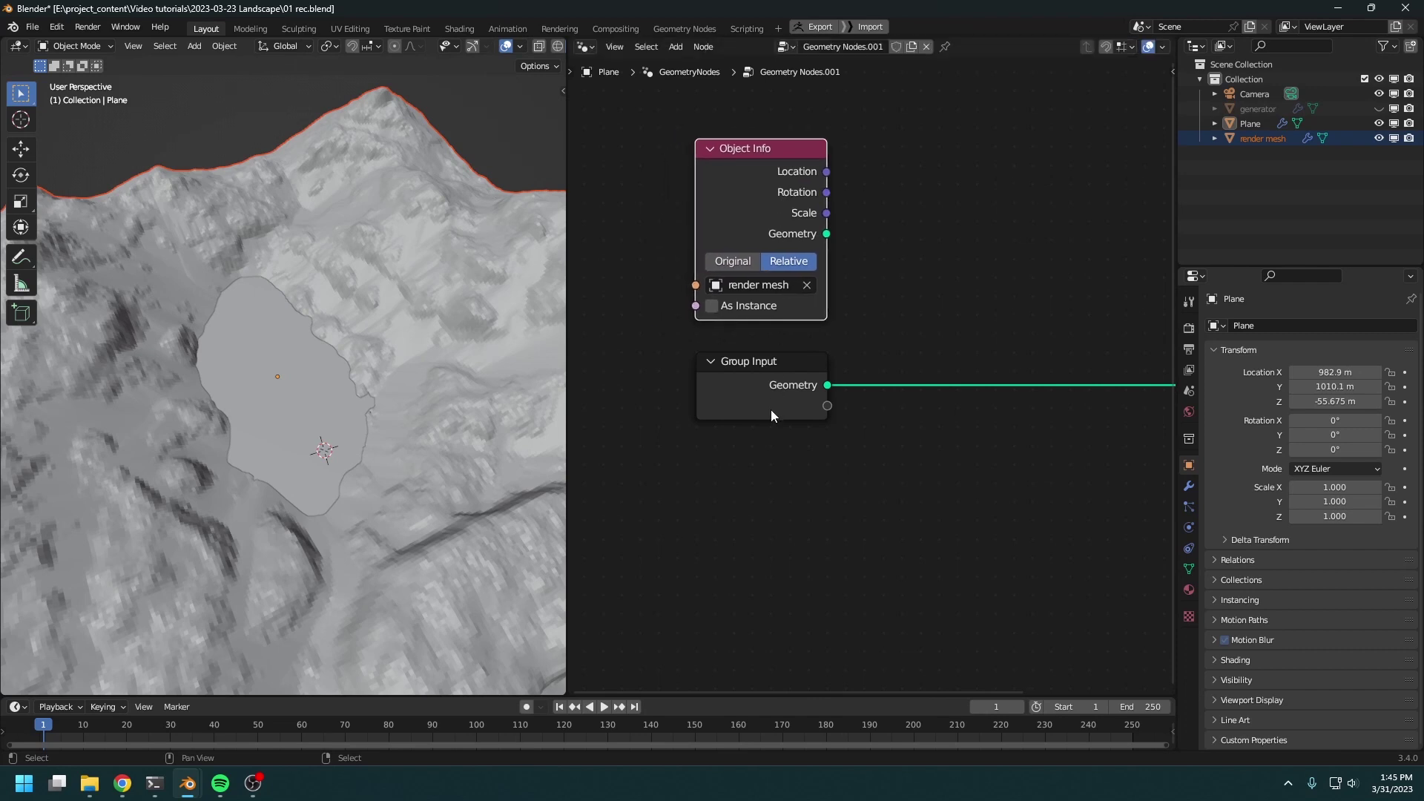
pyautogui.moveTo(778, 401); pyautogui.dragTo(769, 420)
pyautogui.moveTo(768, 420); pyautogui.dragTo(724, 423, button='middle')
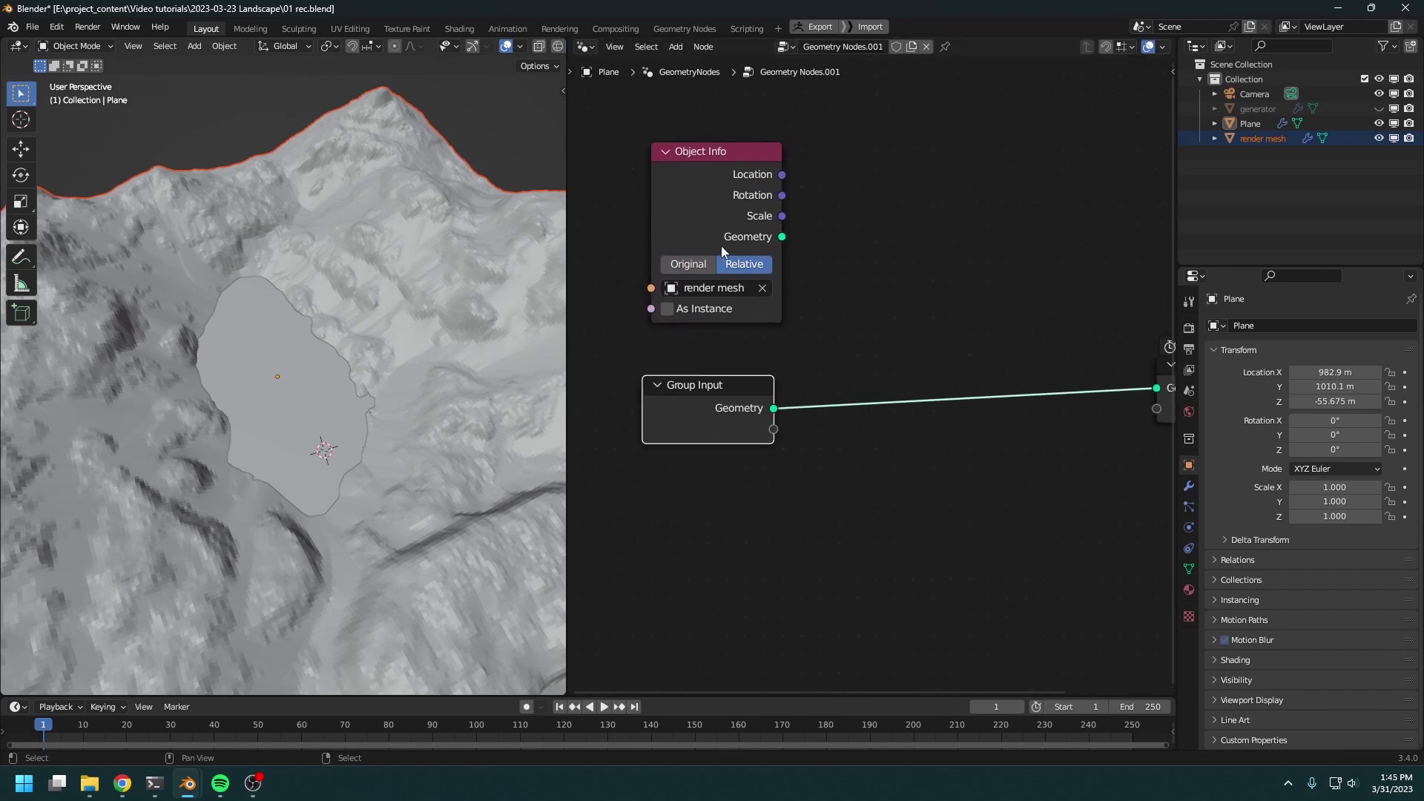
# Add a Raycast node and connect the Object Info geometry to its Target Geometry
pyautogui.moveTo(960, 345); pyautogui.dragTo(813, 336, button='middle')
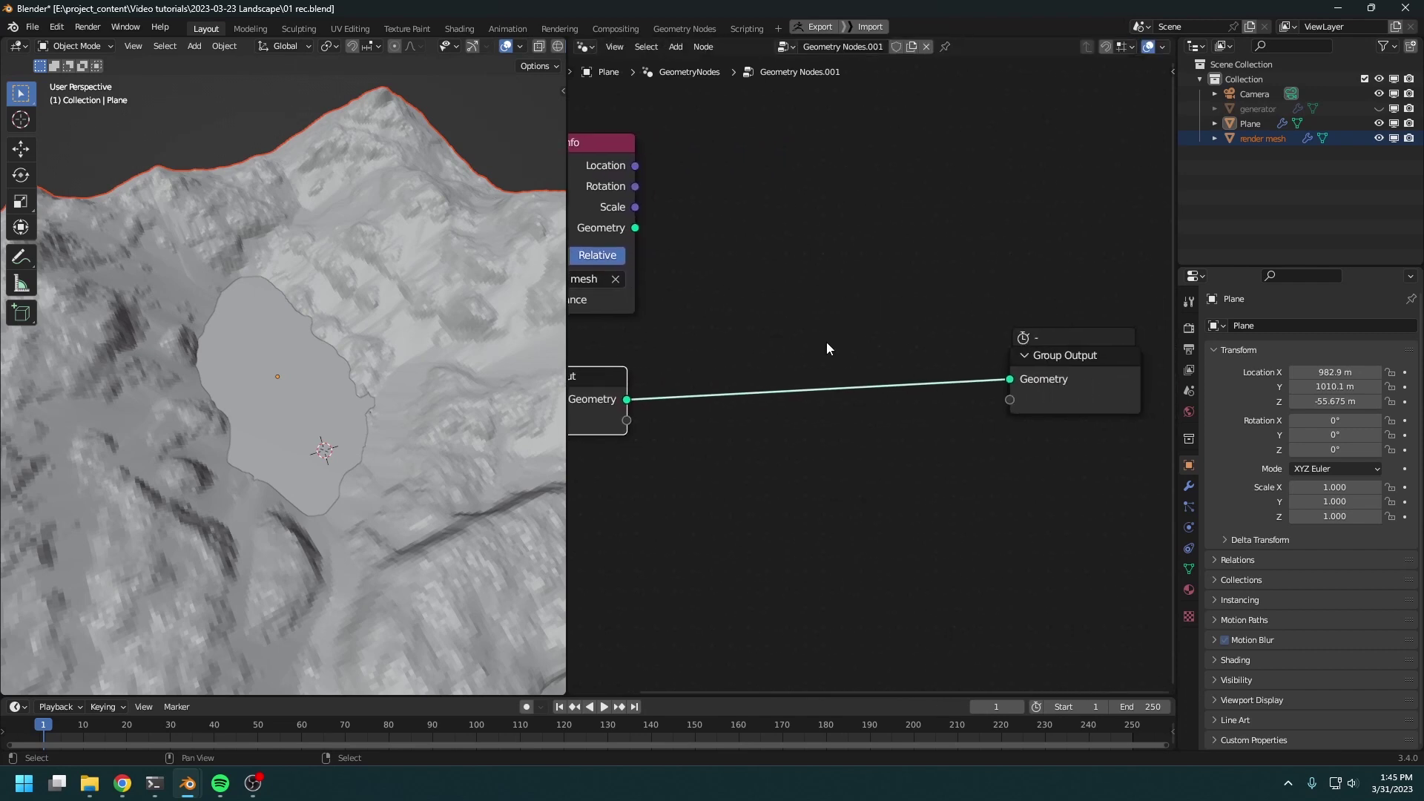
pyautogui.hotkey('shift', 'a')
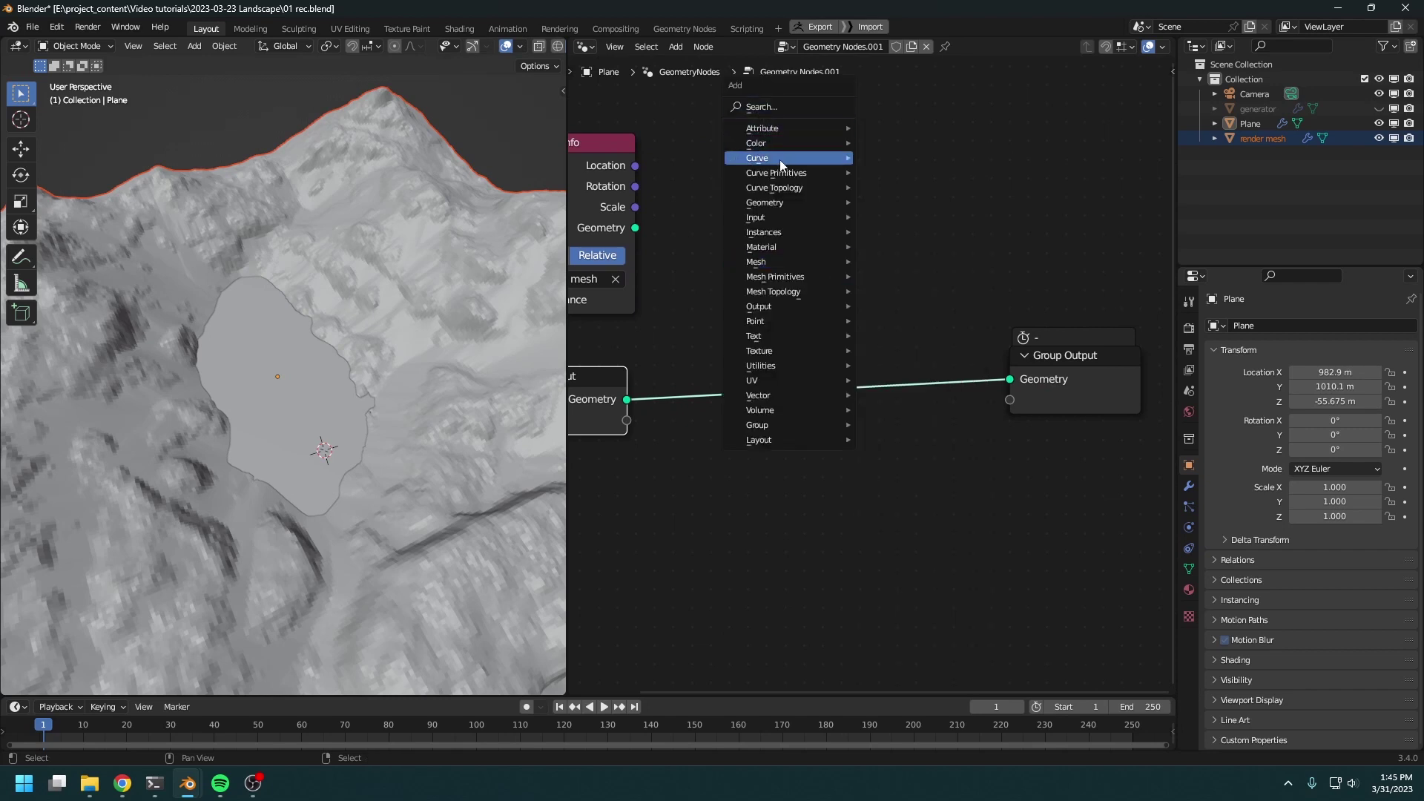
pyautogui.moveTo(778, 206)
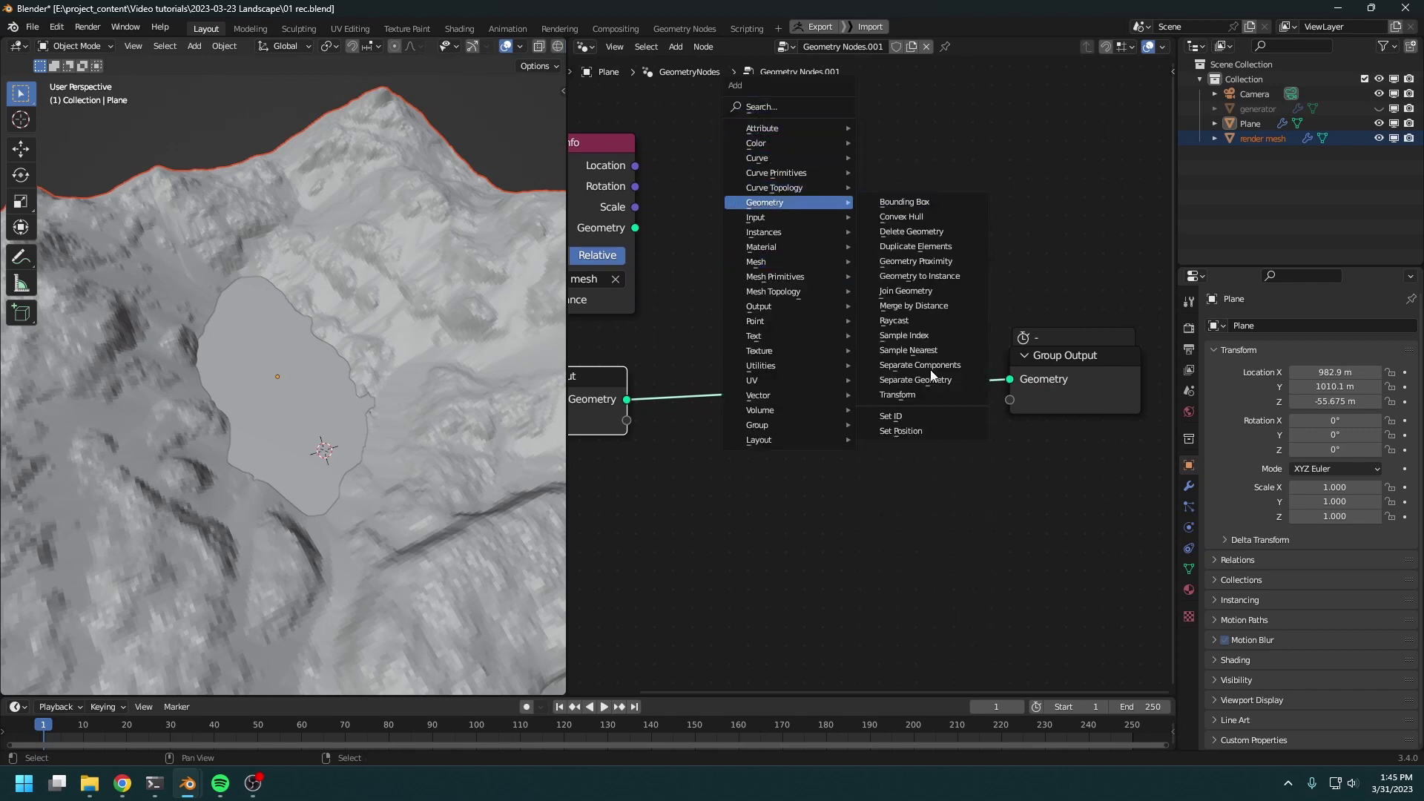
pyautogui.click(920, 320)
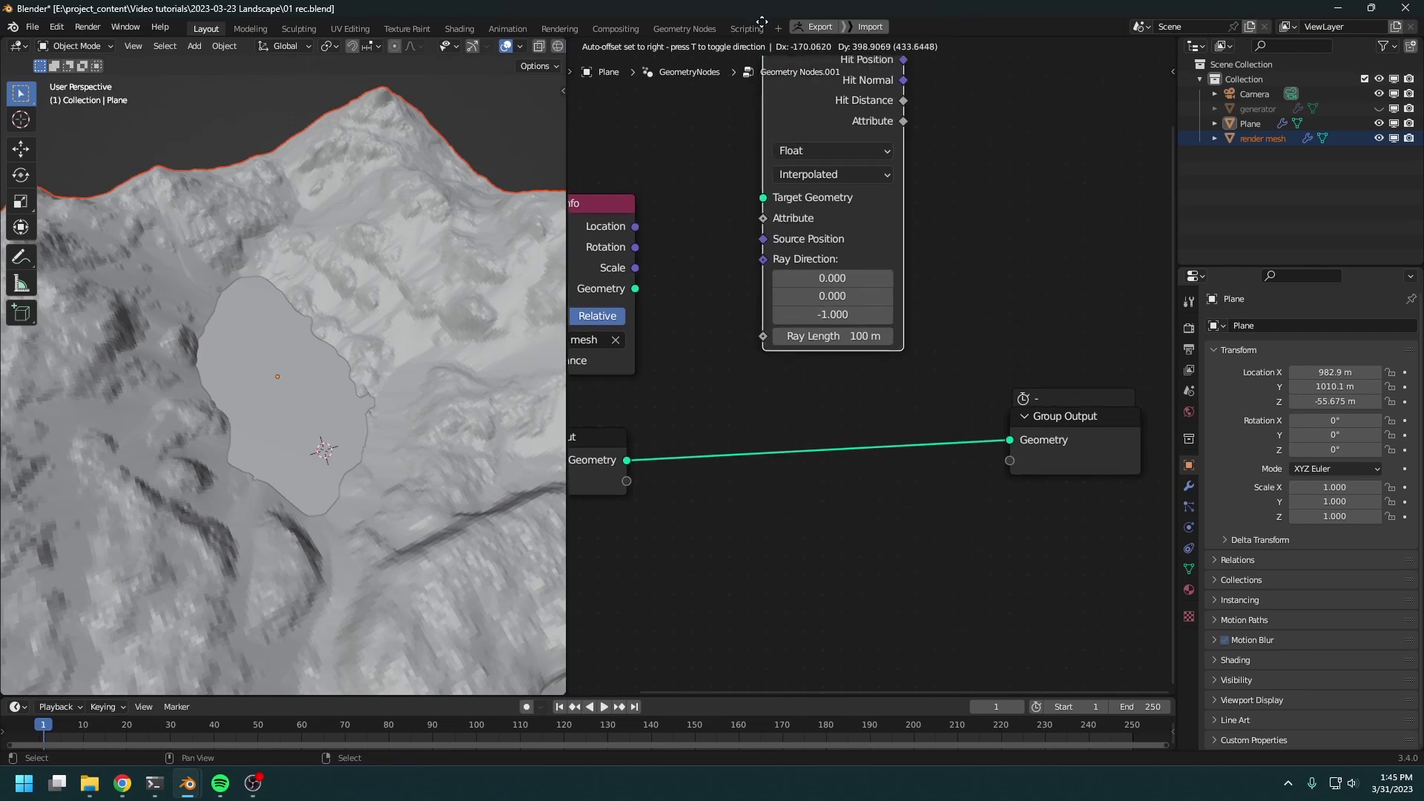
pyautogui.click(761, 133)
pyautogui.moveTo(635, 354); pyautogui.dragTo(759, 324)
pyautogui.moveTo(682, 352); pyautogui.dragTo(857, 345, button='middle')
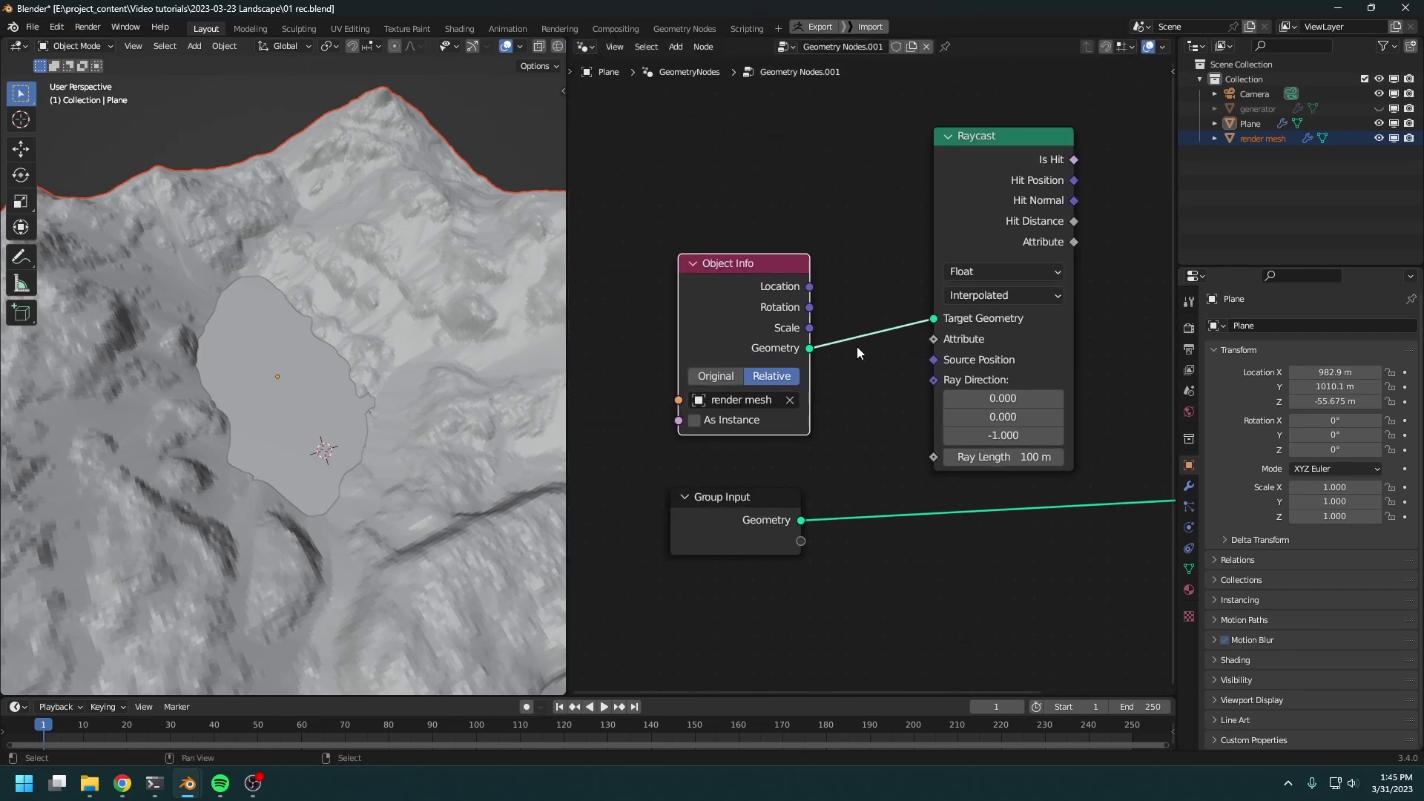
# Move the Object Info node farther from Group Input and set the Raycast node's Ray Length to 315 m
pyautogui.moveTo(863, 228); pyautogui.dragTo(721, 304)
pyautogui.press('g')
pyautogui.click(689, 205)
pyautogui.click(853, 334)
pyautogui.moveTo(349, 512); pyautogui.dragTo(302, 311, button='middle')
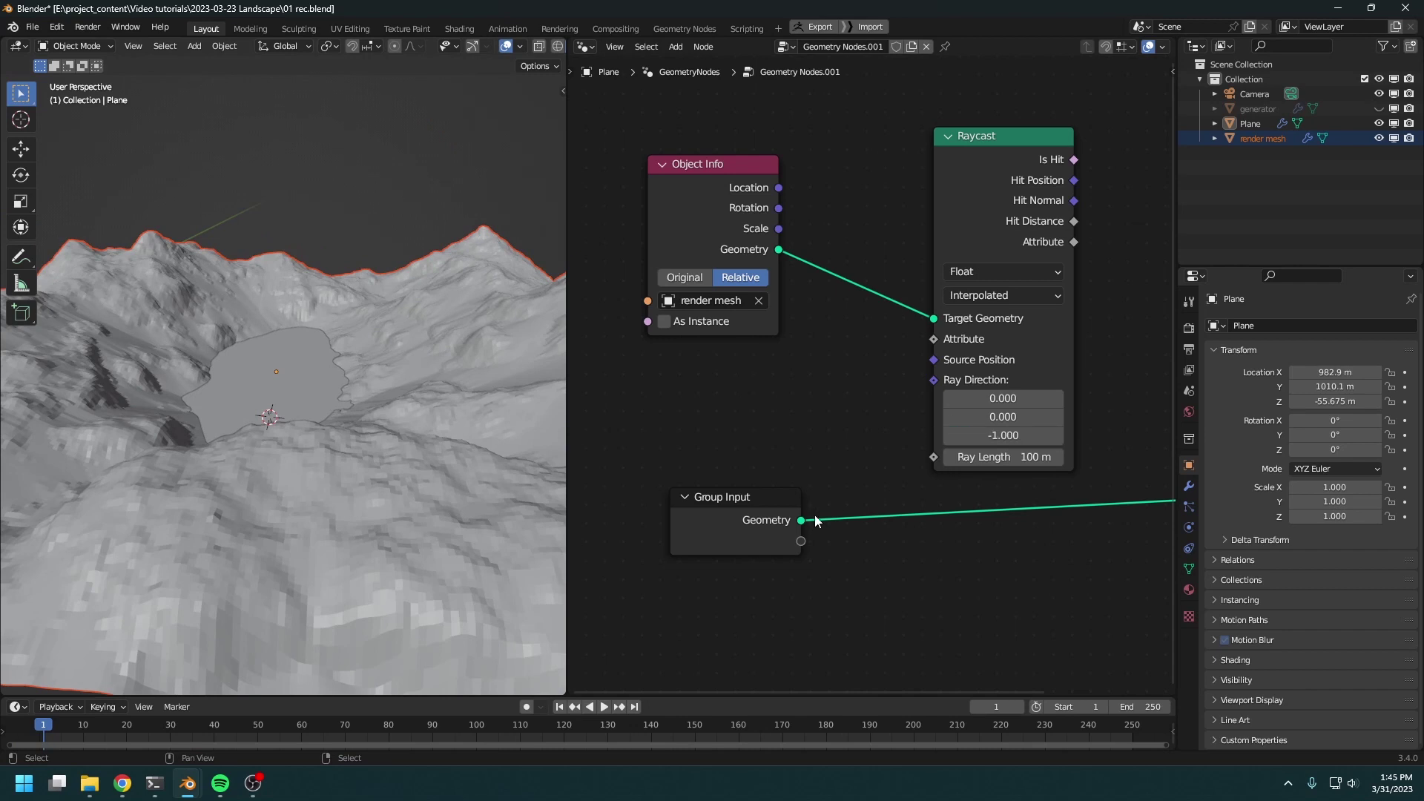
pyautogui.moveTo(872, 549); pyautogui.dragTo(852, 520, button='middle')
pyautogui.moveTo(970, 421); pyautogui.dragTo(1065, 505)
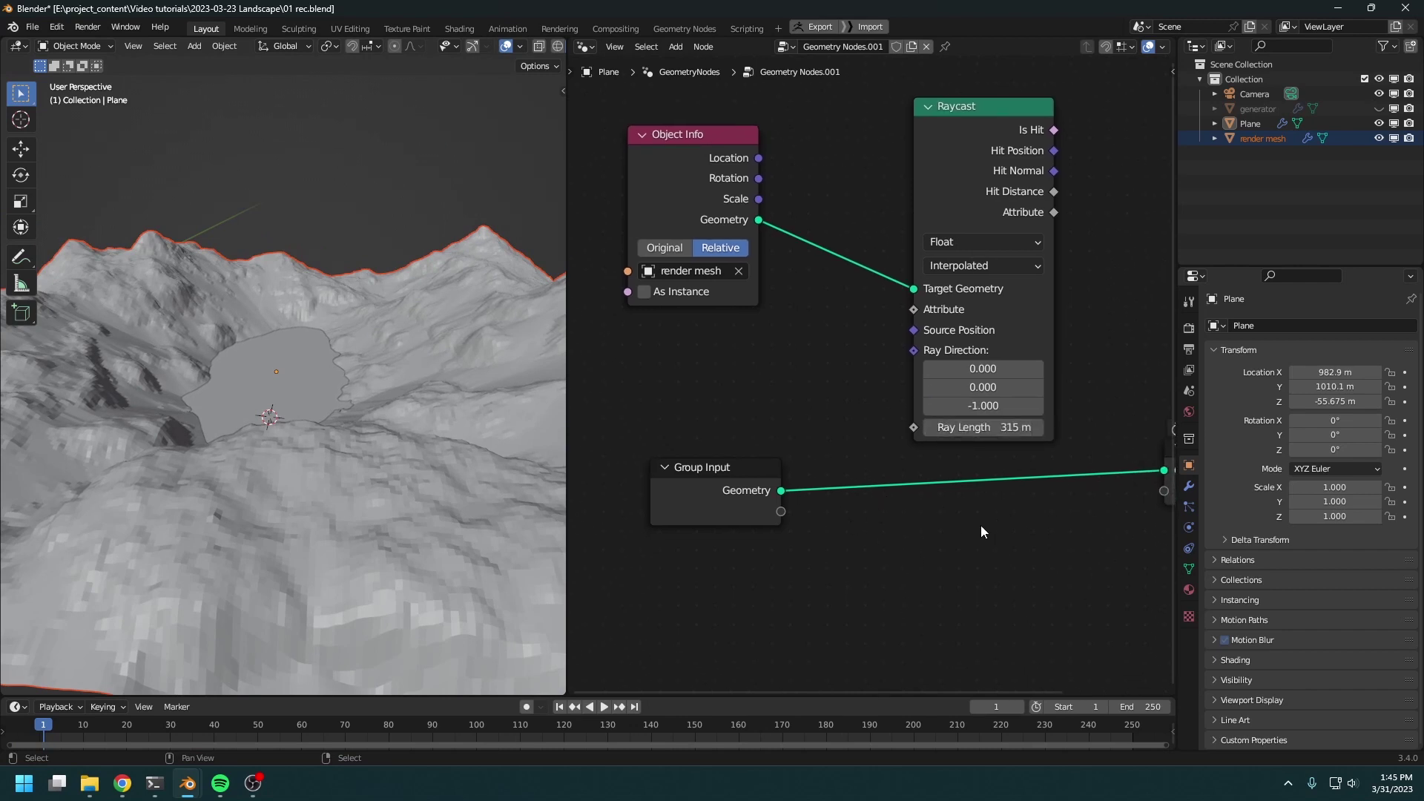
# Move the Object Info and Raycast nodes together so that Raycast sits above Group Input
pyautogui.moveTo(980, 525); pyautogui.dragTo(944, 564, button='middle')
pyautogui.scroll(-2, 944, 564)
pyautogui.moveTo(656, 408); pyautogui.dragTo(955, 267)
pyautogui.press('g')
pyautogui.click(723, 242)
pyautogui.click(867, 354)
pyautogui.moveTo(866, 355); pyautogui.dragTo(810, 371, button='middle')
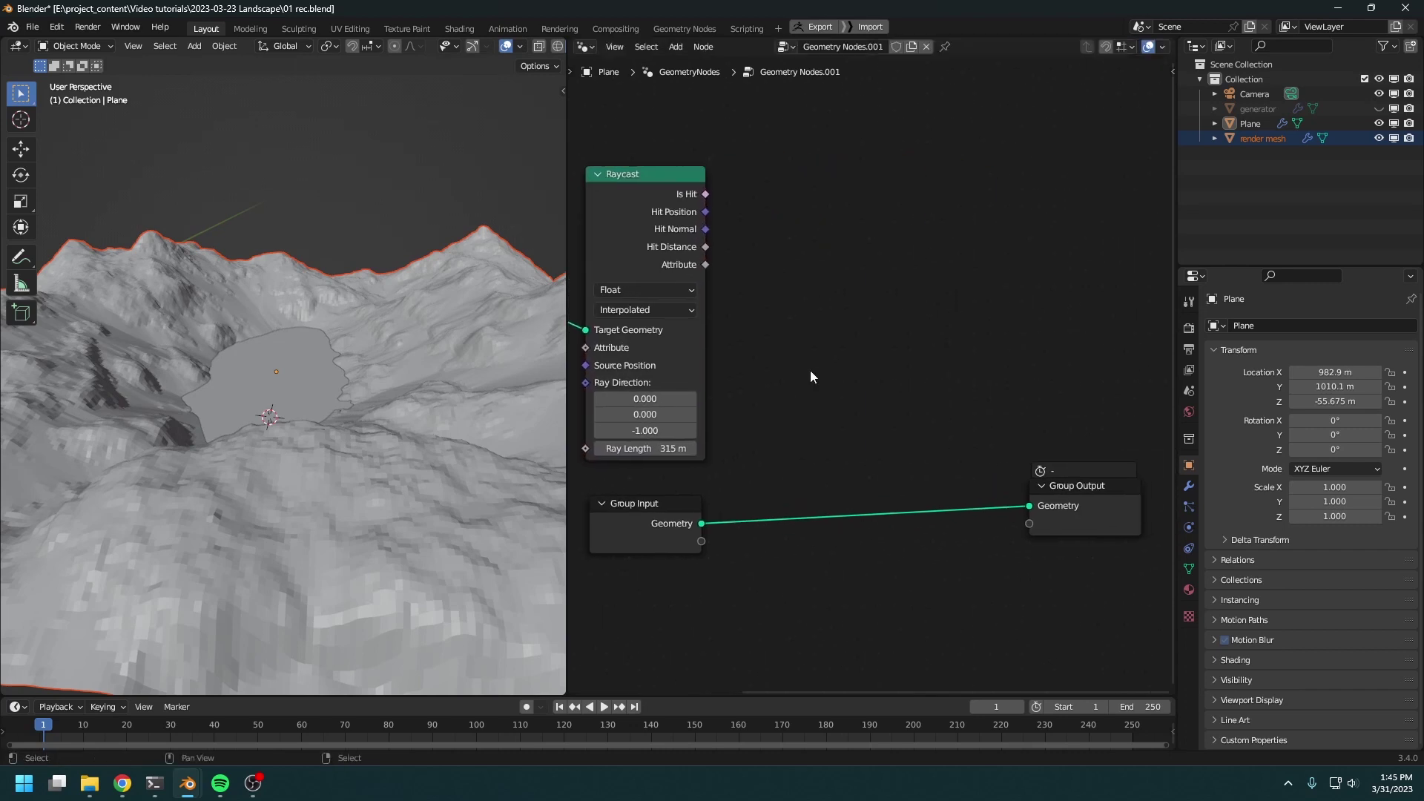
# Add a Math node beside the Raycast node and set its operation to Multiply
pyautogui.hotkey('shift', 'a')
pyautogui.moveTo(849, 412)
pyautogui.click(957, 560)
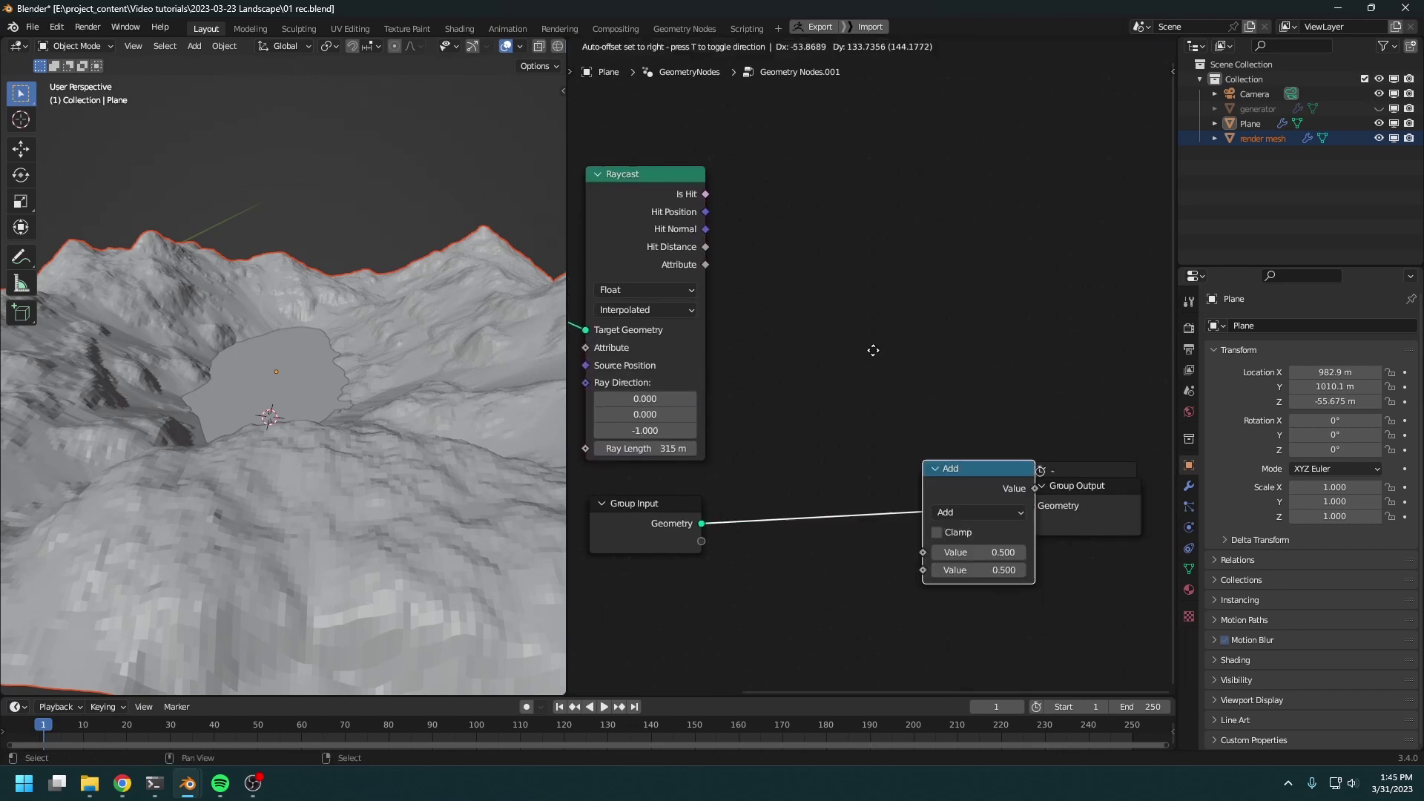
pyautogui.click(855, 270)
pyautogui.click(854, 270)
pyautogui.click(403, 350)
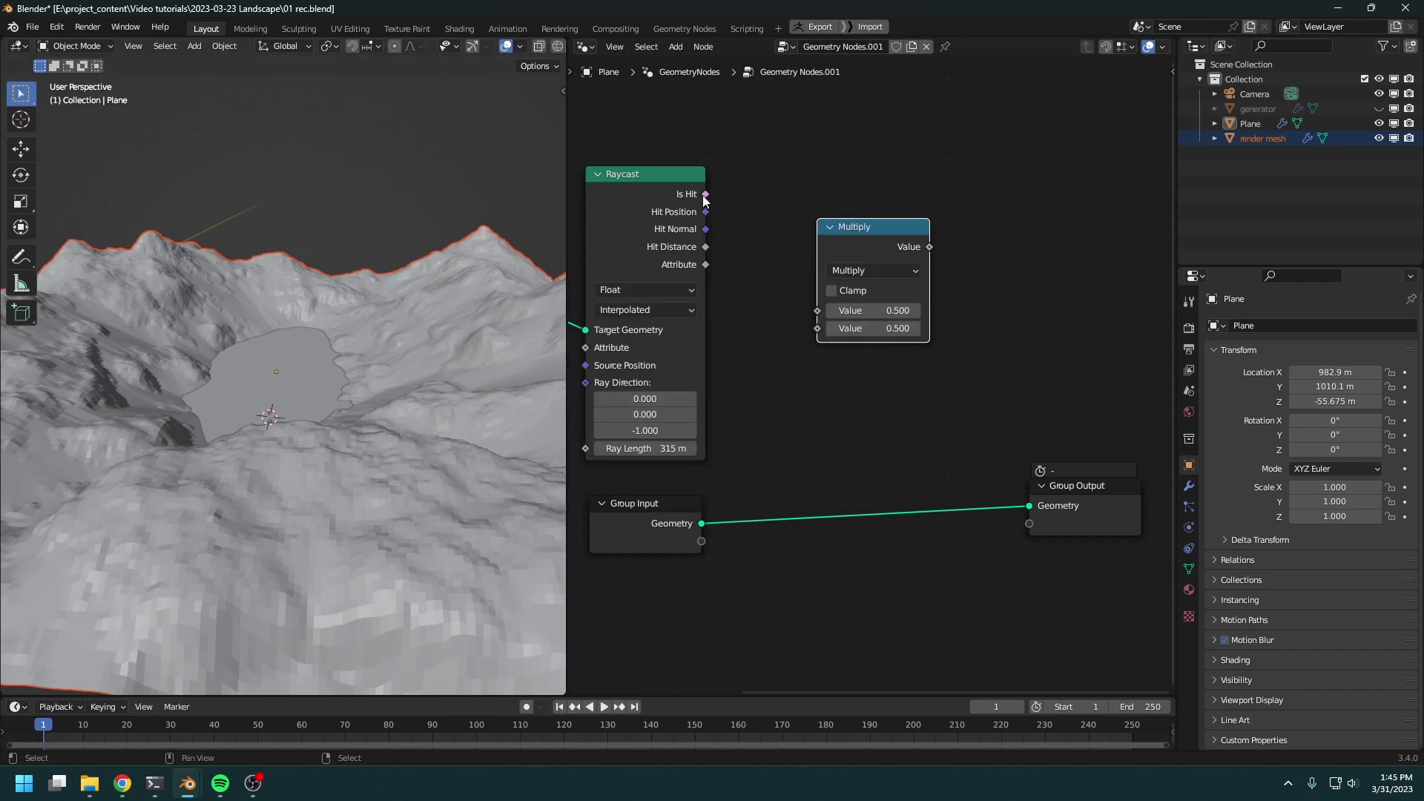
# Connect Raycast's Is Hit and Hit Distance outputs to the two Multiply inputs and adjust the Multiply node's position
pyautogui.moveTo(818, 310); pyautogui.dragTo(731, 264)
pyautogui.moveTo(810, 326); pyautogui.dragTo(817, 328)
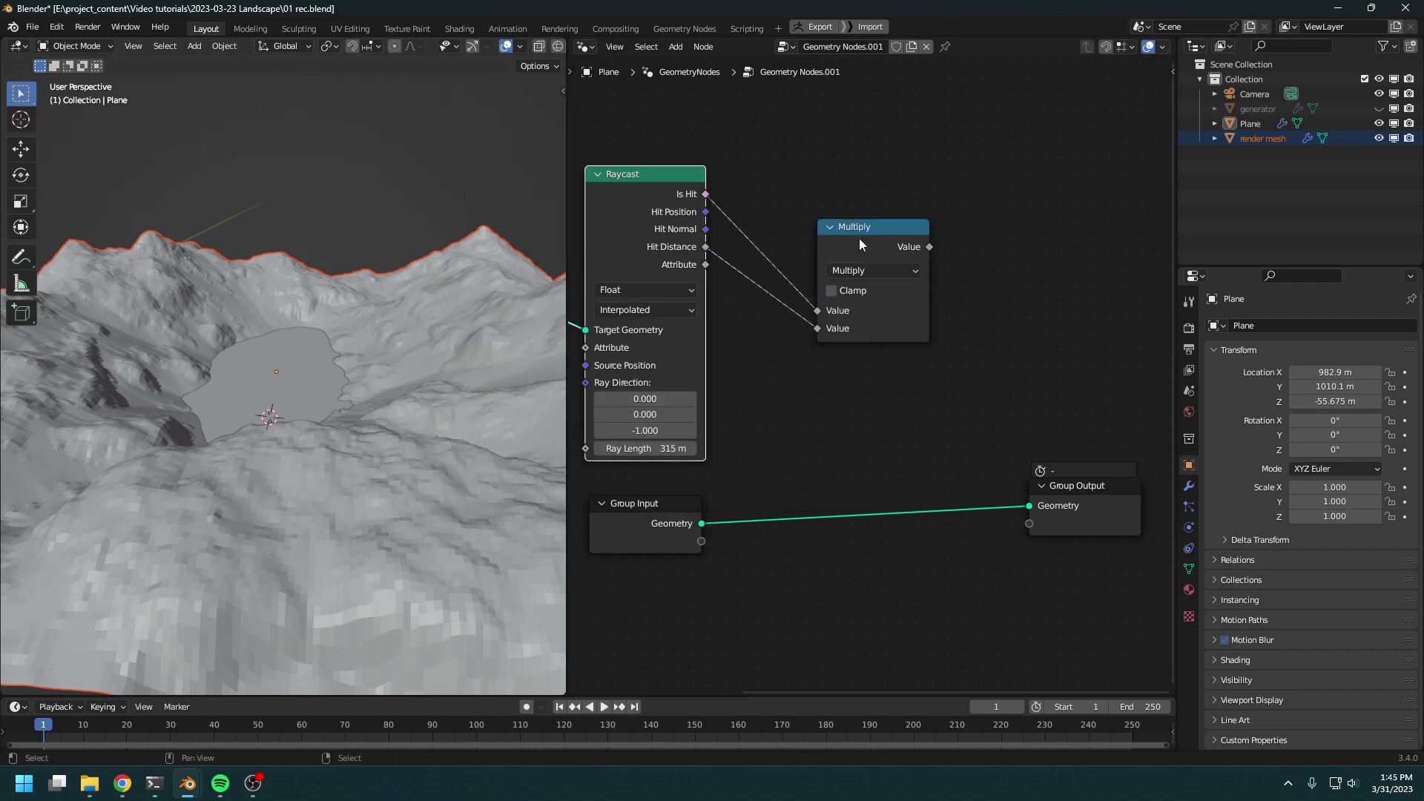
pyautogui.moveTo(858, 238); pyautogui.dragTo(836, 268)
# Move the Group Output node farther away to make room for more nodes
pyautogui.moveTo(1068, 438); pyautogui.dragTo(840, 430, button='middle')
pyautogui.scroll(-3, 840, 430)
pyautogui.moveTo(909, 510); pyautogui.dragTo(786, 393)
pyautogui.press('g')
pyautogui.click(1167, 434)
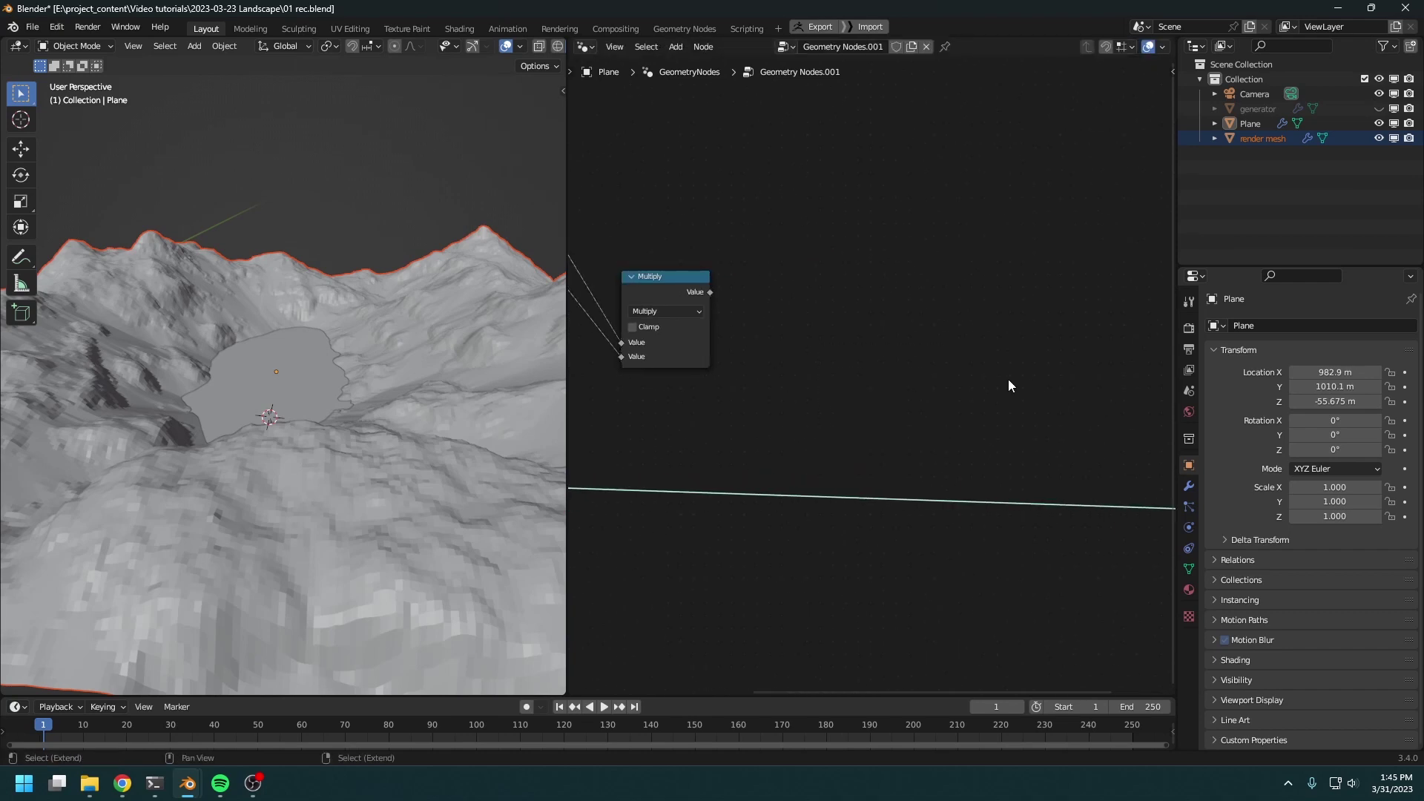
# Insert a Store Named Attribute node into the geometry link before Group Output and name its attribute "depth"
pyautogui.hotkey('shift', 'a')
pyautogui.moveTo(955, 140)
pyautogui.click(1069, 199)
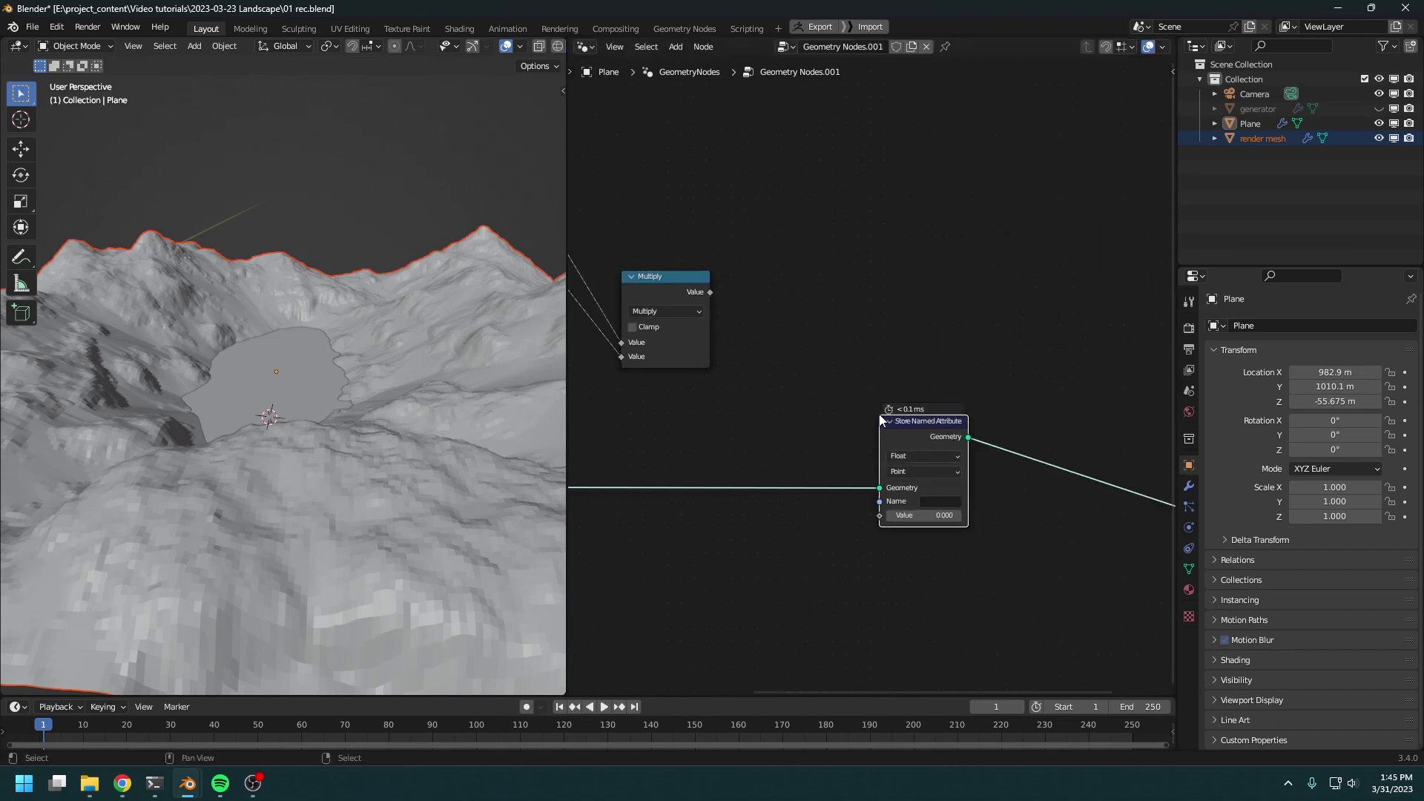
pyautogui.click(918, 427)
pyautogui.click(927, 503)
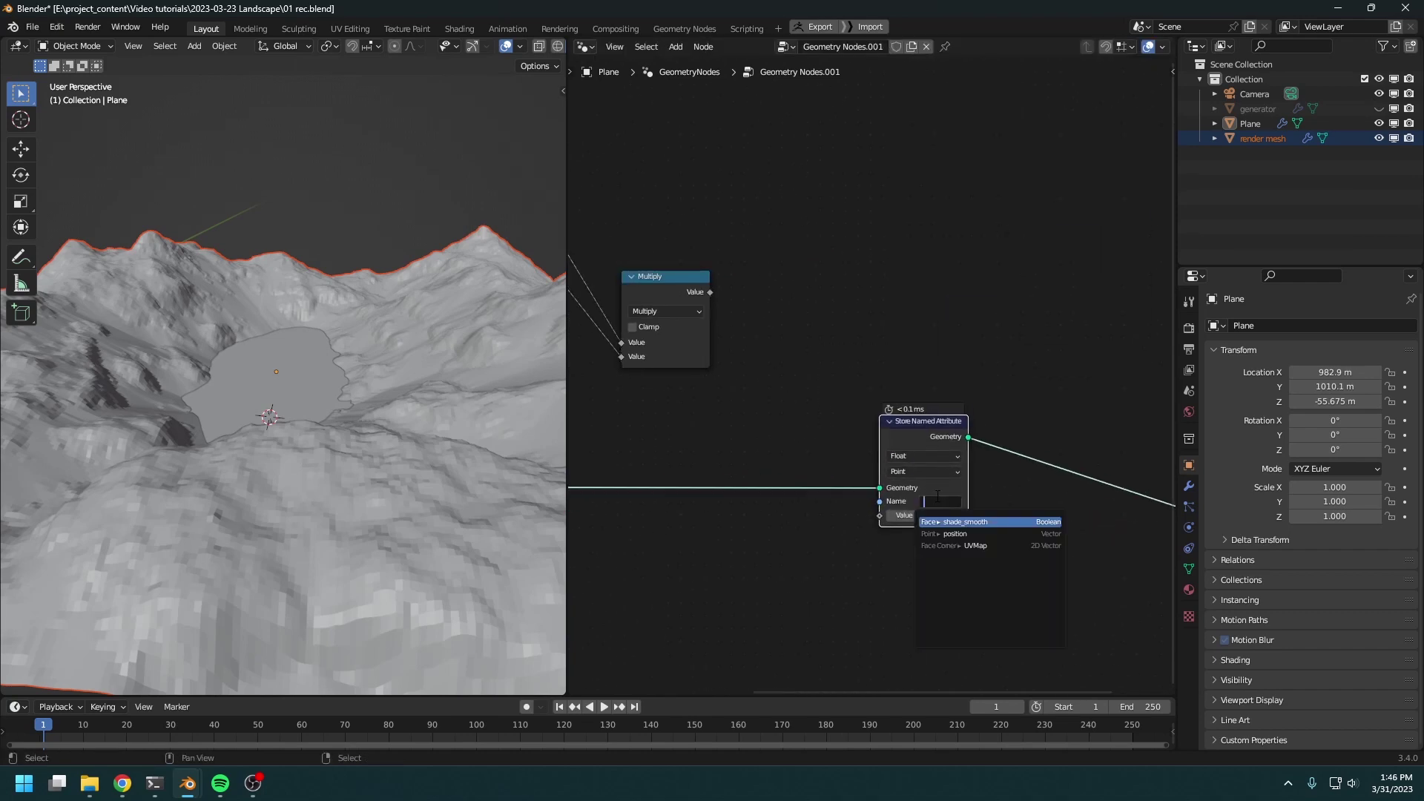
pyautogui.write('depth')
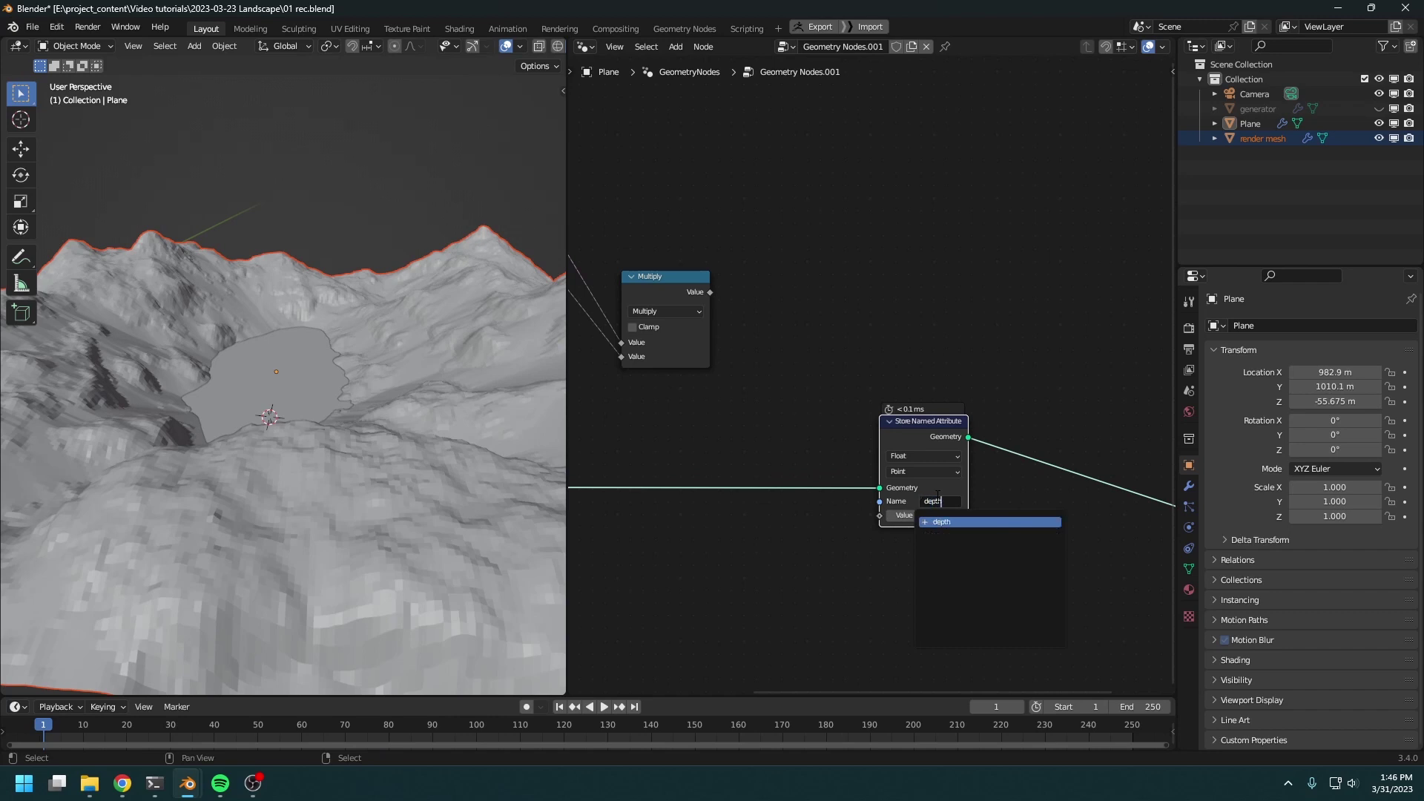
# Connect the Multiply node's output to the Value input of Store Named Attribute and save the file
pyautogui.moveTo(709, 292); pyautogui.dragTo(880, 515)
pyautogui.press('Home')
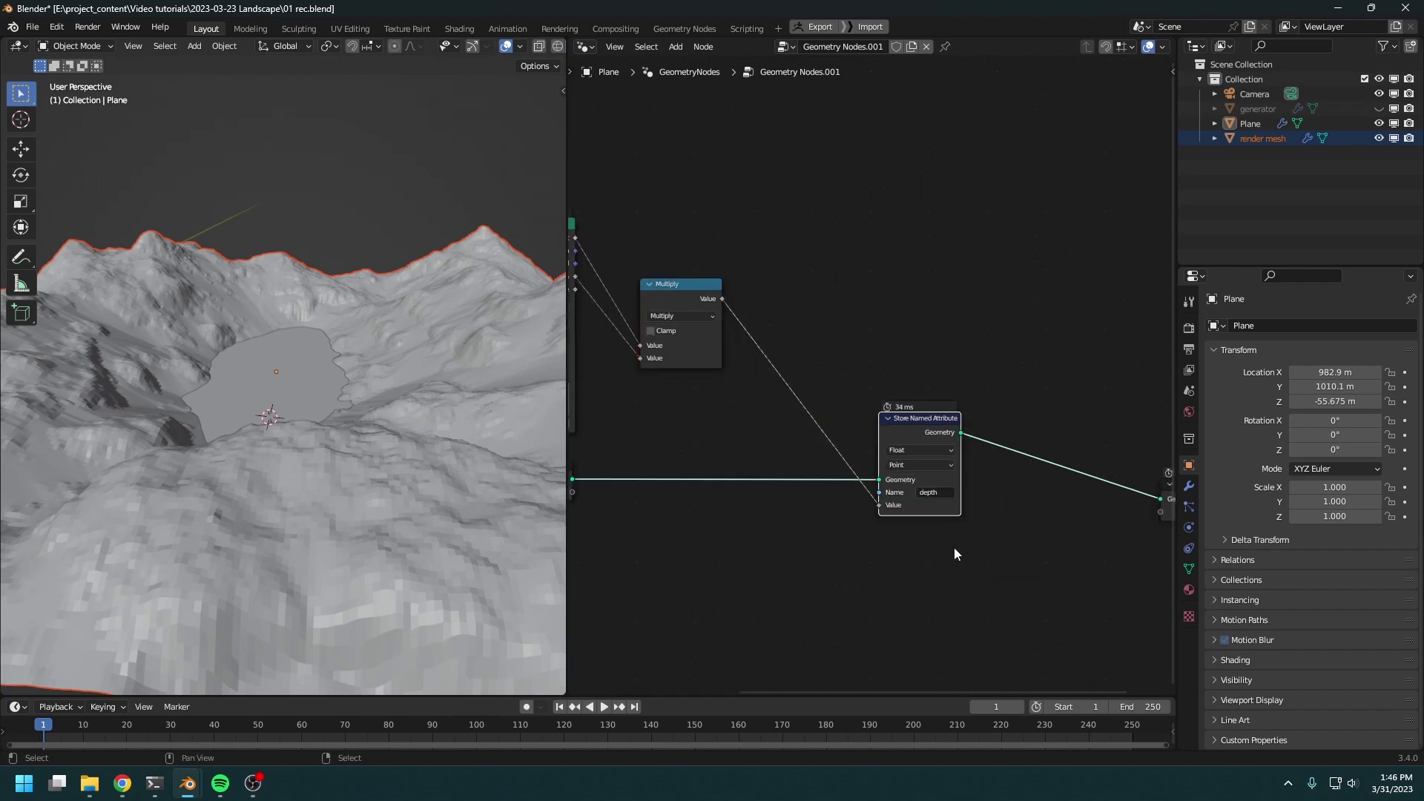
pyautogui.hotkey('ctrl', 's')
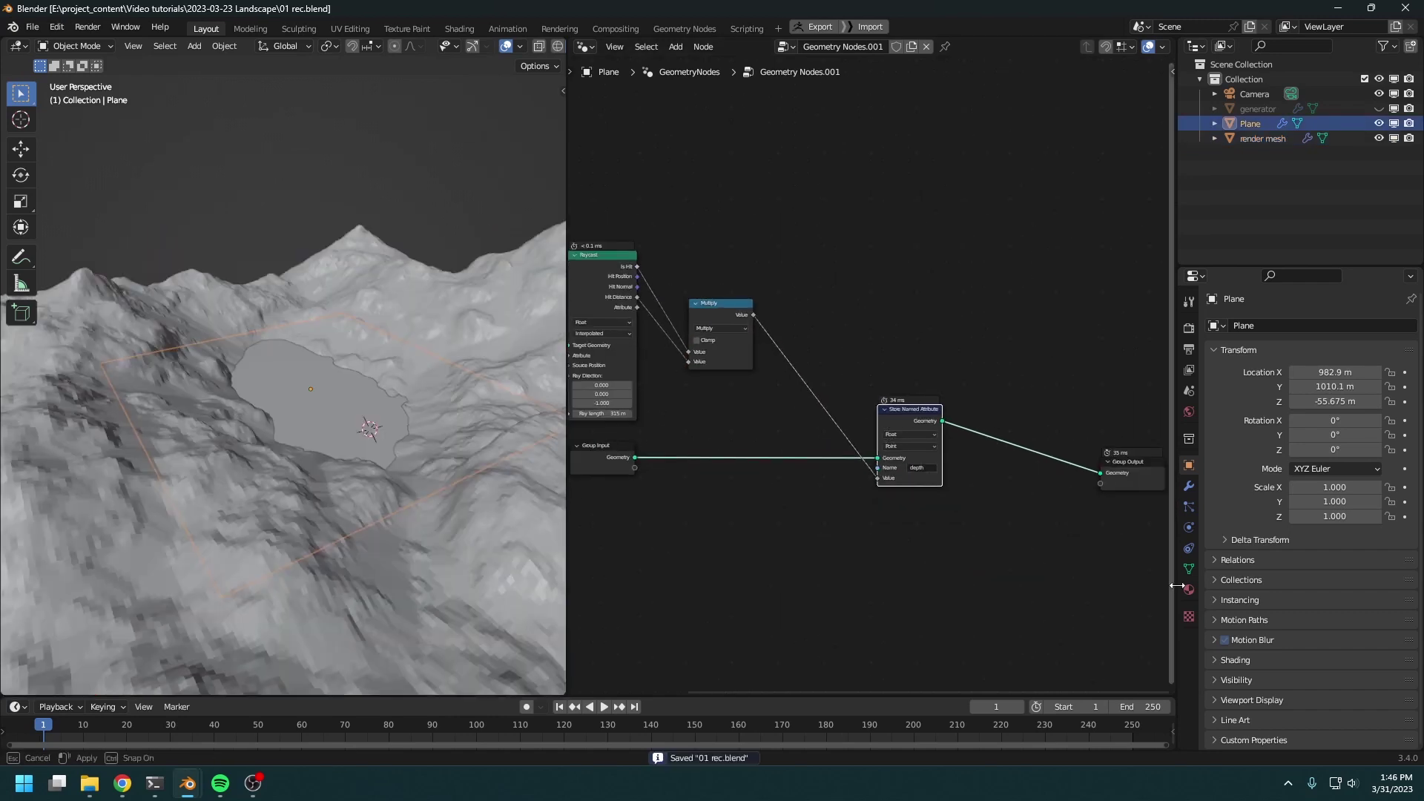
# Give the plane a new material and name it "water"
pyautogui.click(1189, 590)
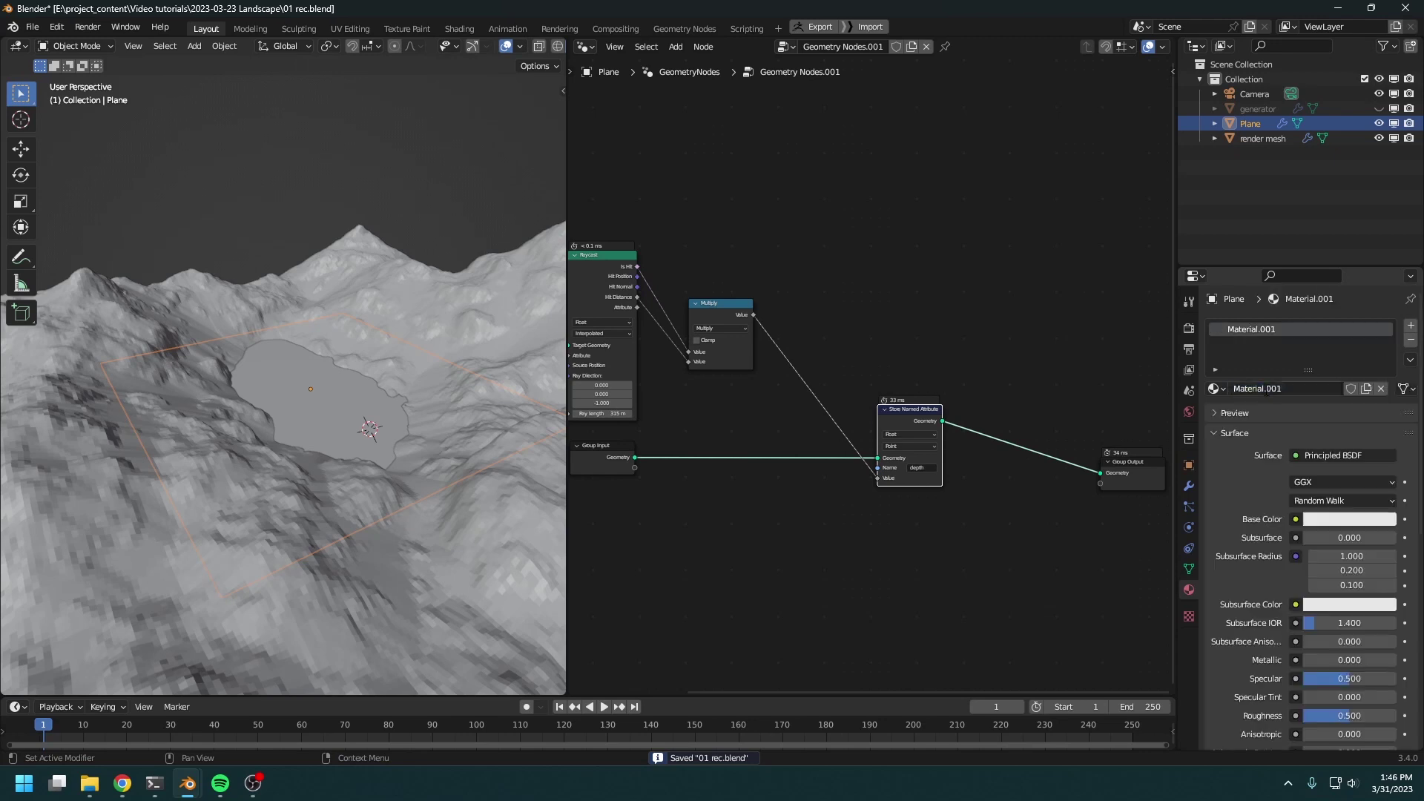
pyautogui.click(1268, 389)
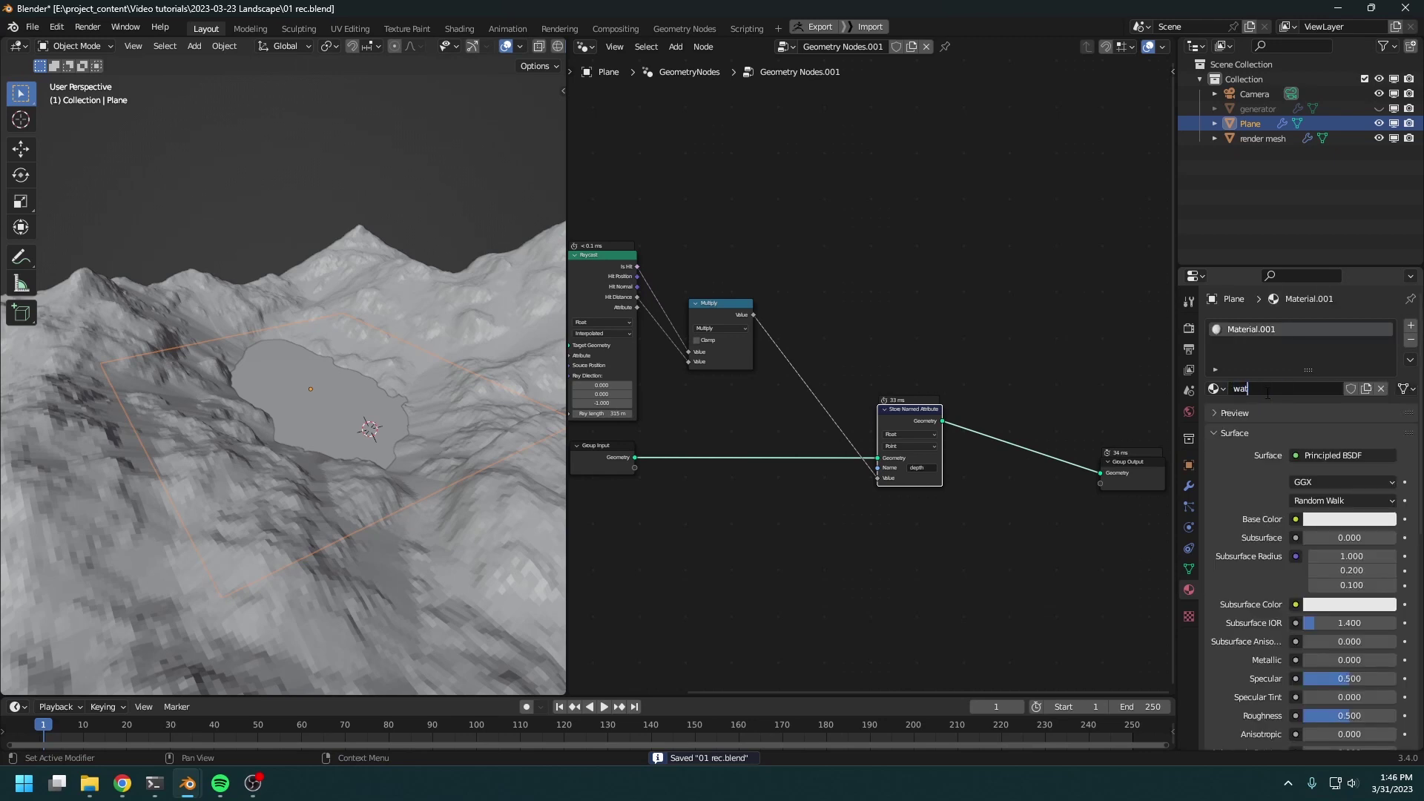
pyautogui.keyDown('shift'); pyautogui.moveTo(456, 335); pyautogui.dragTo(448, 332, button='middle'); pyautogui.keyUp('shift')
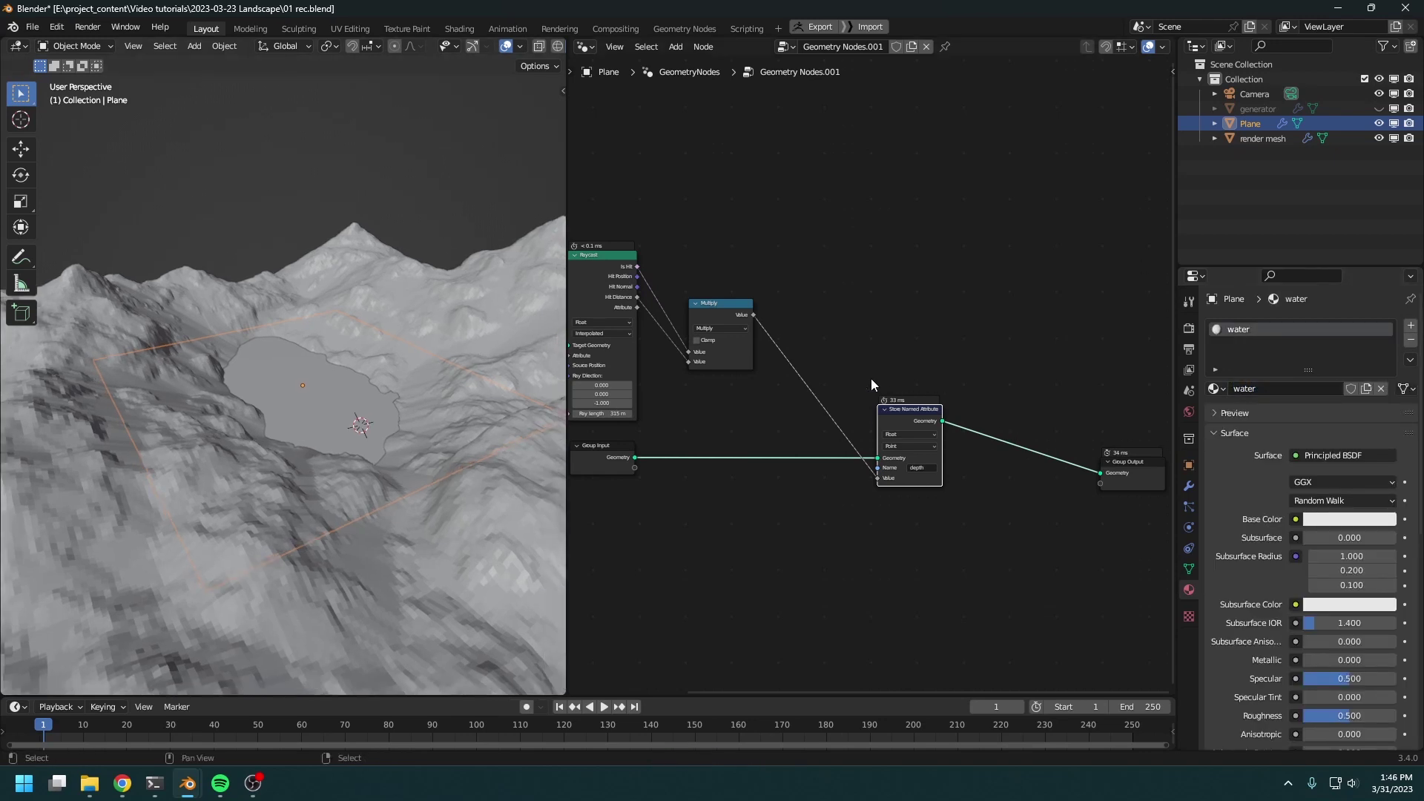
# Switch the node editor to the Shader Editor and delete the Principled BSDF from the water material
pyautogui.click(586, 46)
pyautogui.click(616, 186)
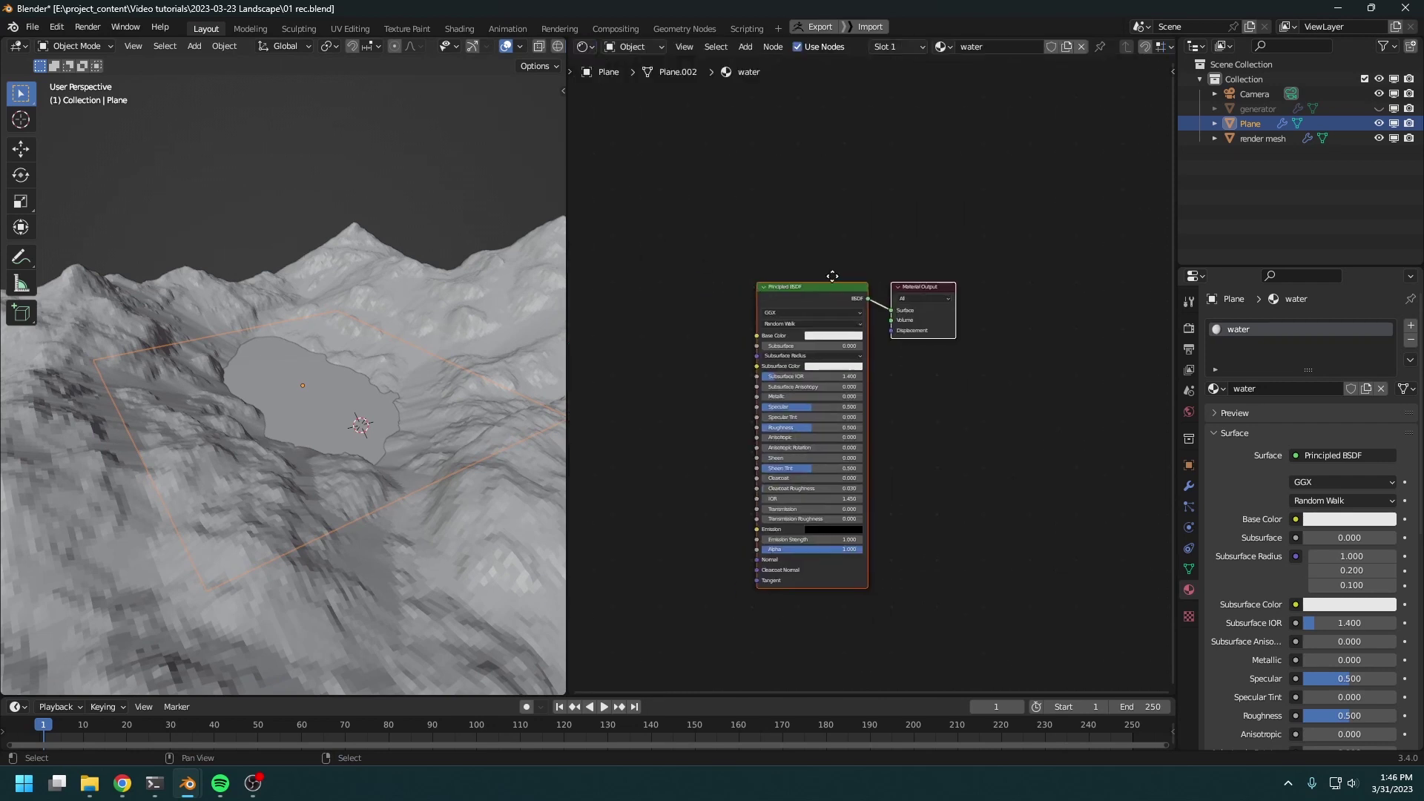
pyautogui.press('x')
# Add a Volume Absorption node and a Volume Scatter node, with Volume Scatter placed directly above Volume Absorption
pyautogui.hotkey('shift', 'a')
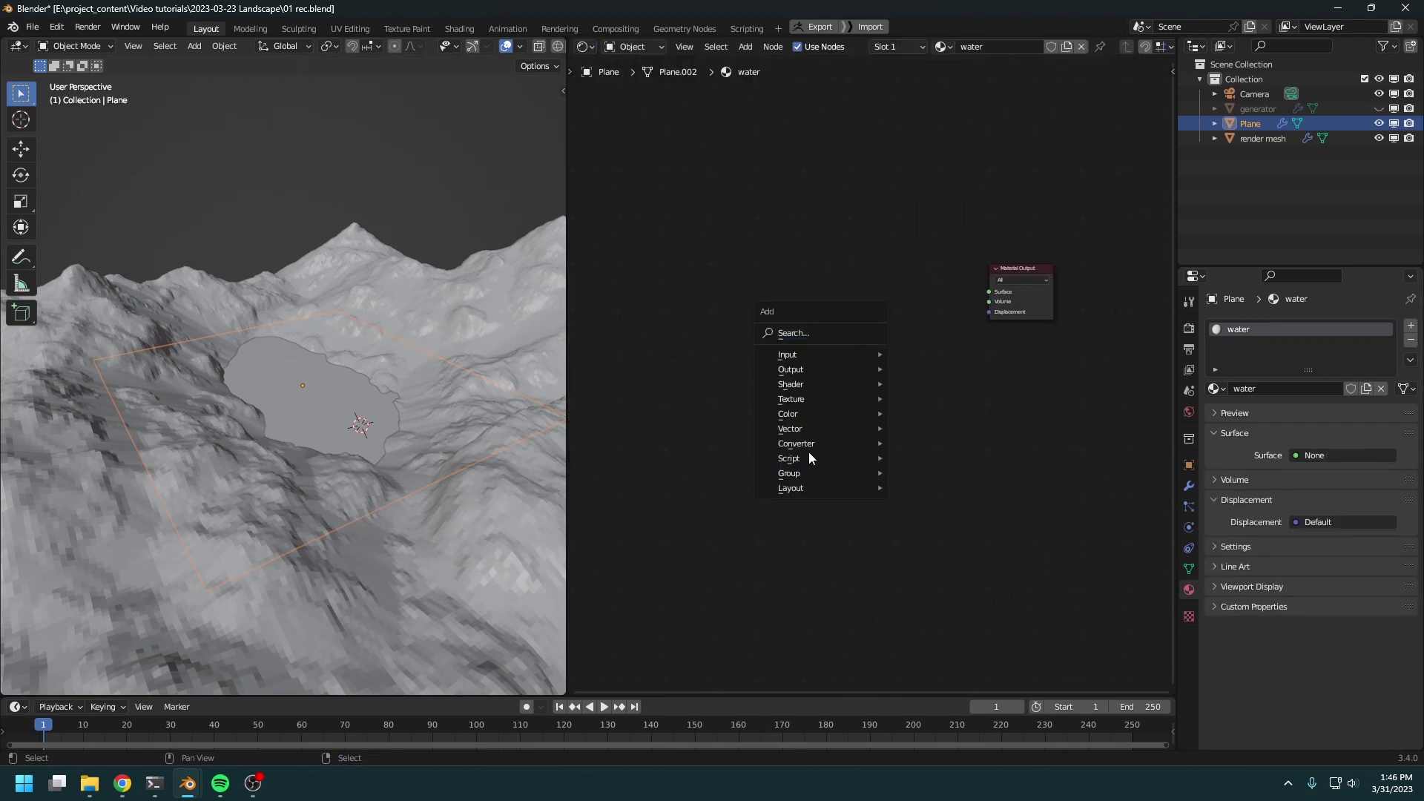
pyautogui.moveTo(807, 399)
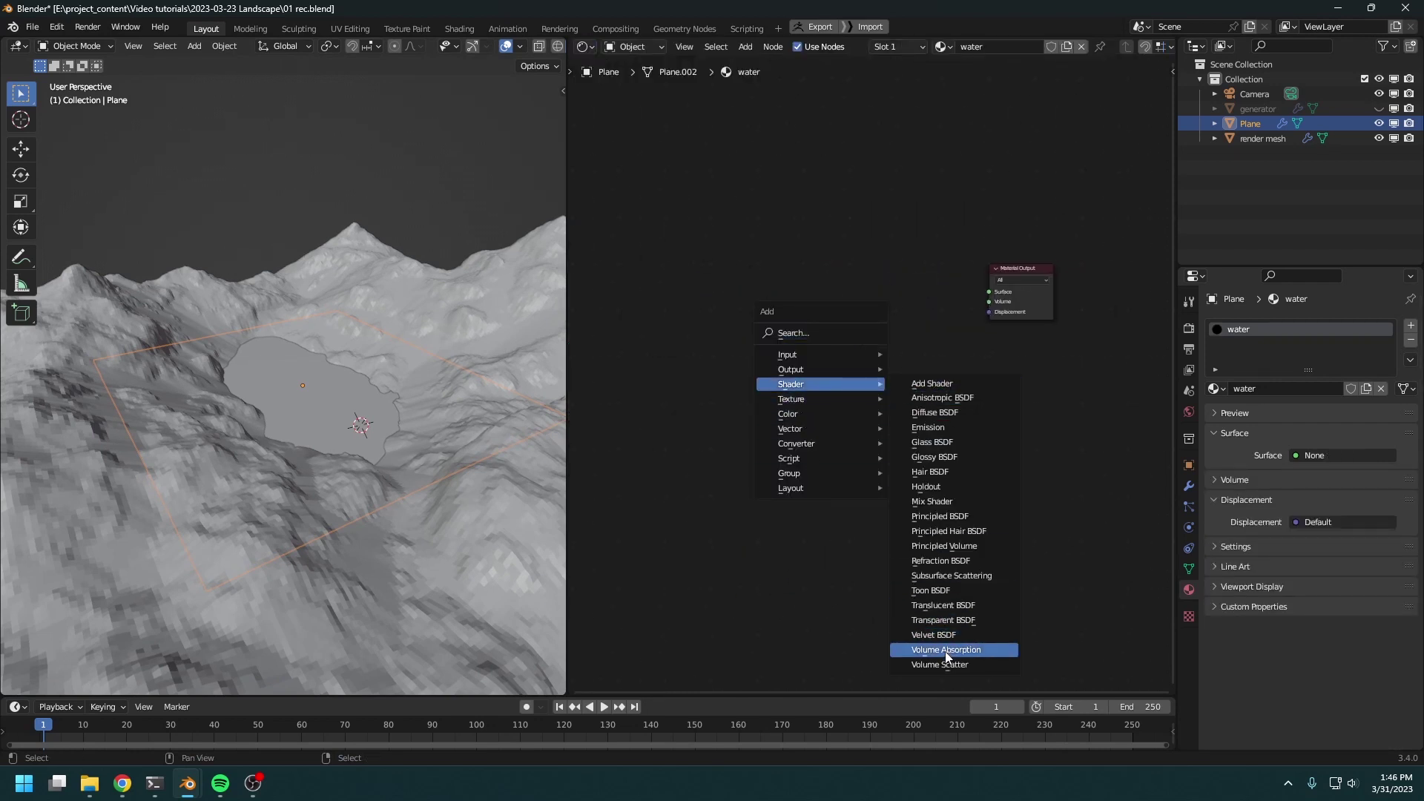
pyautogui.click(948, 654)
pyautogui.click(772, 374)
pyautogui.hotkey('shift', 'a')
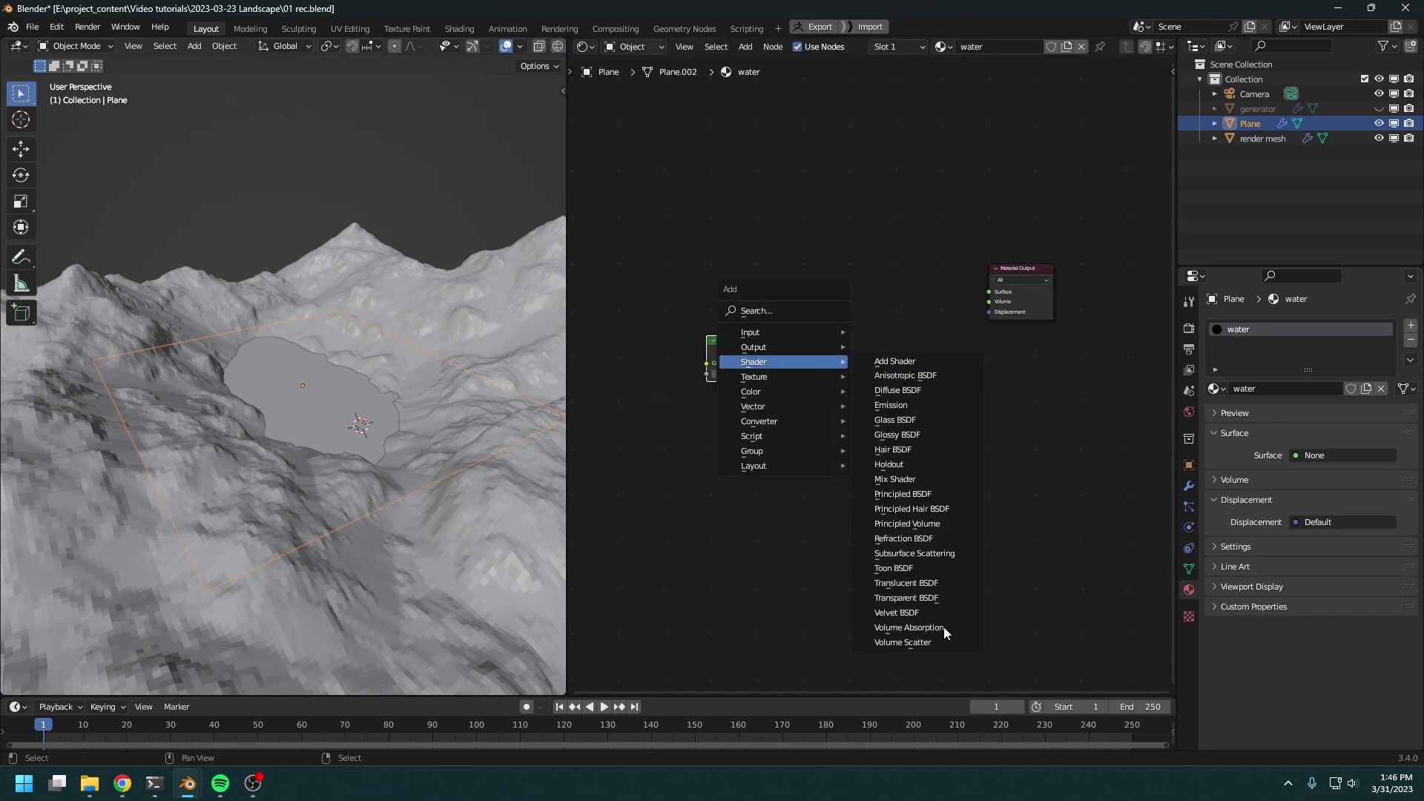
pyautogui.click(935, 650)
pyautogui.click(771, 319)
# Combine Volume Scatter and Volume Absorption with an Add Shader node and connect it to the Material Output's Volume input
pyautogui.hotkey('shift', 'a')
pyautogui.moveTo(888, 368)
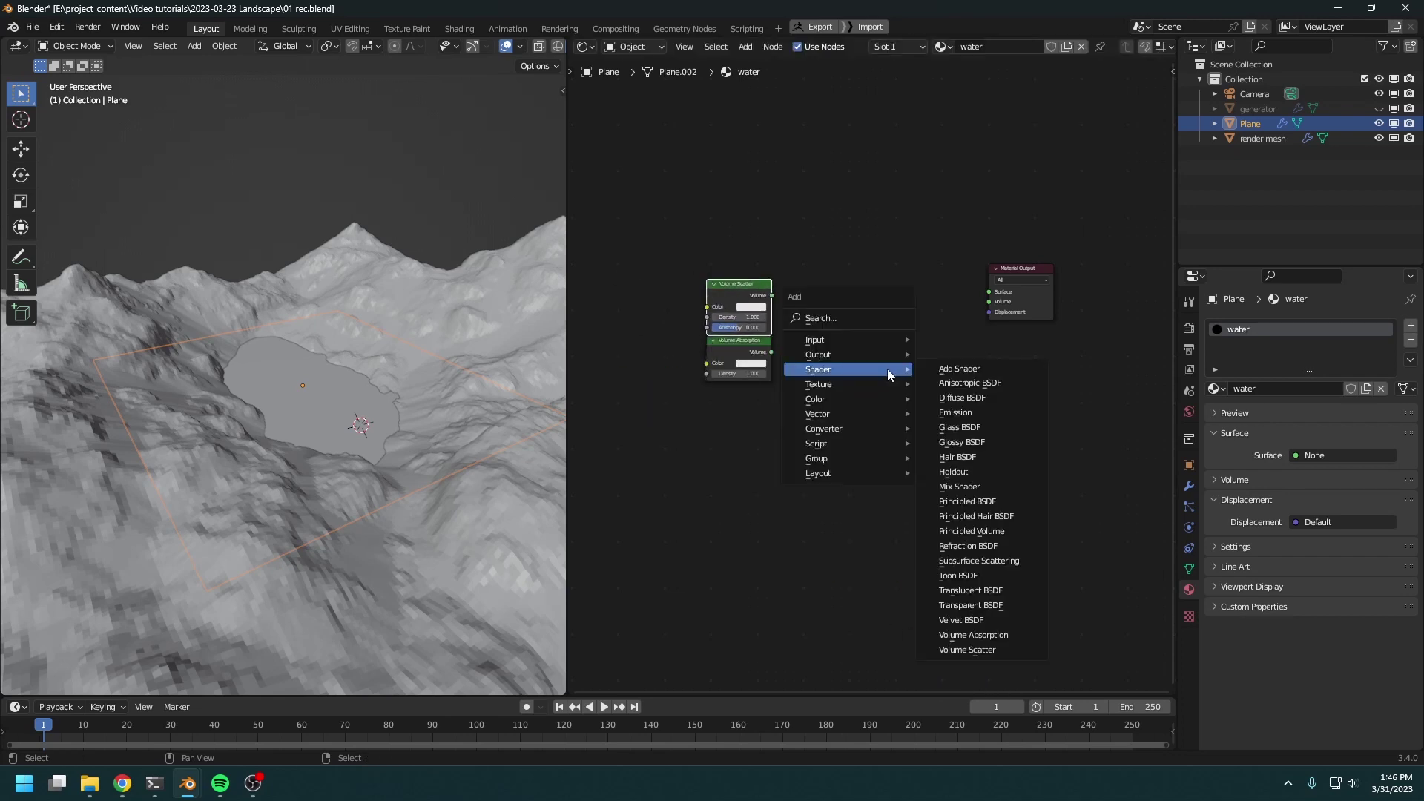
pyautogui.click(965, 368)
pyautogui.click(820, 321)
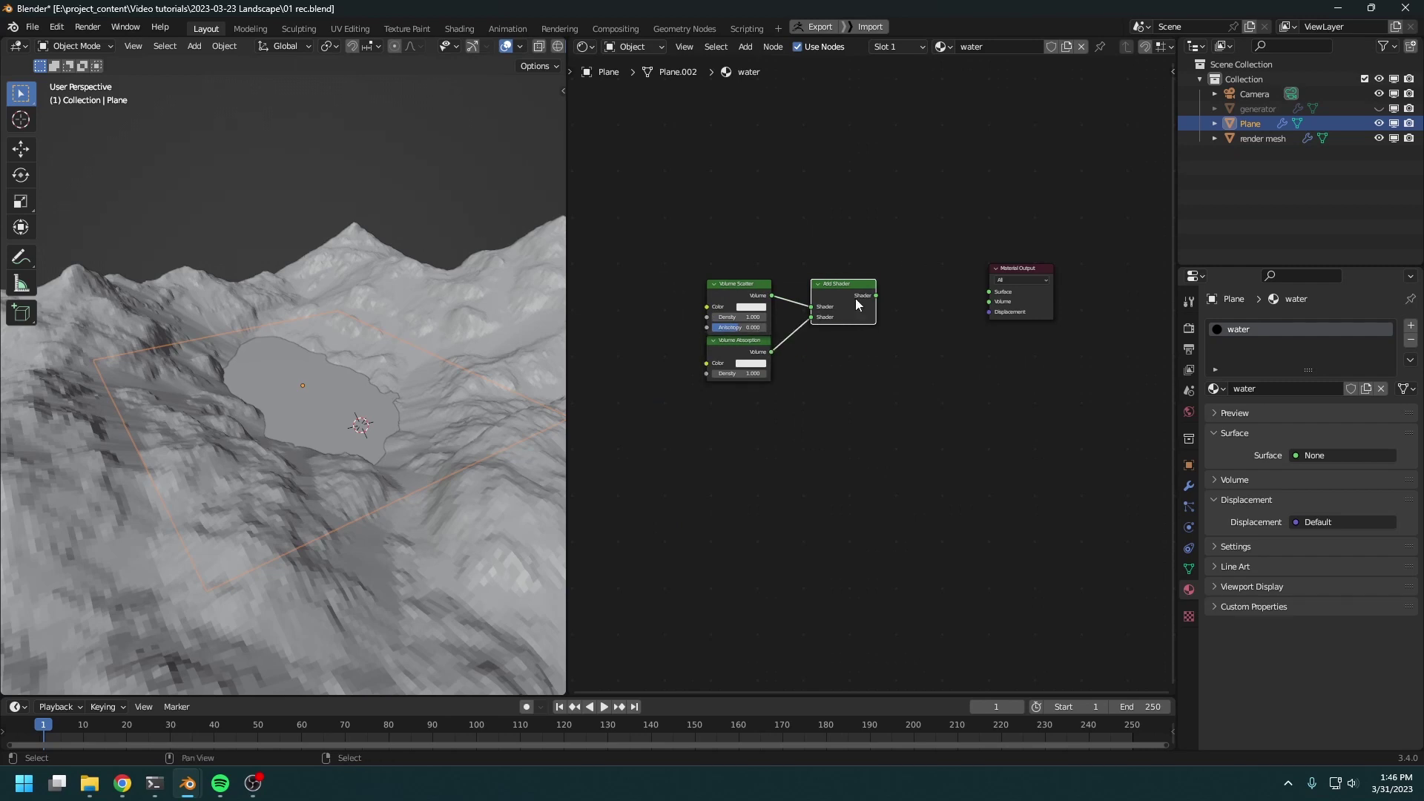
pyautogui.moveTo(876, 296); pyautogui.dragTo(988, 292)
pyautogui.moveTo(876, 295); pyautogui.dragTo(919, 216)
# Add an RGB node and connect its Color output to the Color inputs of Volume Scatter and Volume Absorption
pyautogui.moveTo(667, 297); pyautogui.dragTo(883, 356, button='middle')
pyautogui.scroll(4, 801, 348)
pyautogui.hotkey('shift', 'a')
pyautogui.moveTo(723, 366)
pyautogui.click(805, 580)
pyautogui.click(729, 342)
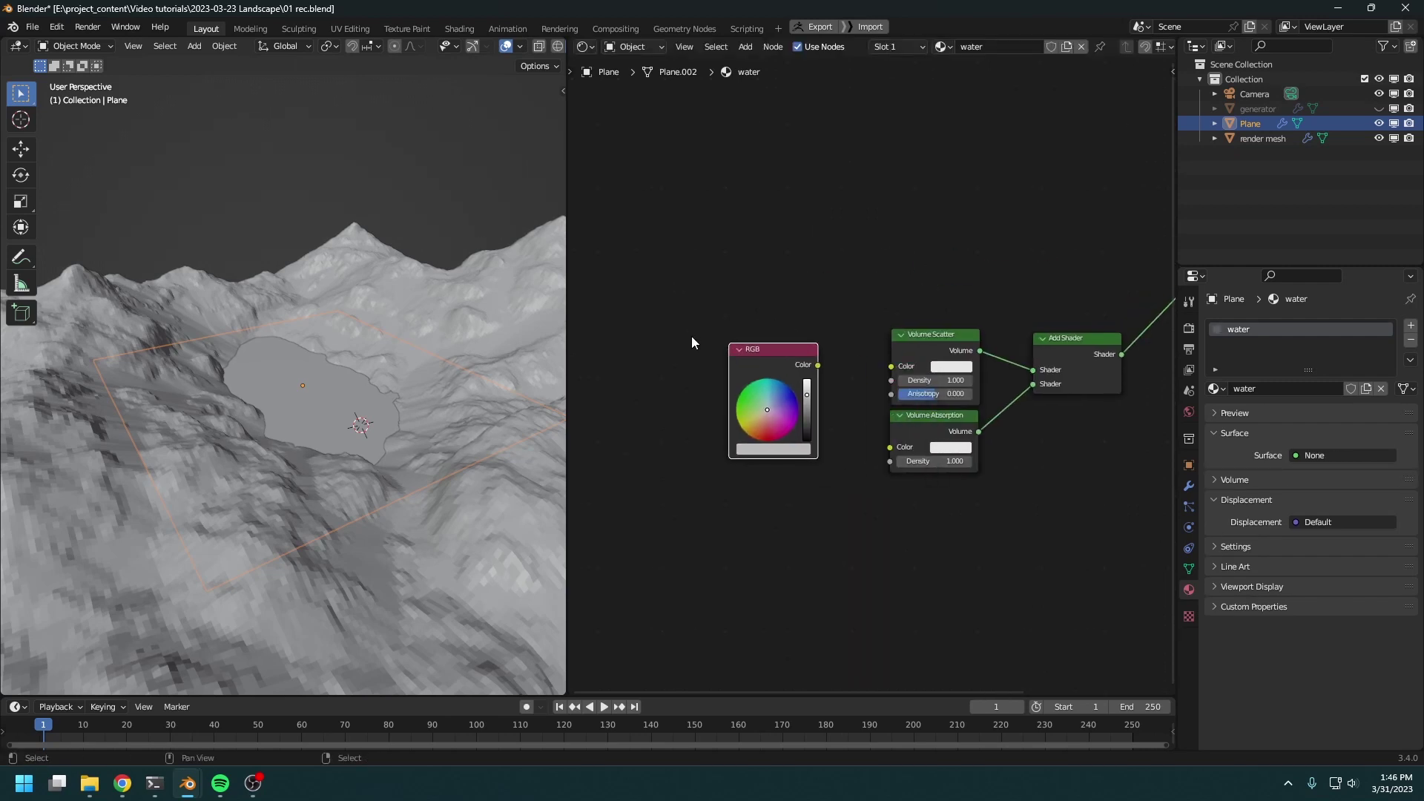
pyautogui.keyDown('alt'); pyautogui.moveTo(775, 359); pyautogui.dragTo(943, 371, button='right'); pyautogui.keyUp('alt')
pyautogui.keyDown('alt'); pyautogui.moveTo(786, 408); pyautogui.dragTo(924, 445, button='right'); pyautogui.keyUp('alt')
# Move the RGB node farther from the volume shaders and set its color to light blue
pyautogui.moveTo(777, 366); pyautogui.dragTo(830, 386, button='middle')
pyautogui.scroll(1, 830, 386)
pyautogui.moveTo(878, 419)
pyautogui.mouseDown()
pyautogui.moveTo(873, 398)
pyautogui.moveTo(825, 414)
pyautogui.moveTo(699, 317)
pyautogui.mouseUp()
pyautogui.click(865, 404)
pyautogui.click(823, 423)
# Add a Value node below RGB and connect it to the Density inputs of Volume Scatter and Volume Absorption
pyautogui.hotkey('shift', 'a')
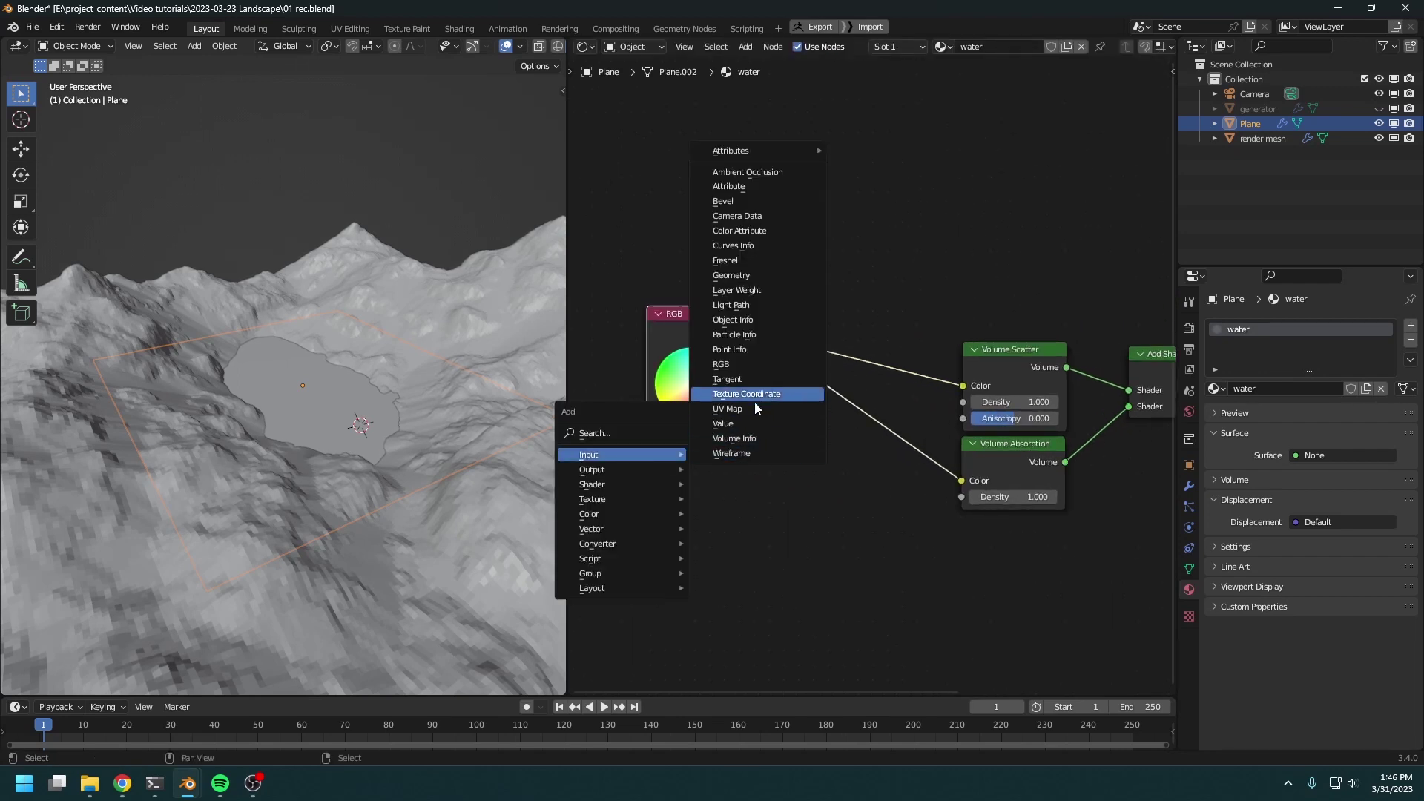
pyautogui.click(731, 424)
pyautogui.moveTo(764, 501); pyautogui.dragTo(963, 402)
pyautogui.moveTo(766, 501); pyautogui.dragTo(963, 492)
pyautogui.scroll(1, 778, 531)
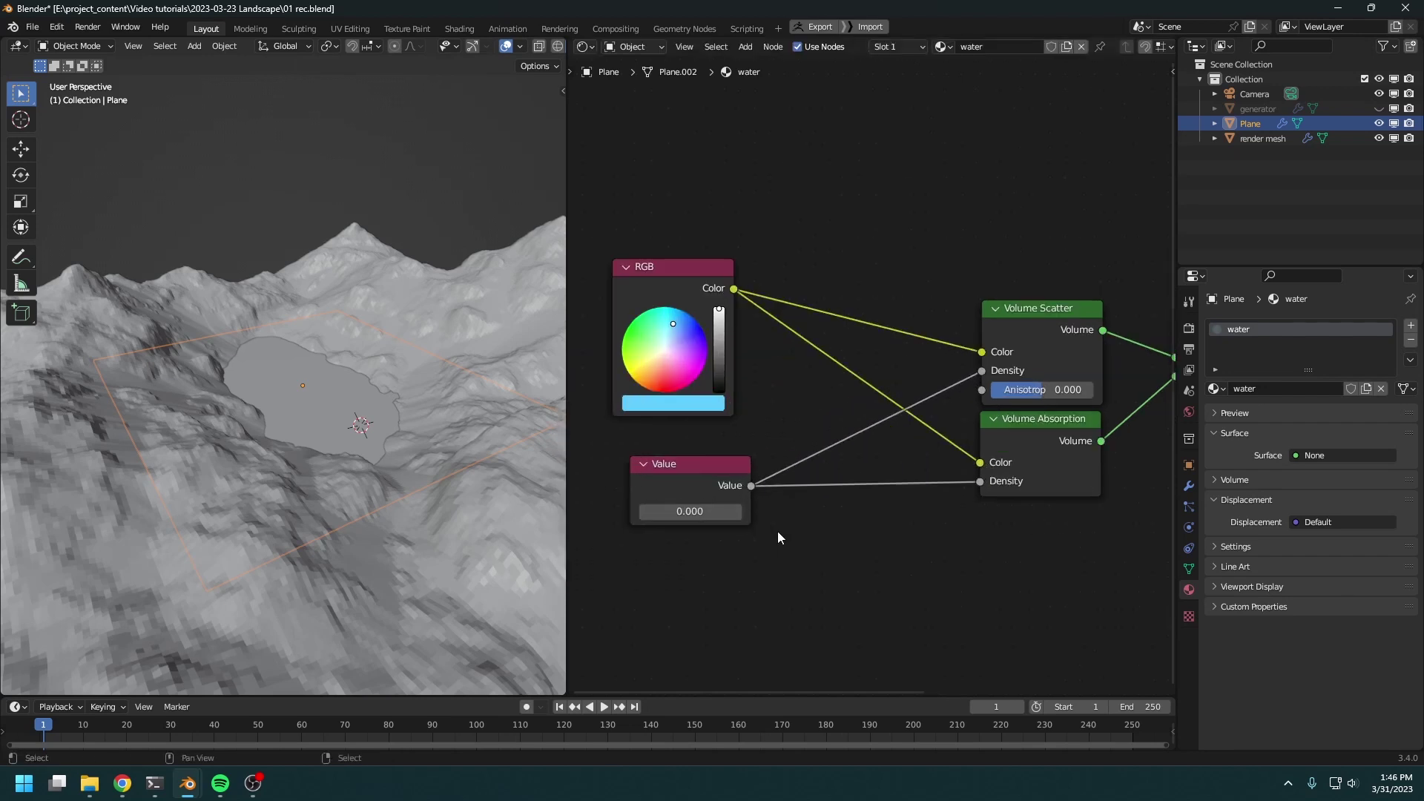
# Show the viewport in rendered shading and set the Value node driving both volume densities to 0.05
pyautogui.click(733, 513)
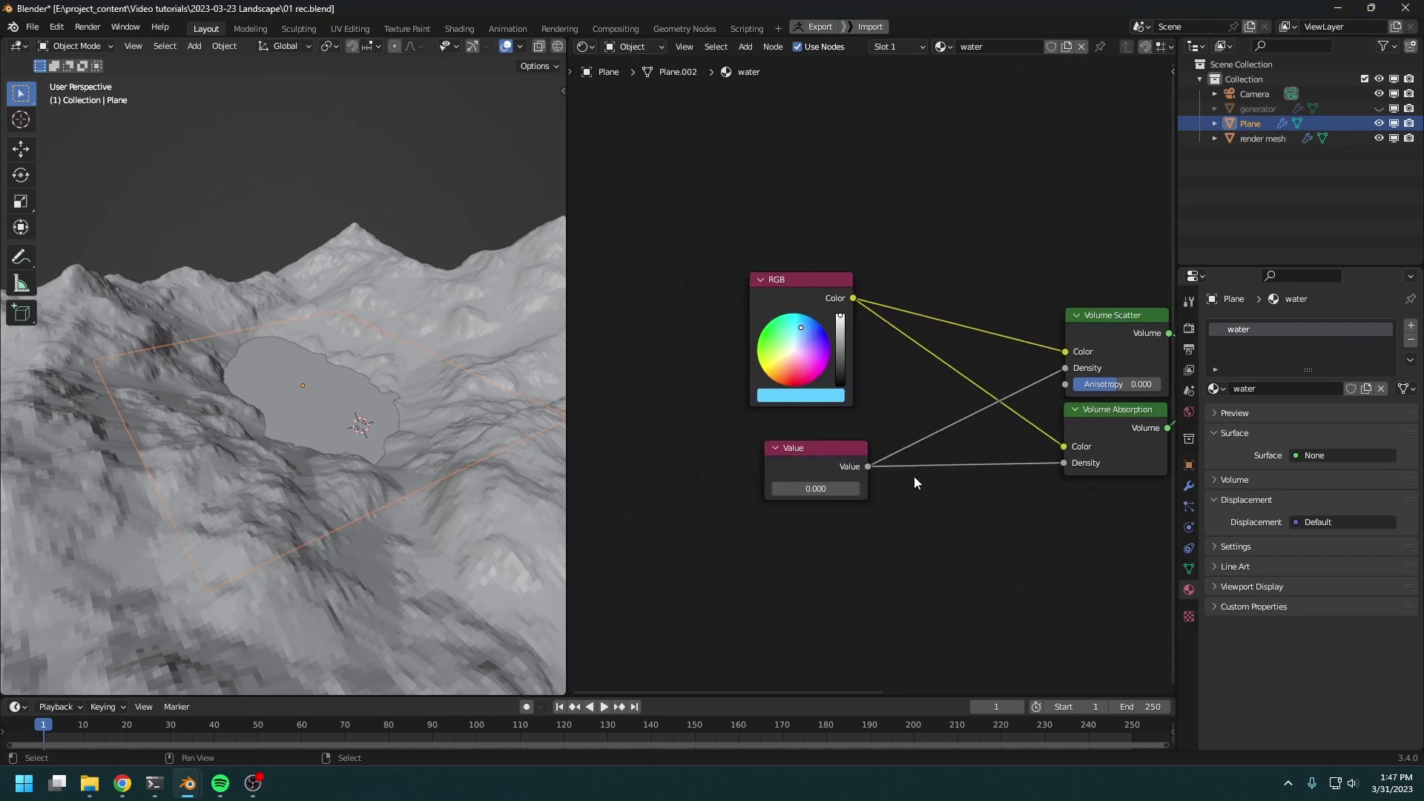
pyautogui.moveTo(913, 476); pyautogui.dragTo(921, 487, button='middle')
pyautogui.moveTo(1123, 400); pyautogui.dragTo(1088, 400, button='middle')
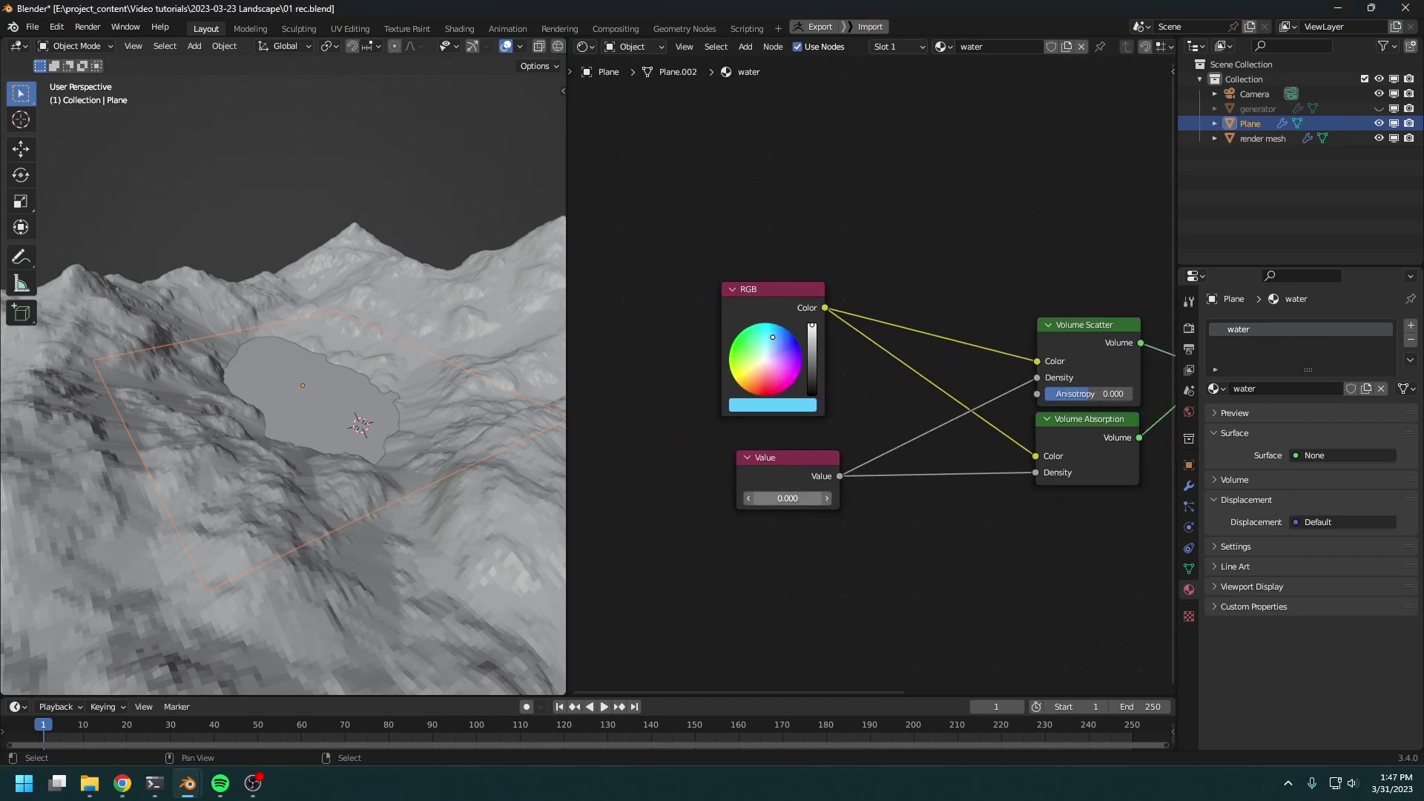
pyautogui.click(792, 496)
pyautogui.scroll(-3, 824, 544)
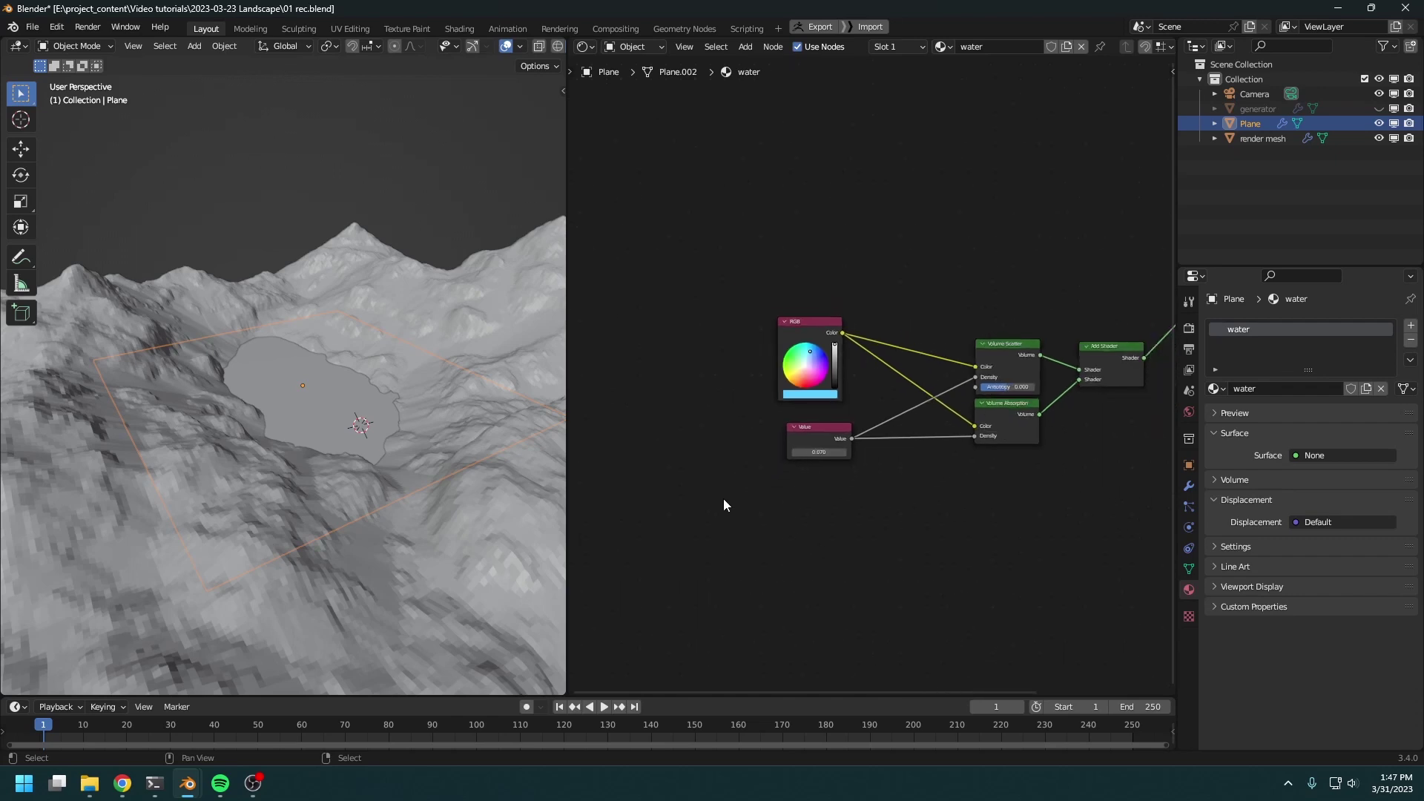
pyautogui.moveTo(358, 500); pyautogui.dragTo(302, 476, button='middle')
pyautogui.click(800, 487)
pyautogui.write('0.05')
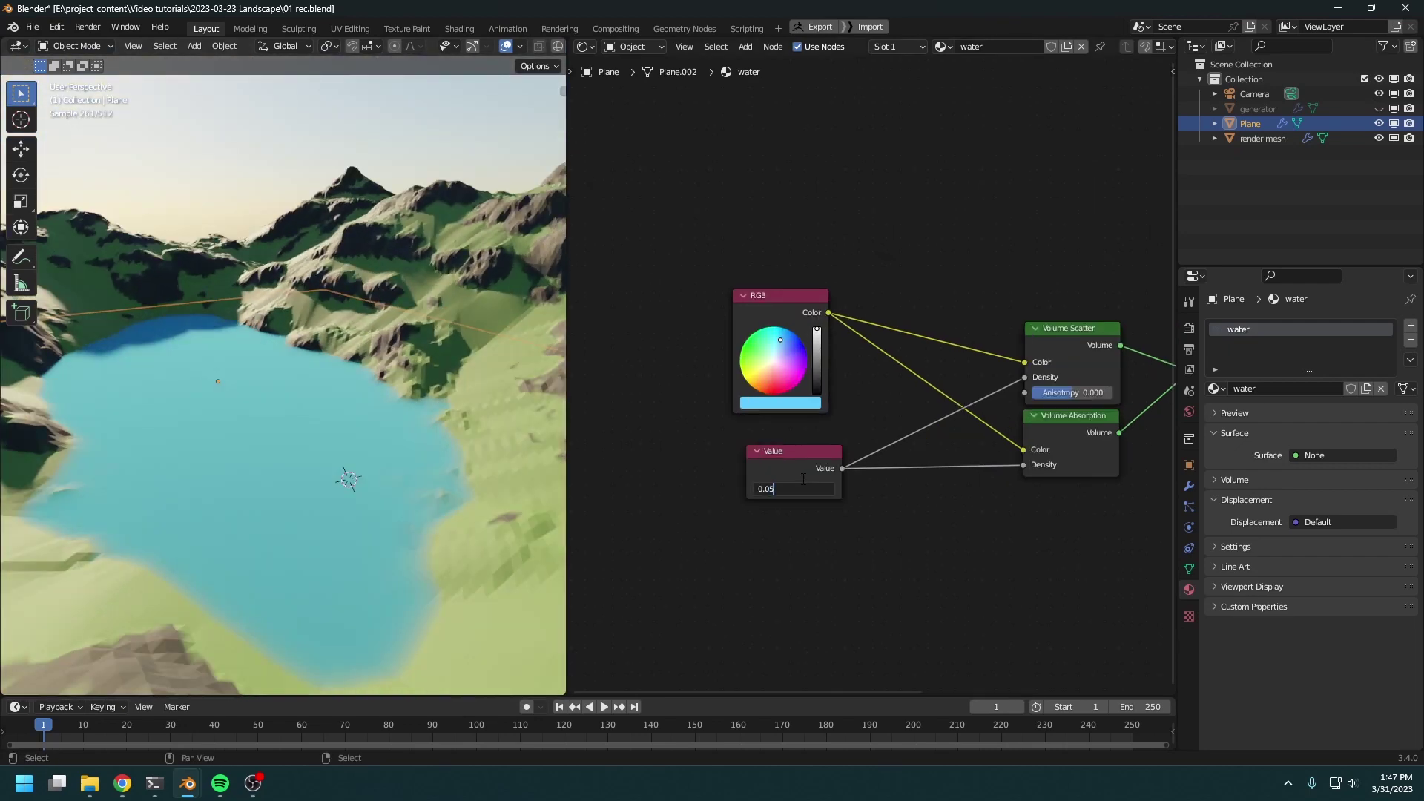
pyautogui.press('Return')
# Add a Glass BSDF above the volume nodes and a Transparent BSDF above the Glass BSDF
pyautogui.scroll(-5, 737, 451)
pyautogui.scroll(3, 777, 445)
pyautogui.hotkey('shift', 'a')
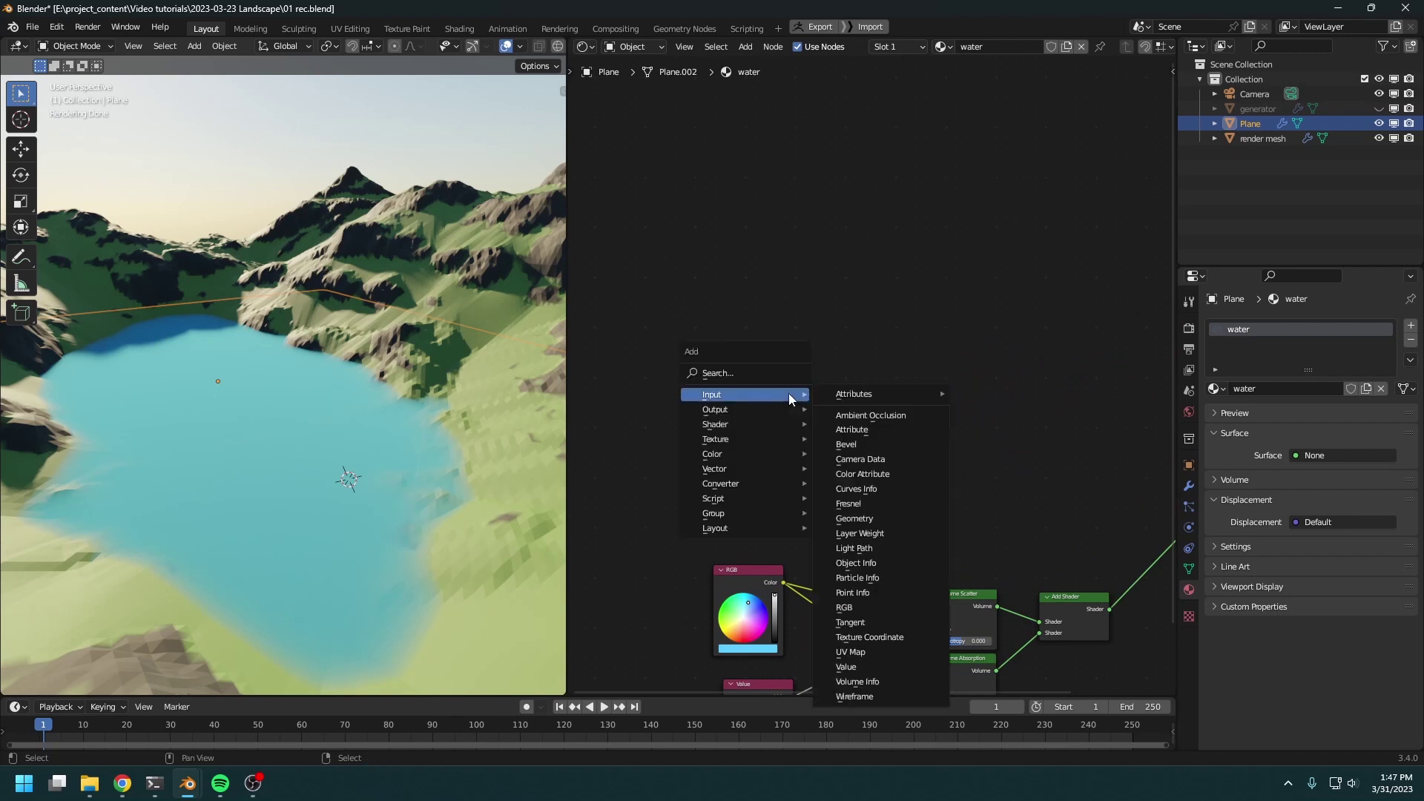
pyautogui.moveTo(740, 426)
pyautogui.click(903, 425)
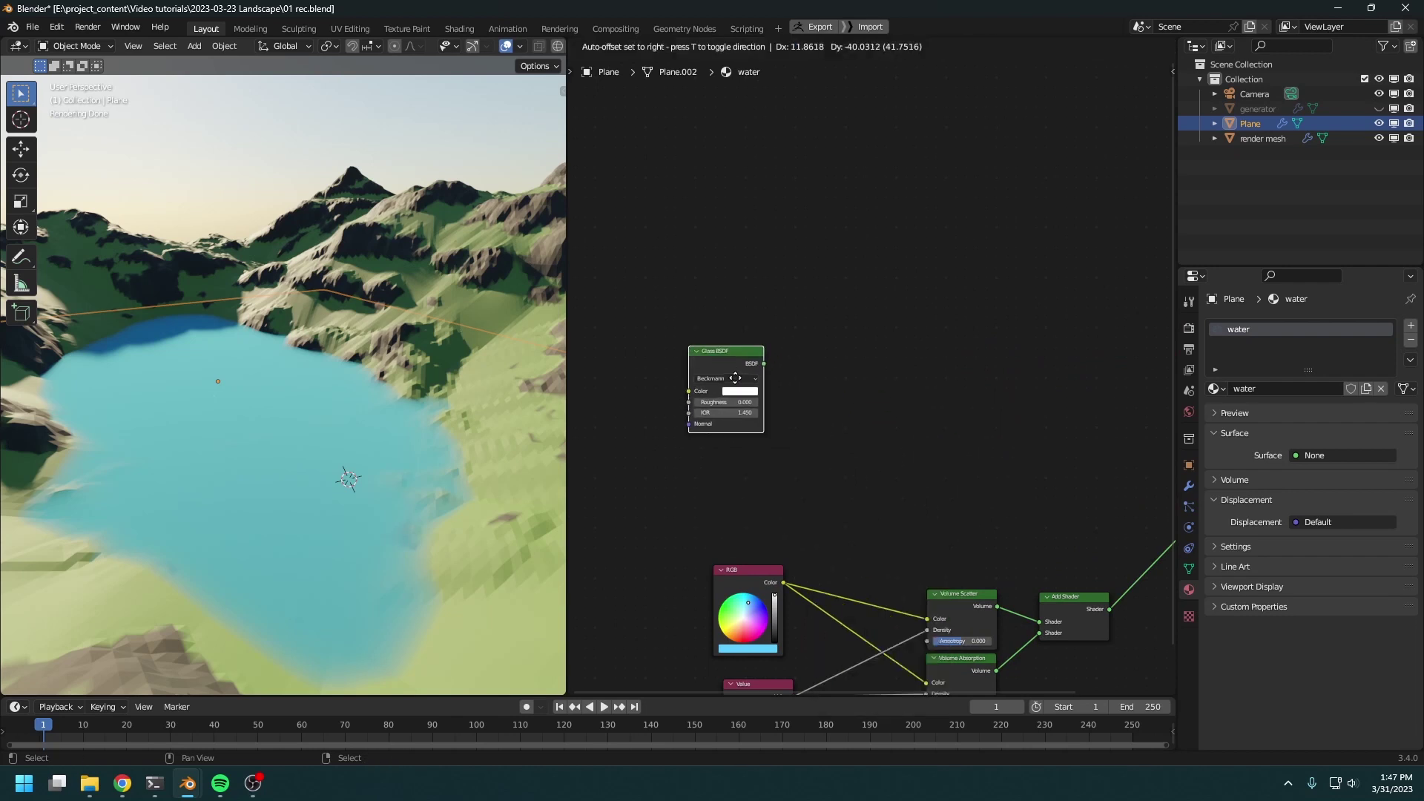
pyautogui.click(701, 425)
pyautogui.hotkey('shift', 'a')
pyautogui.moveTo(675, 372)
pyautogui.click(851, 375)
pyautogui.click(693, 363)
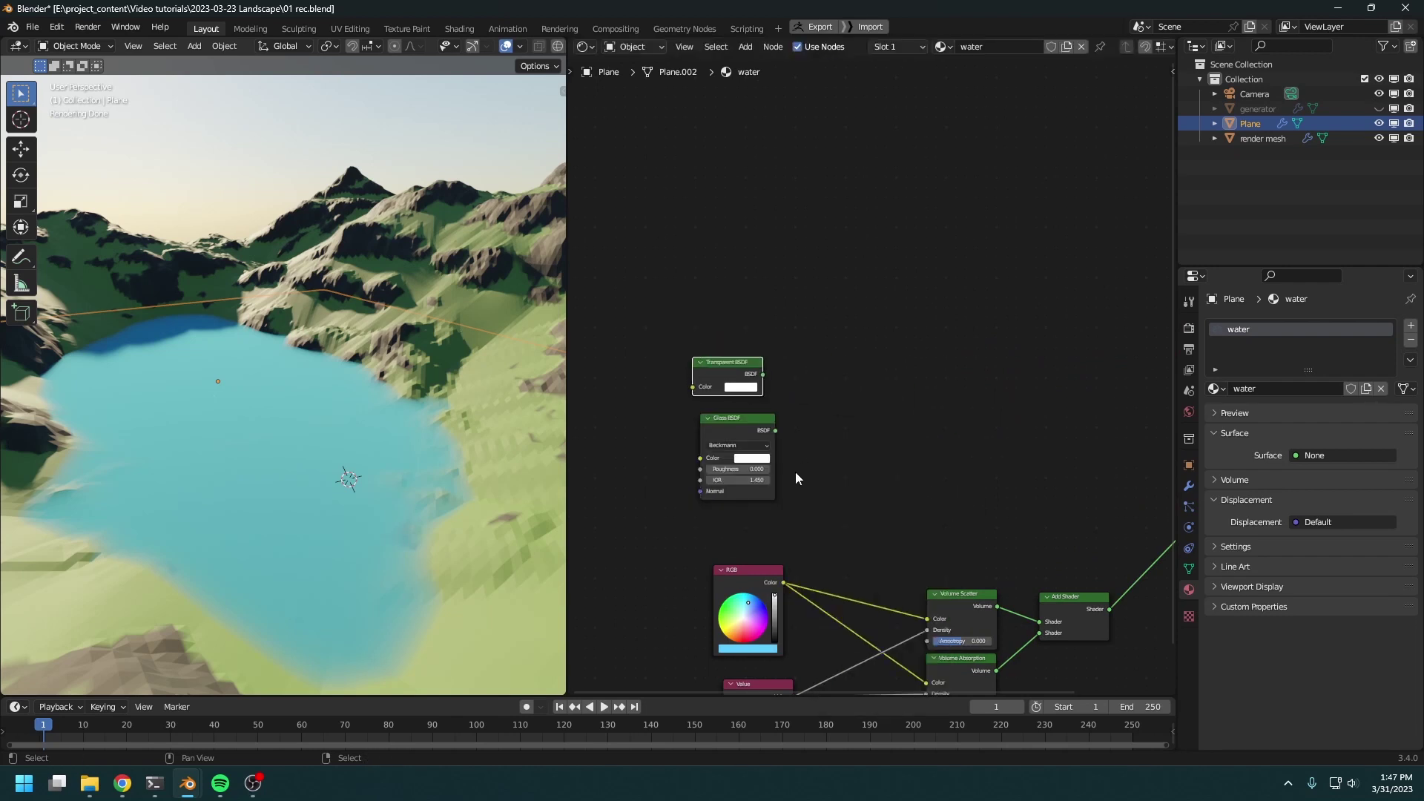
# Blend Transparent BSDF and Glass BSDF with a Mix Shader and connect it to the Material Output's Surface input
pyautogui.scroll(2, 789, 453)
pyautogui.moveTo(802, 420); pyautogui.dragTo(806, 415, button='middle')
pyautogui.moveTo(723, 362); pyautogui.dragTo(745, 370)
pyautogui.keyDown('ctrl'); pyautogui.keyDown('shift'); pyautogui.moveTo(736, 454); pyautogui.dragTo(744, 386, button='right'); pyautogui.keyUp('shift'); pyautogui.keyUp('ctrl')
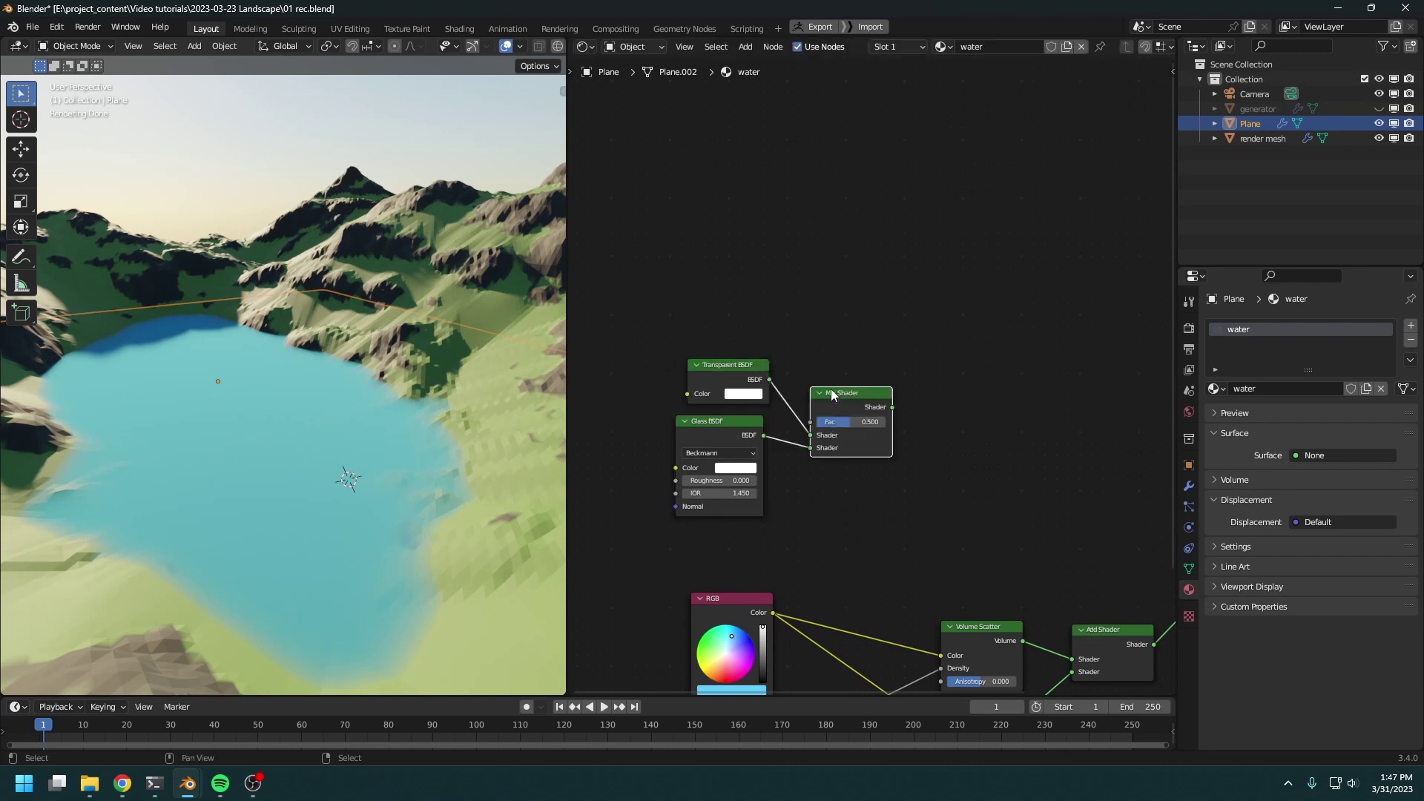
pyautogui.moveTo(865, 411); pyautogui.dragTo(790, 406, button='middle')
pyautogui.keyDown('ctrl'); pyautogui.keyDown('shift'); pyautogui.click(790, 390); pyautogui.keyUp('shift'); pyautogui.keyUp('ctrl')
# Add a Light Path node on the input side of the Transparent and Glass BSDF nodes
pyautogui.moveTo(922, 422)
pyautogui.mouseDown(button='middle')
pyautogui.moveTo(754, 398)
pyautogui.moveTo(1084, 431)
pyautogui.moveTo(918, 433)
pyautogui.mouseUp(button='middle')
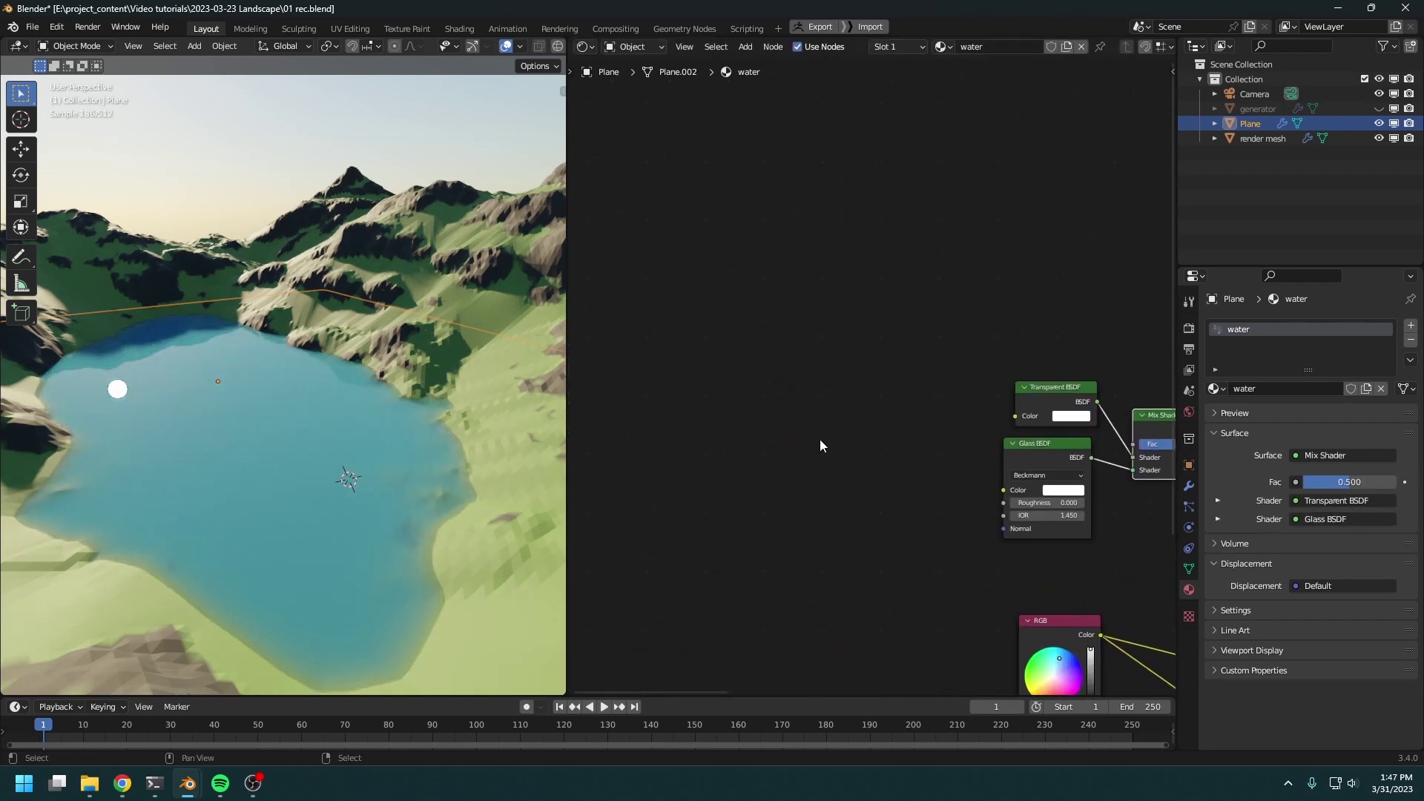
pyautogui.hotkey('shift', 'a')
pyautogui.moveTo(727, 308)
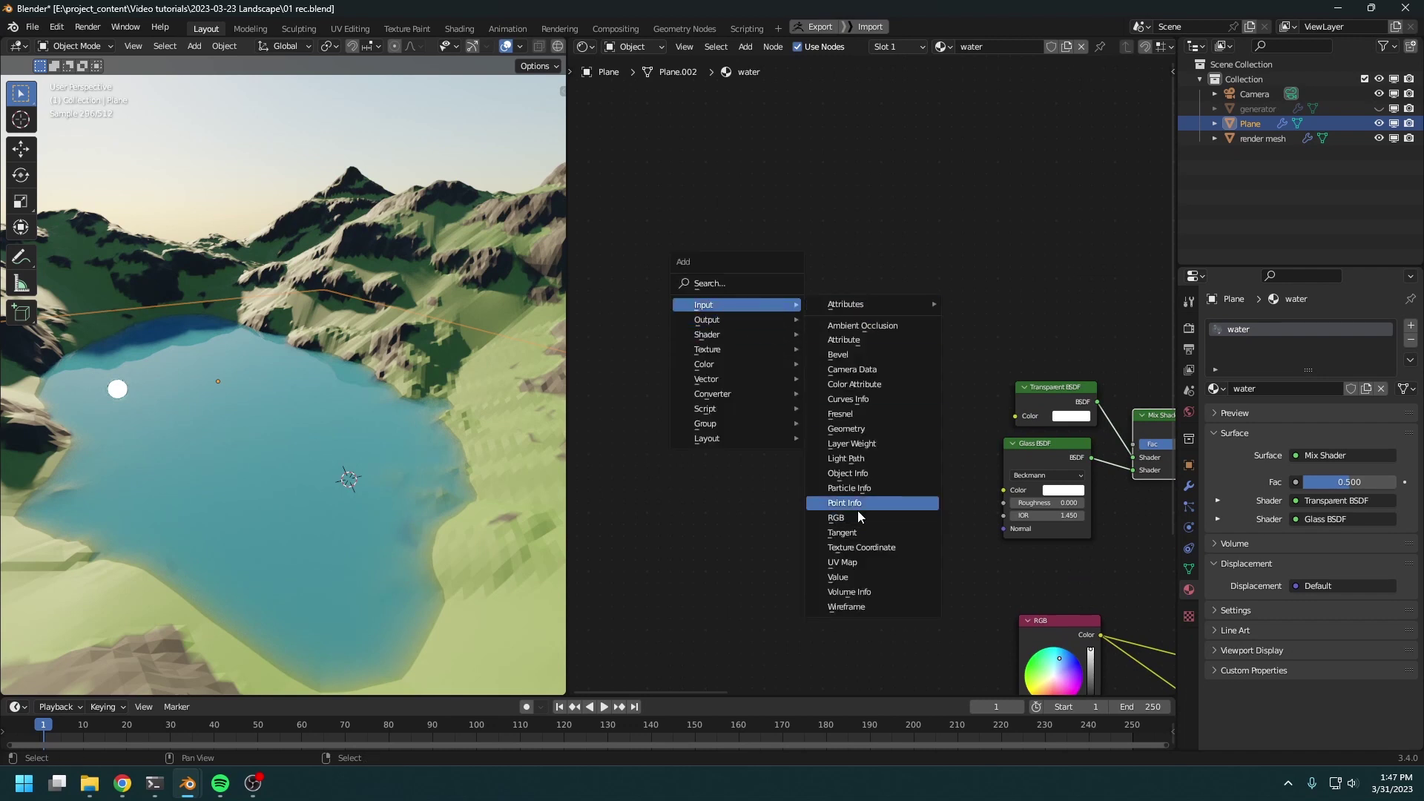
pyautogui.click(853, 459)
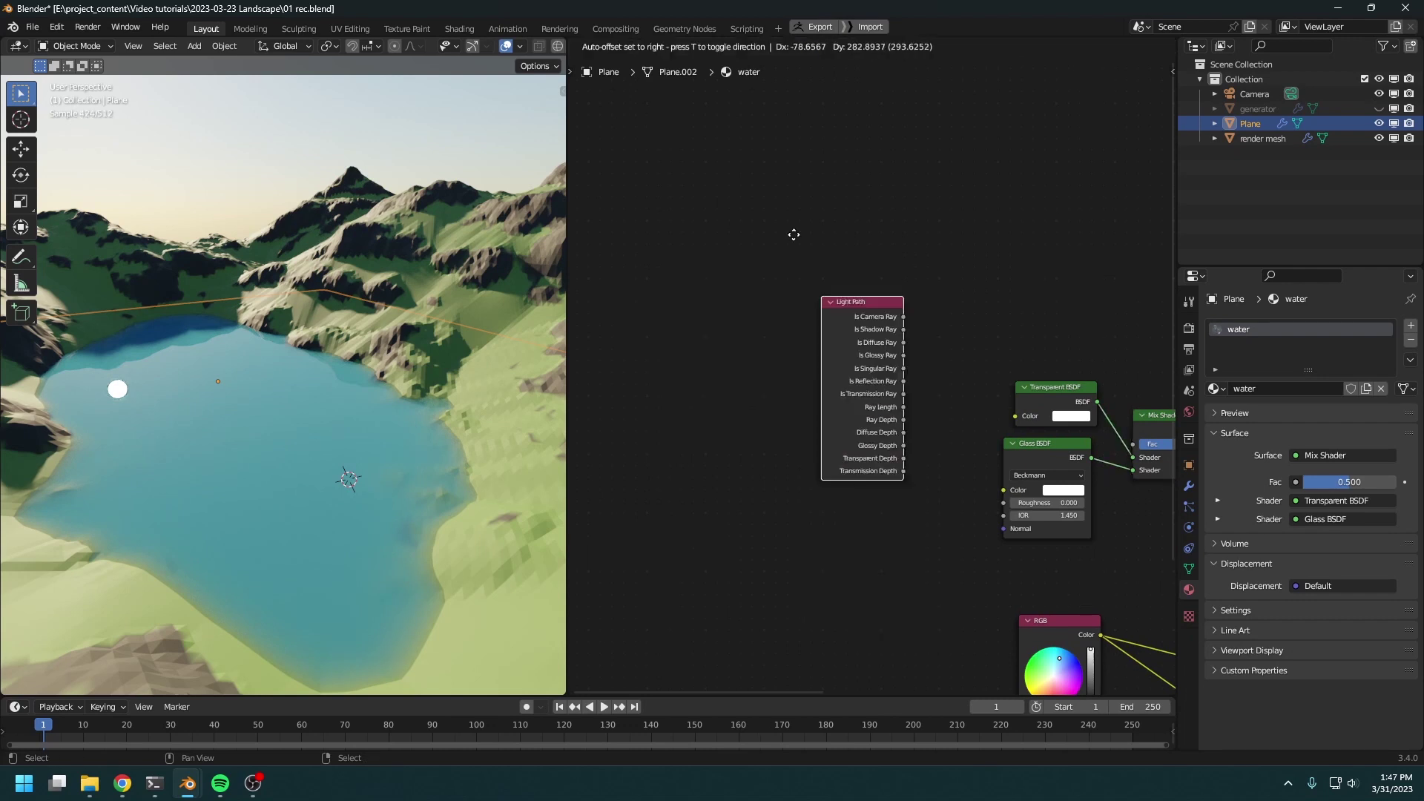
pyautogui.click(764, 208)
# Add a Math node set to Multiply and connect Light Path's Is Camera Ray output to its second input
pyautogui.moveTo(996, 361); pyautogui.dragTo(825, 363, button='middle')
pyautogui.click(874, 377)
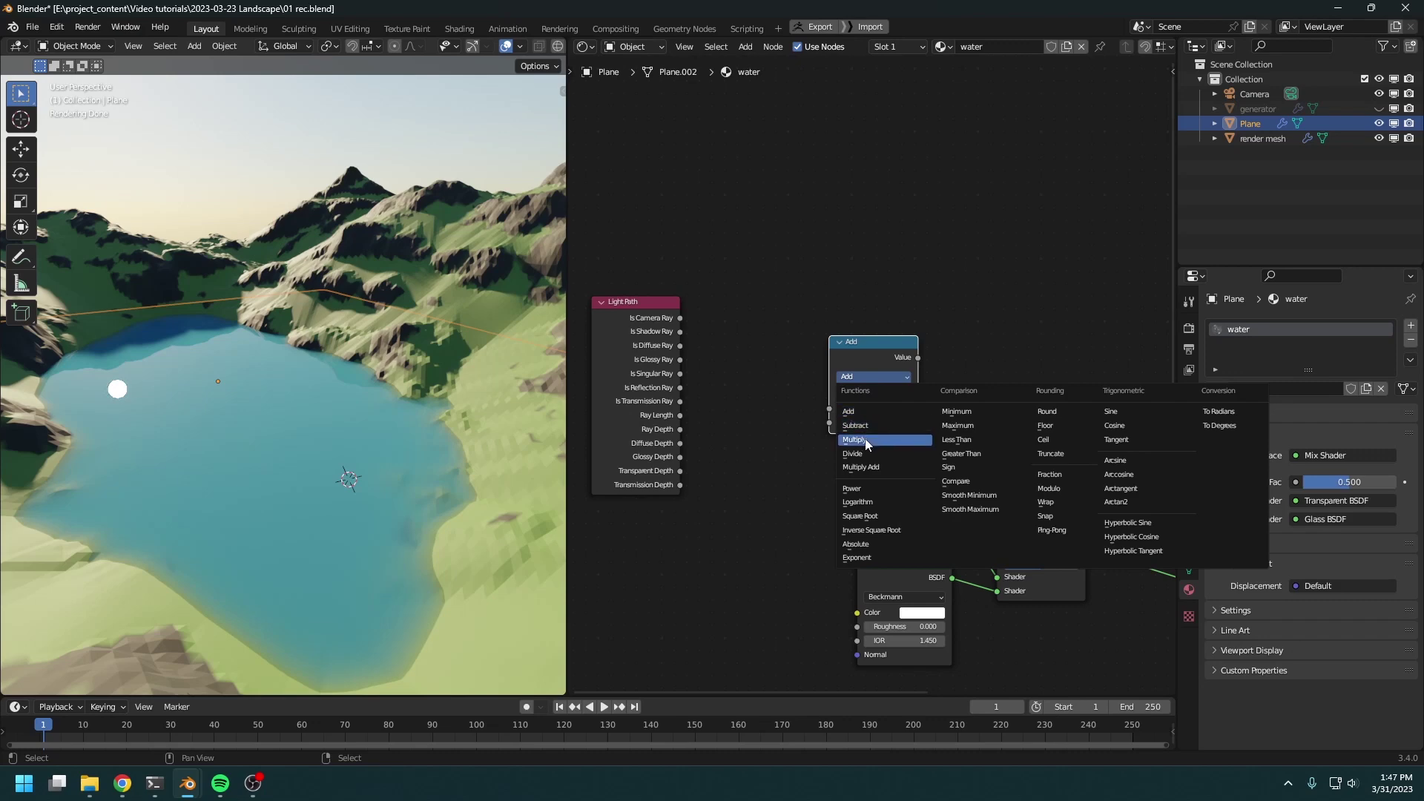
pyautogui.click(865, 438)
pyautogui.moveTo(681, 317); pyautogui.dragTo(830, 422)
# Add an Attribute node above Light Path, name it "depth", and connect its Fac output to Multiply's first input
pyautogui.moveTo(839, 404); pyautogui.dragTo(1044, 540, button='middle')
pyautogui.hotkey('shift', 'a')
pyautogui.moveTo(715, 178)
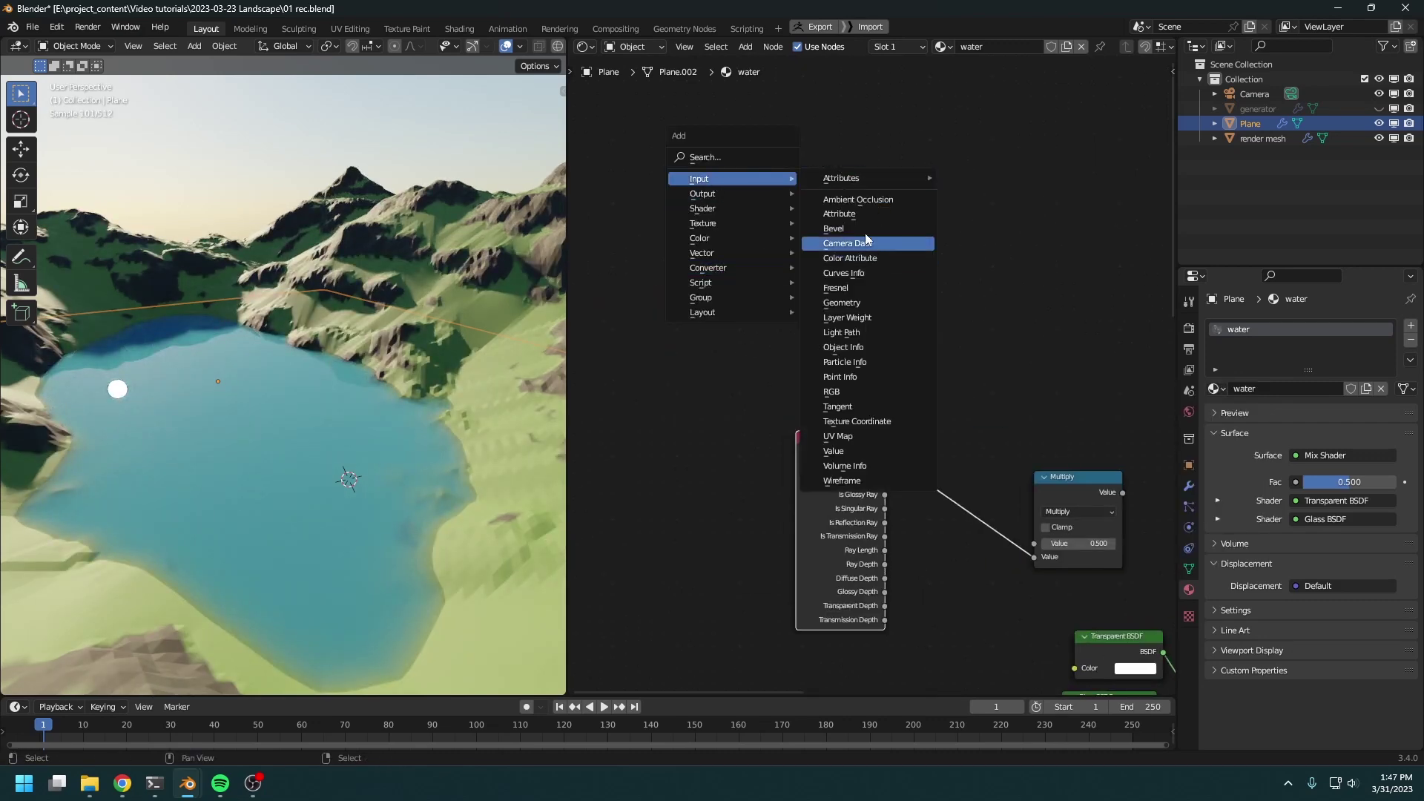
pyautogui.click(857, 214)
pyautogui.click(765, 244)
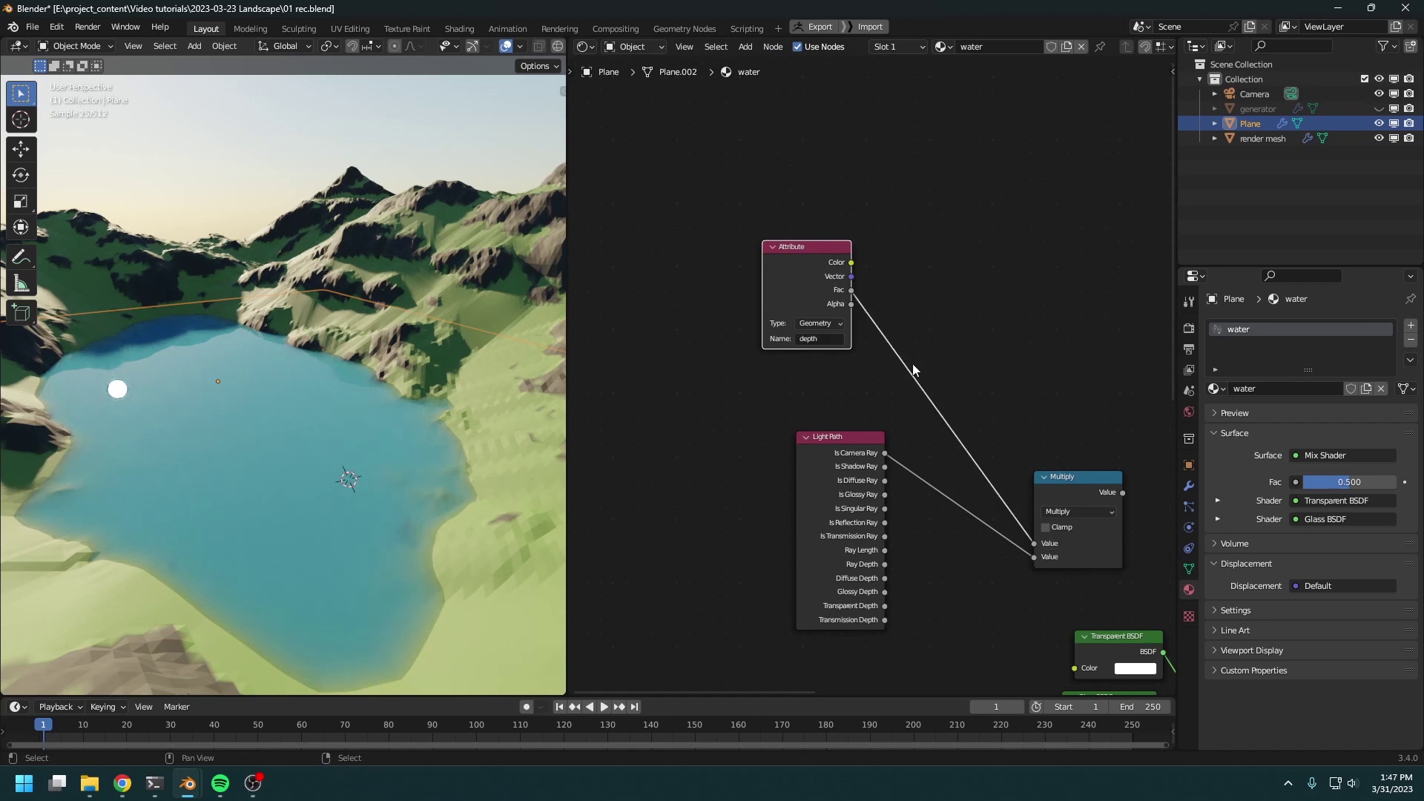
# Move the Mix Shader farther from the BSDF nodes and connect the Multiply output to its Fac input
pyautogui.moveTo(1043, 490); pyautogui.dragTo(773, 419, button='middle')
pyautogui.scroll(-2, 772, 418)
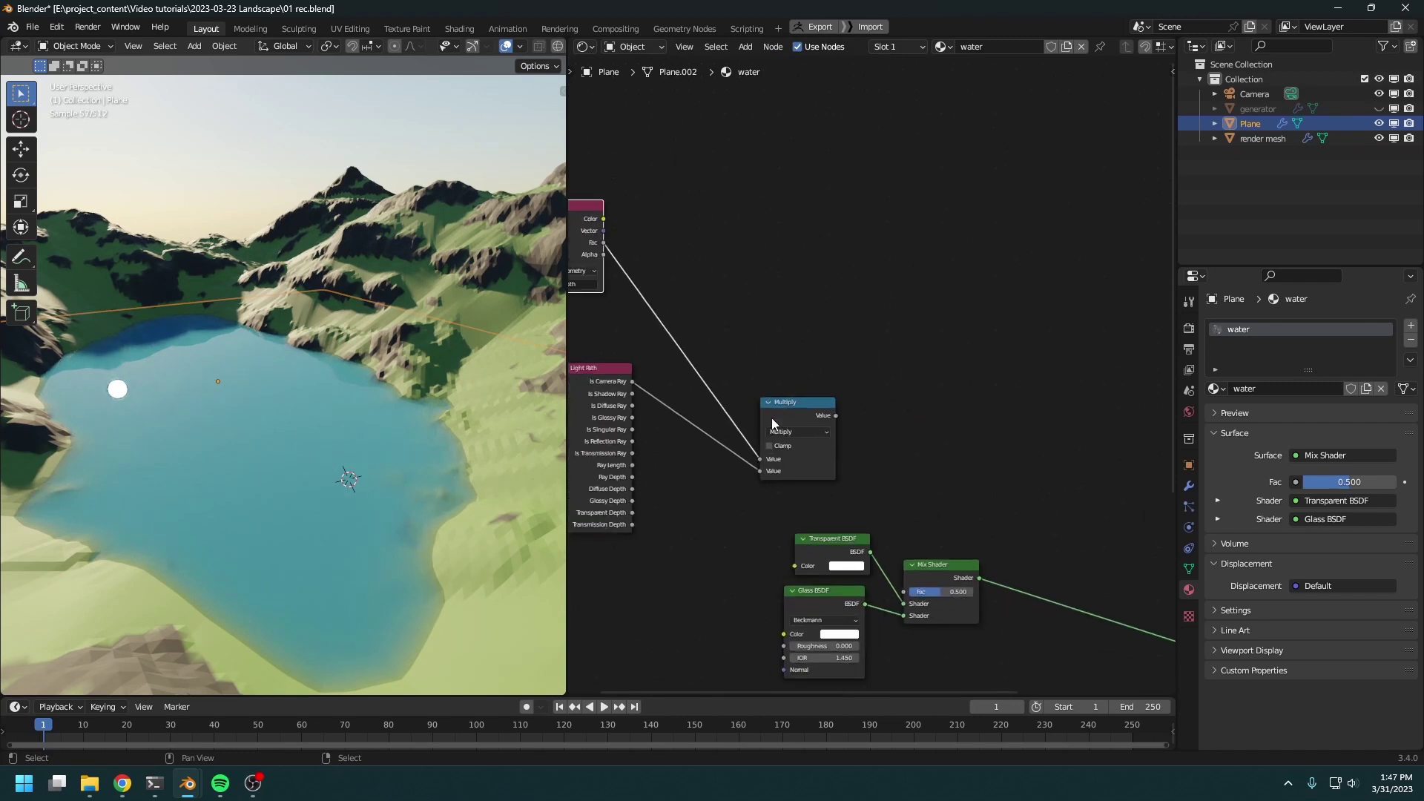
pyautogui.moveTo(836, 415); pyautogui.dragTo(1140, 518)
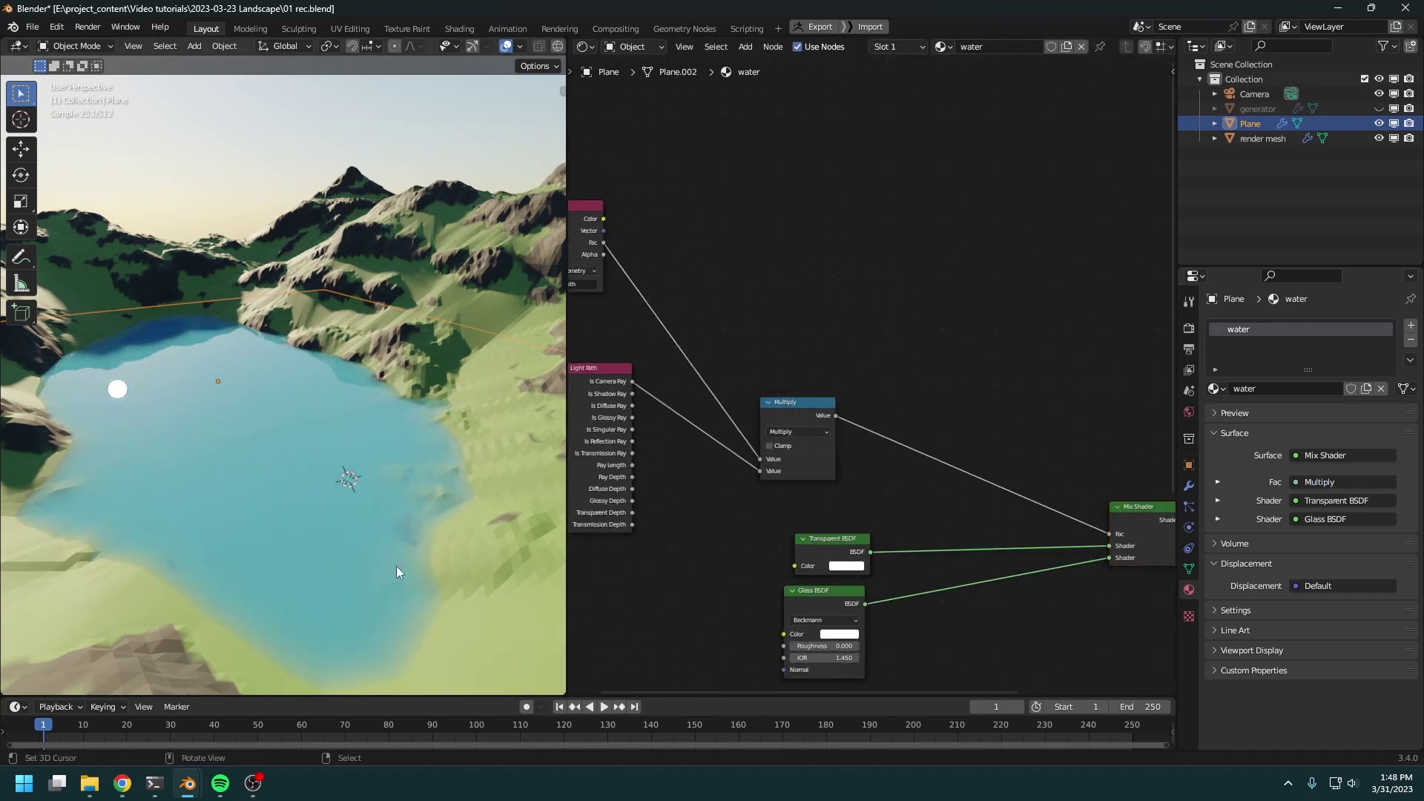
pyautogui.moveTo(396, 567); pyautogui.dragTo(402, 566, button='middle')
# Set the Glass BSDF's roughness to 0.05
pyautogui.moveTo(675, 492); pyautogui.dragTo(933, 466, button='middle')
pyautogui.scroll(7, 1079, 608)
pyautogui.moveTo(1079, 609); pyautogui.dragTo(1006, 525, button='middle')
pyautogui.click(1008, 551)
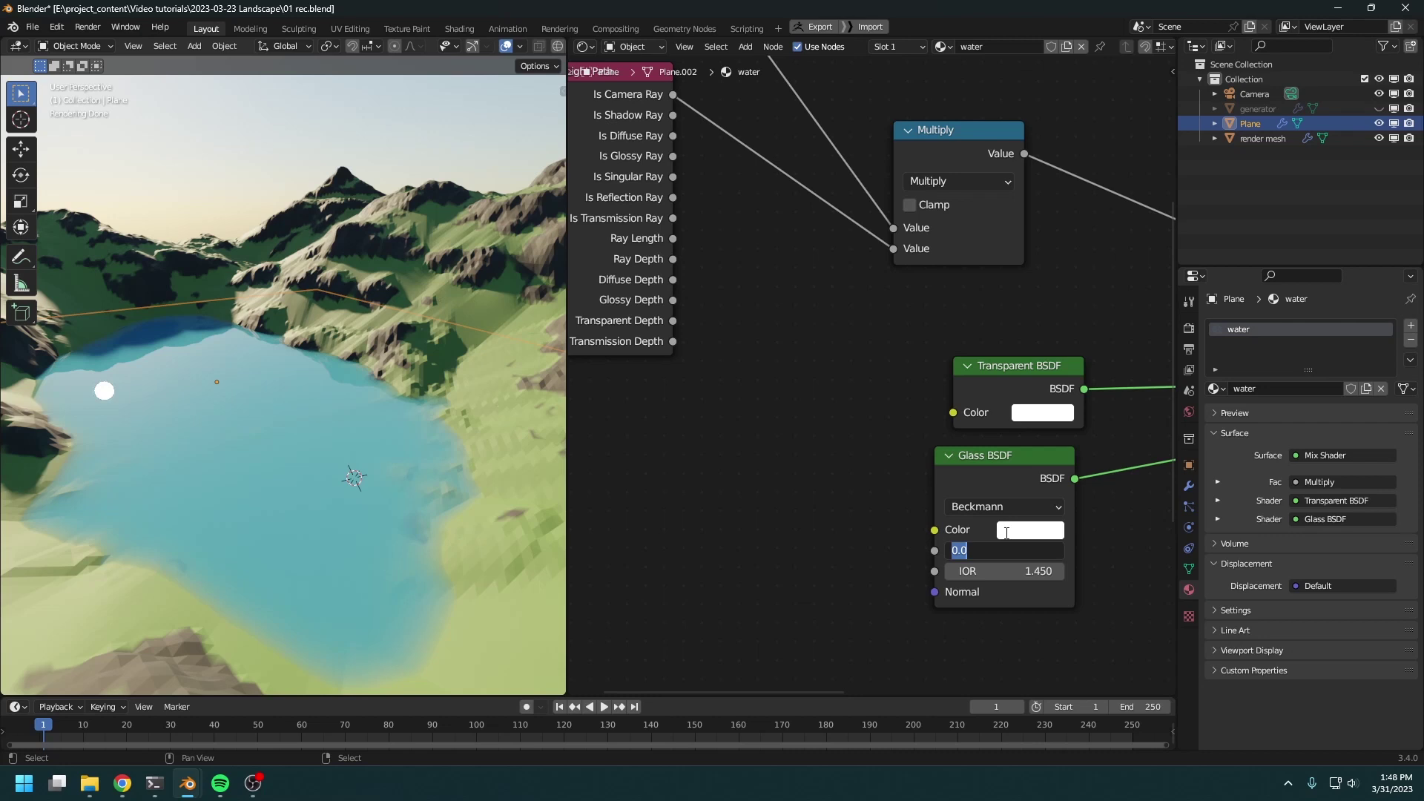
pyautogui.press('Return')
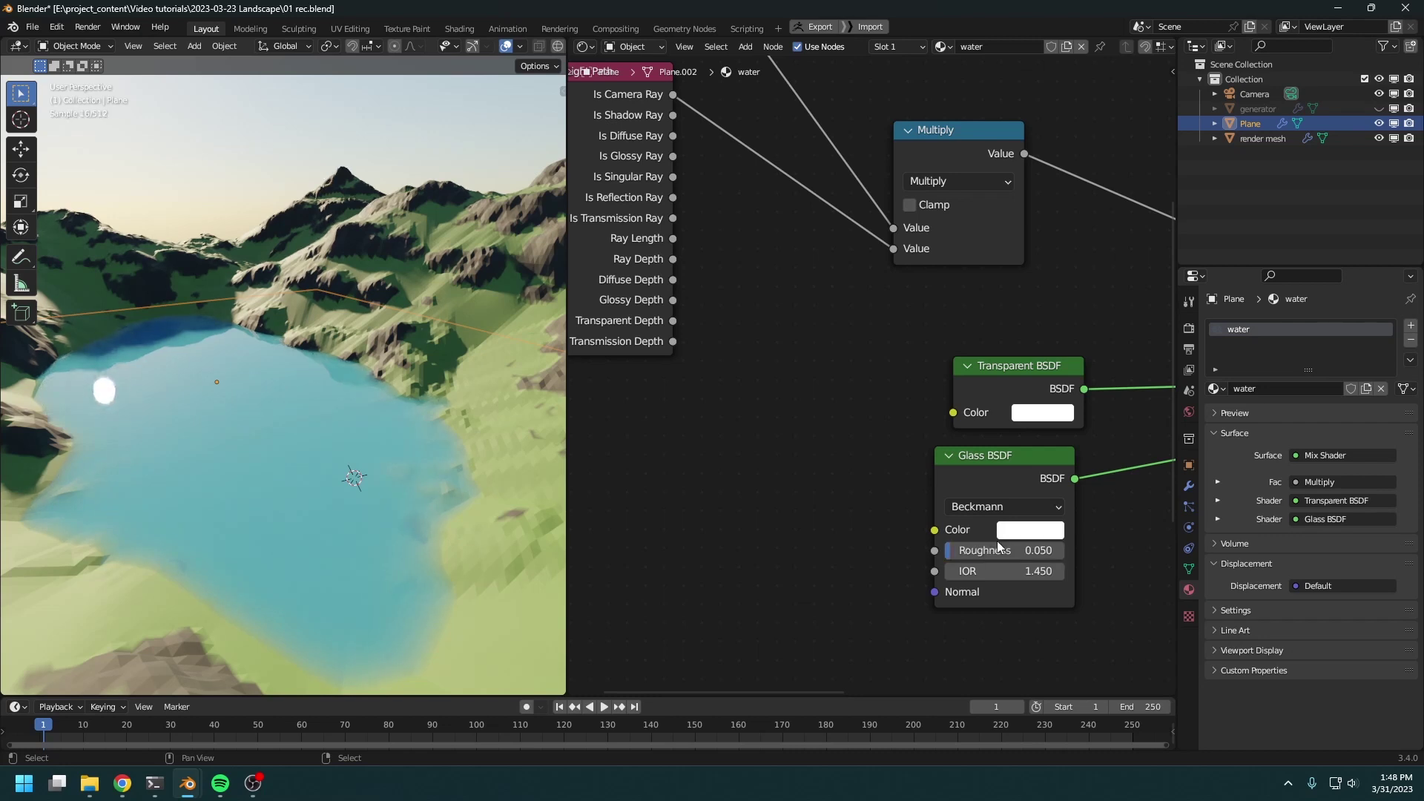
# Add a Noise Texture node in the open space below the Light Path node
pyautogui.moveTo(838, 513); pyautogui.dragTo(928, 455, button='middle')
pyautogui.scroll(-2, 928, 455)
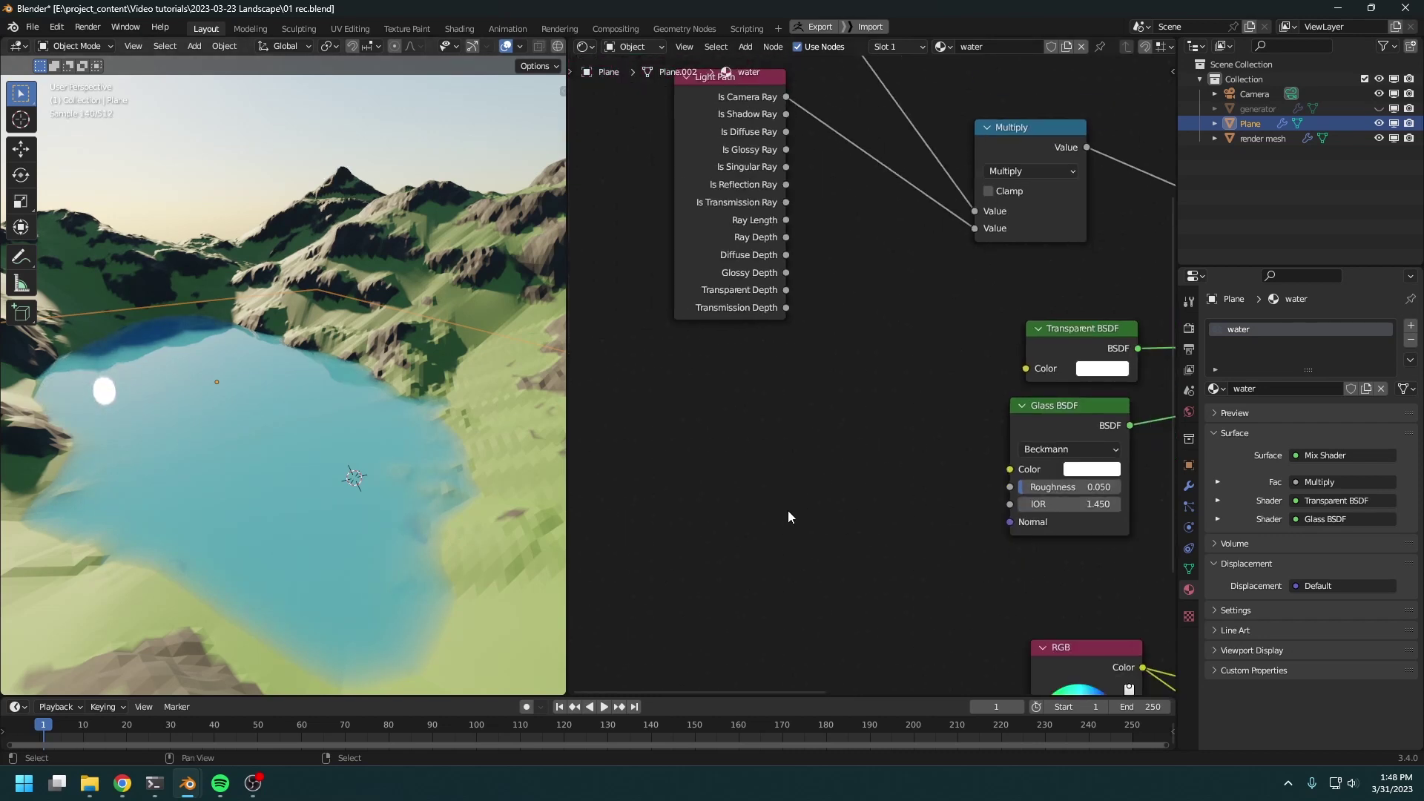
pyautogui.moveTo(977, 402); pyautogui.dragTo(1040, 365, button='middle')
pyautogui.scroll(1, 1040, 365)
pyautogui.hotkey('shift', 'a')
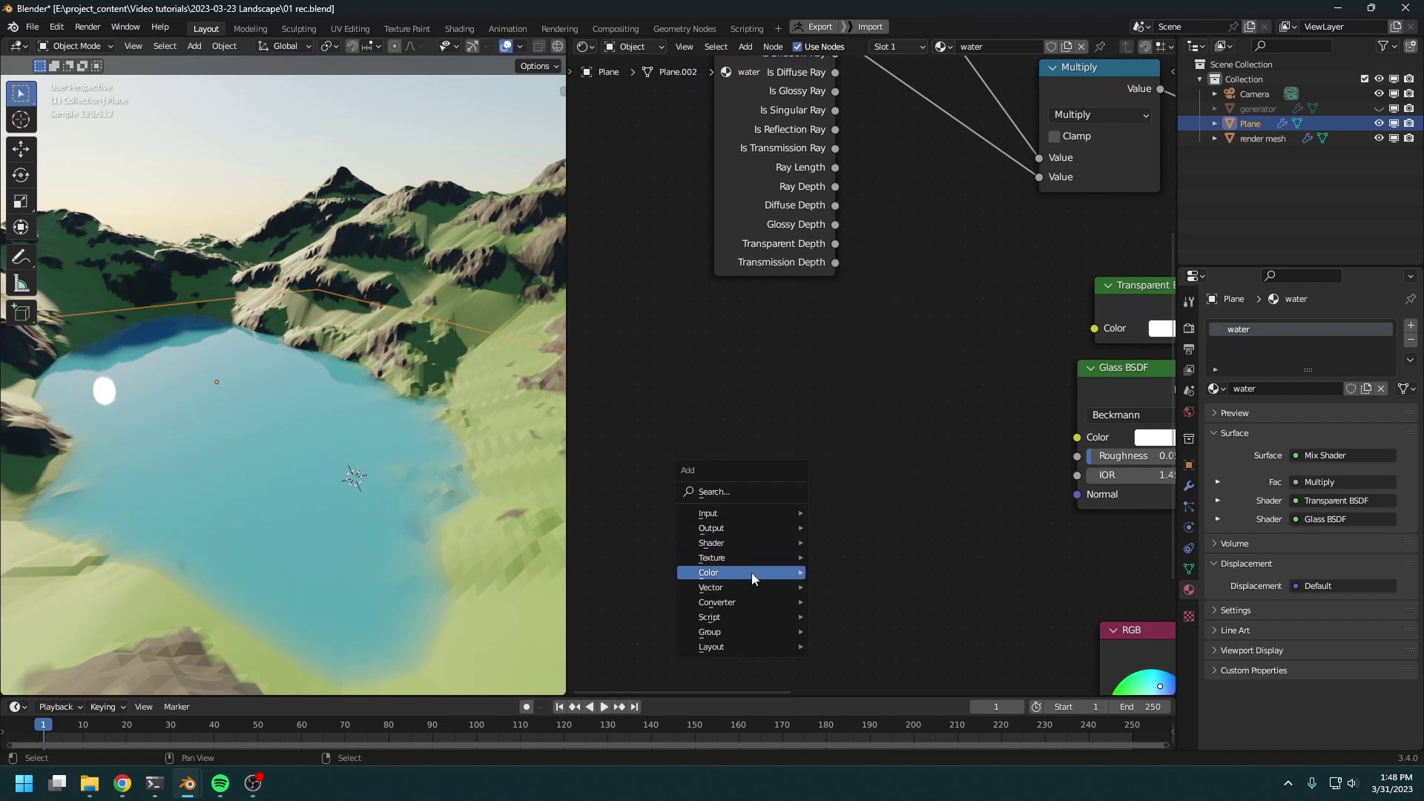
pyautogui.moveTo(737, 551)
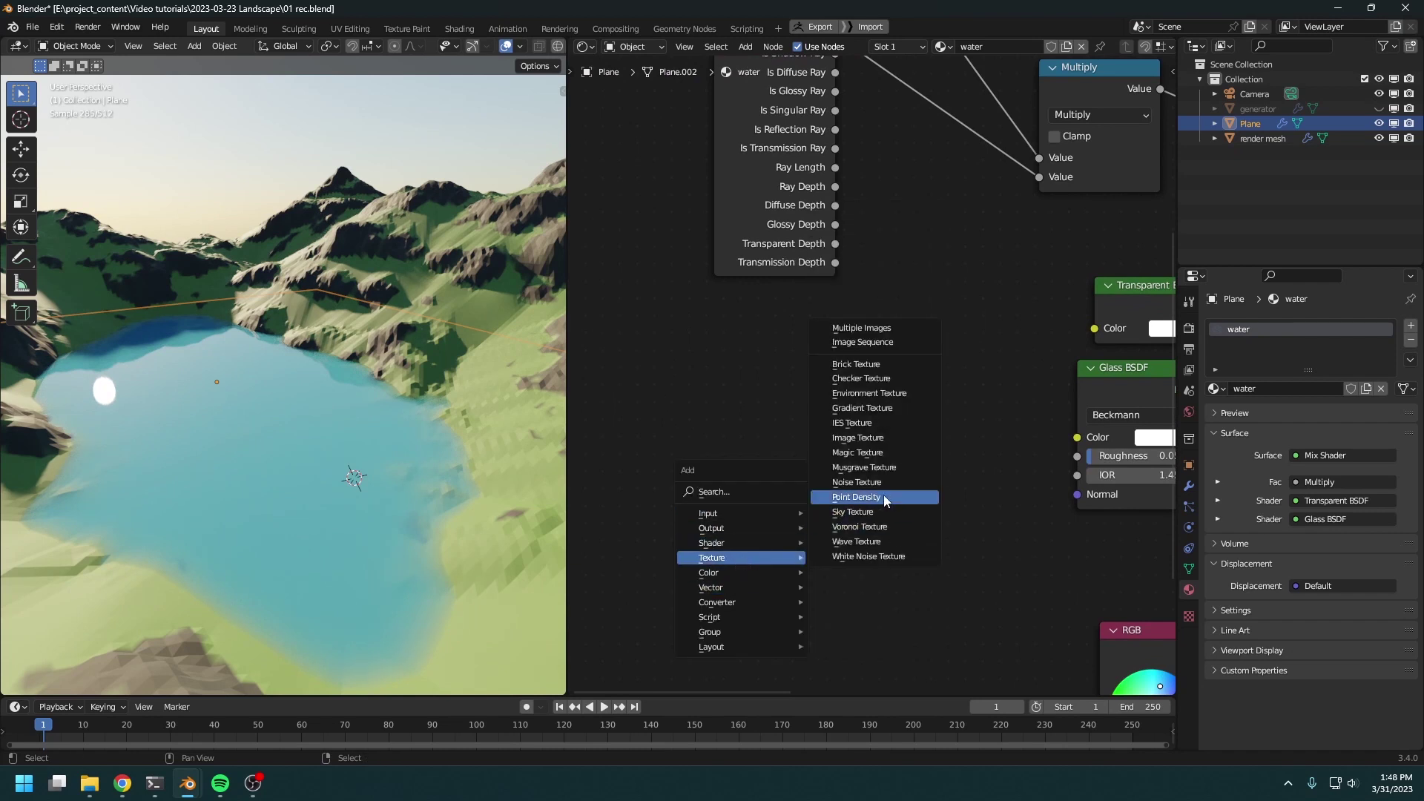
pyautogui.click(924, 482)
pyautogui.click(748, 398)
# Add a Geometry node, connect its Position output to the Noise Texture's Vector input, and move both nodes farther from the shaders
pyautogui.moveTo(710, 492); pyautogui.dragTo(987, 504, button='middle')
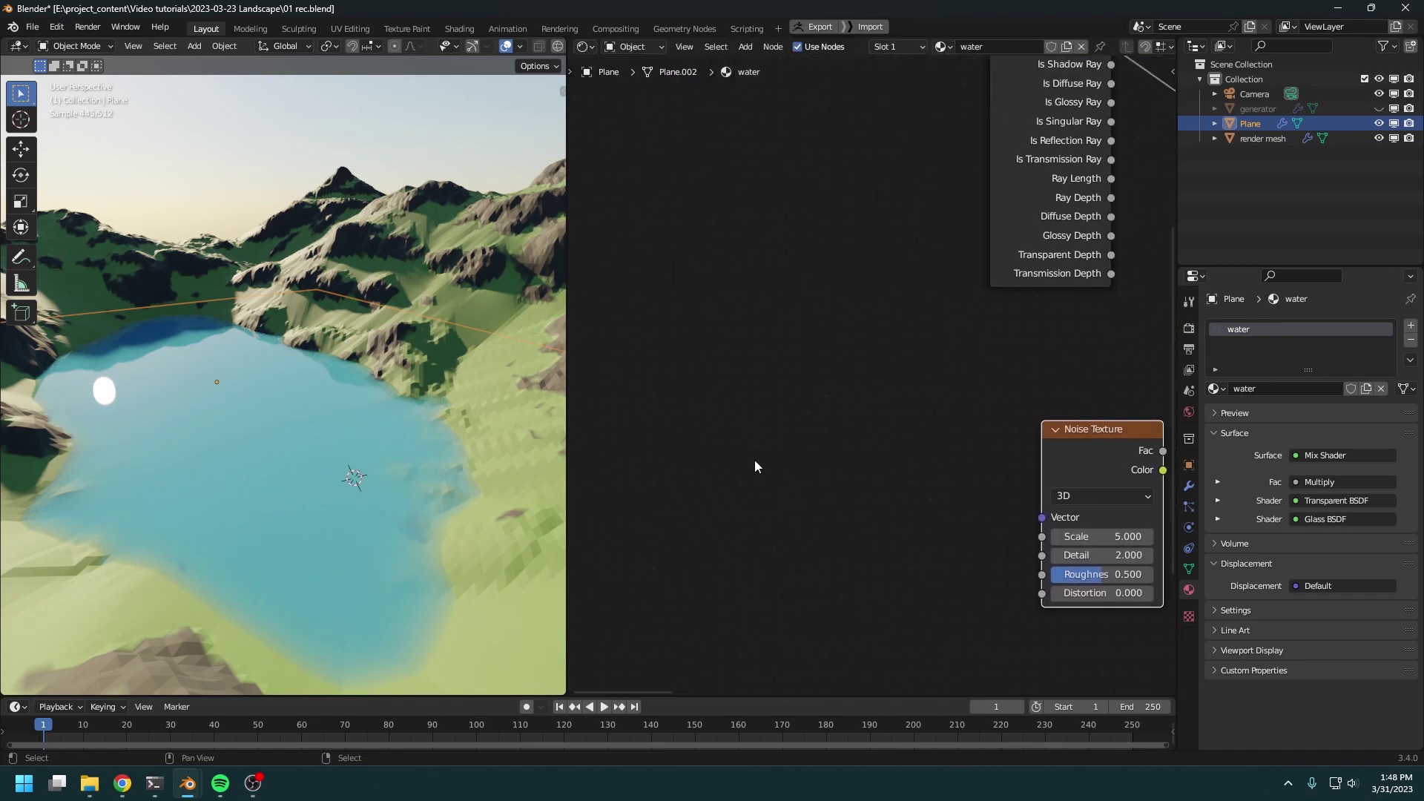
pyautogui.hotkey('shift', 'a')
pyautogui.moveTo(745, 403)
pyautogui.click(816, 515)
pyautogui.click(705, 424)
pyautogui.moveTo(859, 452); pyautogui.dragTo(1042, 517)
pyautogui.moveTo(747, 411); pyautogui.dragTo(1084, 550)
pyautogui.moveTo(1115, 454); pyautogui.dragTo(862, 482)
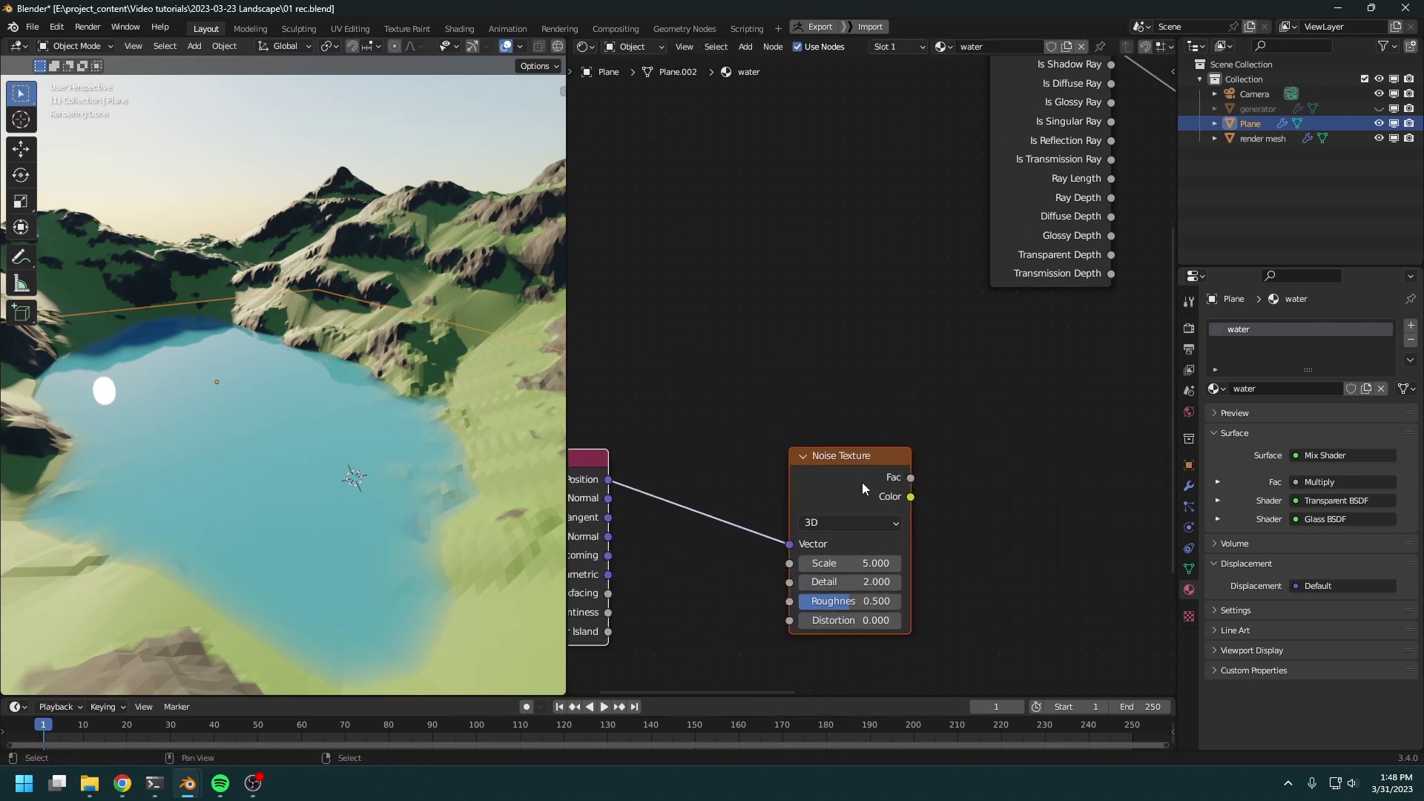
# Add a Bump node, connecting the noise Fac output to its Height and its Normal output to the Glass BSDF's Normal
pyautogui.click(971, 496)
pyautogui.moveTo(984, 497); pyautogui.dragTo(748, 427, button='middle')
pyautogui.hotkey('shift', 'a')
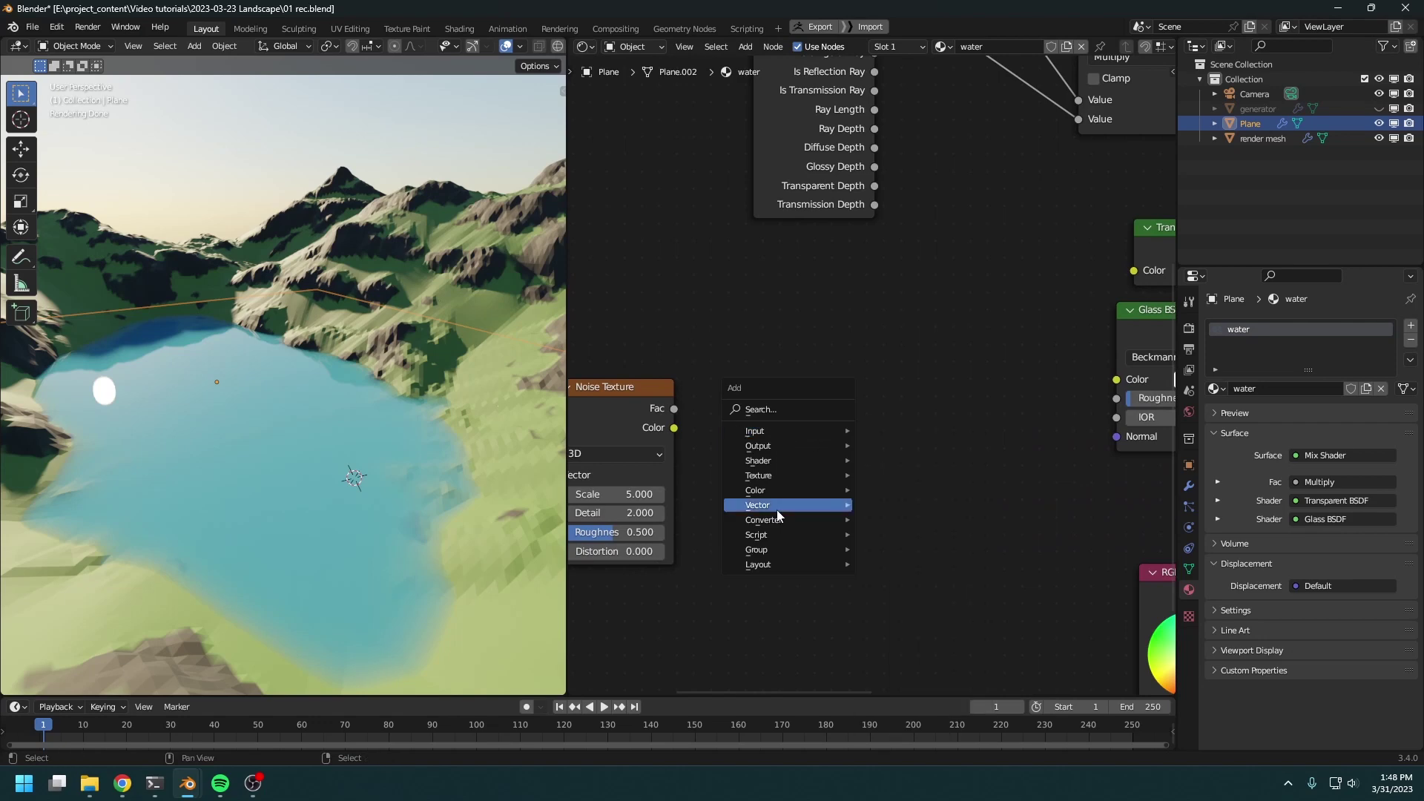
pyautogui.moveTo(778, 503)
pyautogui.click(891, 502)
pyautogui.click(774, 333)
pyautogui.moveTo(674, 409); pyautogui.dragTo(813, 487)
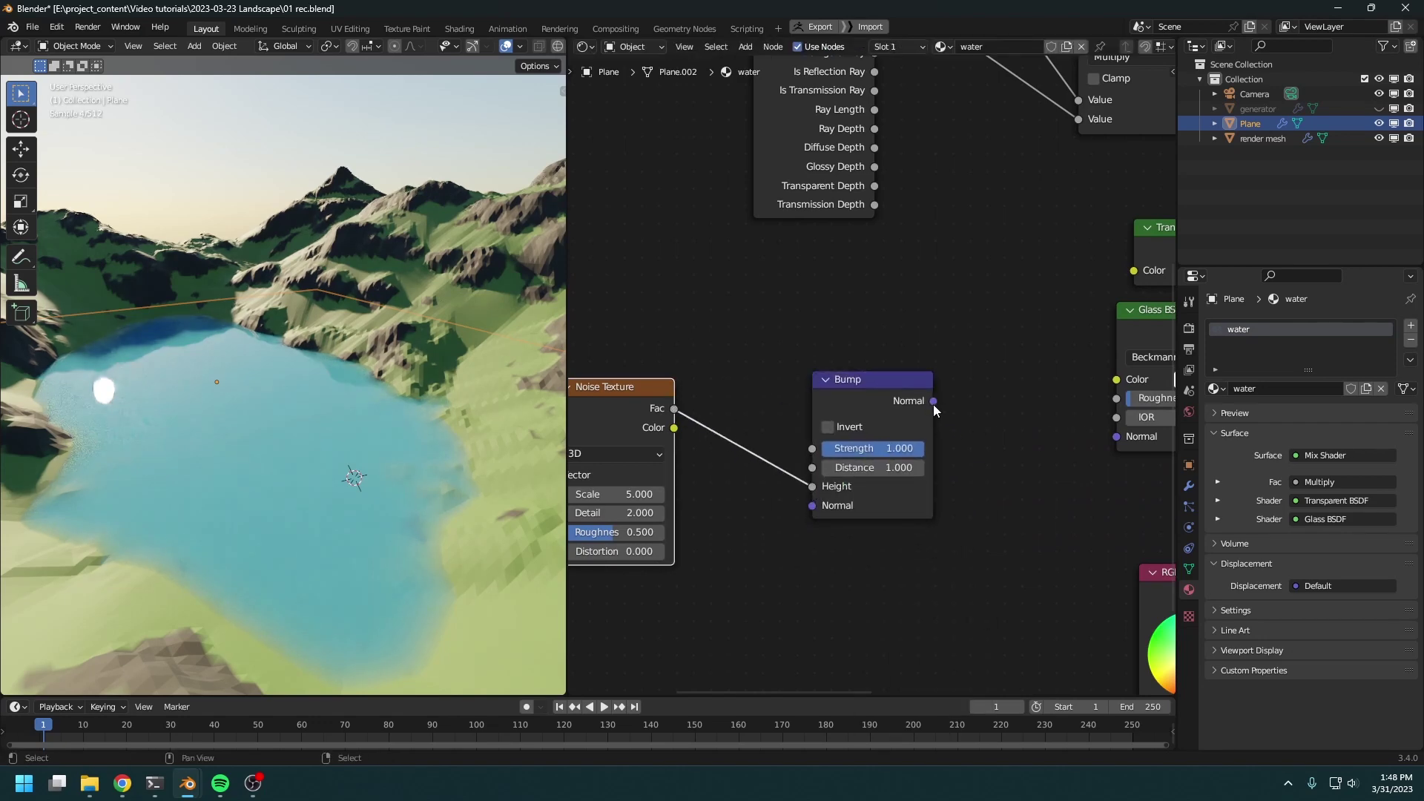
pyautogui.moveTo(933, 402); pyautogui.dragTo(1116, 436)
# Widen the node editor, try a Noise Texture scale of 0.1, and reduce the scale to 0.05
pyautogui.moveTo(1019, 446); pyautogui.dragTo(872, 460, button='middle')
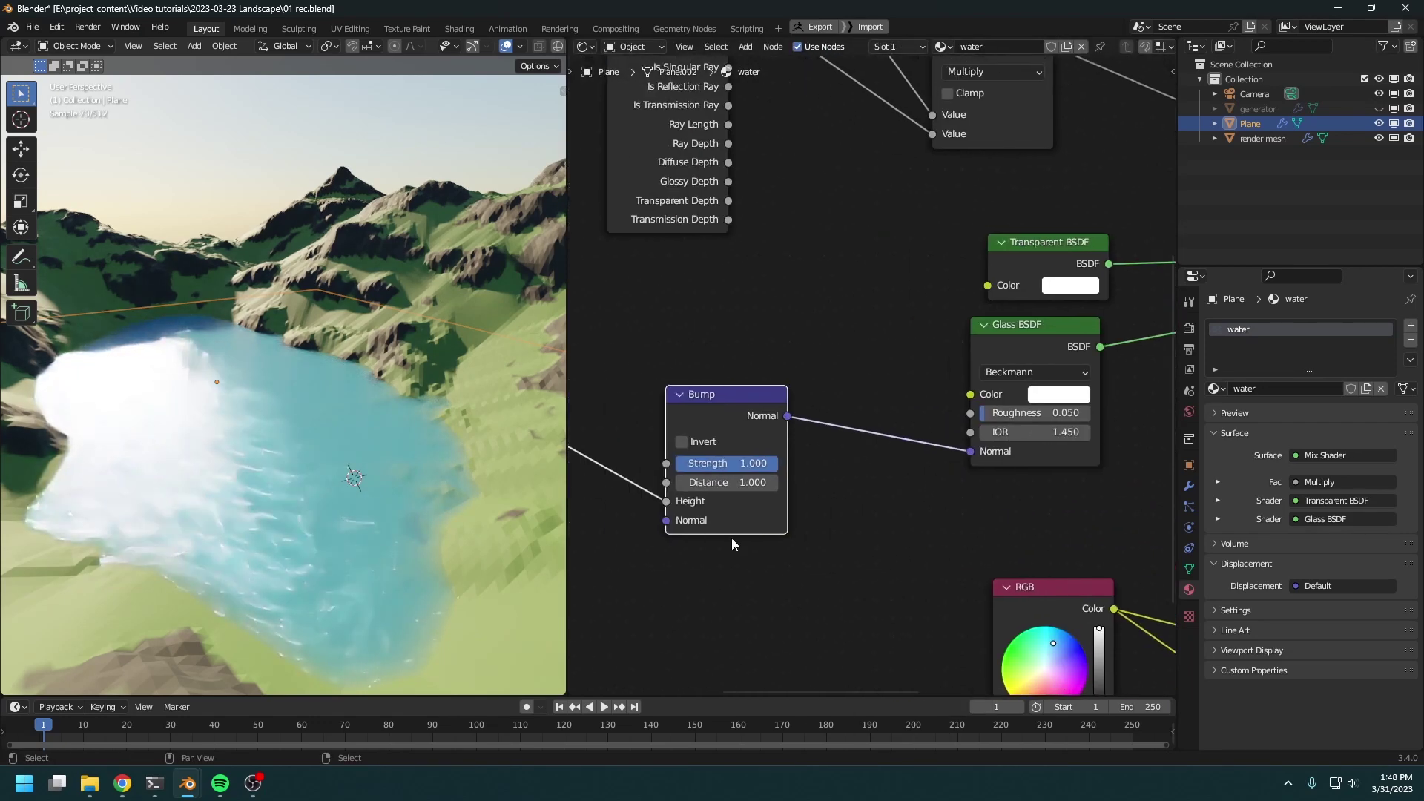
pyautogui.scroll(1, 732, 537)
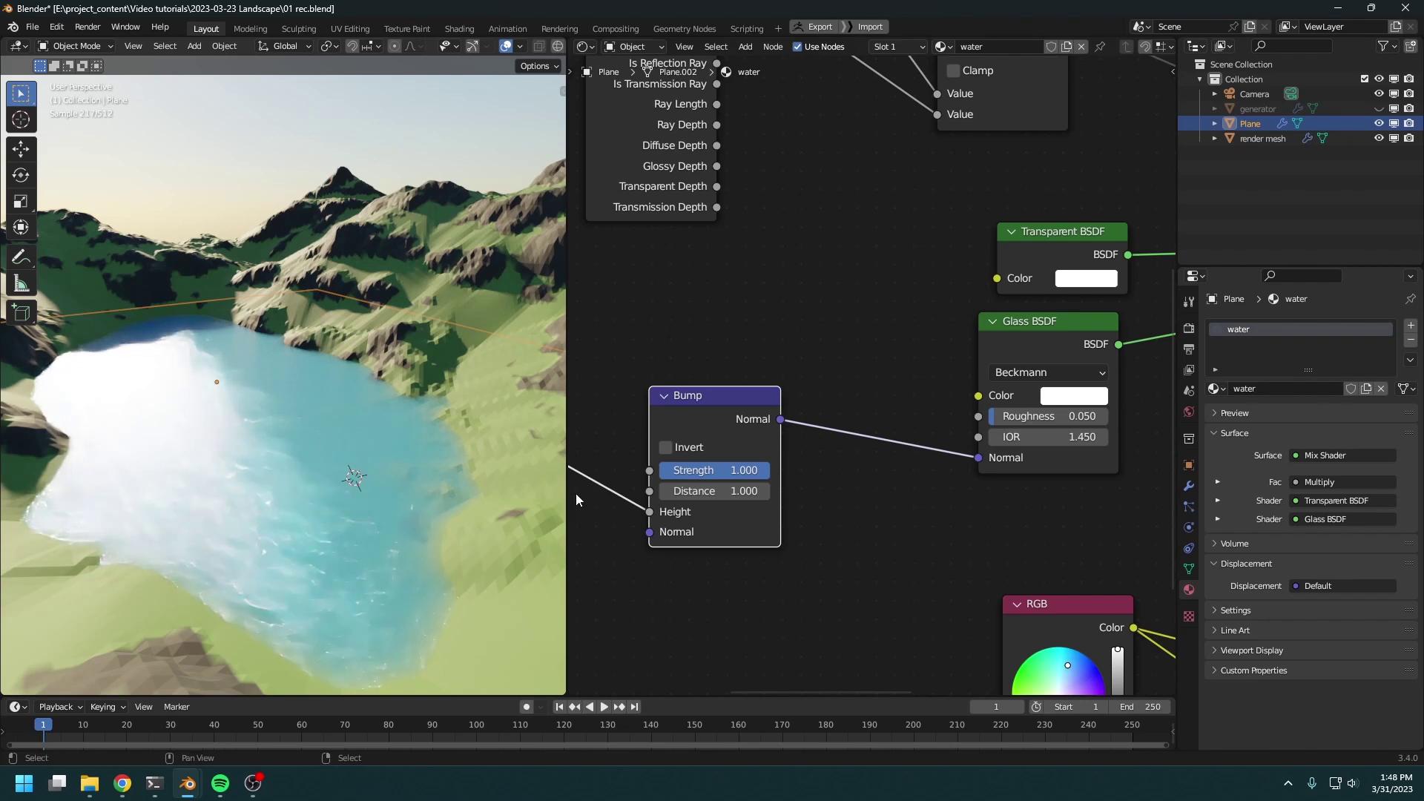
pyautogui.moveTo(566, 482); pyautogui.dragTo(461, 494)
pyautogui.moveTo(924, 487); pyautogui.dragTo(798, 453, button='middle')
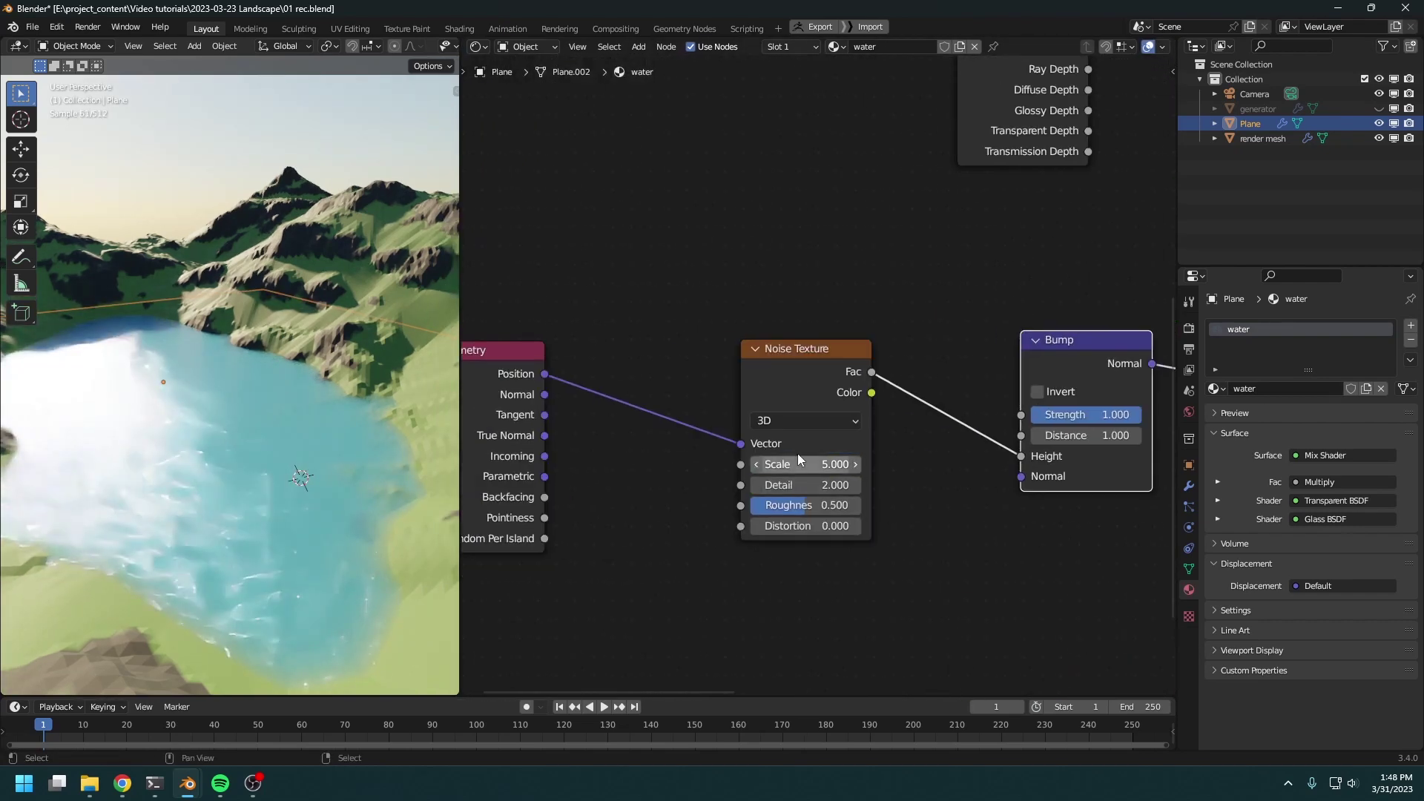
pyautogui.click(801, 465)
pyautogui.write('0.1')
pyautogui.press('Return')
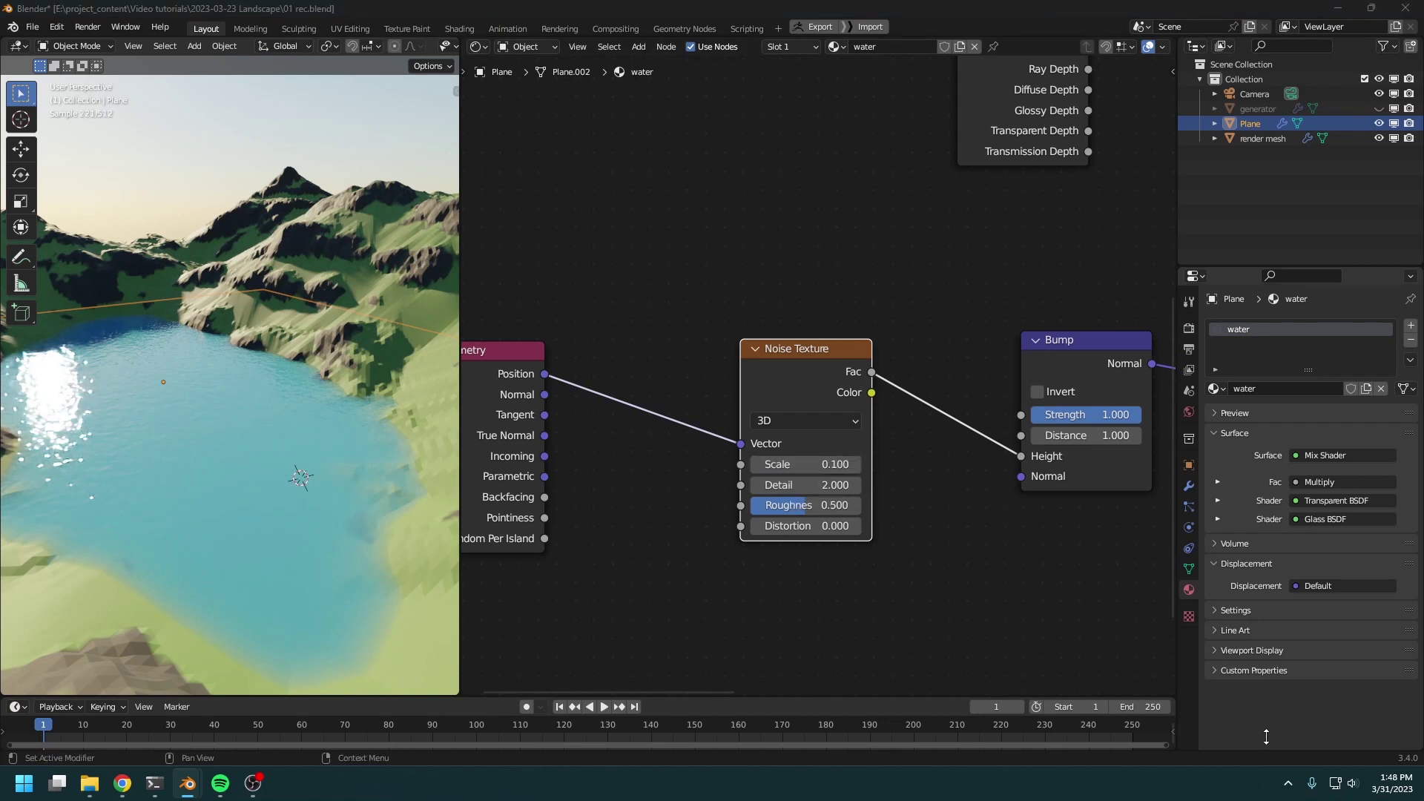
pyautogui.click(801, 465)
pyautogui.write('0.05')
pyautogui.press('Return')
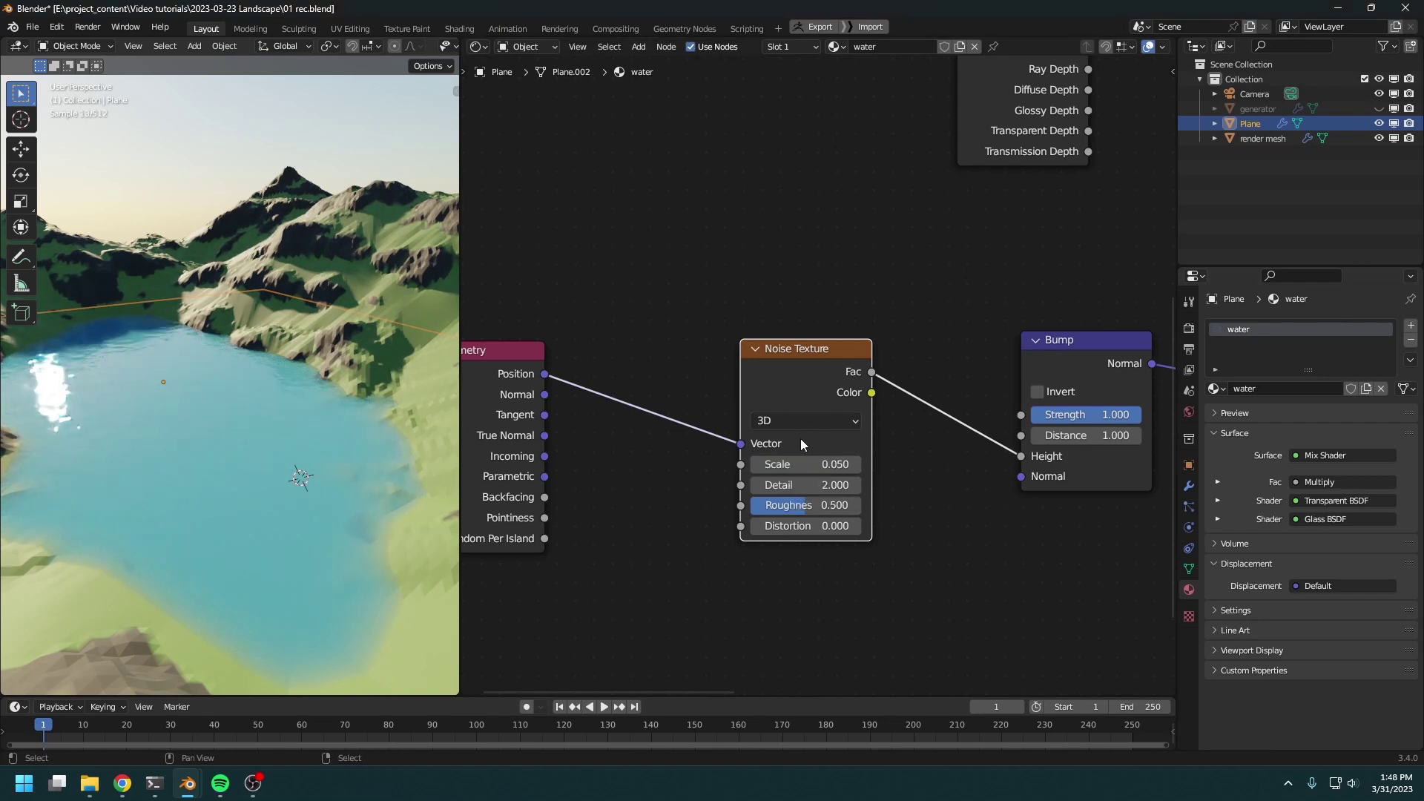
# Raise the Noise Texture's detail to 5
pyautogui.click(812, 485)
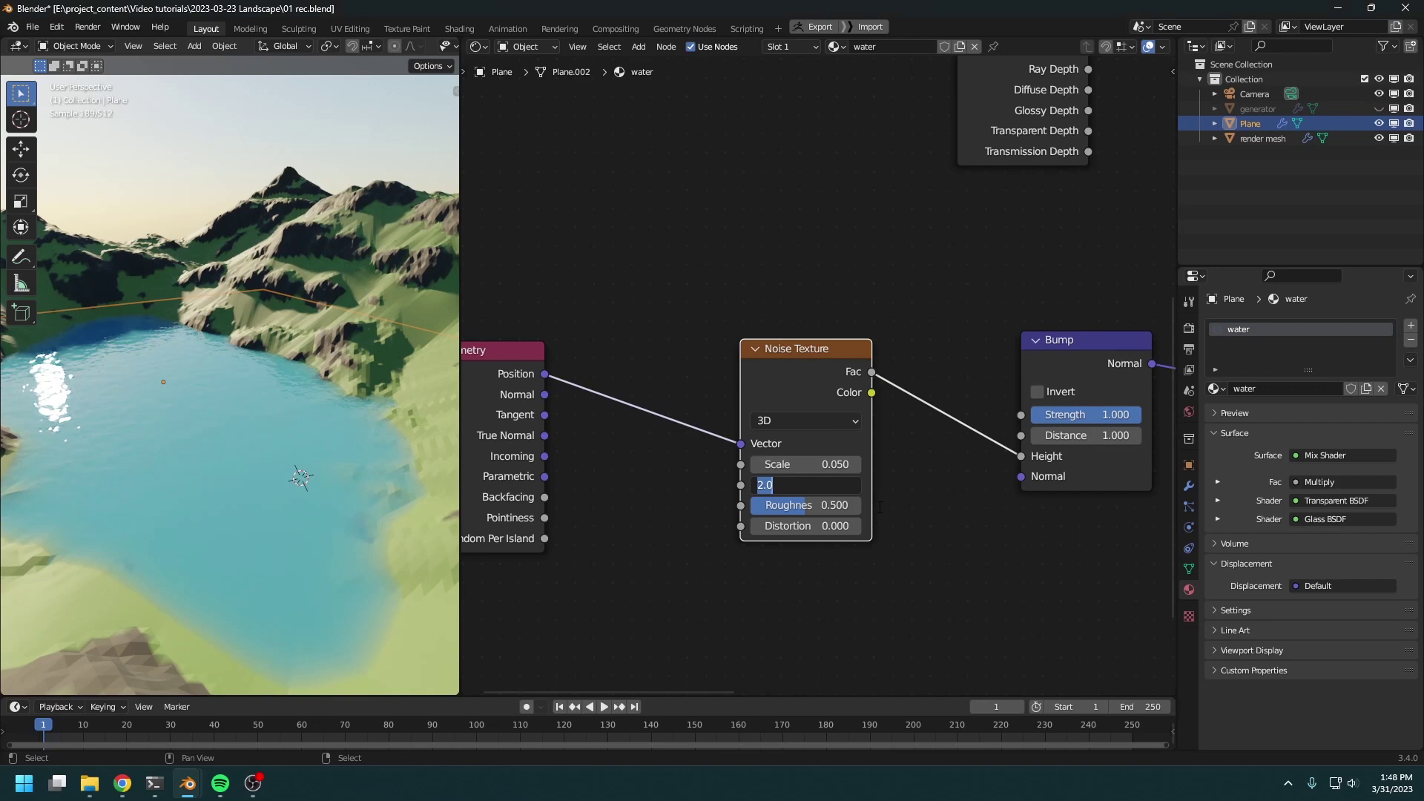
pyautogui.press('Return')
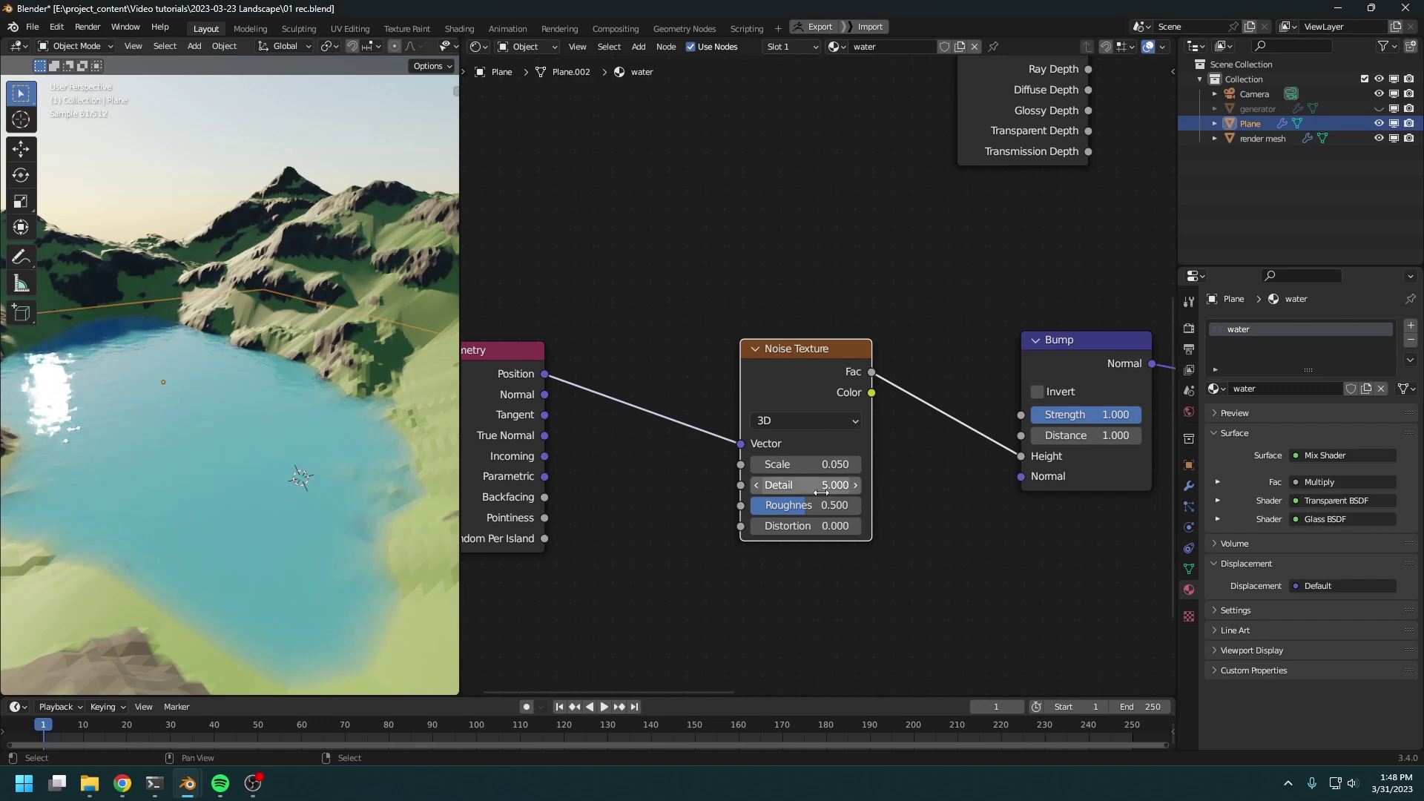
pyautogui.moveTo(817, 486); pyautogui.dragTo(861, 487)
# Insert a Math node between the depth Attribute's Fac output and the Multiply node's first input
pyautogui.moveTo(190, 462); pyautogui.dragTo(244, 456, button='middle')
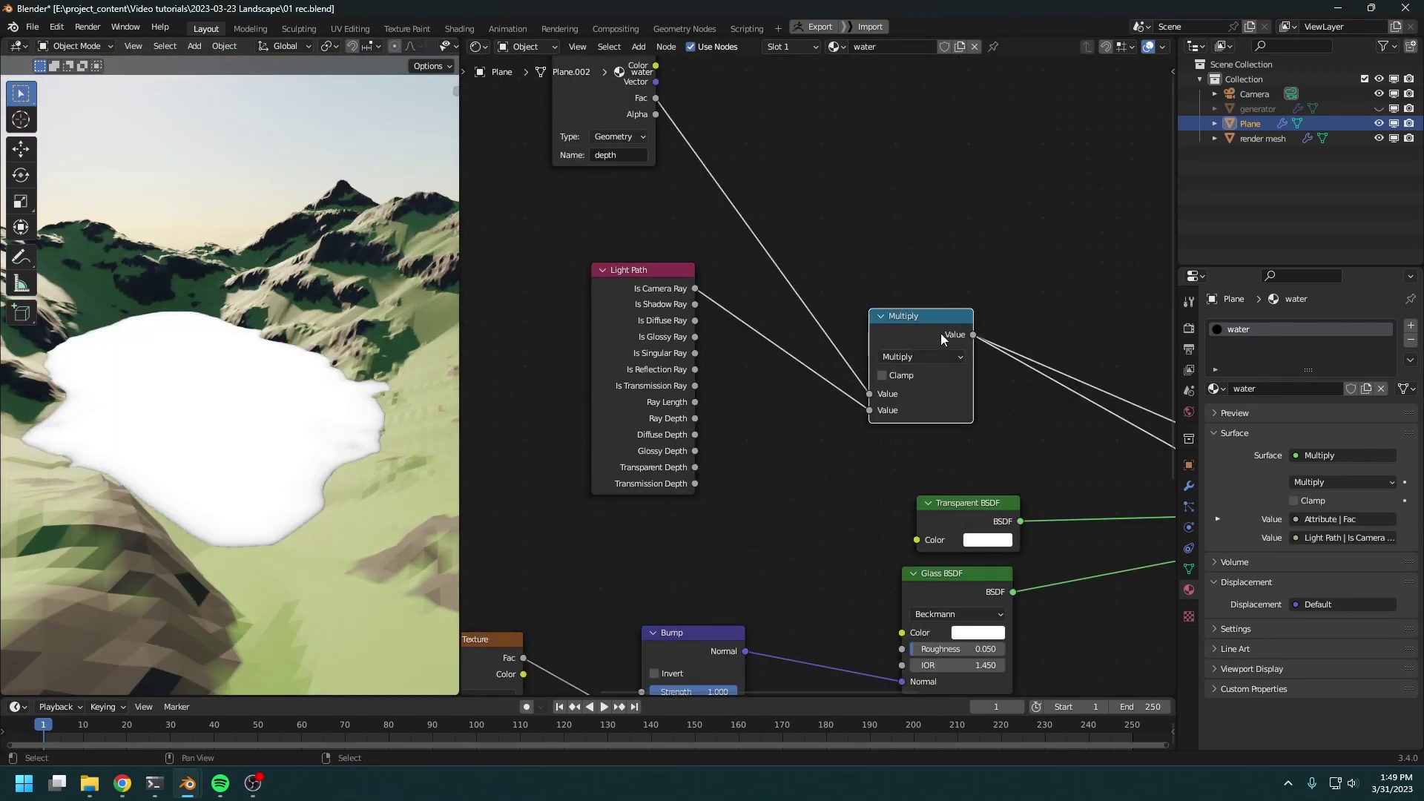
pyautogui.moveTo(941, 339); pyautogui.dragTo(934, 327)
pyautogui.scroll(4, 378, 415)
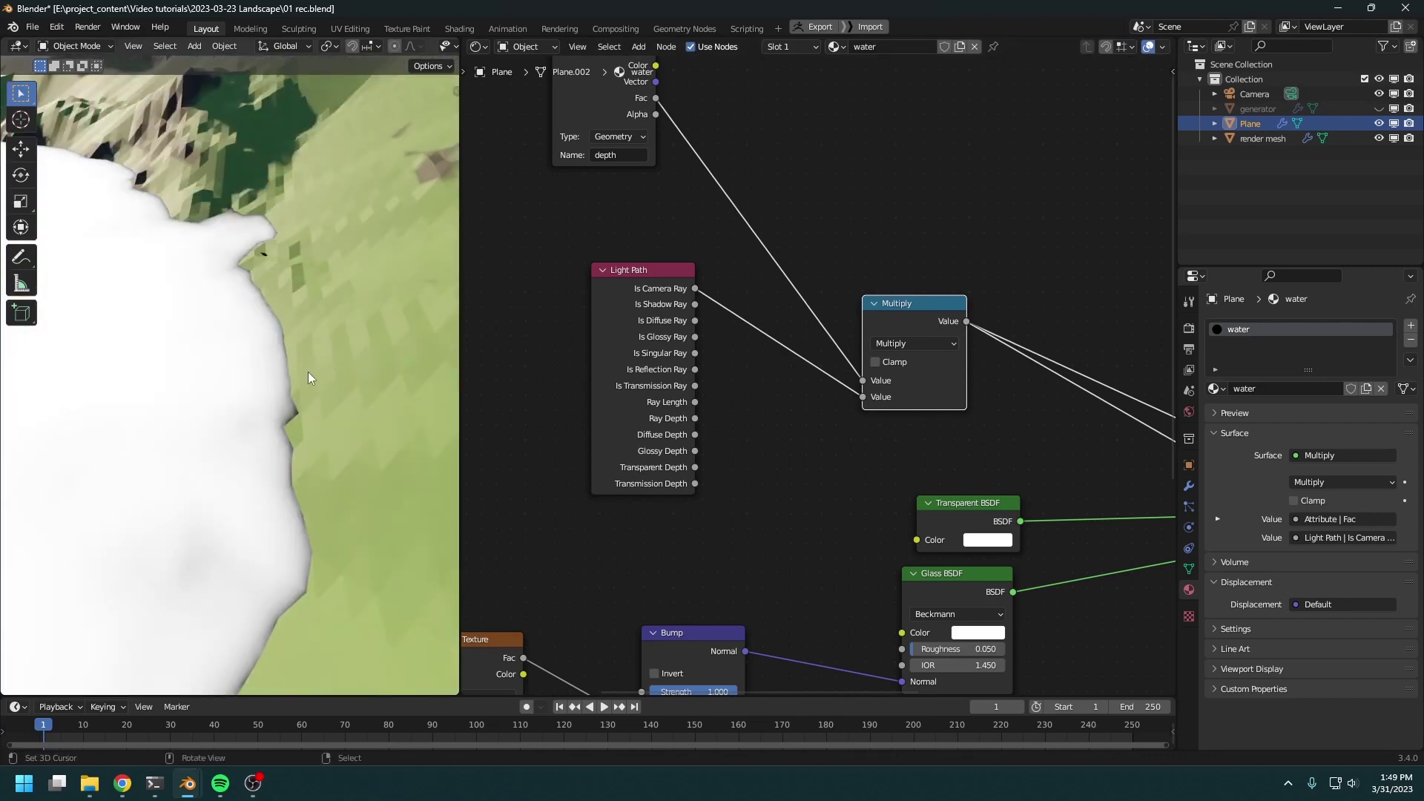
pyautogui.moveTo(901, 252); pyautogui.dragTo(1120, 472, button='middle')
pyautogui.scroll(3, 987, 417)
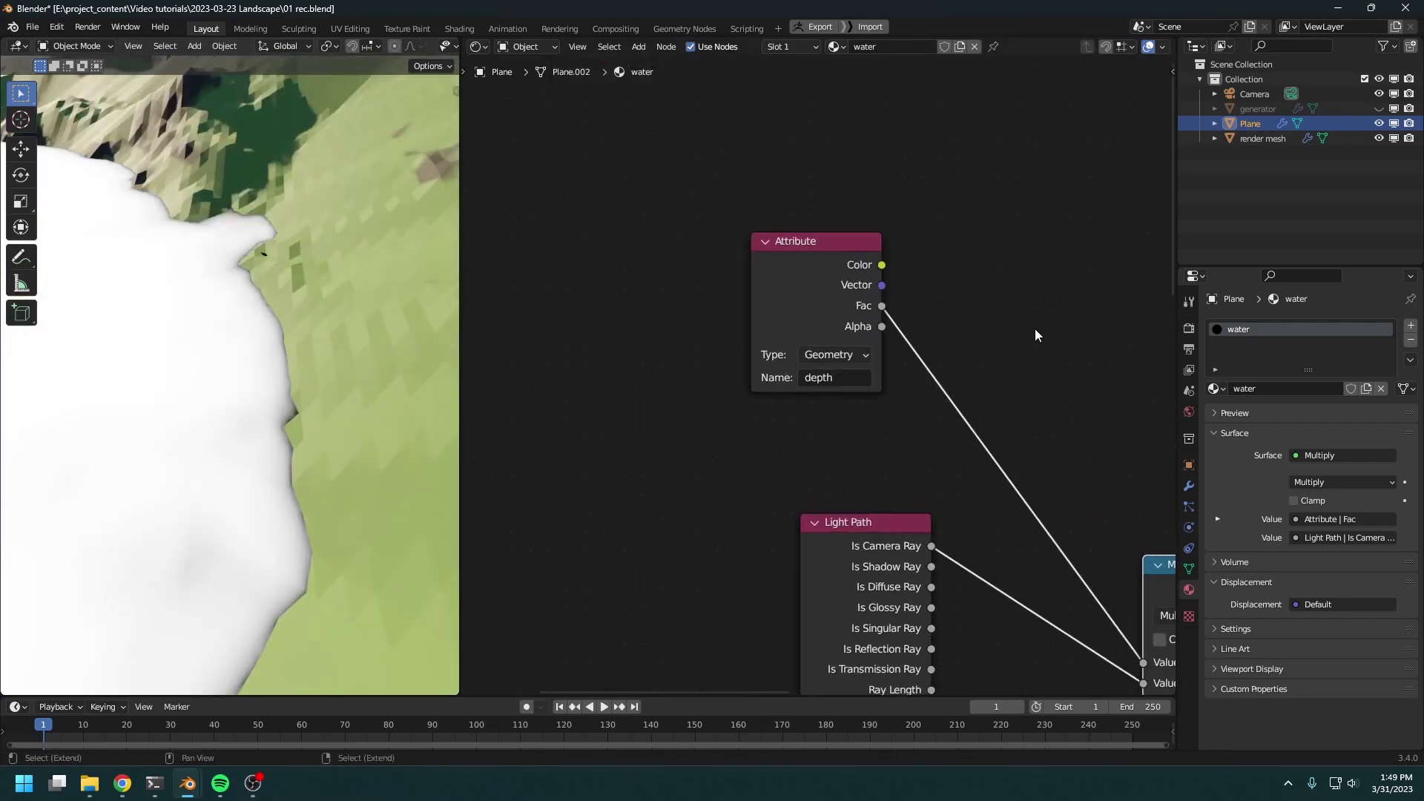
pyautogui.hotkey('shift', 'a')
pyautogui.moveTo(1009, 340)
pyautogui.click(1112, 446)
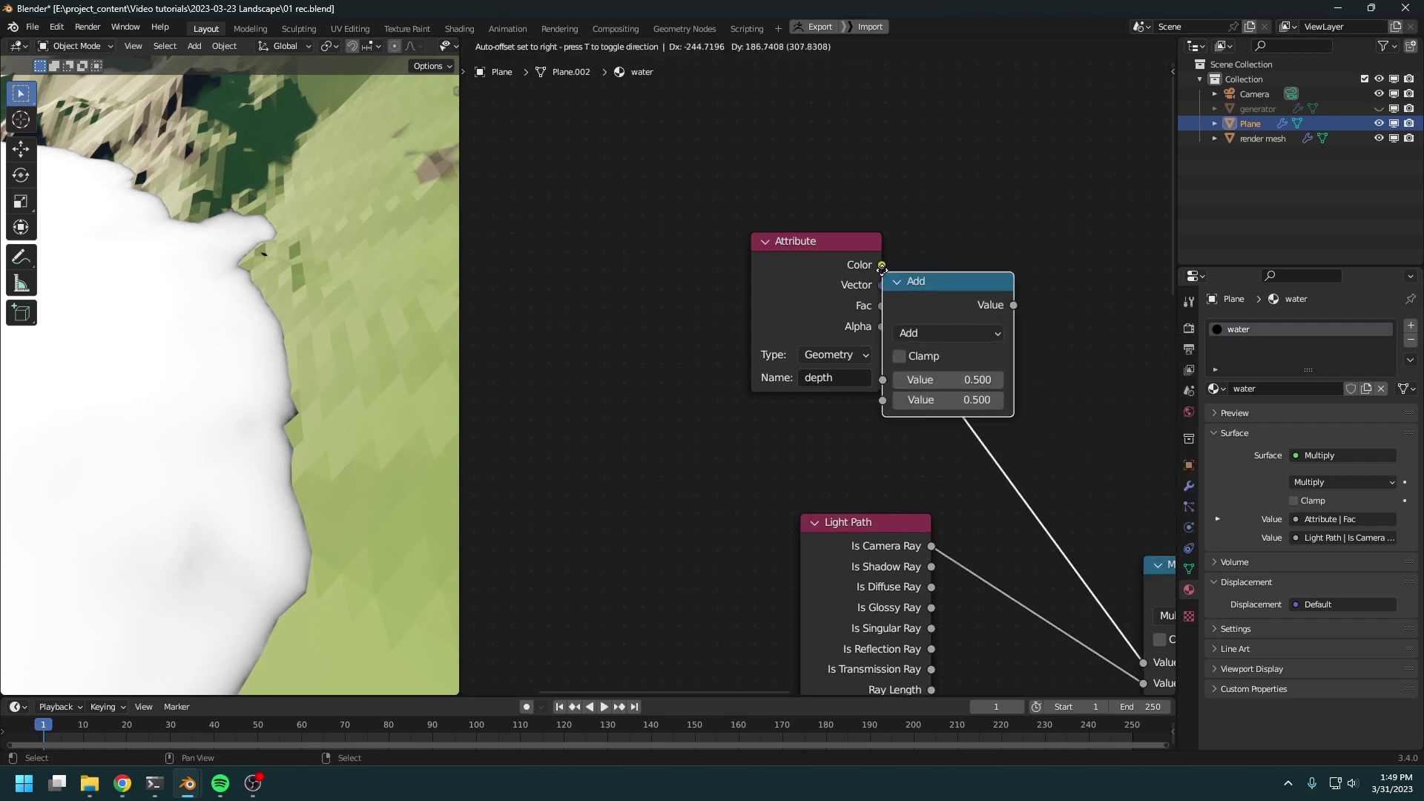
pyautogui.click(766, 290)
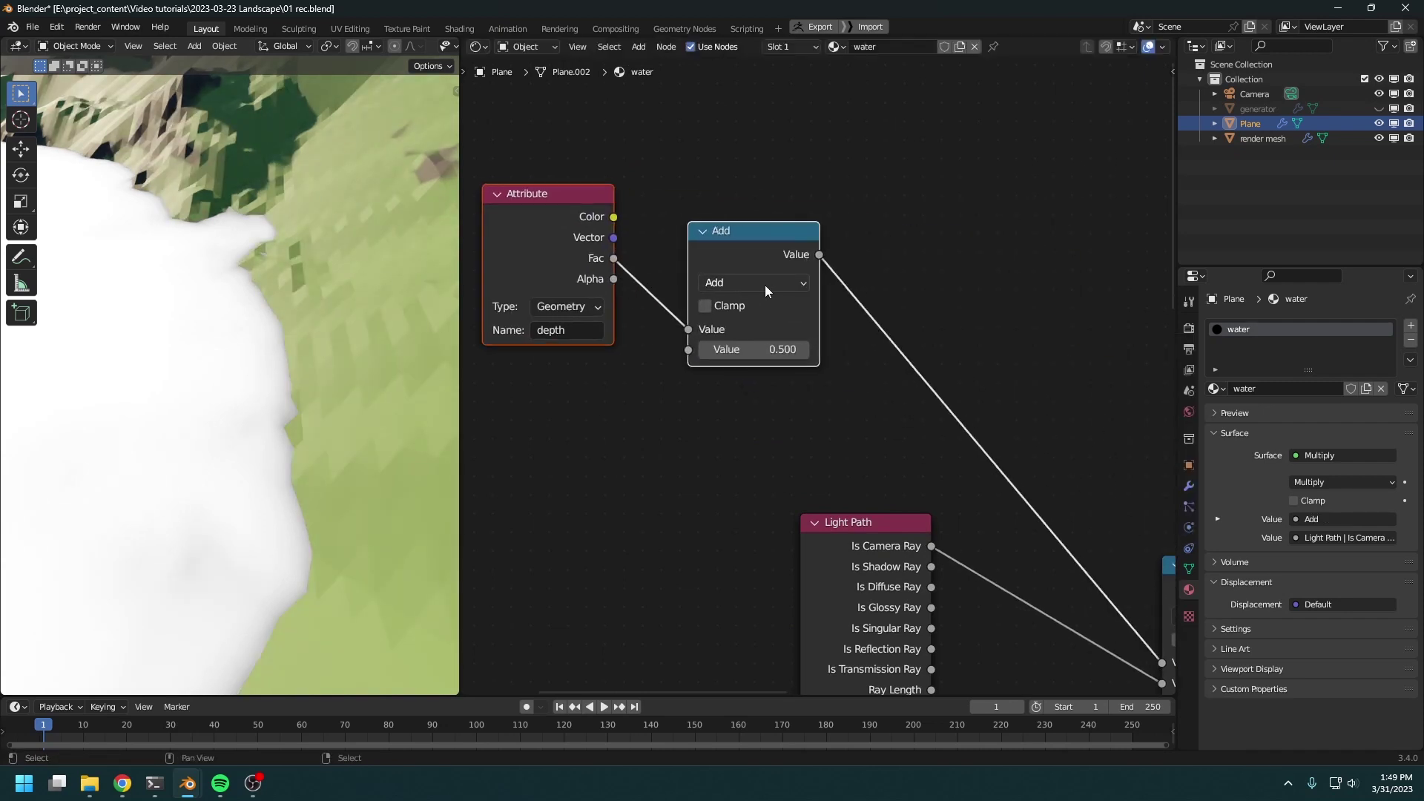
# Change the new Math node to Divide with a second value of 13.9 and place it beside the Attribute node
pyautogui.click(769, 286)
pyautogui.press('d')
pyautogui.moveTo(754, 339); pyautogui.dragTo(927, 349)
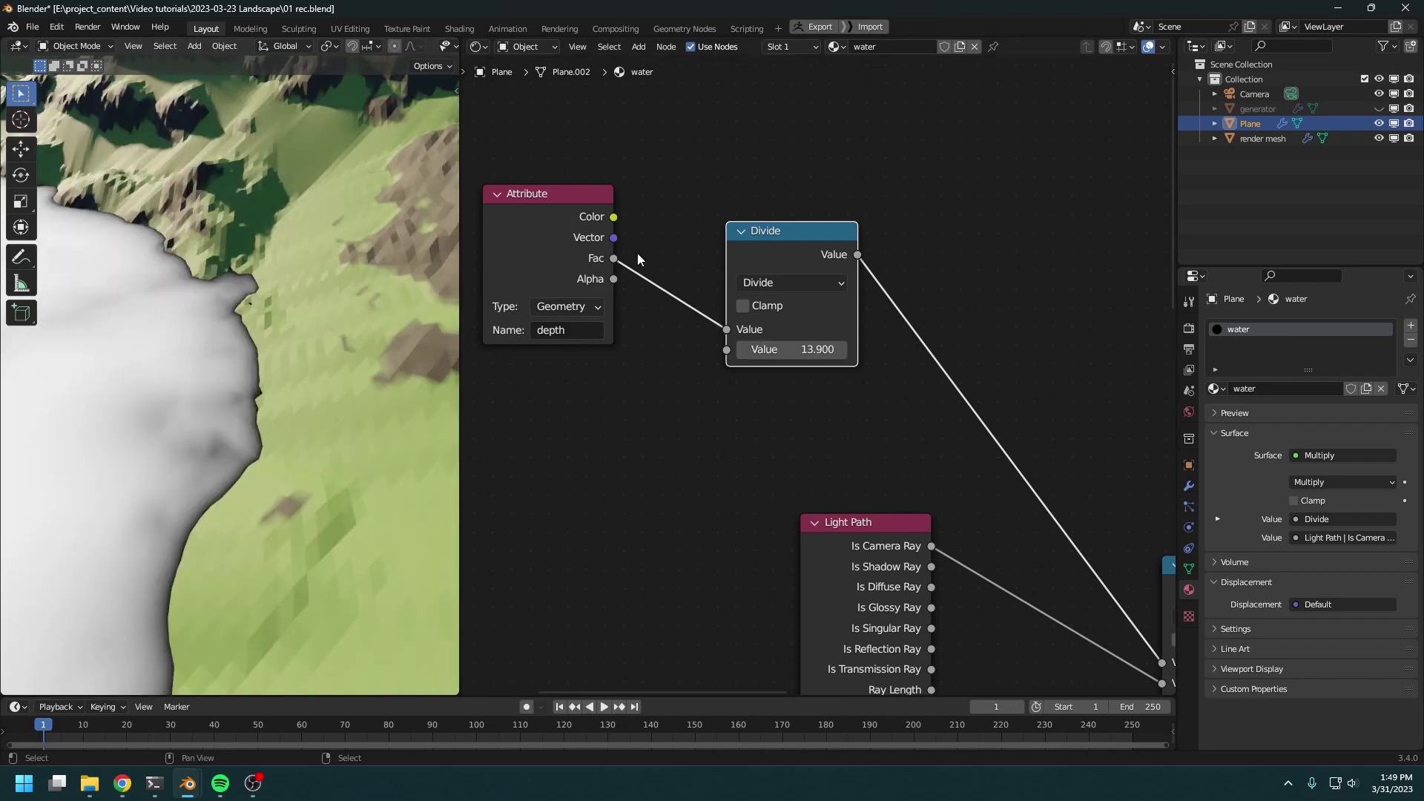
pyautogui.moveTo(806, 229); pyautogui.dragTo(742, 205)
# Make room by moving the Attribute and Divide nodes, insert a ColorRamp after Divide, and move its white stop to about 0.49
pyautogui.moveTo(516, 374); pyautogui.dragTo(859, 143)
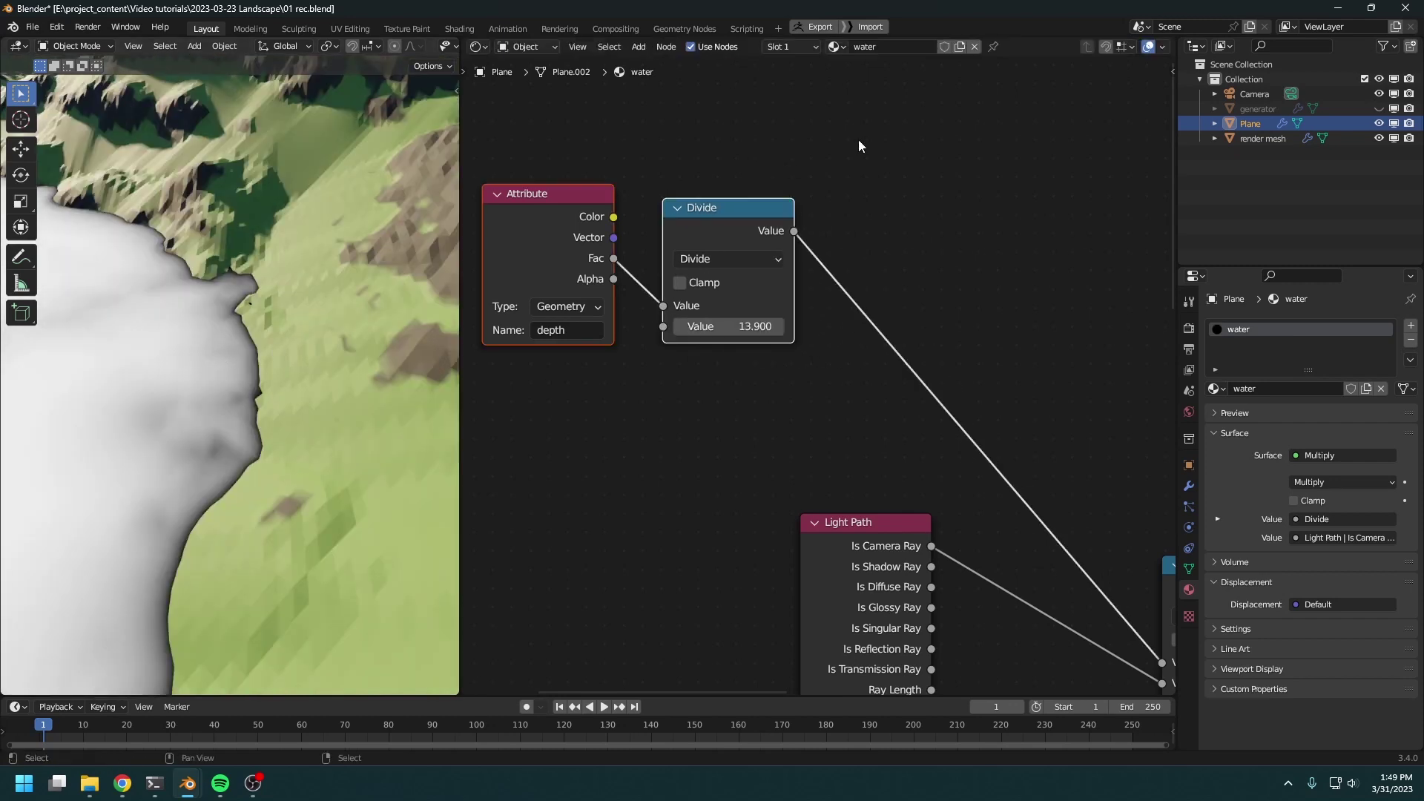
pyautogui.moveTo(755, 226); pyautogui.dragTo(621, 225)
pyautogui.hotkey('shift', 'a')
pyautogui.moveTo(834, 181)
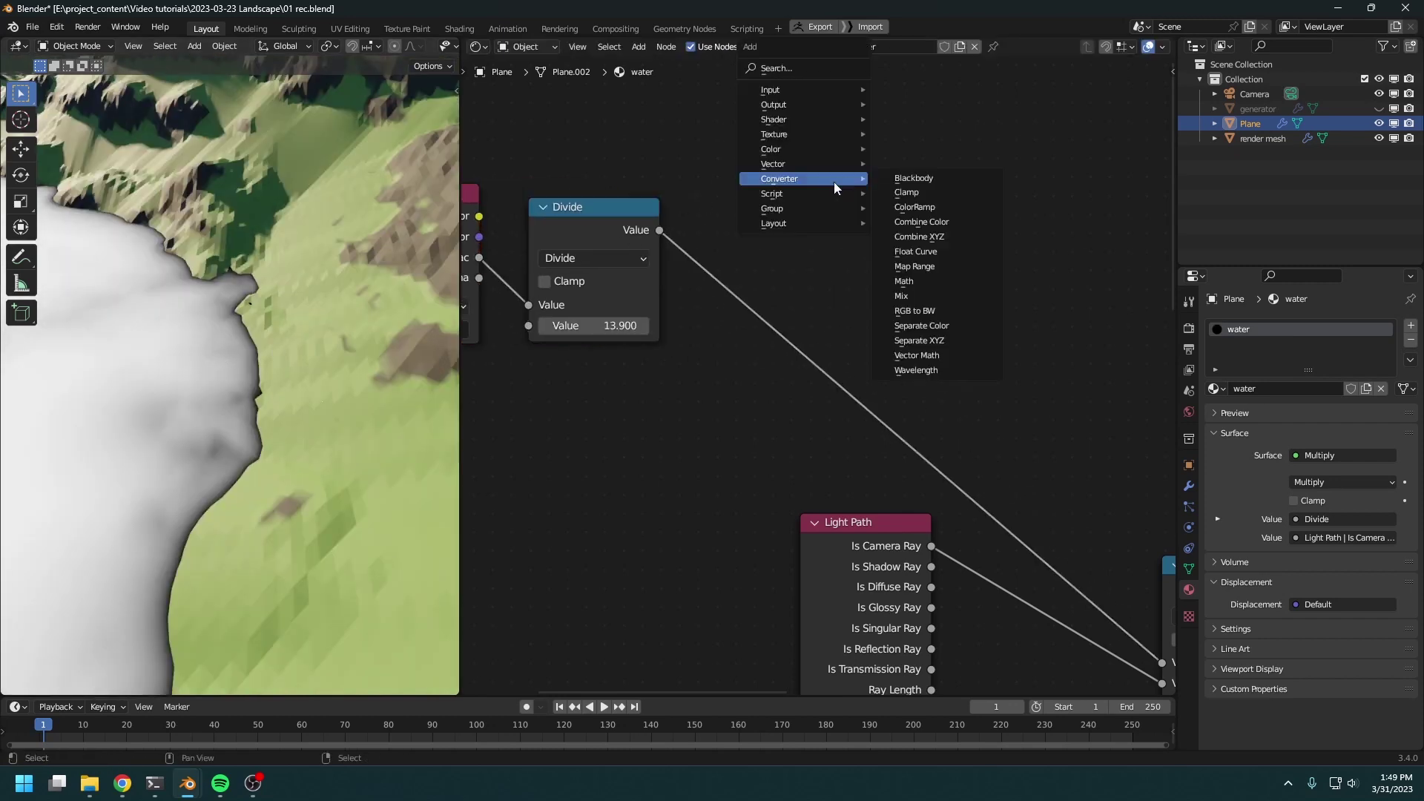
pyautogui.click(915, 207)
pyautogui.click(814, 296)
pyautogui.moveTo(985, 291)
pyautogui.mouseDown()
pyautogui.moveTo(824, 286)
pyautogui.moveTo(875, 286)
pyautogui.mouseUp()
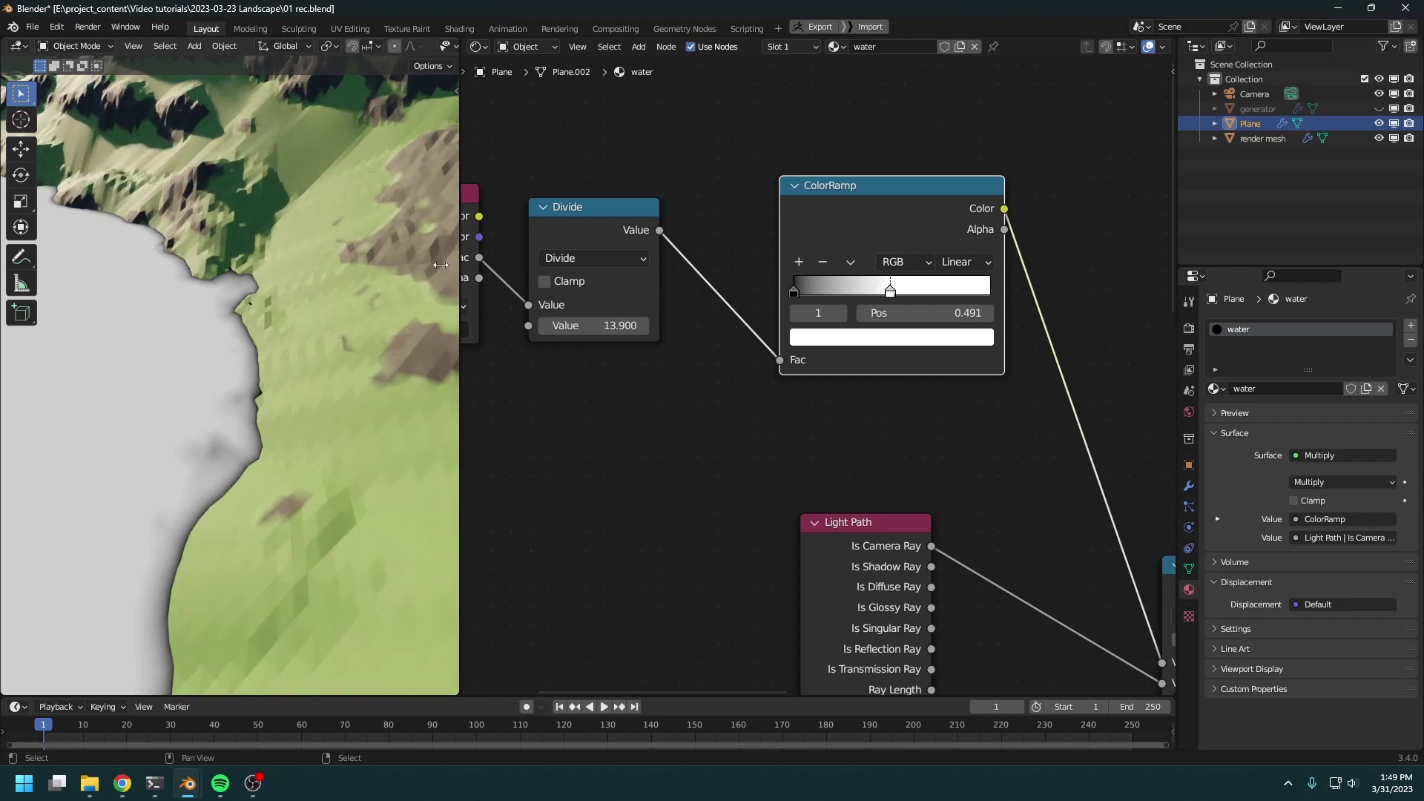
# Connect the Mix Shader back to the Material Output's Surface in place of the Multiply preview
pyautogui.moveTo(1073, 443); pyautogui.dragTo(714, 321, button='middle')
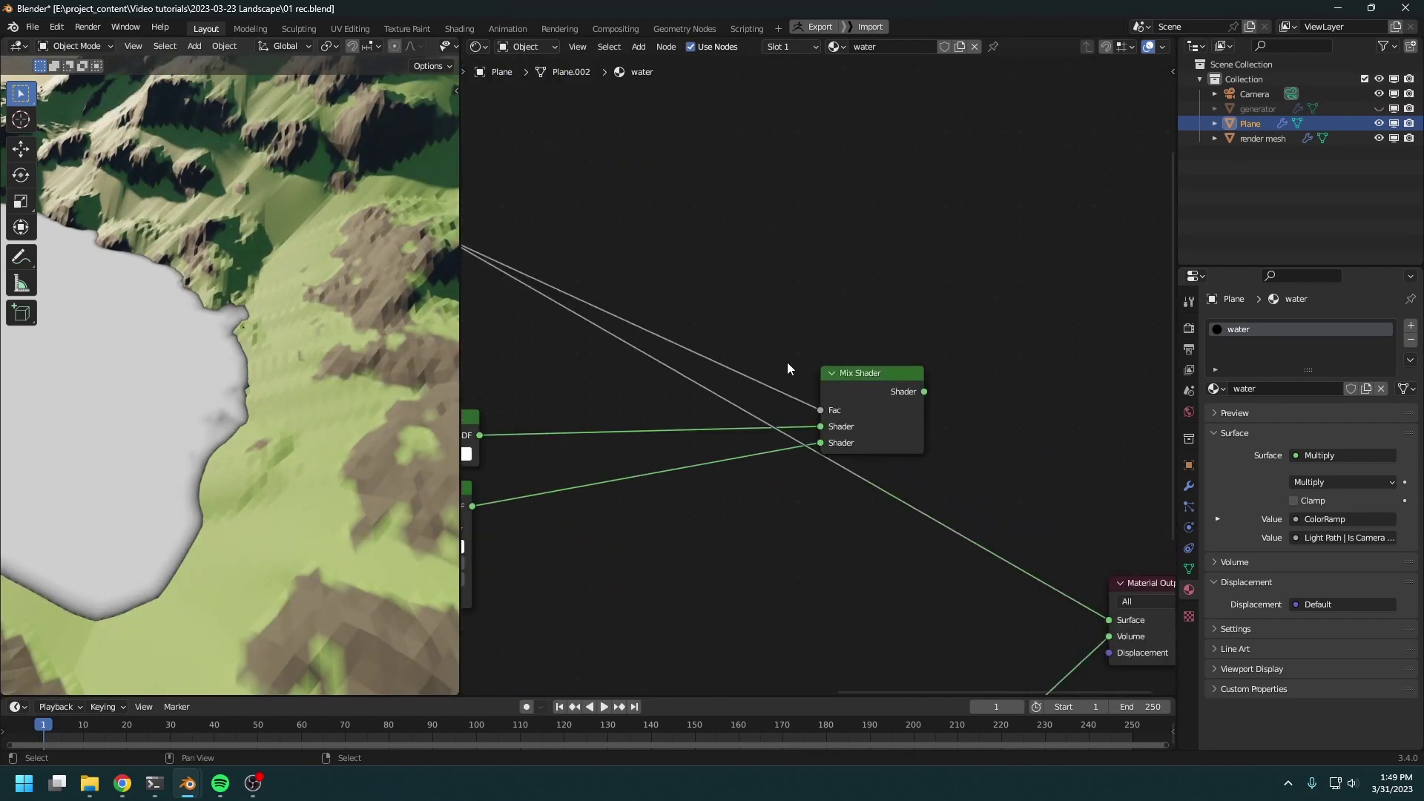
pyautogui.keyDown('ctrl'); pyautogui.keyDown('shift'); pyautogui.click(878, 386); pyautogui.keyUp('shift'); pyautogui.keyUp('ctrl')
pyautogui.moveTo(235, 314); pyautogui.dragTo(315, 346, button='middle')
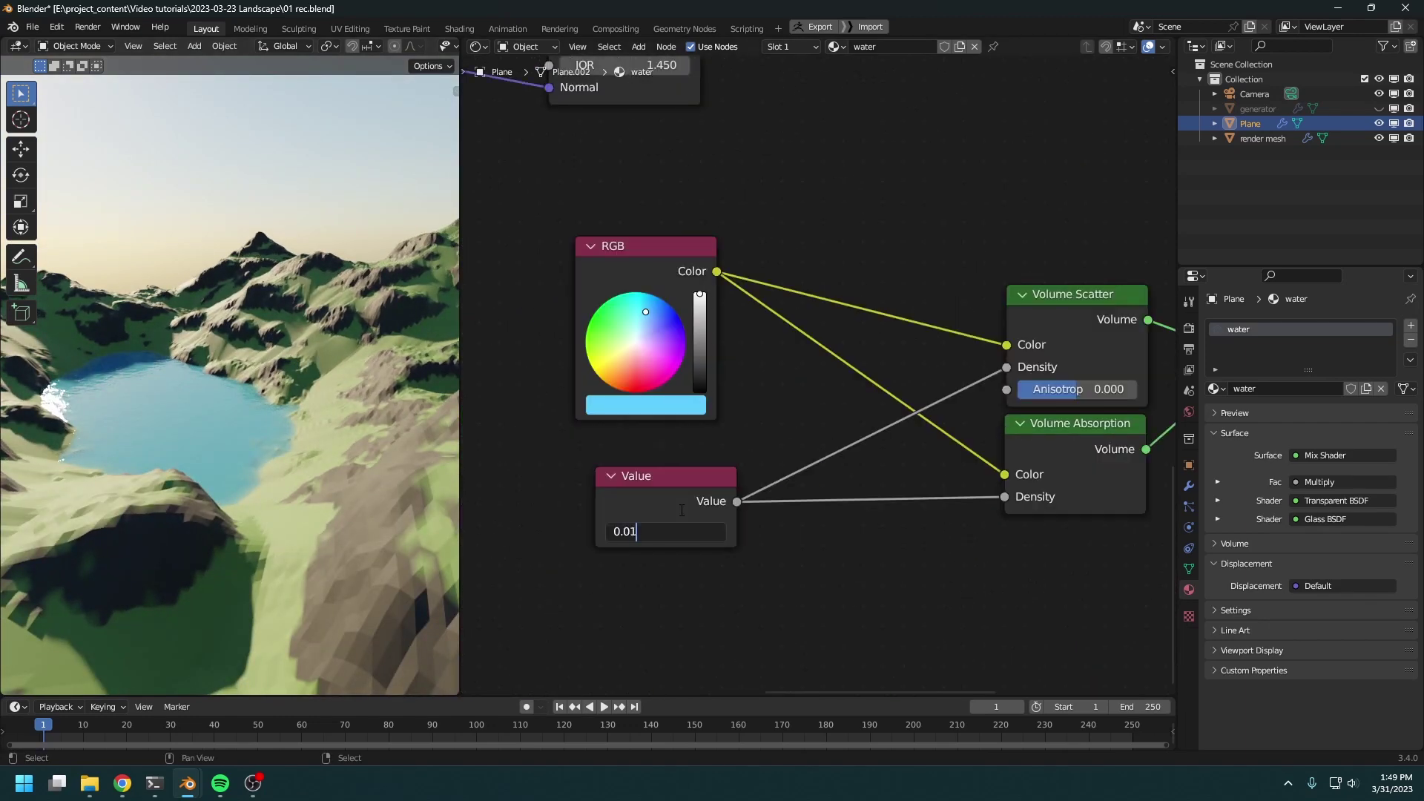
# Try a volume density of 0.01 in the Value node, and raise it to 0.02
pyautogui.press('Return')
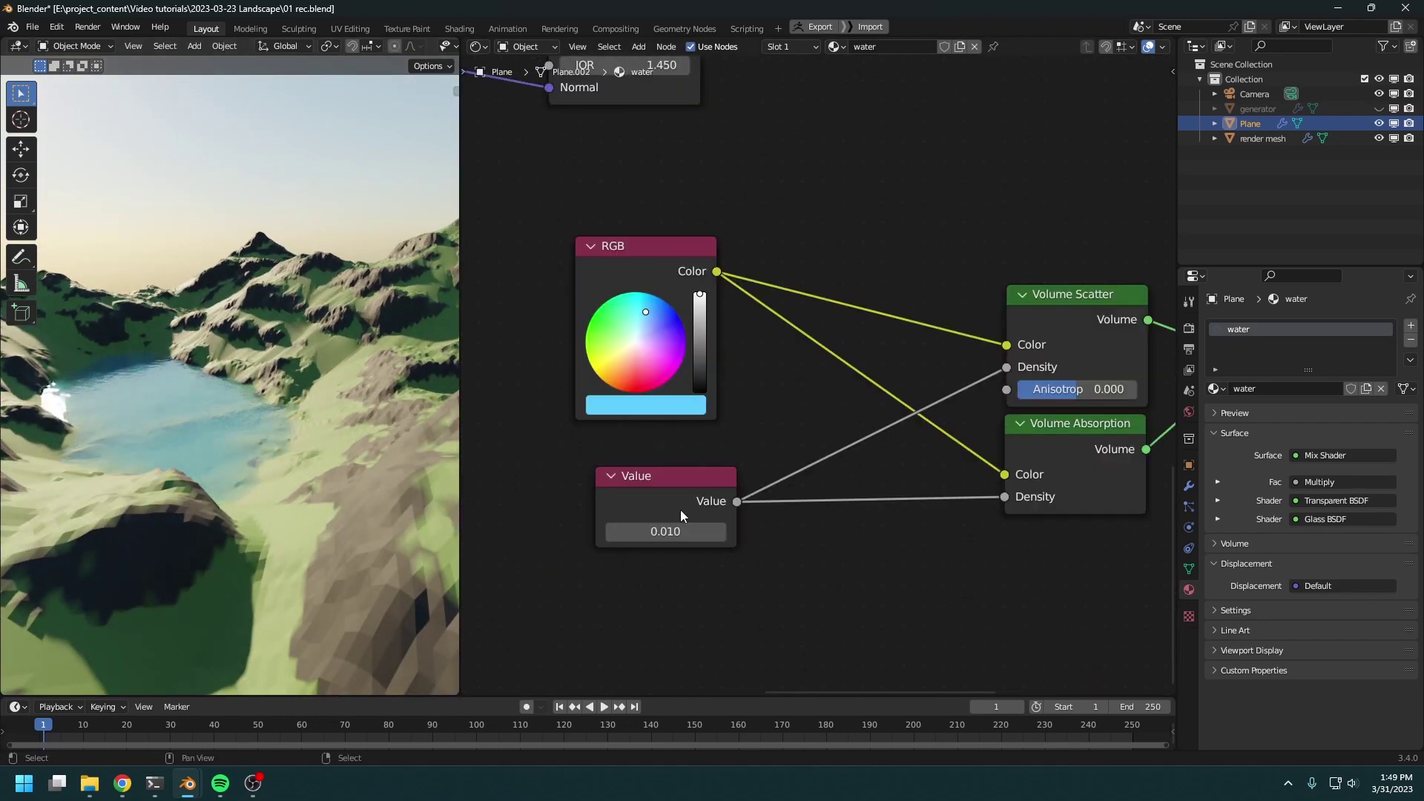
pyautogui.doubleClick(668, 533)
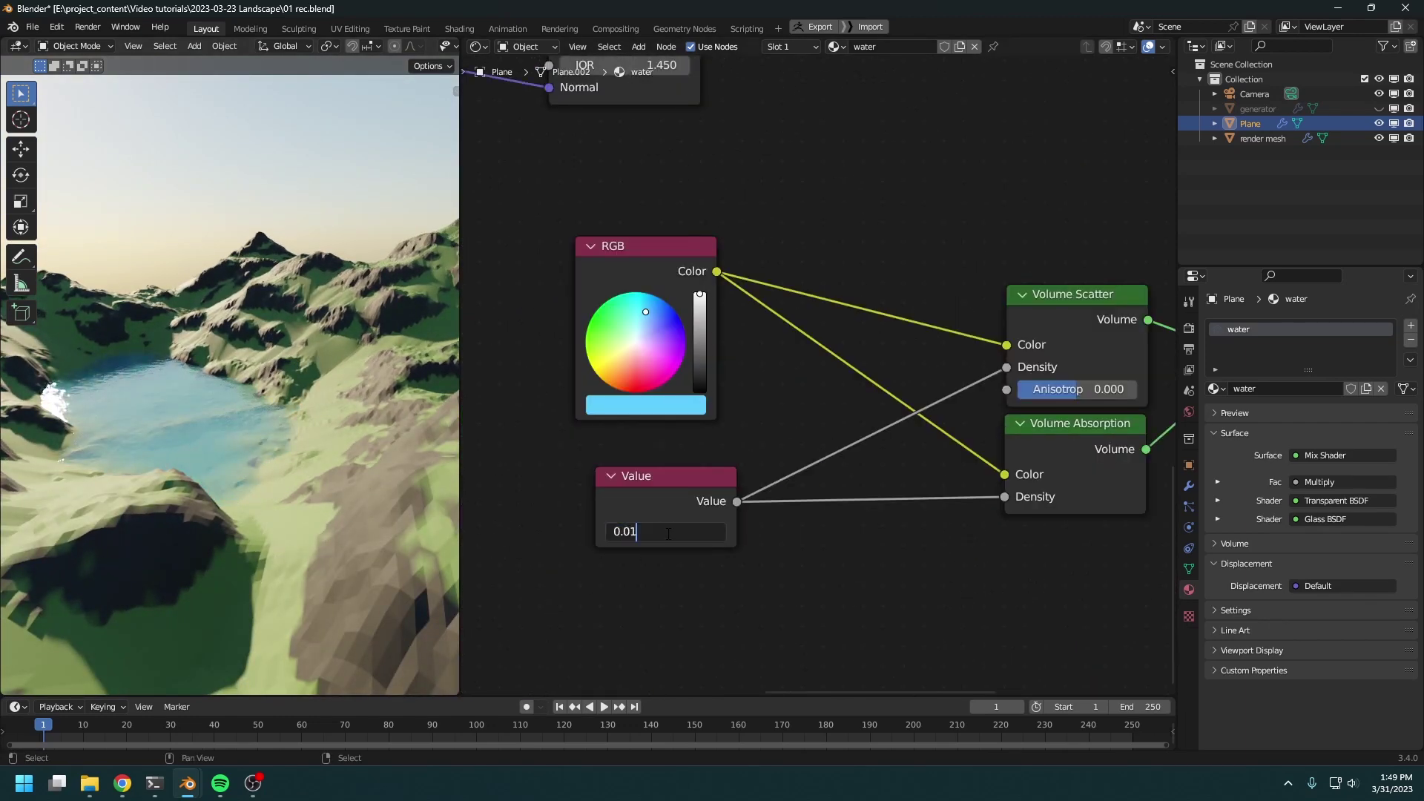
pyautogui.write('2')
pyautogui.press('Return')
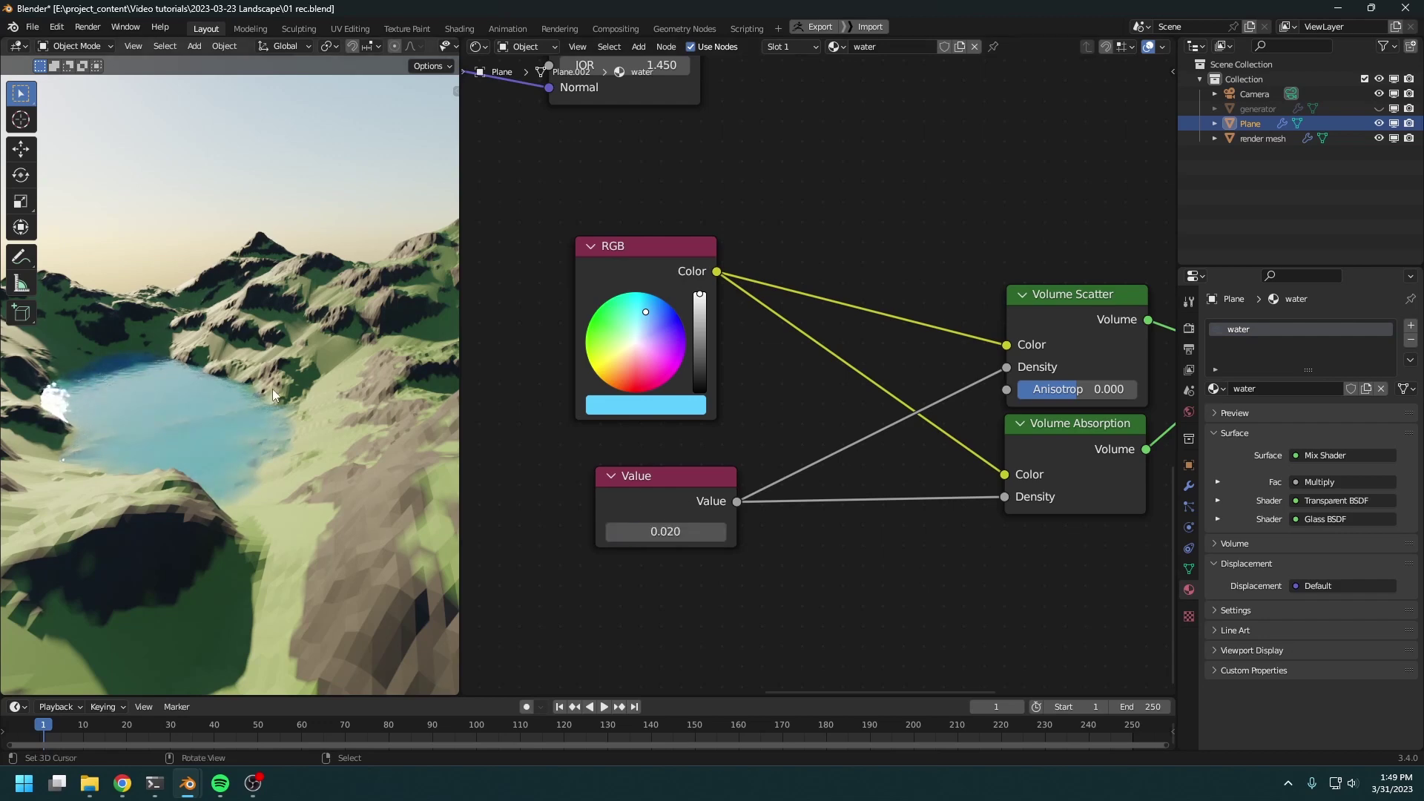
# Nudge the RGB node slightly closer to the Volume Scatter and Volume Absorption nodes
pyautogui.moveTo(239, 365); pyautogui.dragTo(414, 379, button='middle')
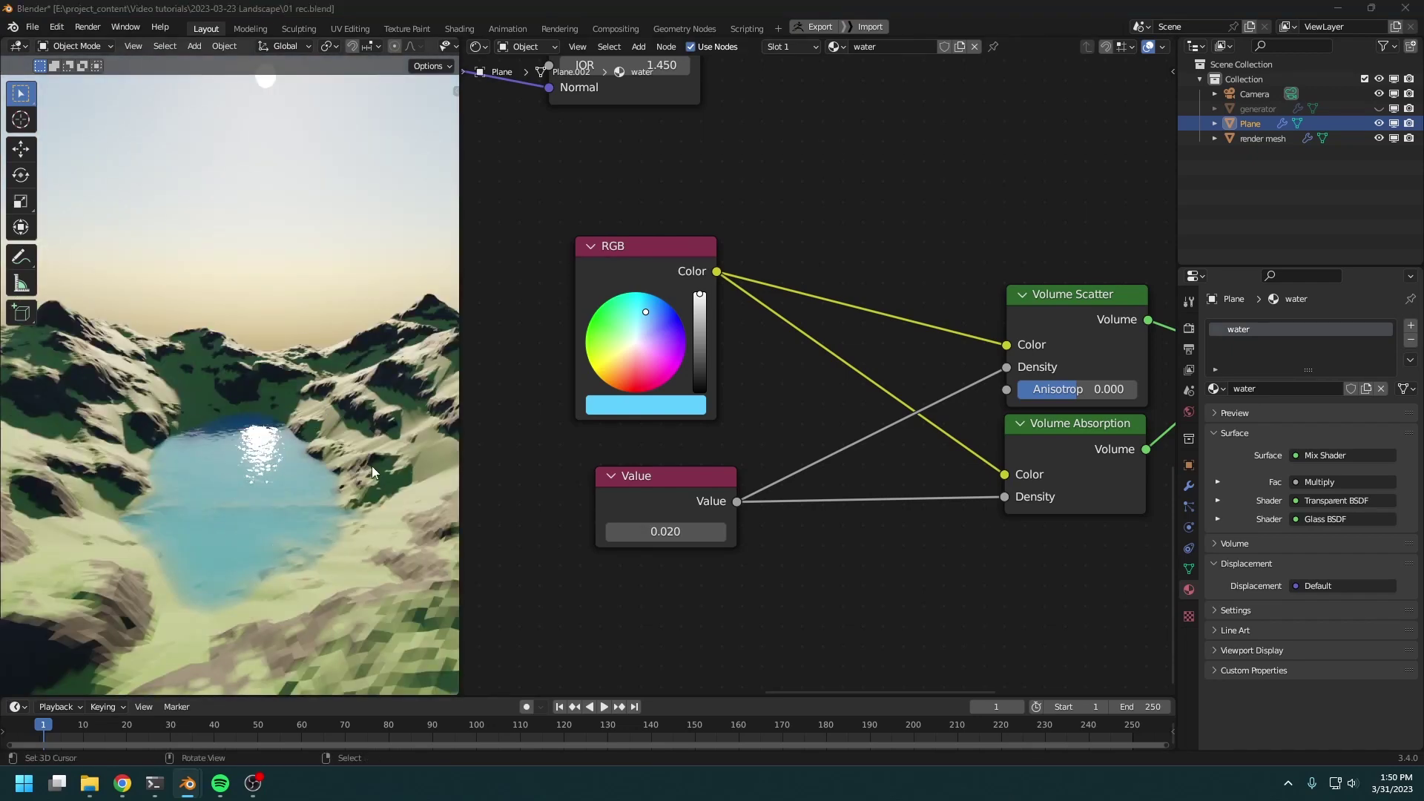
pyautogui.moveTo(845, 352); pyautogui.dragTo(807, 365, button='middle')
pyautogui.moveTo(595, 280); pyautogui.dragTo(620, 290)
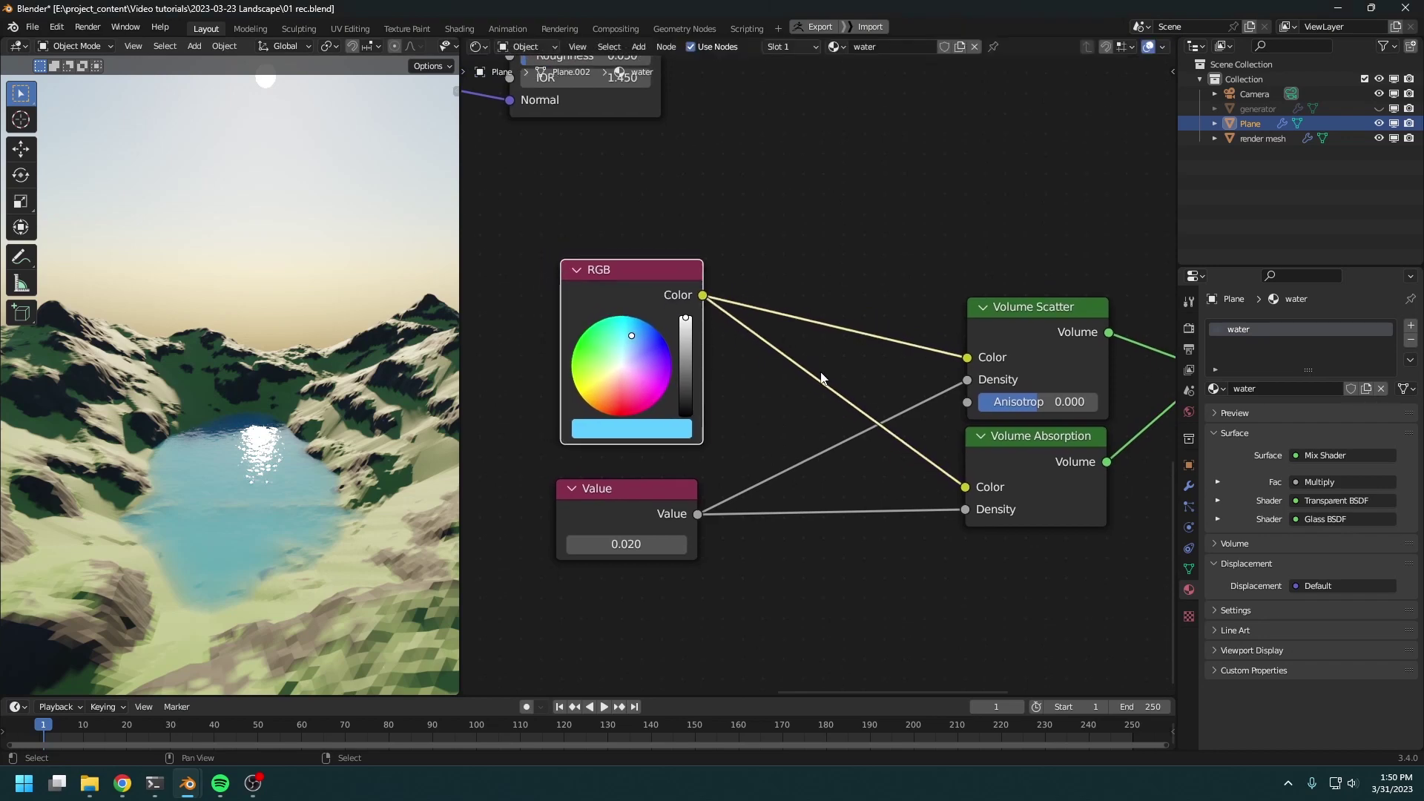
pyautogui.moveTo(983, 270); pyautogui.dragTo(769, 280, button='middle')
pyautogui.keyDown('ctrl'); pyautogui.moveTo(769, 280); pyautogui.dragTo(804, 340, button='middle'); pyautogui.keyUp('ctrl')
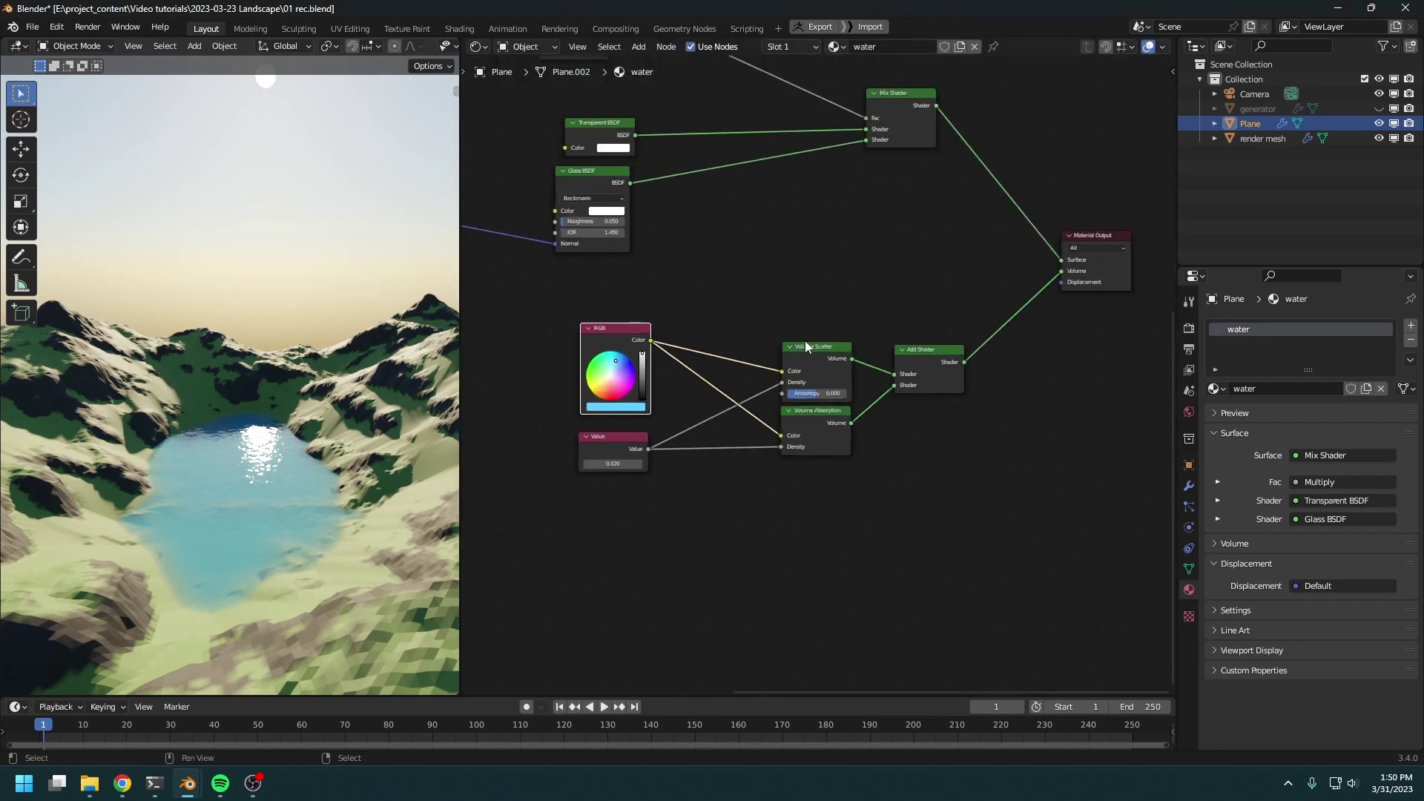
pyautogui.moveTo(868, 302); pyautogui.dragTo(955, 511, button='middle')
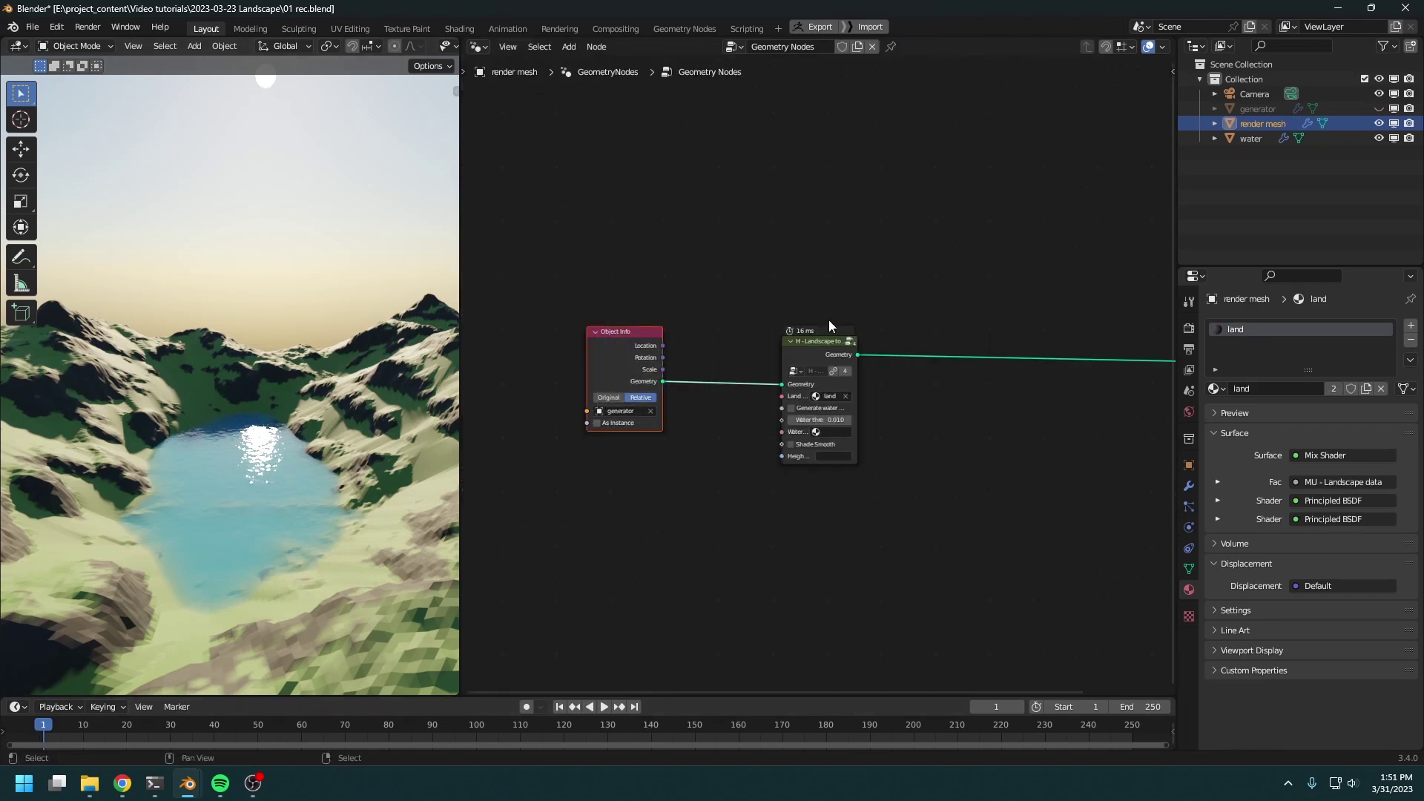
# Add an Object Info node for the water object above the landscape group node in the render mesh's geometry nodes
pyautogui.moveTo(957, 267); pyautogui.dragTo(665, 488)
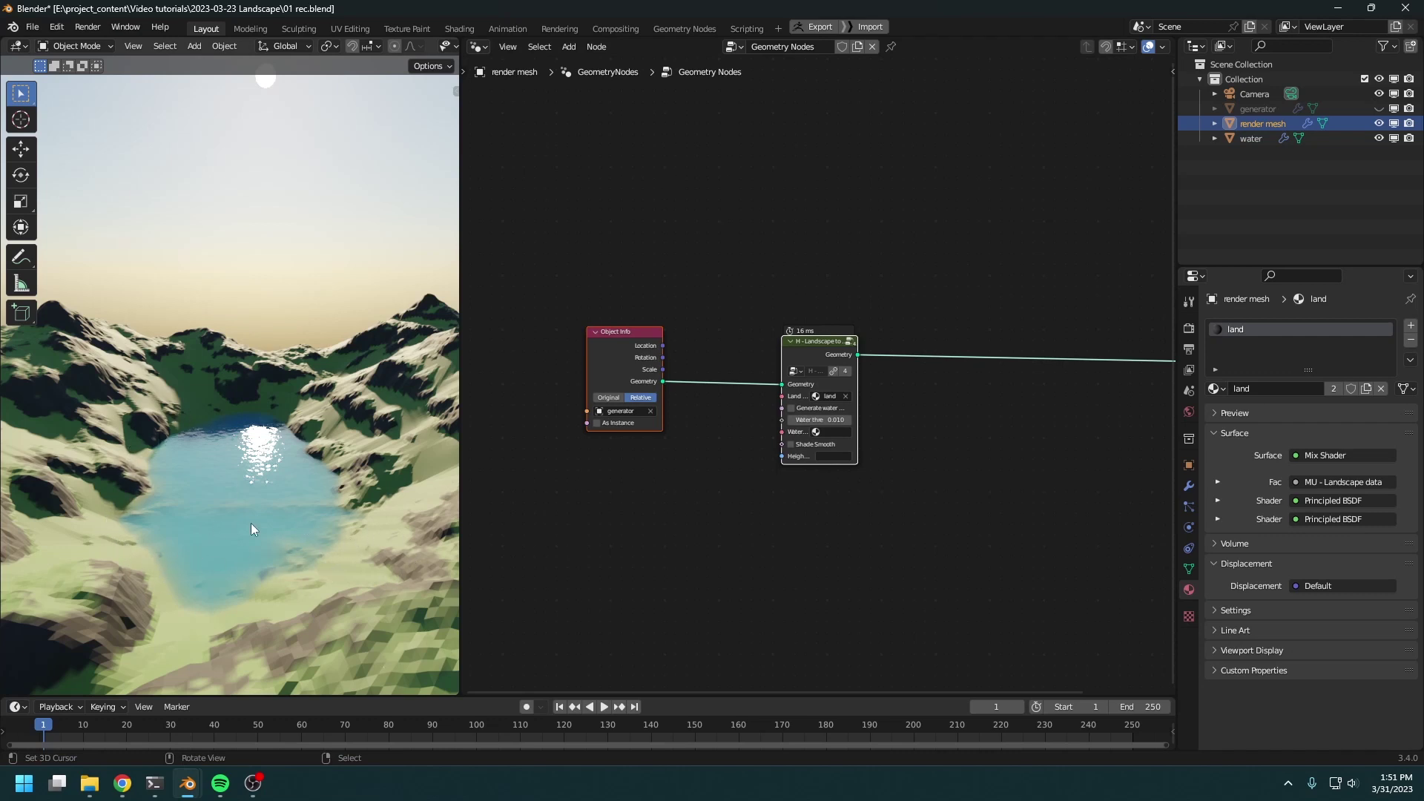
pyautogui.scroll(1, 819, 405)
pyautogui.moveTo(924, 428); pyautogui.dragTo(827, 432, button='middle')
pyautogui.moveTo(1252, 139); pyautogui.dragTo(690, 256)
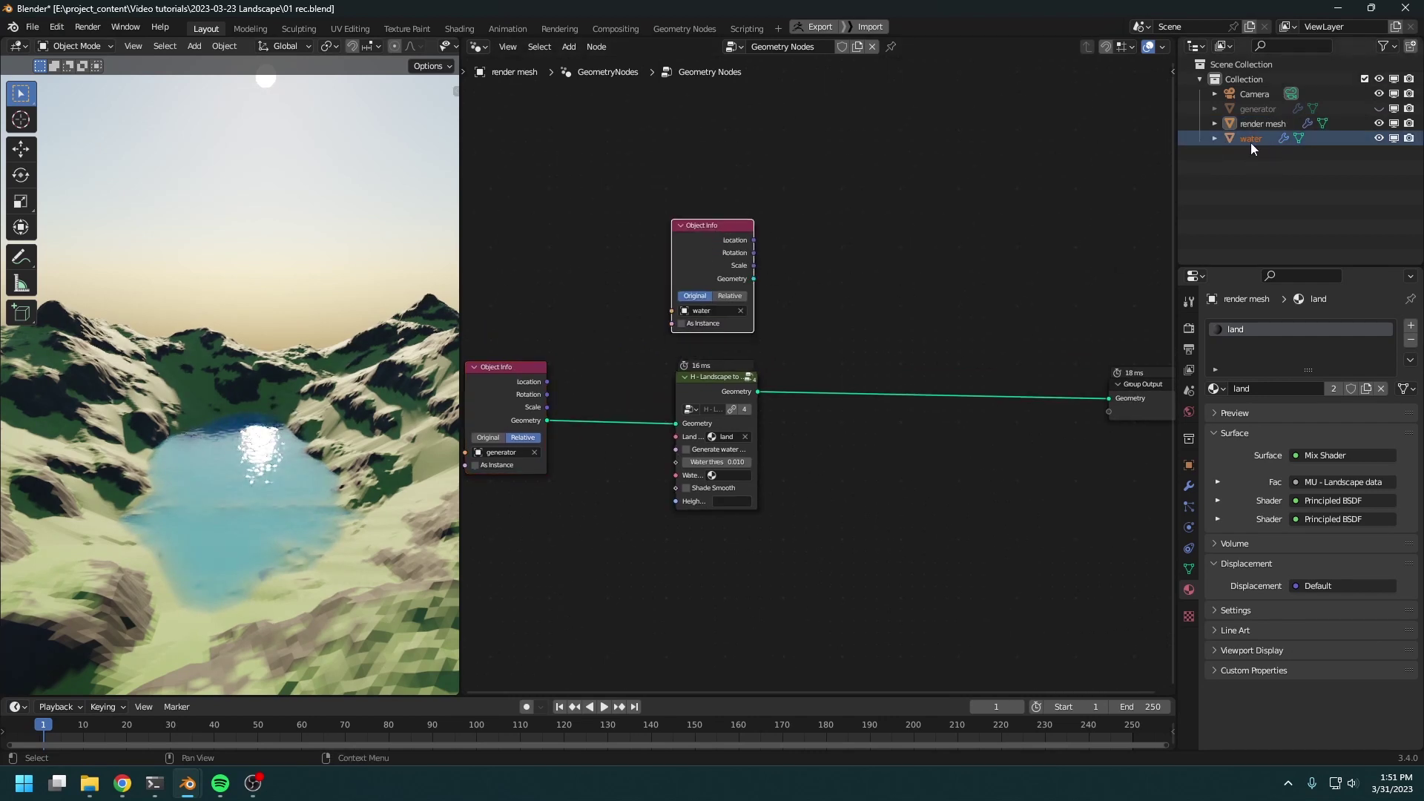
pyautogui.click(722, 258)
pyautogui.scroll(2, 809, 315)
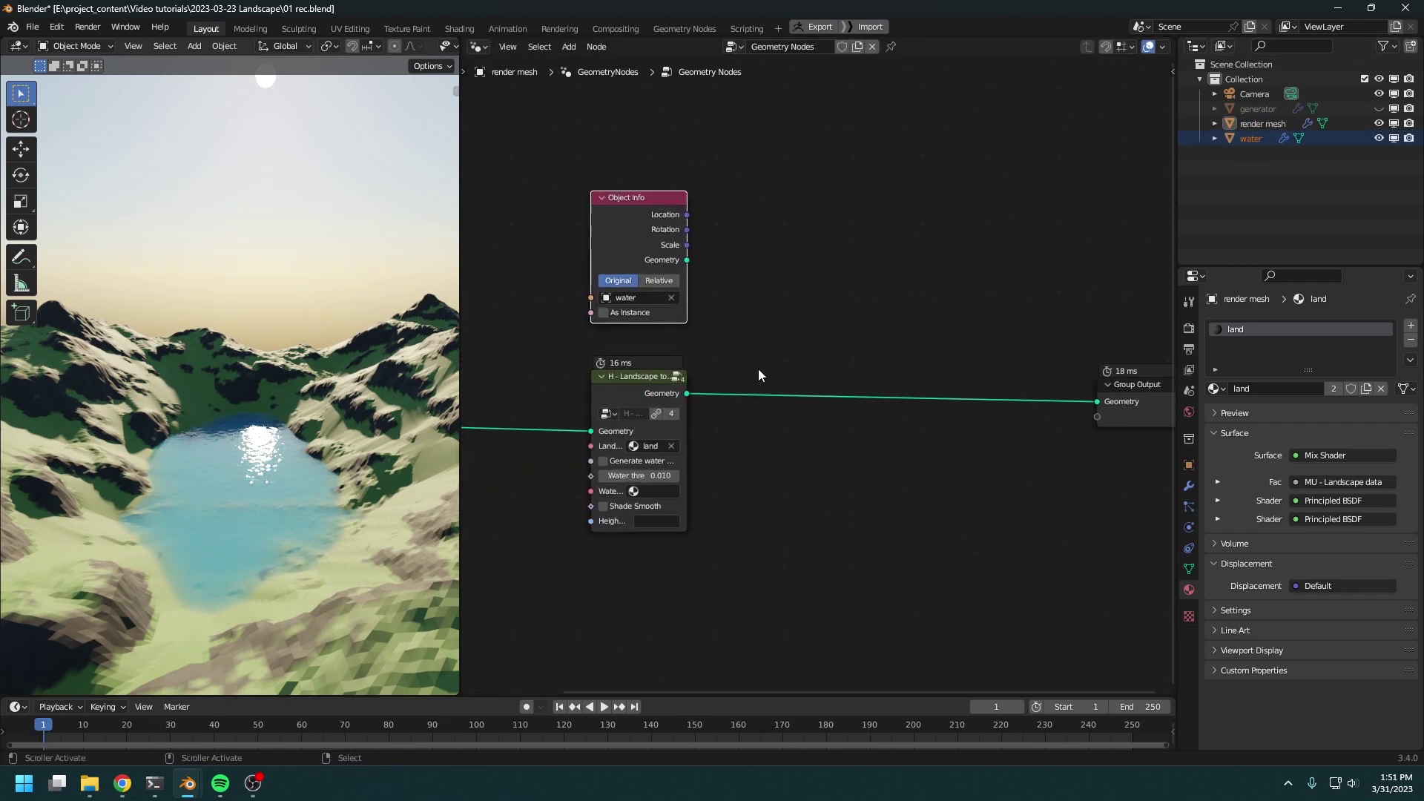
# Set the water Object Info node to Relative and move the Group Output farther from the landscape group to make room
pyautogui.click(675, 282)
pyautogui.moveTo(645, 246); pyautogui.dragTo(636, 241)
pyautogui.moveTo(923, 417); pyautogui.dragTo(686, 419, button='middle')
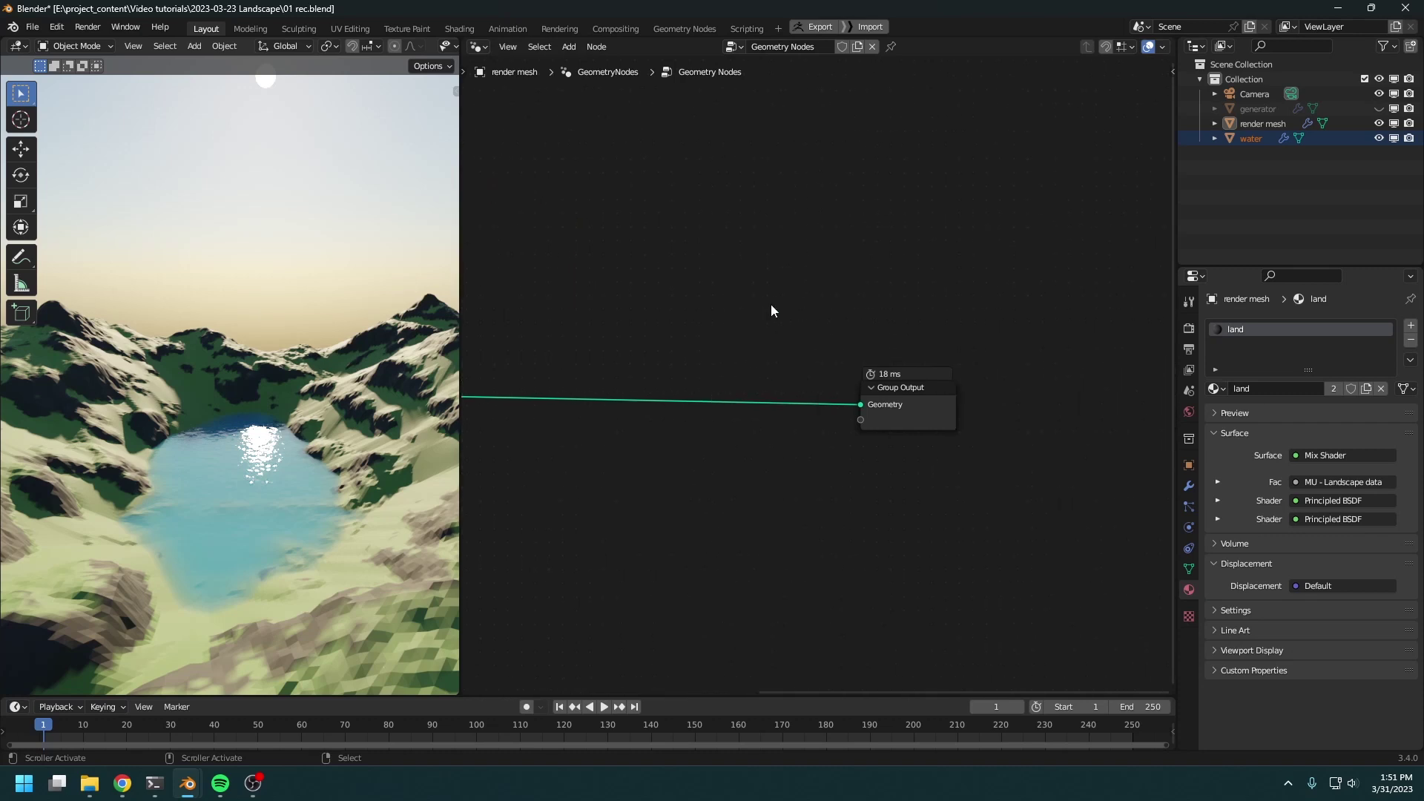
pyautogui.moveTo(771, 304); pyautogui.dragTo(875, 393)
pyautogui.press('g')
pyautogui.click(501, 309)
# Add a Raycast node beside the Object Info node and set its ray direction Z to 1
pyautogui.moveTo(642, 416); pyautogui.dragTo(869, 553, button='middle')
pyautogui.hotkey('shift', 'a')
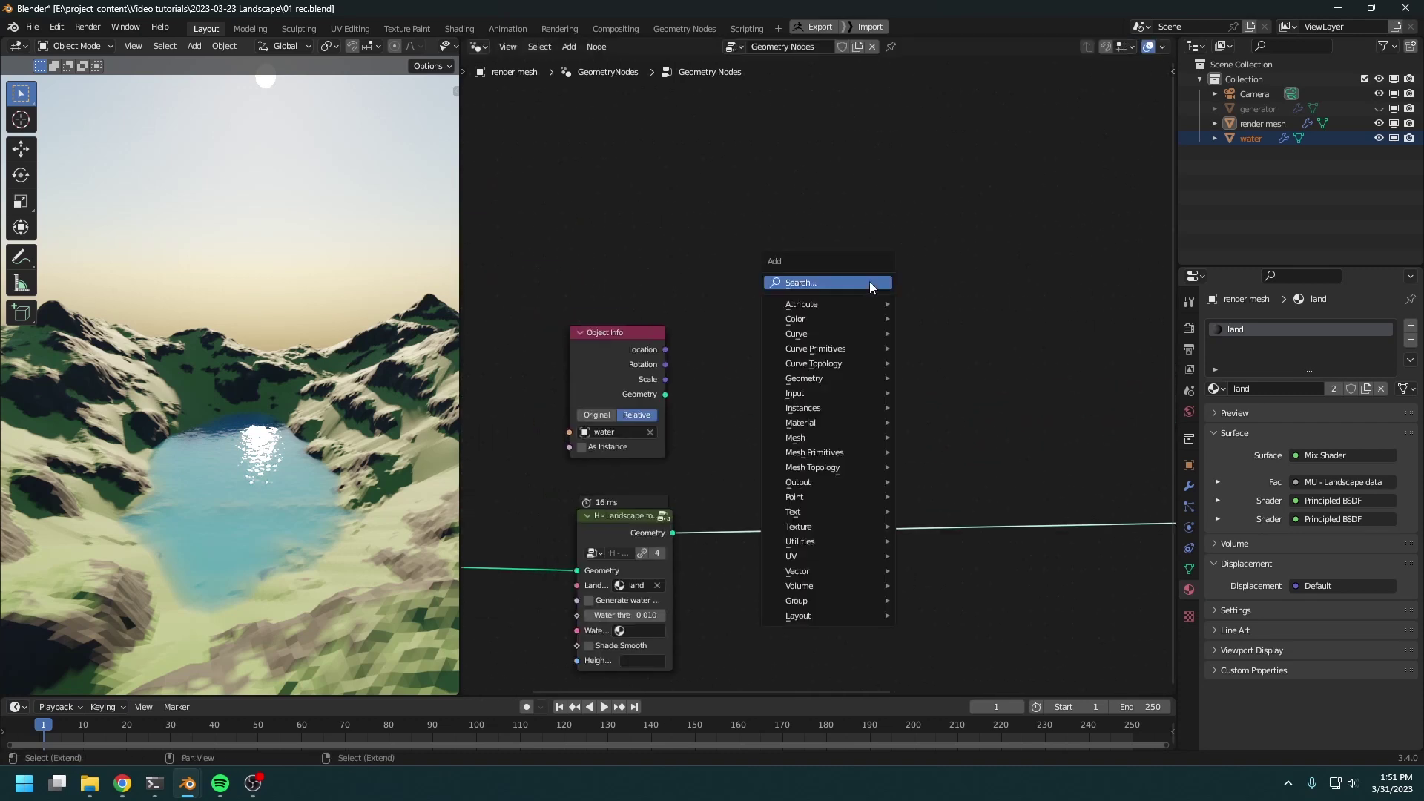
pyautogui.press('Escape')
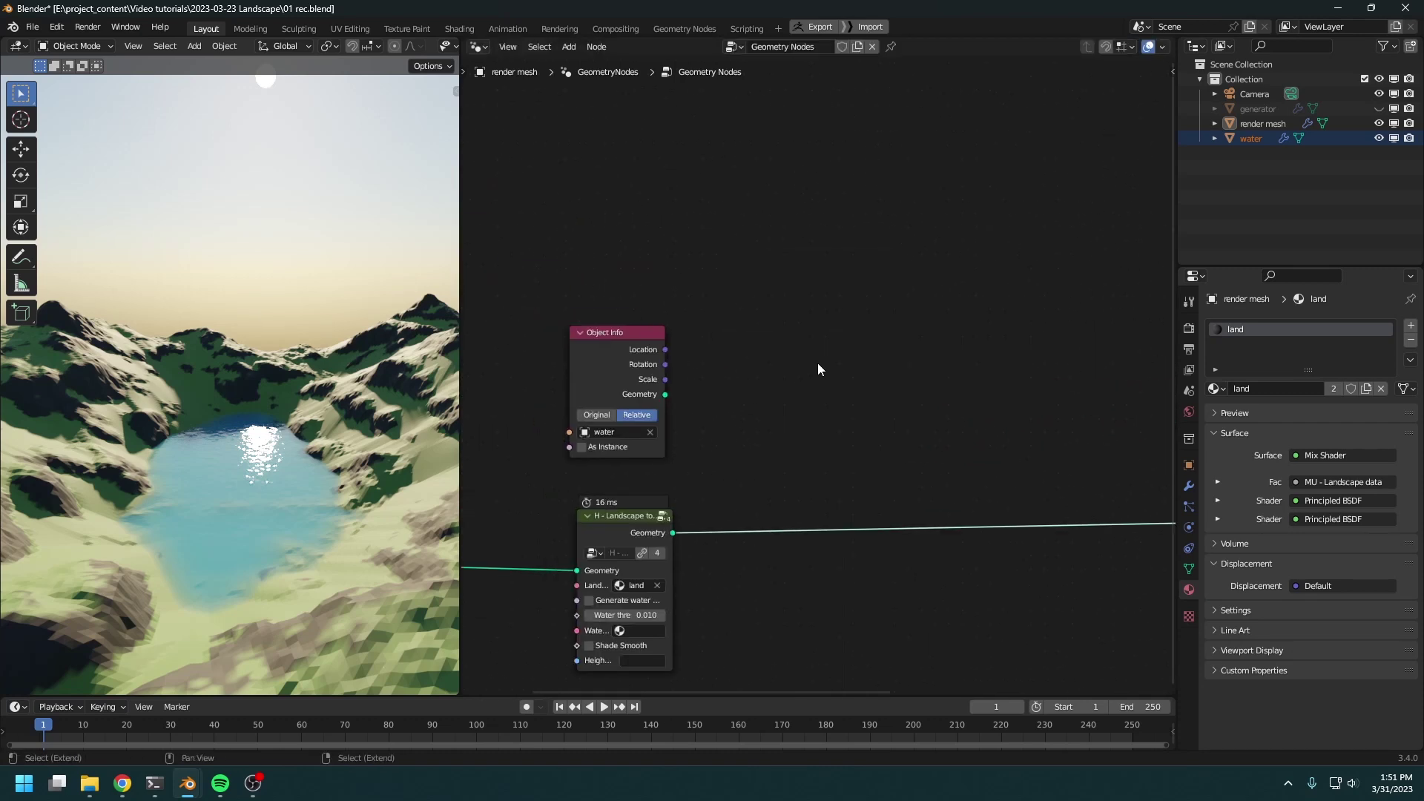
pyautogui.hotkey('shift', 'a')
pyautogui.moveTo(803, 461)
pyautogui.click(879, 580)
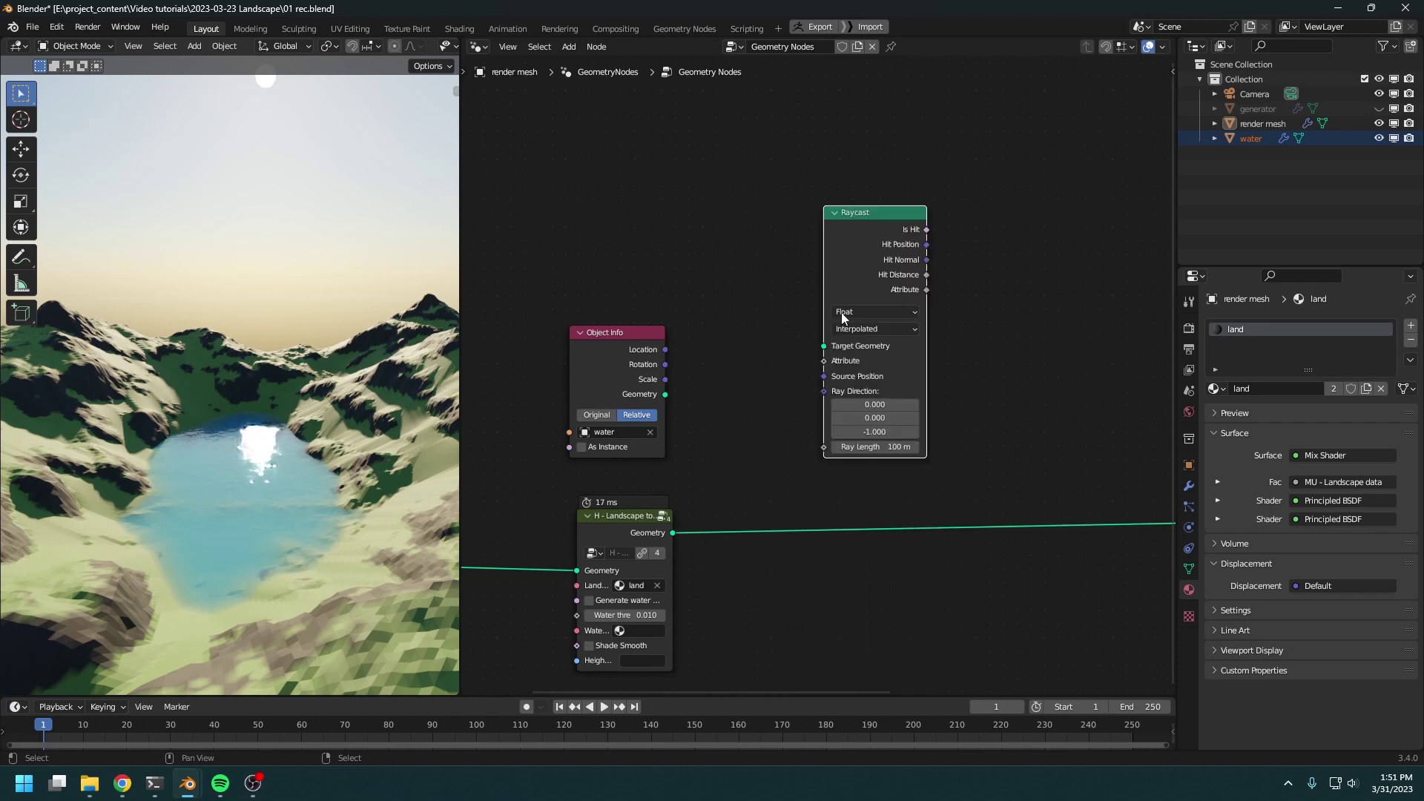
pyautogui.click(875, 431)
pyautogui.write('1')
pyautogui.press('Return')
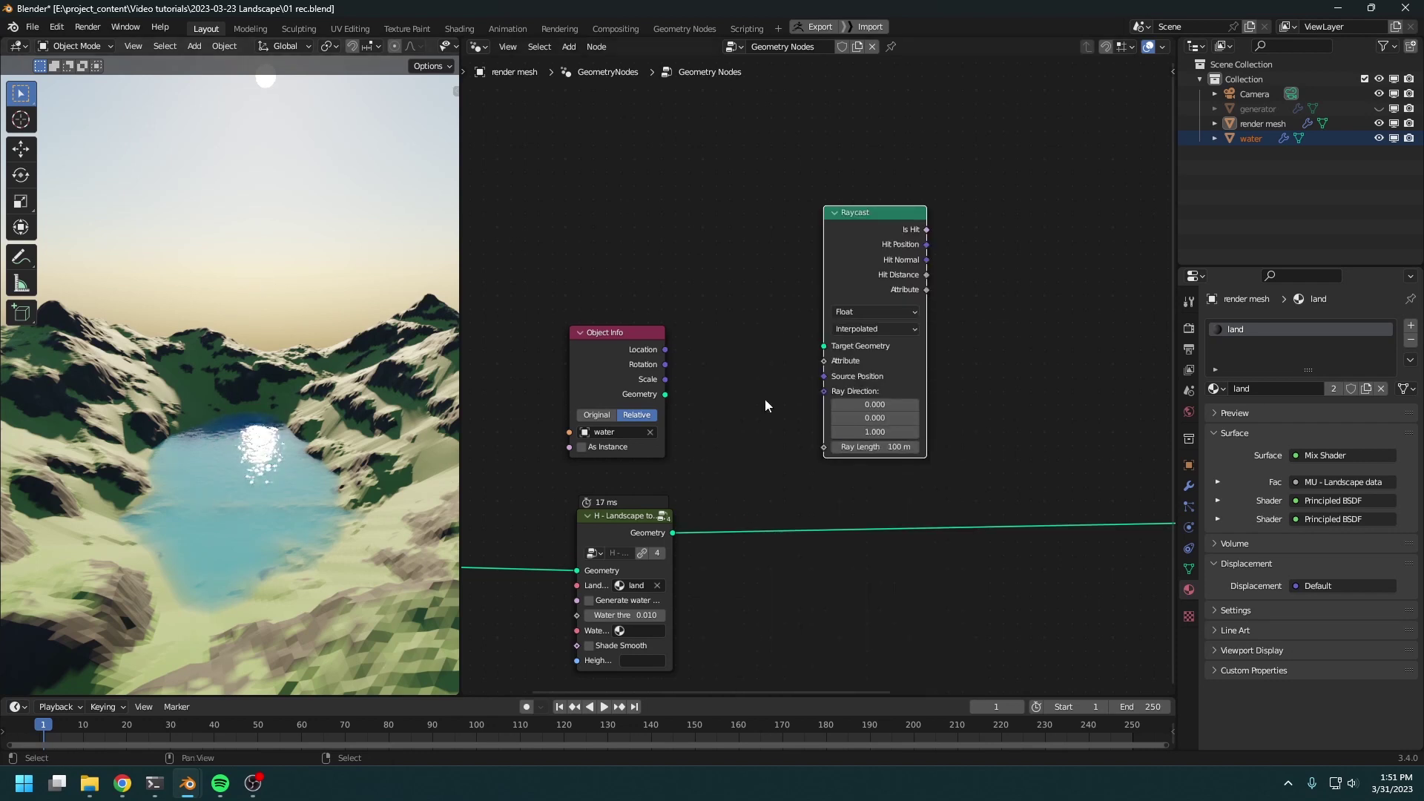
# Feed the water geometry into the Raycast's Target Geometry and into the Target of a new Geometry Proximity node placed below it
pyautogui.moveTo(869, 431); pyautogui.dragTo(860, 428, button='middle')
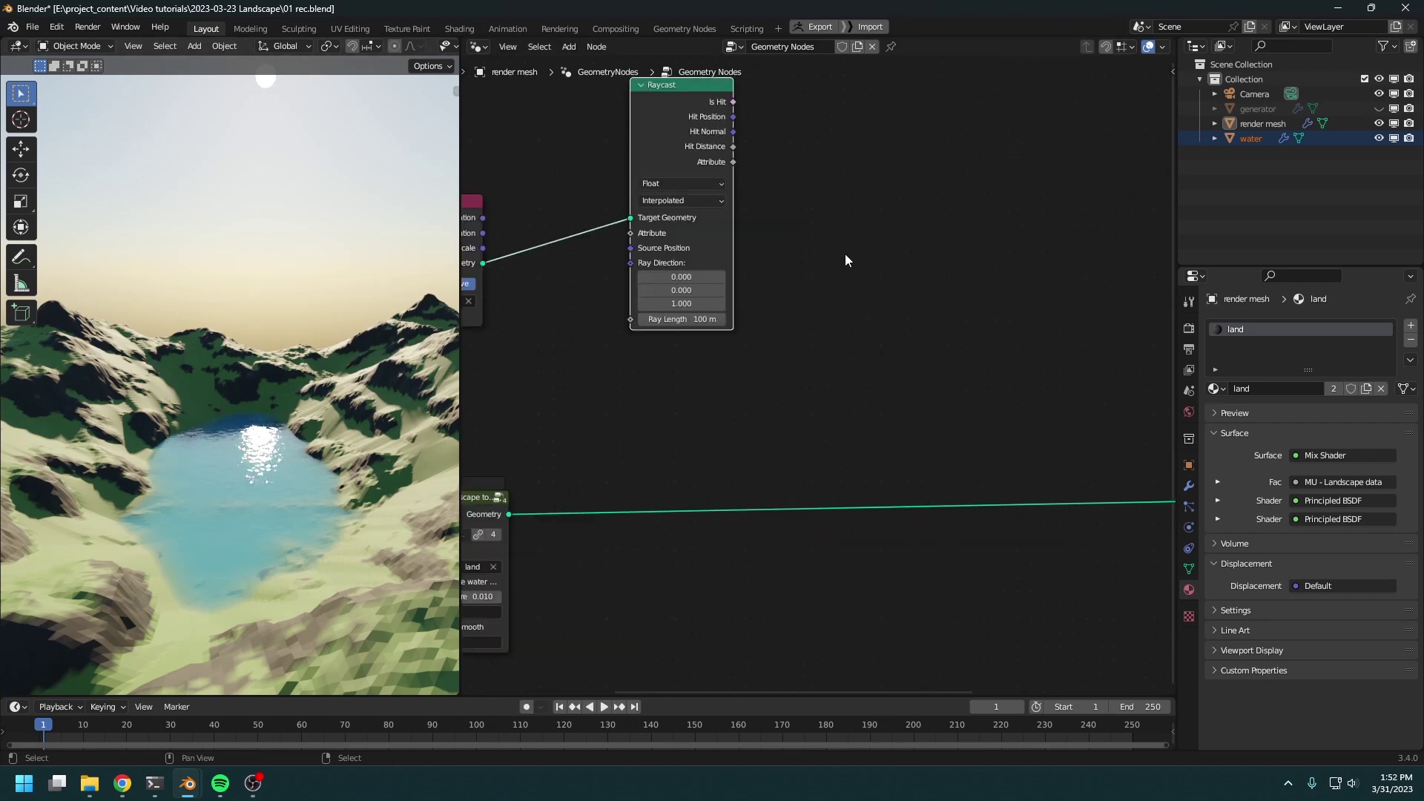
pyautogui.moveTo(844, 254); pyautogui.dragTo(855, 243, button='middle')
pyautogui.hotkey('shift', 'a')
pyautogui.moveTo(830, 242)
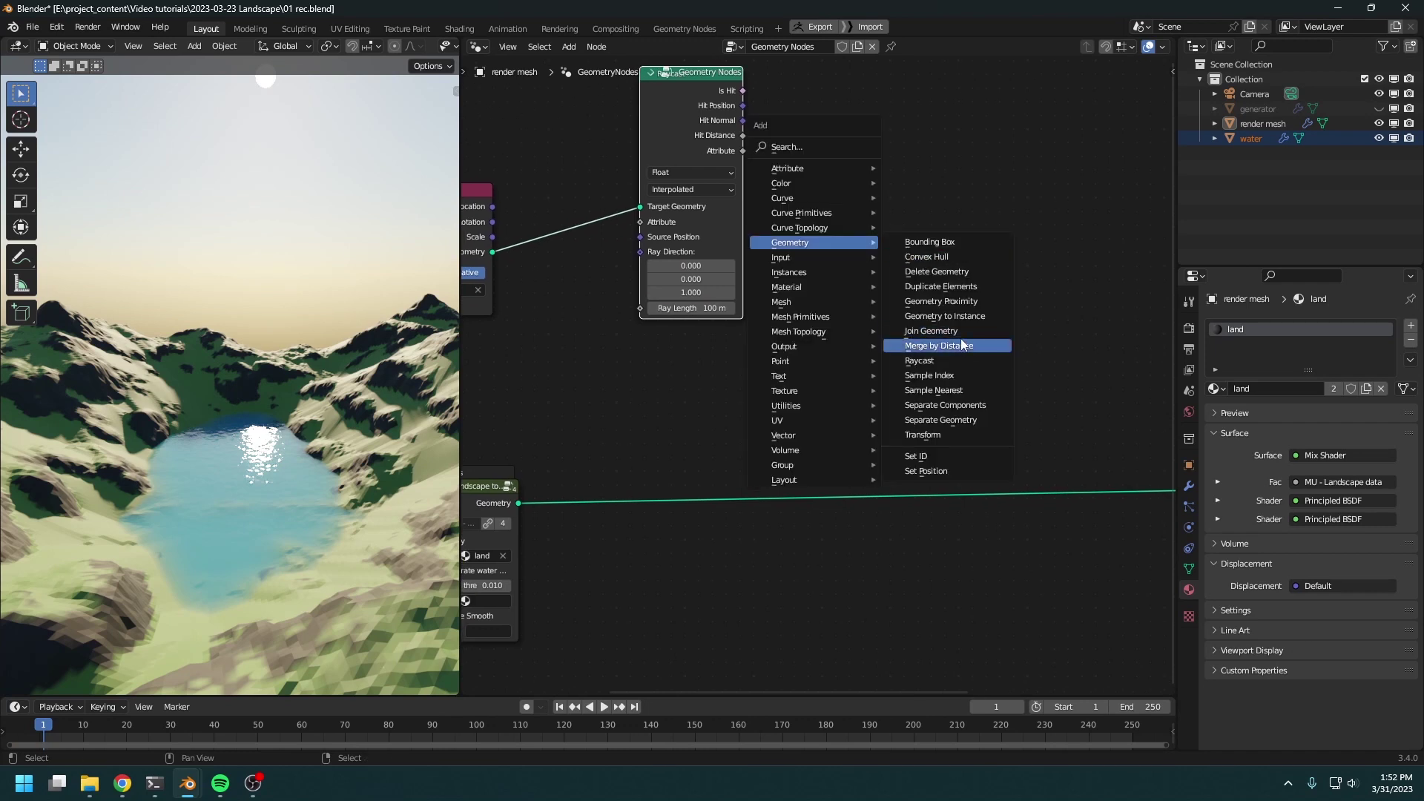
pyautogui.click(953, 301)
pyautogui.click(661, 351)
pyautogui.moveTo(511, 252); pyautogui.dragTo(648, 256, button='middle')
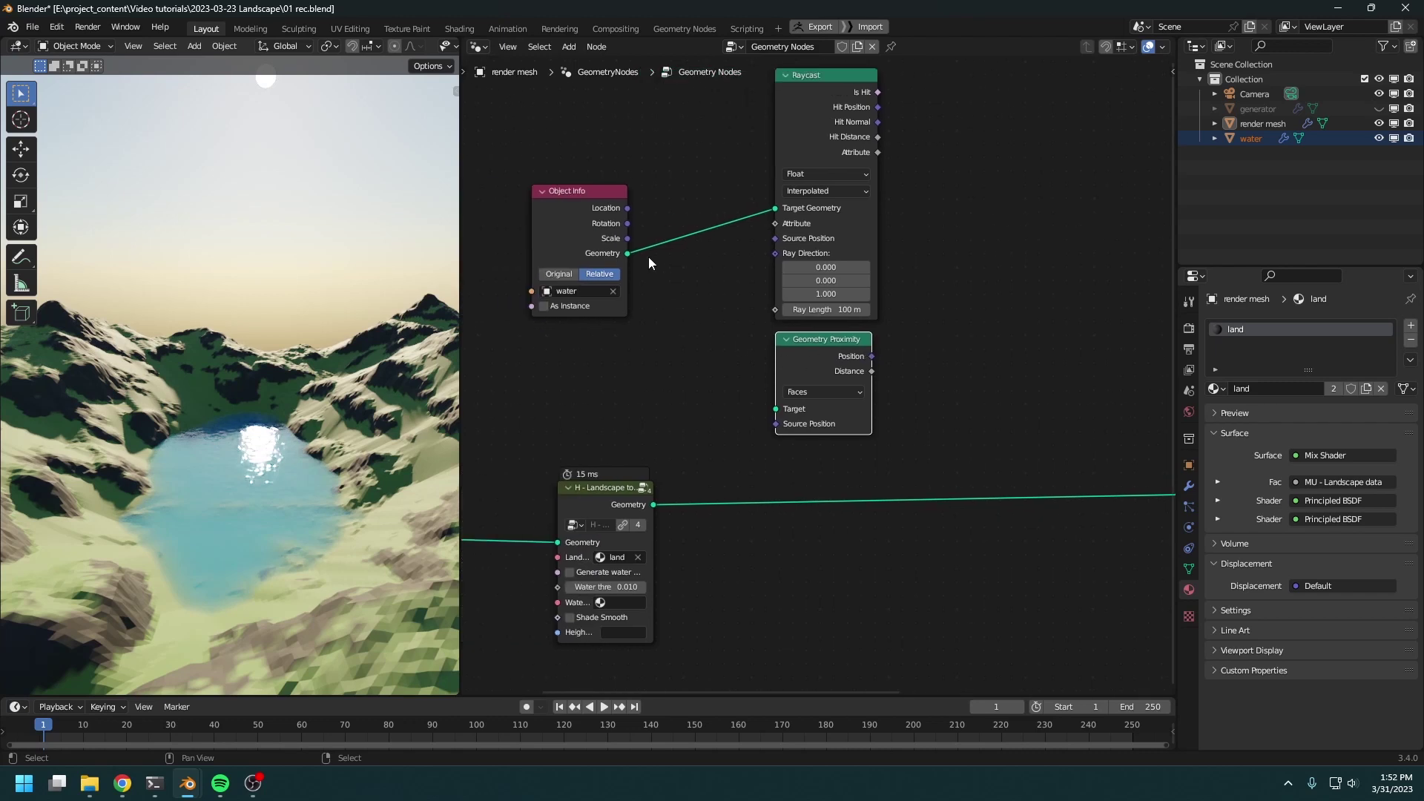
pyautogui.moveTo(631, 253); pyautogui.dragTo(777, 407)
# Add a Boolean Math node set to Not and connect the Raycast's Is Hit output to it
pyautogui.moveTo(925, 388); pyautogui.dragTo(683, 388, button='middle')
pyautogui.hotkey('shift', 'a')
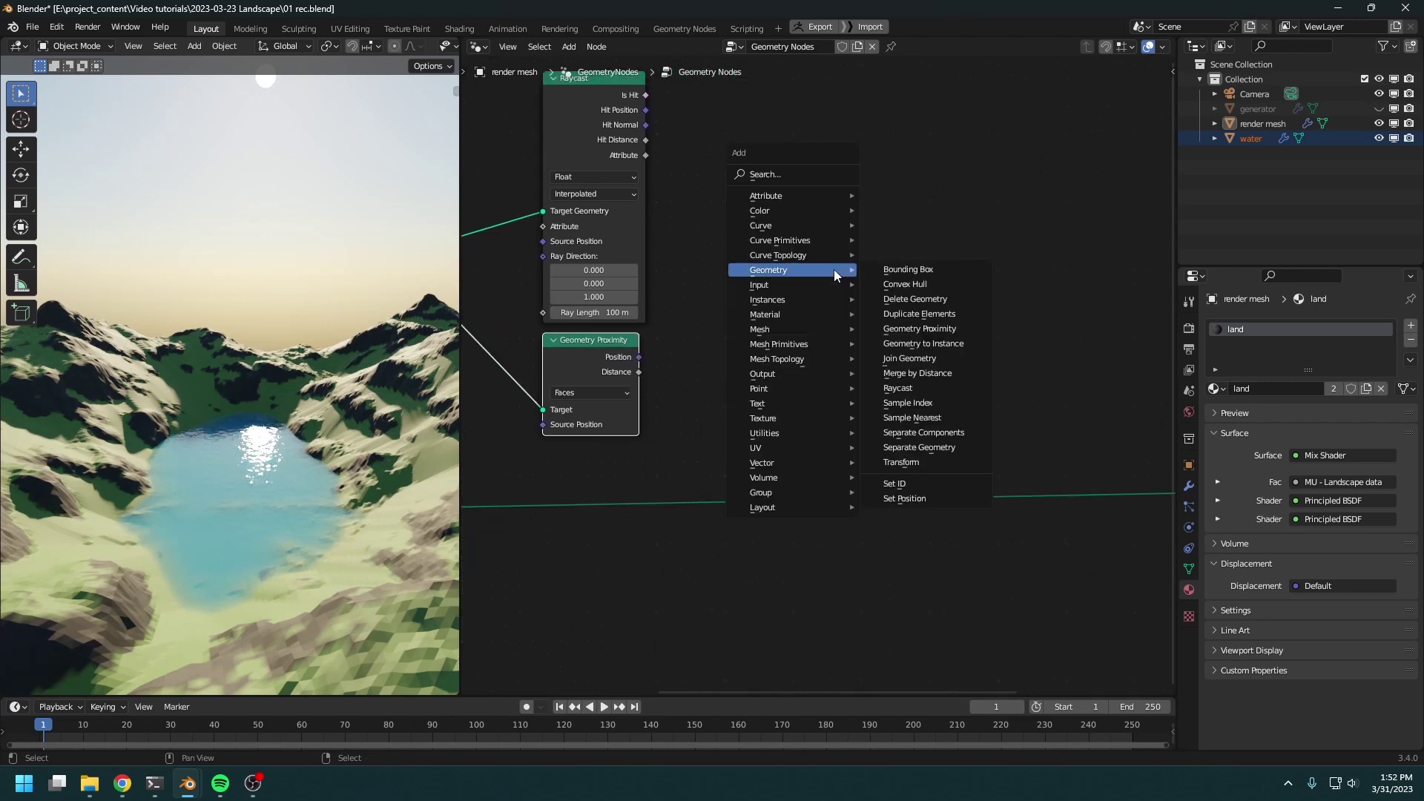
pyautogui.moveTo(816, 433)
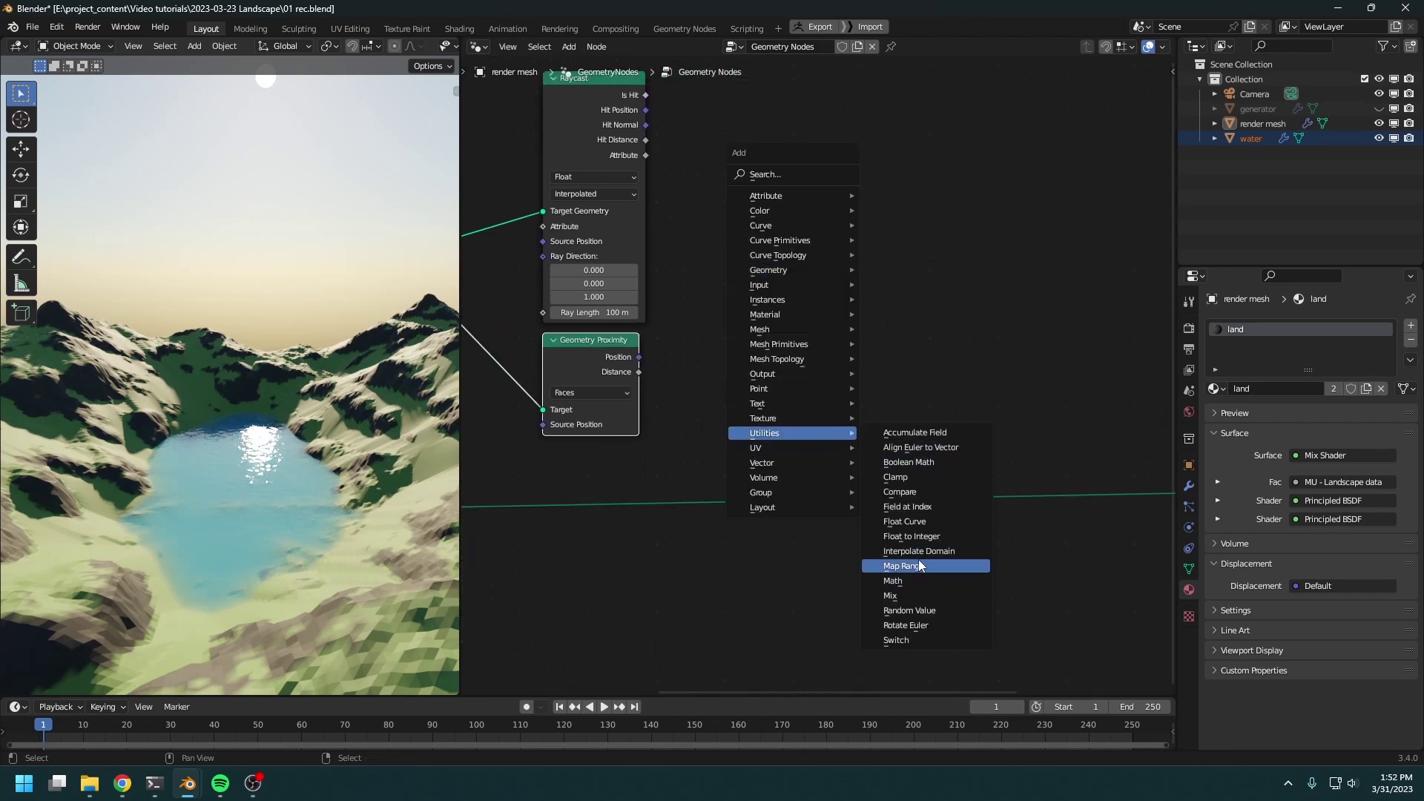
pyautogui.click(908, 462)
pyautogui.click(757, 124)
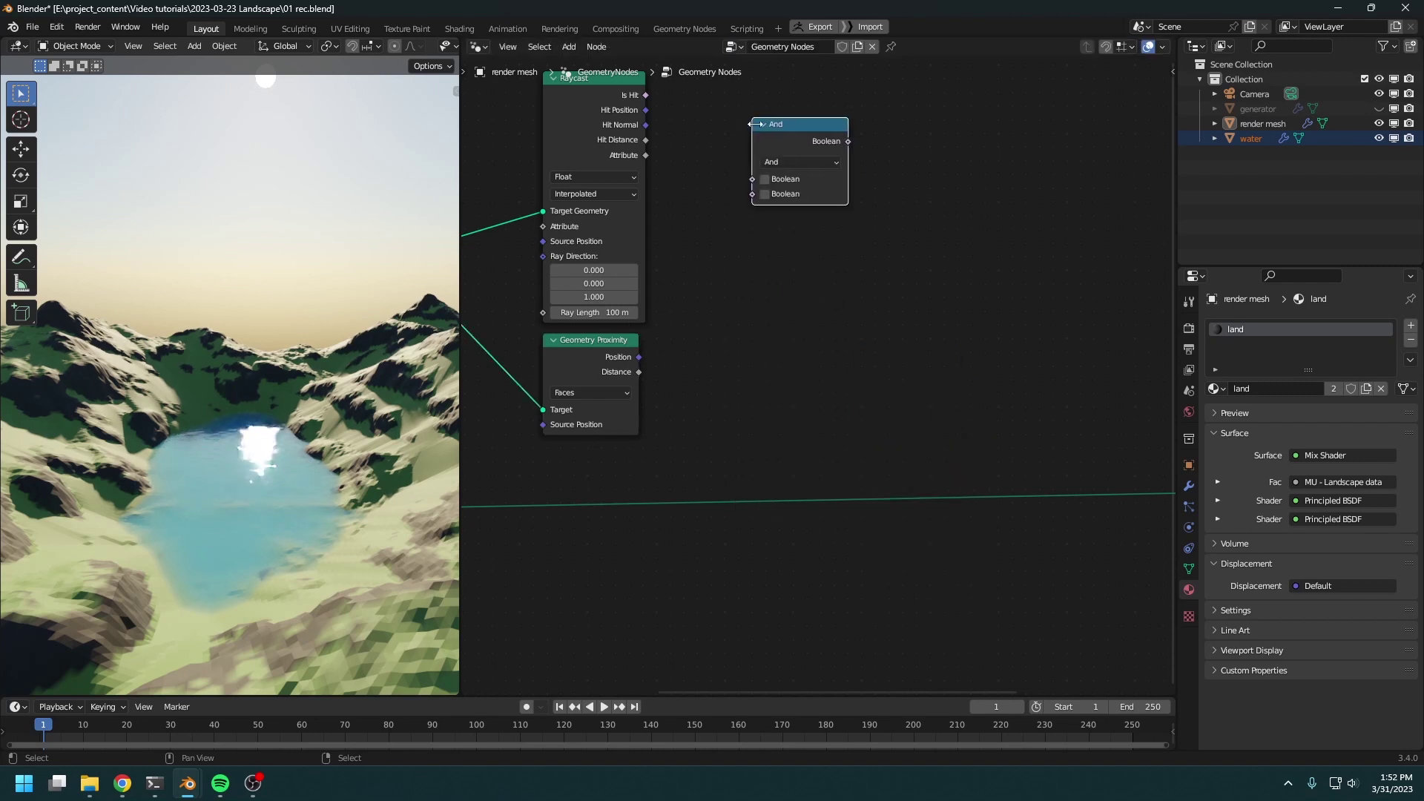
pyautogui.click(776, 163)
pyautogui.click(782, 207)
pyautogui.moveTo(634, 265); pyautogui.dragTo(616, 375, button='middle')
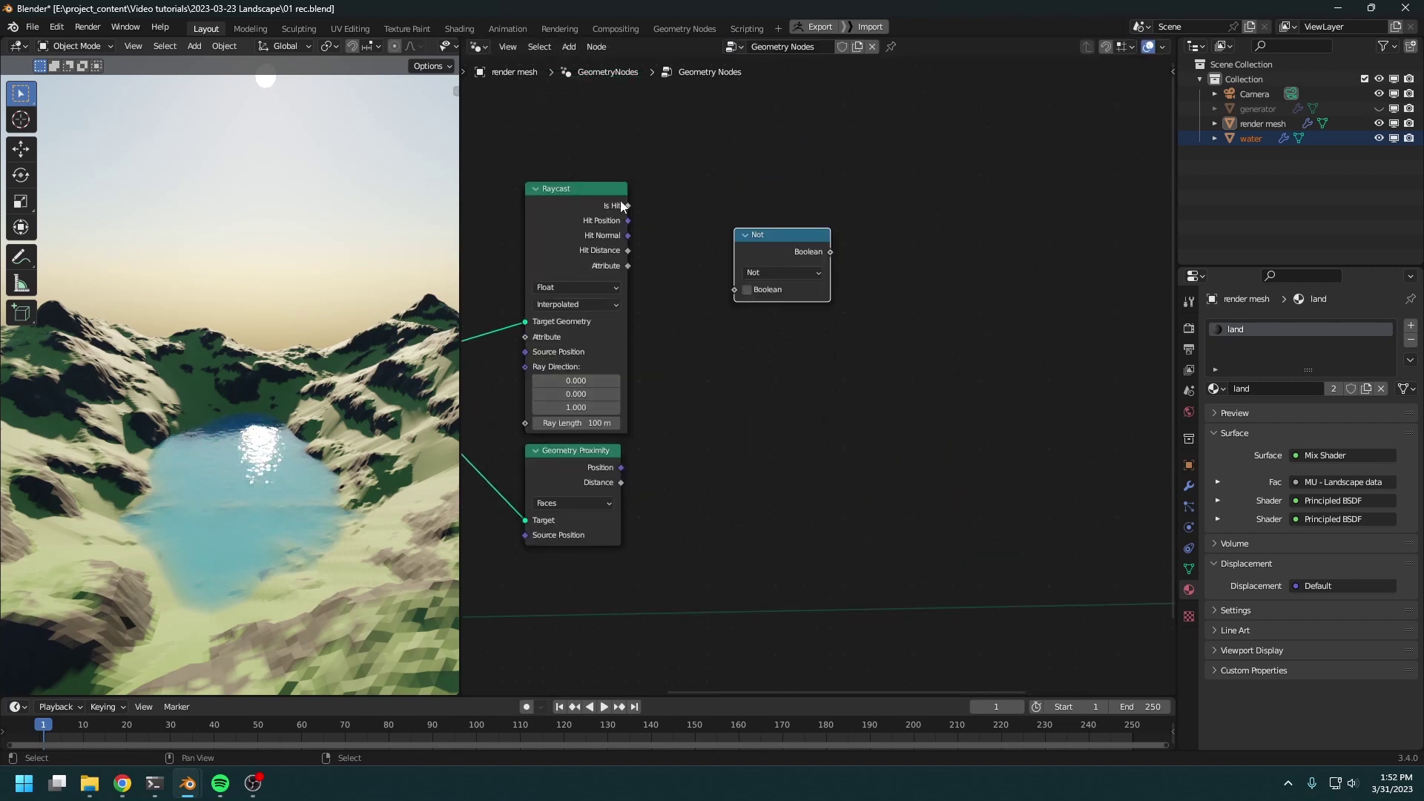
pyautogui.moveTo(628, 205); pyautogui.dragTo(720, 233, button='middle')
pyautogui.moveTo(720, 233); pyautogui.dragTo(764, 223)
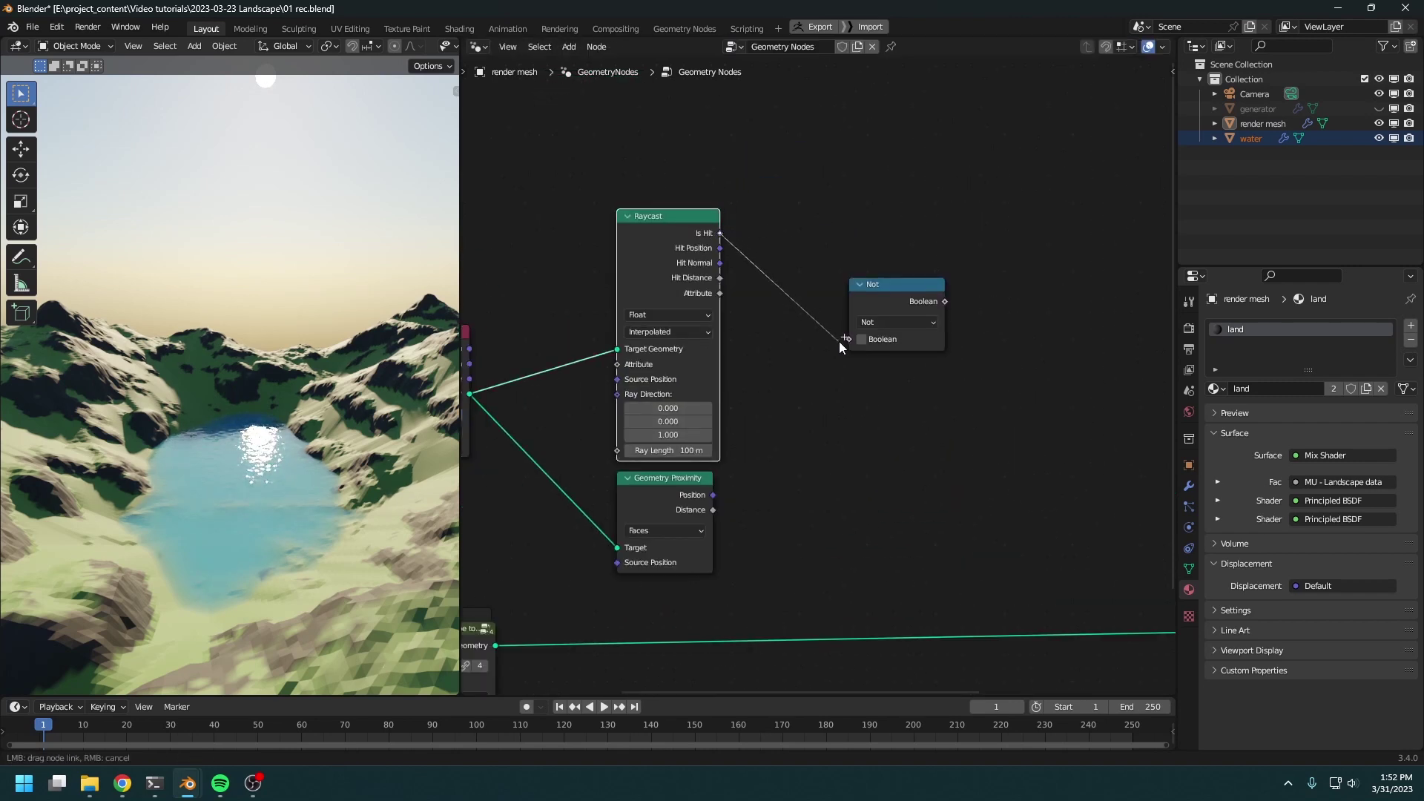
pyautogui.moveTo(839, 342); pyautogui.dragTo(860, 316)
# Add a Math node set to Multiply that multiplies the Not result by the Geometry Proximity Distance
pyautogui.moveTo(953, 456); pyautogui.dragTo(808, 393, button='middle')
pyautogui.scroll(1, 808, 393)
pyautogui.moveTo(908, 405); pyautogui.dragTo(745, 389, button='middle')
pyautogui.hotkey('shift', 'a')
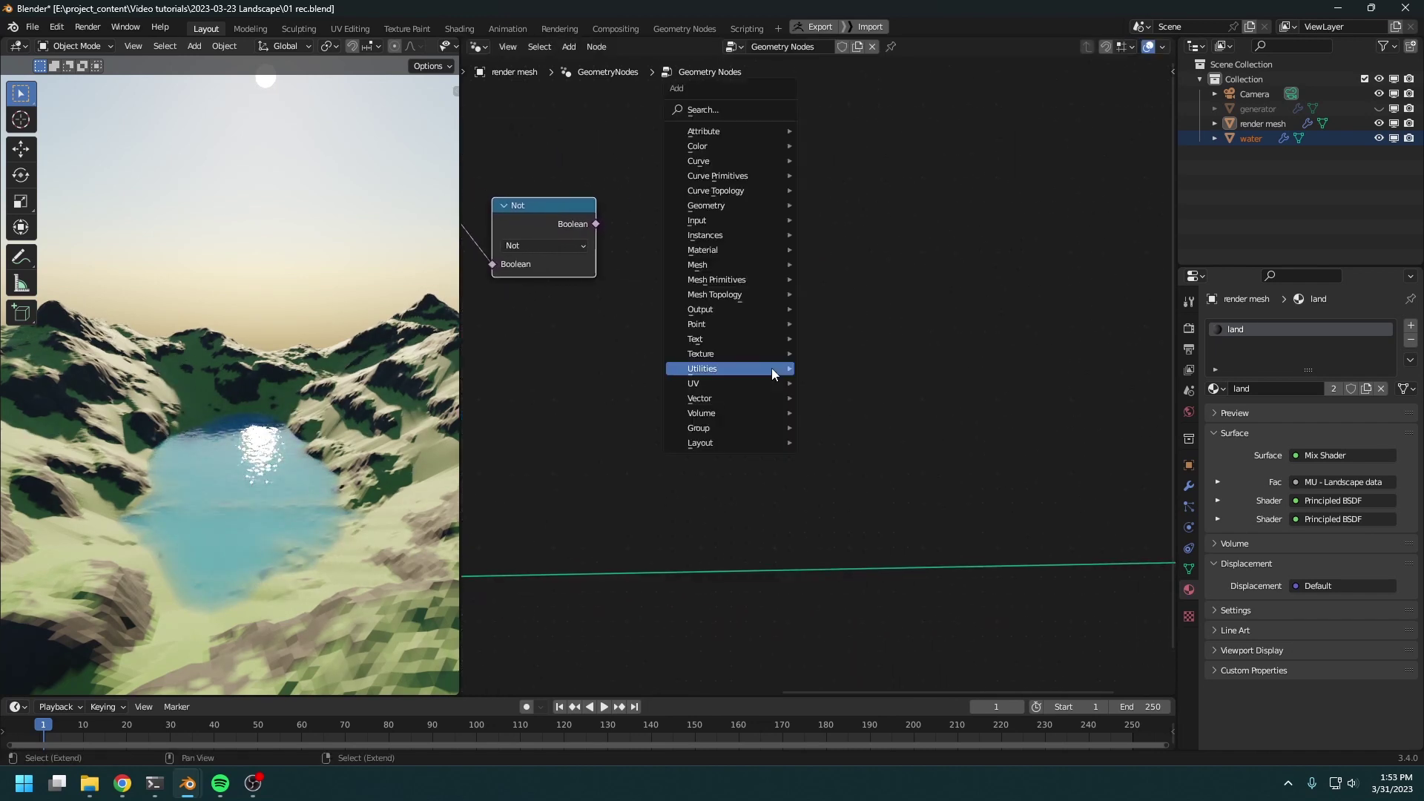
pyautogui.moveTo(771, 368)
pyautogui.click(843, 529)
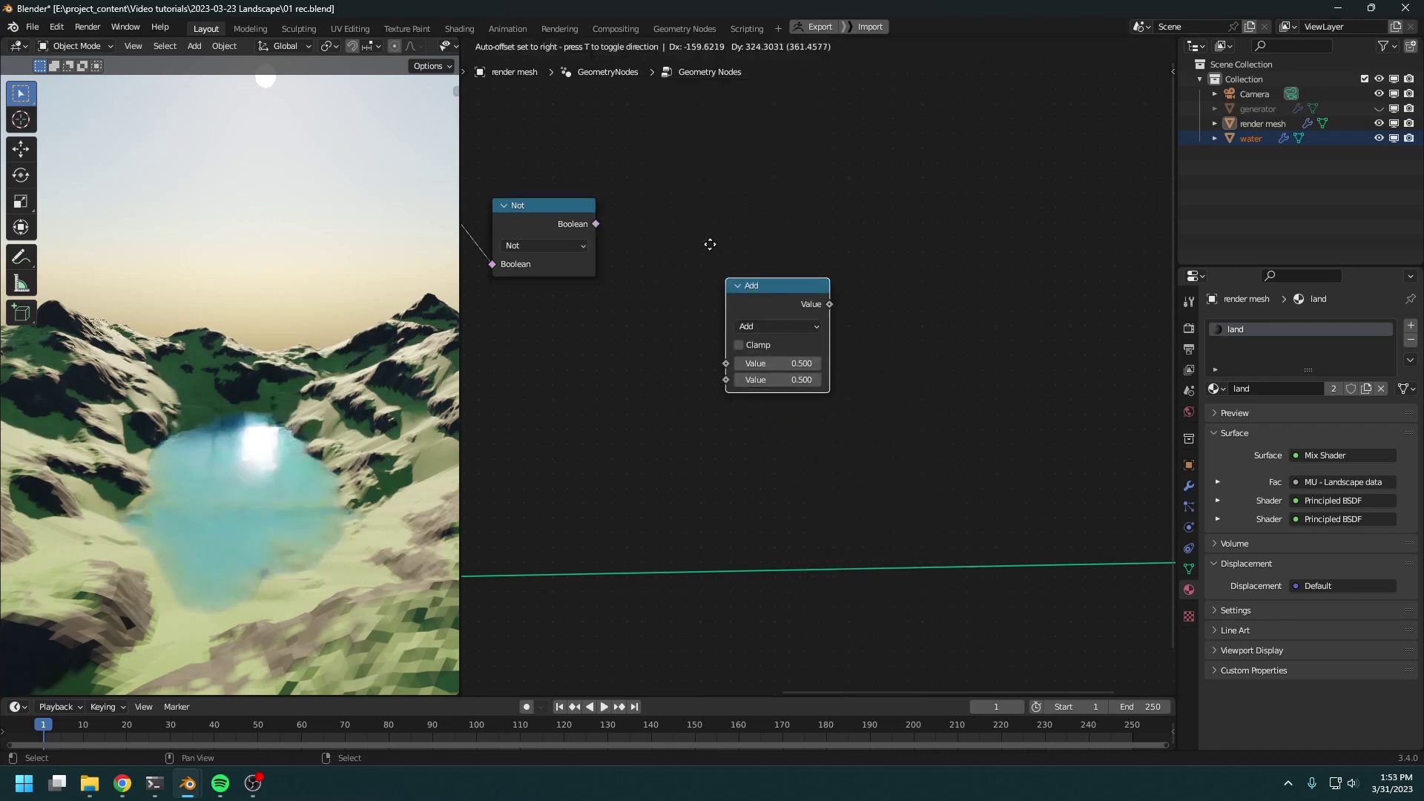
pyautogui.click(687, 196)
pyautogui.keyDown('alt'); pyautogui.moveTo(594, 222); pyautogui.dragTo(739, 303, button='right'); pyautogui.keyUp('alt')
pyautogui.click(757, 280)
pyautogui.click(740, 355)
pyautogui.moveTo(561, 281); pyautogui.dragTo(772, 318, button='middle')
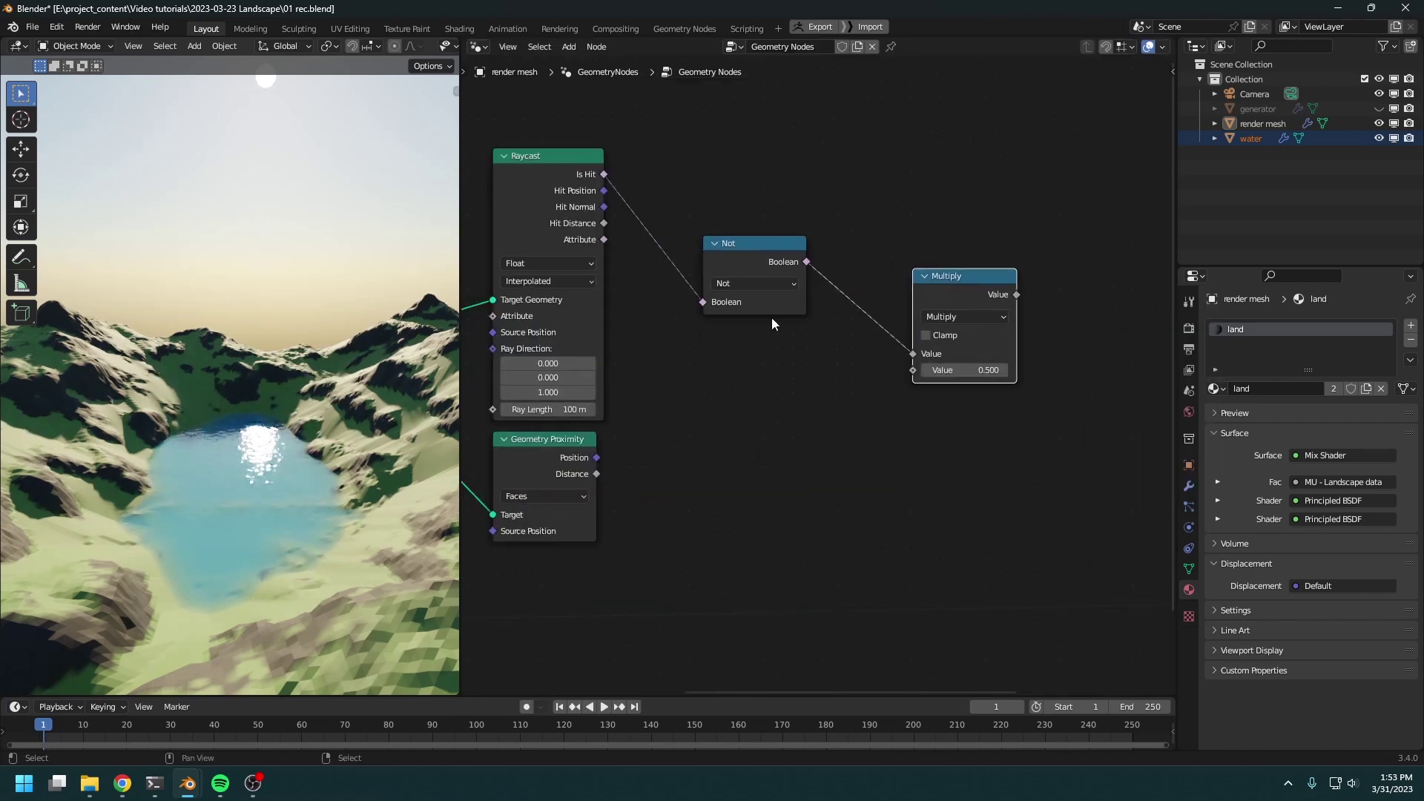
pyautogui.moveTo(597, 474); pyautogui.dragTo(859, 438)
# Insert a Store Named Attribute node on the geometry link between the landscape group and the Group Output
pyautogui.moveTo(963, 490); pyautogui.dragTo(635, 402, button='middle')
pyautogui.scroll(-3, 635, 402)
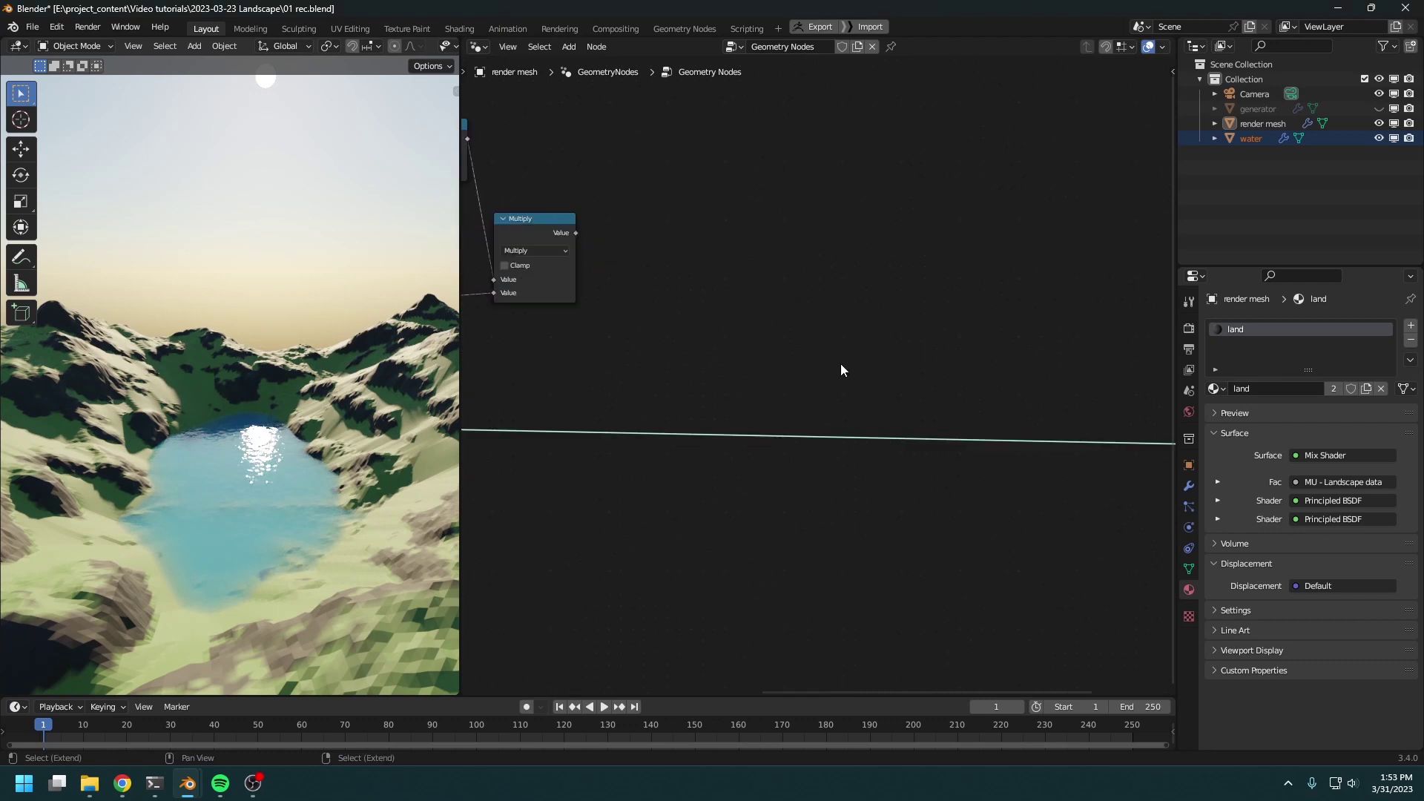
pyautogui.hotkey('shift', 'a')
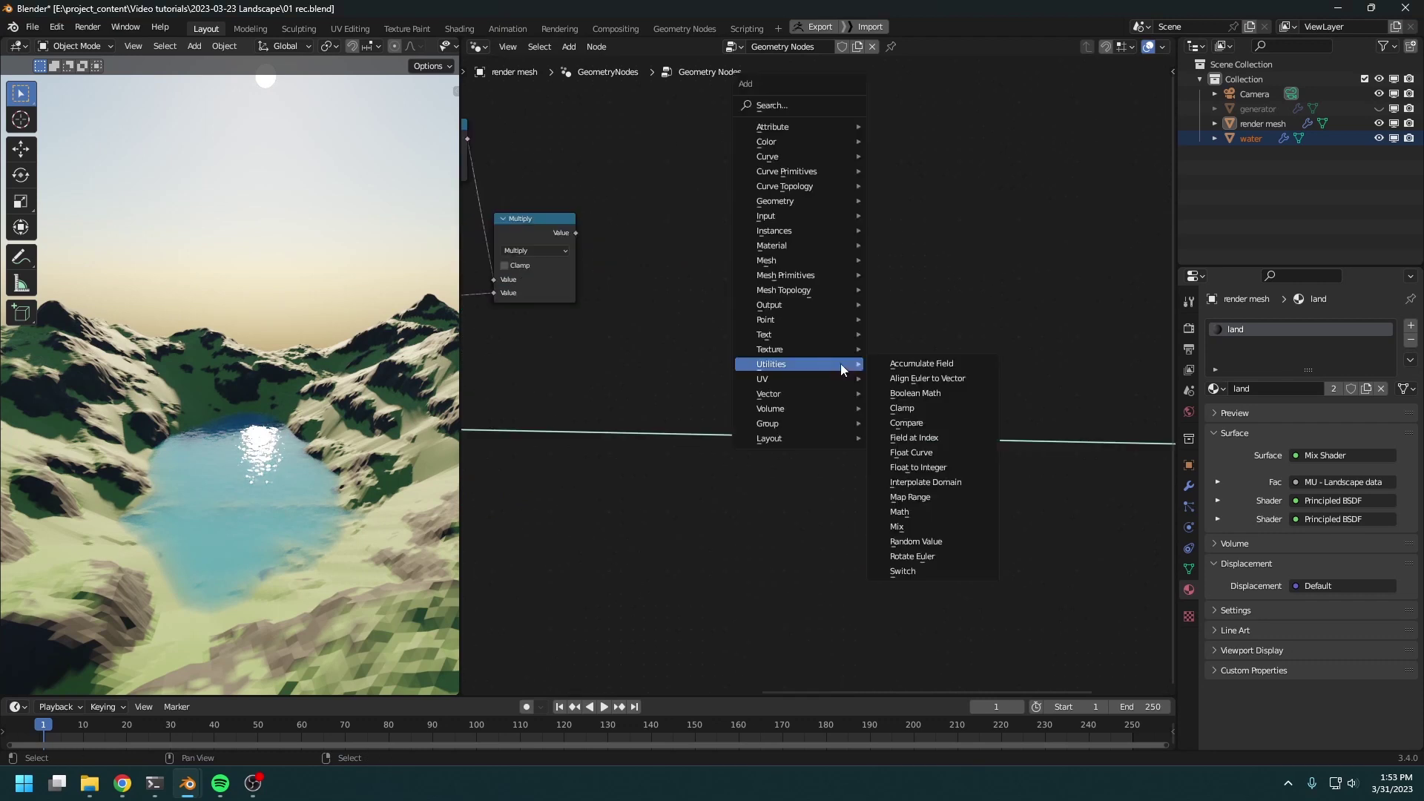
pyautogui.moveTo(799, 126)
pyautogui.click(913, 185)
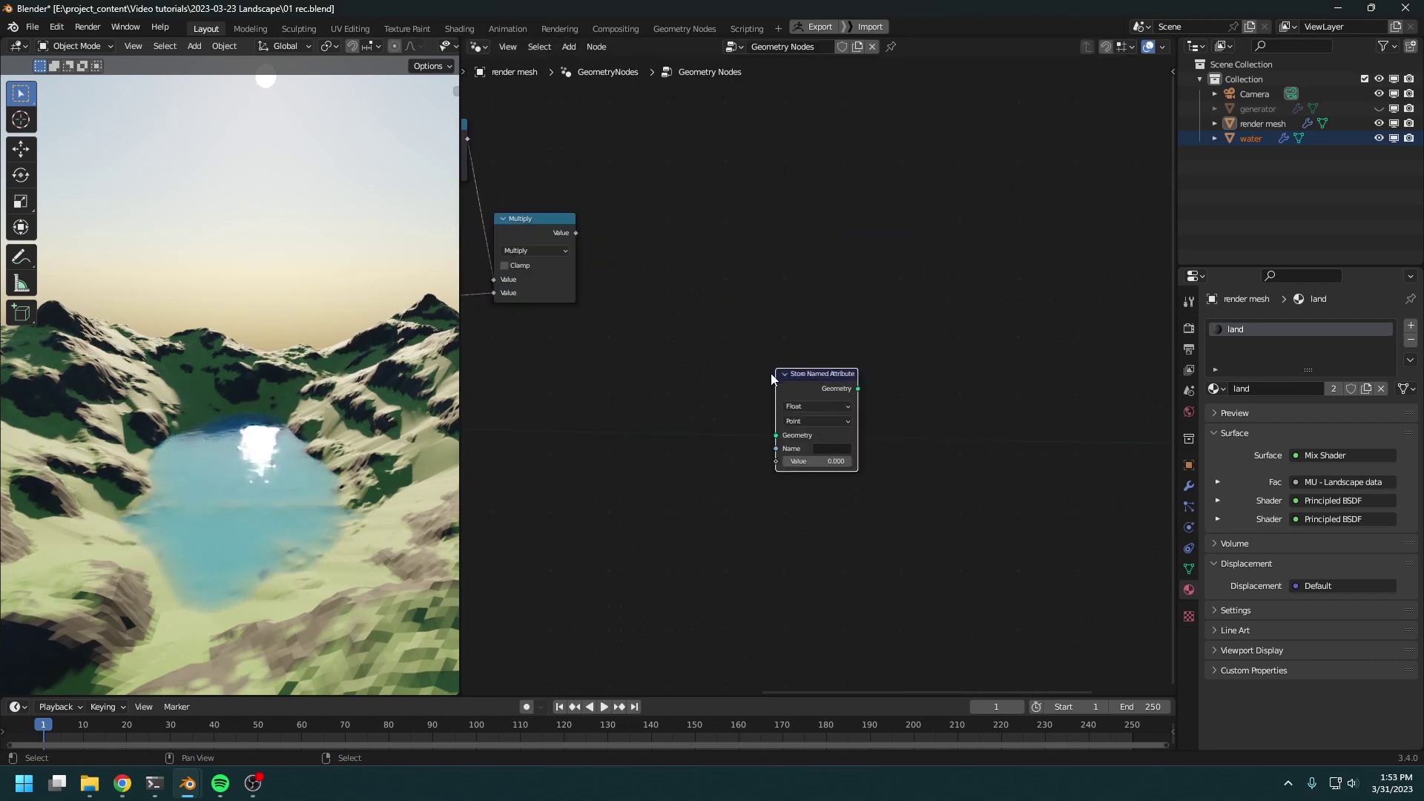
pyautogui.click(775, 367)
pyautogui.scroll(-1, 763, 336)
pyautogui.scroll(-5, 792, 367)
pyautogui.moveTo(792, 368); pyautogui.dragTo(802, 366)
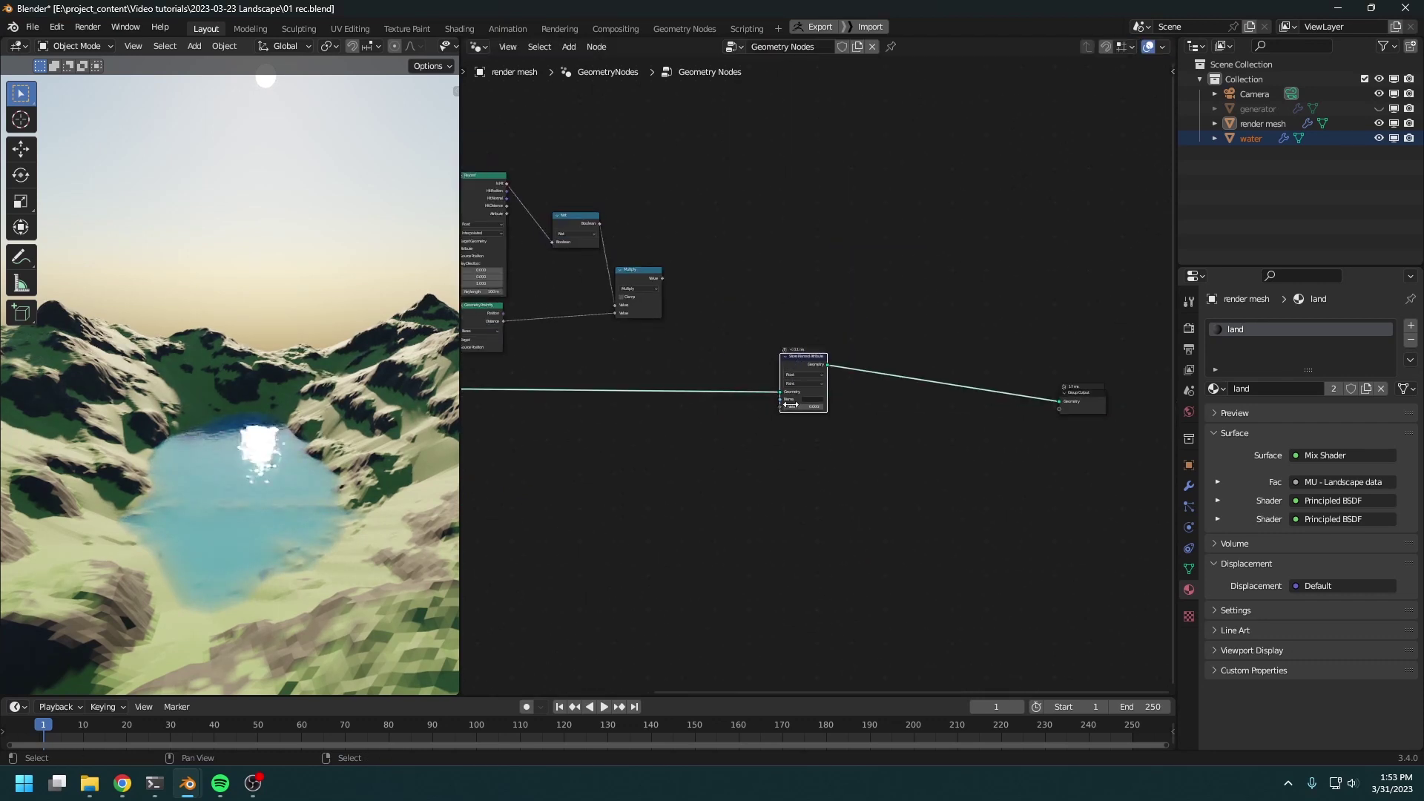
# Connect the Multiply result to the Store Named Attribute's Value and name the attribute "shore"
pyautogui.scroll(6, 802, 366)
pyautogui.keyDown('alt'); pyautogui.moveTo(523, 199); pyautogui.dragTo(816, 417, button='right'); pyautogui.keyUp('alt')
pyautogui.click(808, 417)
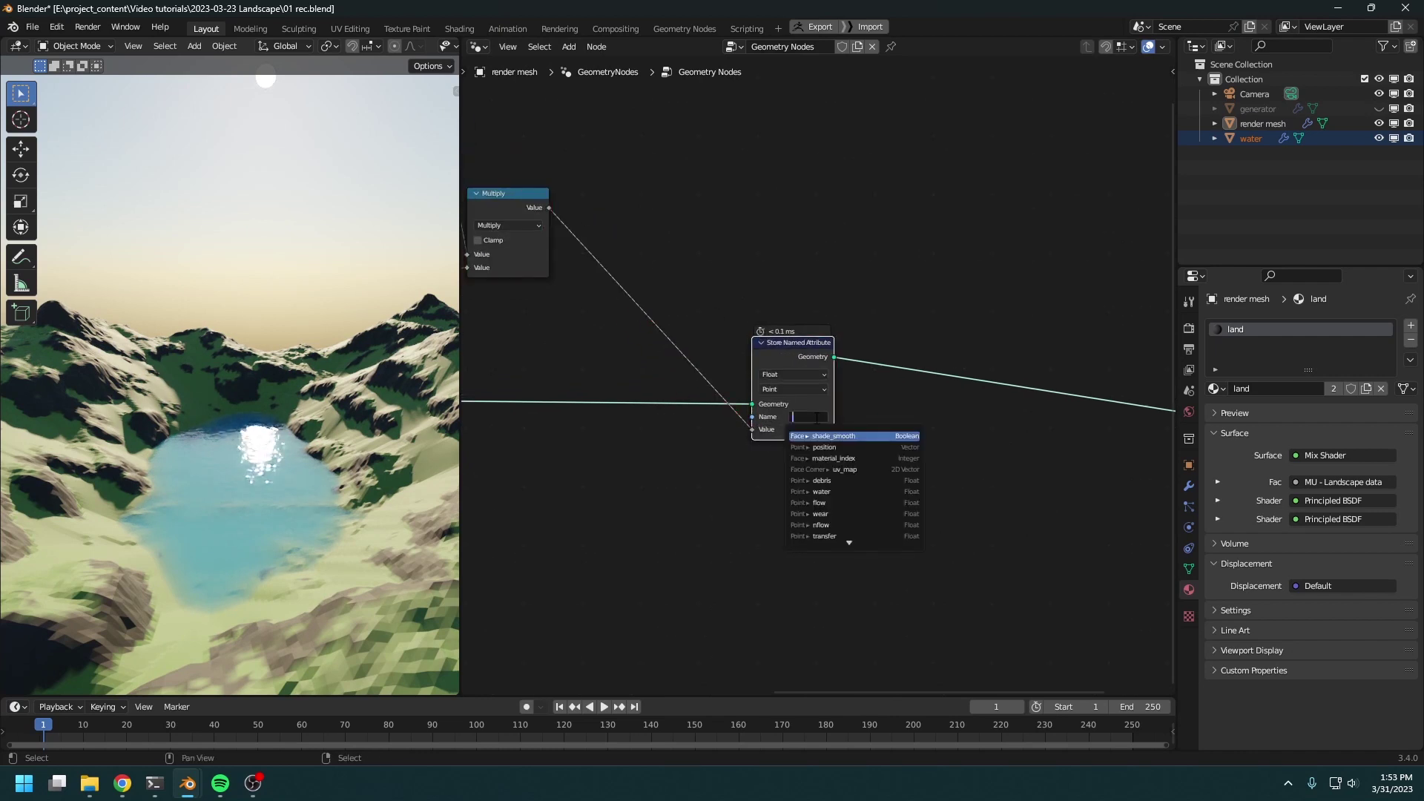
pyautogui.write('shore')
pyautogui.press('Return')
# Show the land material in the Shader Editor and spread its Principled BSDF, Mix Shader and Material Output nodes apart
pyautogui.scroll(-2, 816, 417)
pyautogui.click(478, 46)
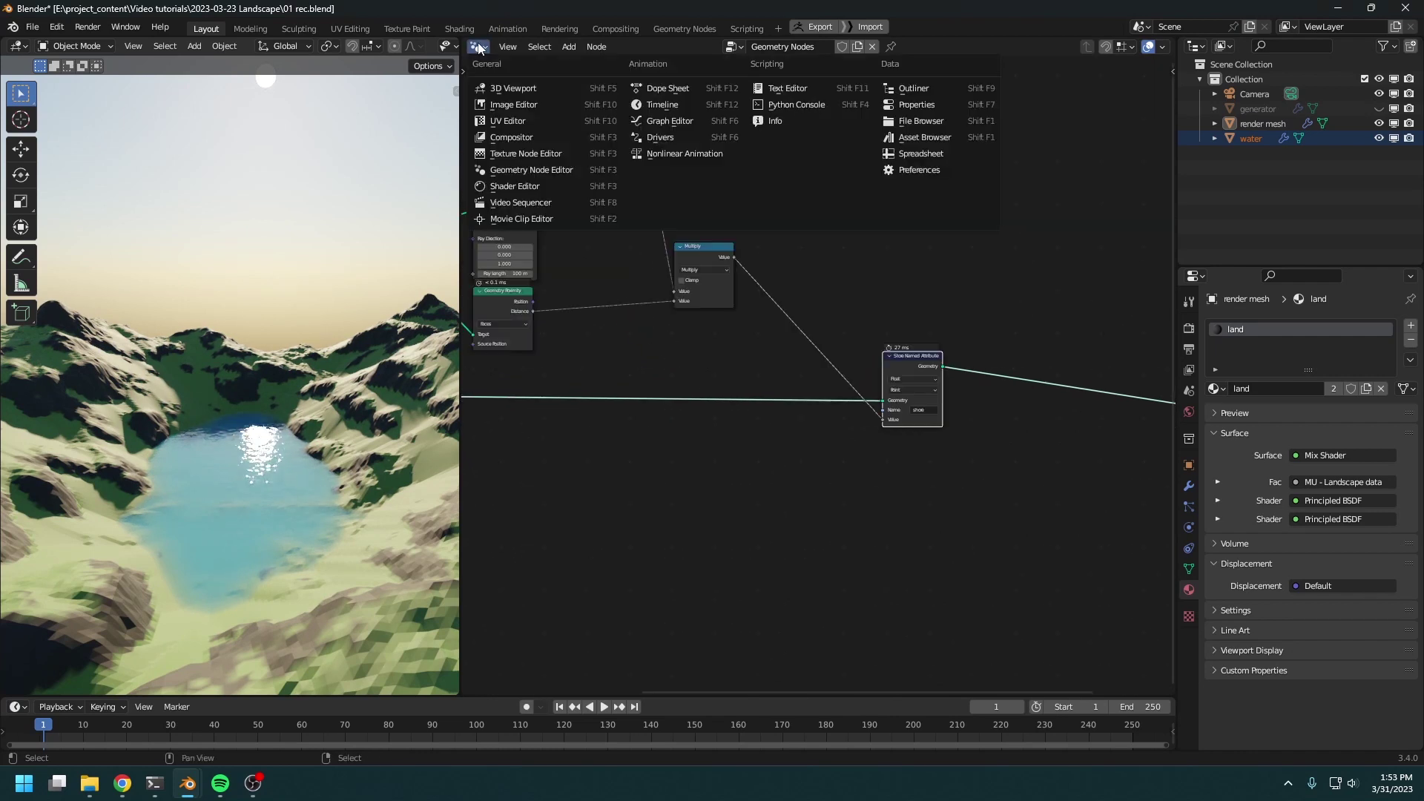
pyautogui.click(513, 187)
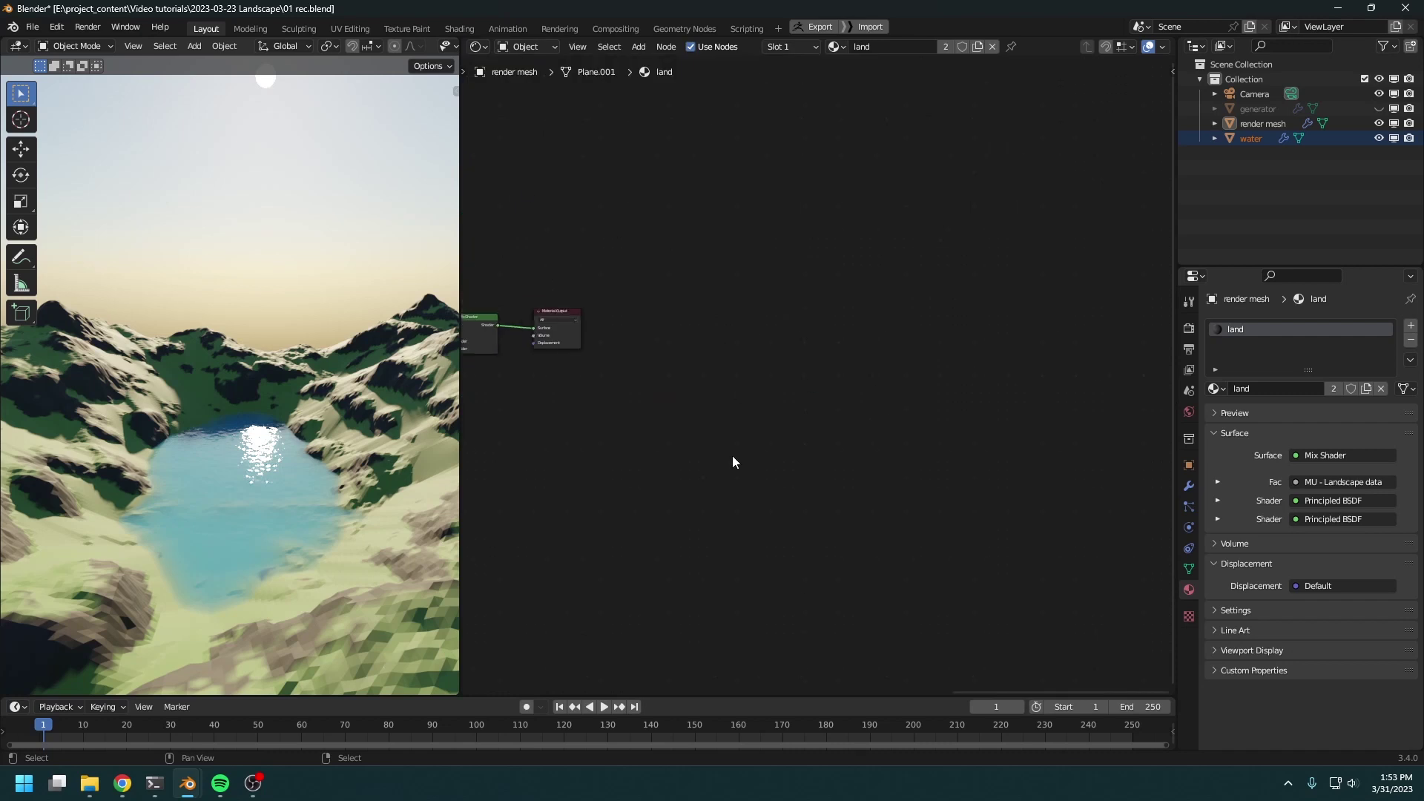
pyautogui.press('Home')
pyautogui.press('g')
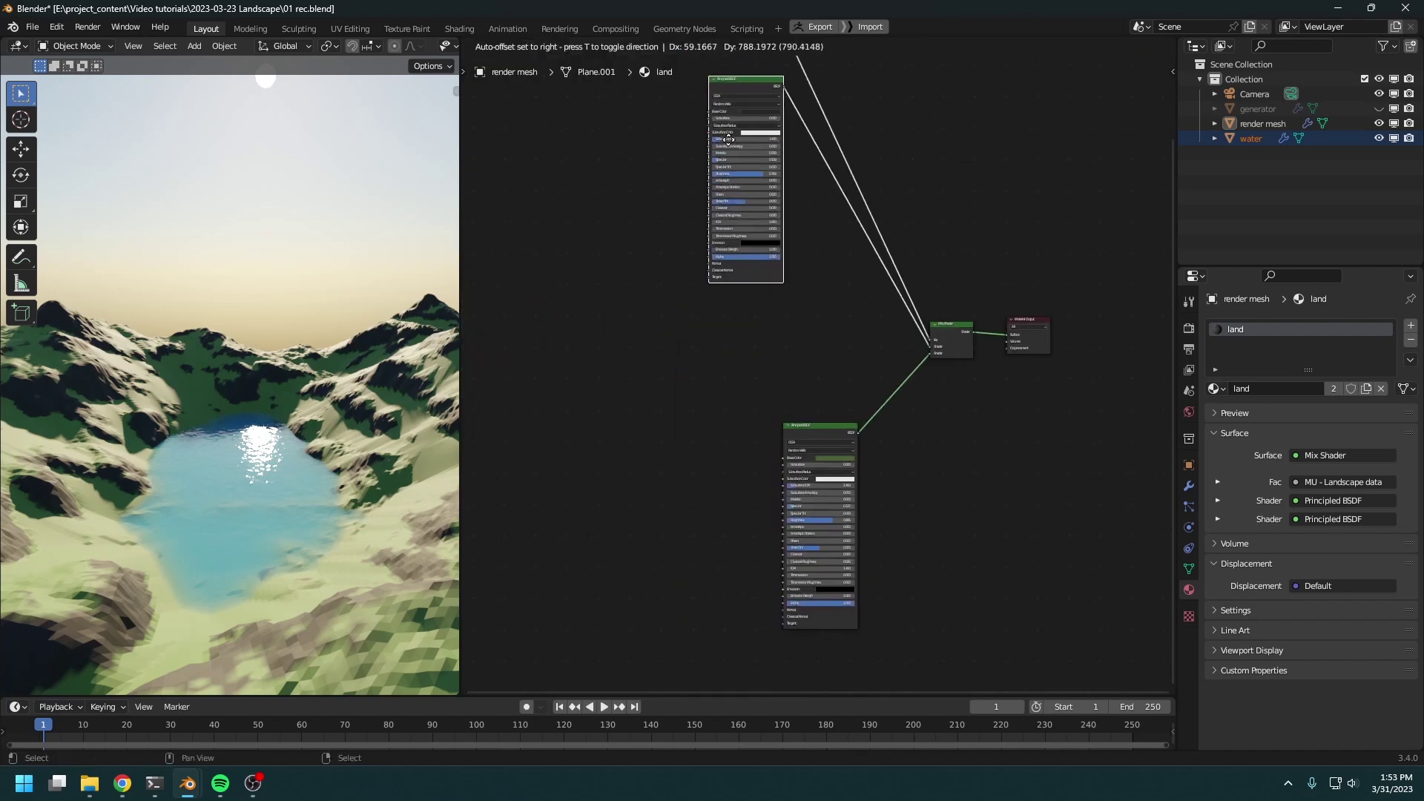
pyautogui.click(775, 221)
pyautogui.moveTo(917, 316); pyautogui.dragTo(1051, 363)
pyautogui.press('g')
pyautogui.click(1076, 364)
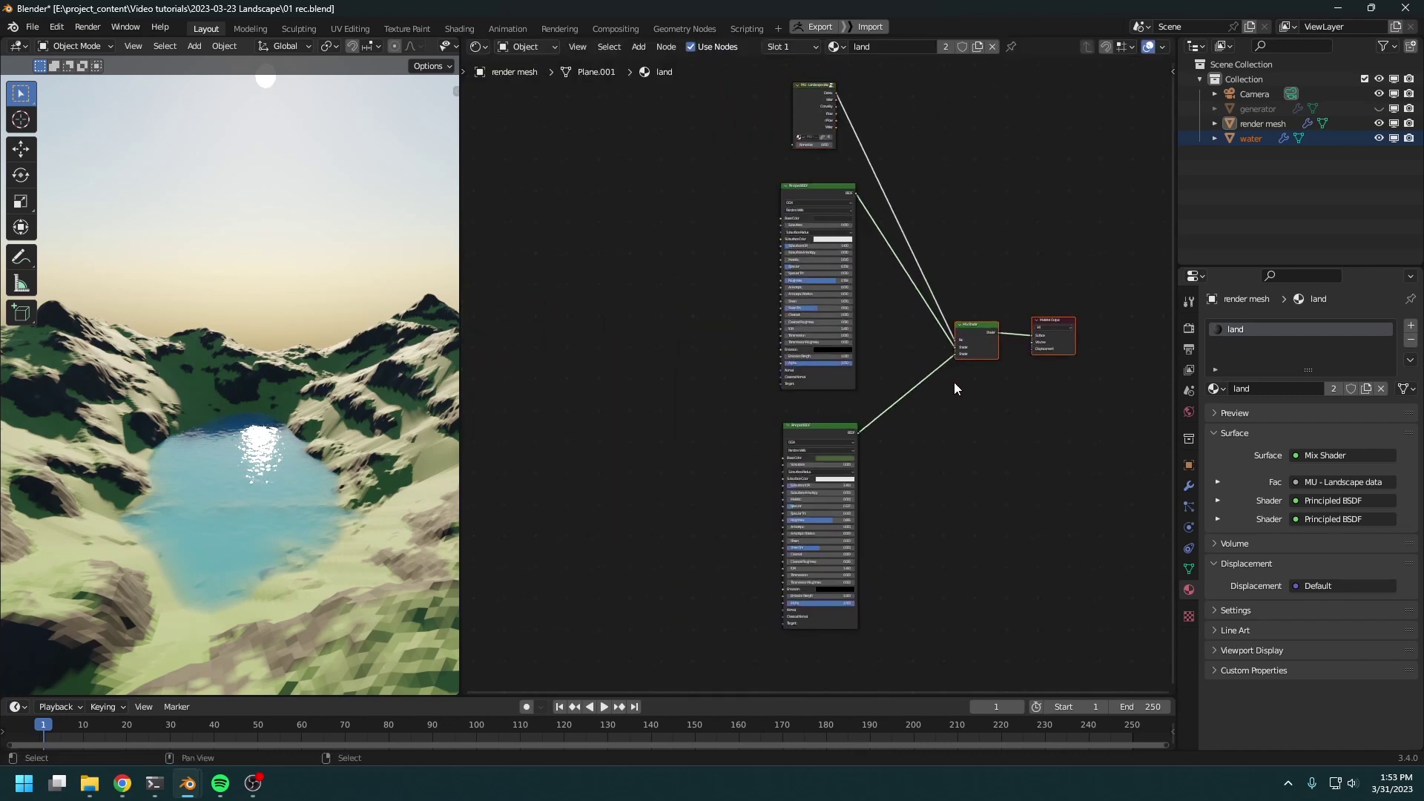
pyautogui.click(954, 381)
# Add another MU - Landscape data node in the empty space before the lower Principled BSDF
pyautogui.moveTo(681, 533); pyautogui.dragTo(770, 500, button='middle')
pyautogui.scroll(3, 770, 500)
pyautogui.moveTo(640, 569); pyautogui.dragTo(738, 501, button='middle')
pyautogui.hotkey('shift', 'a')
pyautogui.click(739, 501)
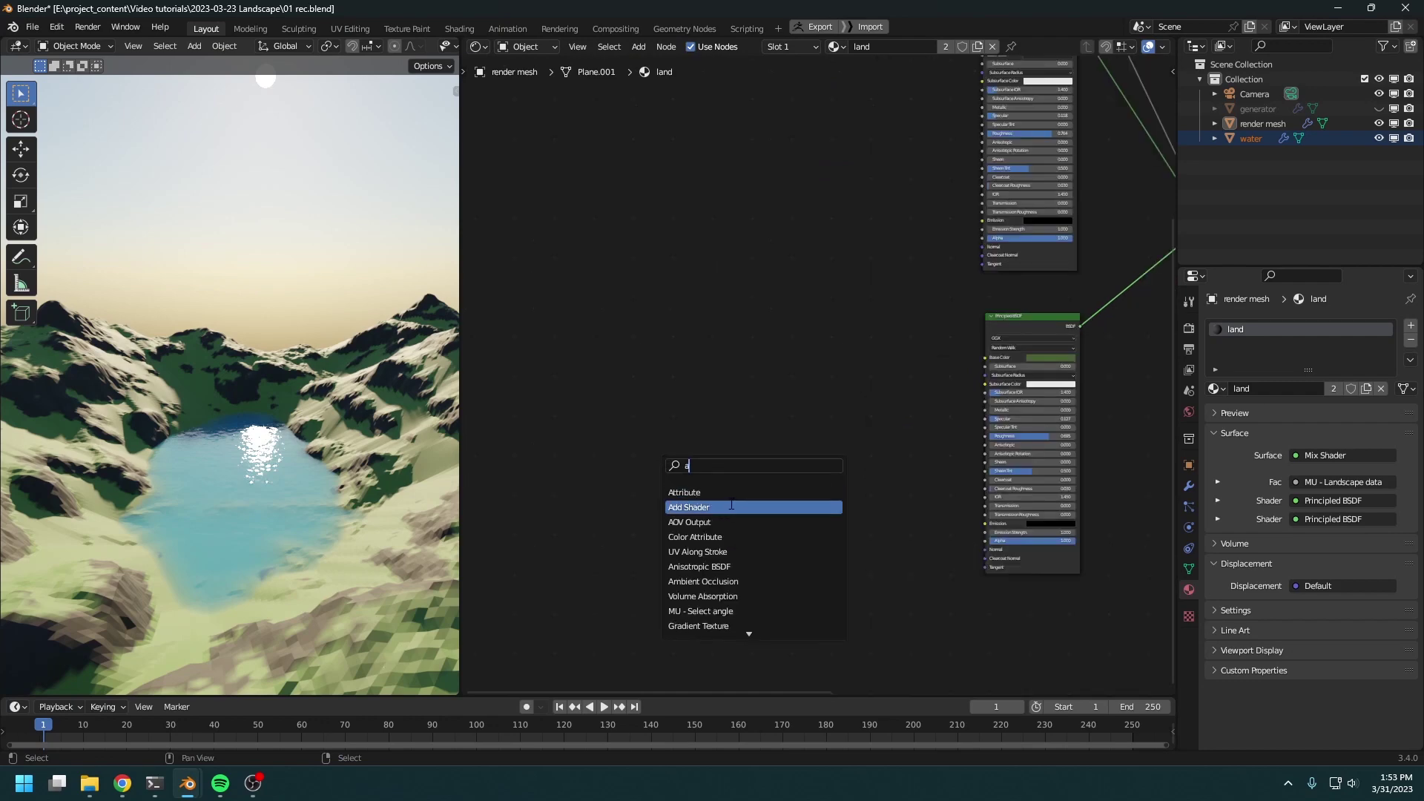
pyautogui.write('dat')
pyautogui.click(717, 507)
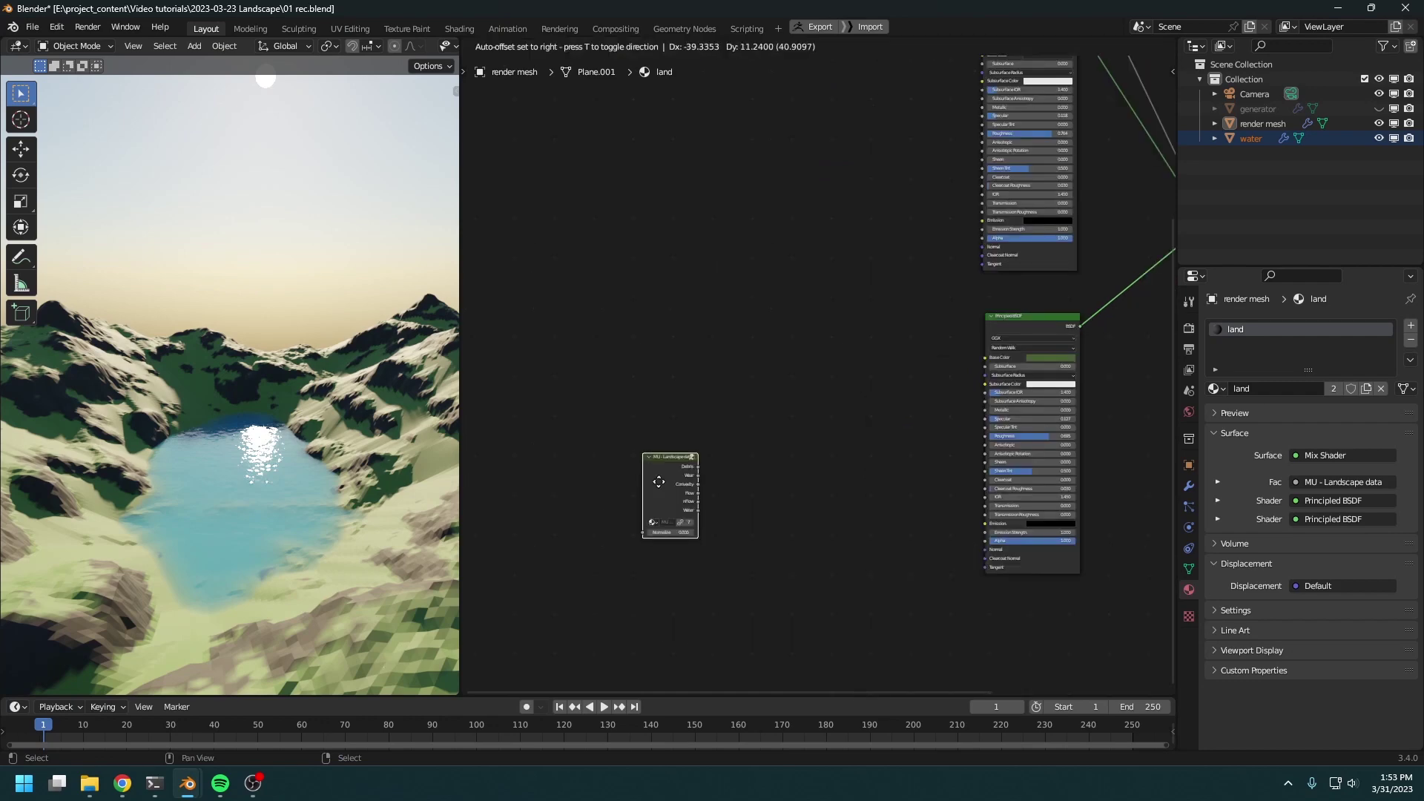
pyautogui.click(703, 496)
# Preview the new landscape data node's Debris output on the terrain and set its Normalize to 1
pyautogui.keyDown('ctrl'); pyautogui.keyDown('shift'); pyautogui.click(691, 443); pyautogui.keyUp('shift'); pyautogui.keyUp('ctrl')
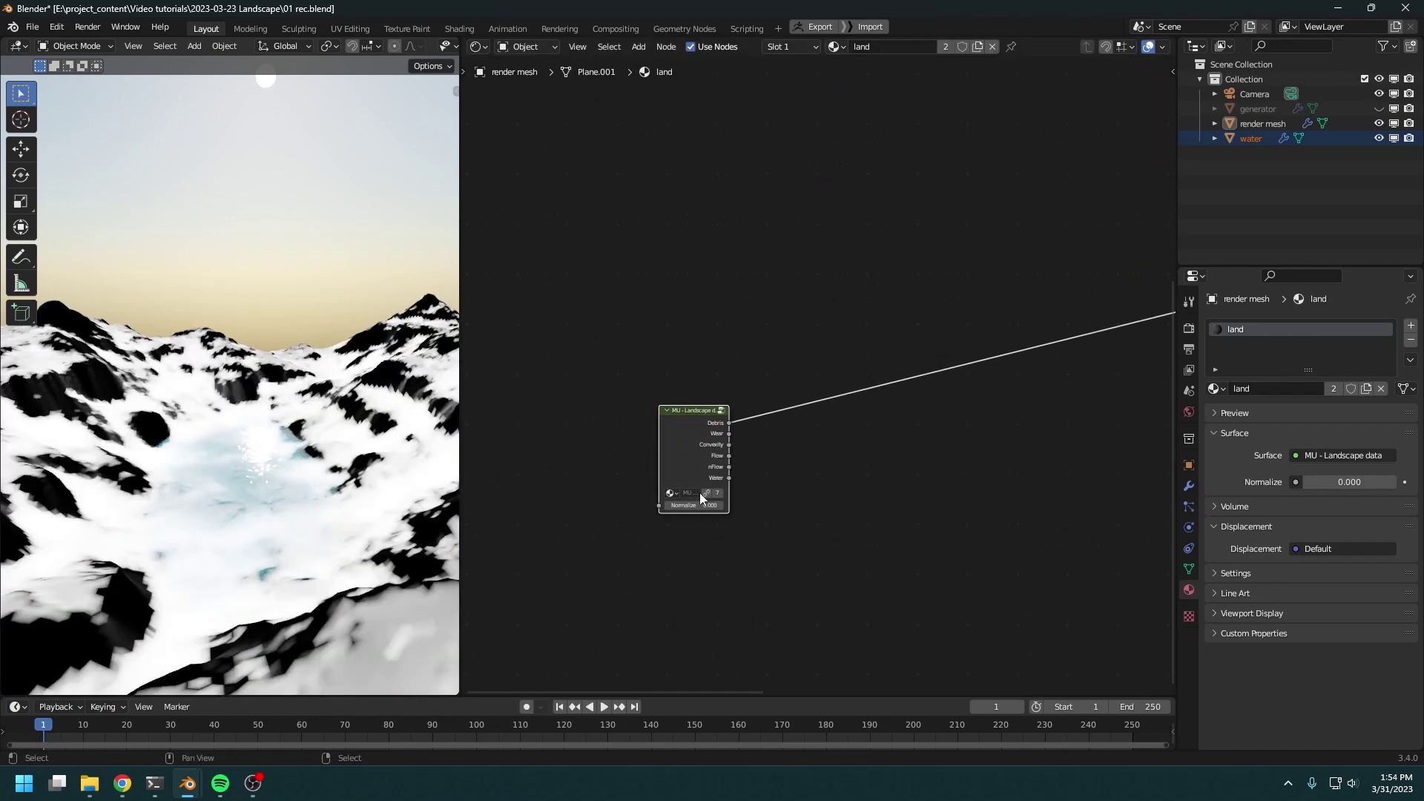
pyautogui.moveTo(693, 505); pyautogui.dragTo(723, 505)
pyautogui.moveTo(292, 414); pyautogui.dragTo(300, 479, button='middle')
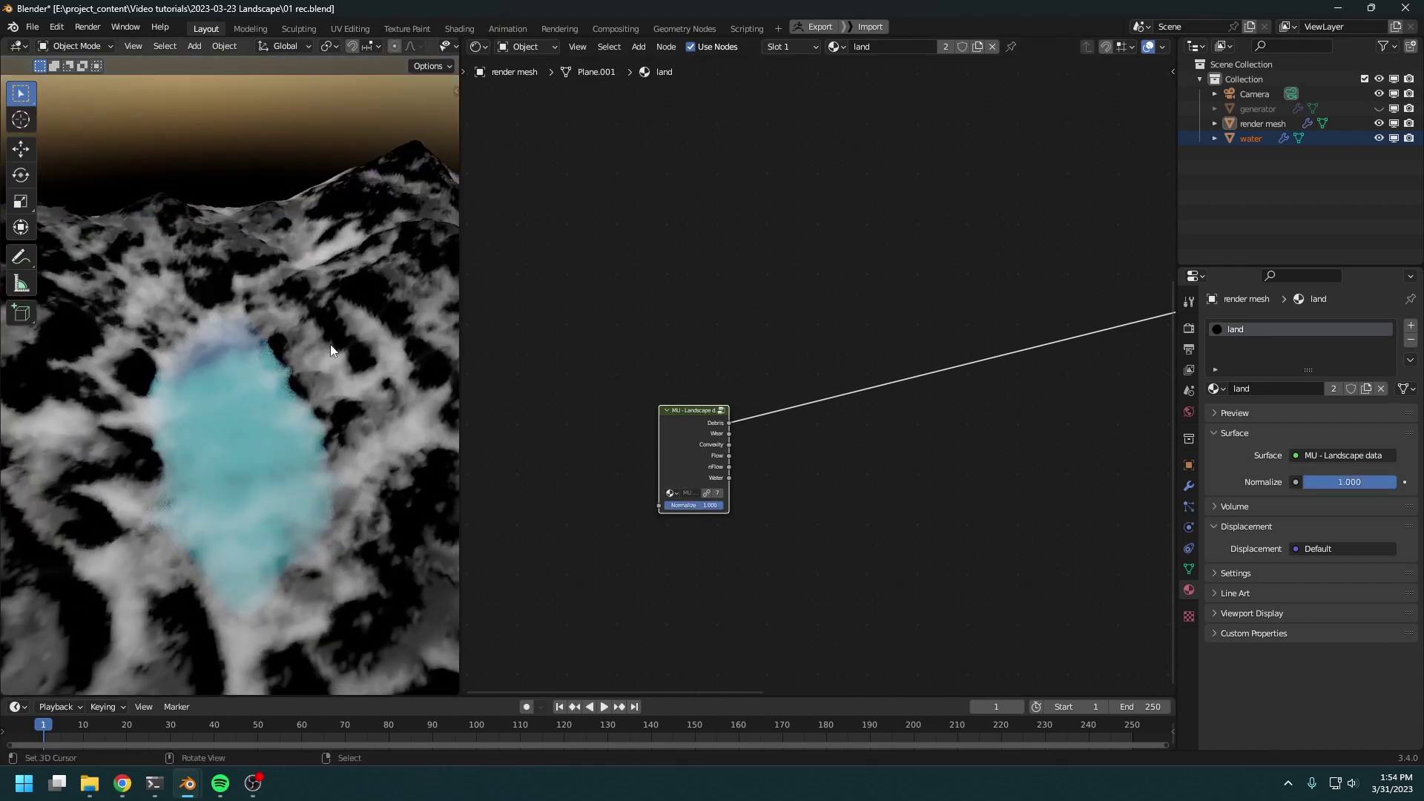
pyautogui.scroll(2, 824, 455)
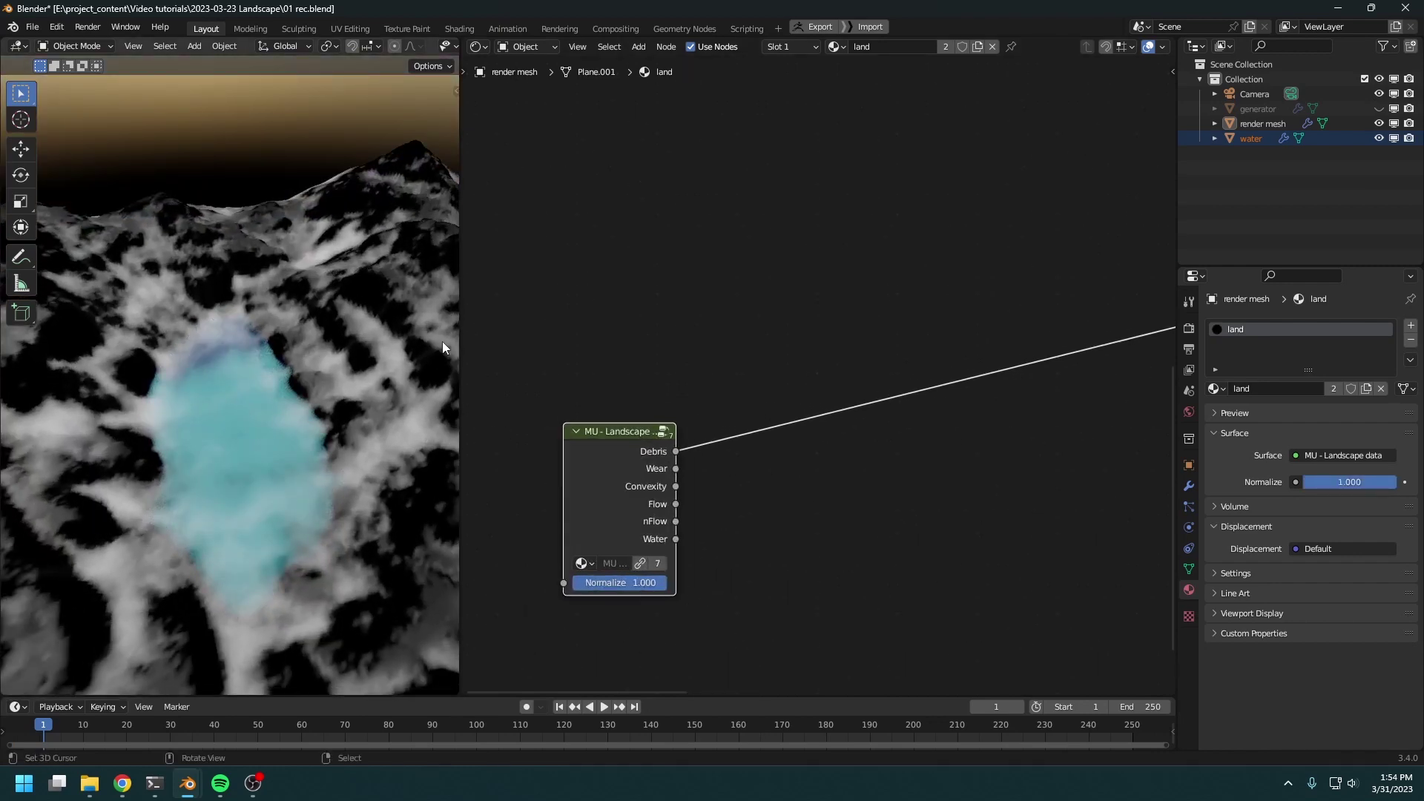
# Add an MC - 4 color mix node, connect Debris to its Map input, and space it away from the landscape data node
pyautogui.hotkey('shift', 'a')
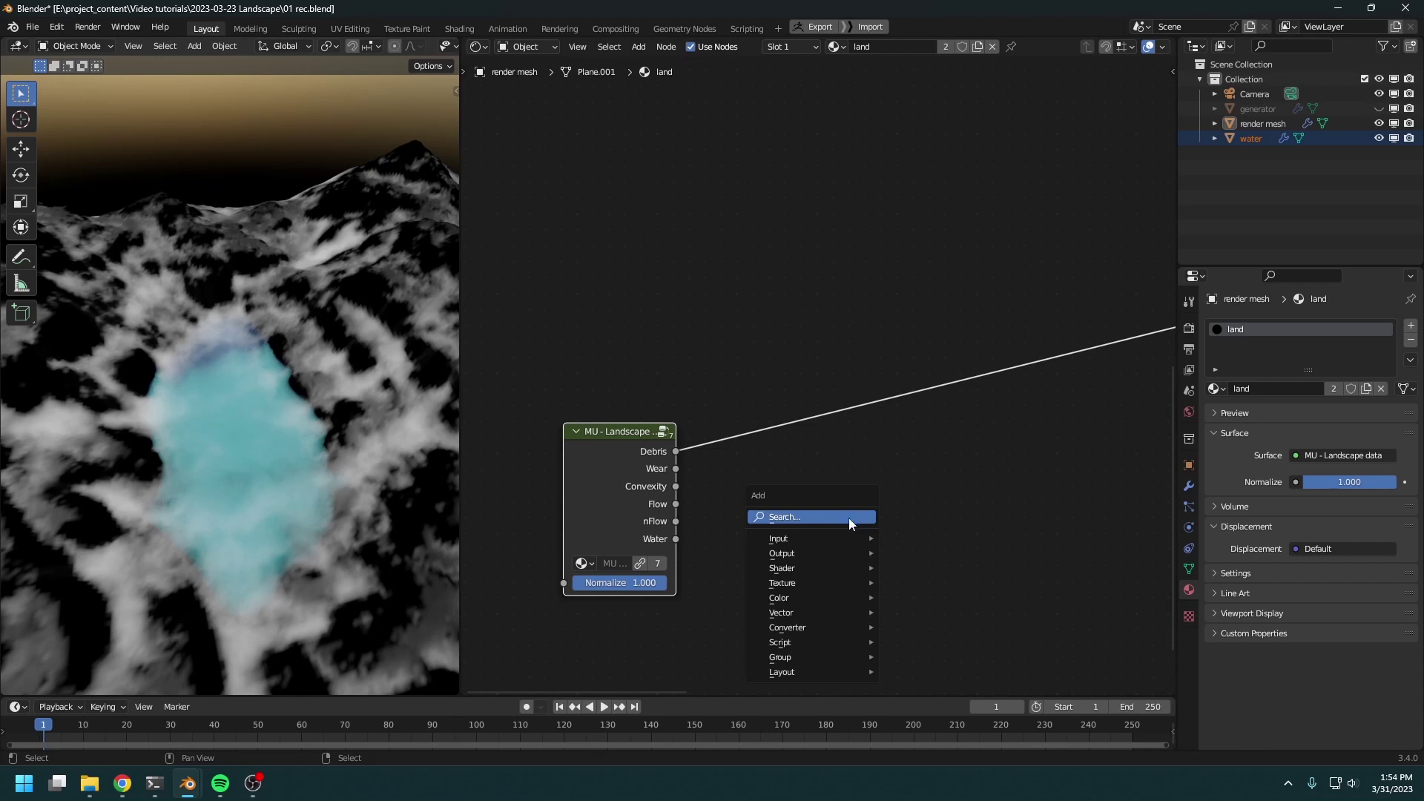
pyautogui.click(849, 517)
pyautogui.write('4')
pyautogui.click(898, 543)
pyautogui.click(862, 387)
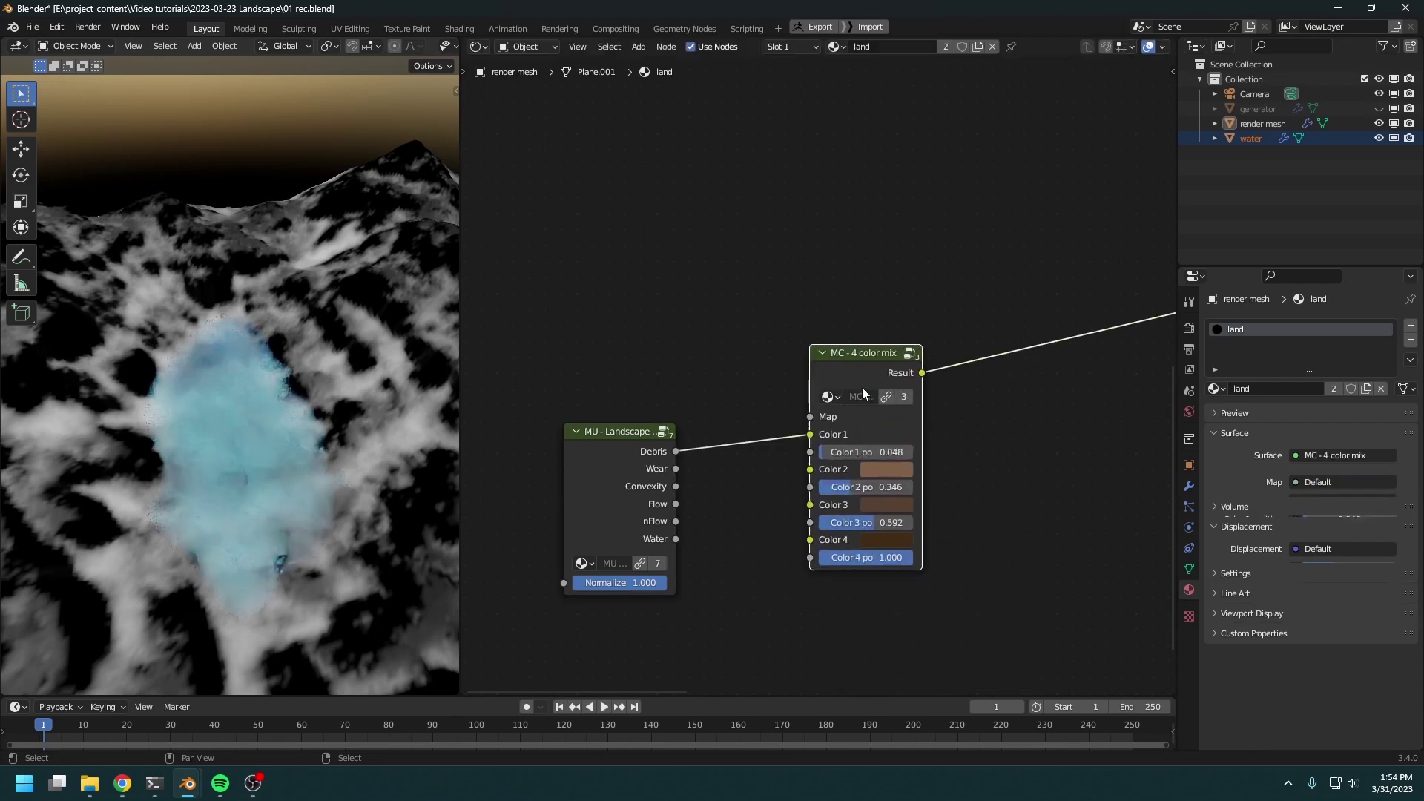
pyautogui.moveTo(619, 508); pyautogui.dragTo(589, 437)
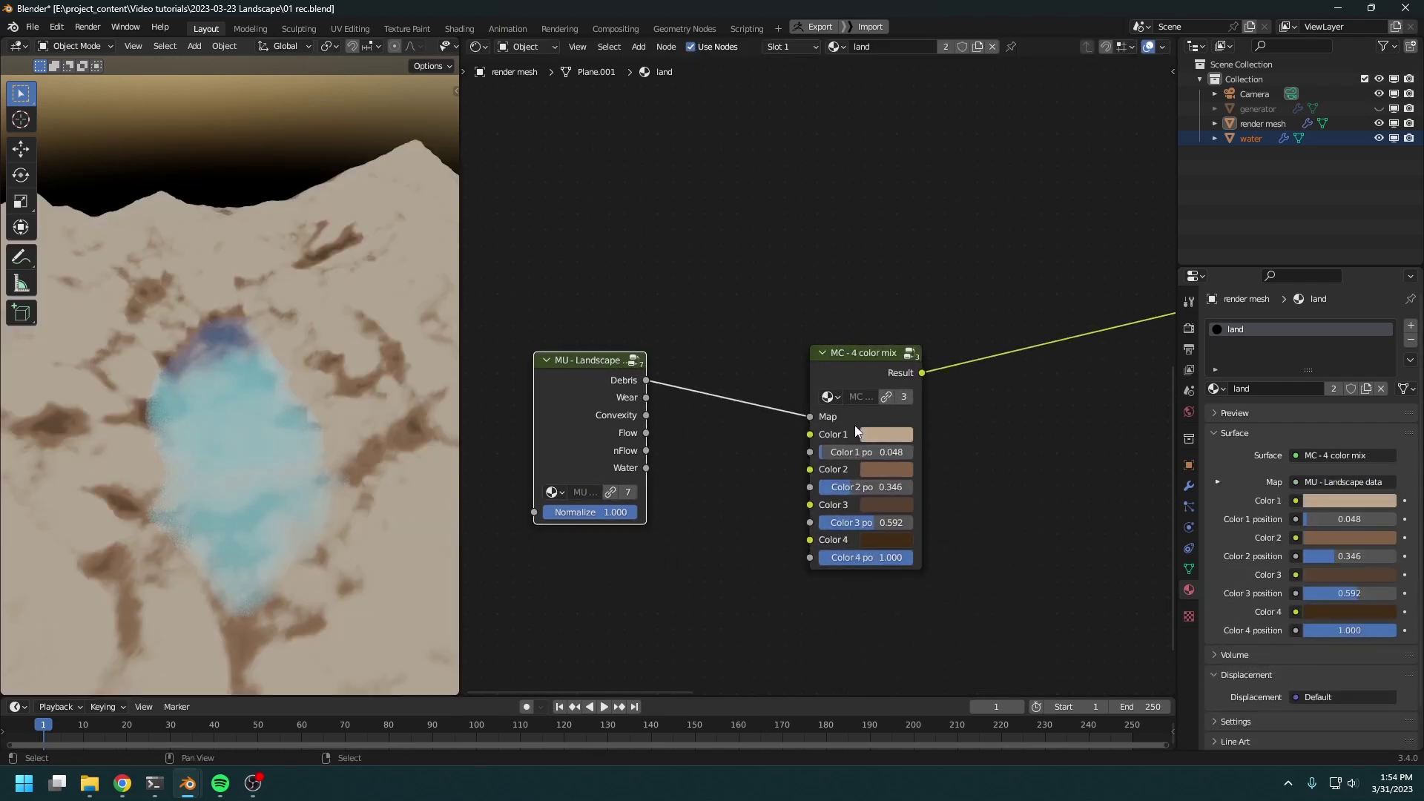
pyautogui.moveTo(855, 425); pyautogui.dragTo(855, 452)
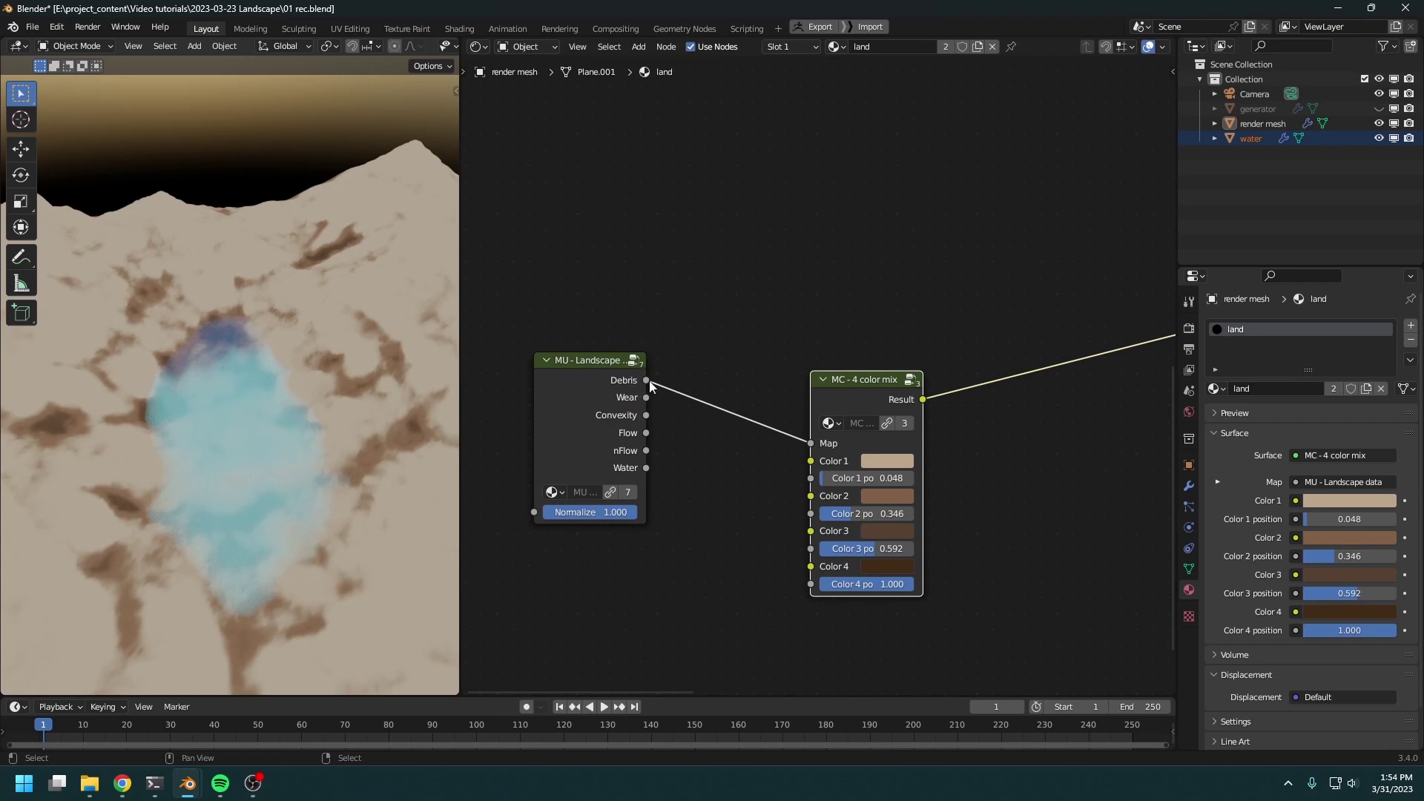
pyautogui.moveTo(847, 394); pyautogui.dragTo(1007, 366)
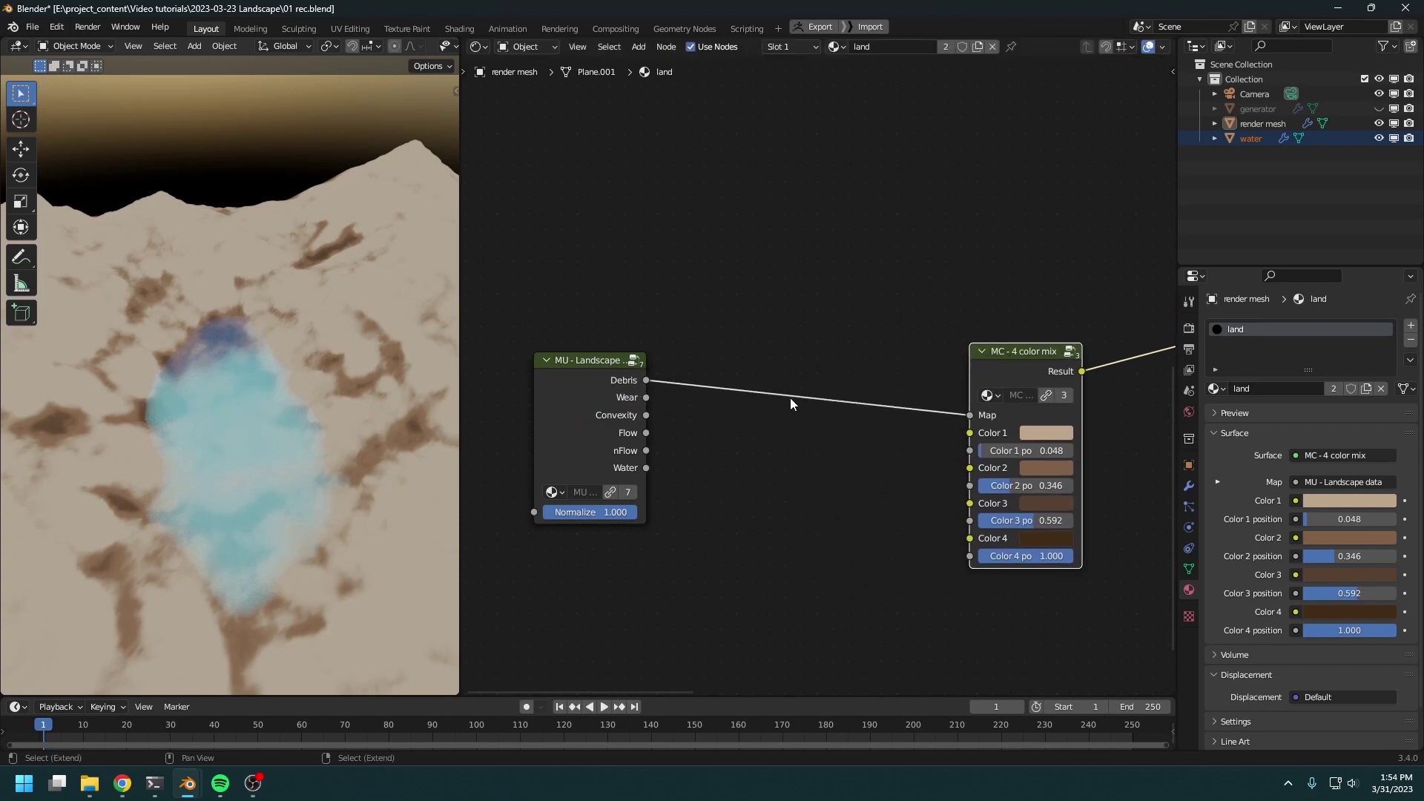
# Change the MC - 4 color mix node's Color 1 to a less saturated beige and Color 2 to a medium green
pyautogui.hotkey('shift', 'a')
pyautogui.moveTo(957, 491); pyautogui.dragTo(836, 483, button='middle')
pyautogui.click(927, 425)
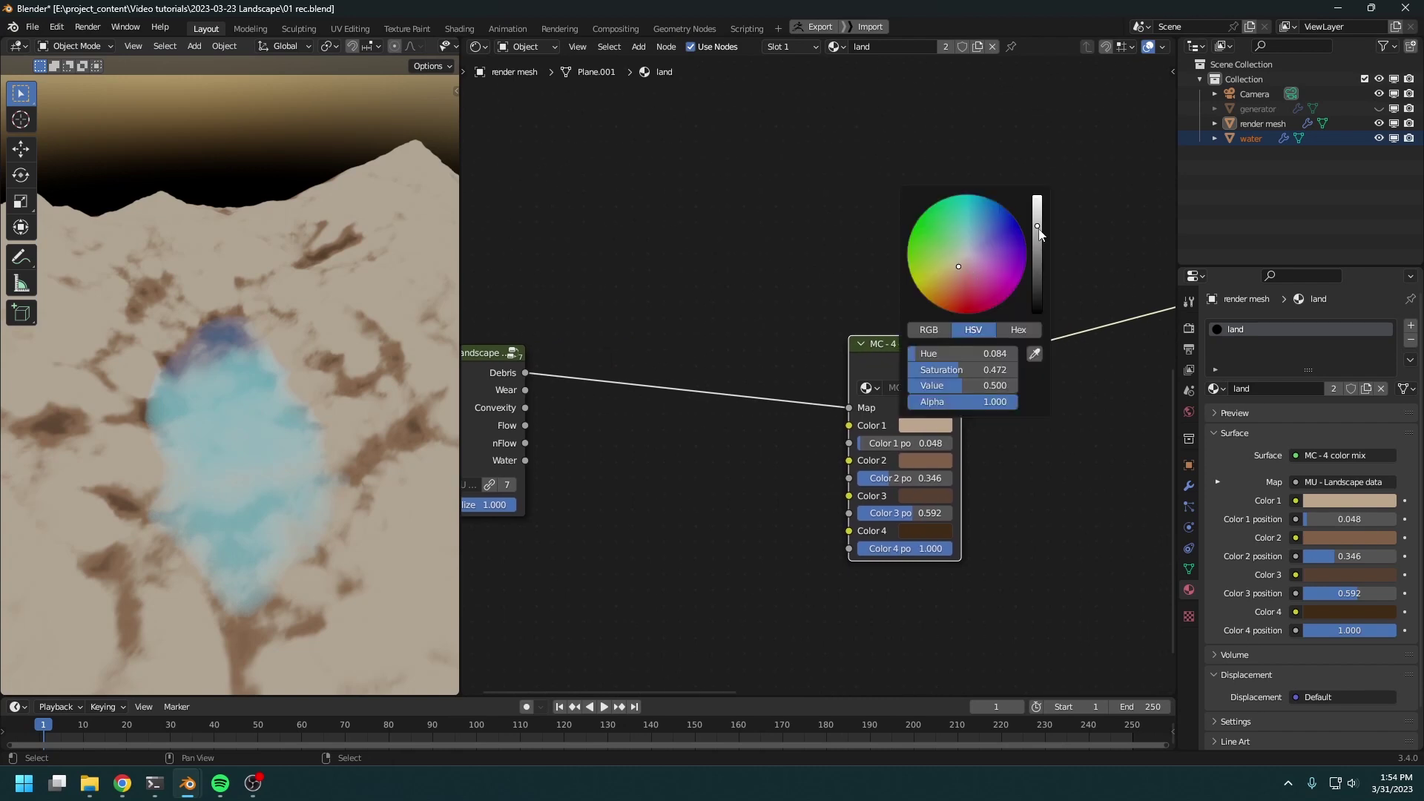
pyautogui.scroll(-2, 971, 269)
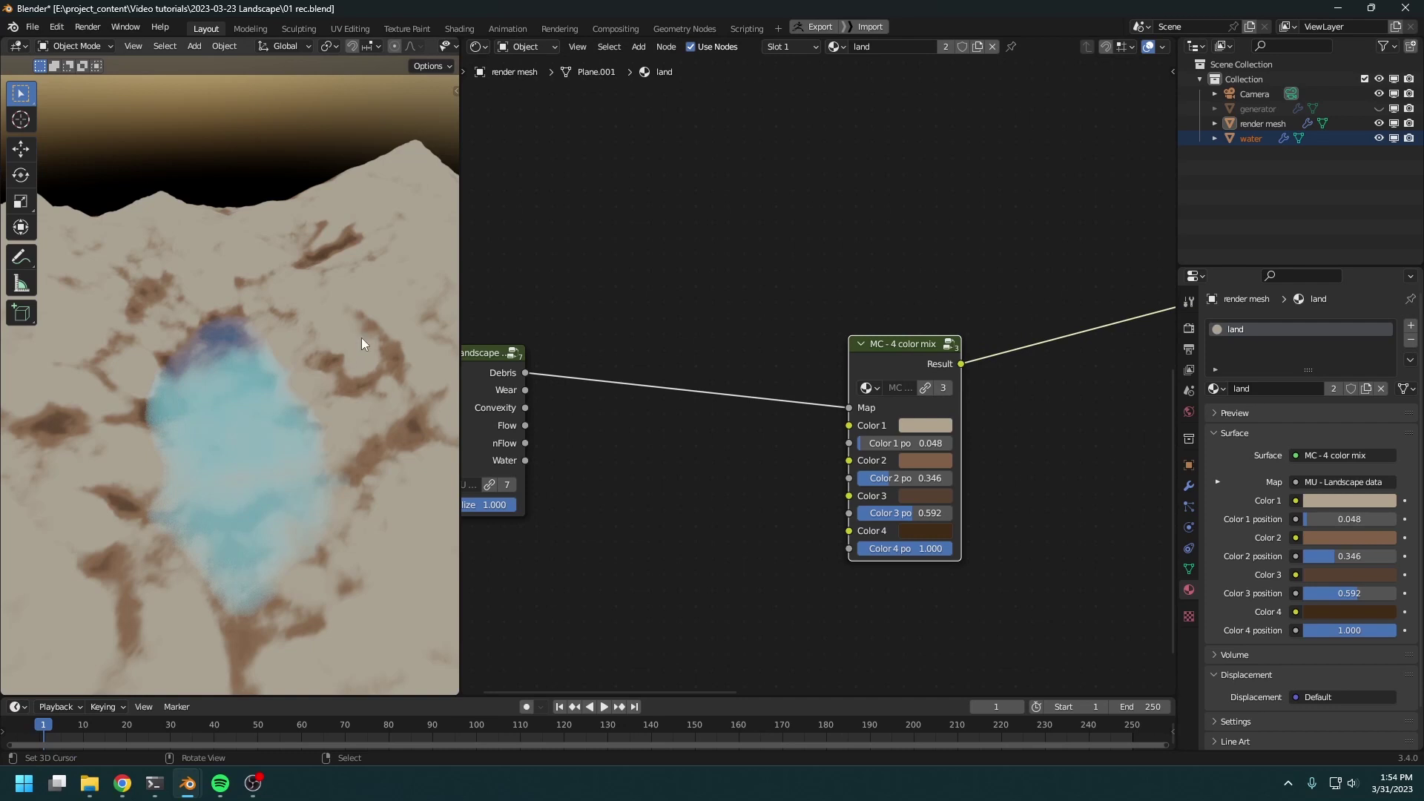
pyautogui.moveTo(1022, 558); pyautogui.dragTo(982, 522, button='middle')
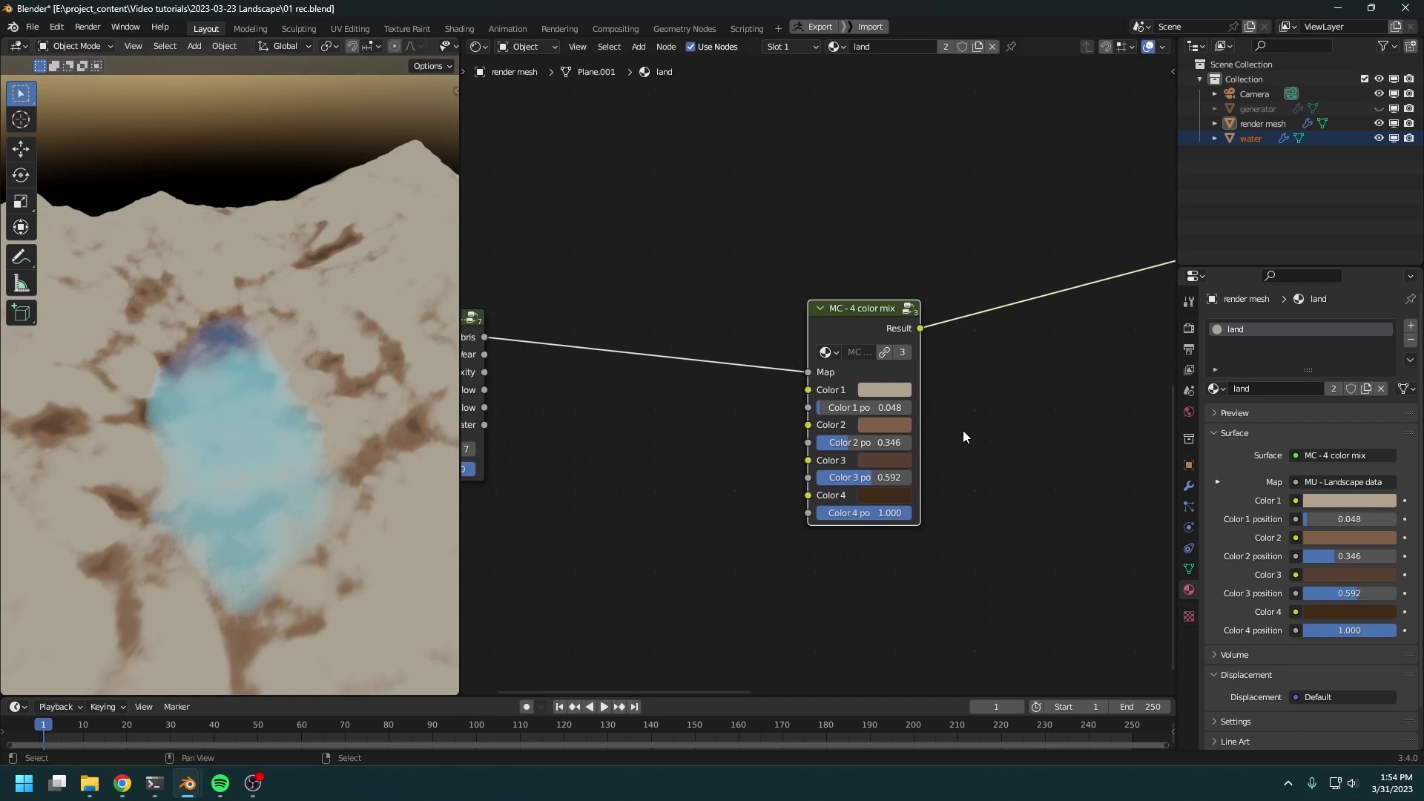
pyautogui.click(873, 424)
pyautogui.moveTo(908, 265); pyautogui.dragTo(893, 256)
pyautogui.moveTo(1007, 269); pyautogui.dragTo(924, 271)
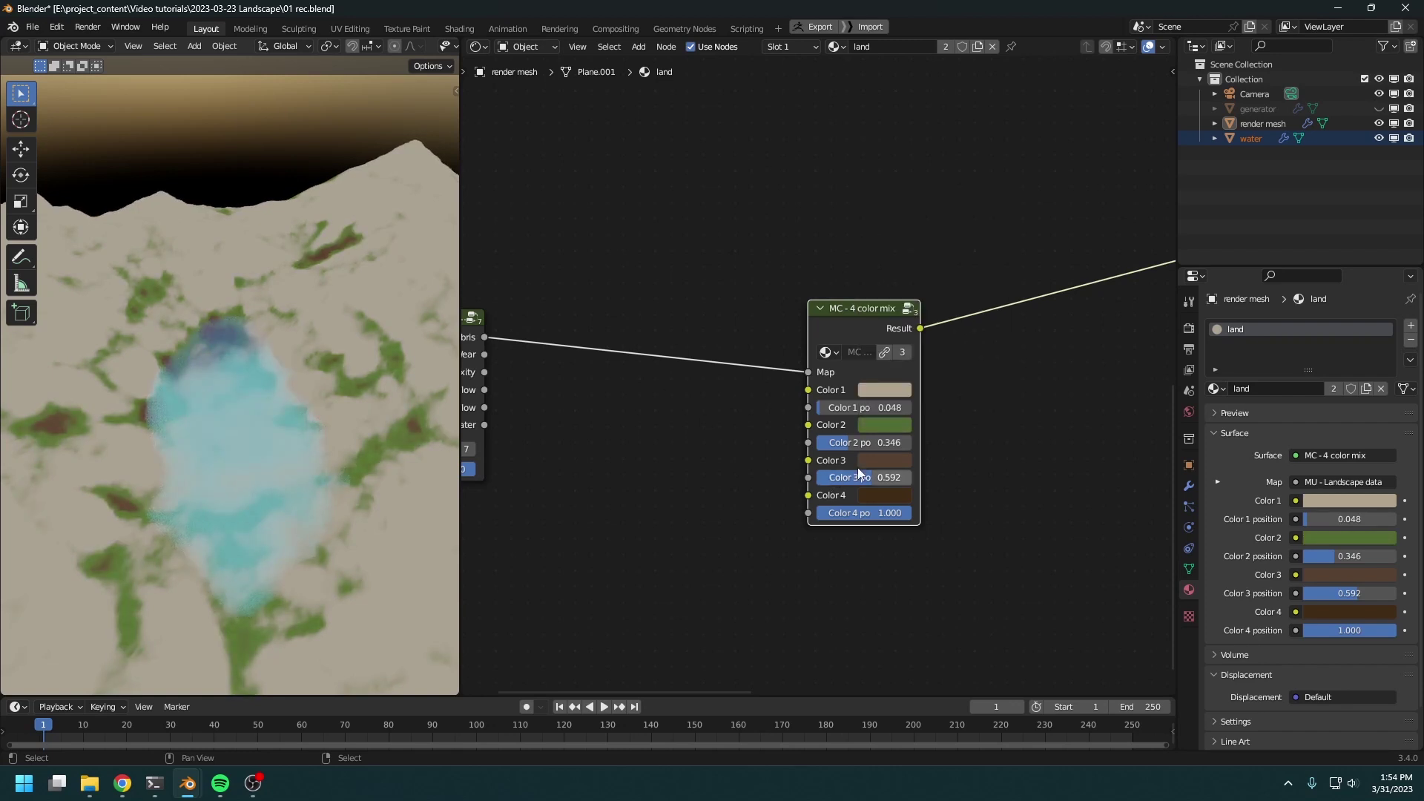
# Set Color 3 to a dark green with hue 0.299, saturation 0.887 and value 0.062, and Color 4 to a muted dark brown
pyautogui.click(880, 461)
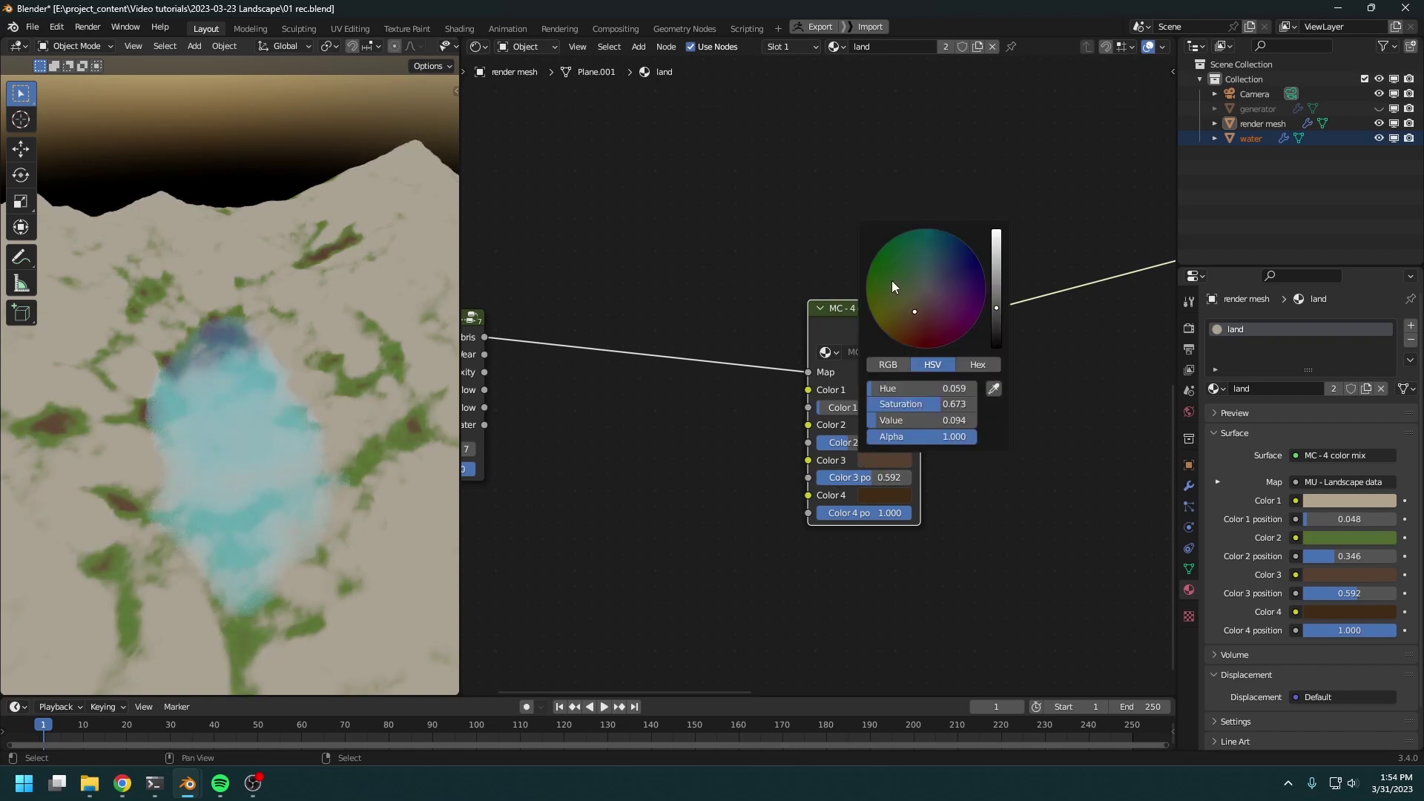
pyautogui.moveTo(892, 282); pyautogui.dragTo(883, 281)
pyautogui.moveTo(996, 307); pyautogui.dragTo(996, 315)
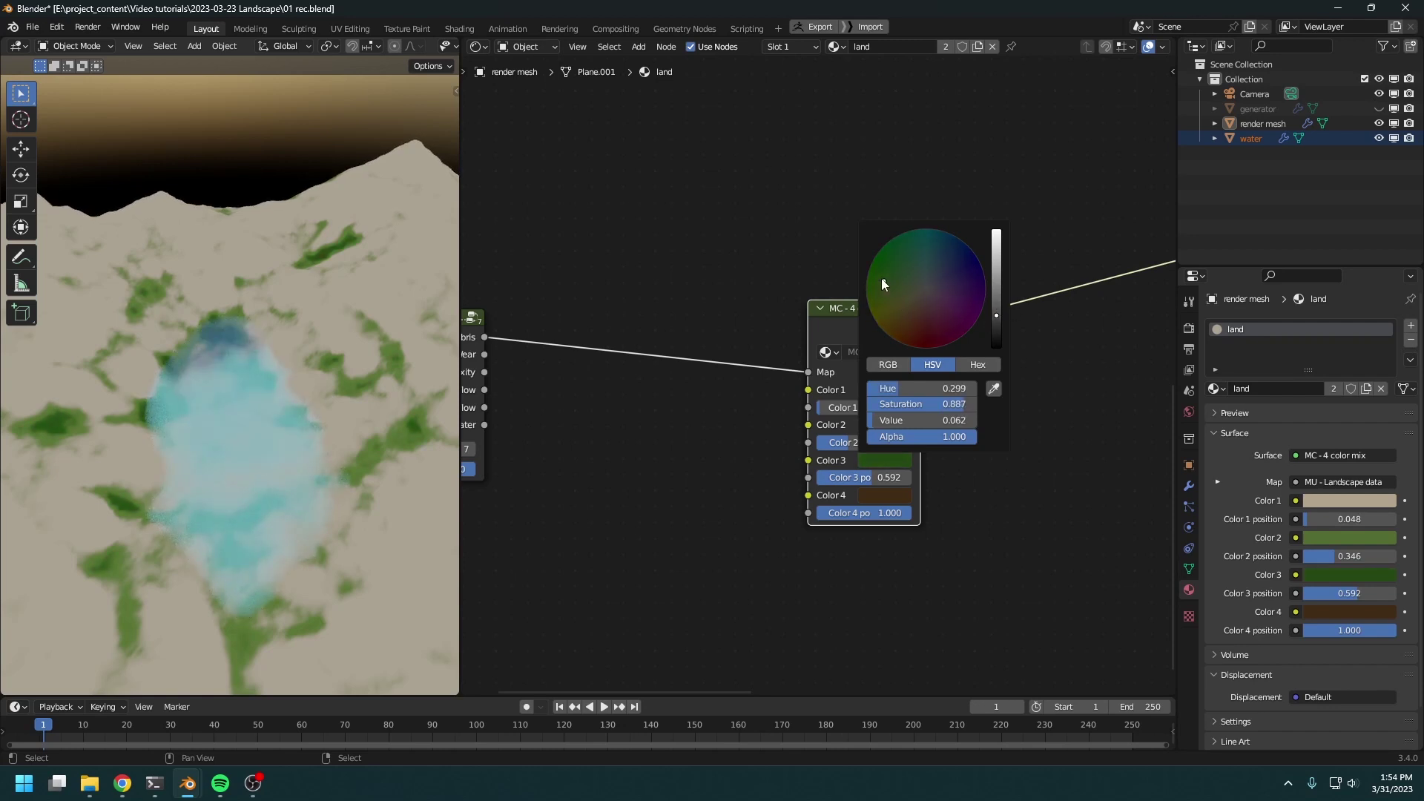
pyautogui.moveTo(420, 381); pyautogui.dragTo(349, 463, button='middle')
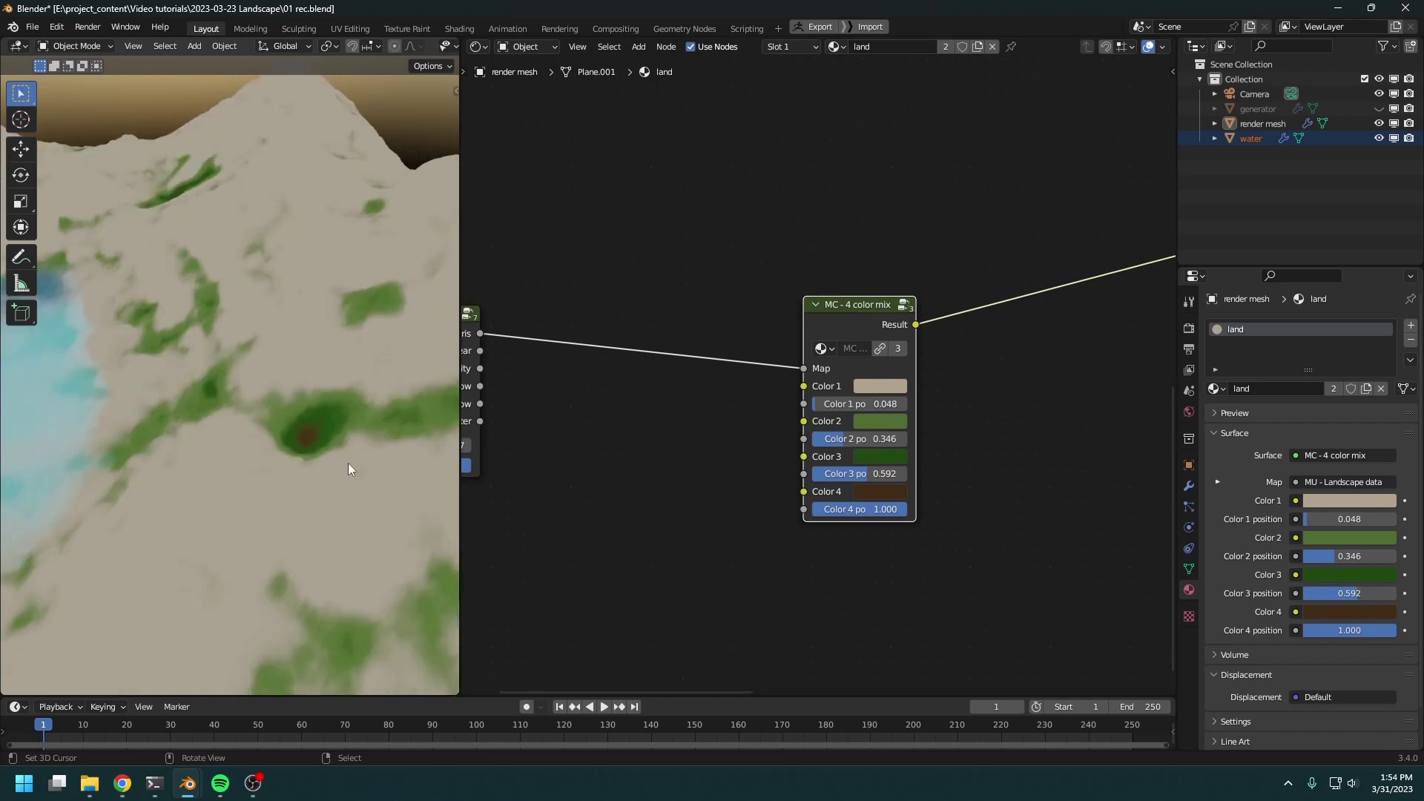
pyautogui.click(880, 491)
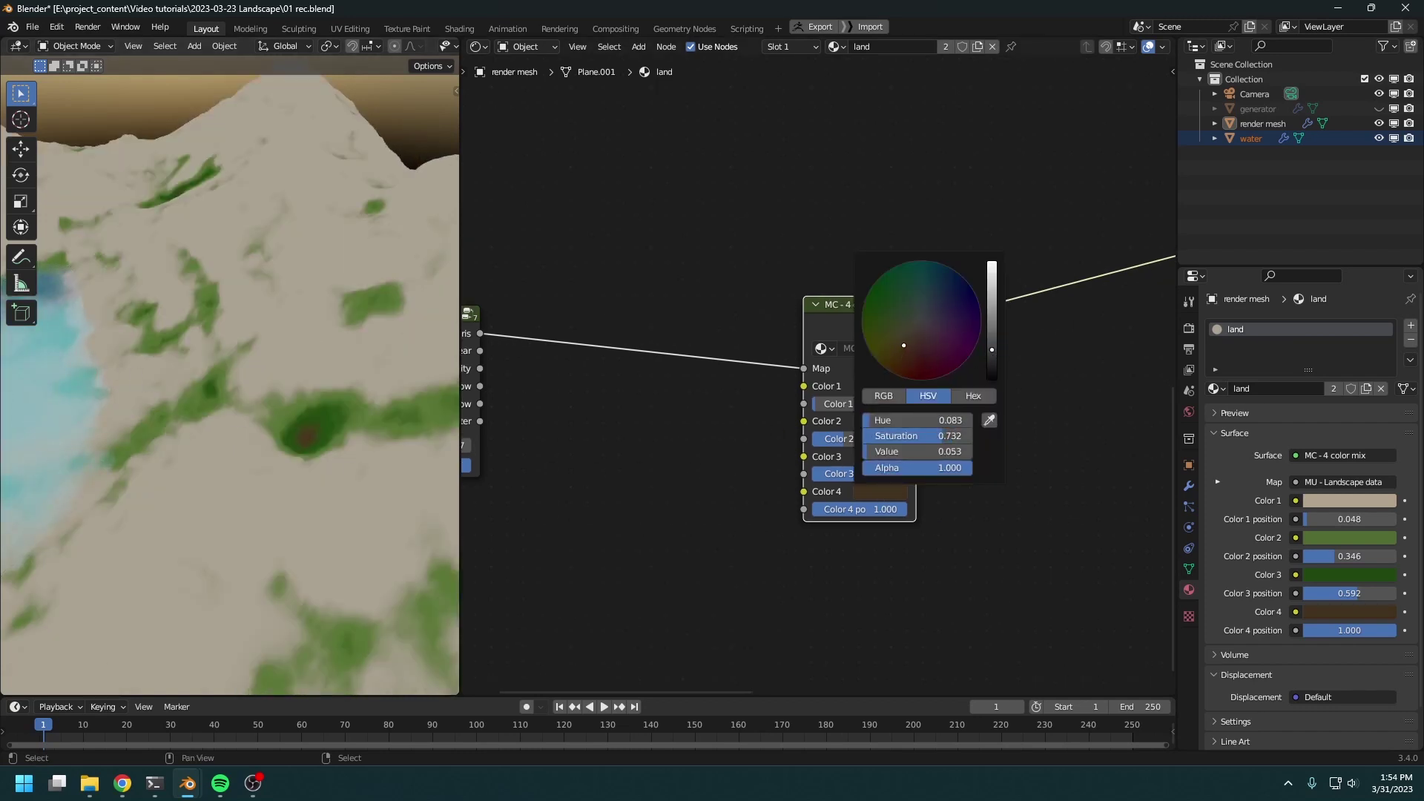
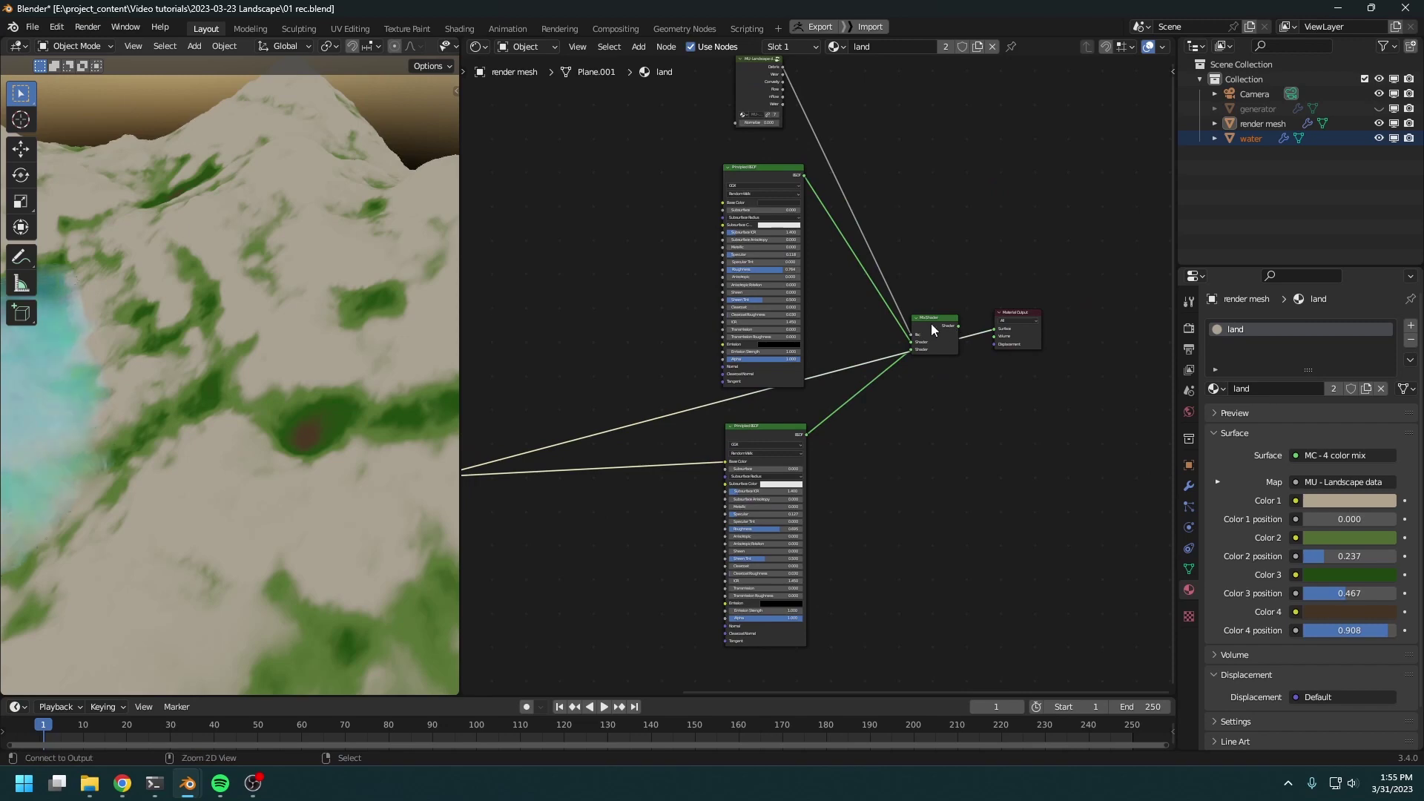
# Preview the Mix Shader on the terrain and examine the blended land colors around the lakeshore
pyautogui.keyDown('ctrl'); pyautogui.keyDown('shift'); pyautogui.click(941, 331); pyautogui.keyUp('shift'); pyautogui.keyUp('ctrl')
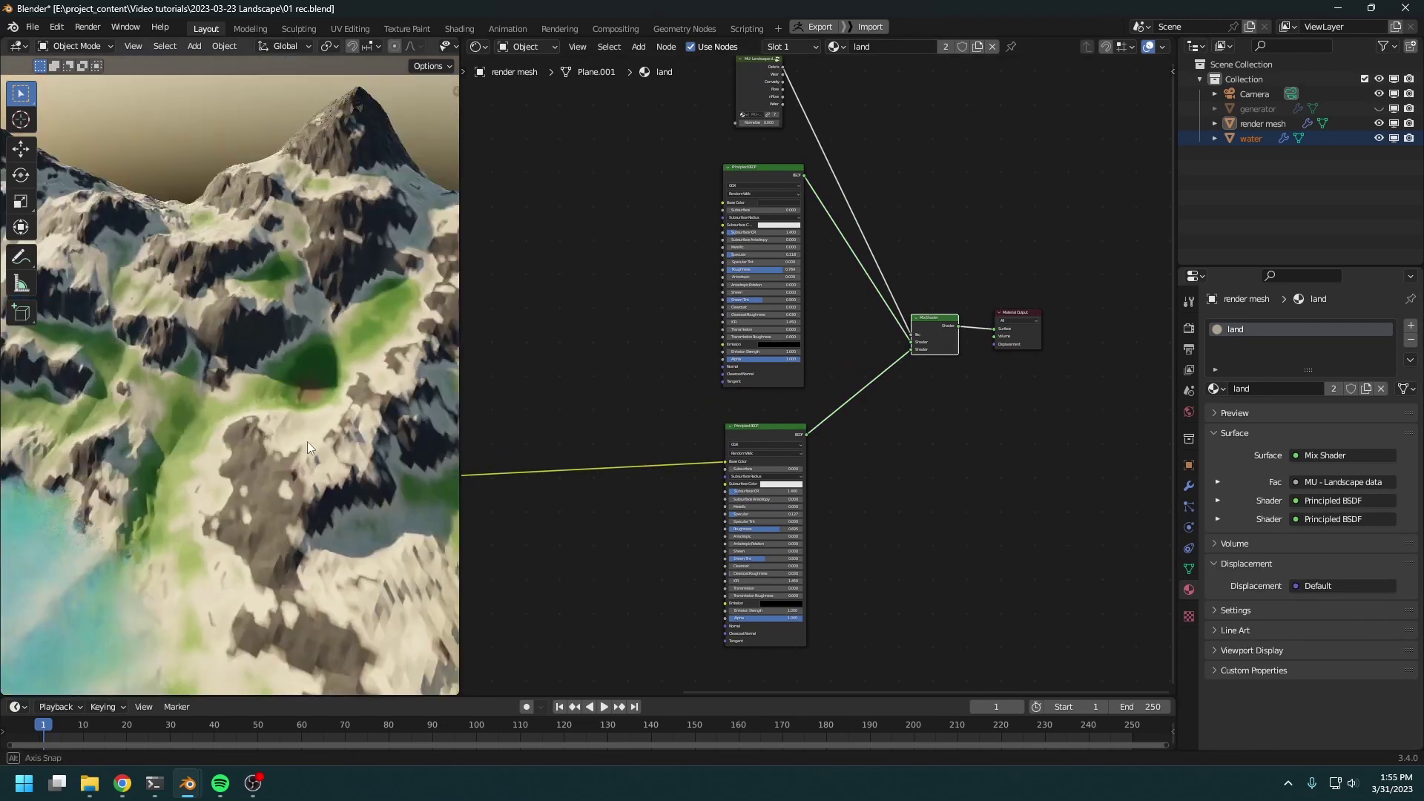
pyautogui.scroll(-3, 323, 420)
pyautogui.moveTo(307, 442); pyautogui.dragTo(210, 505, button='middle')
pyautogui.scroll(5, 211, 549)
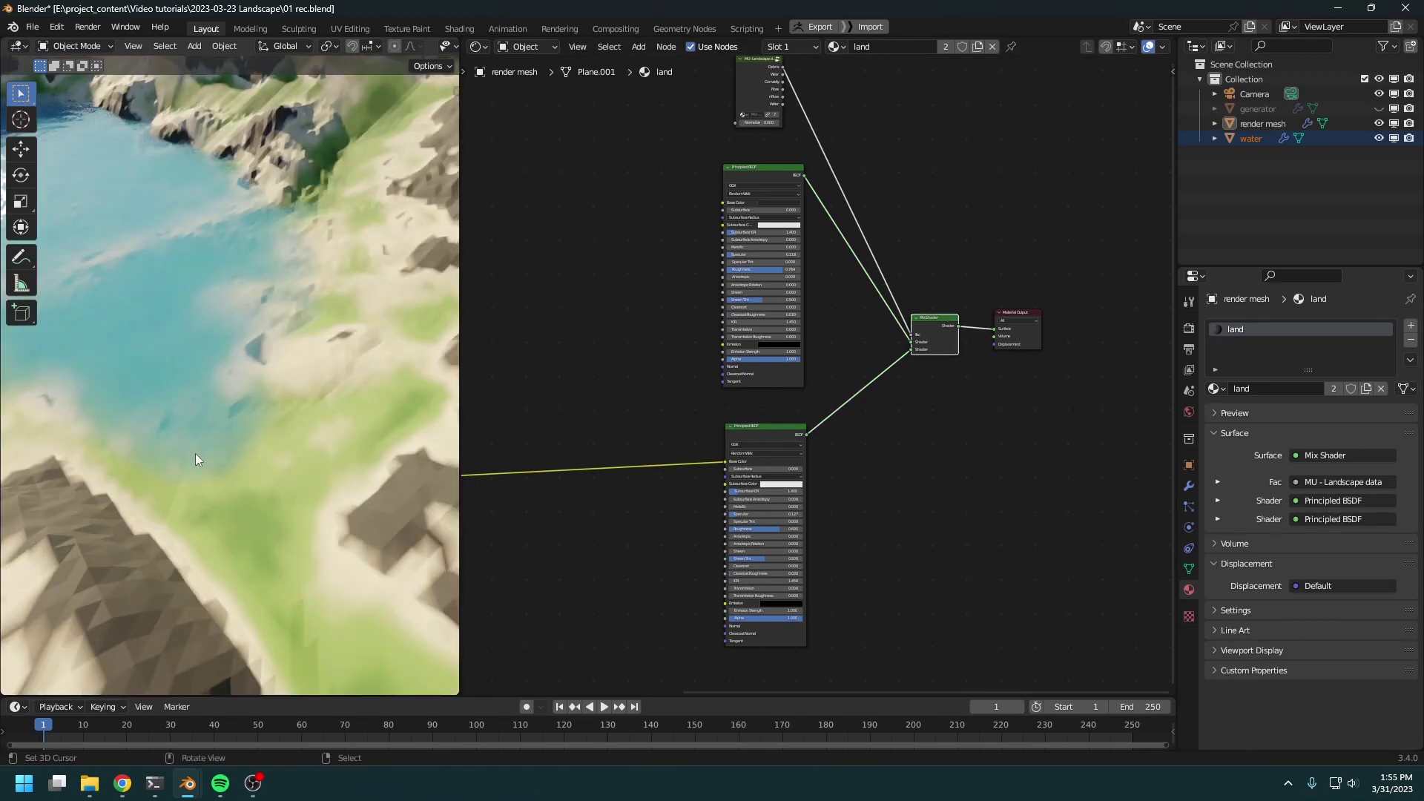
pyautogui.moveTo(195, 453); pyautogui.dragTo(215, 372, button='middle')
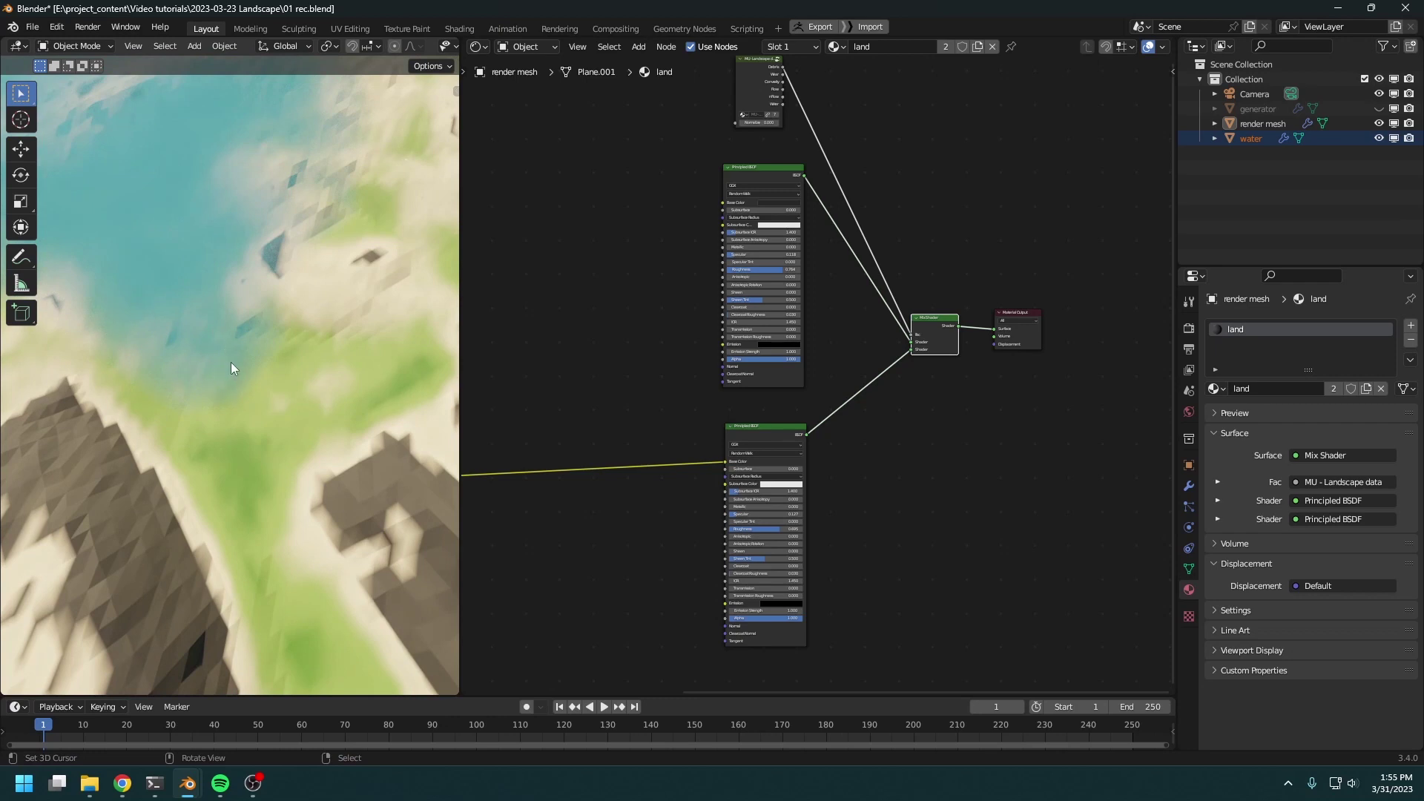
pyautogui.moveTo(191, 367); pyautogui.dragTo(205, 360, button='middle')
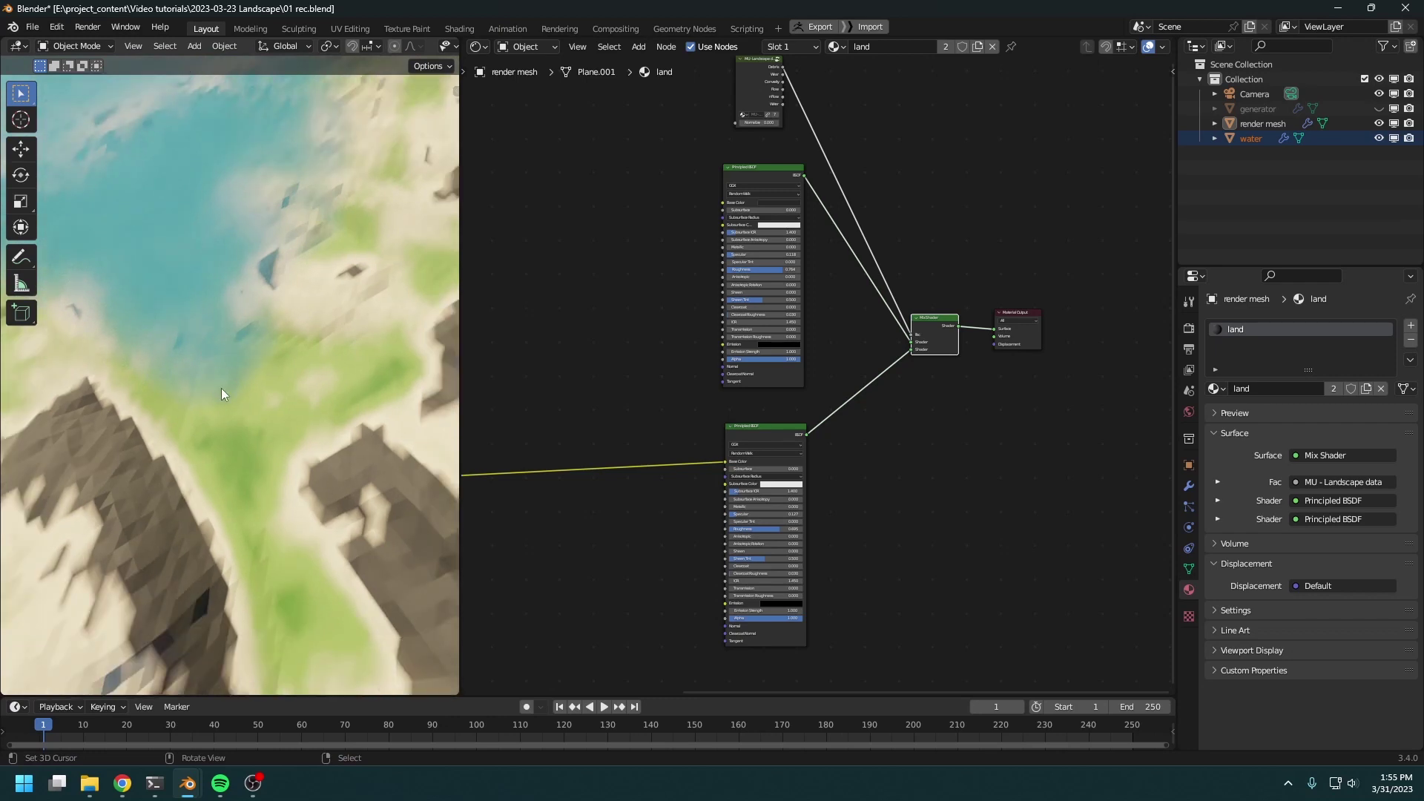
# Add an Attribute node above the landscape data nodes, name its attribute shore, and preview its Fac output on the terrain
pyautogui.scroll(-3, 767, 526)
pyautogui.moveTo(755, 539); pyautogui.dragTo(935, 478, button='middle')
pyautogui.scroll(6, 835, 531)
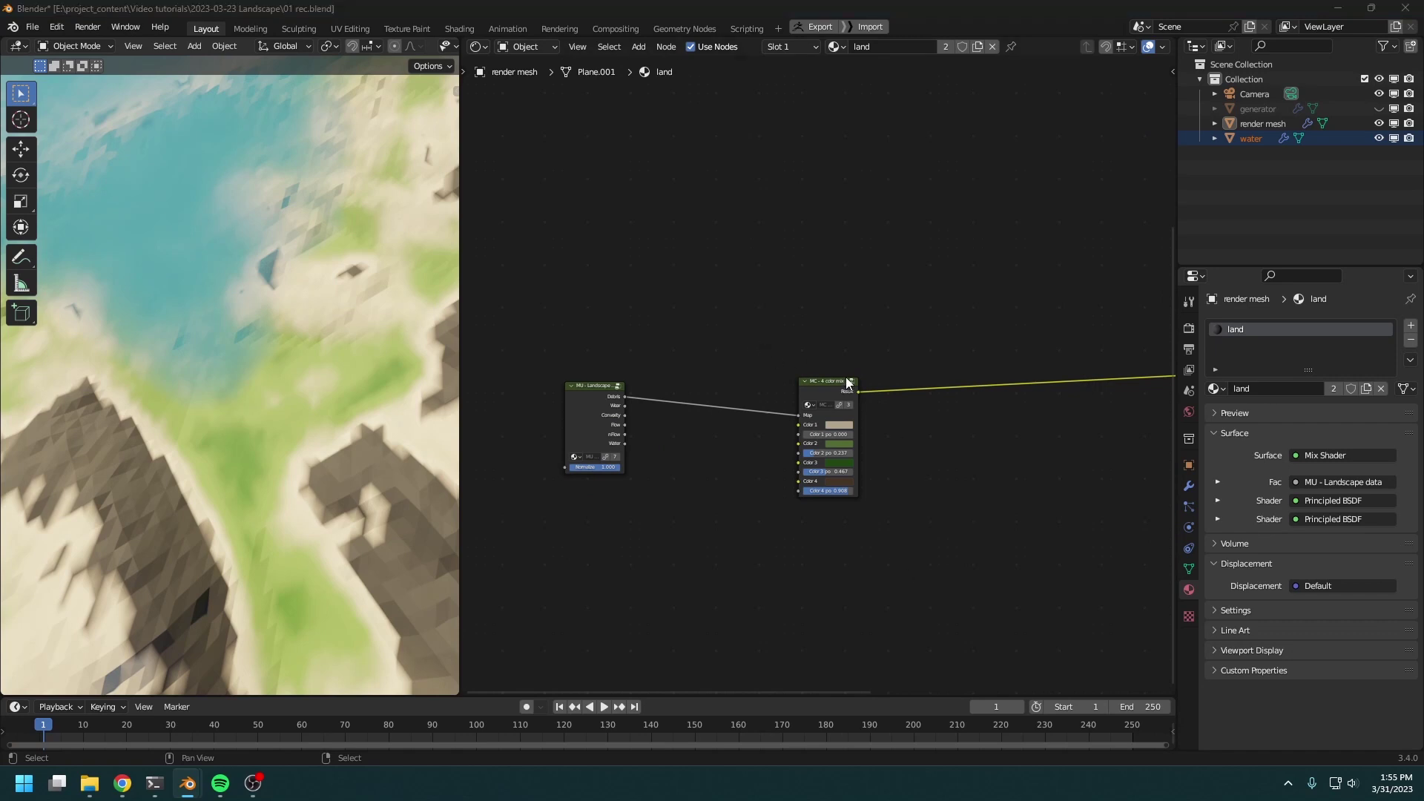
pyautogui.hotkey('shift', 'a')
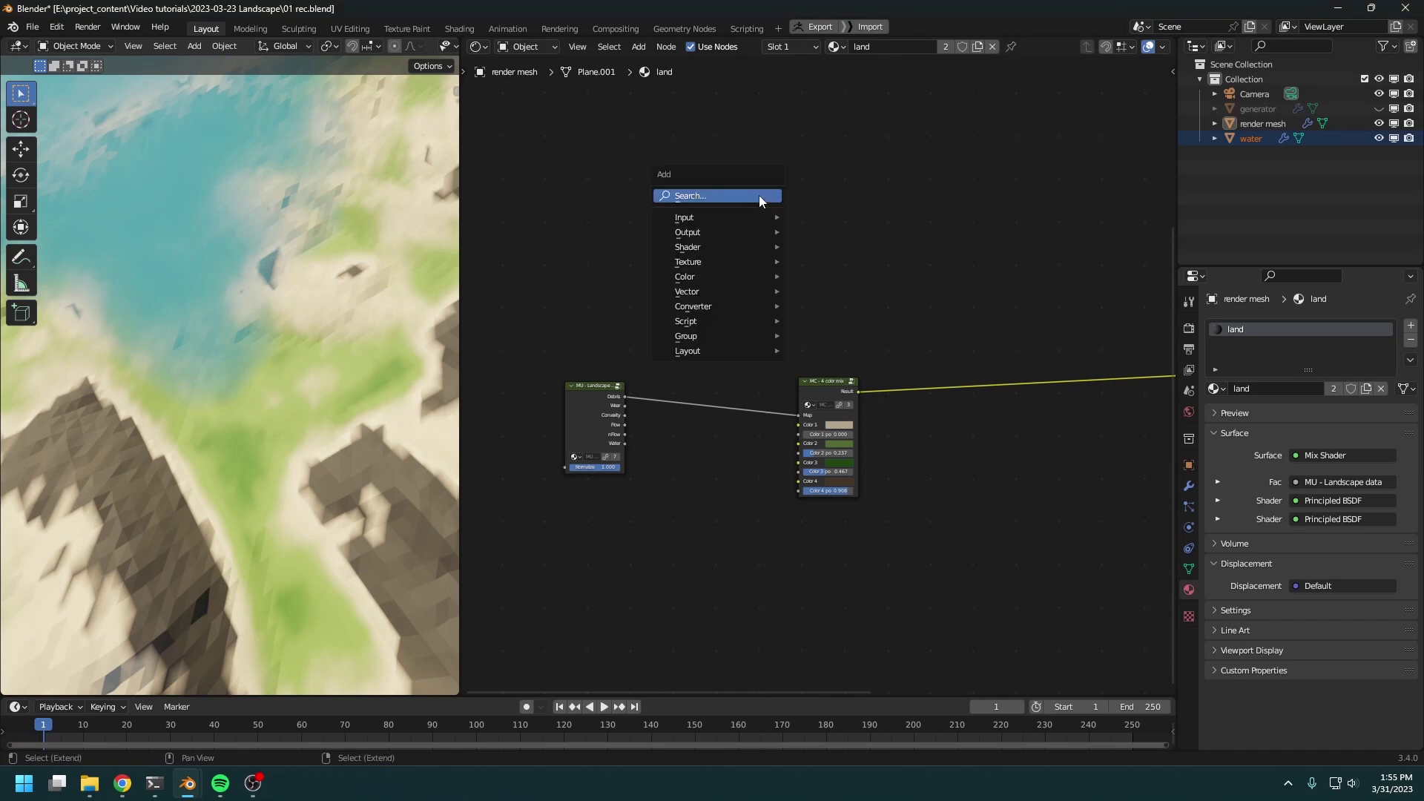
pyautogui.moveTo(719, 216)
pyautogui.click(841, 253)
pyautogui.click(636, 213)
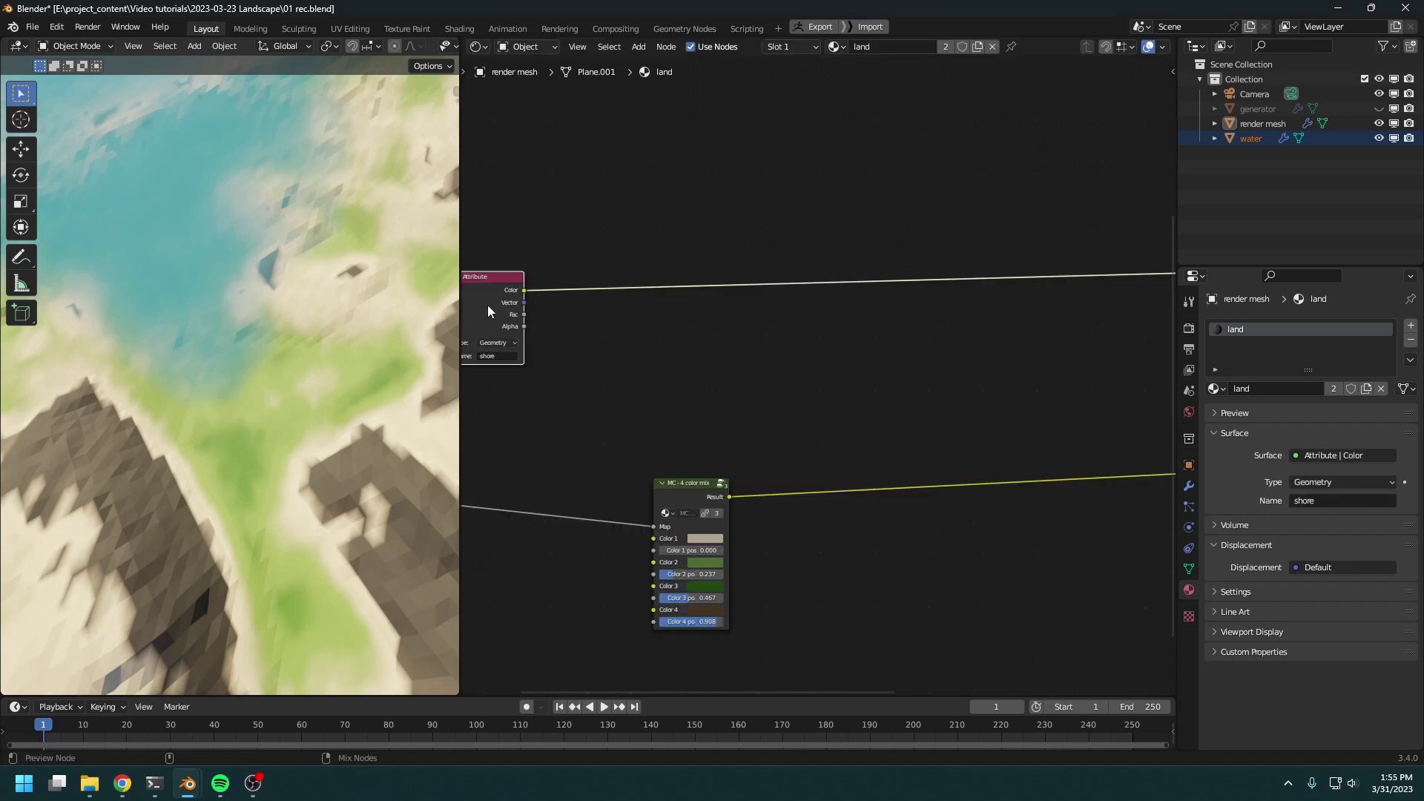
pyautogui.keyDown('ctrl'); pyautogui.keyDown('shift'); pyautogui.click(488, 304); pyautogui.keyUp('shift'); pyautogui.keyUp('ctrl')
pyautogui.keyDown('ctrl'); pyautogui.keyDown('shift'); pyautogui.click(487, 305); pyautogui.keyUp('shift'); pyautogui.keyUp('ctrl')
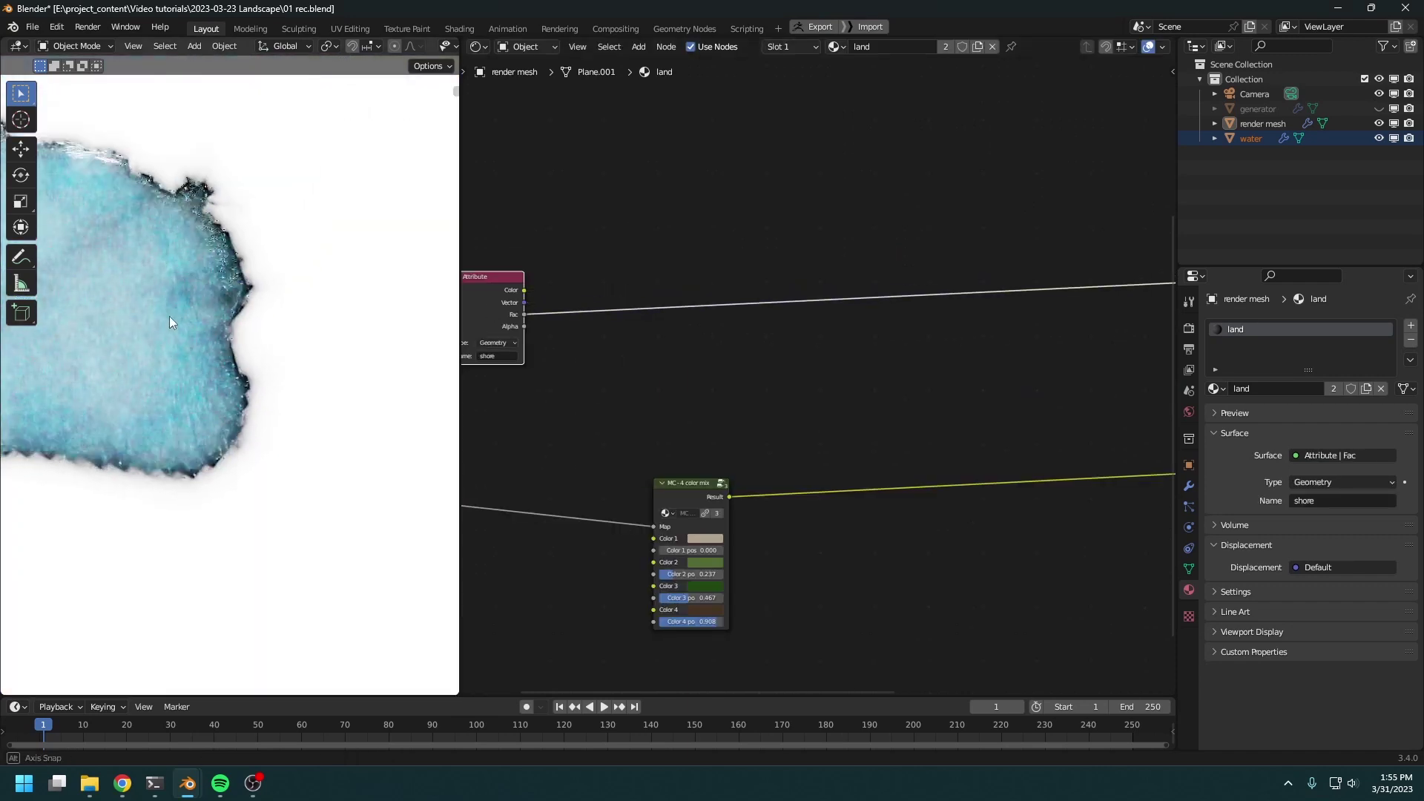
# Insert a Map Range node after the shore attribute's Fac output and set its From Max to 39
pyautogui.moveTo(627, 162); pyautogui.dragTo(725, 186, button='middle')
pyautogui.hotkey('shift', 'a')
pyautogui.moveTo(724, 273)
pyautogui.click(812, 363)
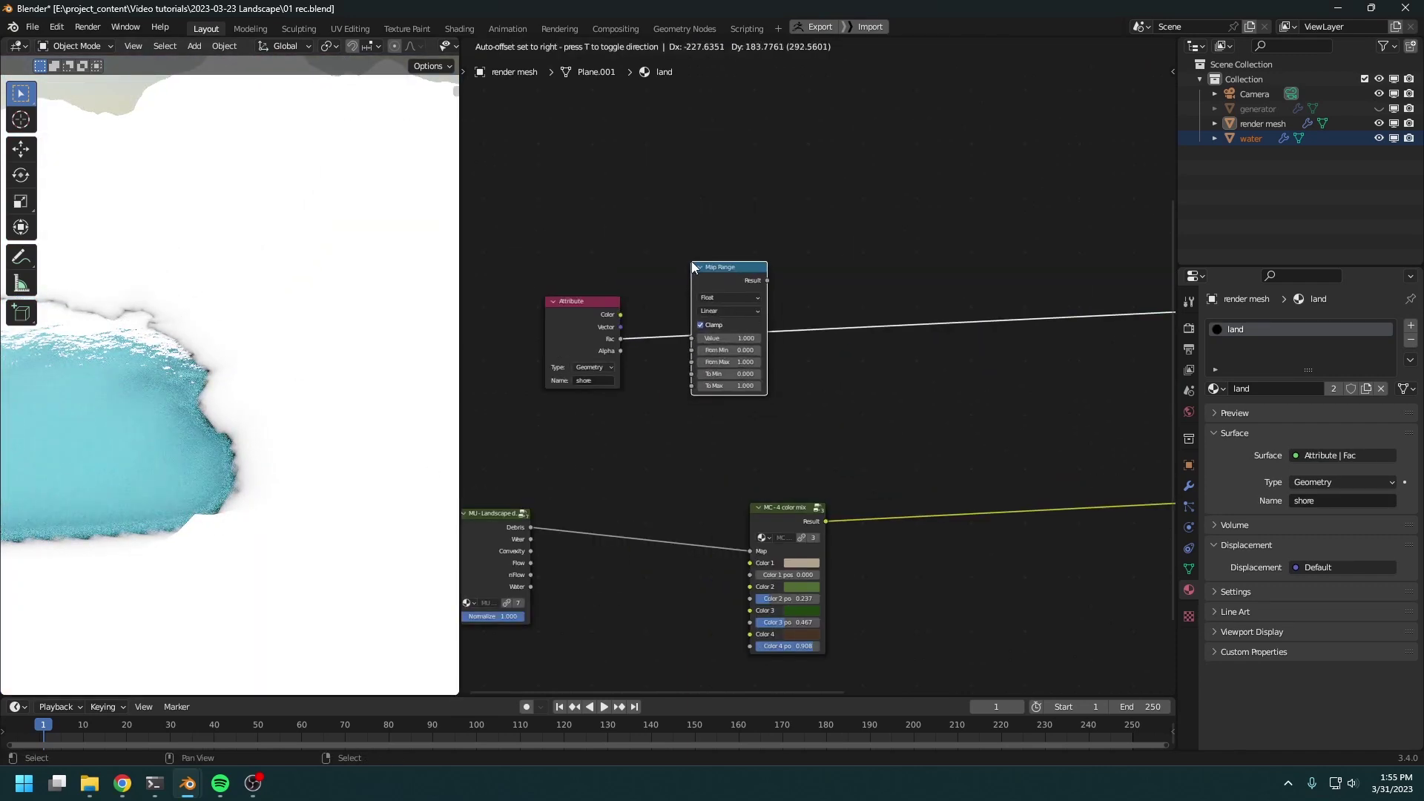
pyautogui.click(691, 261)
pyautogui.moveTo(815, 438); pyautogui.dragTo(886, 432, button='middle')
pyautogui.scroll(2, 885, 432)
pyautogui.moveTo(778, 341); pyautogui.dragTo(905, 340)
# Invert the Map Range output by setting To Min to 1 and To Max to 0
pyautogui.click(780, 355)
pyautogui.write('1')
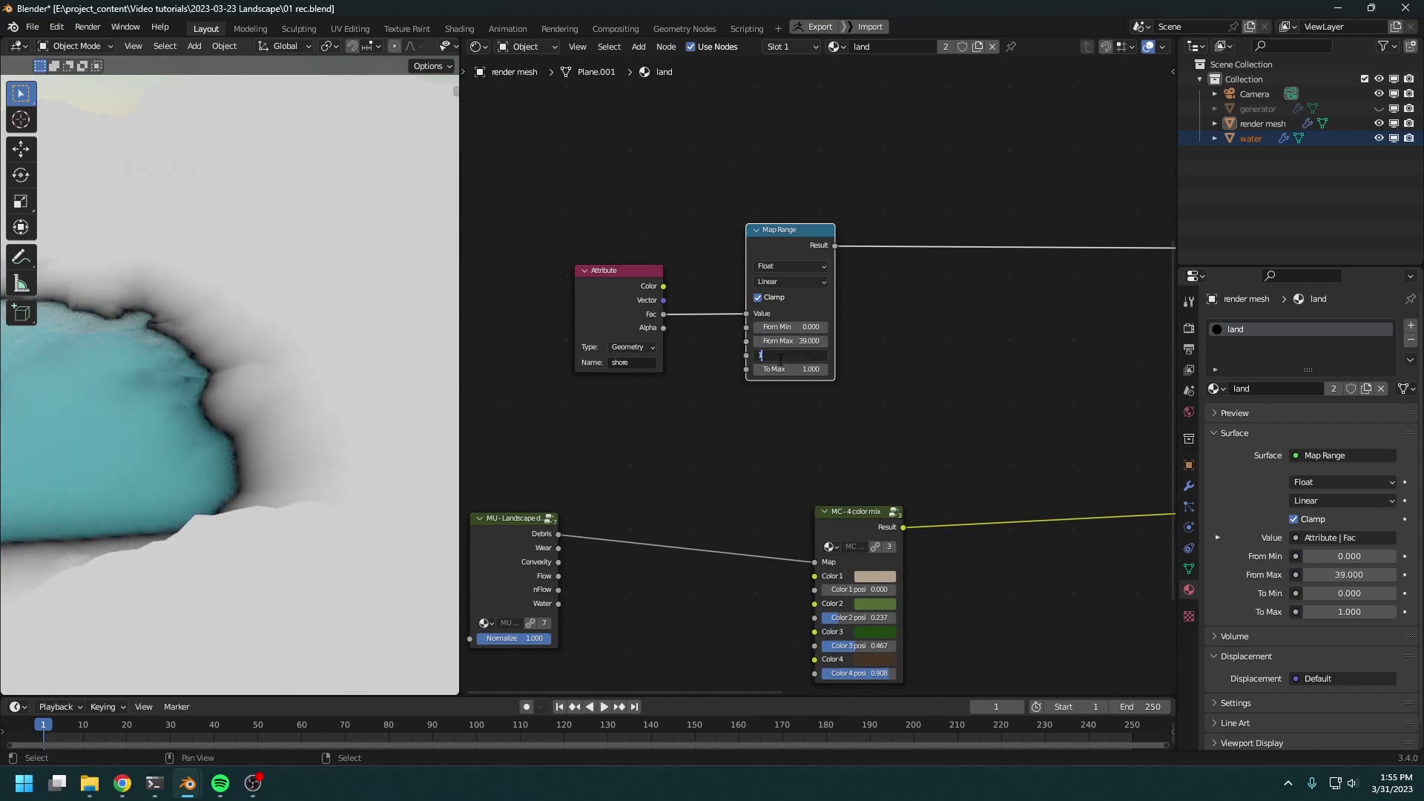
pyautogui.press('Tab')
pyautogui.write('0')
pyautogui.press('Return')
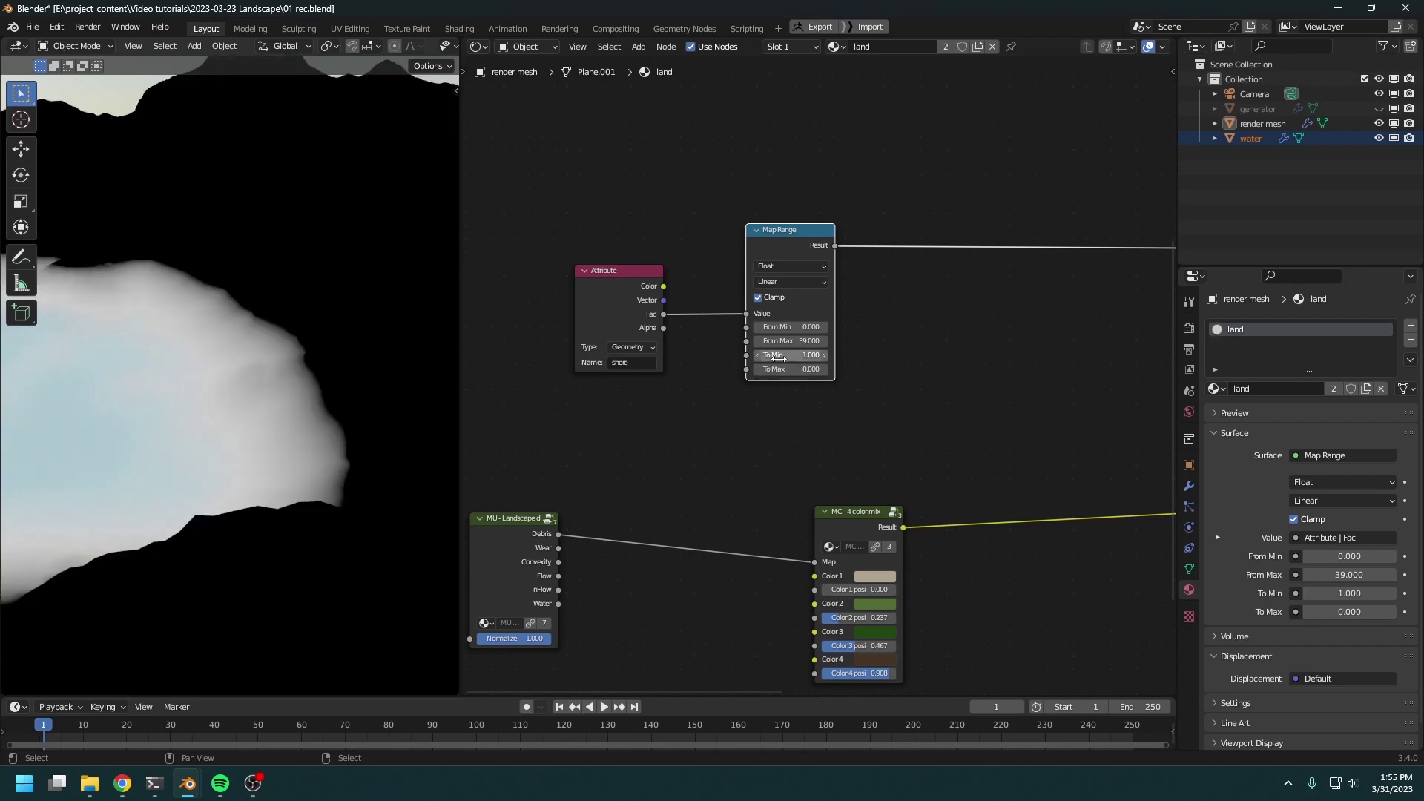
pyautogui.moveTo(280, 373); pyautogui.dragTo(94, 429, button='middle')
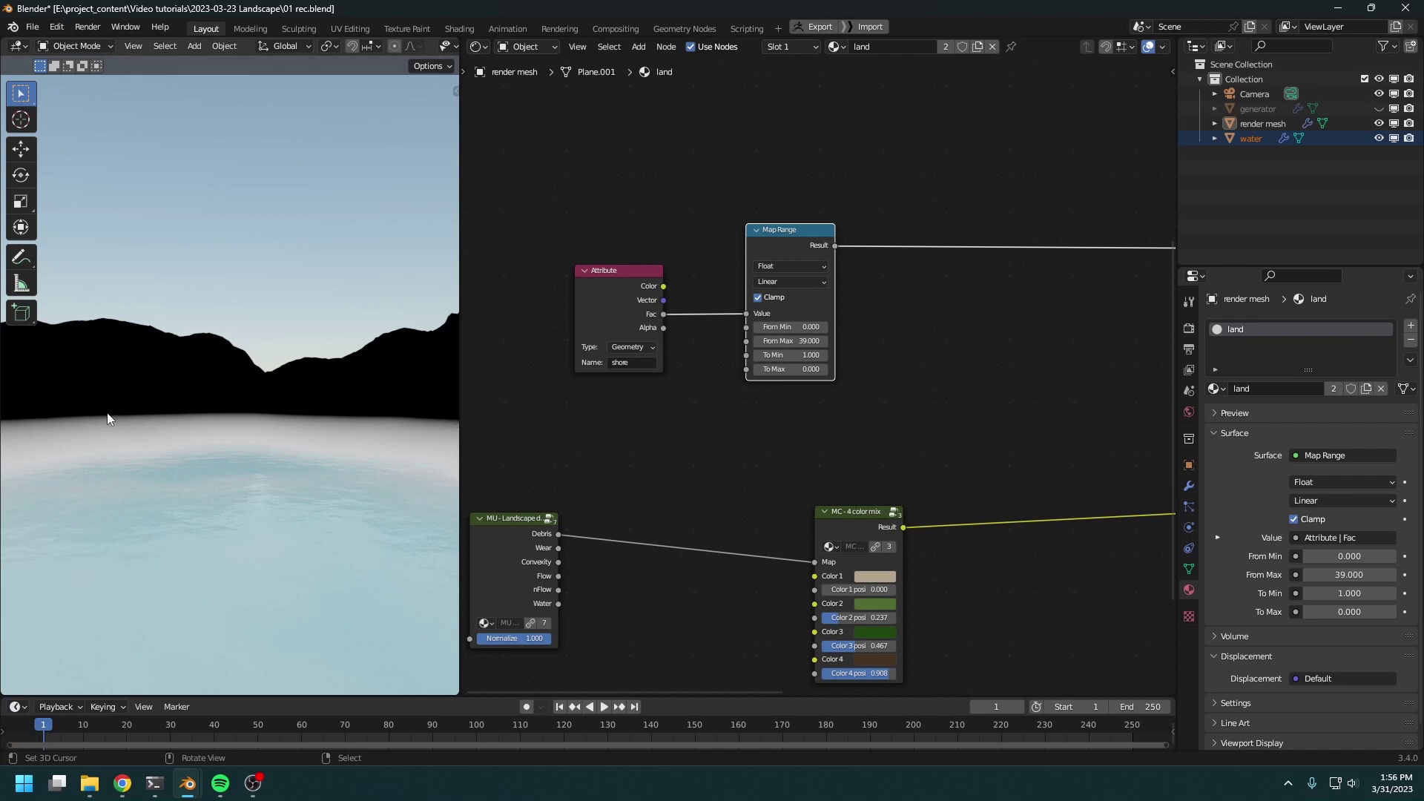
# Raise the shore Attribute node to about the height of the Map Range node
pyautogui.moveTo(791, 346); pyautogui.dragTo(1005, 328, button='middle')
pyautogui.scroll(-1, 723, 384)
pyautogui.moveTo(705, 345); pyautogui.dragTo(809, 311)
pyautogui.press('g')
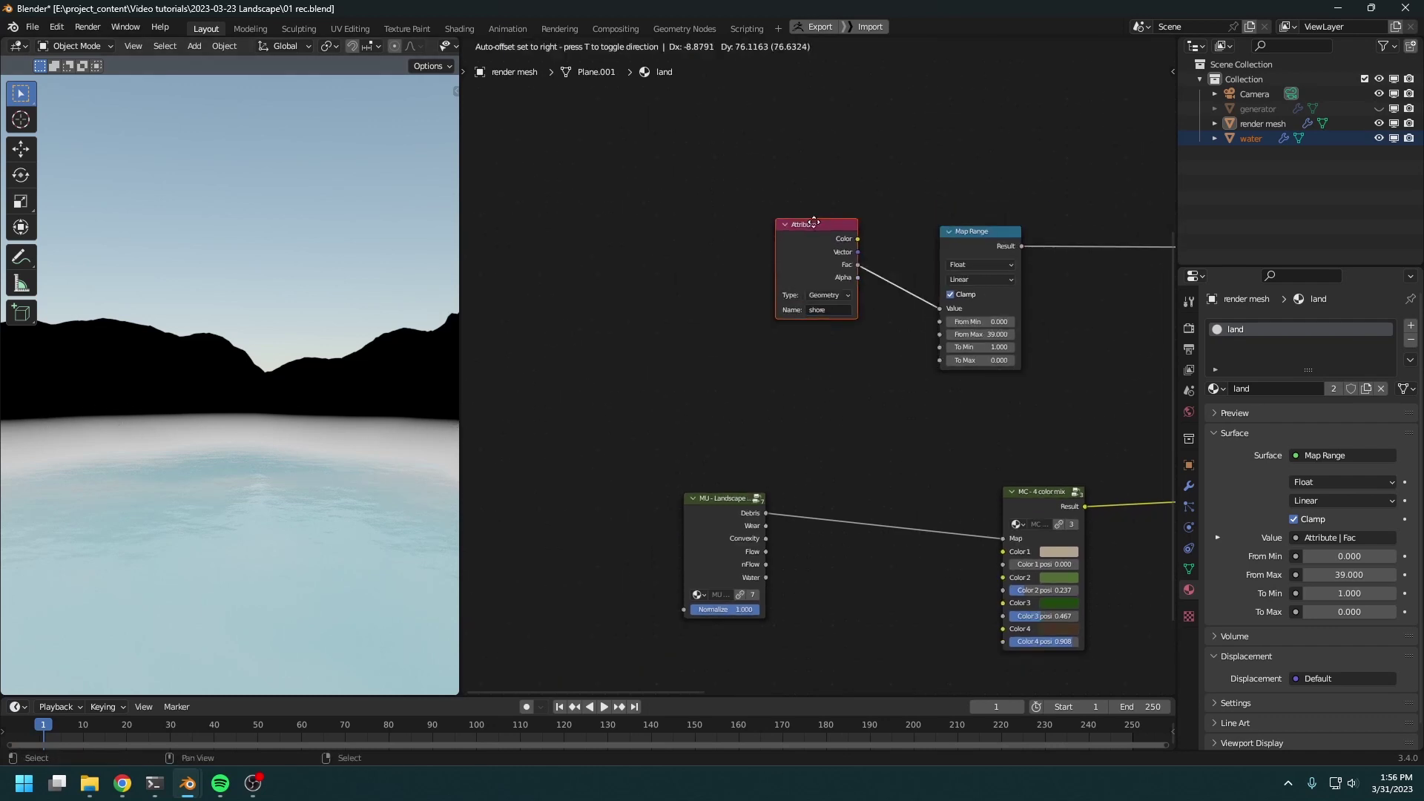
pyautogui.click(803, 255)
pyautogui.moveTo(726, 388); pyautogui.dragTo(1027, 406, button='middle')
pyautogui.scroll(-1, 750, 377)
pyautogui.moveTo(941, 398); pyautogui.dragTo(829, 396, button='middle')
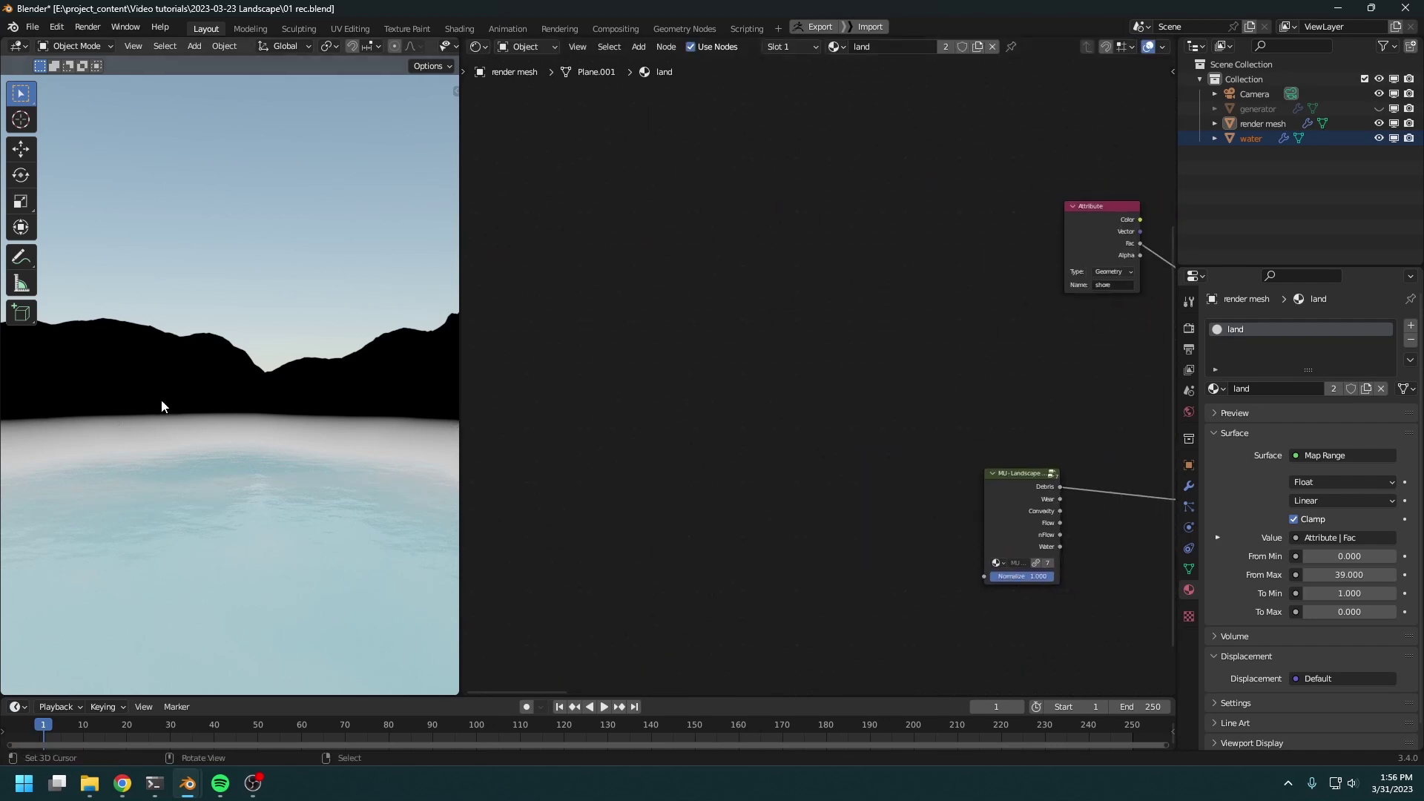
# Add a Noise Texture node in the empty space before the shore Attribute node
pyautogui.hotkey('shift', 'a')
pyautogui.moveTo(801, 303)
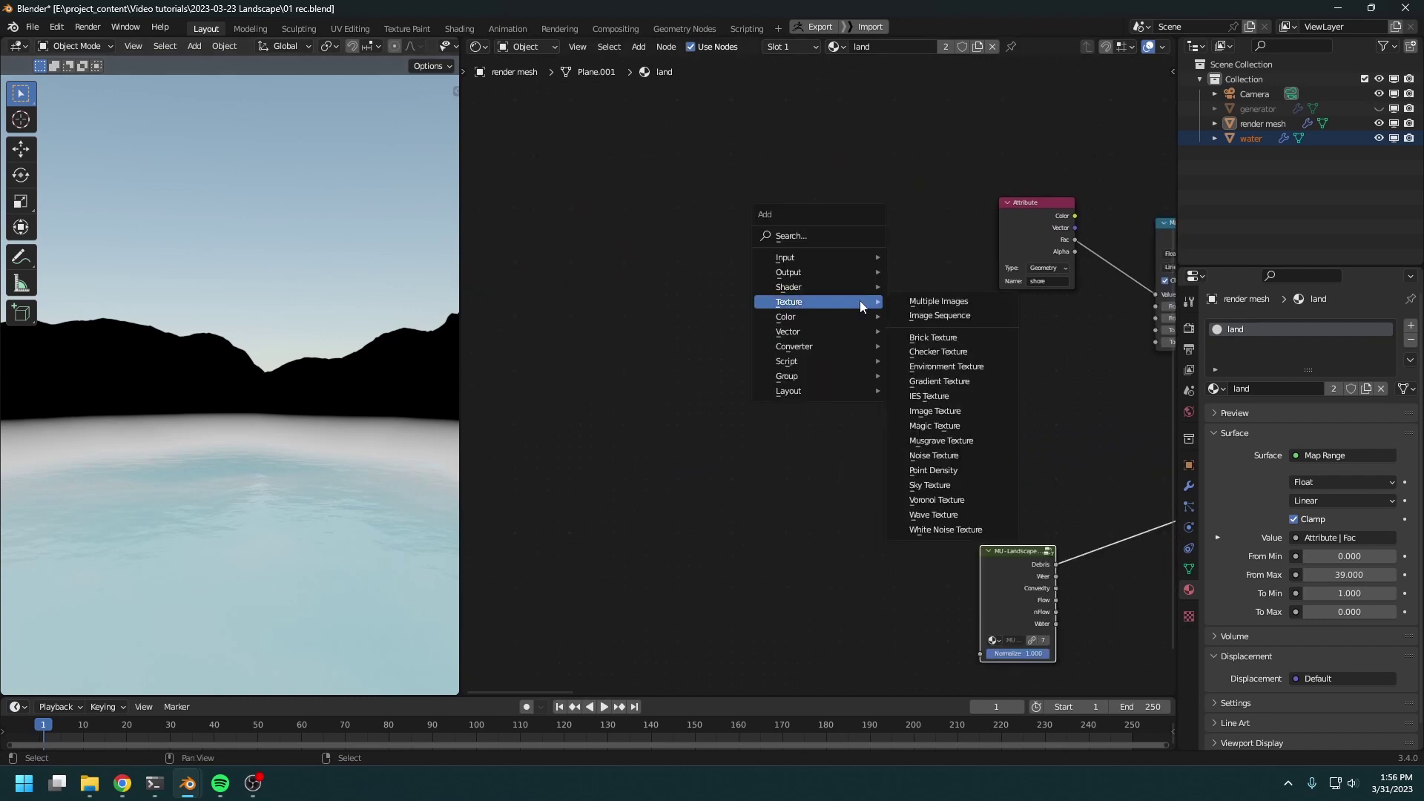
pyautogui.click(934, 456)
pyautogui.click(797, 319)
pyautogui.moveTo(686, 375); pyautogui.dragTo(849, 376, button='middle')
# Add a Geometry node before the Noise Texture and connect its Position output to the noise Vector input
pyautogui.hotkey('shift', 'a')
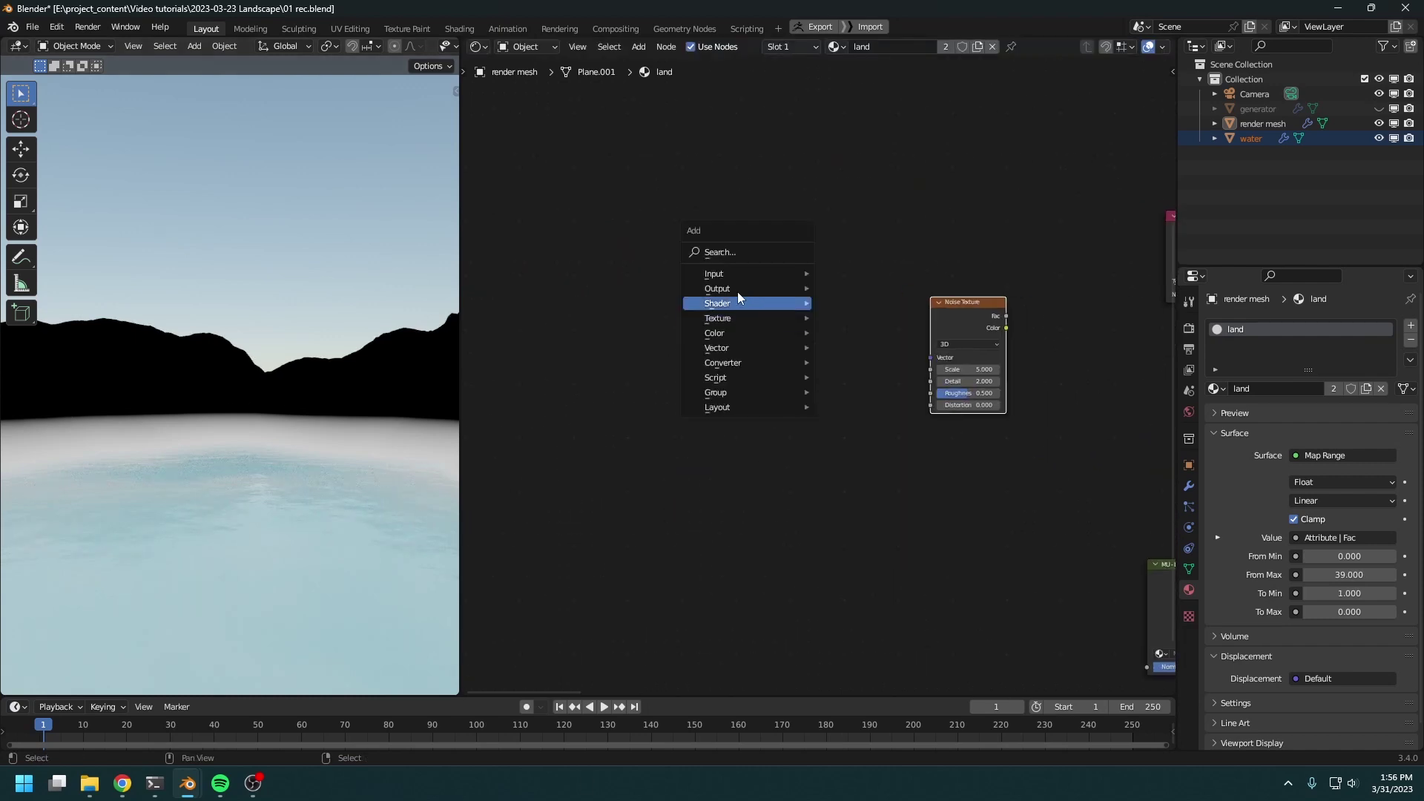
pyautogui.moveTo(742, 274)
pyautogui.click(857, 397)
pyautogui.click(687, 305)
pyautogui.moveTo(744, 312); pyautogui.dragTo(954, 364)
pyautogui.moveTo(954, 364); pyautogui.dragTo(864, 377, button='middle')
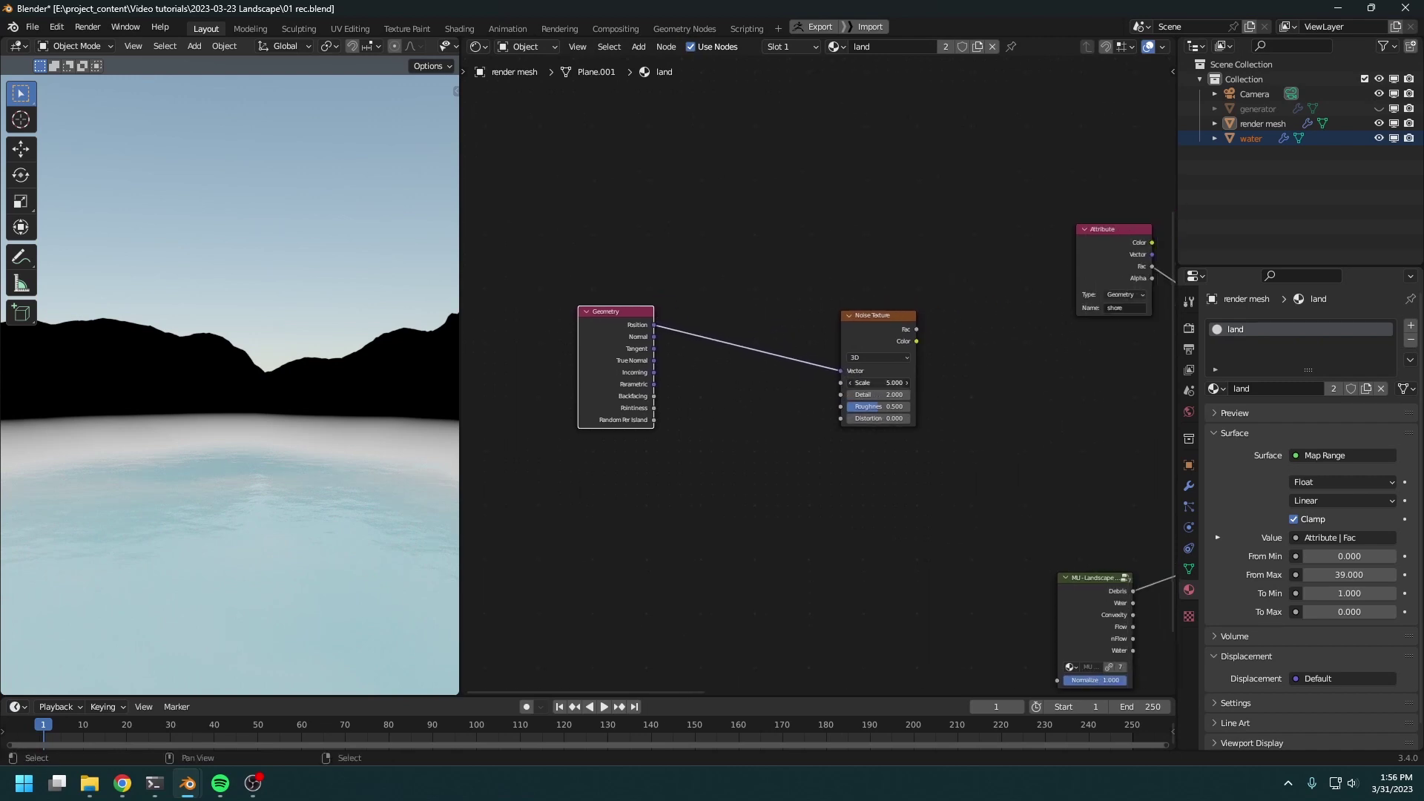
# Preview the Noise Texture on the terrain and set its Scale to 0.05 and Detail to 5.2
pyautogui.keyDown('ctrl'); pyautogui.keyDown('shift'); pyautogui.click(890, 324); pyautogui.keyUp('shift'); pyautogui.keyUp('ctrl')
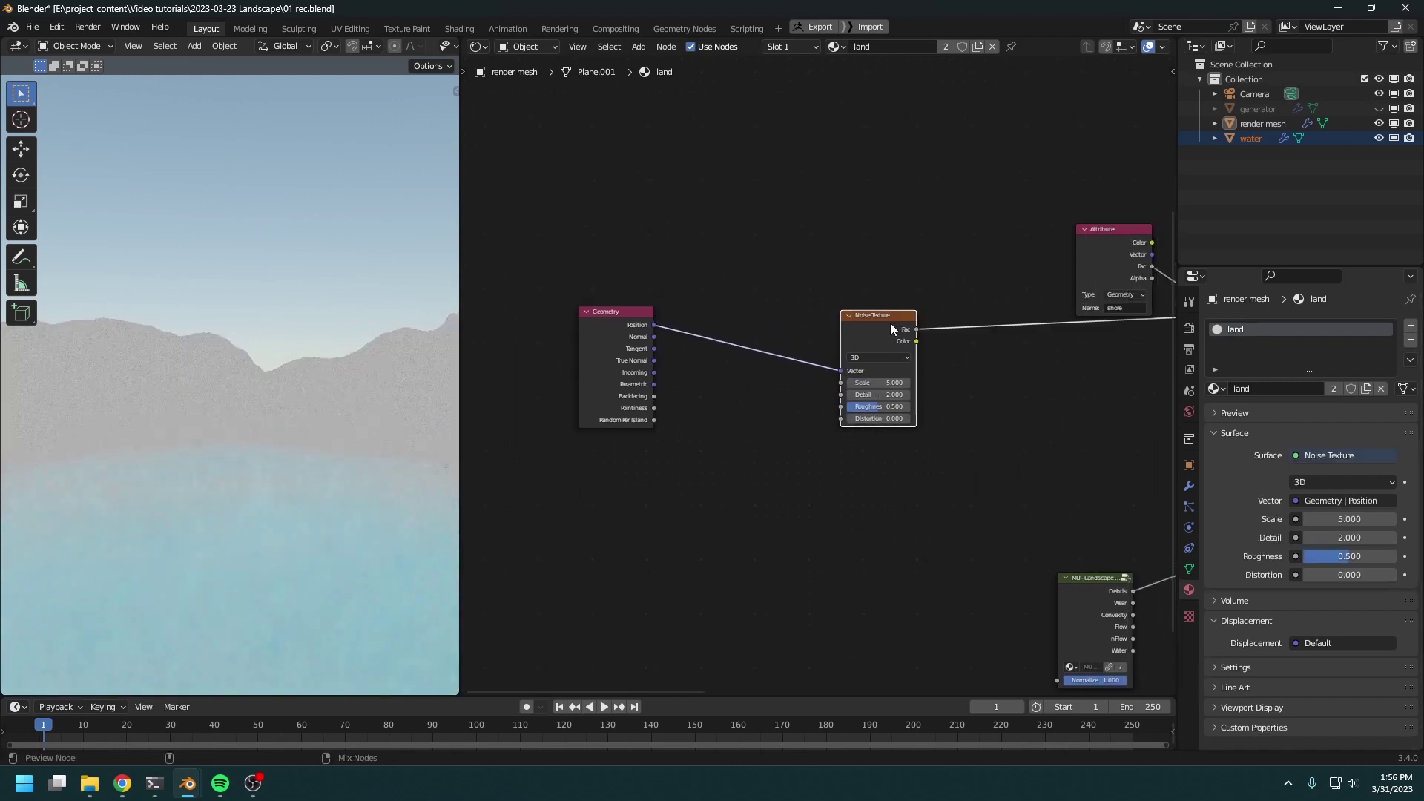
pyautogui.click(883, 382)
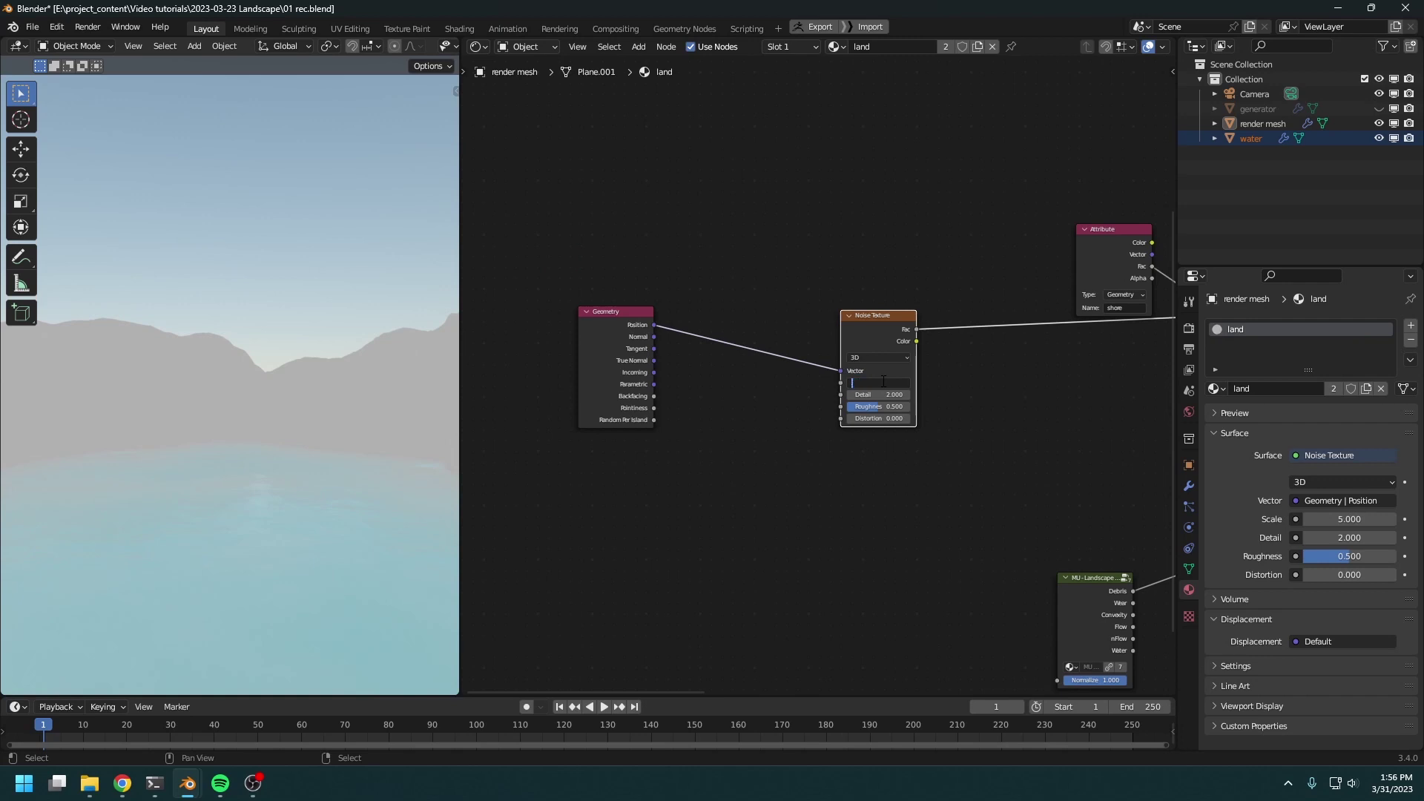
pyautogui.write('.05')
pyautogui.press('Return')
pyautogui.moveTo(244, 415); pyautogui.dragTo(193, 535, button='middle')
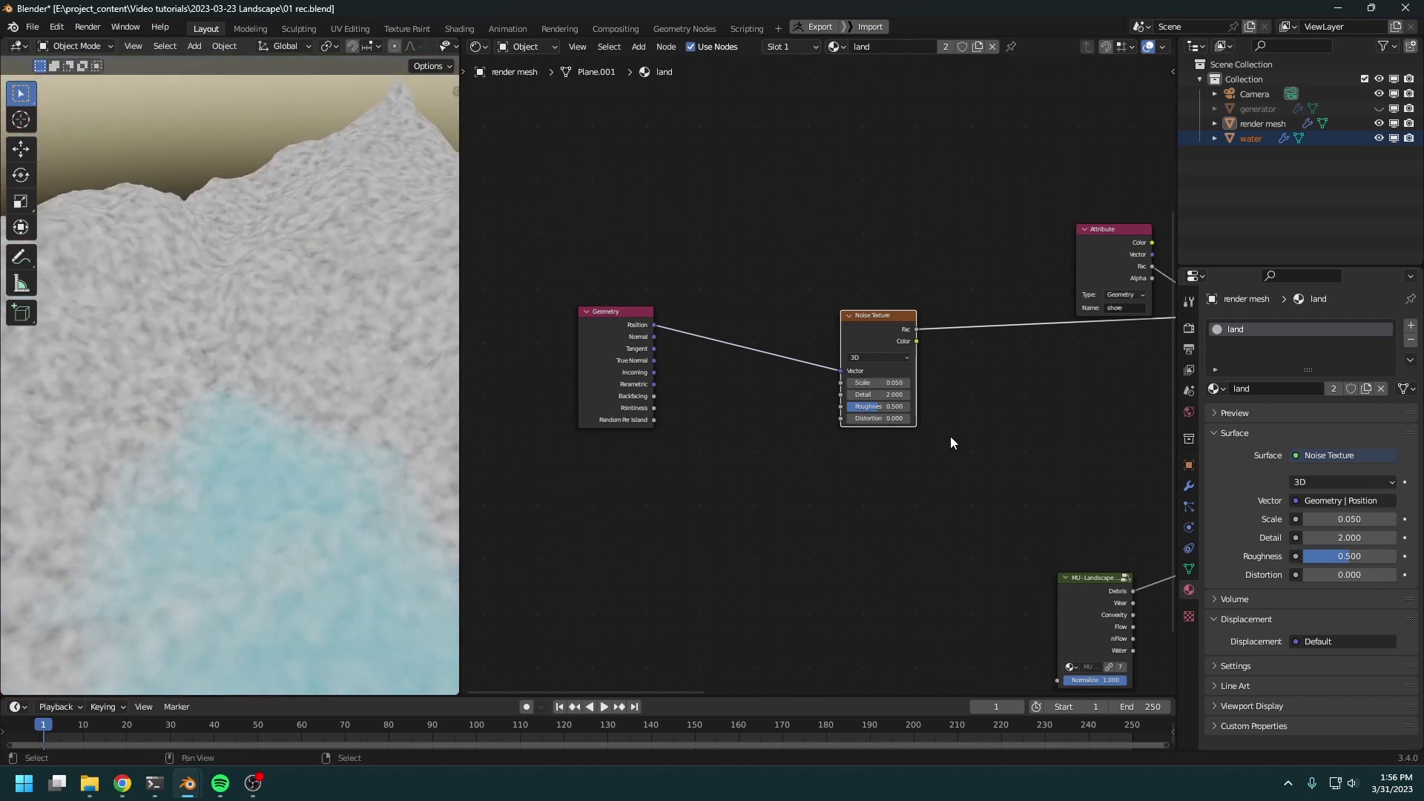
pyautogui.moveTo(879, 394)
pyautogui.mouseDown()
pyautogui.moveTo(912, 394)
pyautogui.moveTo(882, 394)
pyautogui.mouseUp()
# Move the Geometry and Noise Texture nodes farther from the Attribute node and insert a Subtract Math node with value 0.5 after the noise Fac output
pyautogui.moveTo(963, 219); pyautogui.dragTo(623, 386)
pyautogui.press('g')
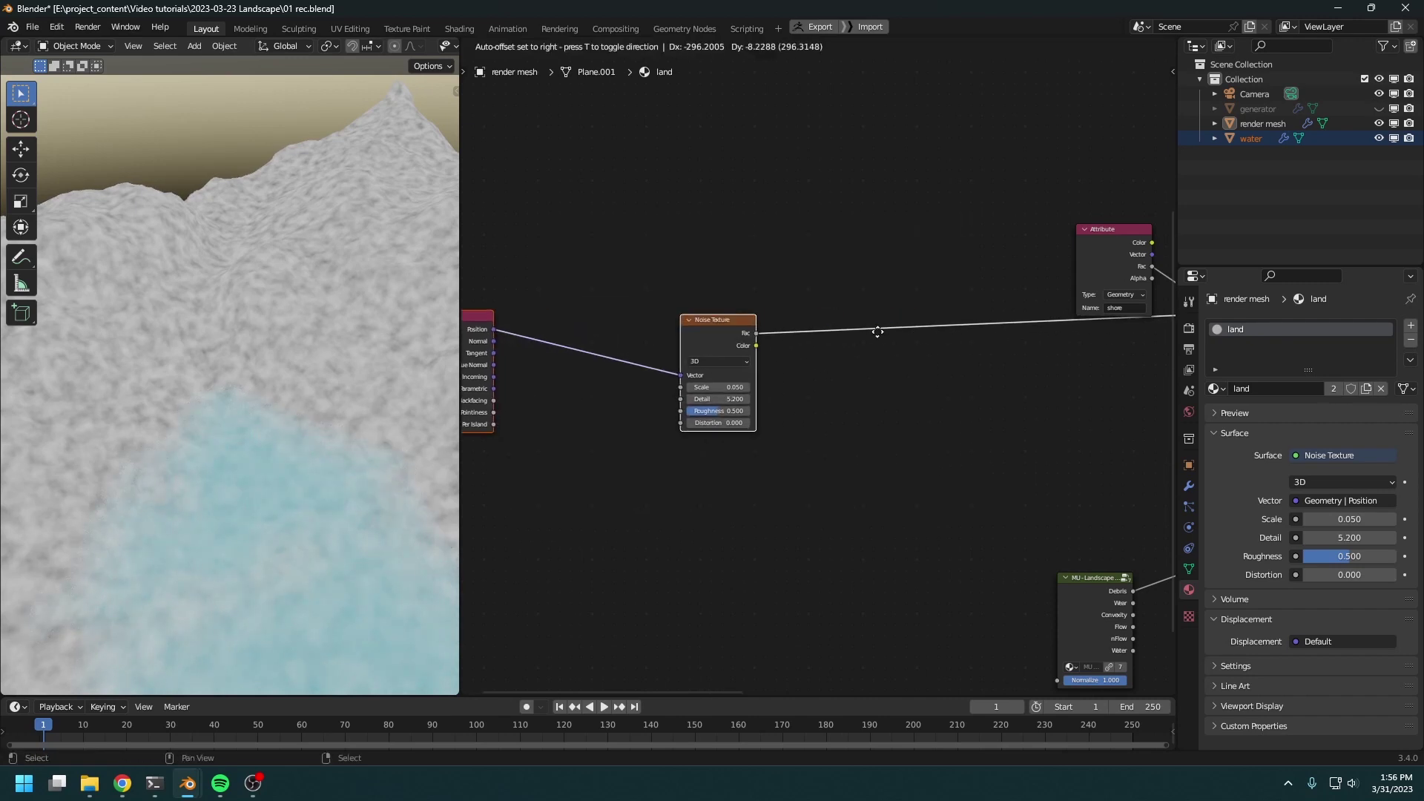
pyautogui.click(825, 333)
pyautogui.hotkey('shift', 'a')
pyautogui.moveTo(874, 481)
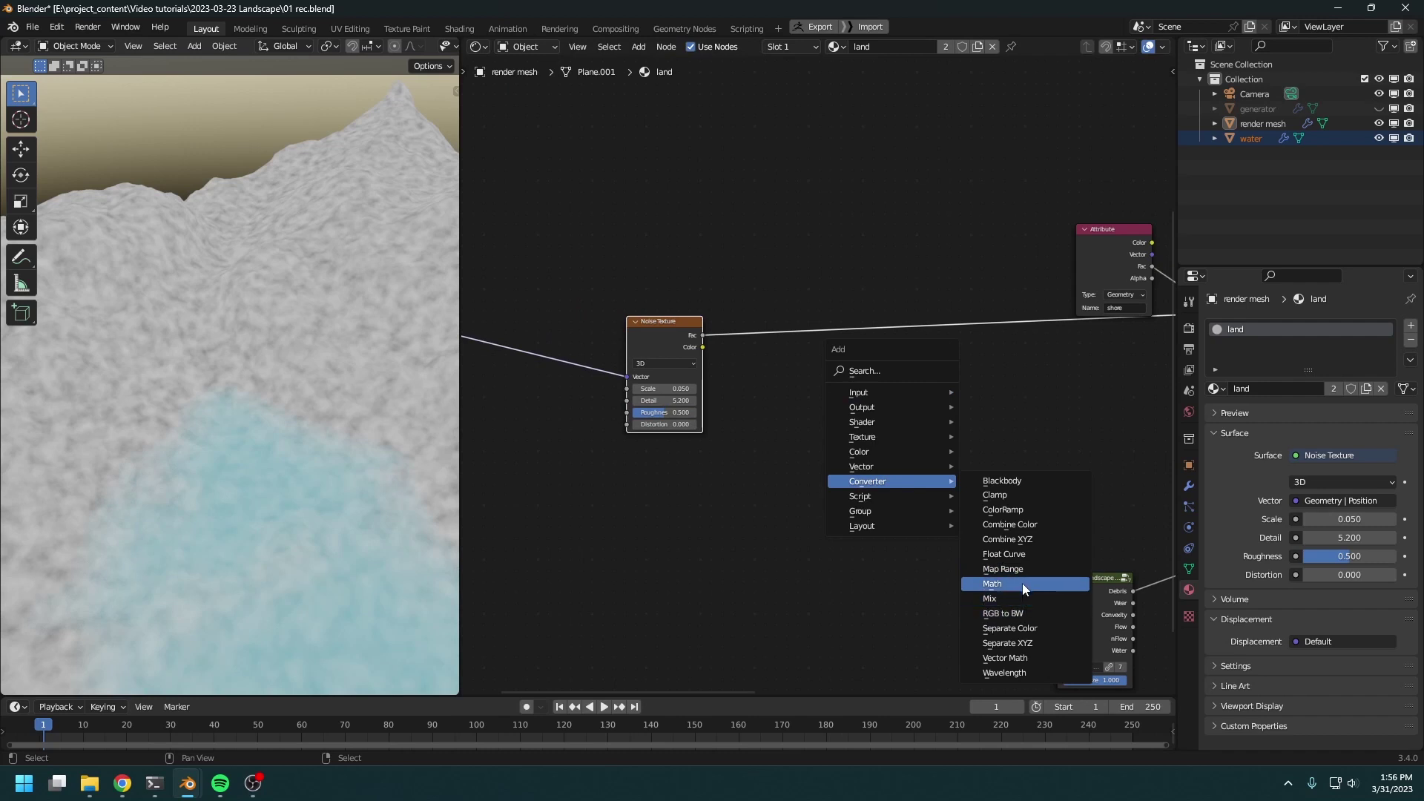
pyautogui.click(992, 584)
pyautogui.click(755, 275)
pyautogui.click(794, 311)
pyautogui.click(791, 329)
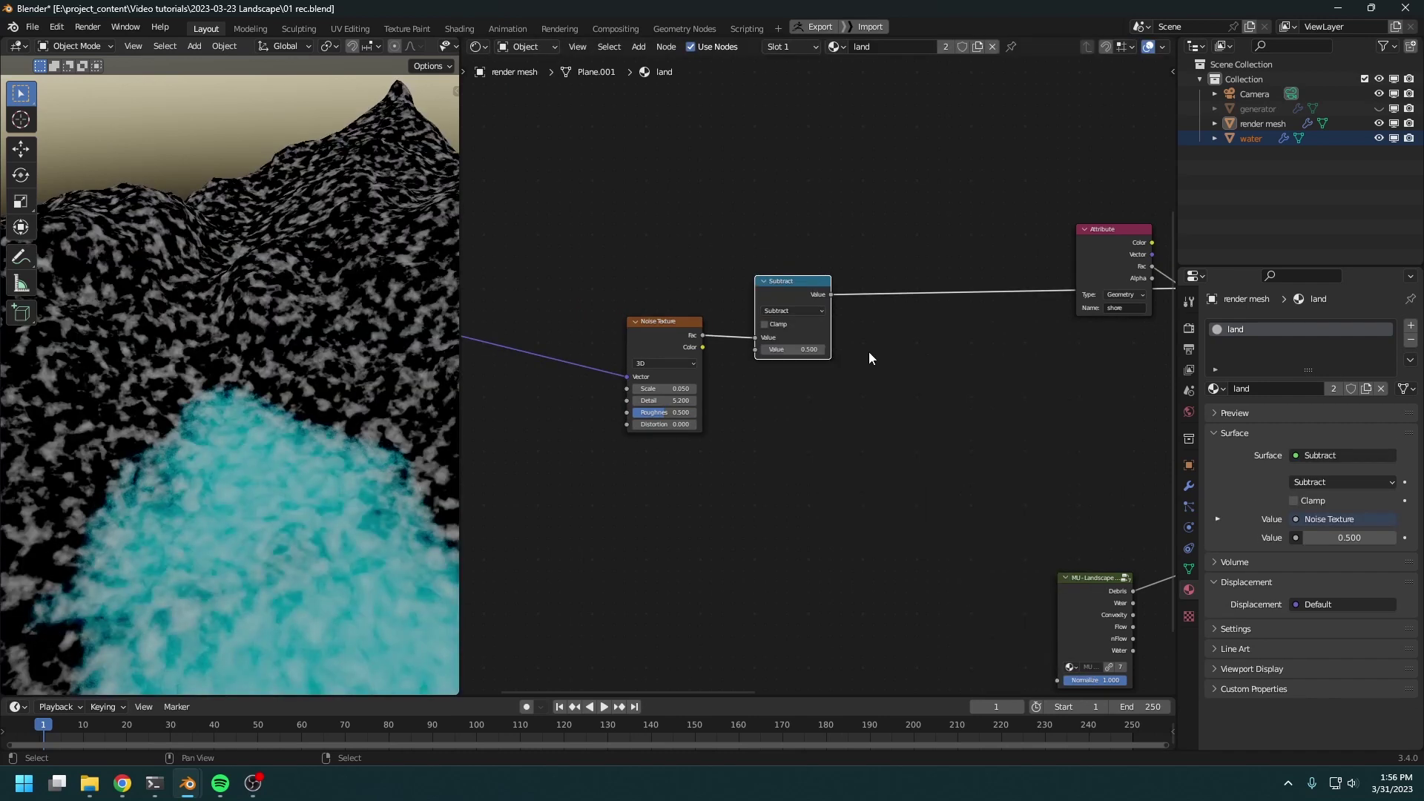
# Duplicate the Subtract node onto its output link and change the copy's operation to Multiply
pyautogui.hotkey('shift', 'd')
pyautogui.click(914, 313)
pyautogui.click(913, 310)
pyautogui.click(901, 366)
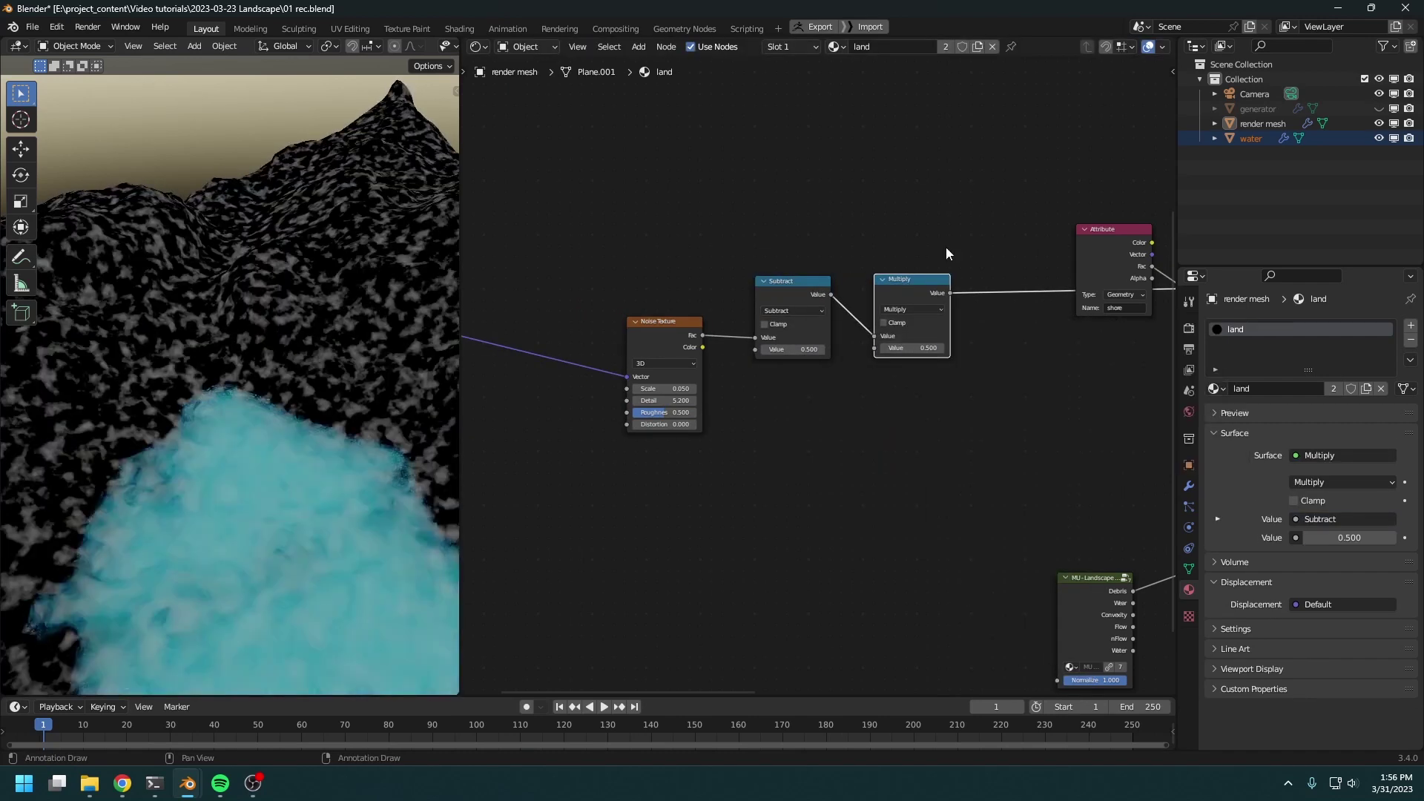
# Move the noise node chain below the shore Attribute node and set the Multiply value to 1.5
pyautogui.press('g')
pyautogui.click(842, 514)
pyautogui.click(842, 504)
pyautogui.moveTo(848, 446); pyautogui.dragTo(923, 447)
# Move the Attribute node away from the Map Range and insert a duplicate of the Subtract node between them, set to Add
pyautogui.moveTo(1099, 198); pyautogui.dragTo(769, 280, button='middle')
pyautogui.moveTo(772, 330); pyautogui.dragTo(495, 306)
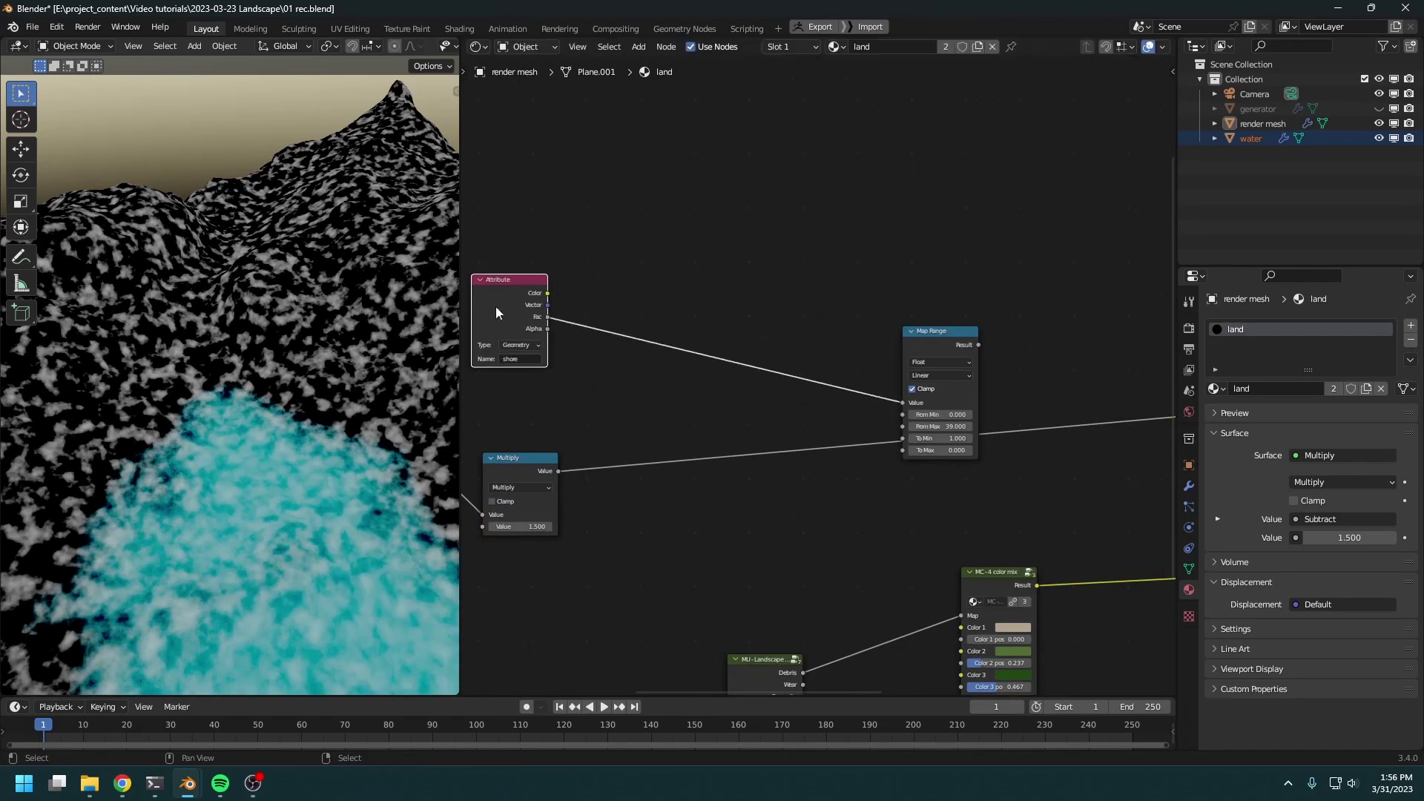
pyautogui.moveTo(470, 474); pyautogui.dragTo(613, 452, button='middle')
pyautogui.click(560, 455)
pyautogui.hotkey('shift', 'd')
pyautogui.click(920, 347)
pyautogui.click(920, 347)
pyautogui.click(895, 382)
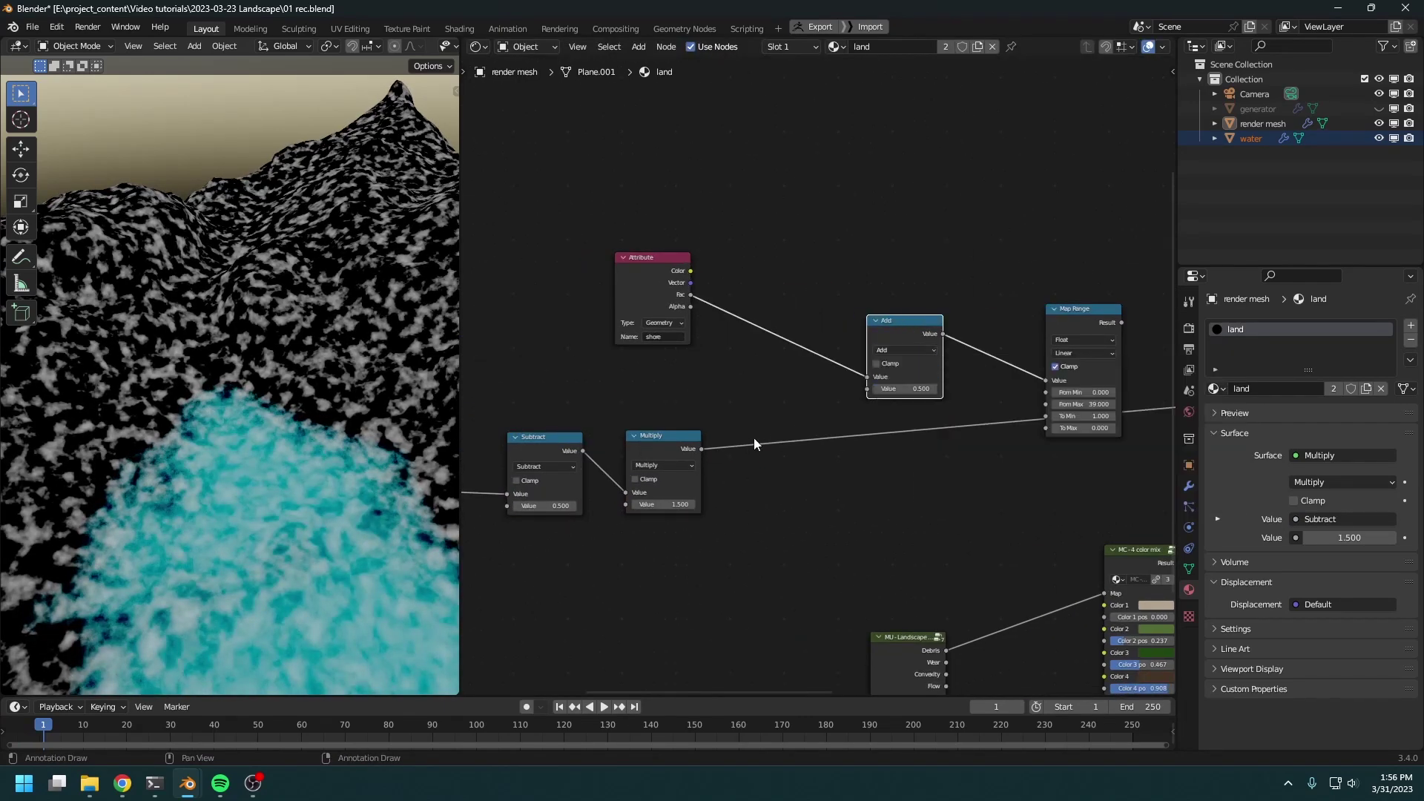
# Connect the Multiply output to the Add node's second value and preview the Map Range result on the terrain
pyautogui.keyDown('alt'); pyautogui.moveTo(690, 454); pyautogui.dragTo(936, 343, button='right'); pyautogui.keyUp('alt')
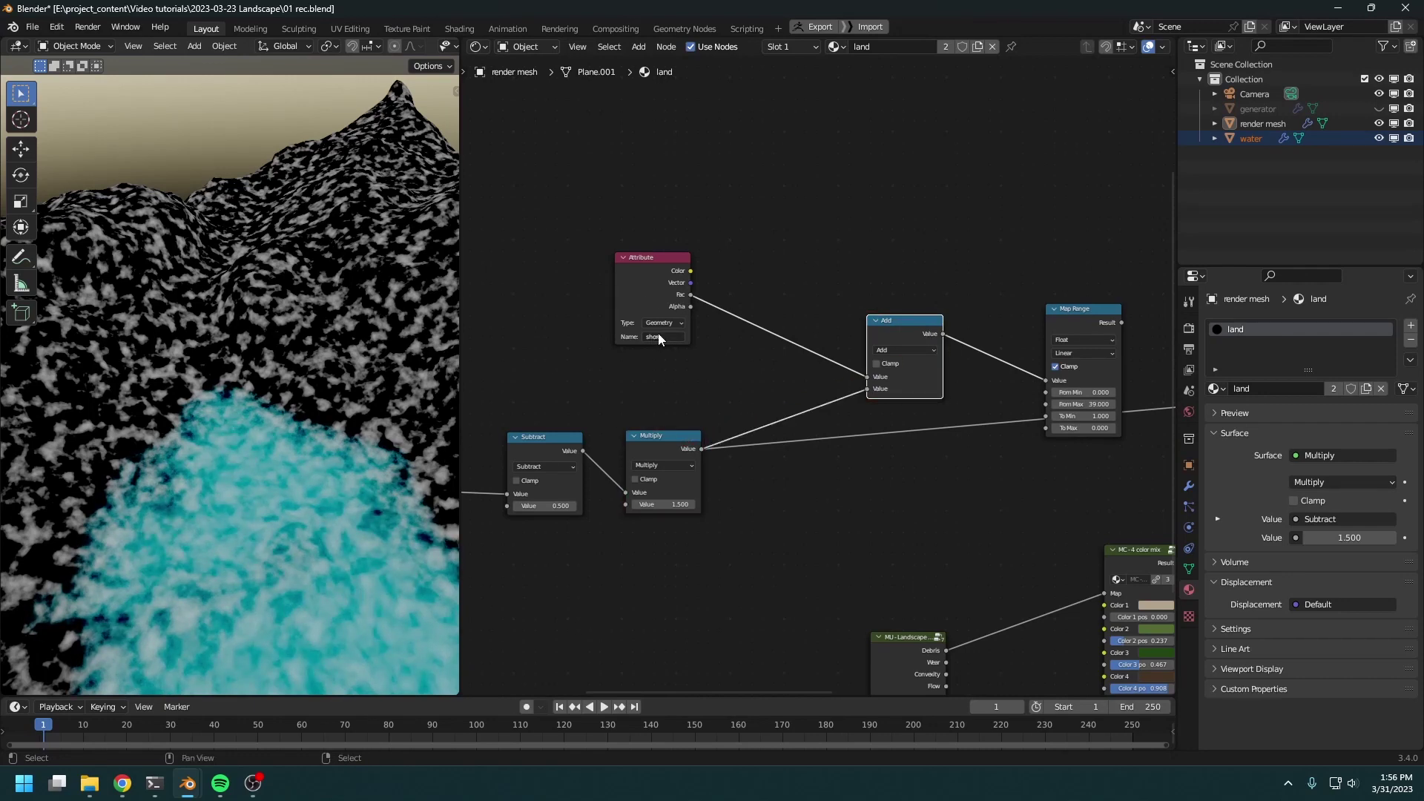
pyautogui.keyDown('ctrl'); pyautogui.hscroll(4, 657, 332); pyautogui.keyUp('ctrl')
pyautogui.keyDown('ctrl'); pyautogui.keyDown('shift'); pyautogui.click(942, 325); pyautogui.keyUp('shift'); pyautogui.keyUp('ctrl')
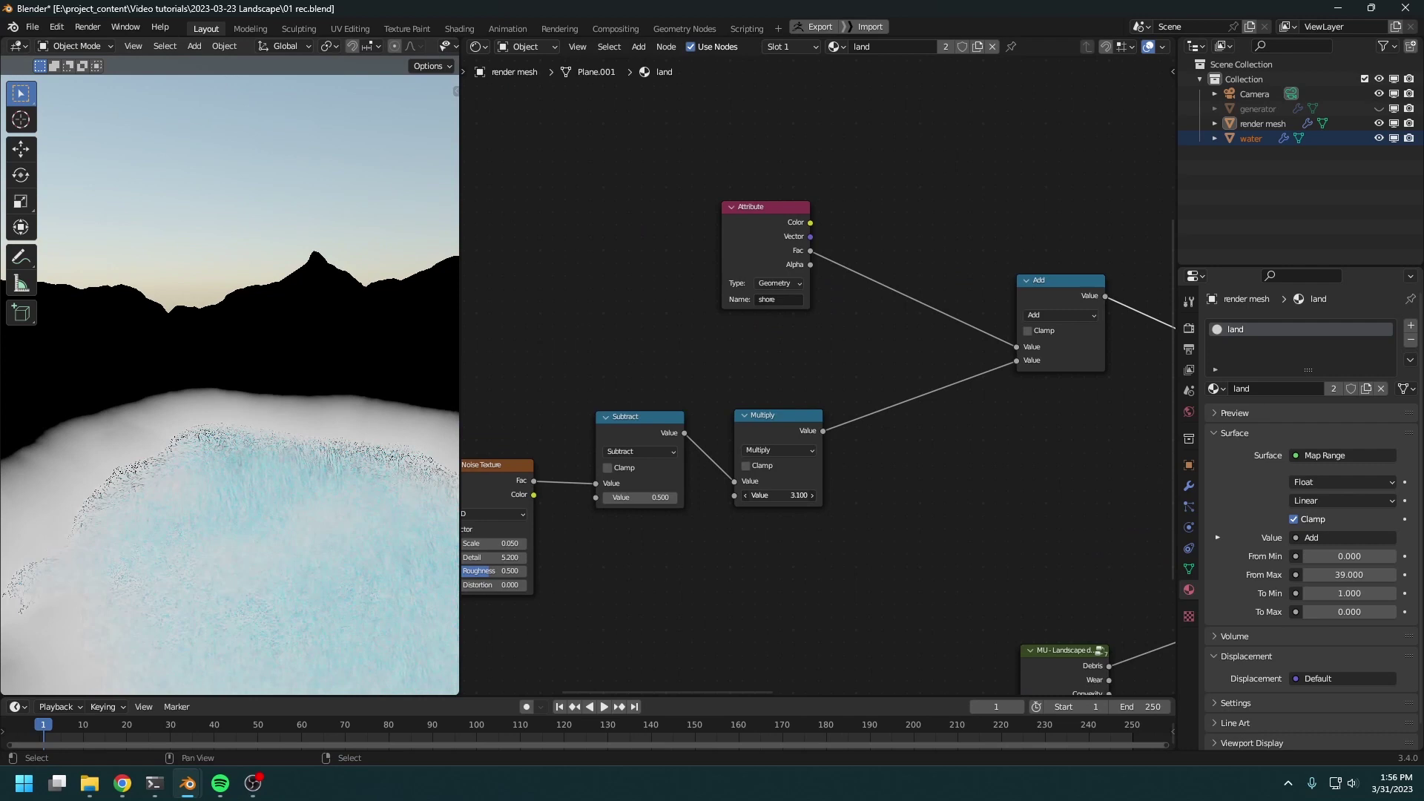
# Set the Multiply value to 34 and the Noise Texture scale to 0.015
pyautogui.moveTo(779, 495); pyautogui.dragTo(894, 495)
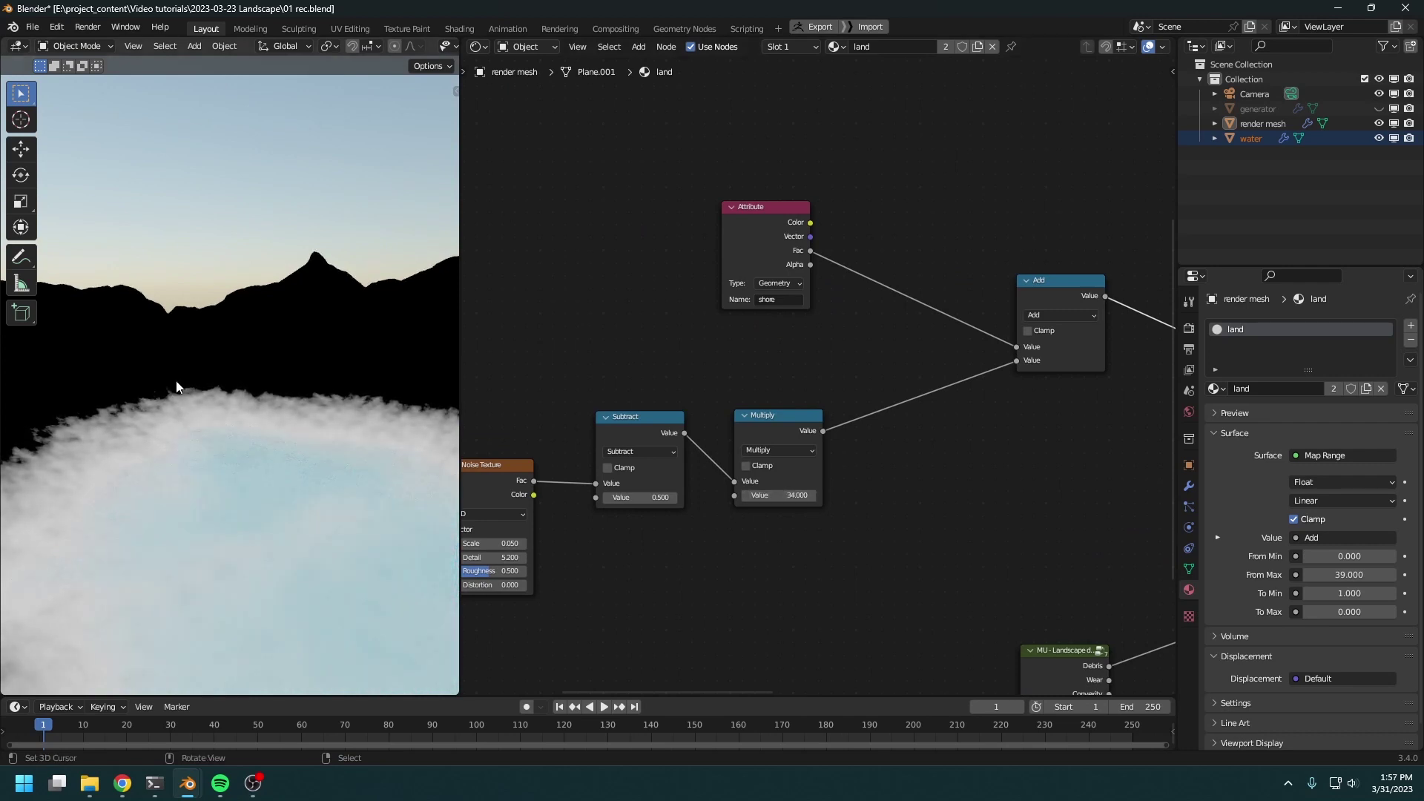
pyautogui.moveTo(477, 575); pyautogui.dragTo(974, 504, button='middle')
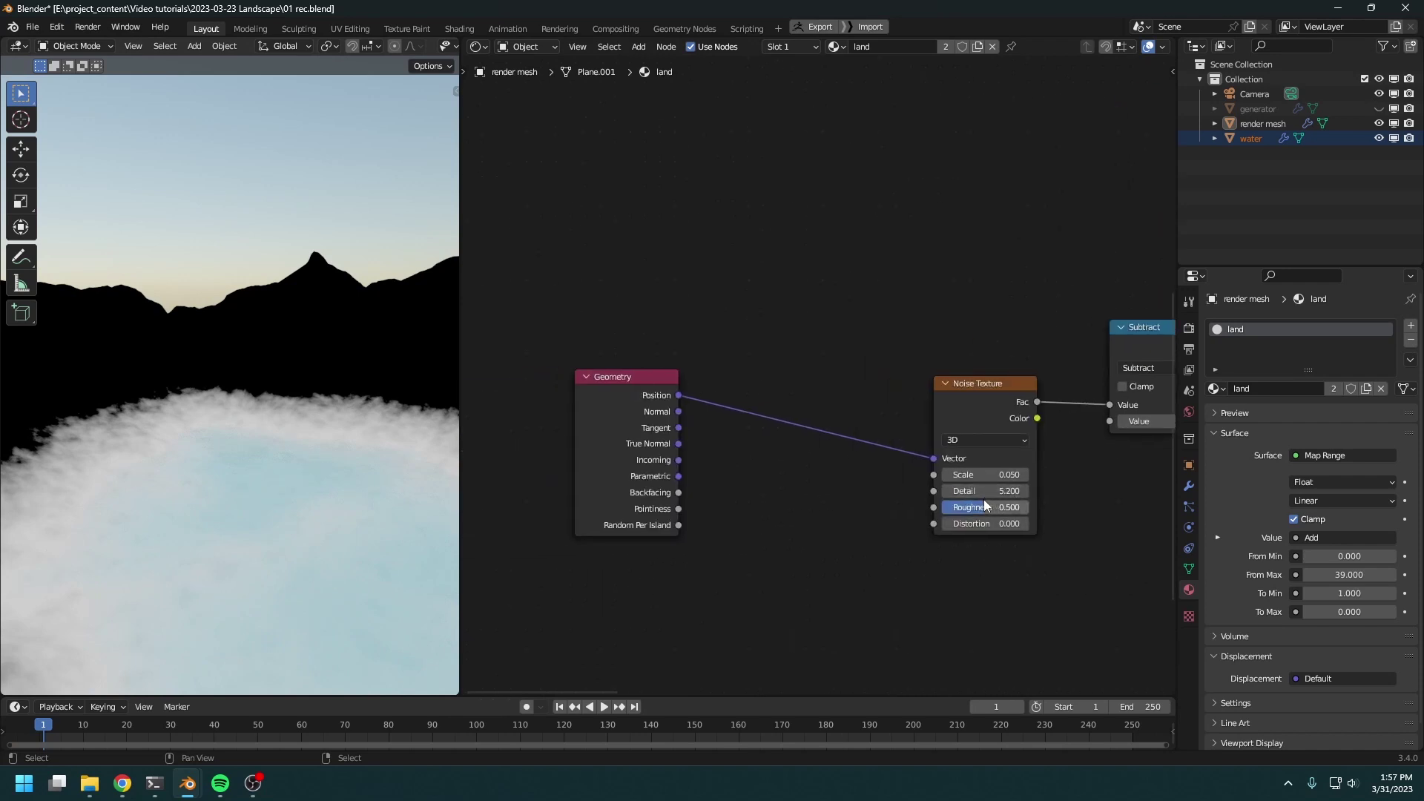
pyautogui.moveTo(186, 420); pyautogui.dragTo(107, 411, button='middle')
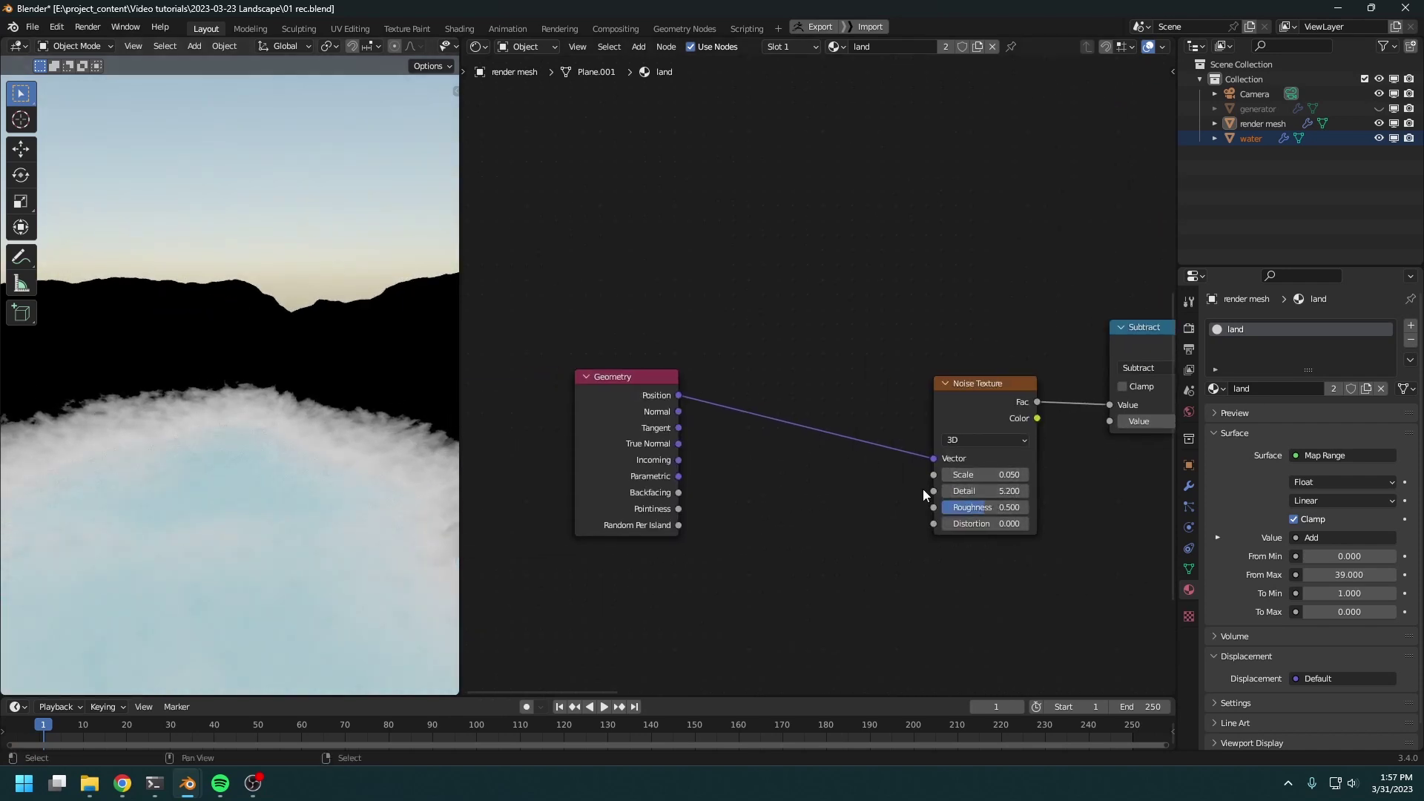
pyautogui.click(999, 475)
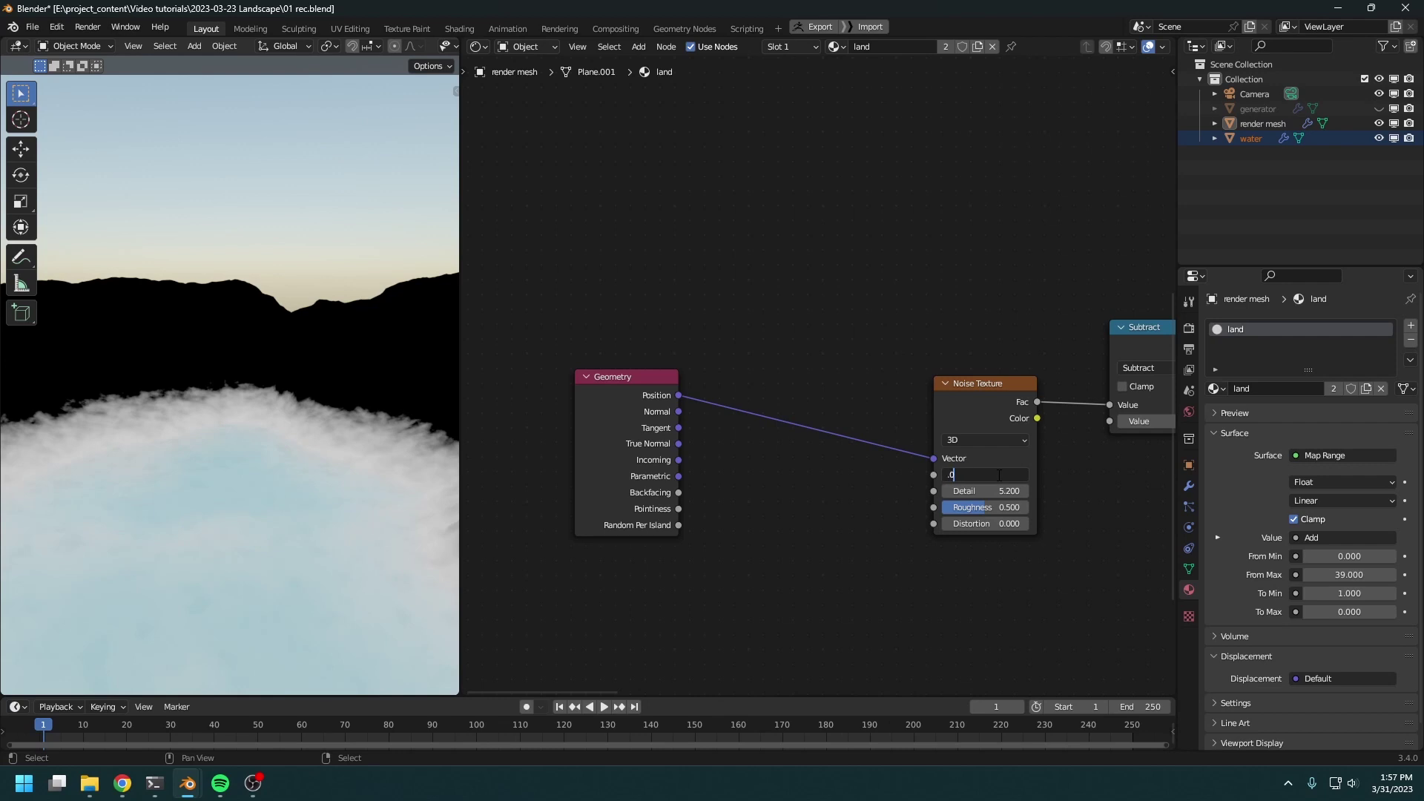
pyautogui.write('.015')
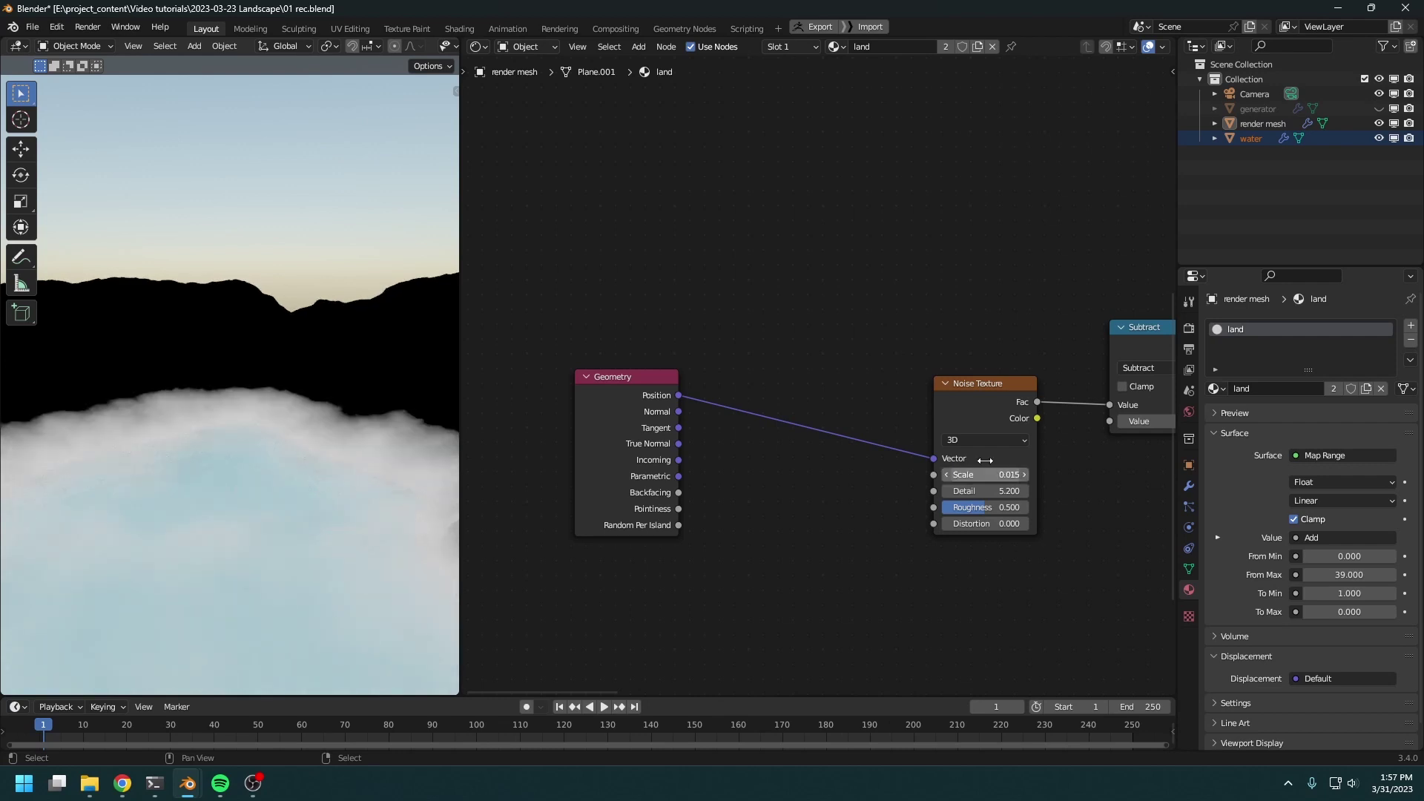
pyautogui.press('Return')
# Set the Multiply value to 31.8 and check the noisy shore mask around the lake
pyautogui.moveTo(237, 449); pyautogui.dragTo(267, 448, button='middle')
pyautogui.moveTo(817, 441); pyautogui.dragTo(437, 487, button='middle')
pyautogui.moveTo(974, 467)
pyautogui.mouseDown()
pyautogui.moveTo(909, 465)
pyautogui.moveTo(963, 466)
pyautogui.mouseUp()
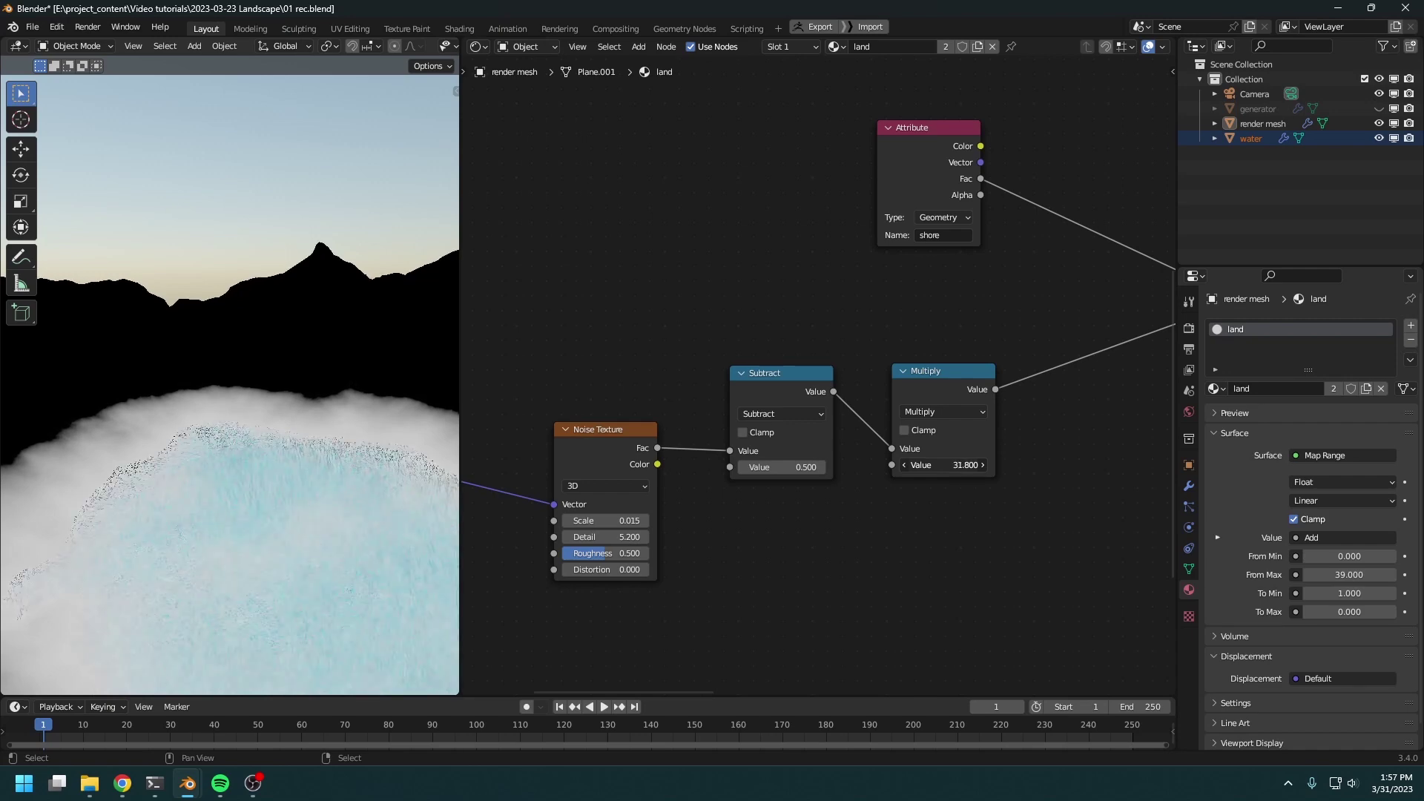
pyautogui.moveTo(334, 461); pyautogui.dragTo(422, 503, button='middle')
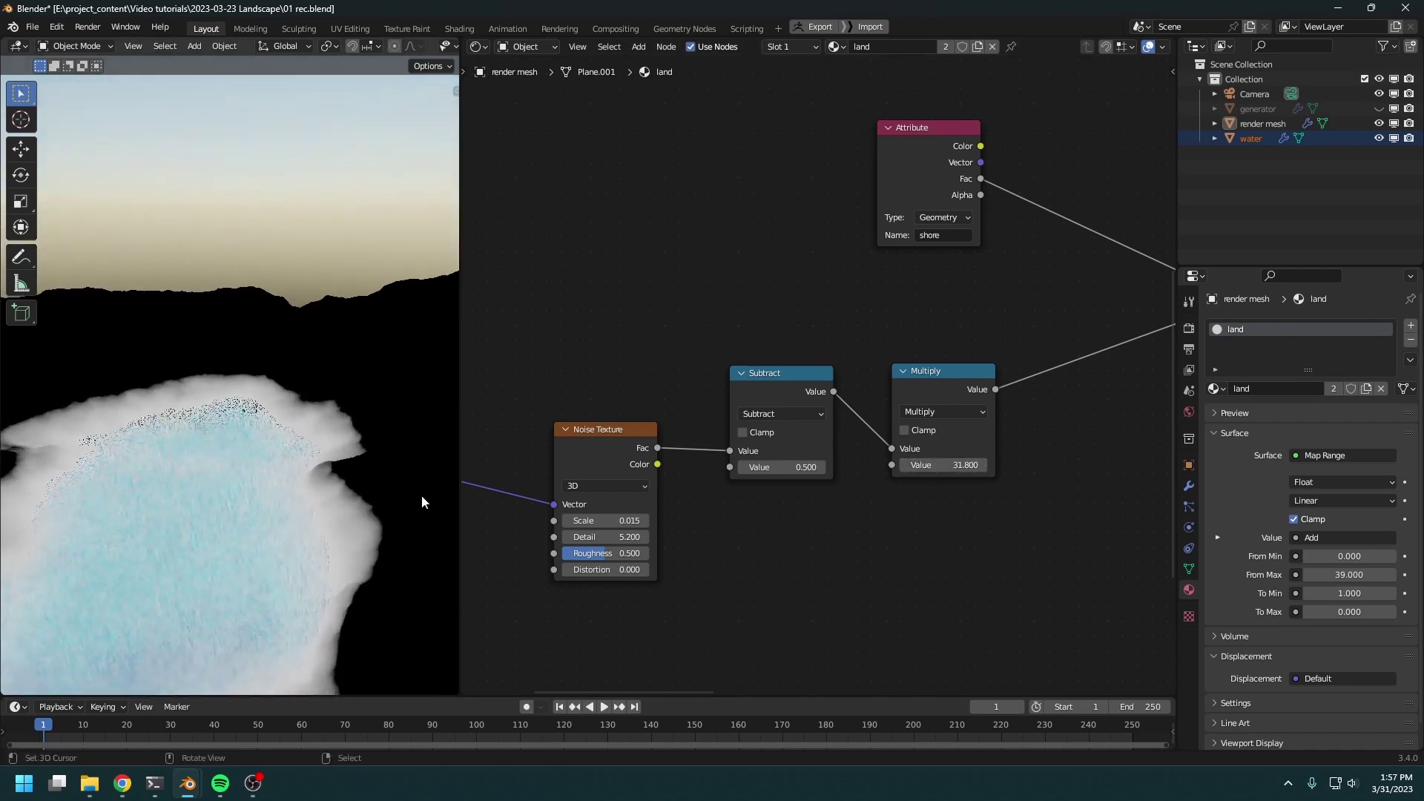
# Preview the MU - Landscape data node's outputs one by one on the terrain, up to the Water output
pyautogui.moveTo(963, 592); pyautogui.dragTo(766, 493, button='middle')
pyautogui.scroll(-6, 765, 492)
pyautogui.moveTo(837, 519); pyautogui.dragTo(526, 513, button='middle')
pyautogui.scroll(2, 527, 514)
pyautogui.moveTo(639, 522); pyautogui.dragTo(569, 521)
pyautogui.keyDown('ctrl'); pyautogui.keyDown('shift'); pyautogui.click(568, 522); pyautogui.keyUp('shift'); pyautogui.keyUp('ctrl')
pyautogui.keyDown('ctrl'); pyautogui.keyDown('shift'); pyautogui.click(570, 522); pyautogui.keyUp('shift'); pyautogui.keyUp('ctrl')
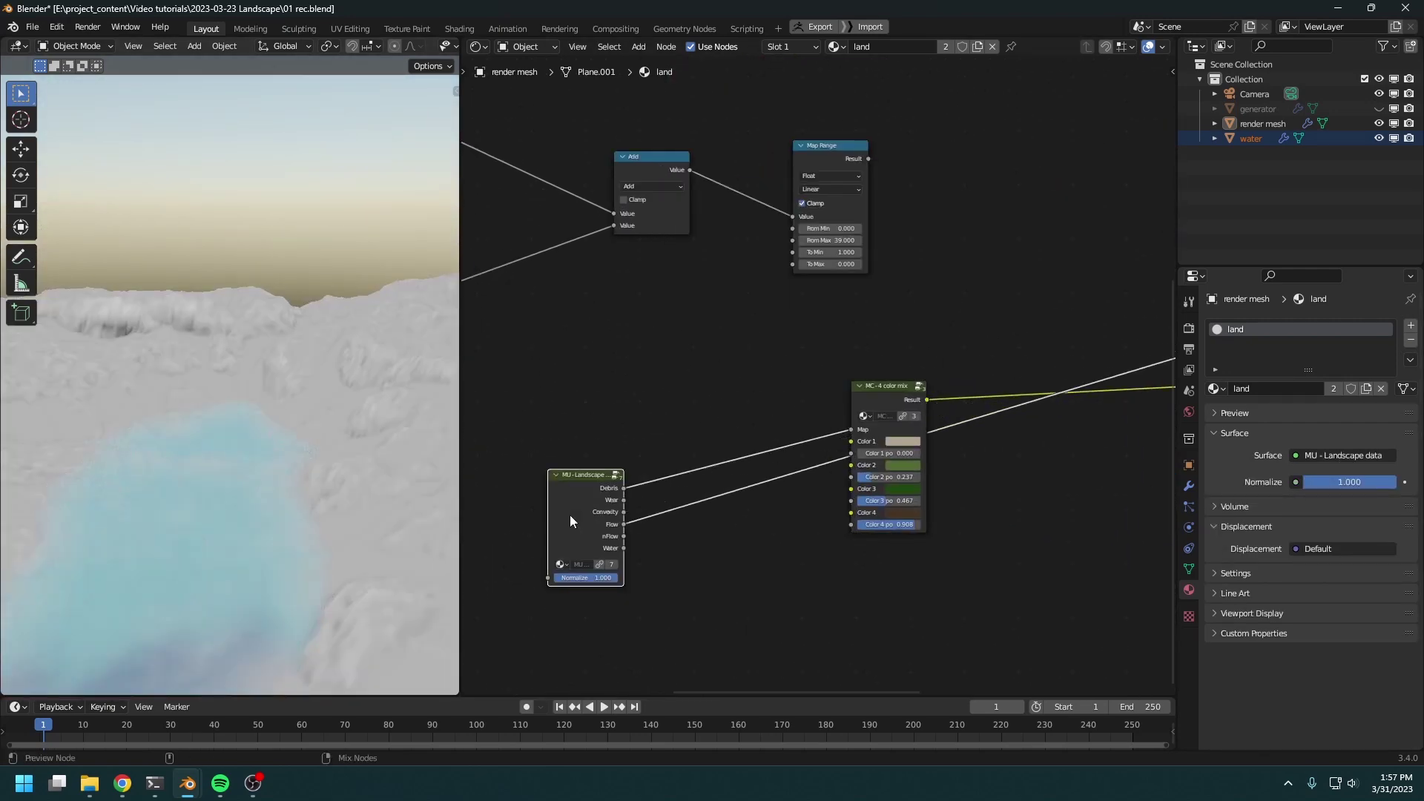
pyautogui.keyDown('ctrl'); pyautogui.keyDown('shift'); pyautogui.click(571, 516); pyautogui.keyUp('shift'); pyautogui.keyUp('ctrl')
pyautogui.keyDown('ctrl'); pyautogui.keyDown('shift'); pyautogui.click(574, 518); pyautogui.keyUp('shift'); pyautogui.keyUp('ctrl')
pyautogui.moveTo(295, 475); pyautogui.dragTo(455, 489, button='middle')
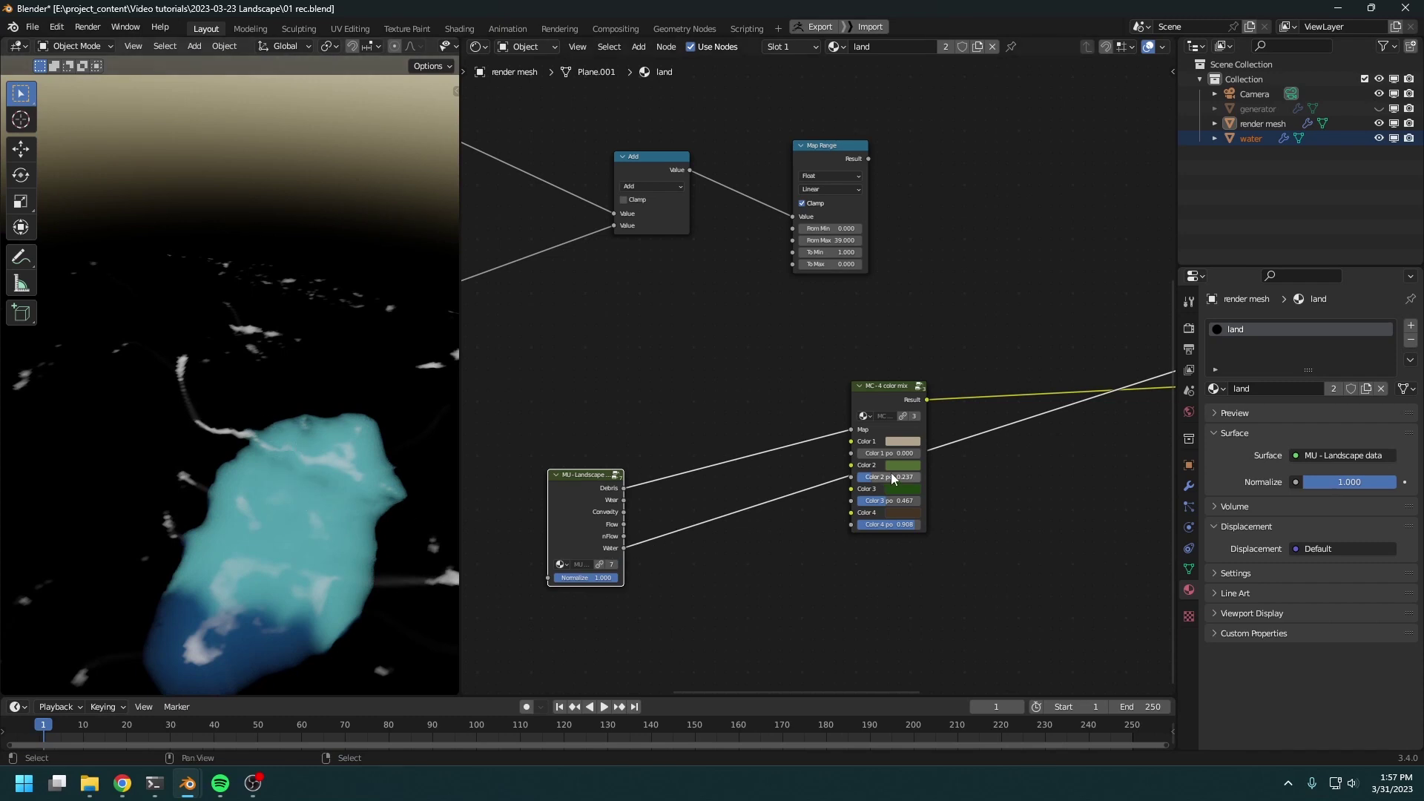
# Reposition the 4 color mix, landscape data and Map Range nodes, and preview the Map Range result again
pyautogui.moveTo(883, 410); pyautogui.dragTo(897, 417)
pyautogui.moveTo(580, 528); pyautogui.dragTo(595, 496)
pyautogui.moveTo(830, 161)
pyautogui.mouseDown()
pyautogui.moveTo(827, 174)
pyautogui.moveTo(811, 163)
pyautogui.mouseUp()
pyautogui.keyDown('ctrl'); pyautogui.keyDown('shift'); pyautogui.click(810, 164); pyautogui.keyUp('shift'); pyautogui.keyUp('ctrl')
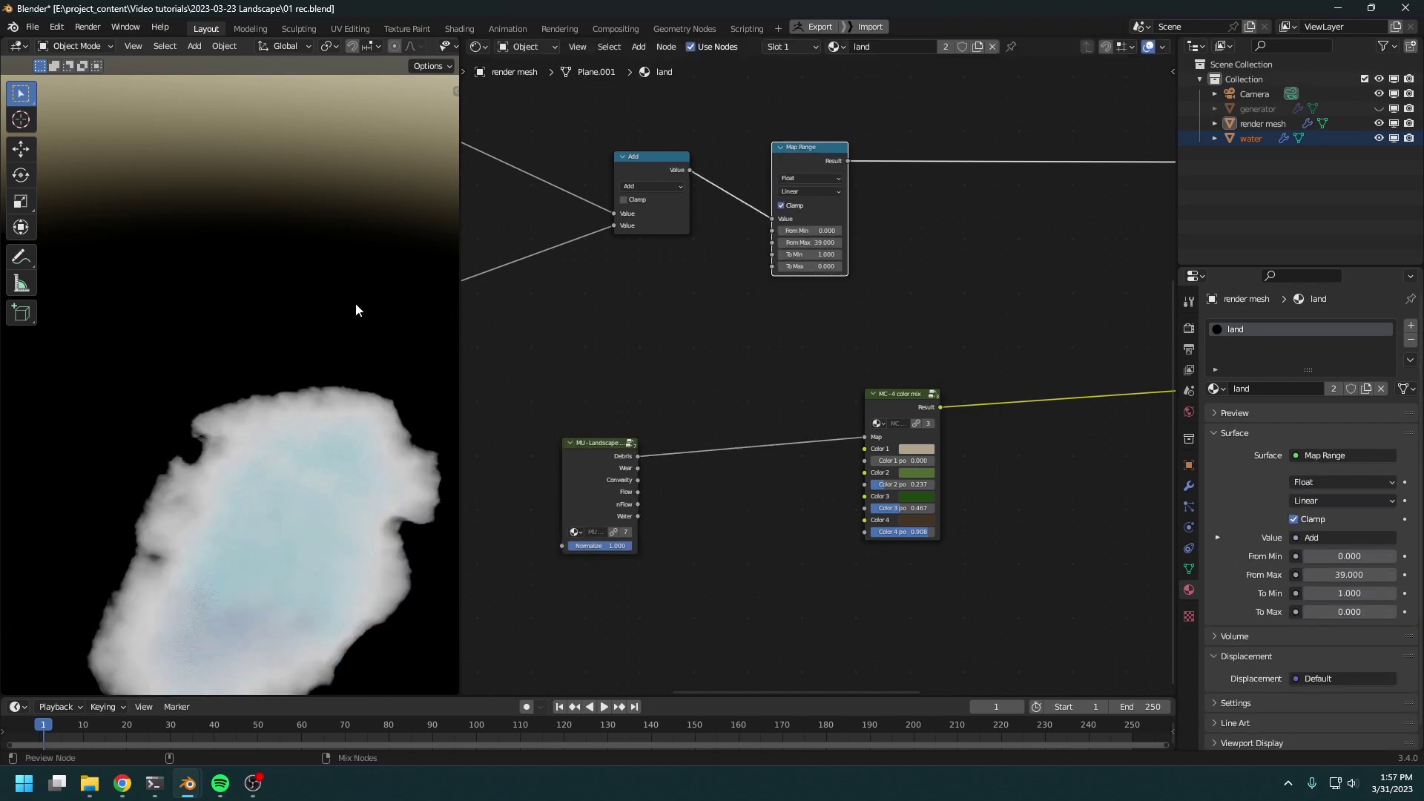
# Insert a Math node set to Maximum on the Map Range node's output link
pyautogui.scroll(1, 972, 409)
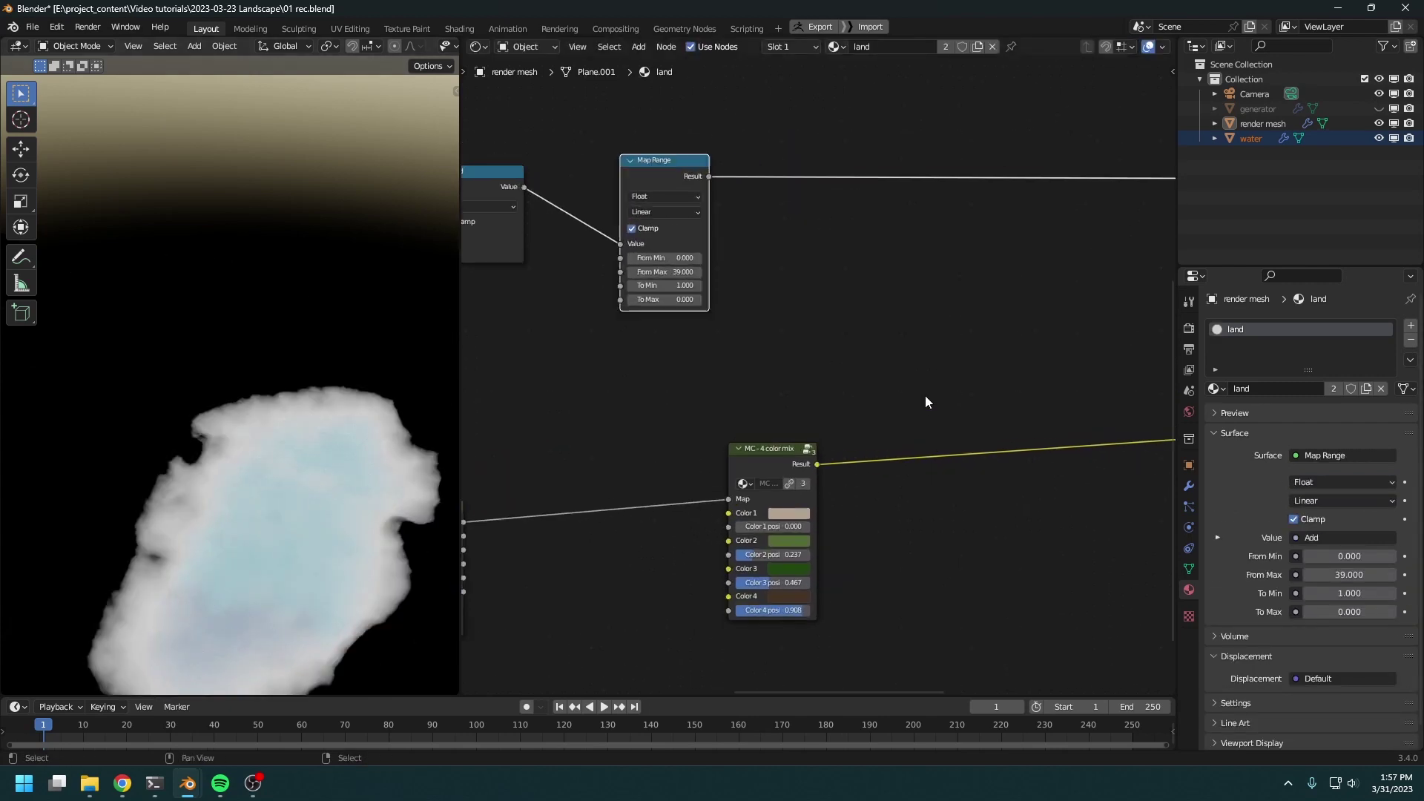
pyautogui.hotkey('shift', 'a')
pyautogui.moveTo(821, 295)
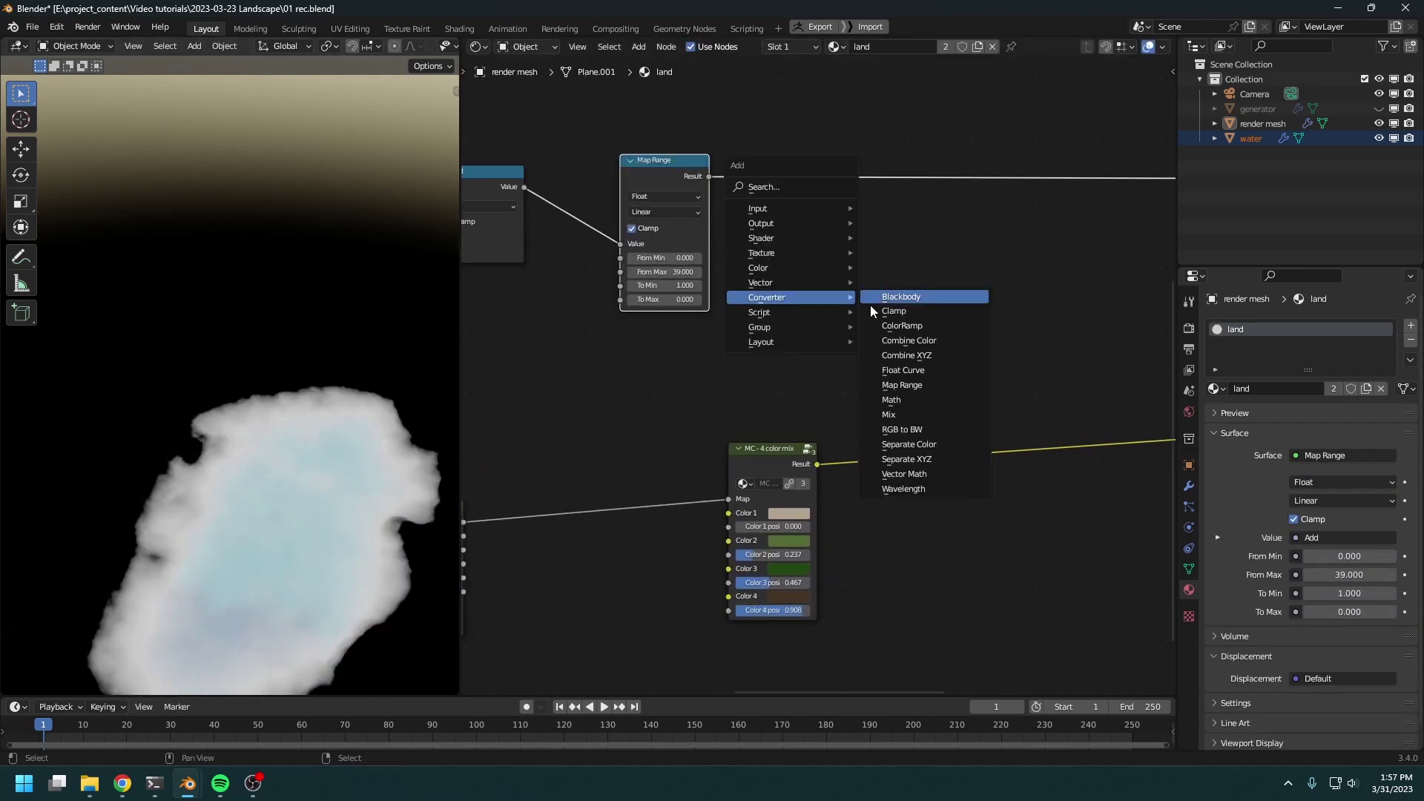
pyautogui.click(890, 406)
pyautogui.click(813, 142)
pyautogui.click(844, 184)
pyautogui.click(936, 236)
# Connect the landscape data node's Water output to the second value of the Maximum node
pyautogui.moveTo(717, 422); pyautogui.dragTo(826, 373, button='middle')
pyautogui.scroll(-1, 826, 374)
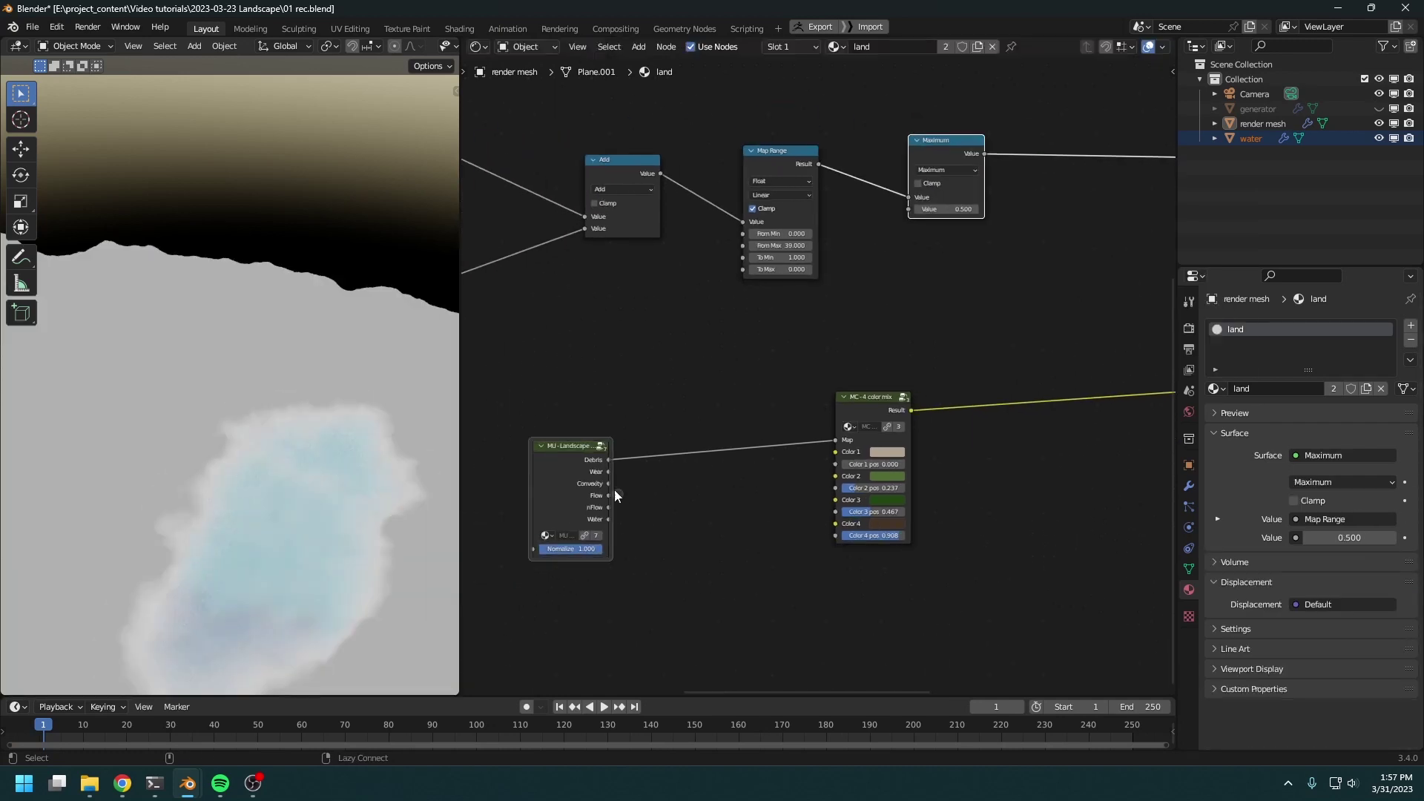
pyautogui.keyDown('alt'); pyautogui.moveTo(615, 490); pyautogui.dragTo(919, 209, button='right'); pyautogui.keyUp('alt')
pyautogui.moveTo(607, 520); pyautogui.dragTo(914, 204)
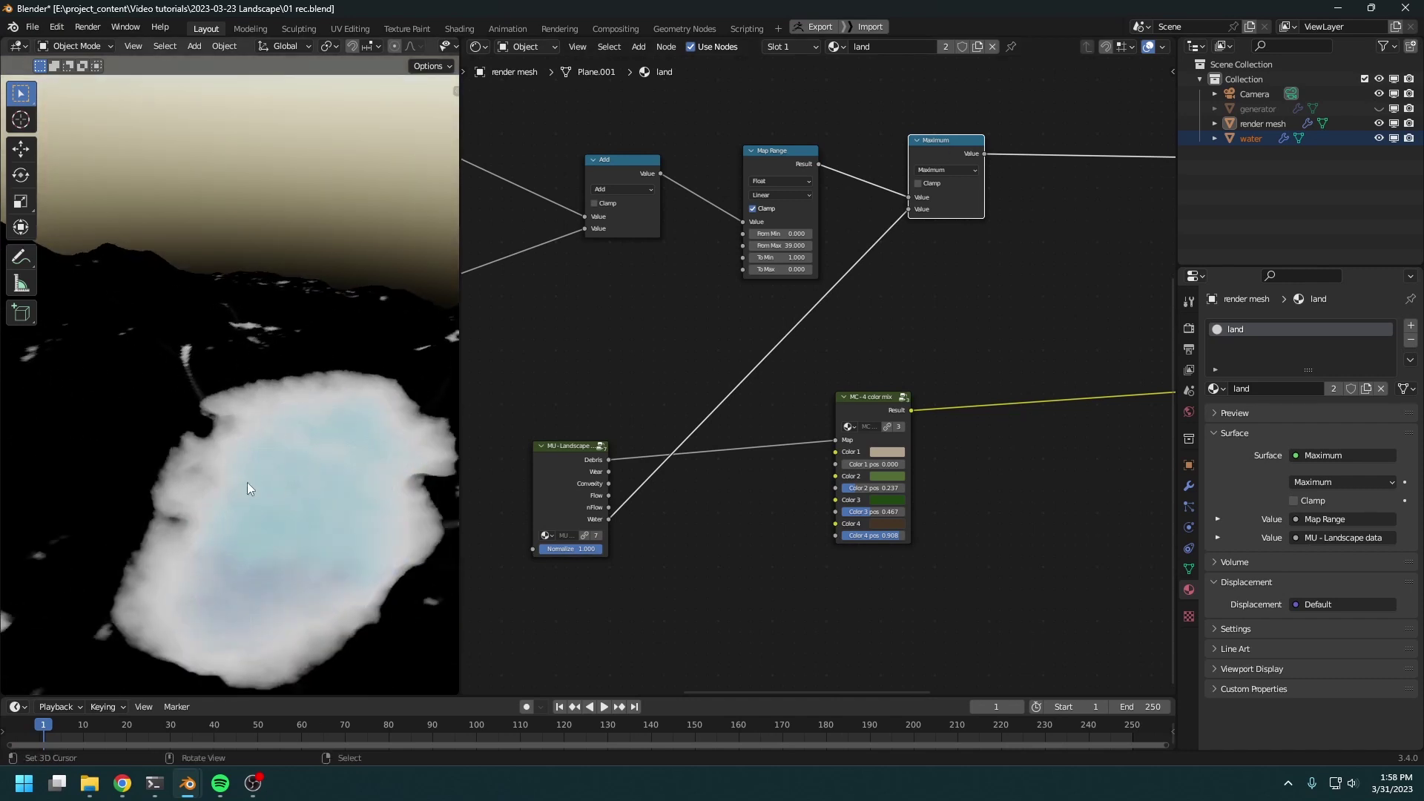
# Add an MC - 2 color mix group node and connect the Maximum output to its Map input
pyautogui.moveTo(927, 439); pyautogui.dragTo(769, 540, button='middle')
pyautogui.scroll(2, 769, 540)
pyautogui.hotkey('shift', 'a')
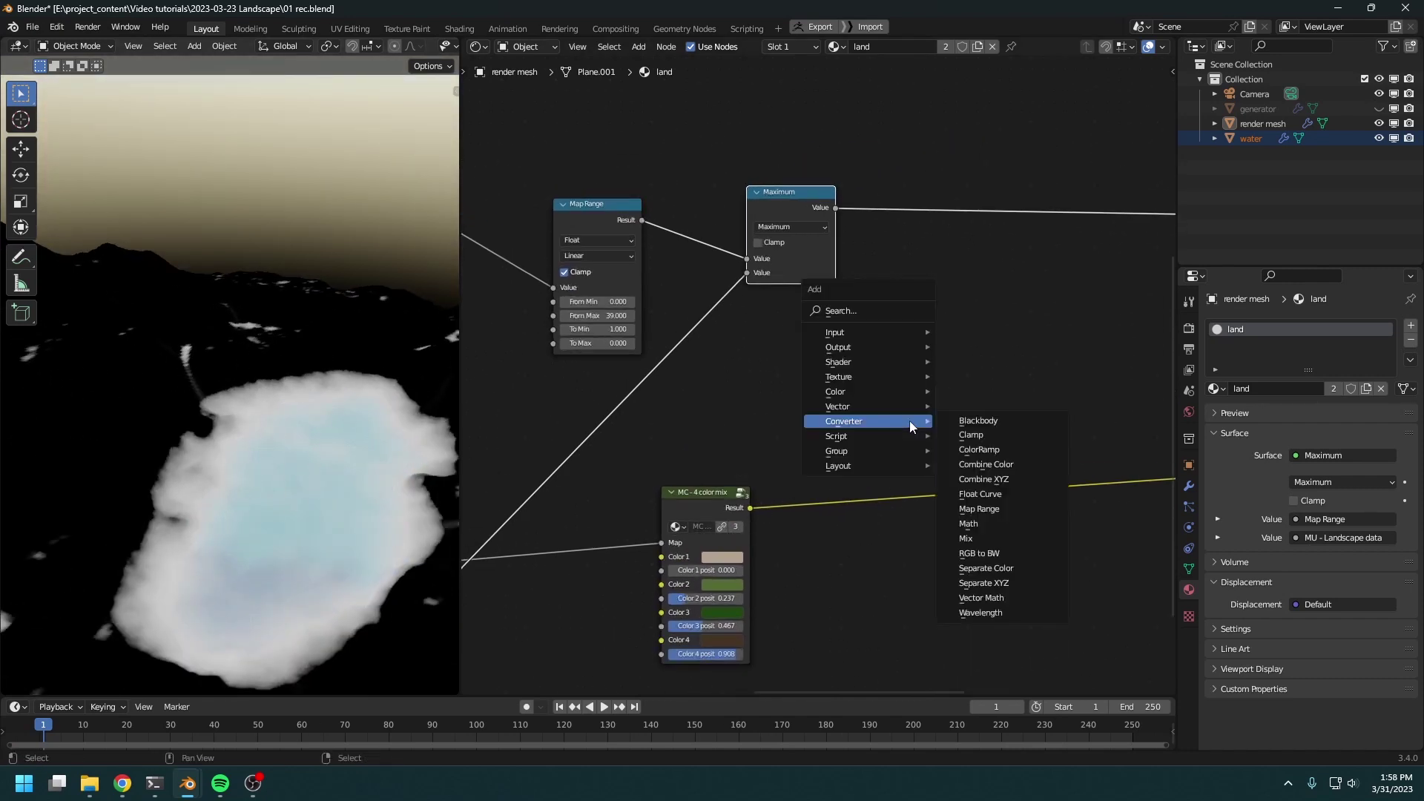
pyautogui.click(843, 312)
pyautogui.write('2')
pyautogui.click(933, 341)
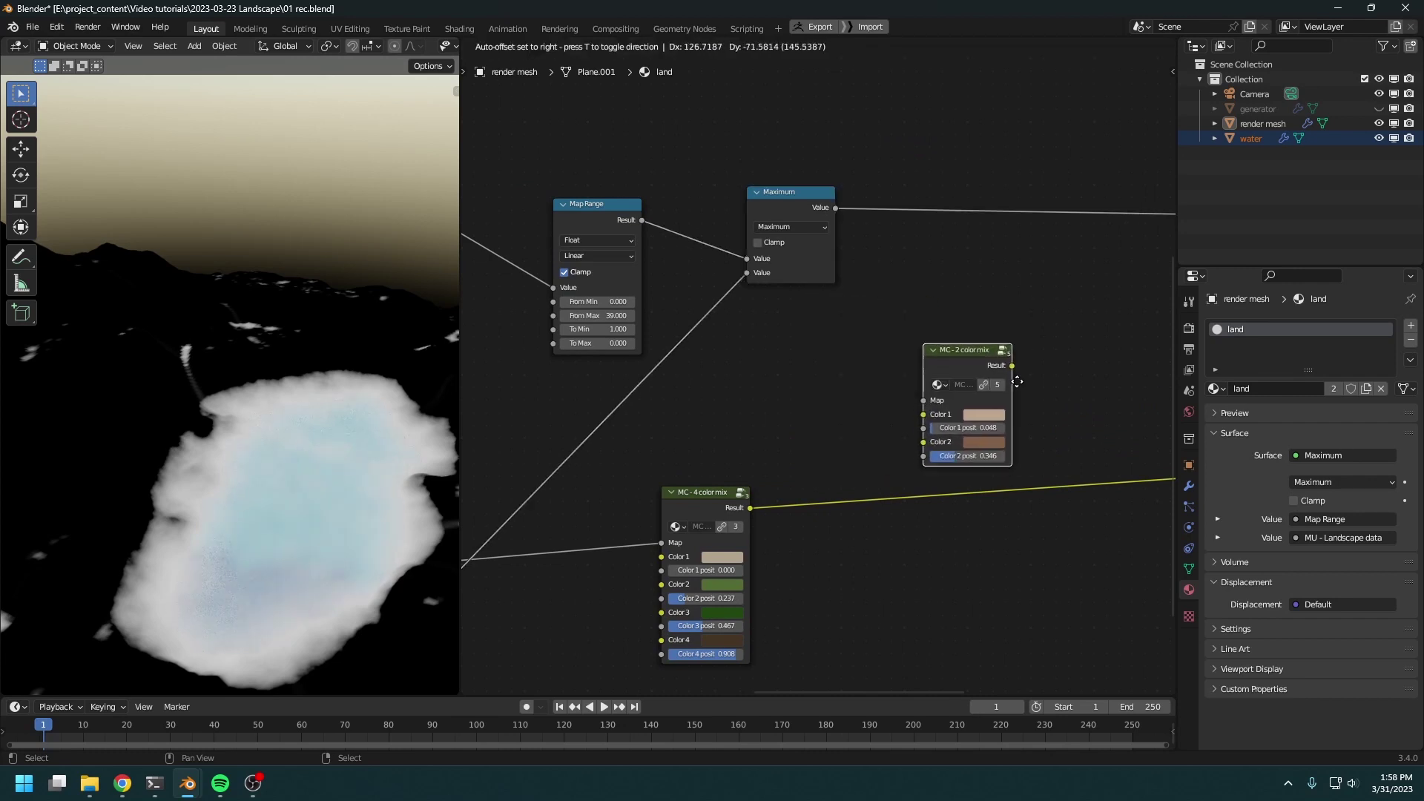
pyautogui.click(1018, 377)
pyautogui.moveTo(960, 515); pyautogui.dragTo(811, 529, button='middle')
pyautogui.moveTo(684, 221); pyautogui.dragTo(780, 406)
# Select the mask, landscape data and color mix nodes together and move them farther from the Principled BSDF nodes
pyautogui.scroll(-3, 721, 489)
pyautogui.moveTo(839, 229); pyautogui.dragTo(445, 530)
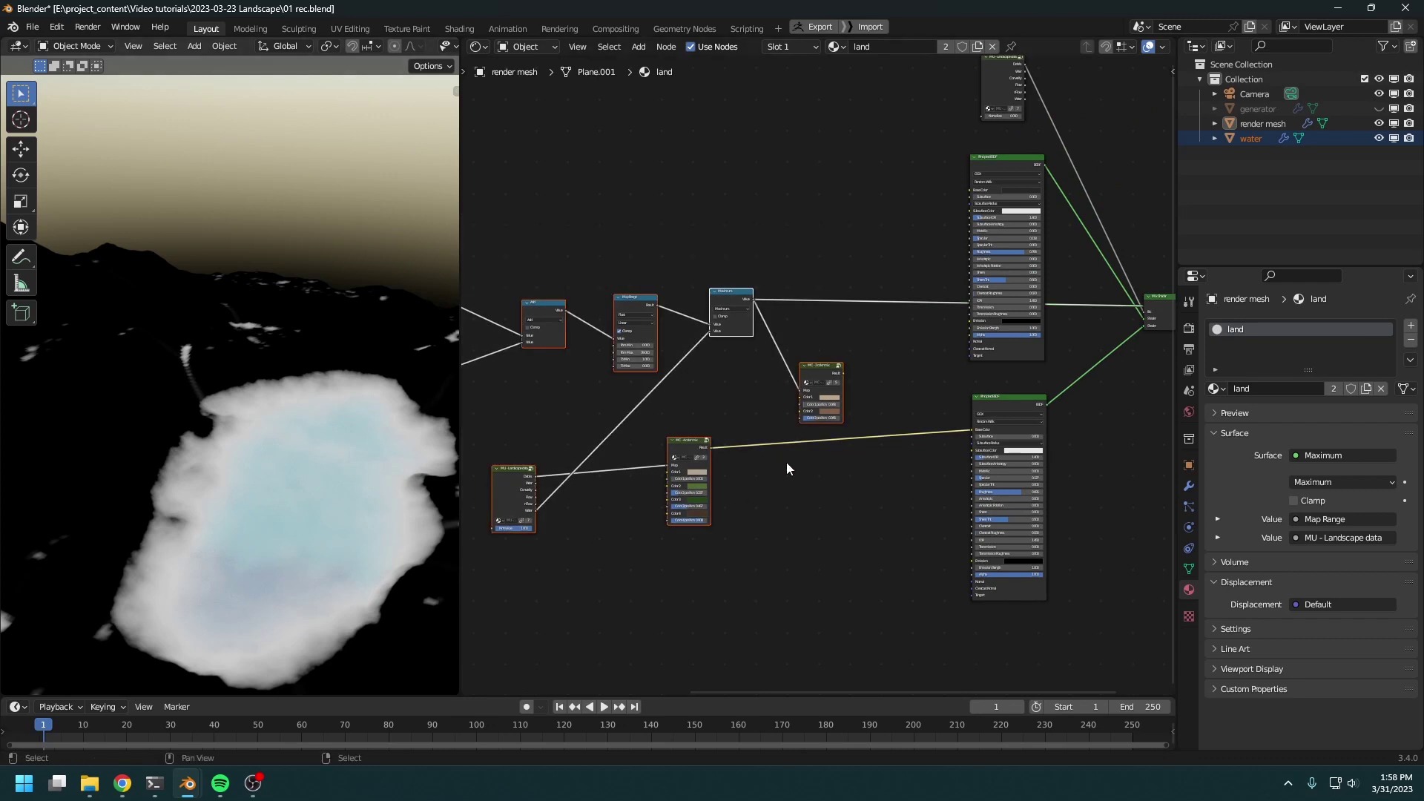
pyautogui.moveTo(803, 428); pyautogui.dragTo(949, 466, button='middle')
pyautogui.press('g')
pyautogui.click(754, 474)
pyautogui.scroll(1, 821, 551)
pyautogui.scroll(7, 821, 550)
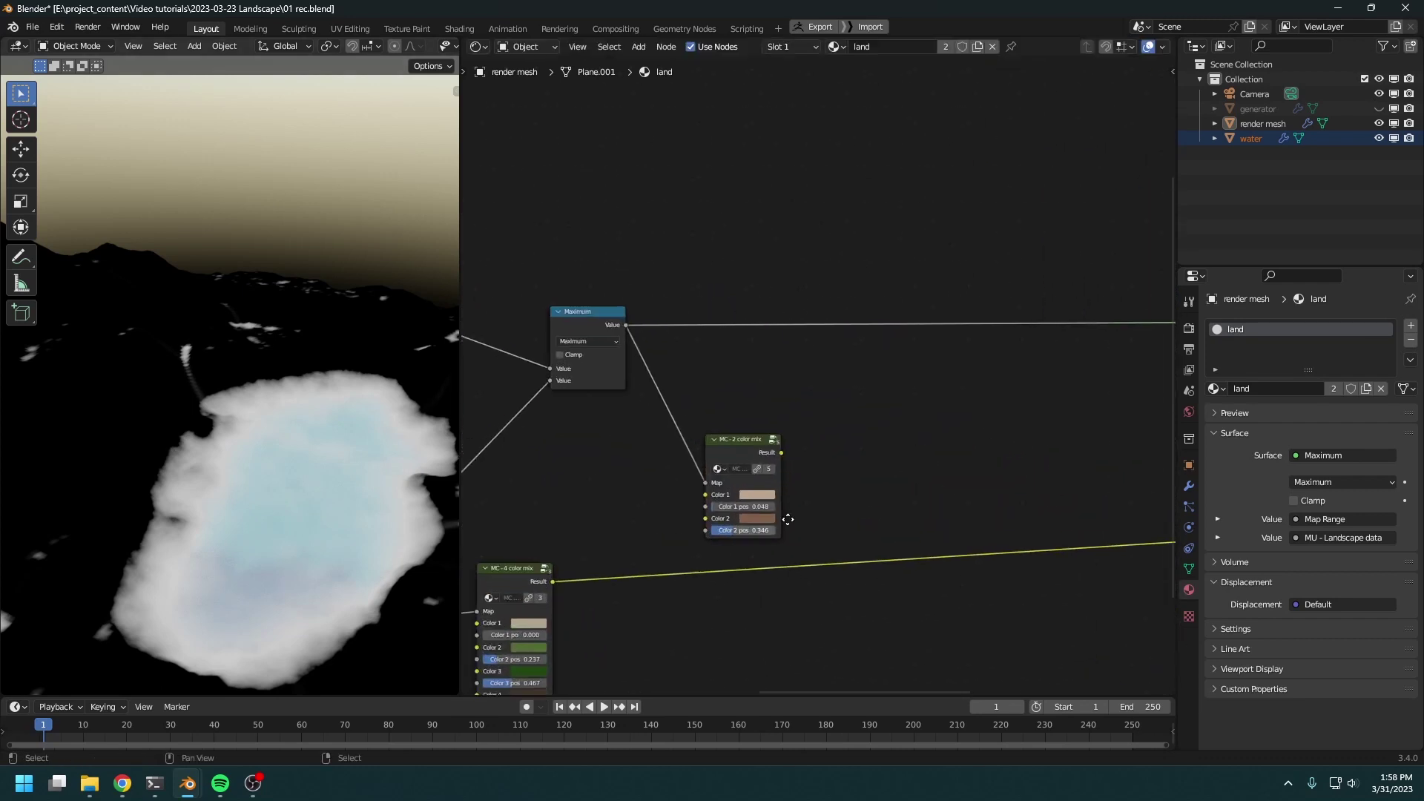
# Connect the 4 color mix Result to Color 1 of the 2 color mix node and preview the combined color
pyautogui.moveTo(784, 517); pyautogui.dragTo(946, 448, button='middle')
pyautogui.moveTo(693, 531); pyautogui.dragTo(858, 436)
pyautogui.moveTo(640, 620); pyautogui.dragTo(539, 626, button='middle')
pyautogui.keyDown('ctrl'); pyautogui.keyDown('shift'); pyautogui.click(817, 387); pyautogui.keyUp('shift'); pyautogui.keyUp('ctrl')
pyautogui.scroll(2, 823, 487)
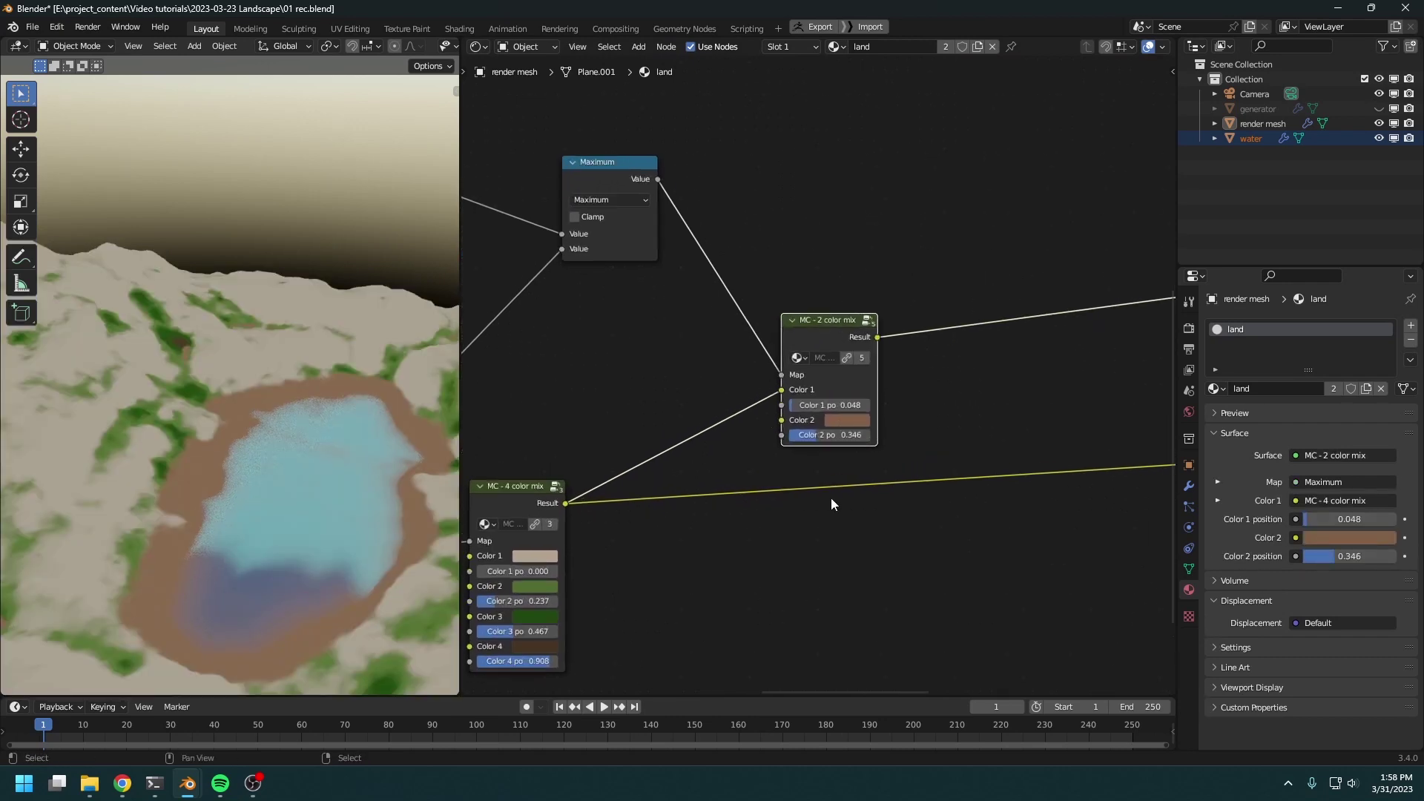
# Copy the 4 color mix's beige Color 1 to the 2 color mix's Color 2, with Color 1 position 0.315 and Color 2 position 1.000
pyautogui.click(840, 427)
pyautogui.moveTo(548, 548); pyautogui.dragTo(587, 526, button='middle')
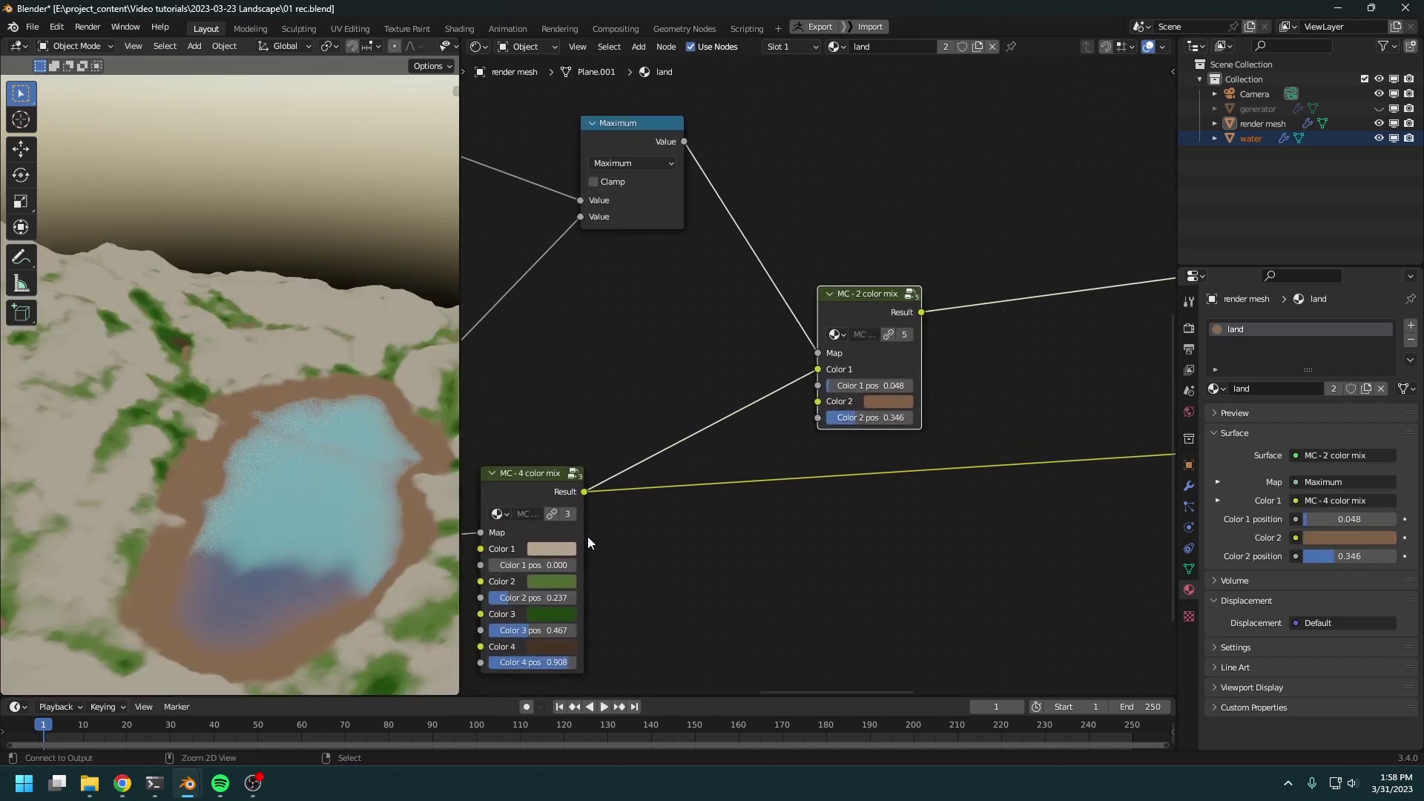
pyautogui.moveTo(554, 550); pyautogui.dragTo(957, 410)
pyautogui.scroll(1, 861, 452)
pyautogui.moveTo(872, 375)
pyautogui.mouseDown()
pyautogui.moveTo(909, 375)
pyautogui.moveTo(877, 375)
pyautogui.mouseUp()
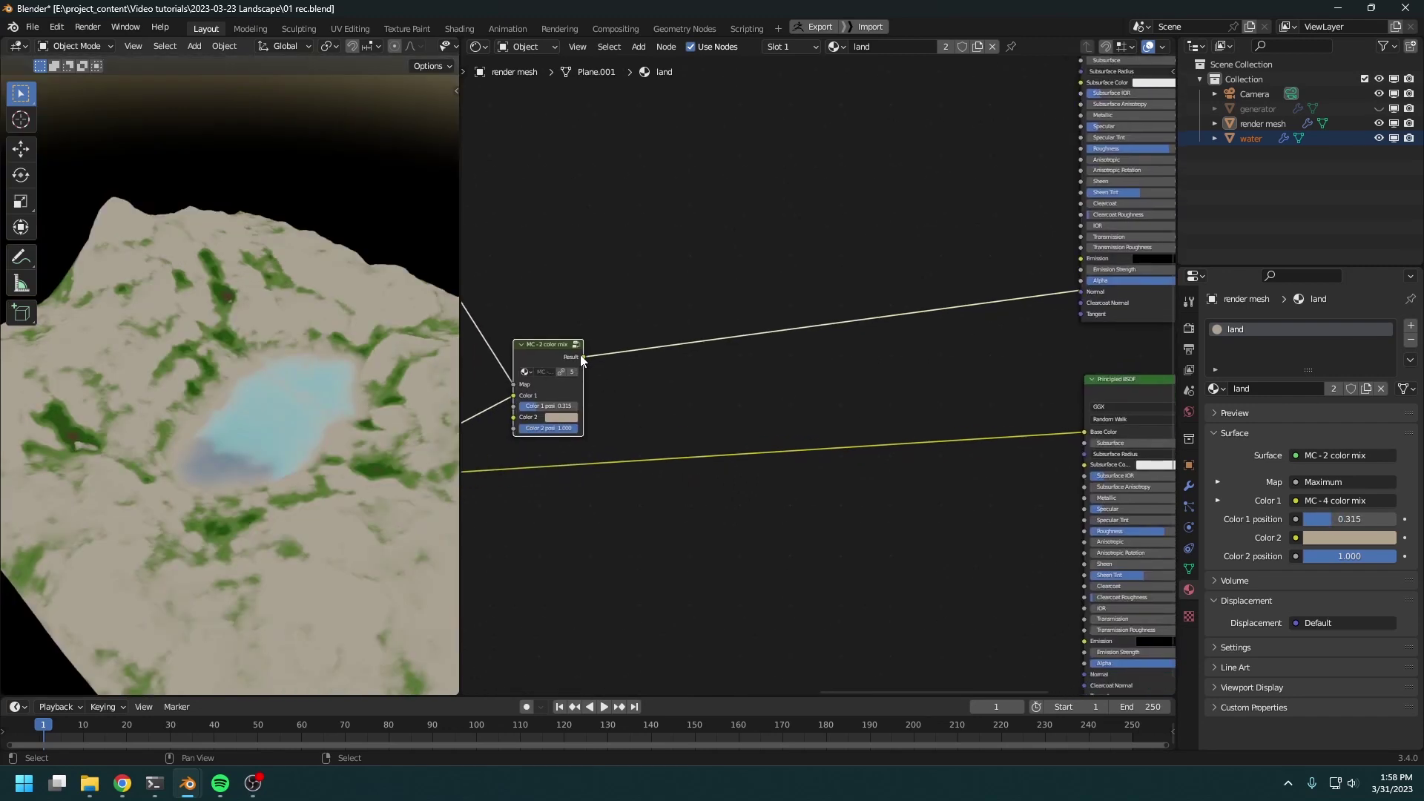
# Connect the 2 color mix Result to the lower Principled BSDF's Base Color and preview the Mix Shader on the landscape
pyautogui.moveTo(581, 357); pyautogui.dragTo(1084, 432)
pyautogui.moveTo(974, 419); pyautogui.dragTo(652, 429, button='middle')
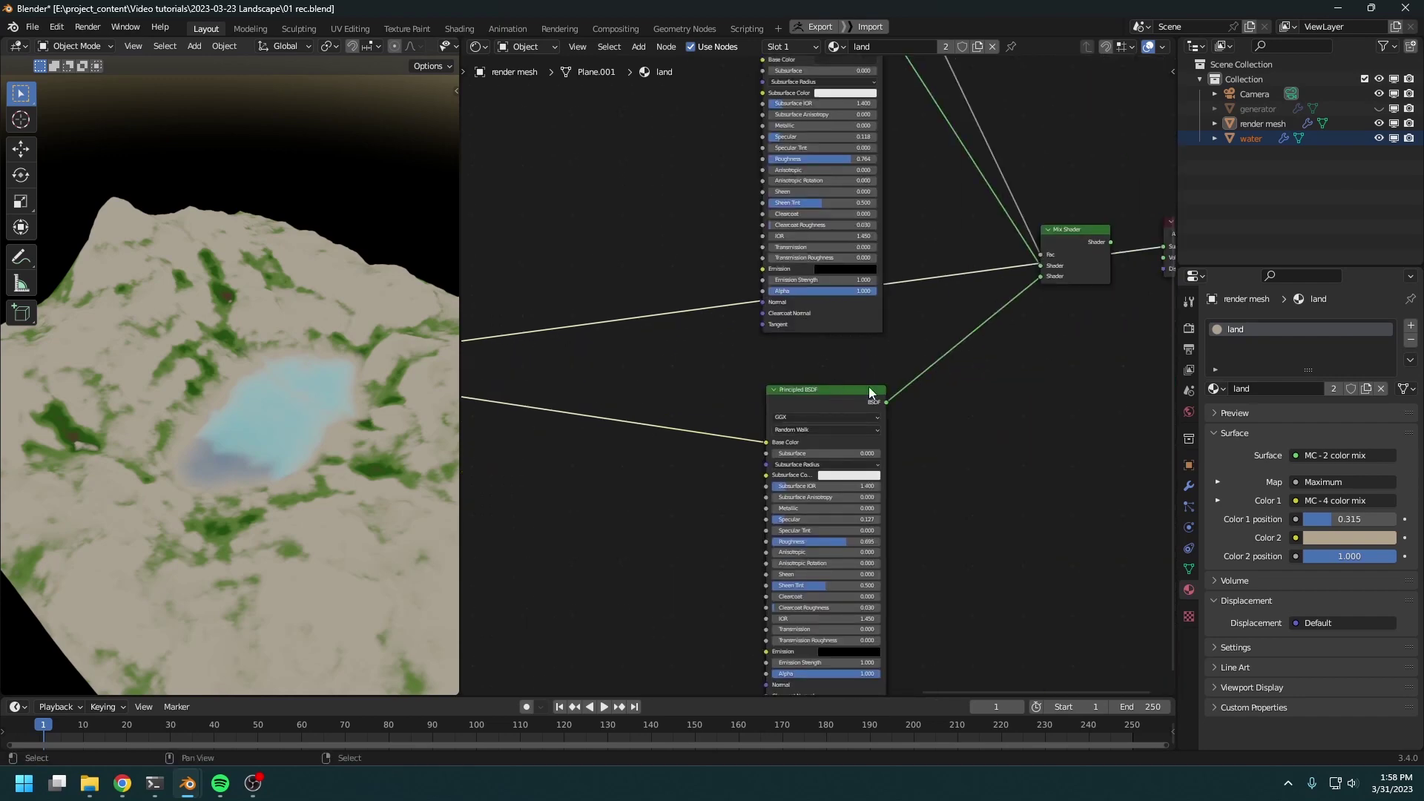
pyautogui.moveTo(870, 385); pyautogui.dragTo(615, 485, button='middle')
pyautogui.keyDown('ctrl'); pyautogui.keyDown('shift'); pyautogui.click(830, 358); pyautogui.keyUp('shift'); pyautogui.keyUp('ctrl')
pyautogui.moveTo(212, 427); pyautogui.dragTo(258, 389, button='middle')
pyautogui.scroll(4, 326, 403)
pyautogui.scroll(-4, 215, 405)
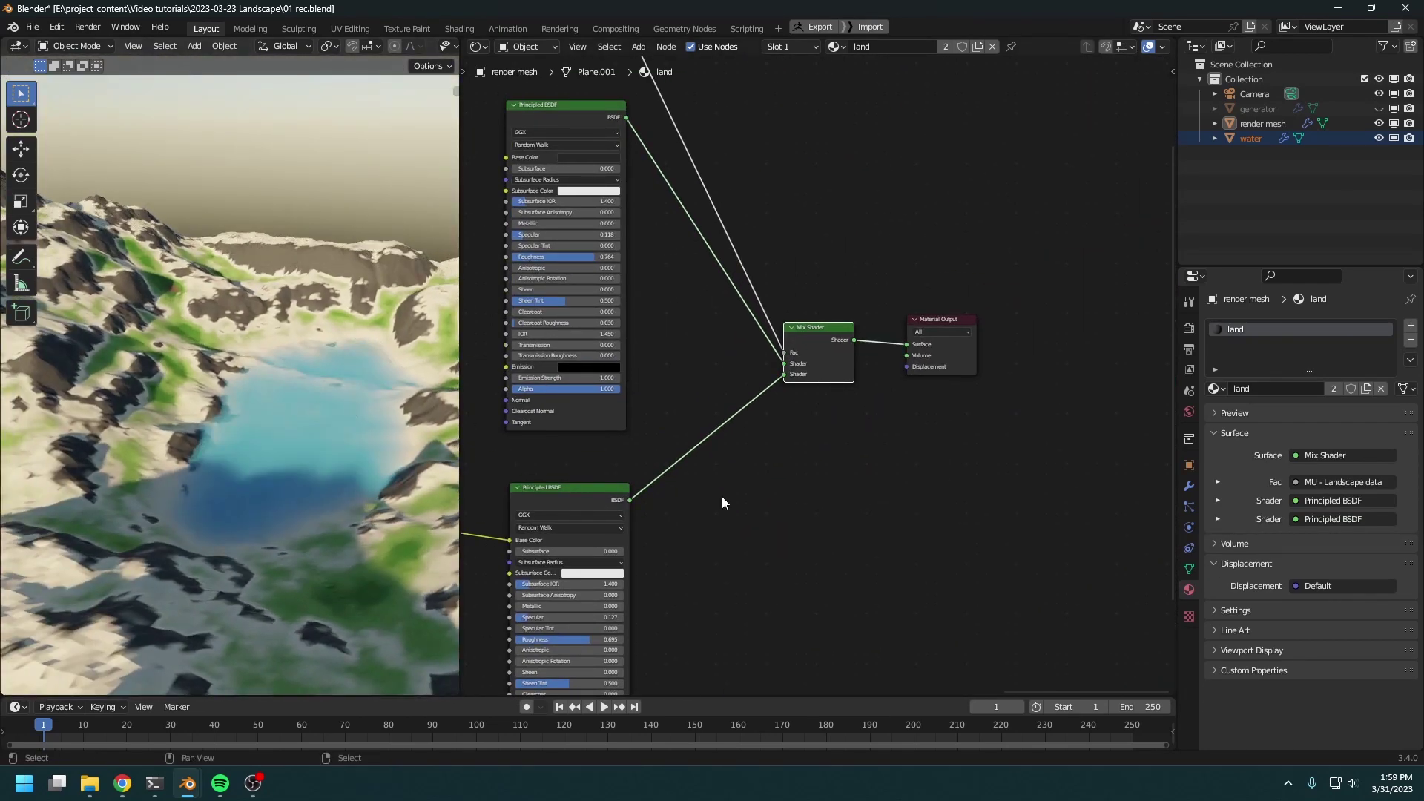
# Darken Color 1 of the 4 color mix node to hue 0.099, saturation 0.385 and value 0.239
pyautogui.moveTo(725, 499); pyautogui.dragTo(1110, 527, button='middle')
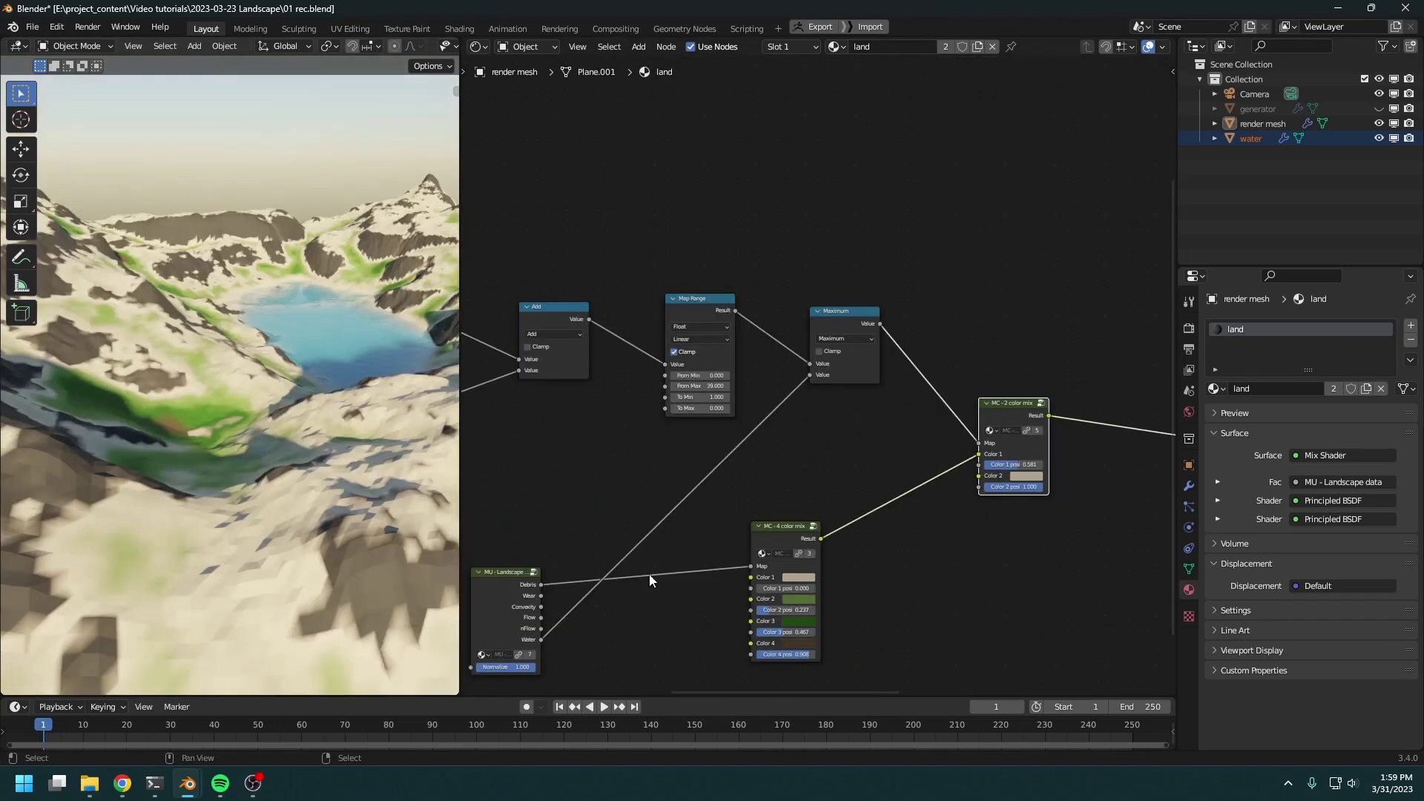
pyautogui.keyDown('shift'); pyautogui.scroll(-3, 869, 575); pyautogui.keyUp('shift')
pyautogui.scroll(1, 870, 575)
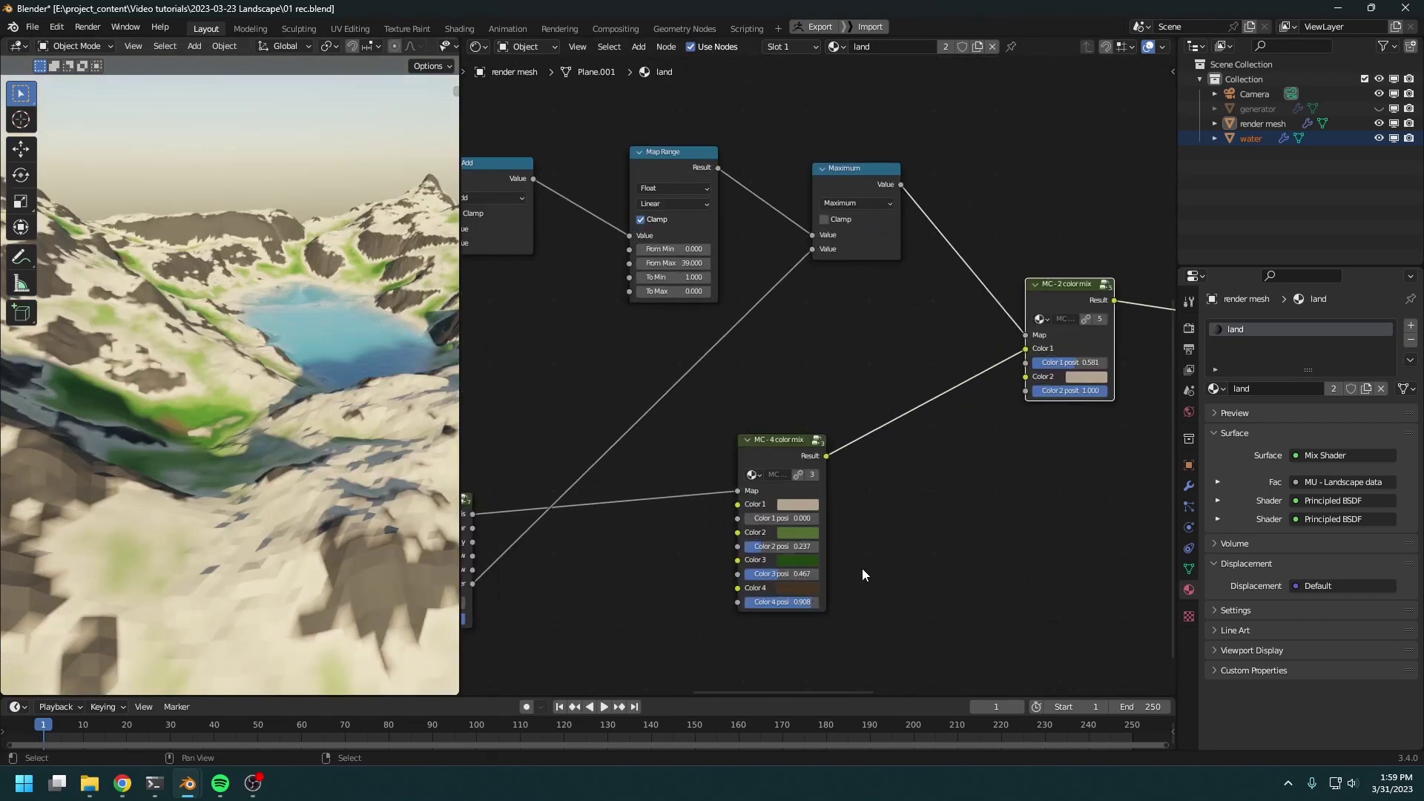
pyautogui.click(799, 504)
pyautogui.moveTo(886, 351); pyautogui.dragTo(886, 367)
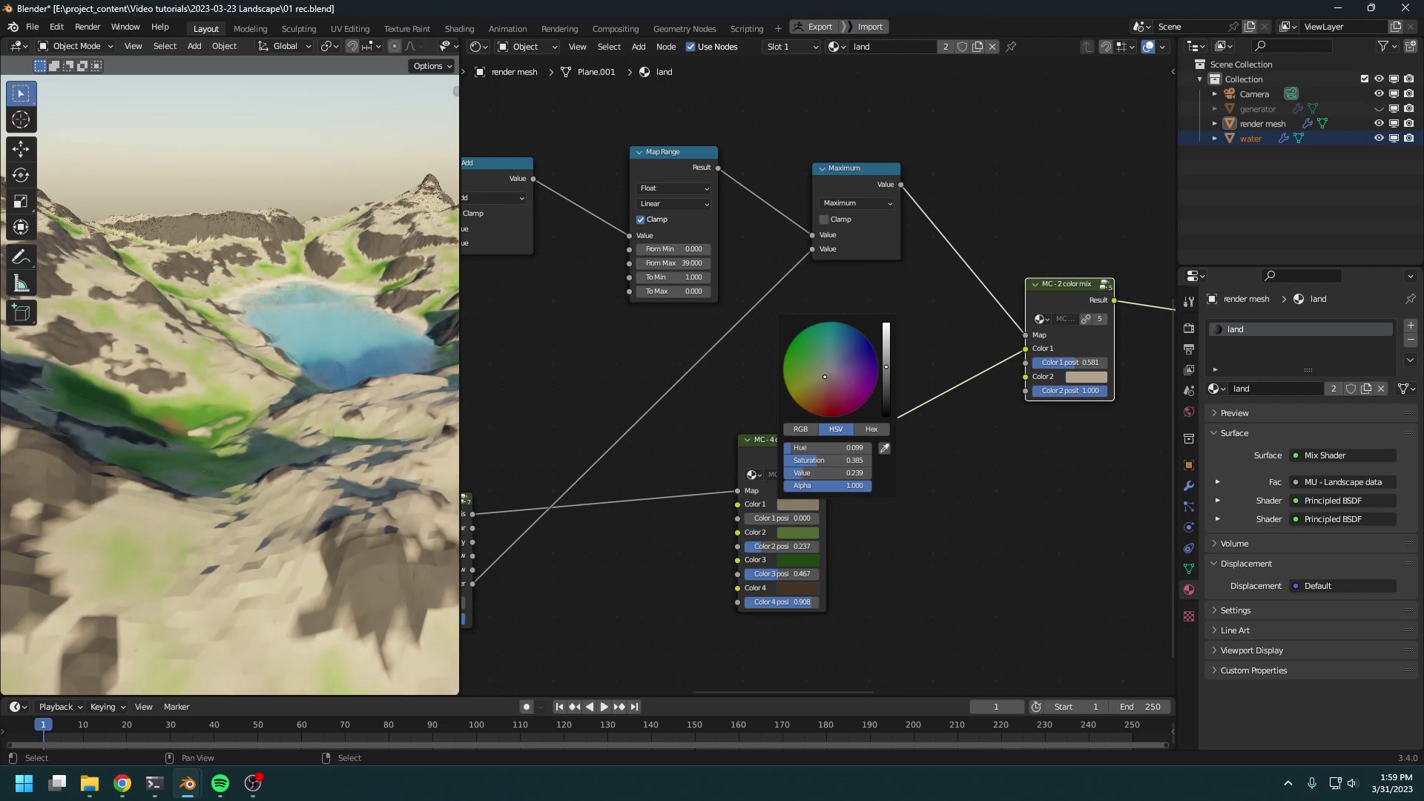
# Add an RGB node with the darkened Color 1 and connect it to the 4 color mix's Color 1 and the 2 color mix's Color 2
pyautogui.moveTo(721, 483); pyautogui.dragTo(838, 337, button='middle')
pyautogui.hotkey('shift', 'a')
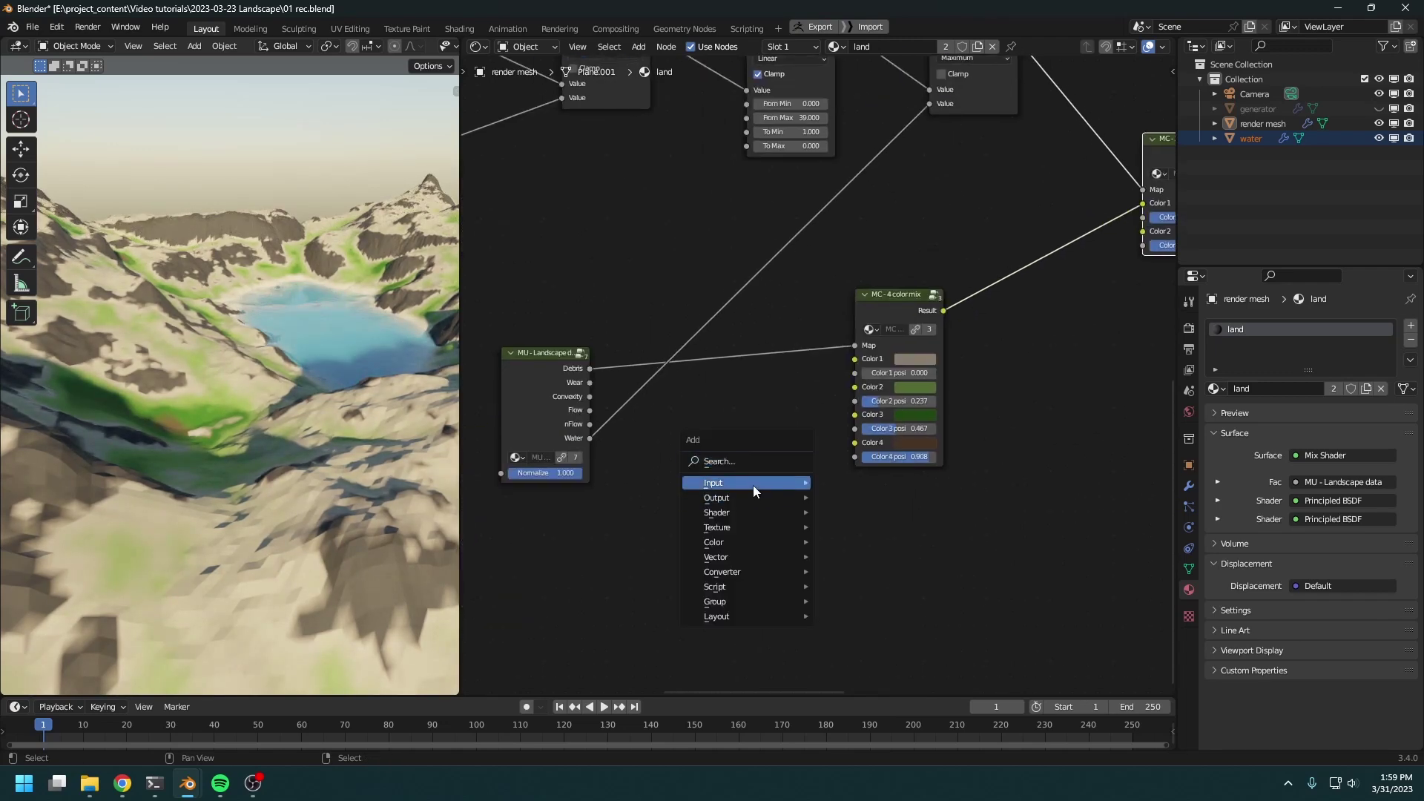
pyautogui.moveTo(754, 485)
pyautogui.click(849, 367)
pyautogui.click(731, 408)
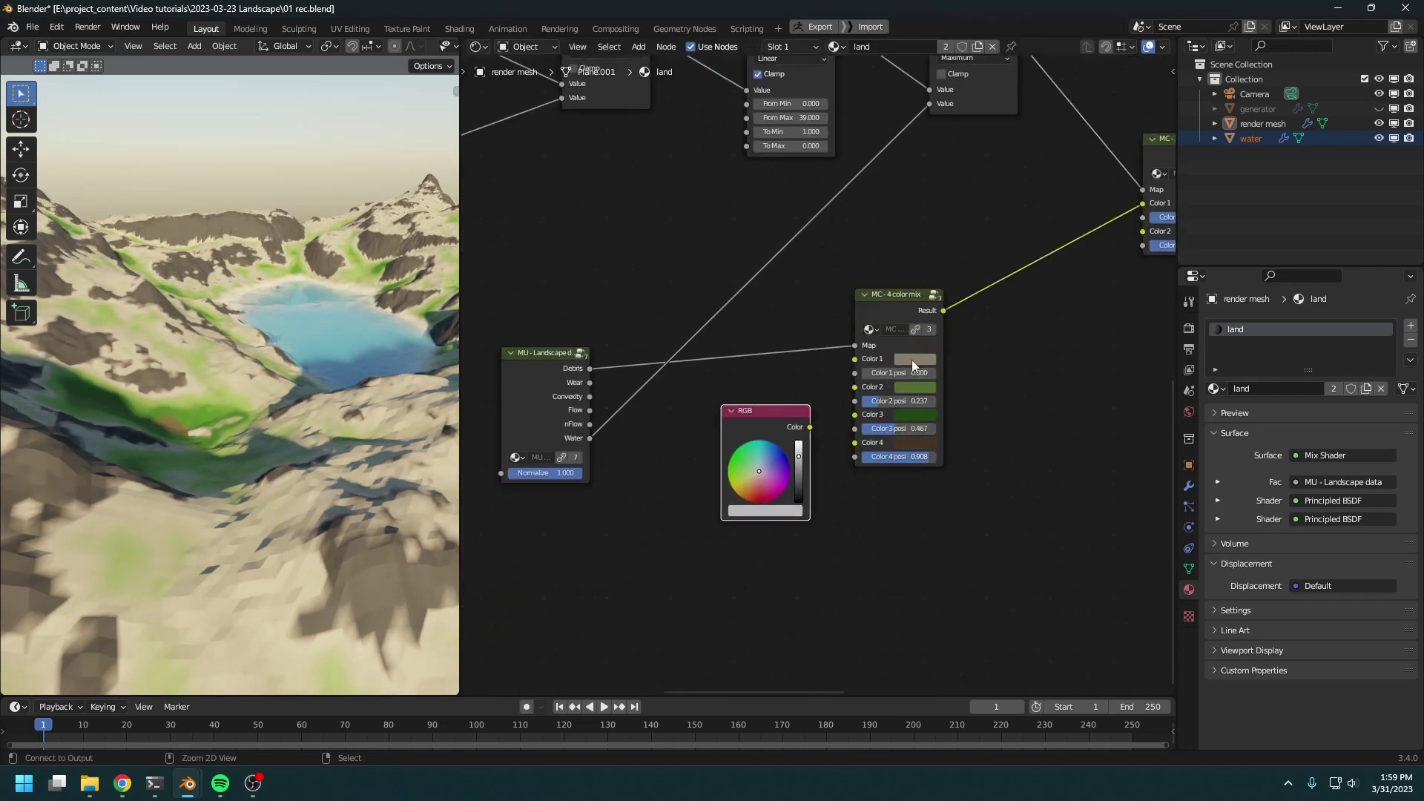
pyautogui.moveTo(810, 427); pyautogui.dragTo(854, 359)
pyautogui.moveTo(877, 438); pyautogui.dragTo(714, 488, button='middle')
pyautogui.moveTo(647, 476); pyautogui.dragTo(980, 282)
# Add a shared reroute point to the RGB node's links and tidy the RGB and 4 color mix nodes around it
pyautogui.moveTo(727, 362); pyautogui.dragTo(760, 240)
pyautogui.keyDown('shift'); pyautogui.moveTo(630, 413); pyautogui.dragTo(767, 515, button='right'); pyautogui.keyUp('shift')
pyautogui.press('g')
pyautogui.click(735, 473)
pyautogui.moveTo(601, 489); pyautogui.dragTo(564, 420)
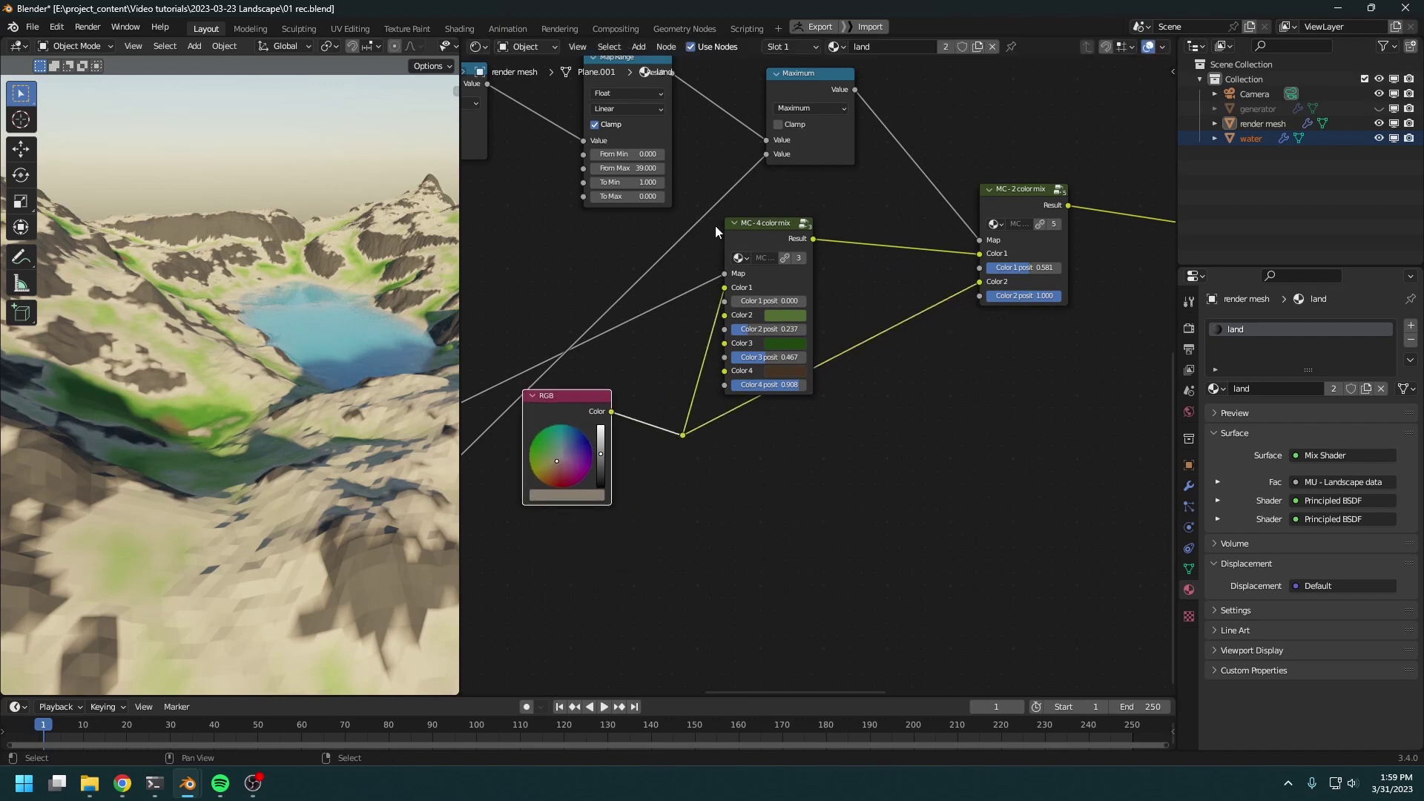
pyautogui.moveTo(754, 231); pyautogui.dragTo(760, 208)
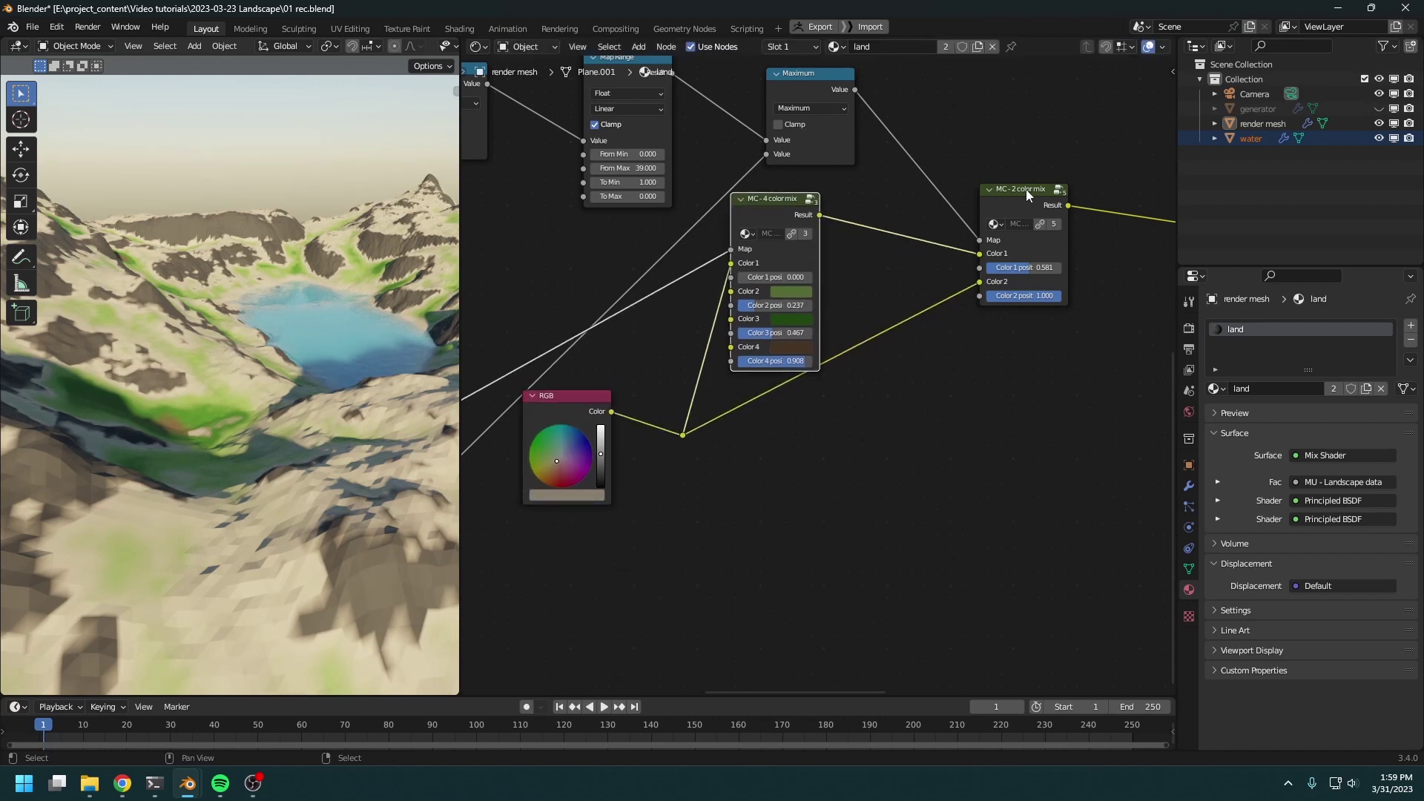
pyautogui.click(1026, 190)
# Move the RGB node slightly away from the reroute and shift its color to a more saturated, slightly darker brown
pyautogui.moveTo(585, 421); pyautogui.dragTo(569, 459)
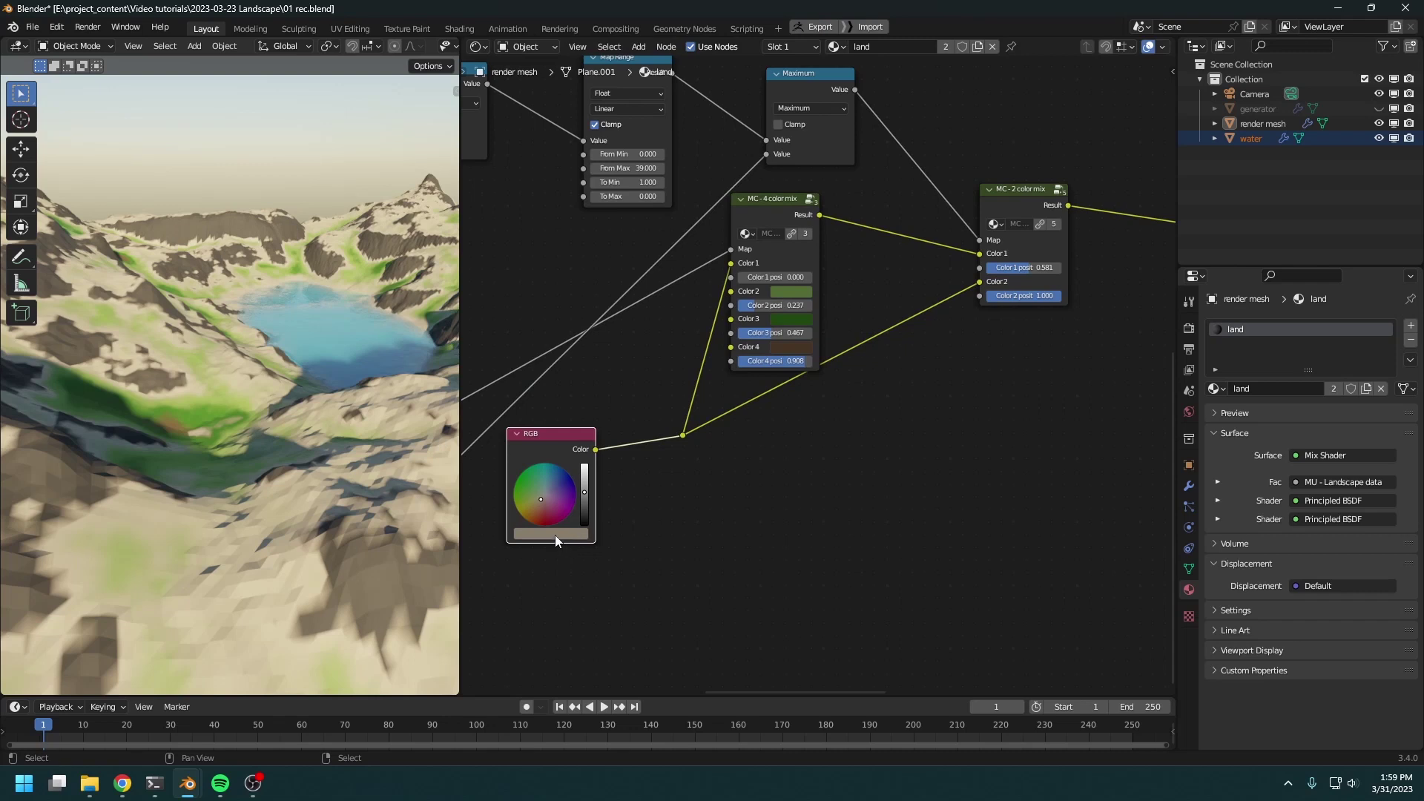
pyautogui.moveTo(541, 506); pyautogui.dragTo(539, 503)
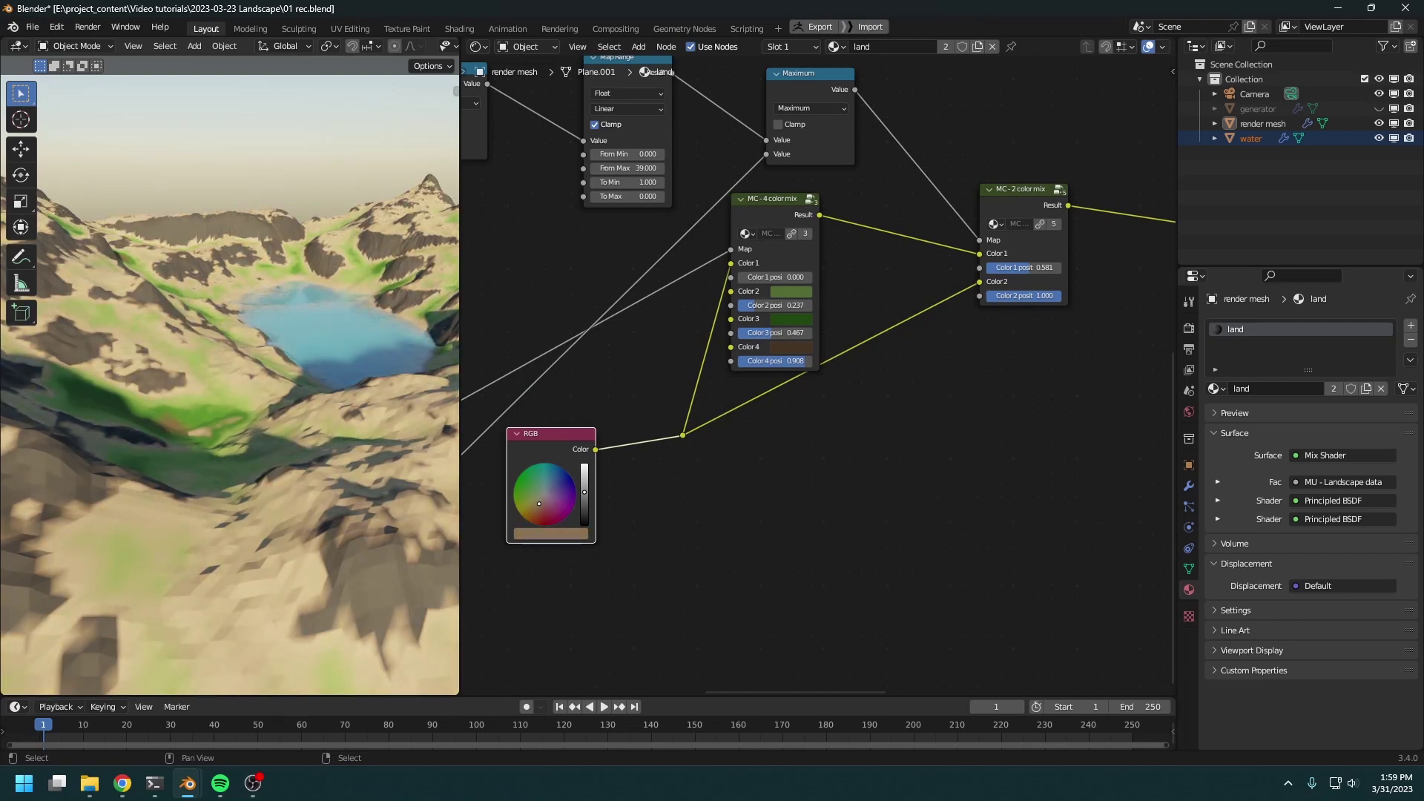
pyautogui.moveTo(585, 497); pyautogui.dragTo(585, 499)
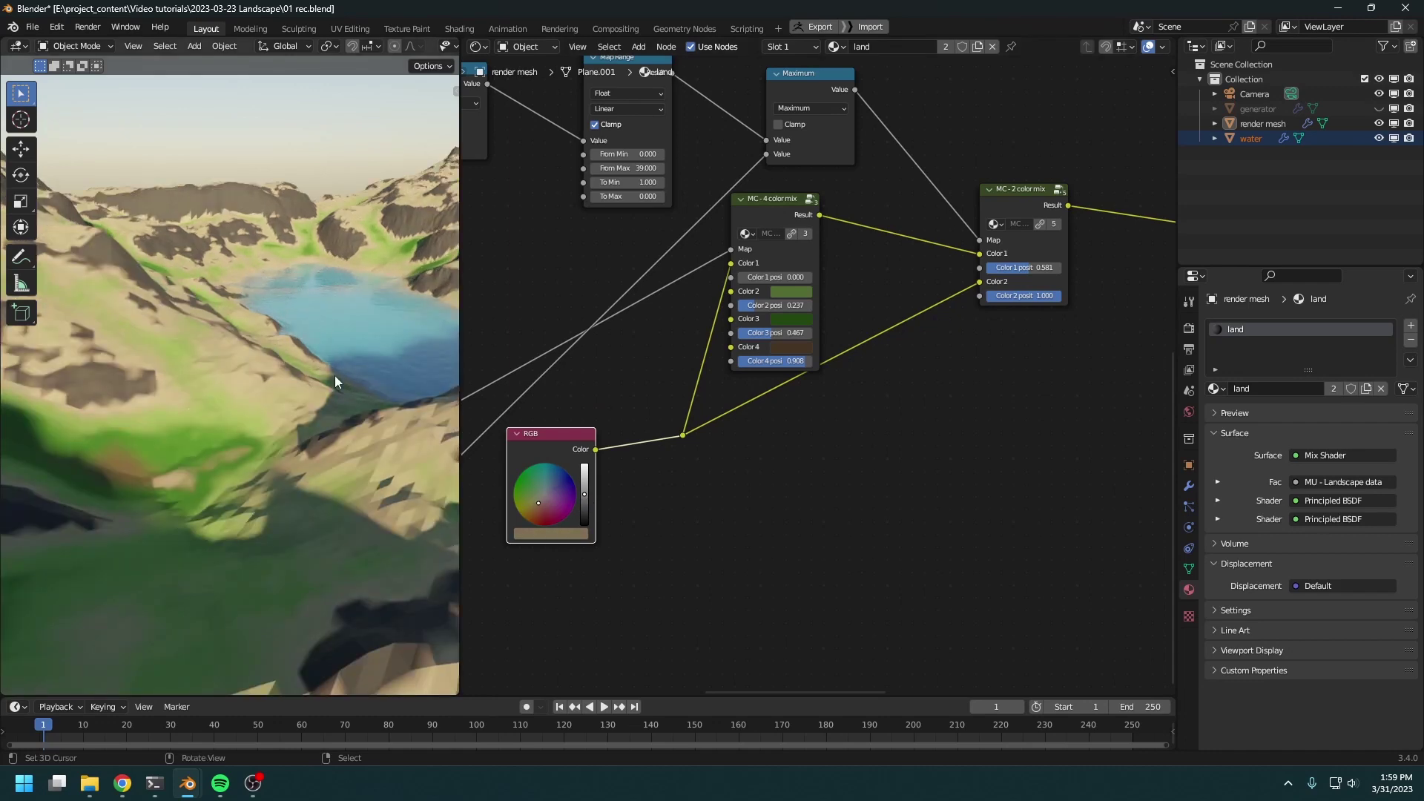
# Shift the 2 color mix node aside, add a Landscape data node above the Maximum node, and preview its Flow output on the terrain
pyautogui.keyDown('shift'); pyautogui.moveTo(252, 432); pyautogui.dragTo(283, 389, button='middle'); pyautogui.keyUp('shift')
pyautogui.scroll(-1, 1017, 471)
pyautogui.moveTo(1017, 471); pyautogui.dragTo(829, 496, button='middle')
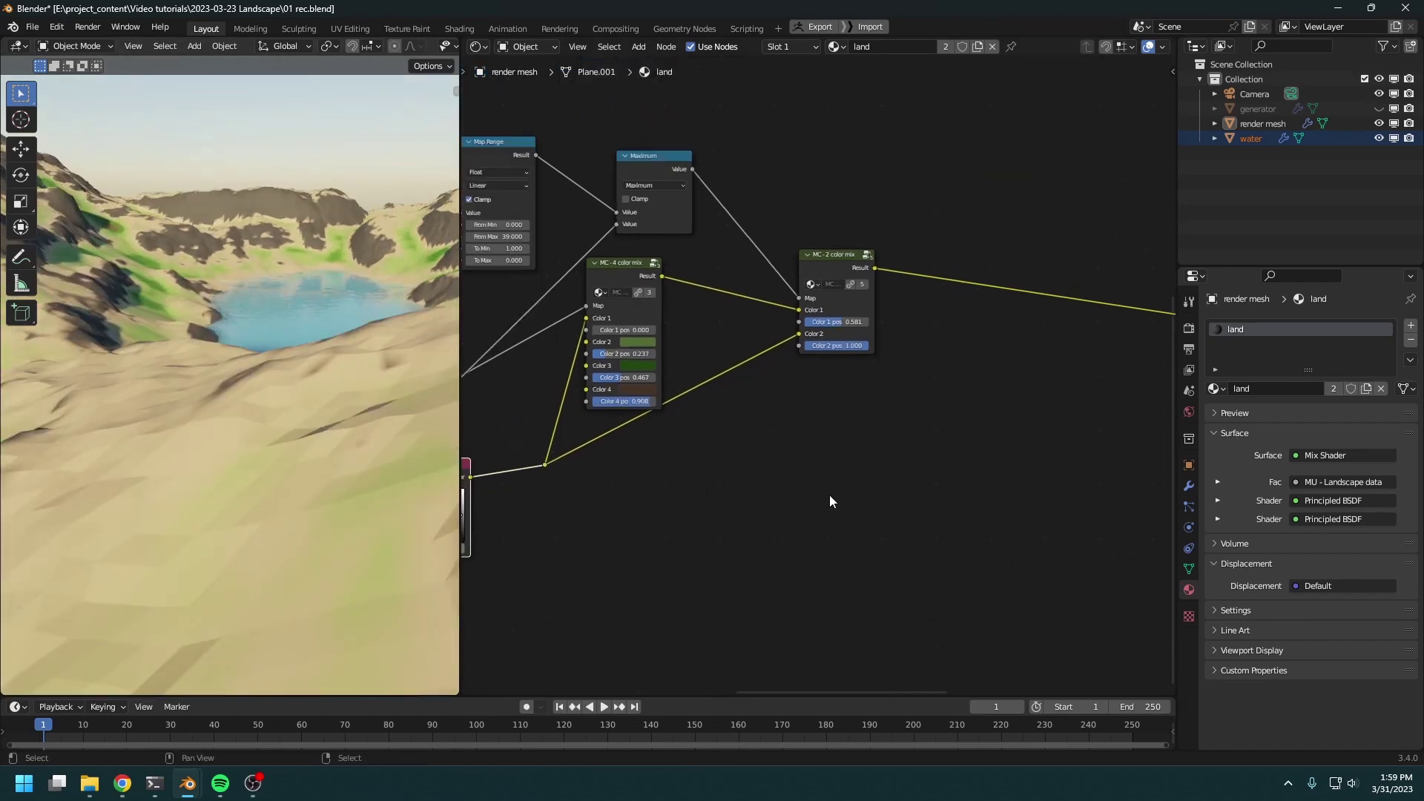
pyautogui.moveTo(830, 256); pyautogui.dragTo(841, 304)
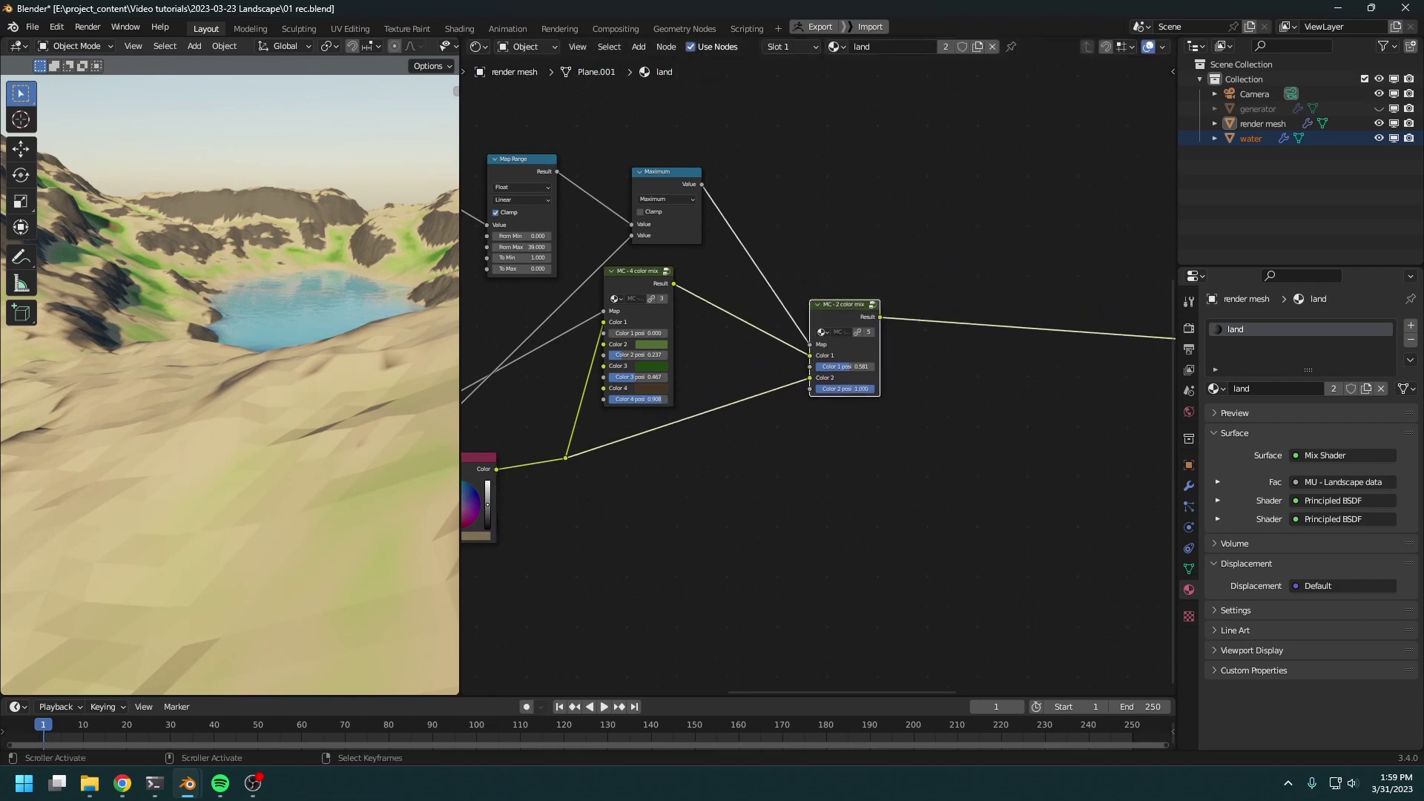
pyautogui.scroll(4, 893, 536)
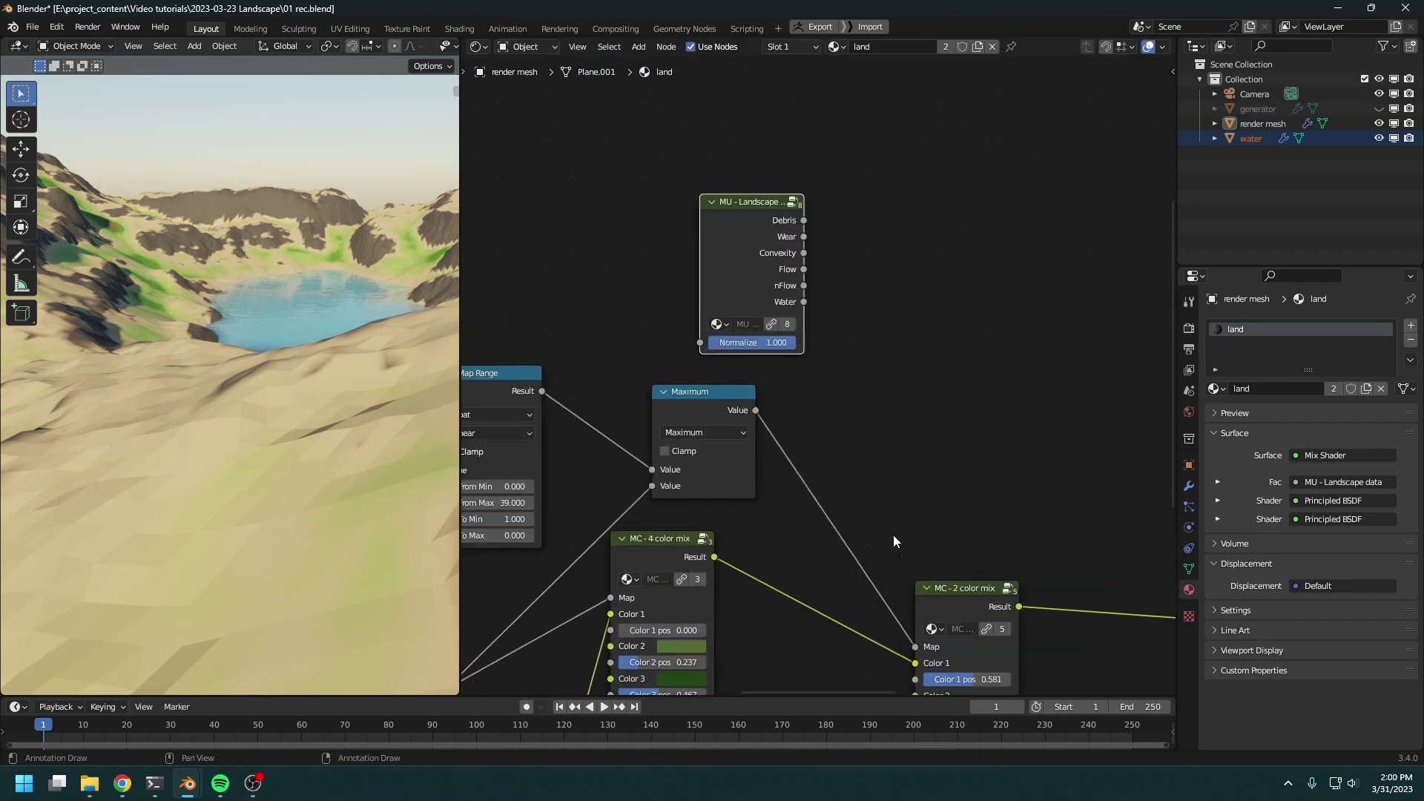
pyautogui.keyDown('ctrl'); pyautogui.keyDown('shift'); pyautogui.click(699, 248); pyautogui.keyUp('shift'); pyautogui.keyUp('ctrl')
pyautogui.keyDown('ctrl'); pyautogui.keyDown('shift'); pyautogui.click(699, 247); pyautogui.keyUp('shift'); pyautogui.keyUp('ctrl')
pyautogui.scroll(3, 300, 363)
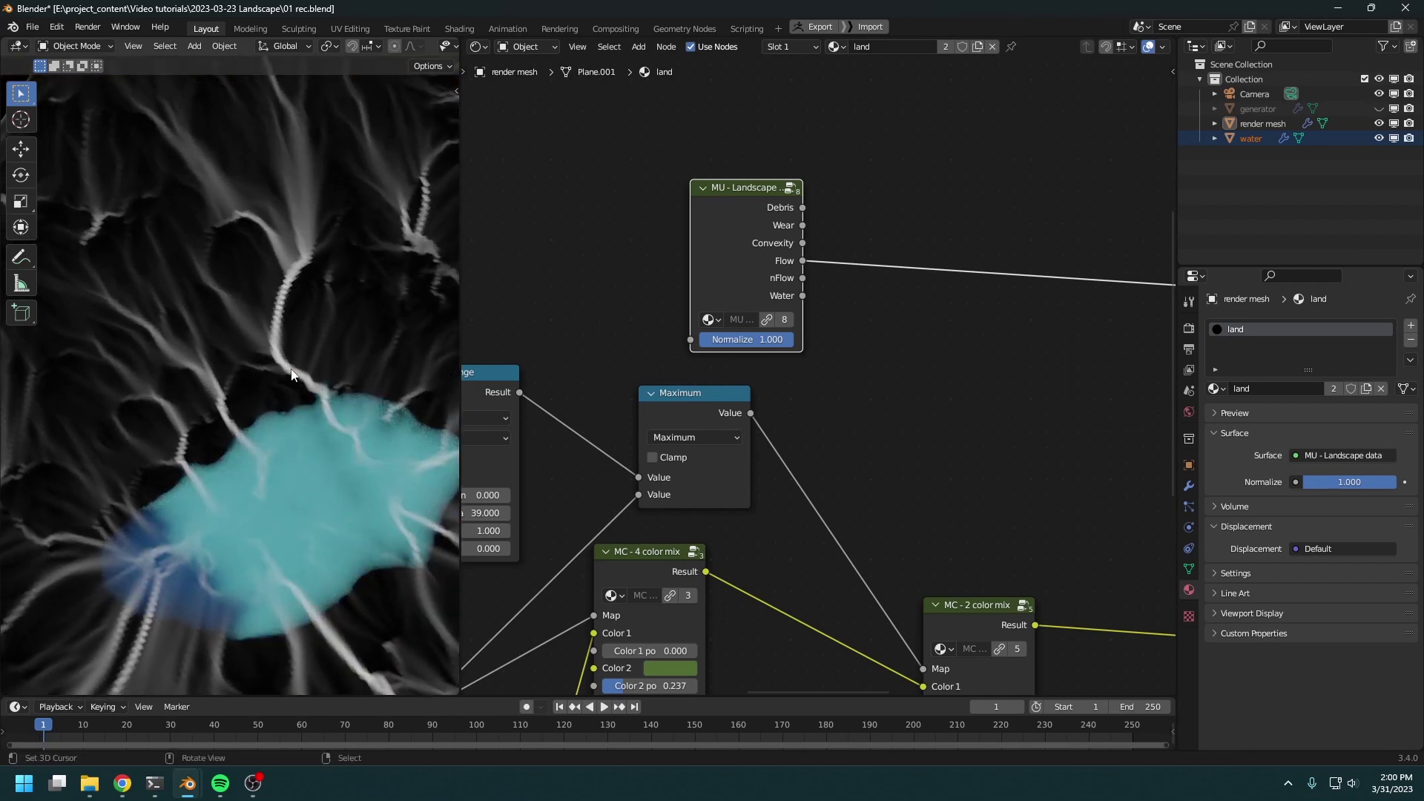
# Insert a second 2 color mix node after the existing one and connect the Landscape data's Flow output to its Map input
pyautogui.moveTo(989, 537); pyautogui.dragTo(749, 419, button='middle')
pyautogui.moveTo(738, 487); pyautogui.dragTo(726, 465)
pyautogui.moveTo(951, 381); pyautogui.dragTo(926, 384, button='middle')
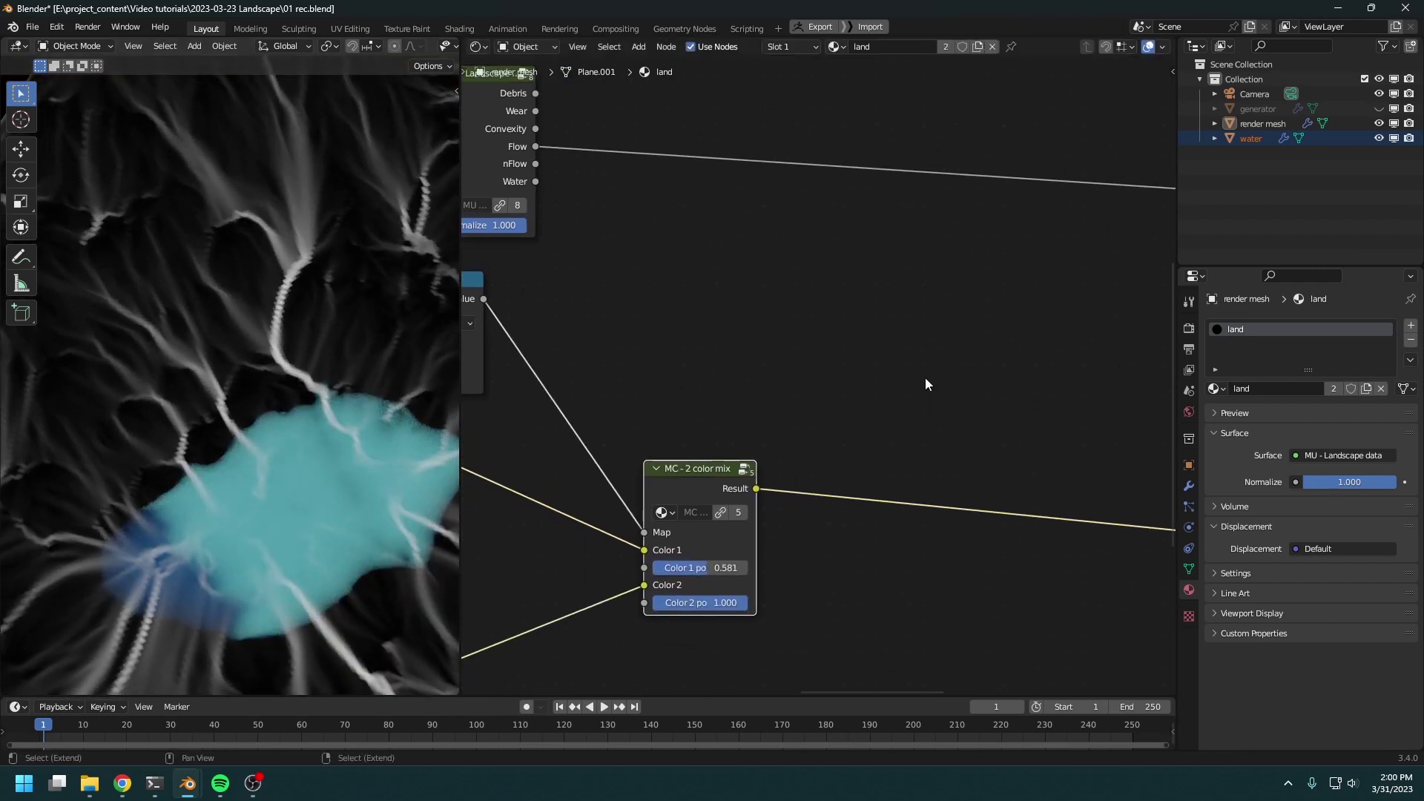
pyautogui.hotkey('shift', 'a')
pyautogui.click(922, 357)
pyautogui.write('2')
pyautogui.click(968, 389)
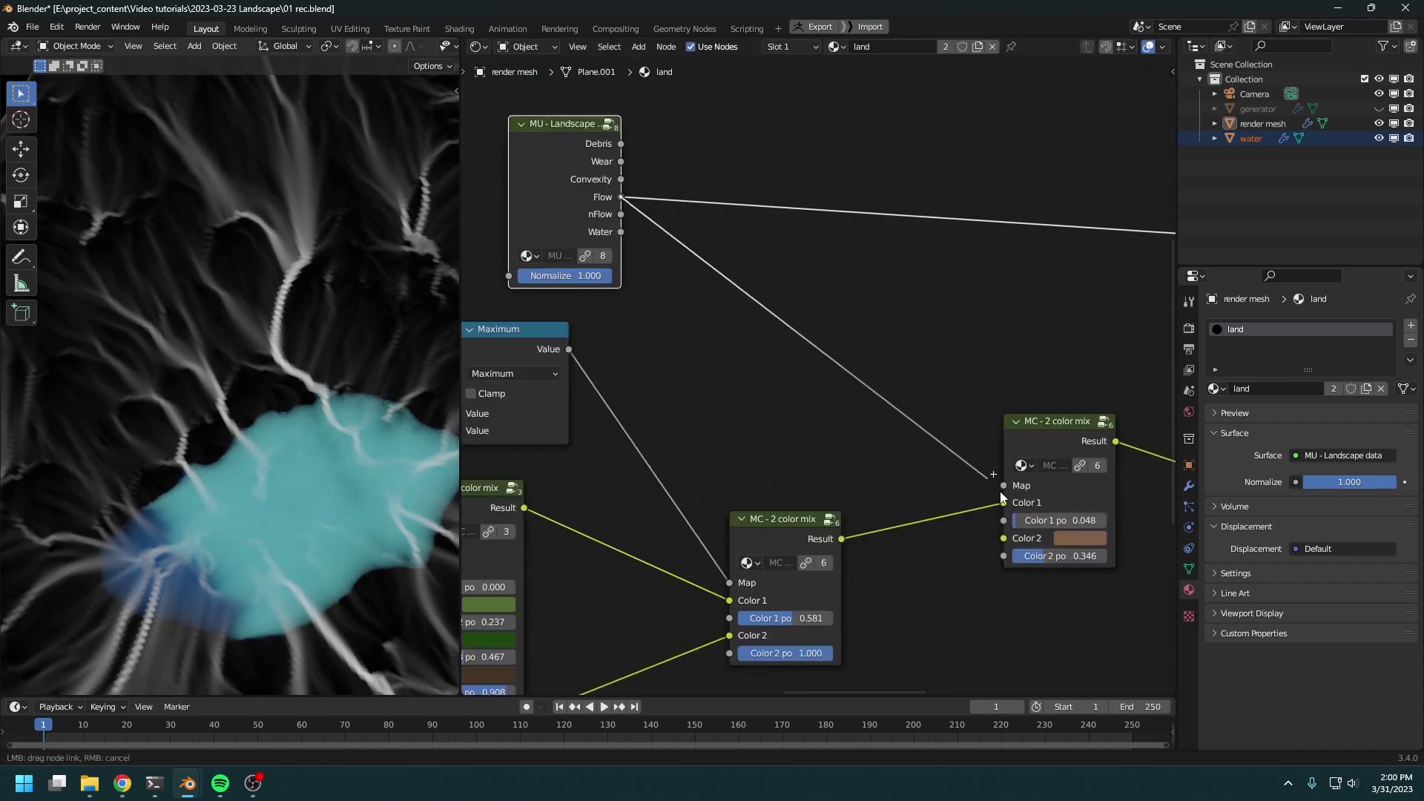
pyautogui.moveTo(621, 197); pyautogui.dragTo(1004, 486)
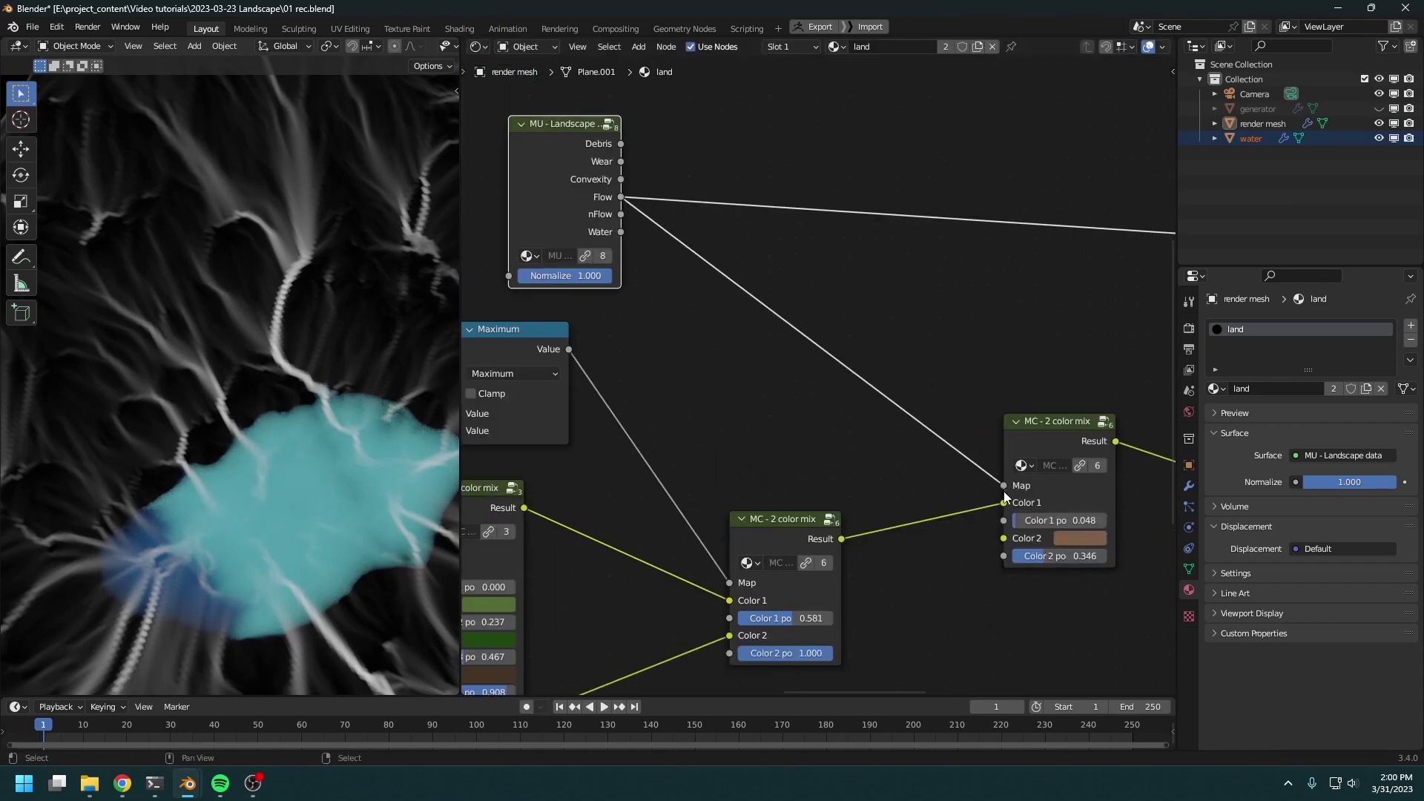
# Preview the new 2 color mix and copy the 4 color mix's dark green Color 3 into its Color 2
pyautogui.moveTo(1003, 491); pyautogui.dragTo(734, 449, button='middle')
pyautogui.keyDown('ctrl'); pyautogui.keyDown('shift'); pyautogui.click(784, 393); pyautogui.keyUp('shift'); pyautogui.keyUp('ctrl')
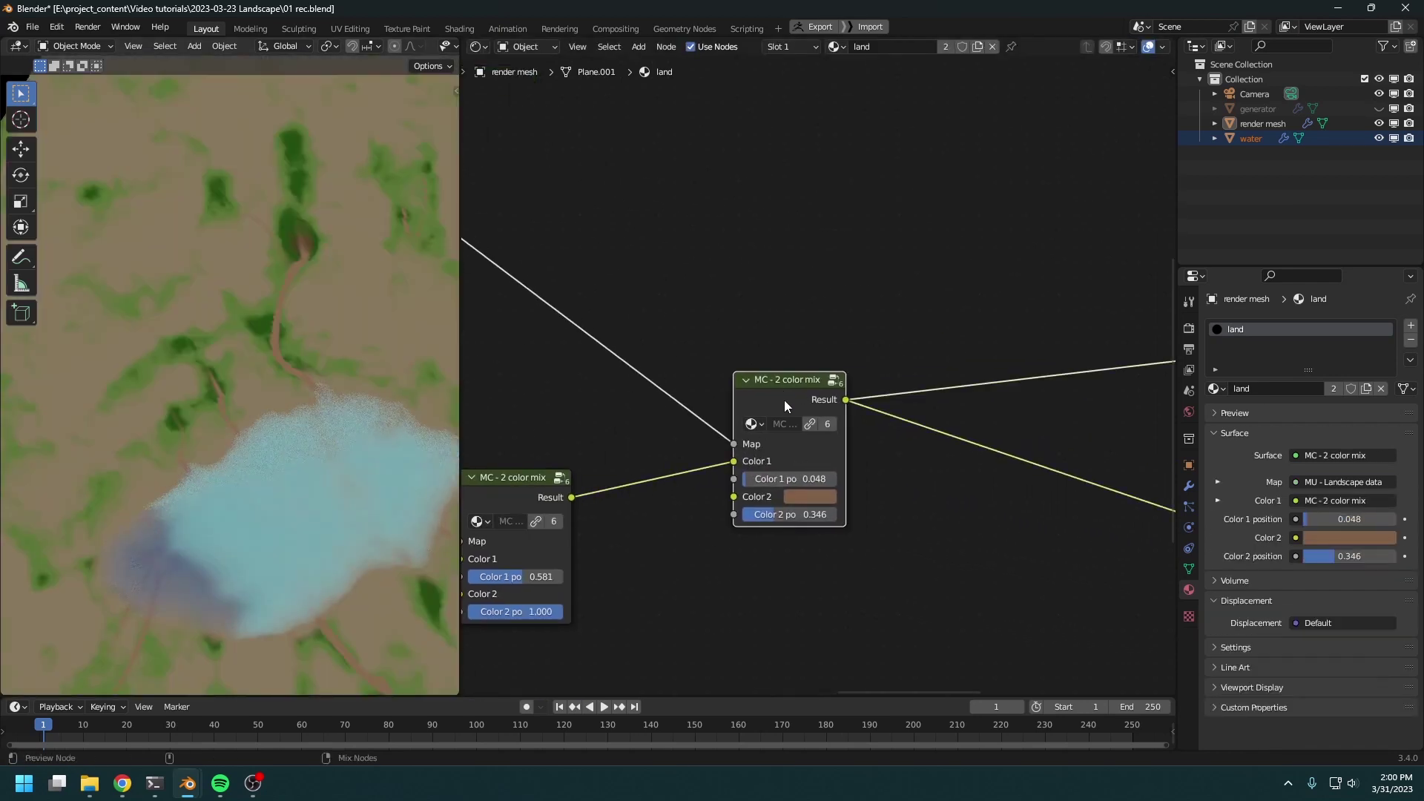
pyautogui.moveTo(885, 531); pyautogui.dragTo(899, 477, button='middle')
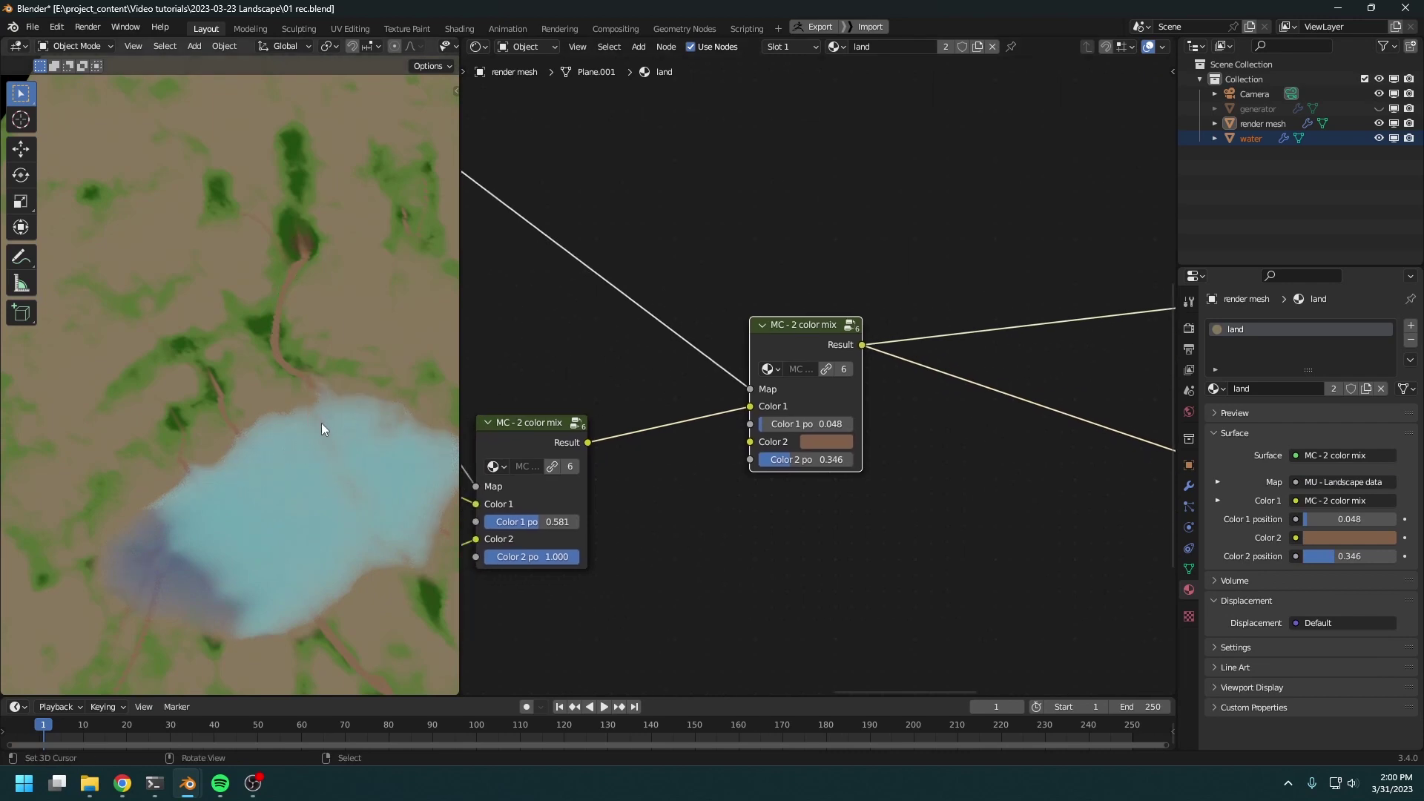
pyautogui.moveTo(830, 504); pyautogui.dragTo(1073, 377, button='middle')
pyautogui.scroll(-3, 1073, 377)
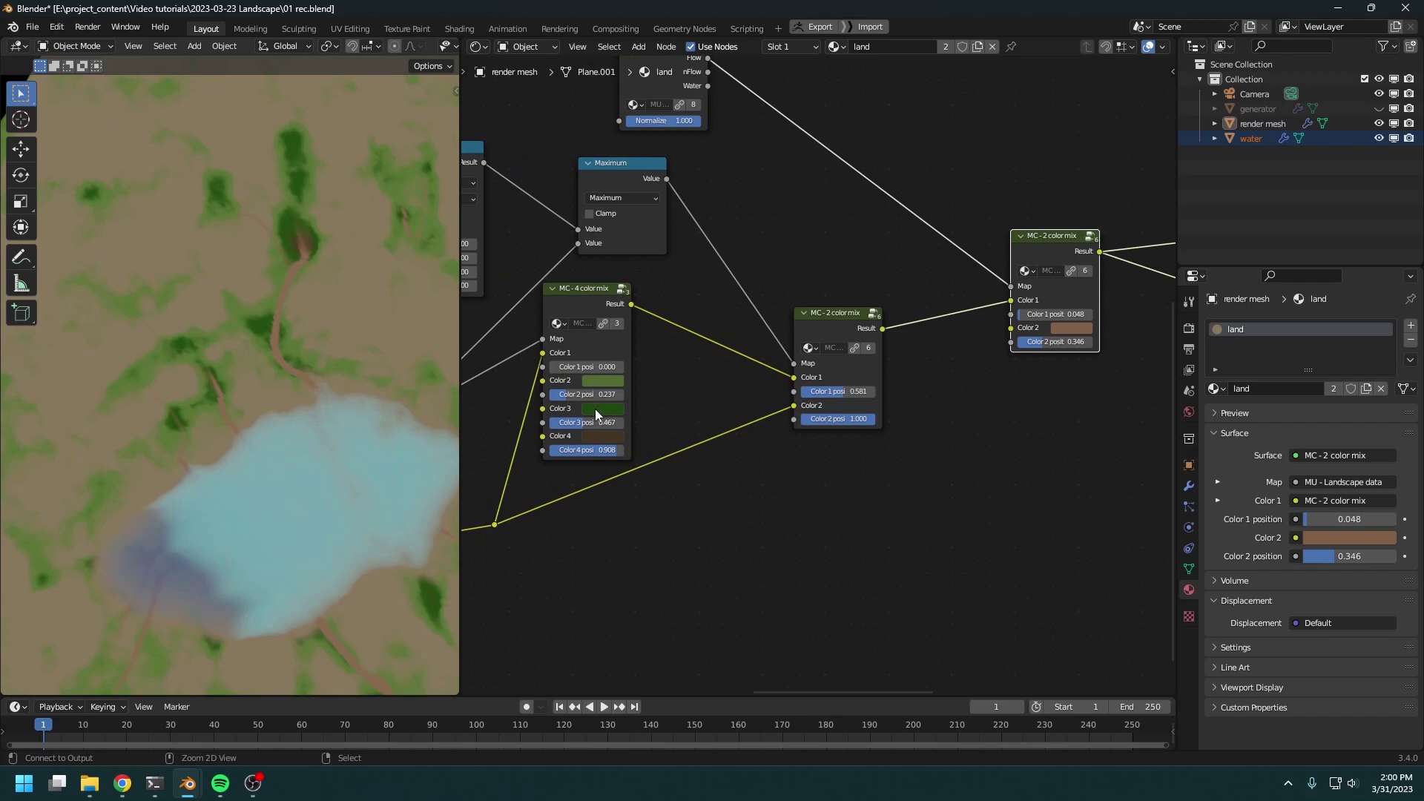
pyautogui.hotkey('ctrl', 'v')
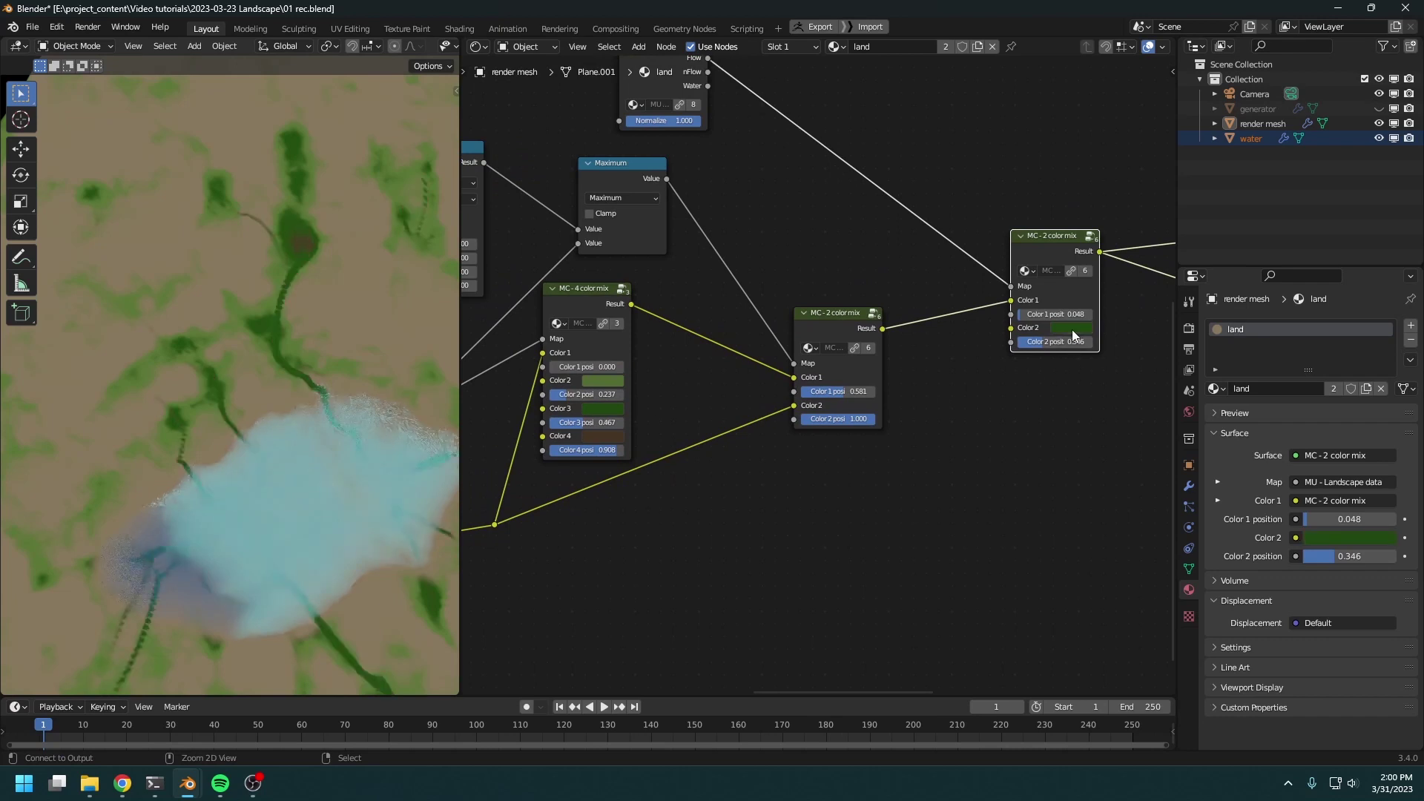
pyautogui.moveTo(341, 454); pyautogui.dragTo(311, 490, button='middle')
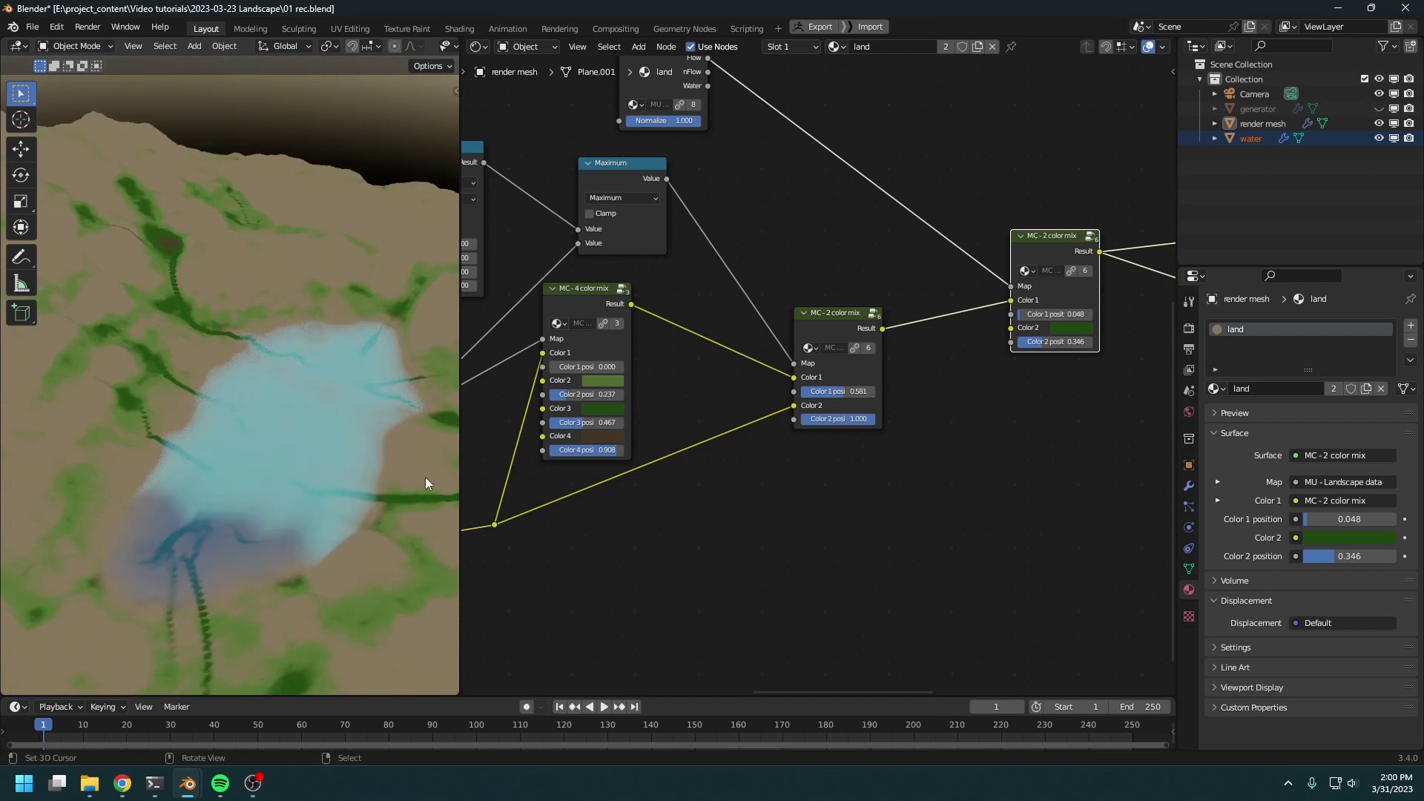
# Detach the shore 2 color mix and reinsert the flow-driven 2 color mix between the 4 color mix and the shore mix
pyautogui.moveTo(916, 323); pyautogui.dragTo(900, 399, button='middle')
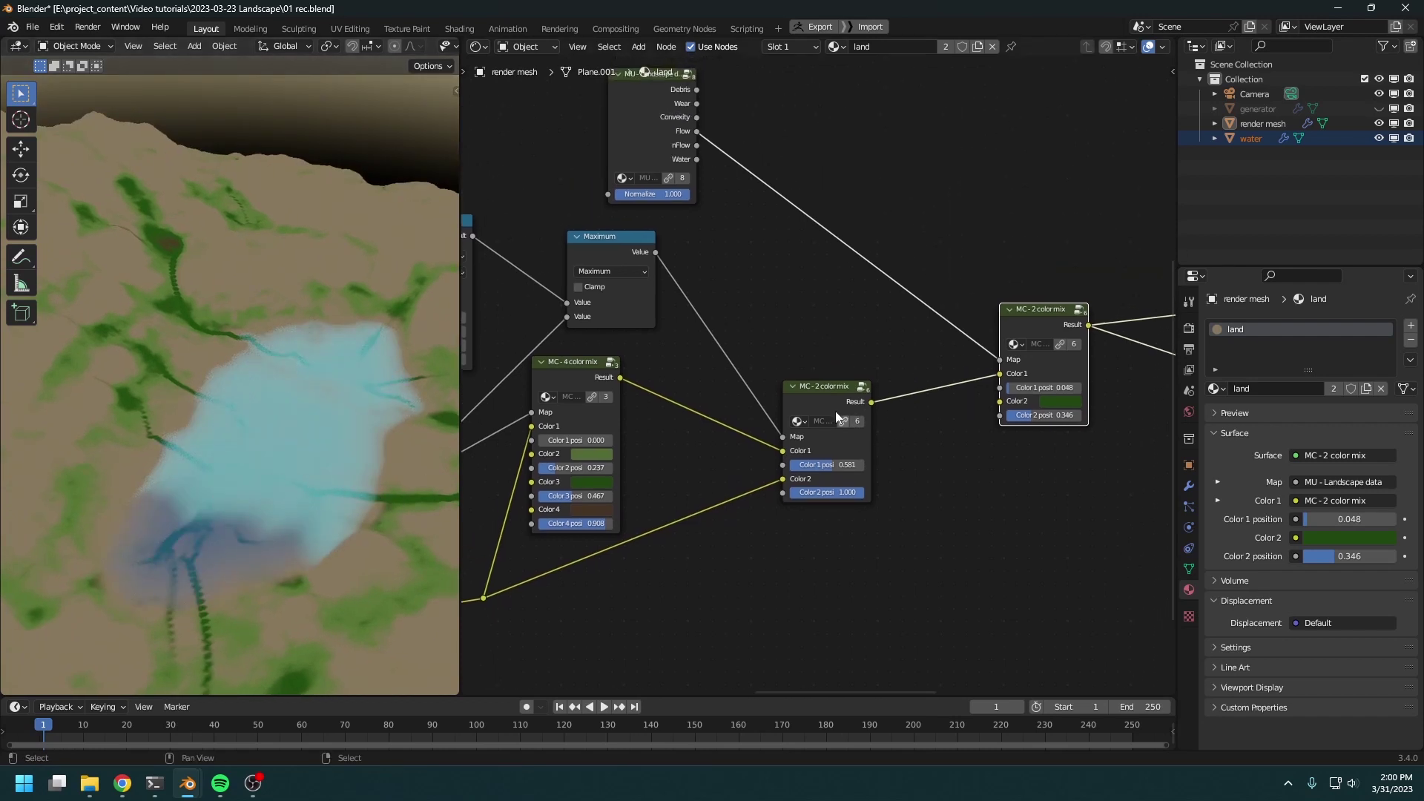
pyautogui.keyDown('ctrl'); pyautogui.moveTo(890, 423); pyautogui.dragTo(901, 366, button='right'); pyautogui.keyUp('ctrl')
pyautogui.moveTo(816, 403); pyautogui.dragTo(915, 445)
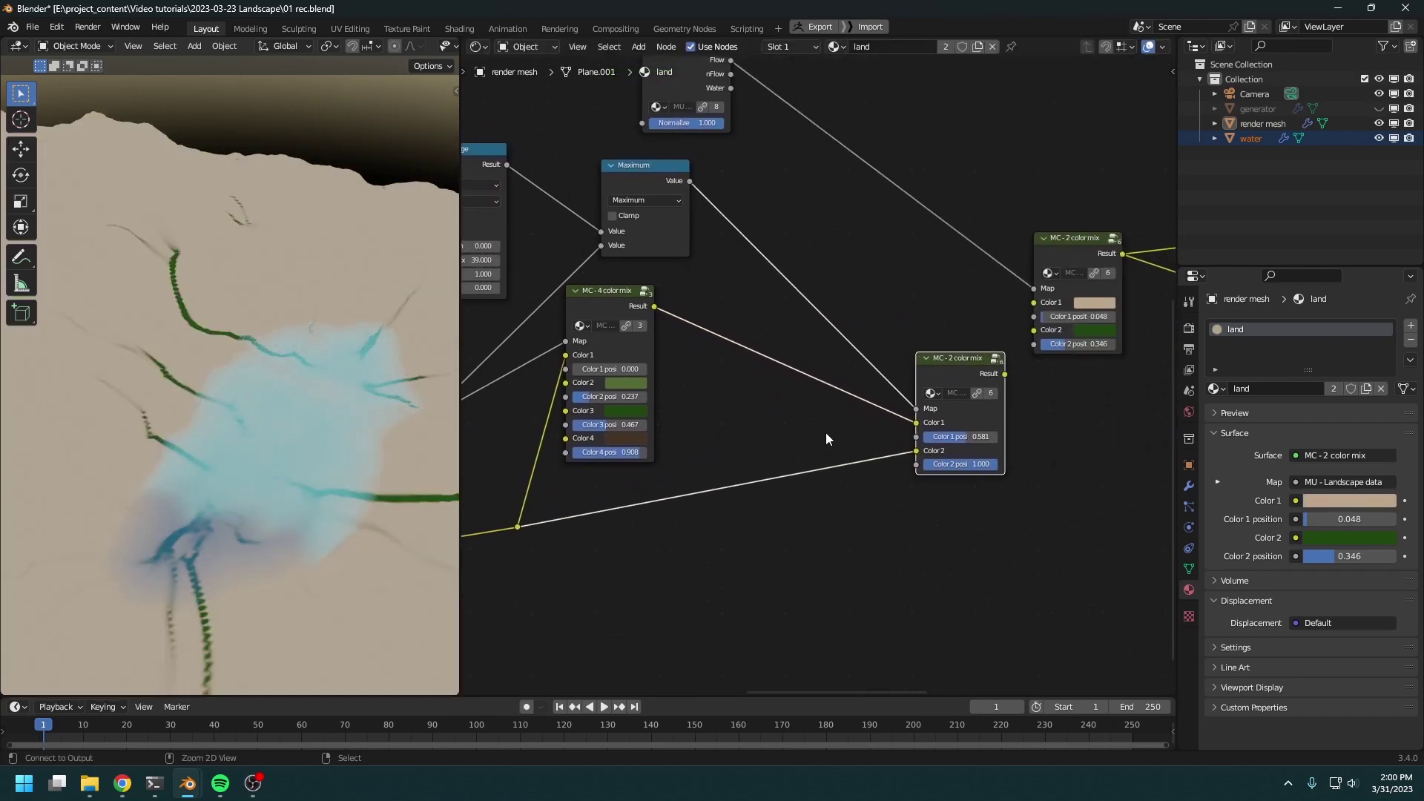
pyautogui.moveTo(1074, 237); pyautogui.dragTo(757, 294)
pyautogui.moveTo(1038, 401); pyautogui.dragTo(913, 410, button='middle')
pyautogui.moveTo(322, 473); pyautogui.dragTo(226, 298, button='middle')
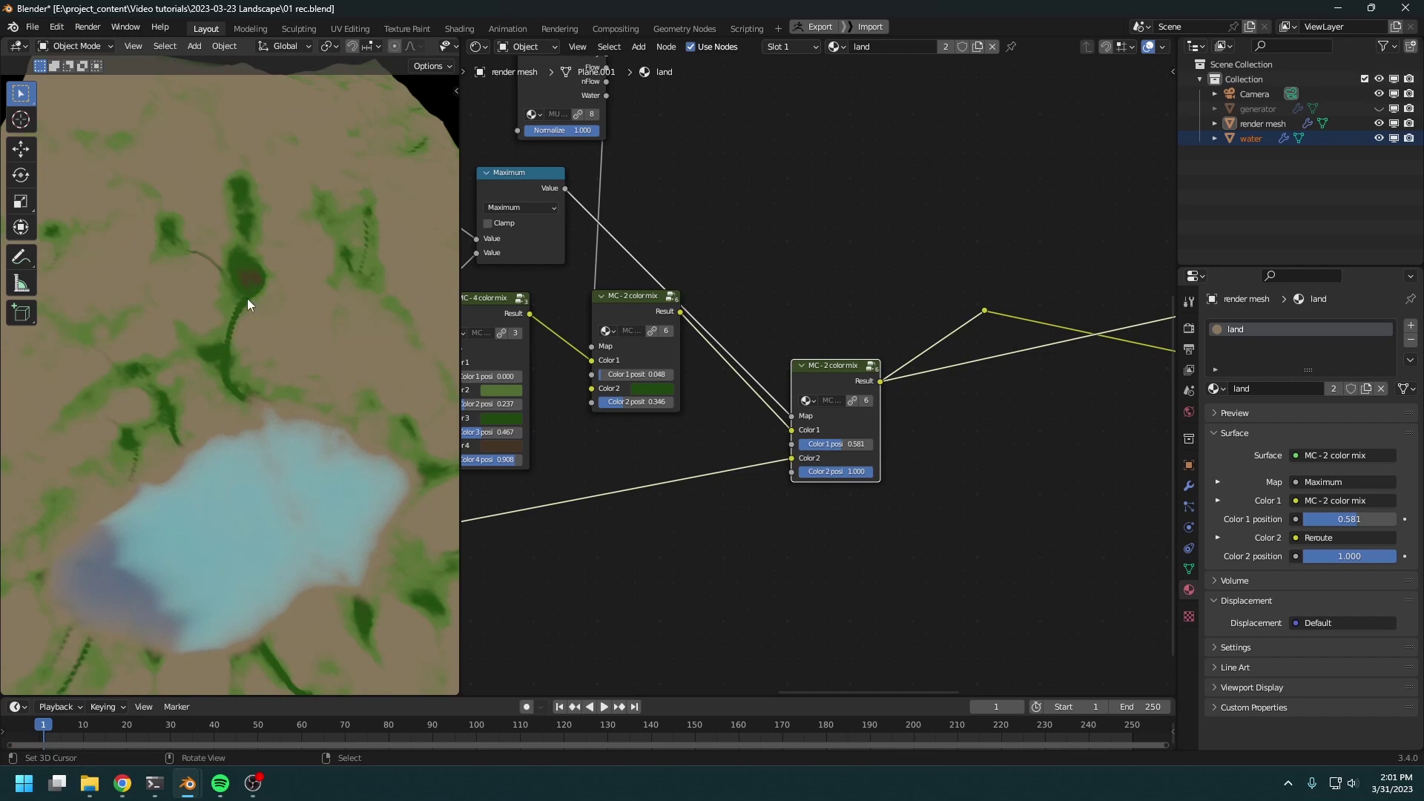
pyautogui.scroll(2, 225, 372)
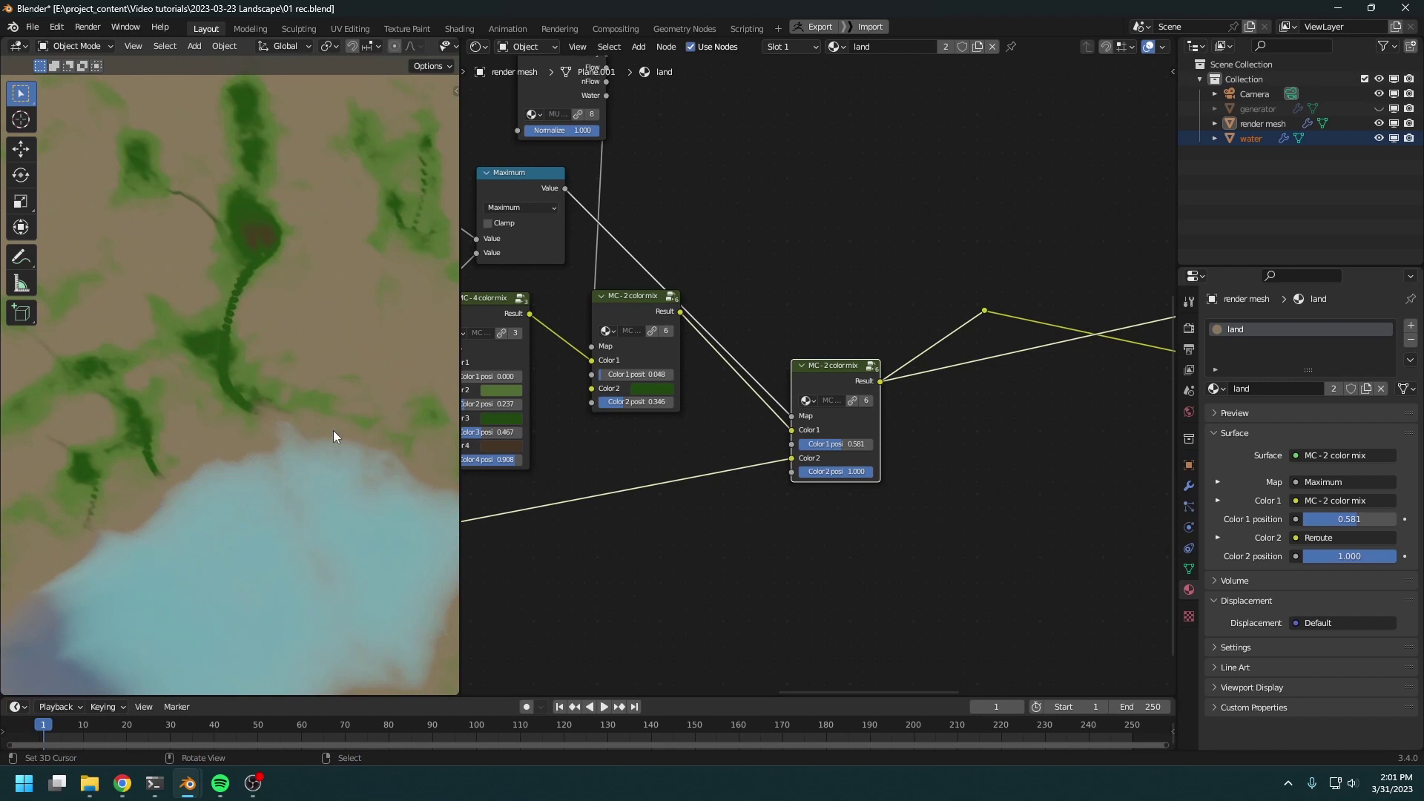
pyautogui.scroll(-3, 767, 351)
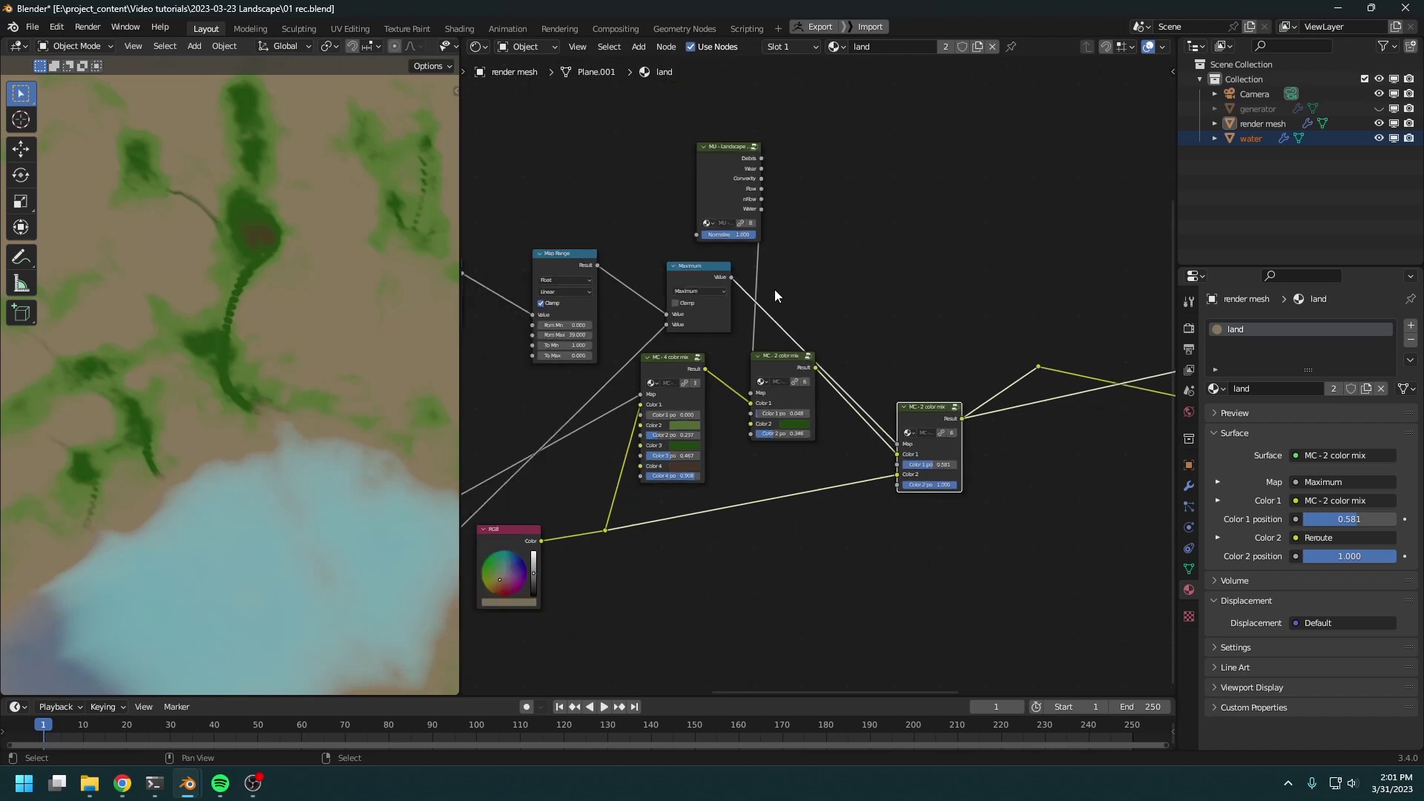
# Tidy the Landscape data, Maximum and color mix nodes so the Flow link feeds the flow mix cleanly, and save the file
pyautogui.moveTo(782, 369); pyautogui.dragTo(802, 377)
pyautogui.moveTo(732, 184); pyautogui.dragTo(686, 244)
pyautogui.moveTo(715, 323); pyautogui.dragTo(682, 156)
pyautogui.moveTo(689, 195); pyautogui.dragTo(915, 180, button='middle')
pyautogui.moveTo(839, 269); pyautogui.dragTo(813, 129)
pyautogui.moveTo(737, 190); pyautogui.dragTo(489, 400)
pyautogui.moveTo(675, 366); pyautogui.dragTo(824, 366, button='middle')
pyautogui.moveTo(779, 367); pyautogui.dragTo(763, 245)
pyautogui.moveTo(1113, 512); pyautogui.dragTo(624, 508, button='middle')
pyautogui.moveTo(815, 421); pyautogui.dragTo(845, 377)
pyautogui.moveTo(673, 378); pyautogui.dragTo(668, 342)
pyautogui.moveTo(557, 375); pyautogui.dragTo(563, 365)
pyautogui.scroll(-6, 216, 391)
pyautogui.moveTo(216, 391); pyautogui.dragTo(192, 357, button='middle')
pyautogui.hotkey('ctrl', 's')
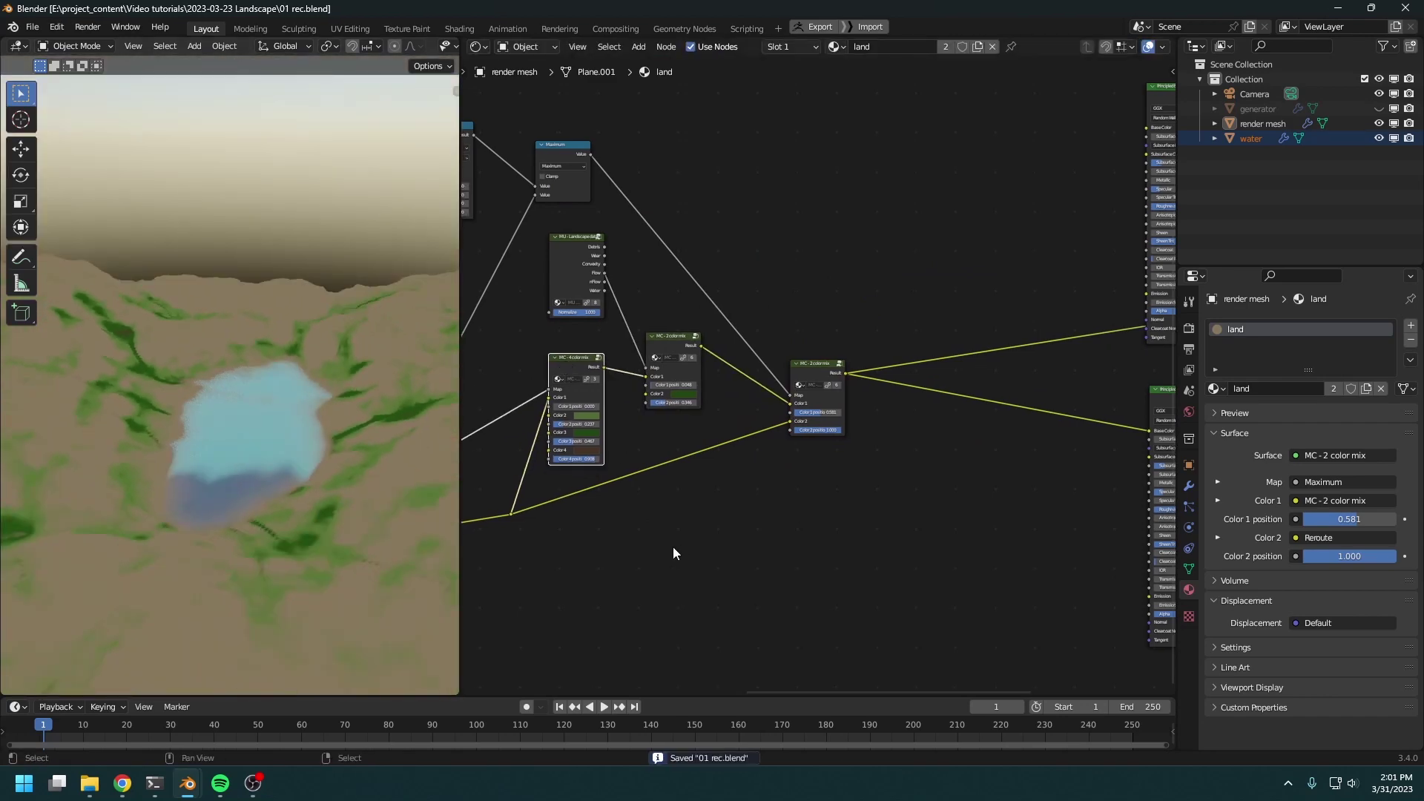
# Examine the land colors on the mountain slopes and around the lake from several angles with the full Mix Shader output shown
pyautogui.scroll(1, 1025, 424)
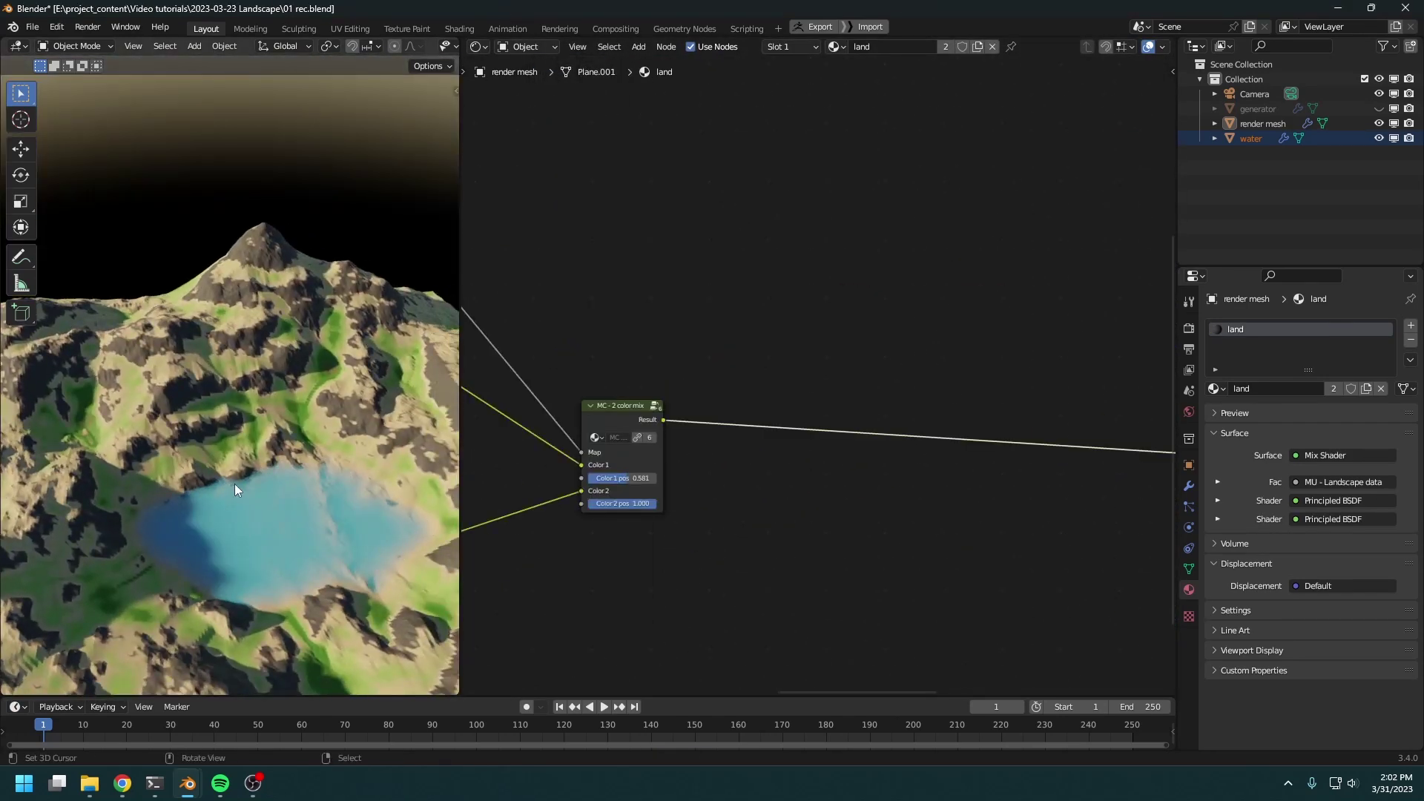
pyautogui.scroll(3, 282, 497)
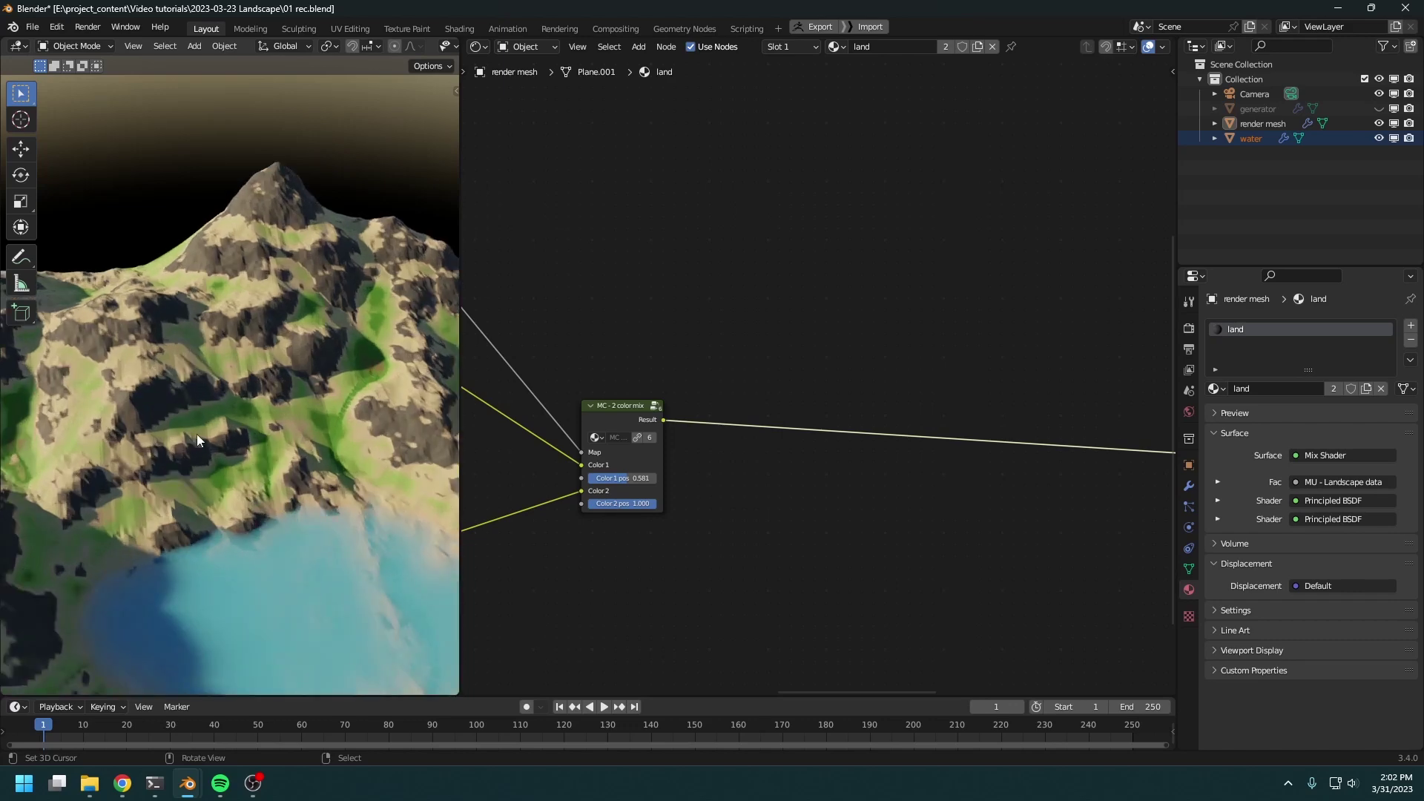
pyautogui.moveTo(188, 437); pyautogui.dragTo(300, 381, button='middle')
pyautogui.moveTo(238, 303); pyautogui.dragTo(198, 395, button='middle')
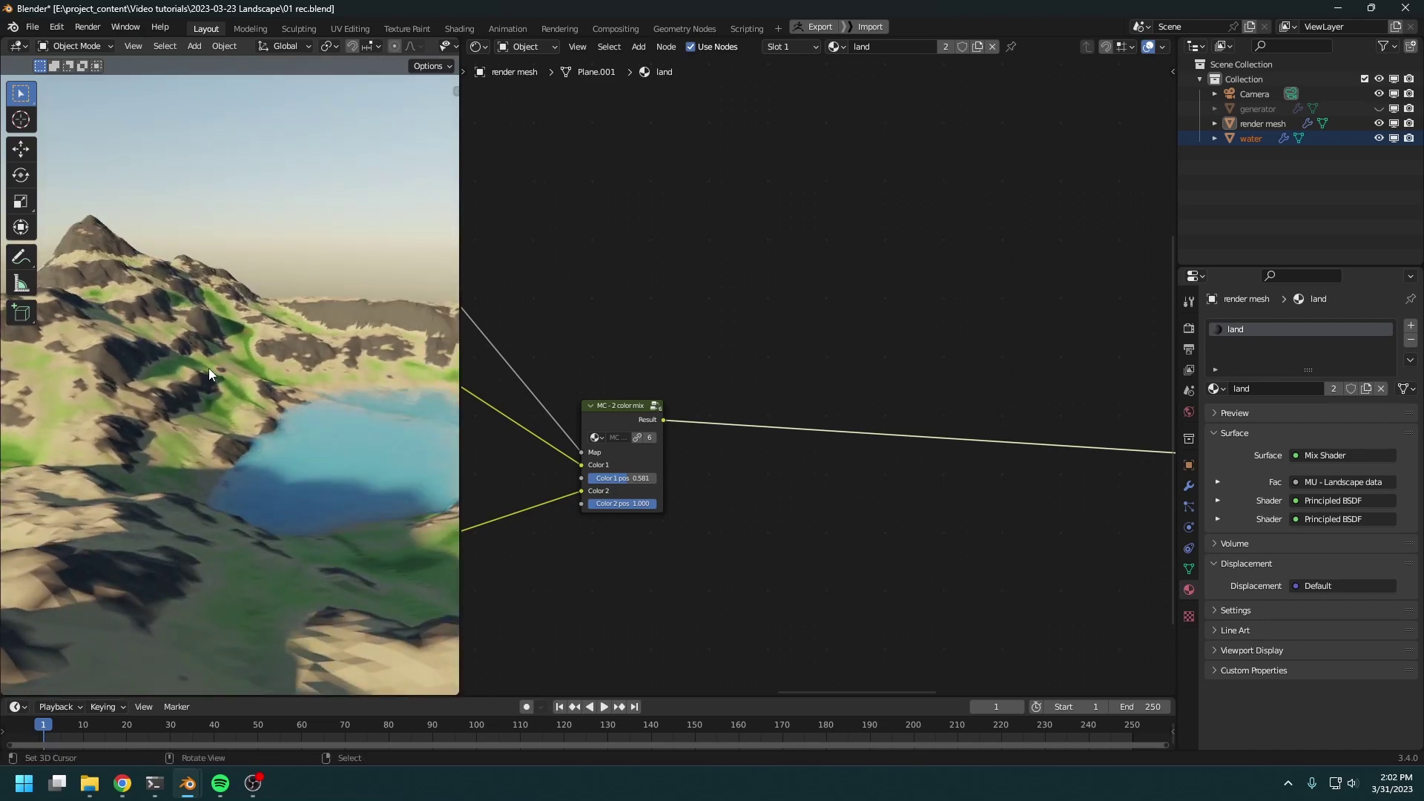
pyautogui.moveTo(278, 394); pyautogui.dragTo(319, 382, button='middle')
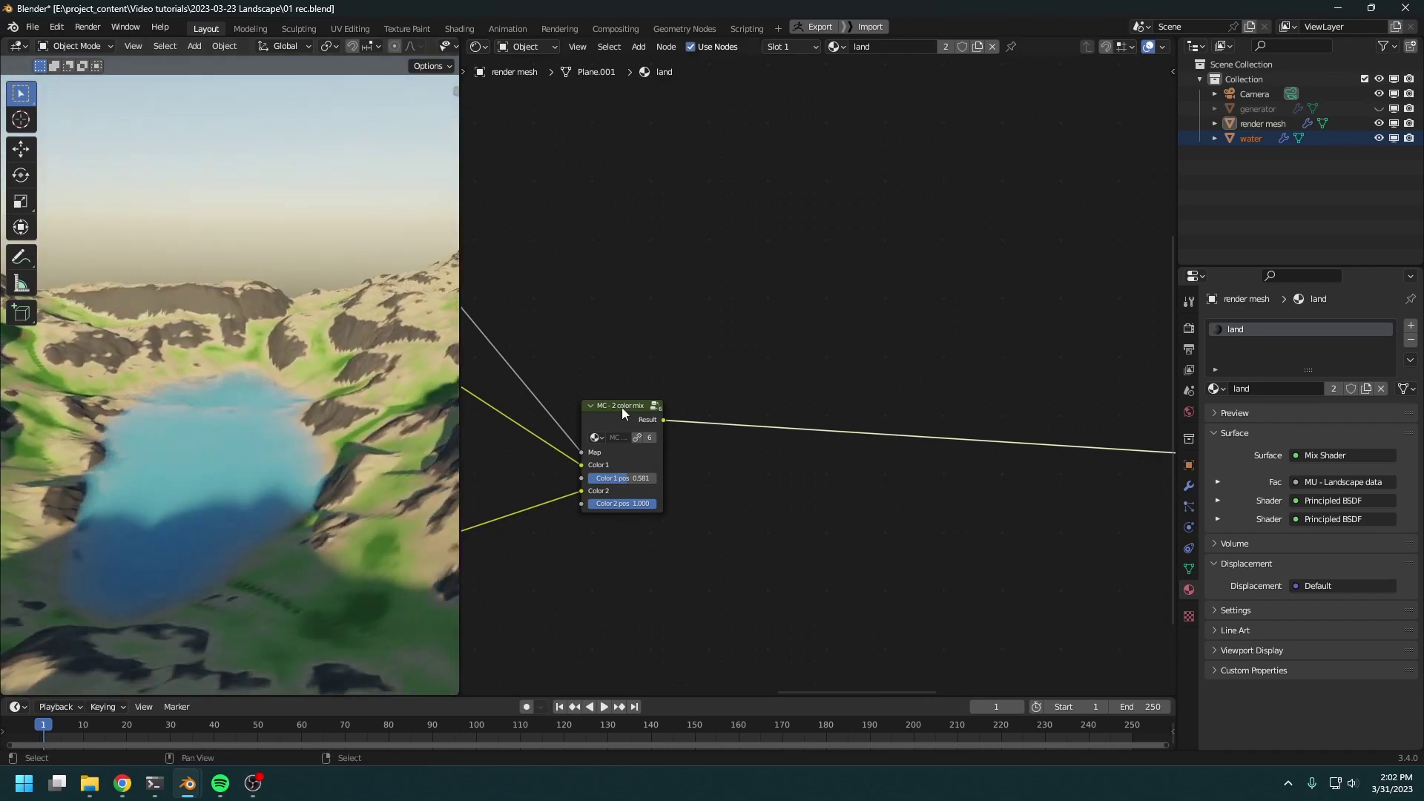
pyautogui.moveTo(622, 407); pyautogui.dragTo(648, 402, button='middle')
pyautogui.hotkey('shift', 'a')
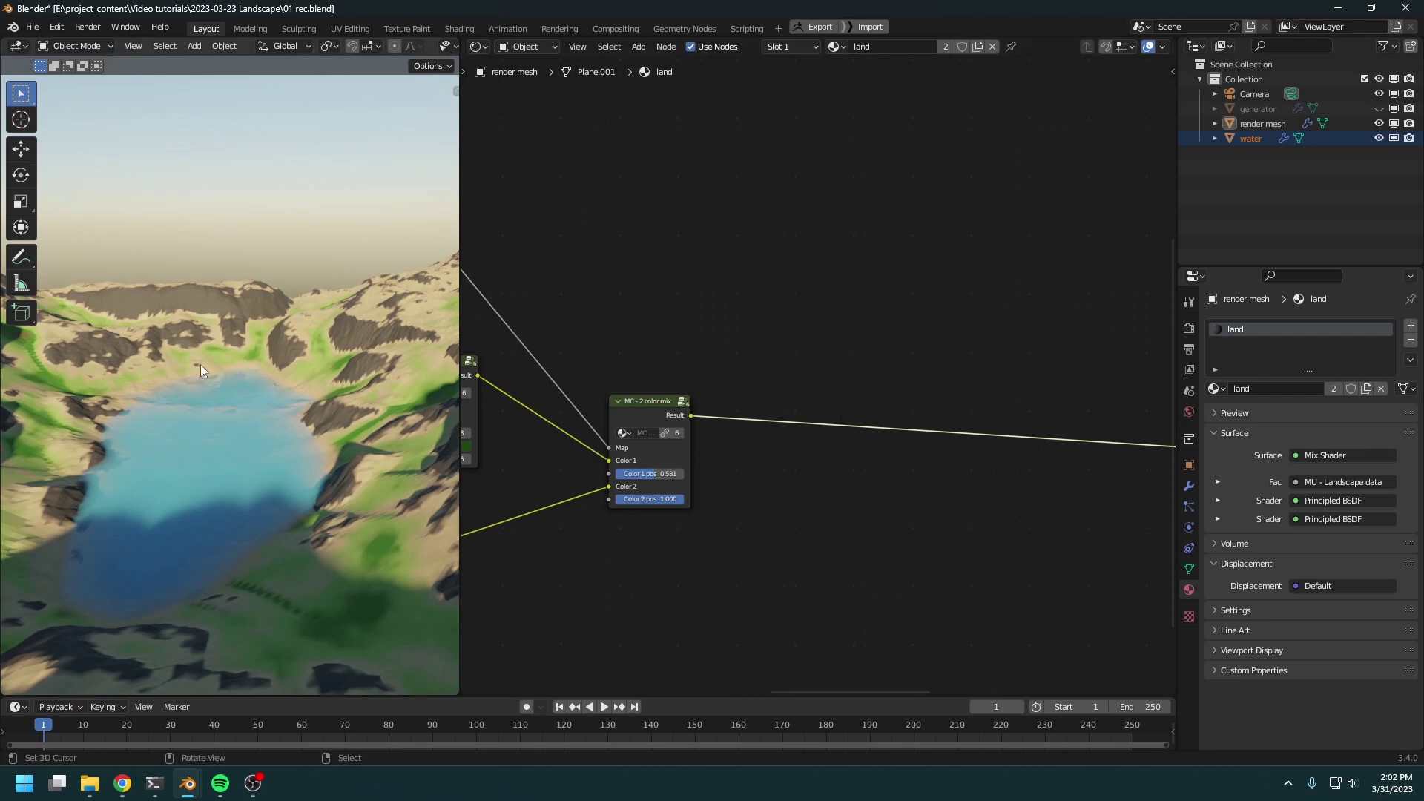
pyautogui.moveTo(746, 322); pyautogui.dragTo(744, 341, button='middle')
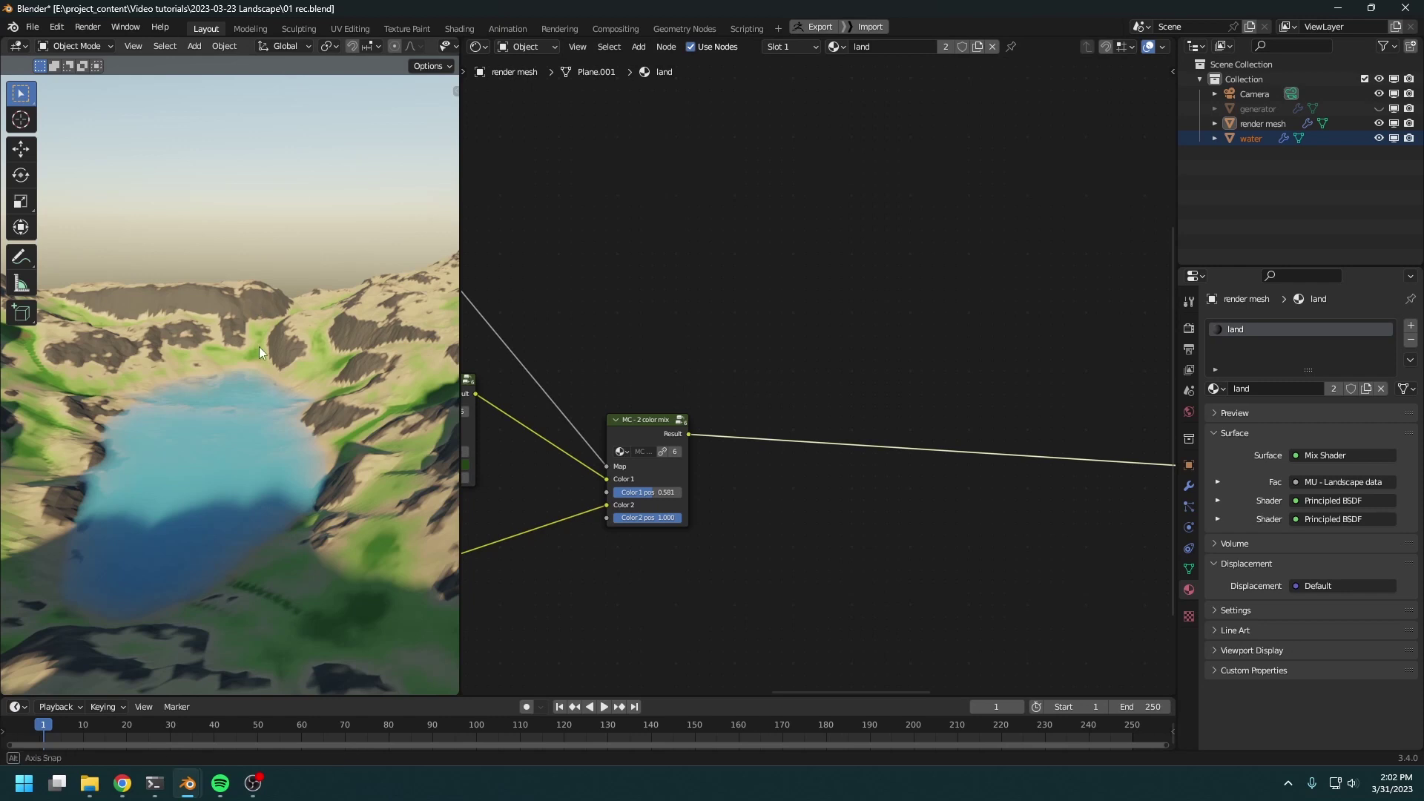
# Turn on the viewport overlays, mark the steep slope beside the lake with an annotation line, and erase that line
pyautogui.hotkey('shift', 'alt', 'z')
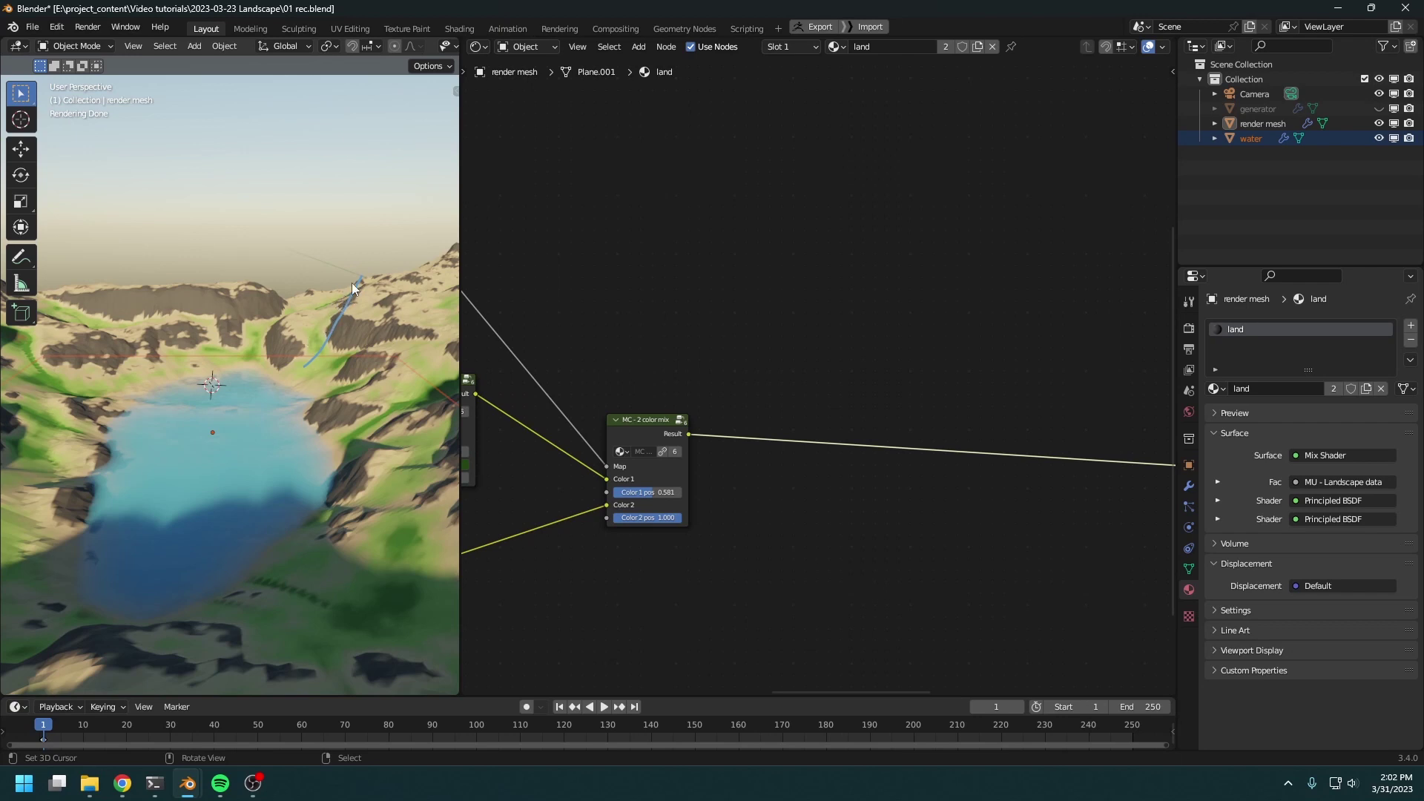
pyautogui.moveTo(371, 268); pyautogui.dragTo(334, 342, button='right')
pyautogui.keyDown('shift'); pyautogui.moveTo(317, 349); pyautogui.dragTo(313, 348, button='middle'); pyautogui.keyUp('shift')
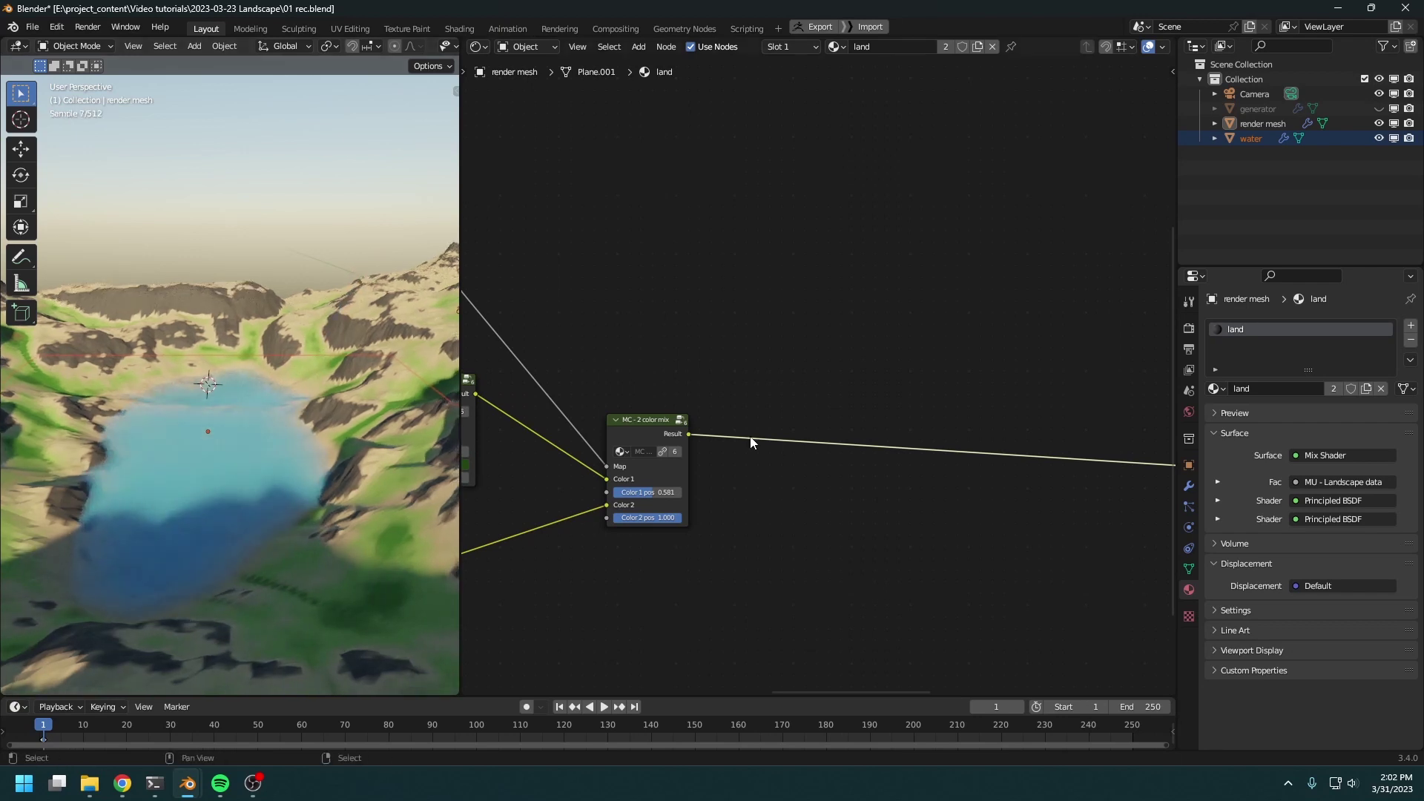
# Add a Slope info node above the shore 2 color mix node
pyautogui.moveTo(659, 420); pyautogui.dragTo(661, 408)
pyautogui.moveTo(830, 396); pyautogui.dragTo(866, 384, button='middle')
pyautogui.hotkey('shift', 'a')
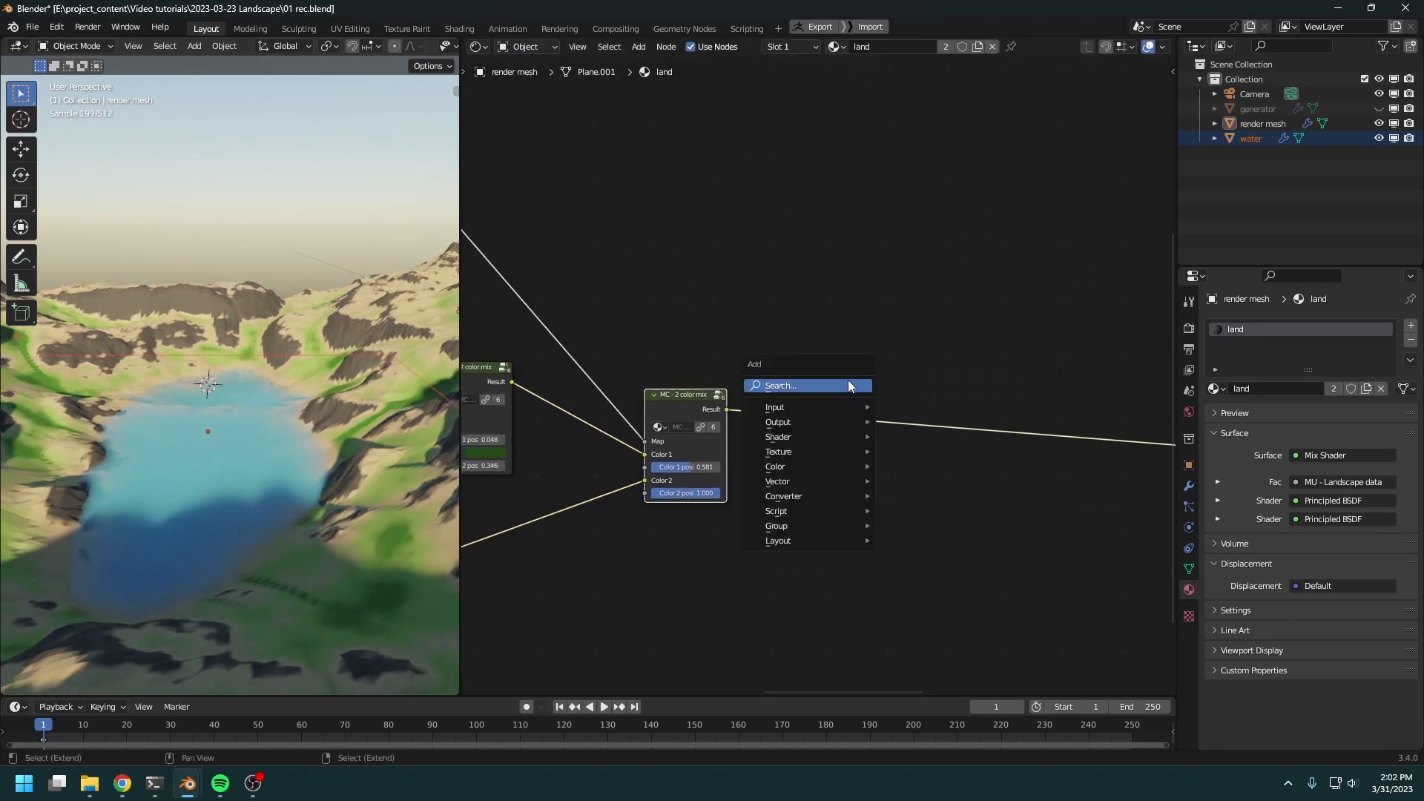
pyautogui.click(831, 376)
pyautogui.write('slope')
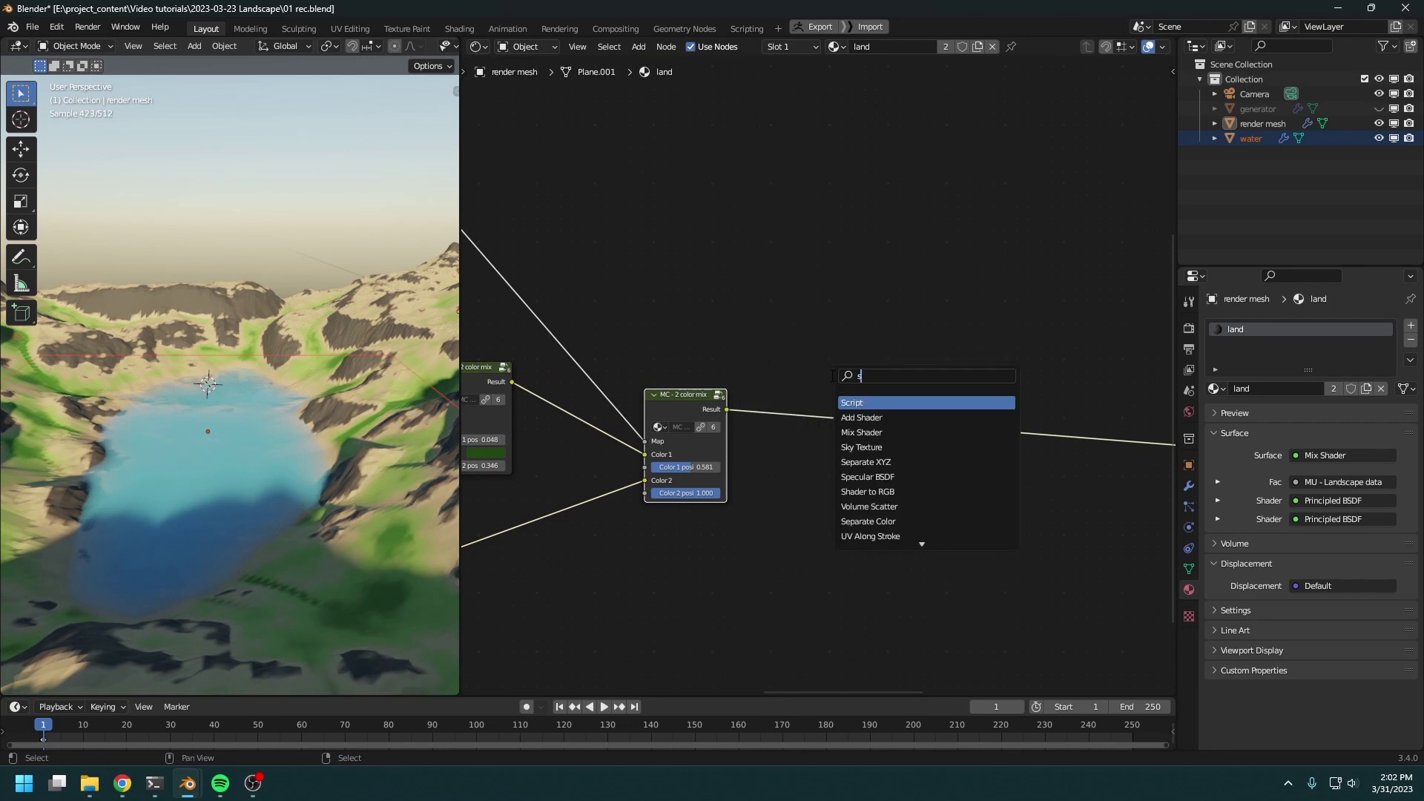
pyautogui.press('Return')
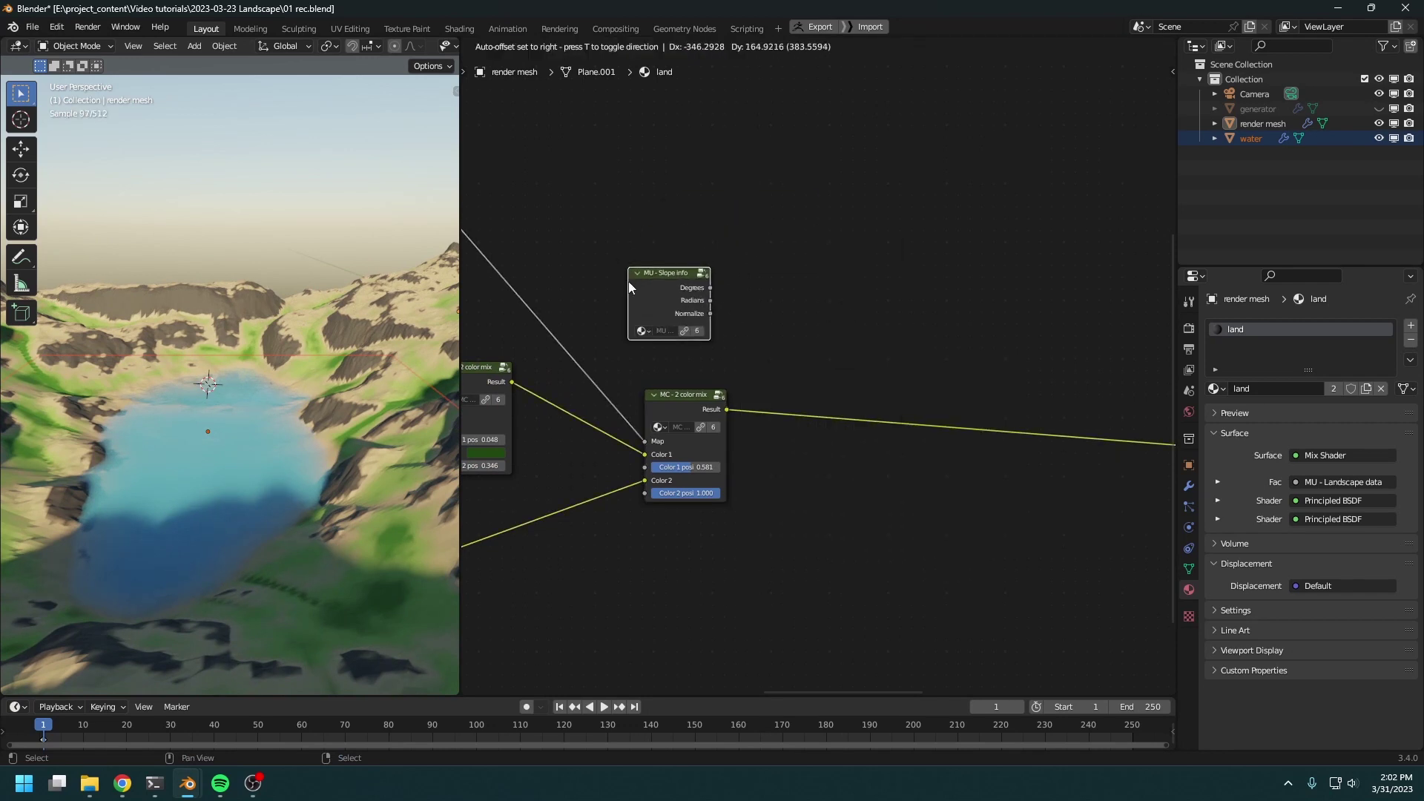
pyautogui.click(628, 258)
# Insert a 3 color mix node after the shore 2 color mix and connect the Slope info's Normalize output to its Map
pyautogui.hotkey('shift', 'a')
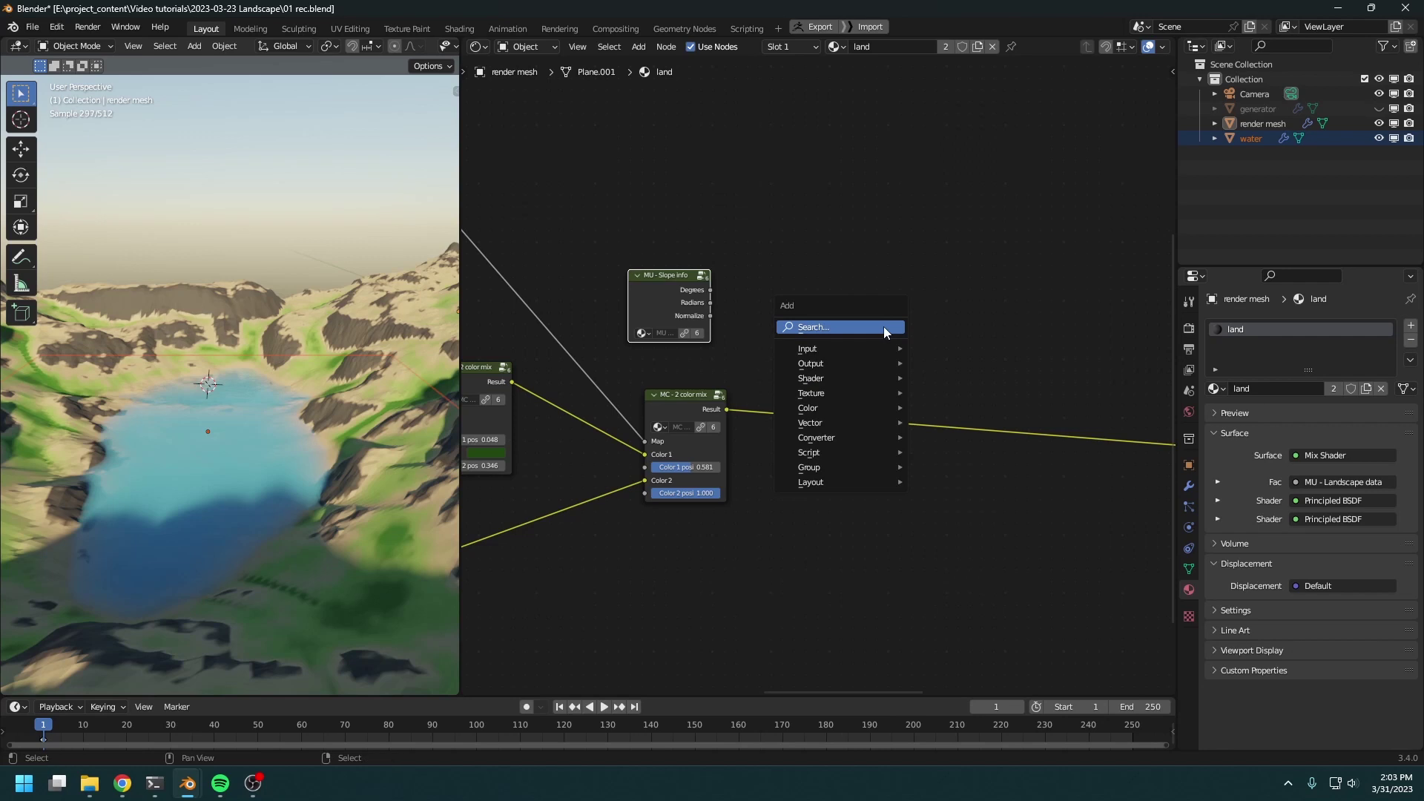
pyautogui.click(884, 326)
pyautogui.write('3 color')
pyautogui.press('Return')
pyautogui.click(924, 337)
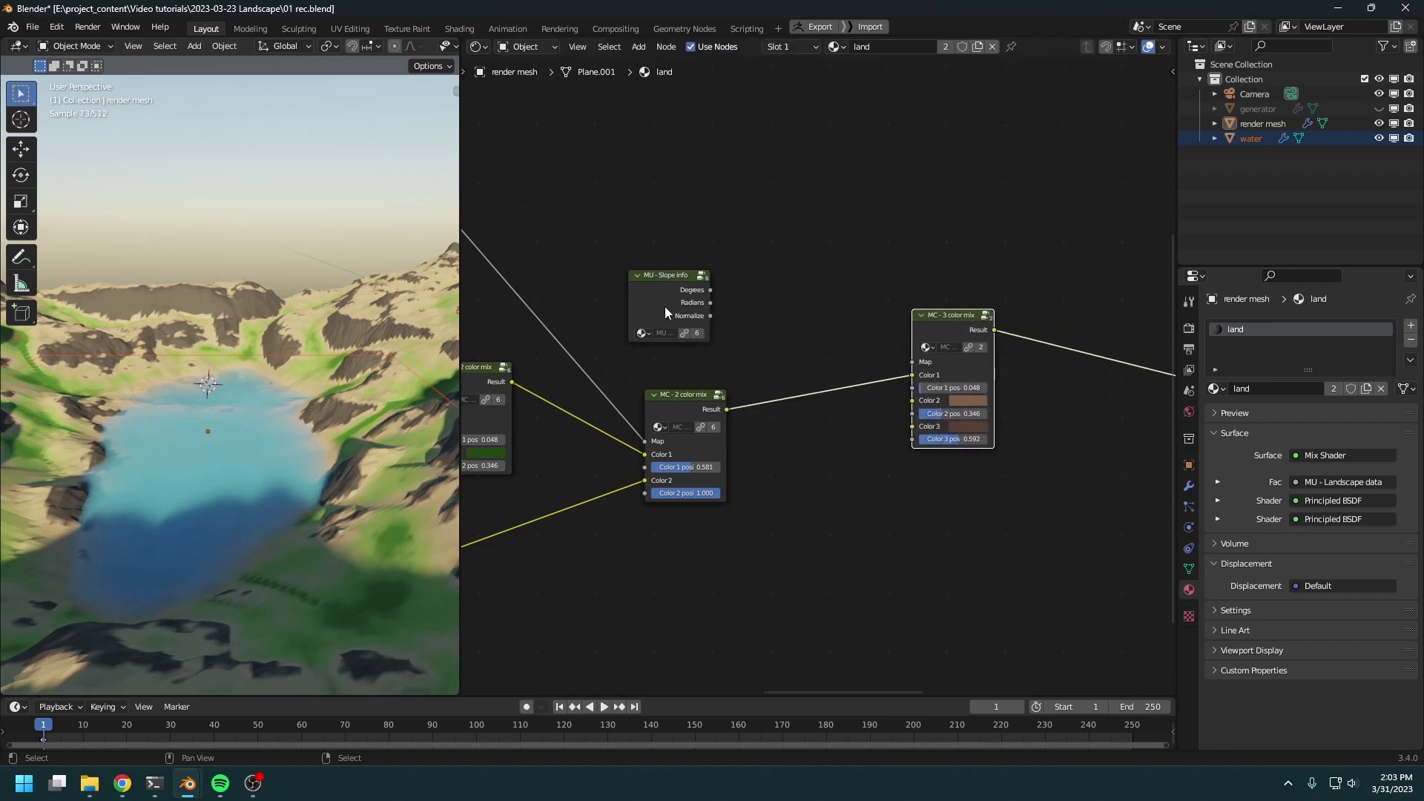
pyautogui.moveTo(710, 315); pyautogui.dragTo(911, 362)
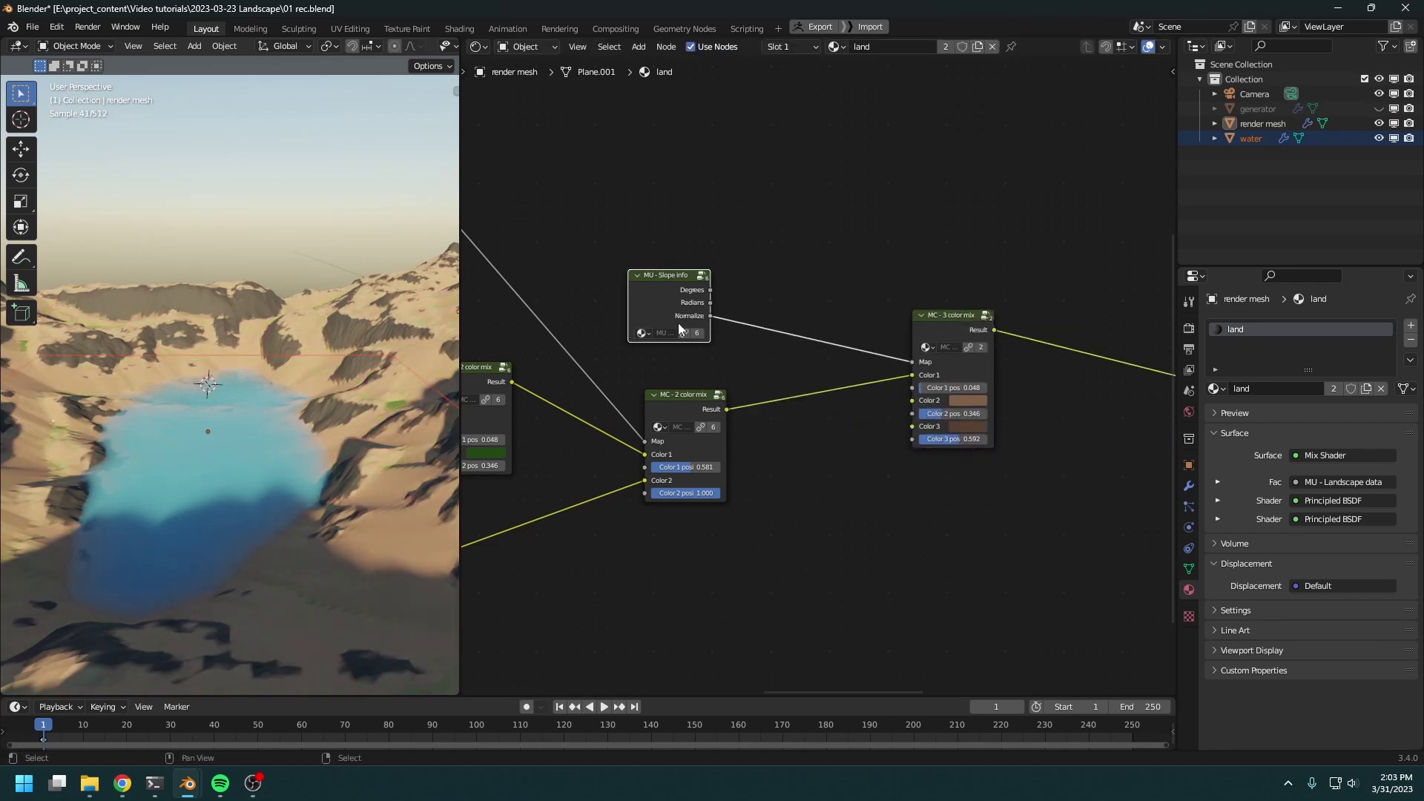
# Set the 3 color mix's Color 1 position to 0.156 and Color 2 position to 0.379
pyautogui.scroll(3, 786, 350)
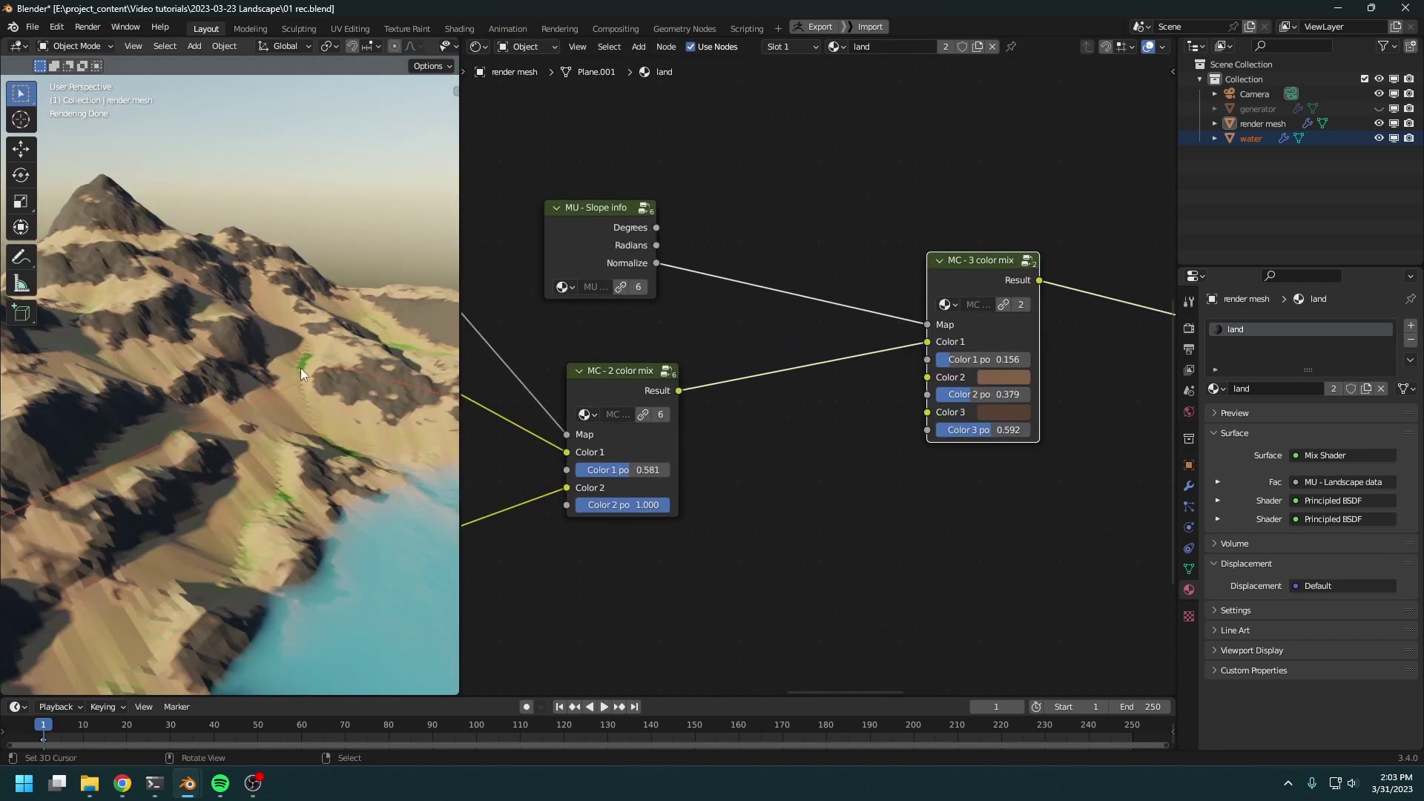
pyautogui.scroll(2, 300, 368)
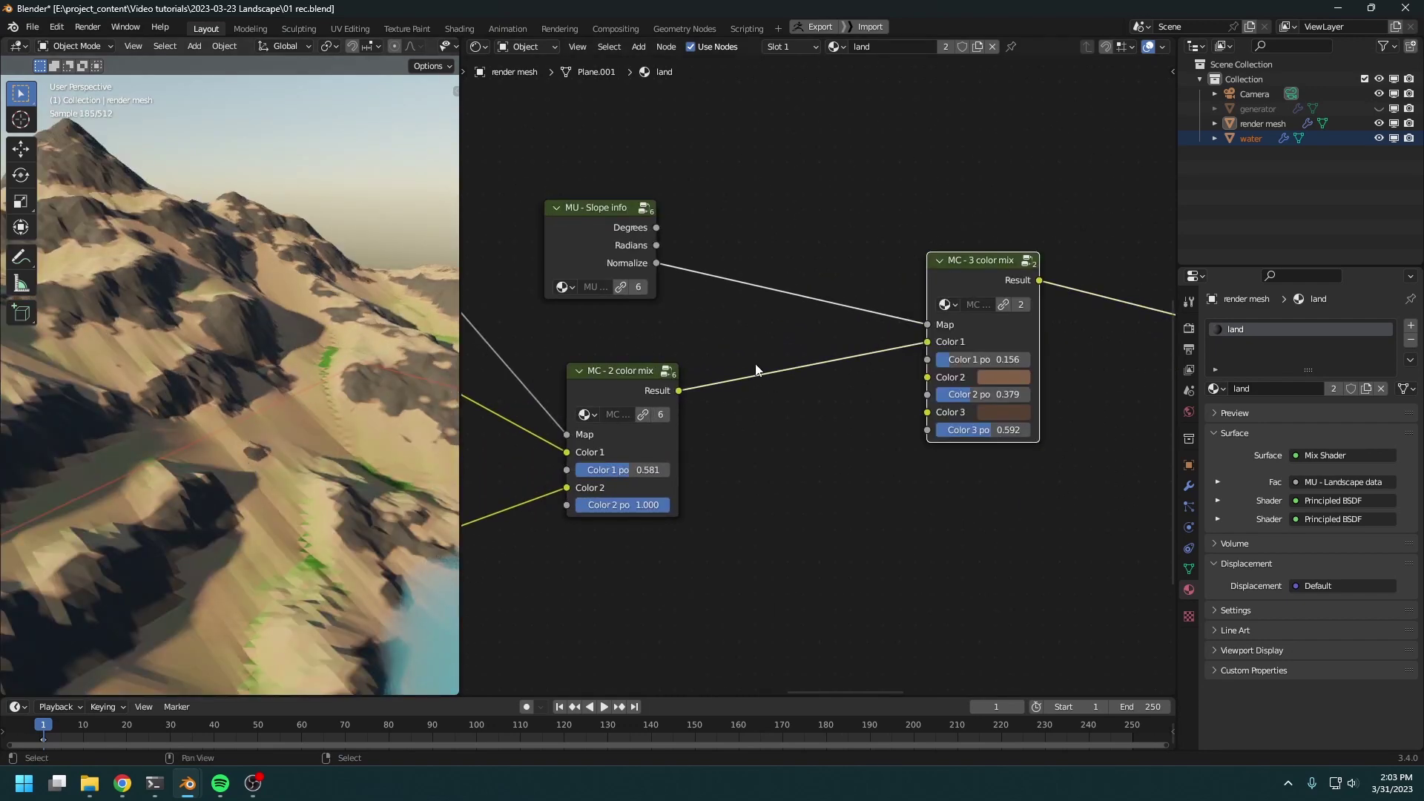
pyautogui.click(655, 381)
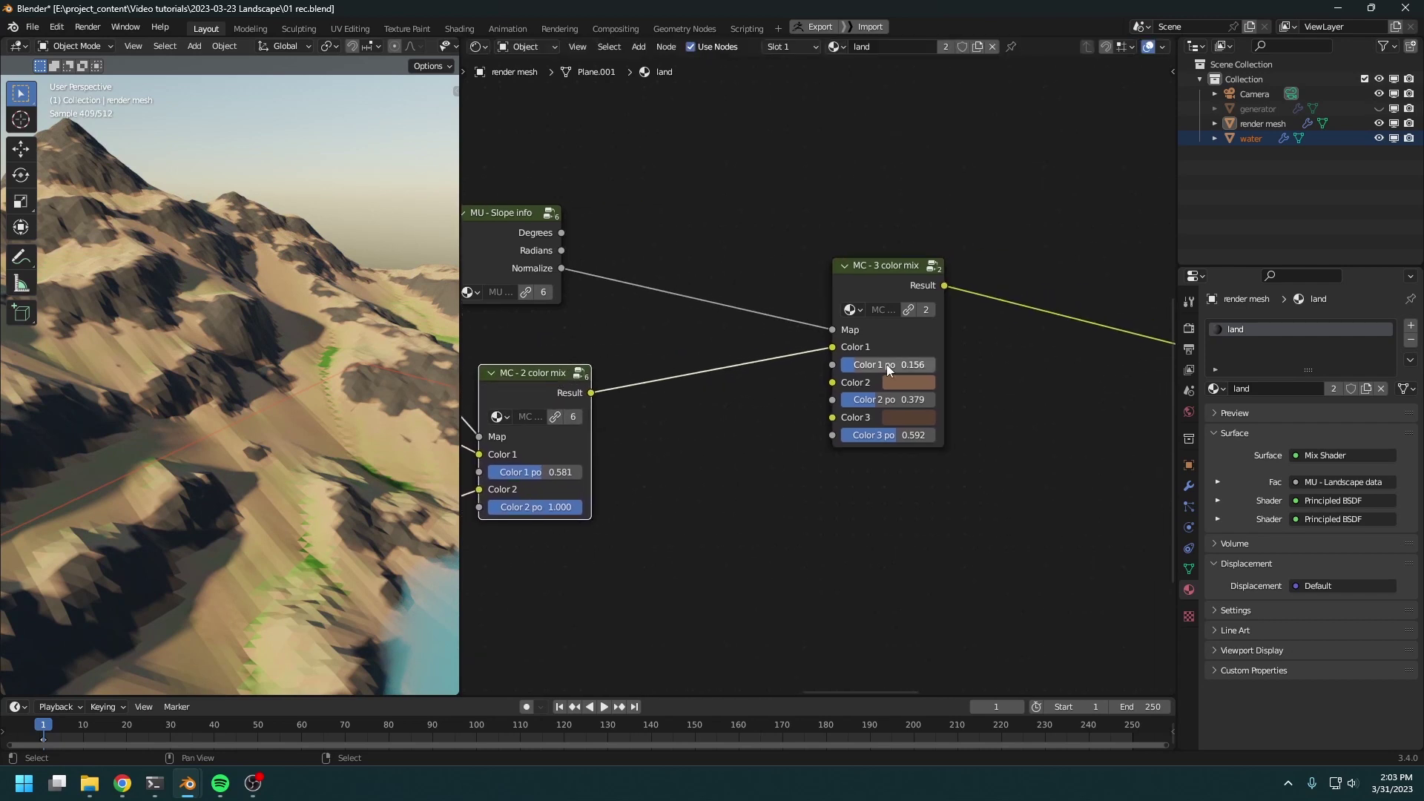
# Set the 3 color mix's Color 1 position to 0.315 and Color 2 position to 0.371, and lighten Color 3 to a pinkish brown
pyautogui.moveTo(852, 365); pyautogui.dragTo(876, 404)
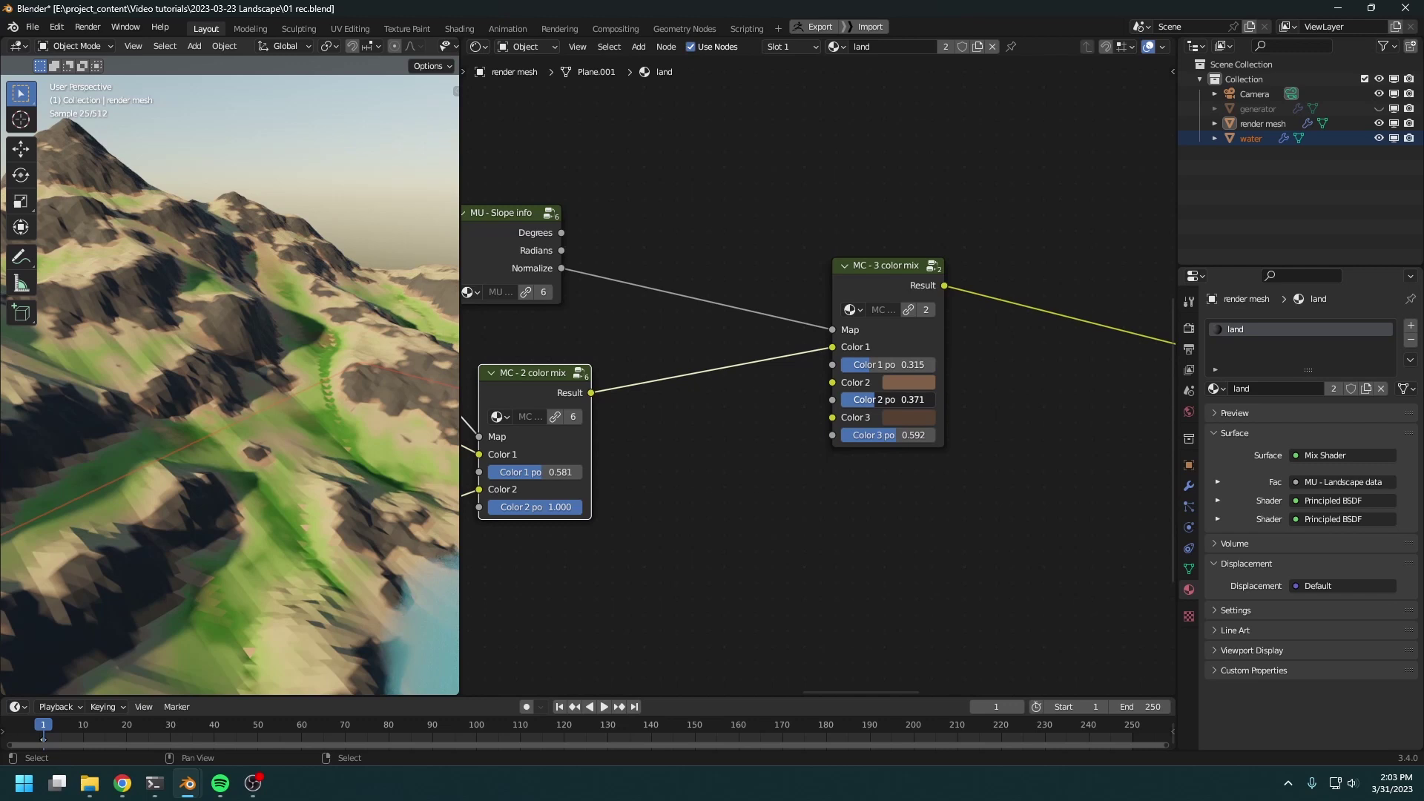
pyautogui.click(911, 382)
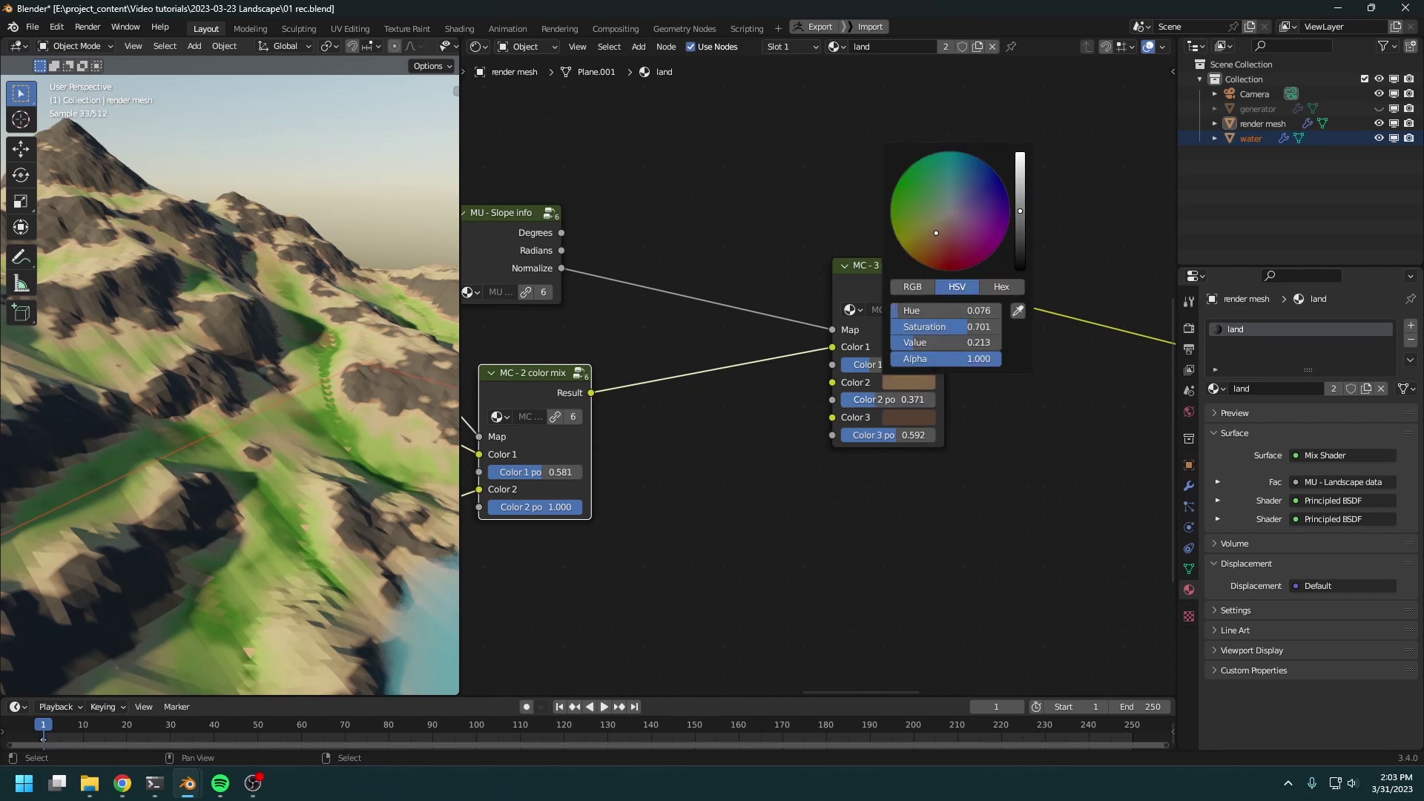
pyautogui.click(906, 416)
pyautogui.moveTo(1022, 237); pyautogui.dragTo(1022, 223)
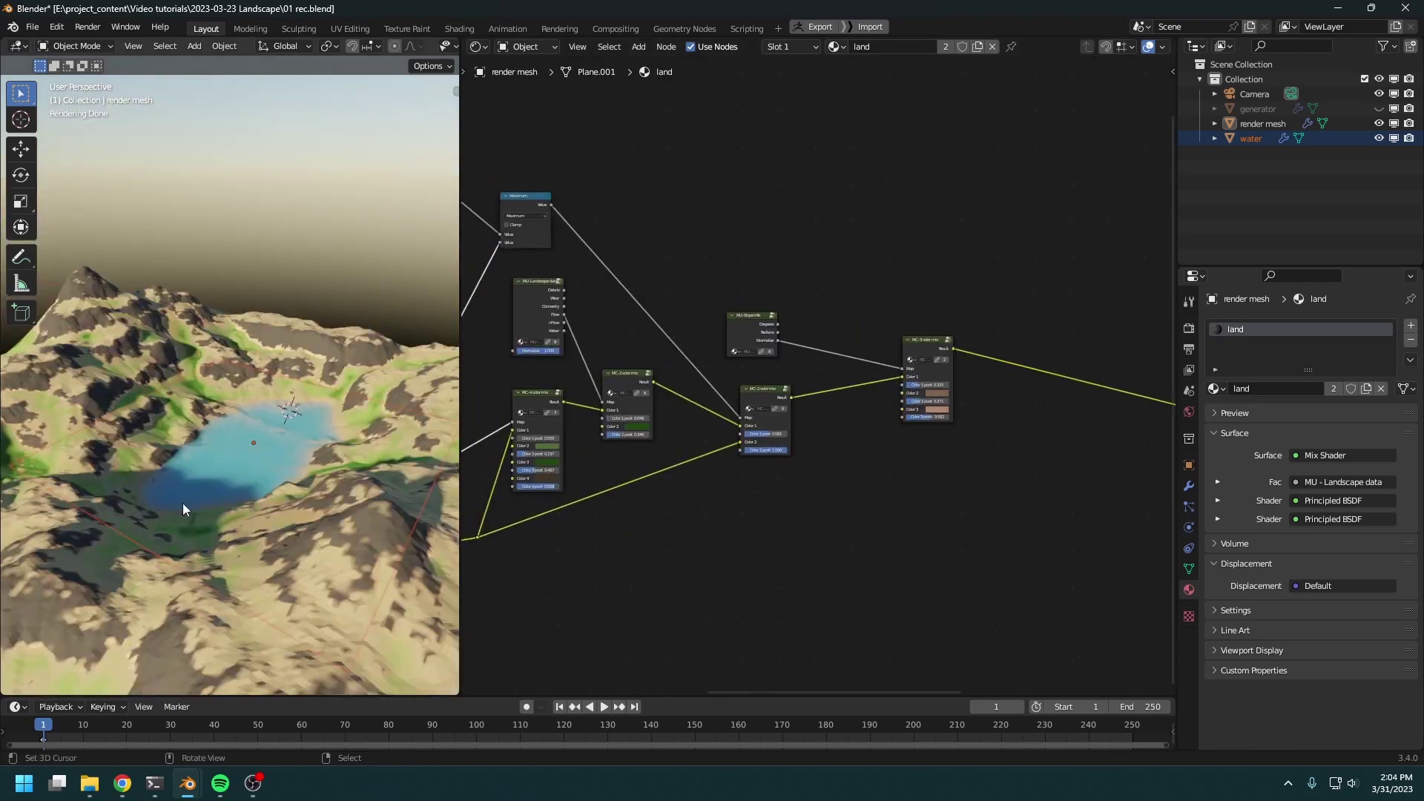
pyautogui.moveTo(247, 516); pyautogui.dragTo(235, 510, button='middle')
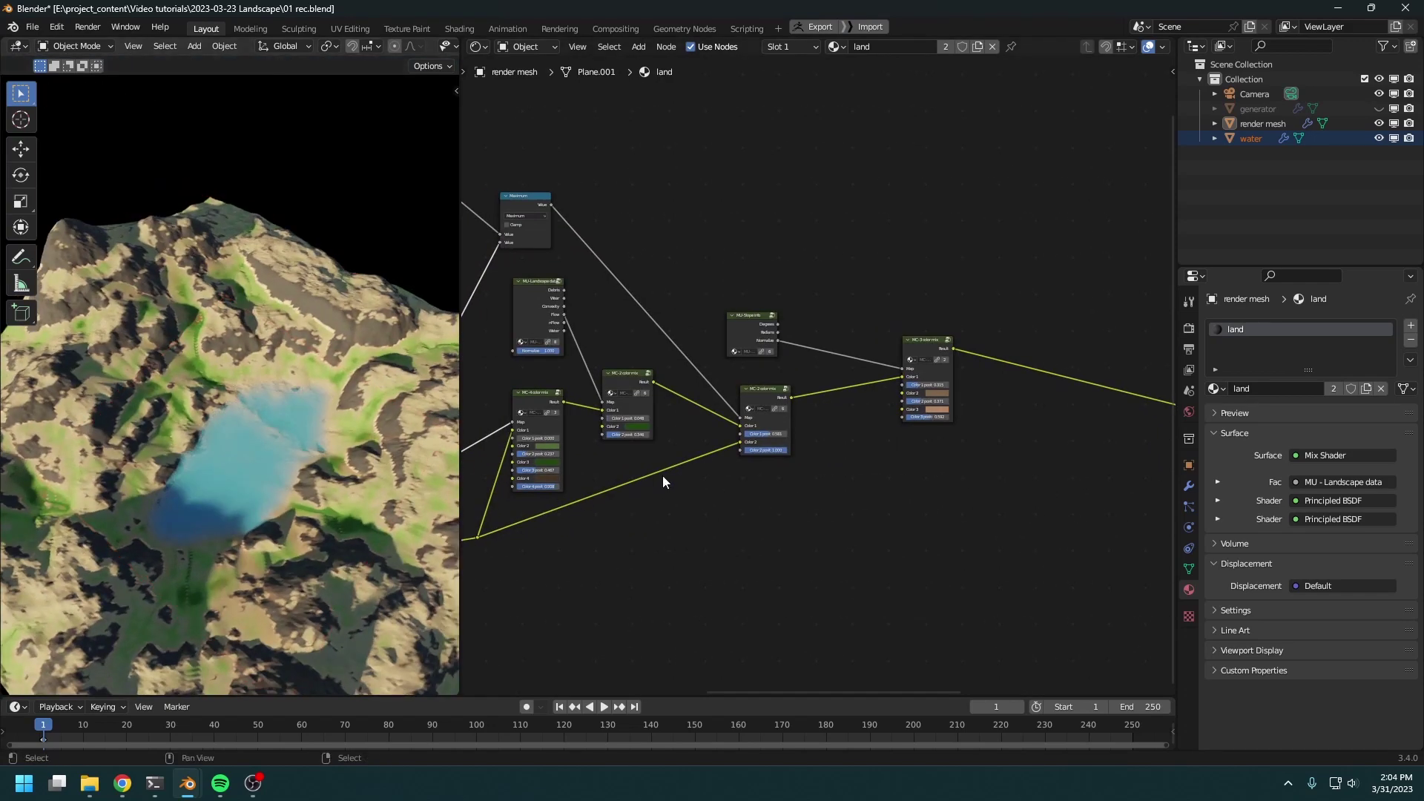
# Reposition the Landscape data node whose Debris output feeds the 4 color mix's Map
pyautogui.moveTo(662, 475); pyautogui.dragTo(899, 490, button='middle')
pyautogui.scroll(1, 672, 515)
pyautogui.moveTo(561, 472); pyautogui.dragTo(486, 547)
pyautogui.press('g')
pyautogui.click(531, 371)
pyautogui.moveTo(512, 388); pyautogui.dragTo(306, 419, button='middle')
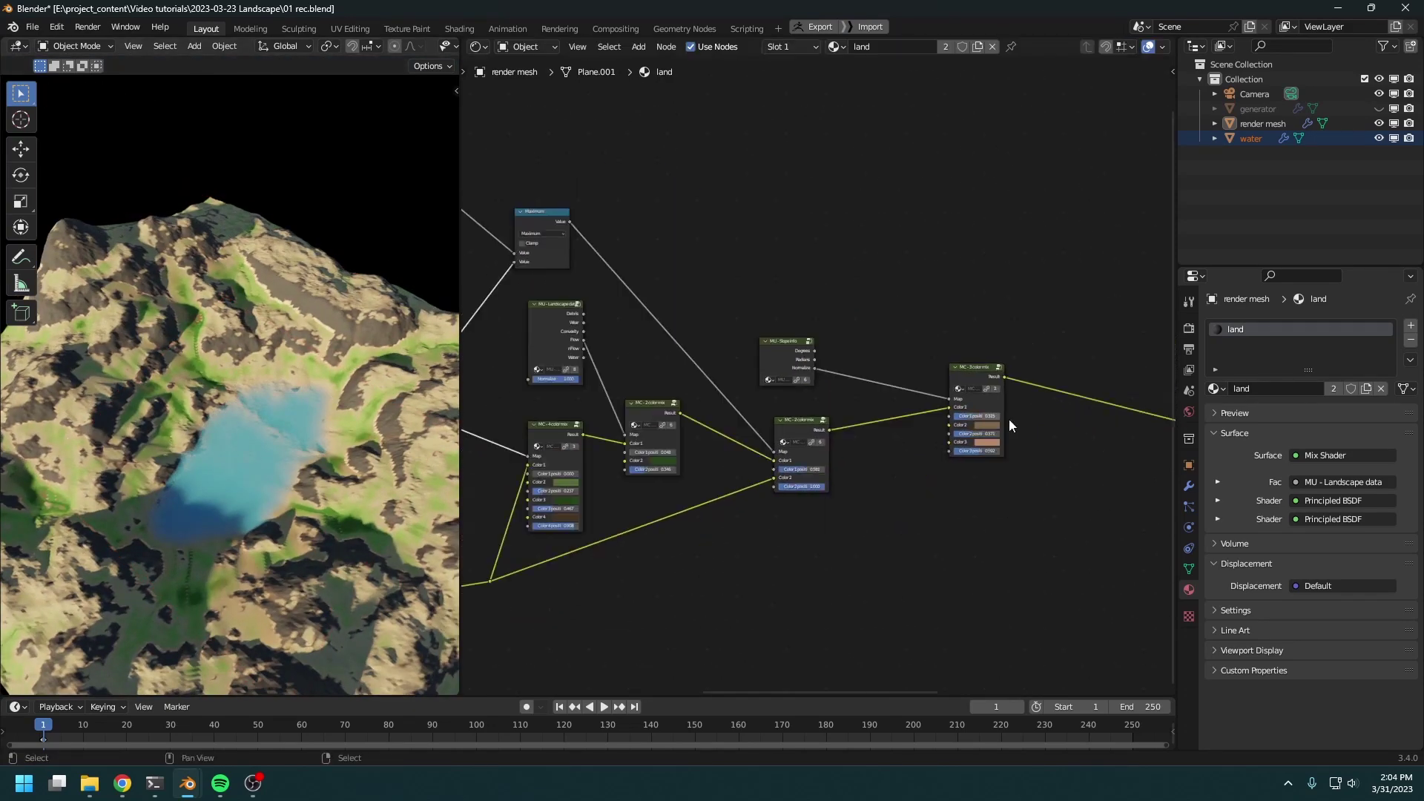
# Tidy the node layout by moving the 4 color mix, the flow 2 color mix and its Landscape data node
pyautogui.moveTo(710, 506); pyautogui.dragTo(954, 487, button='middle')
pyautogui.scroll(5, 700, 552)
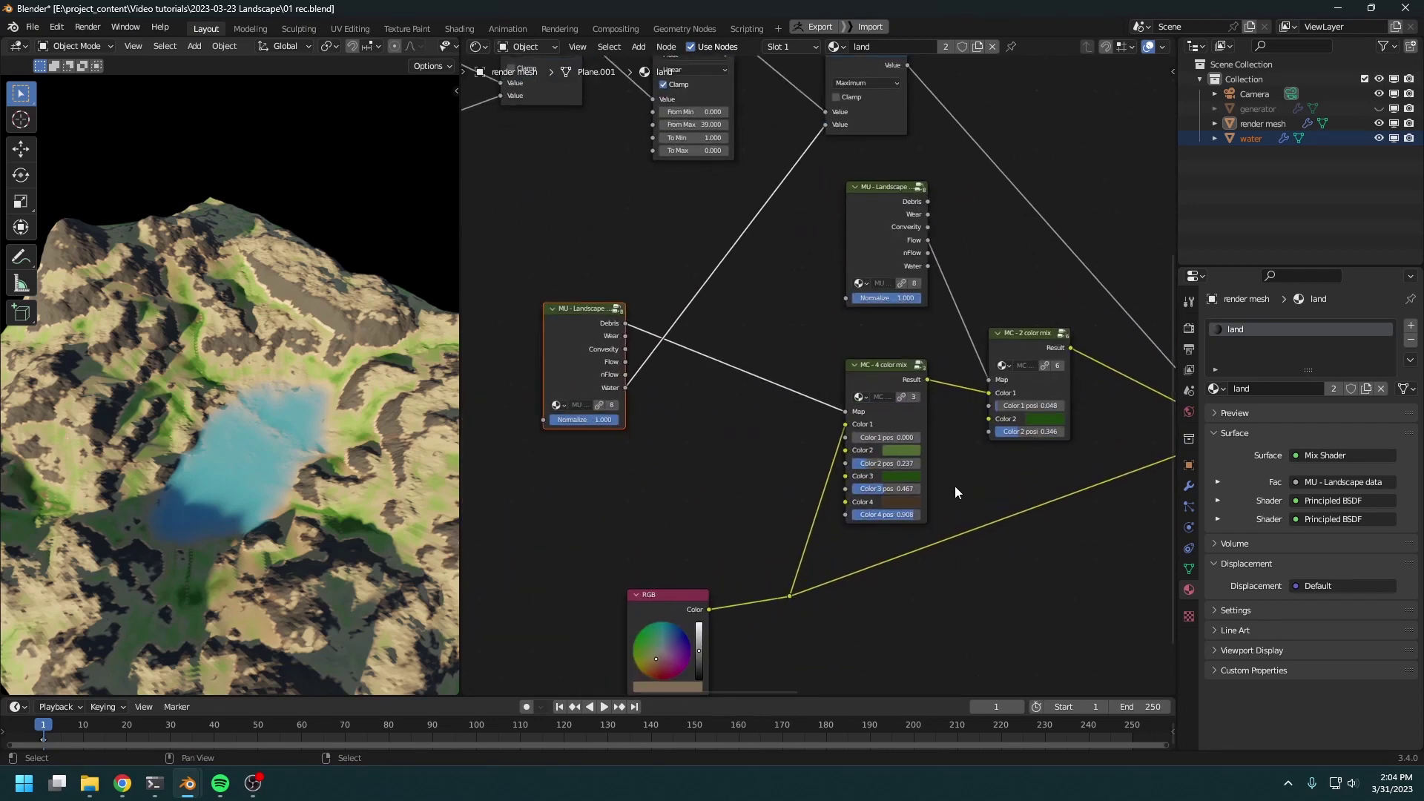
pyautogui.moveTo(886, 372); pyautogui.dragTo(897, 345)
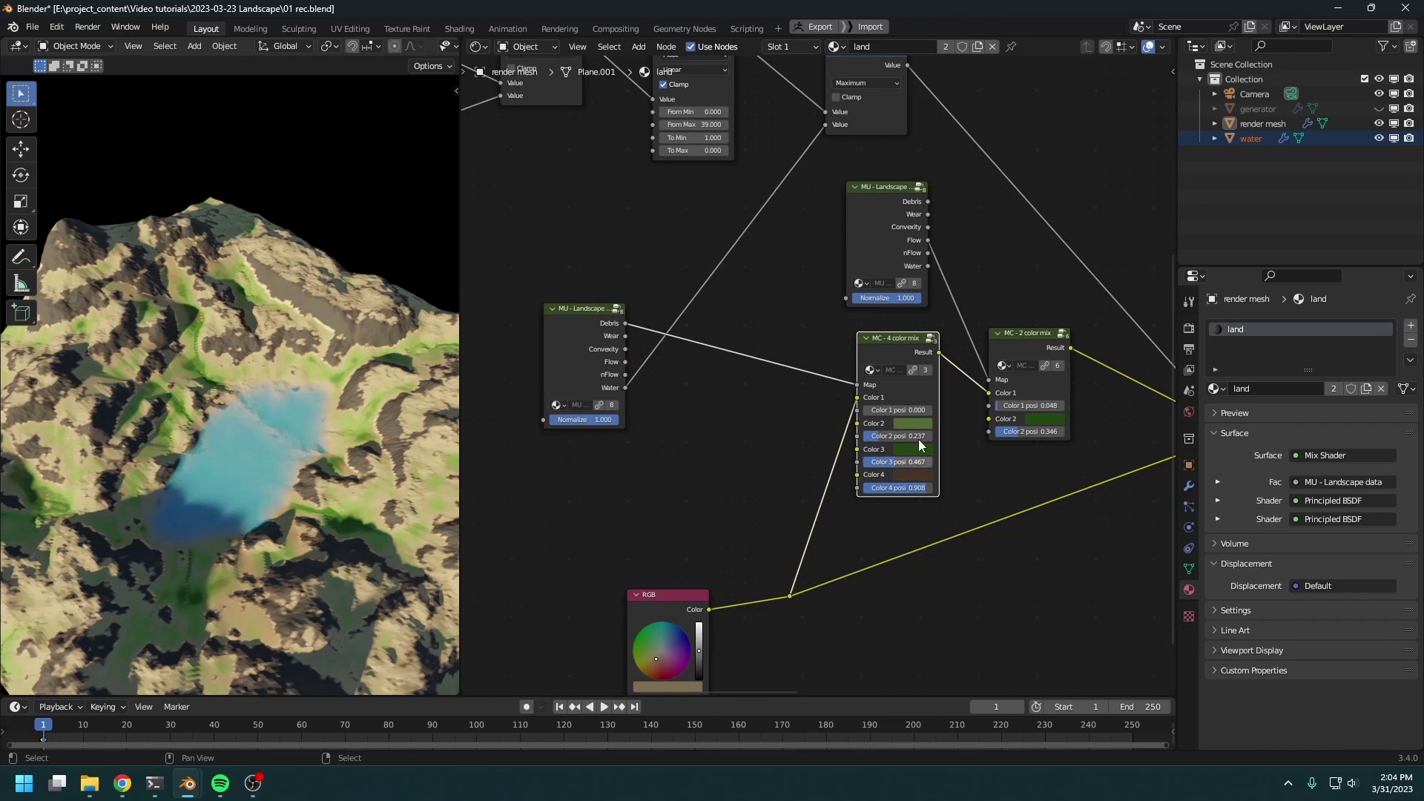
pyautogui.moveTo(1066, 422); pyautogui.dragTo(668, 448, button='middle')
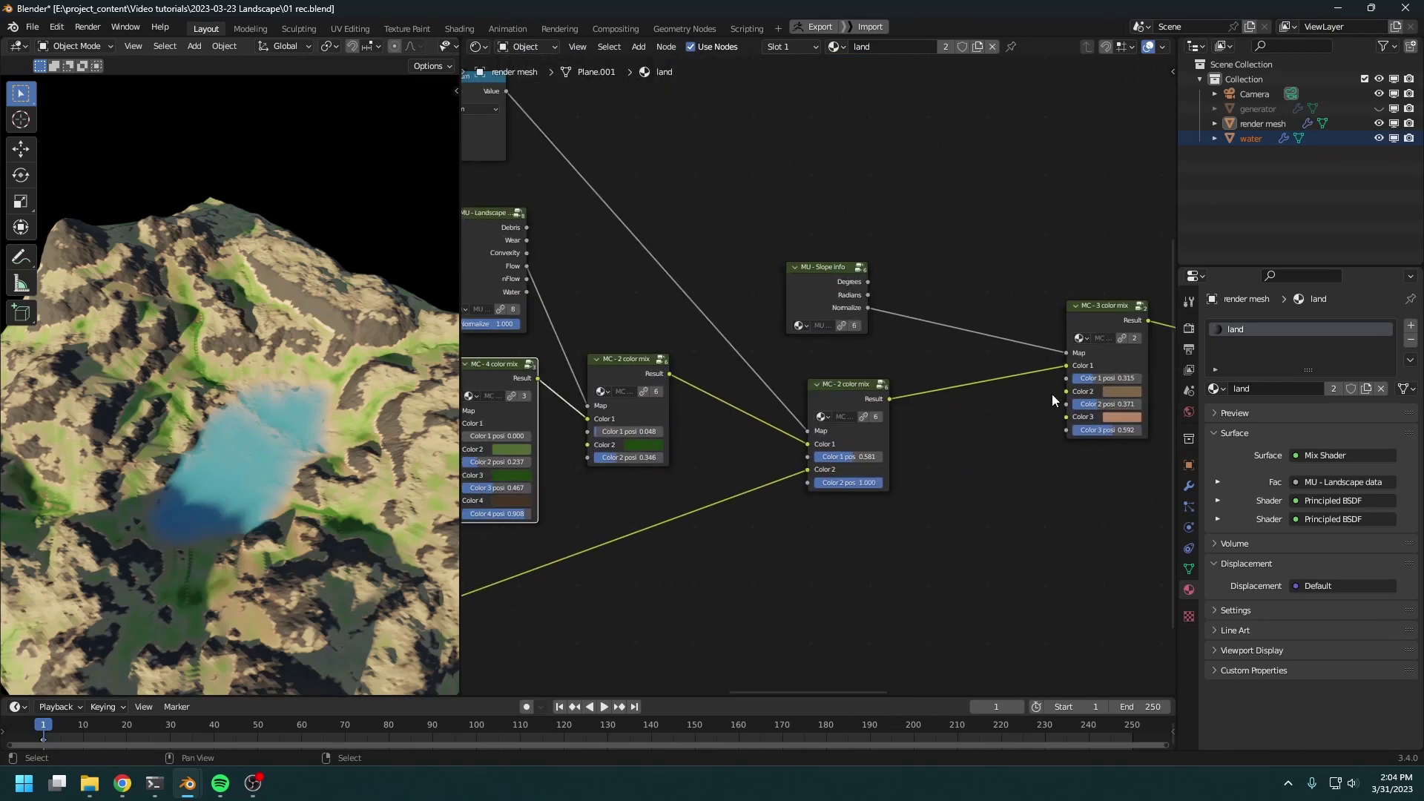
pyautogui.scroll(-2, 1039, 394)
pyautogui.moveTo(643, 363); pyautogui.dragTo(672, 360)
pyautogui.moveTo(532, 252); pyautogui.dragTo(538, 257)
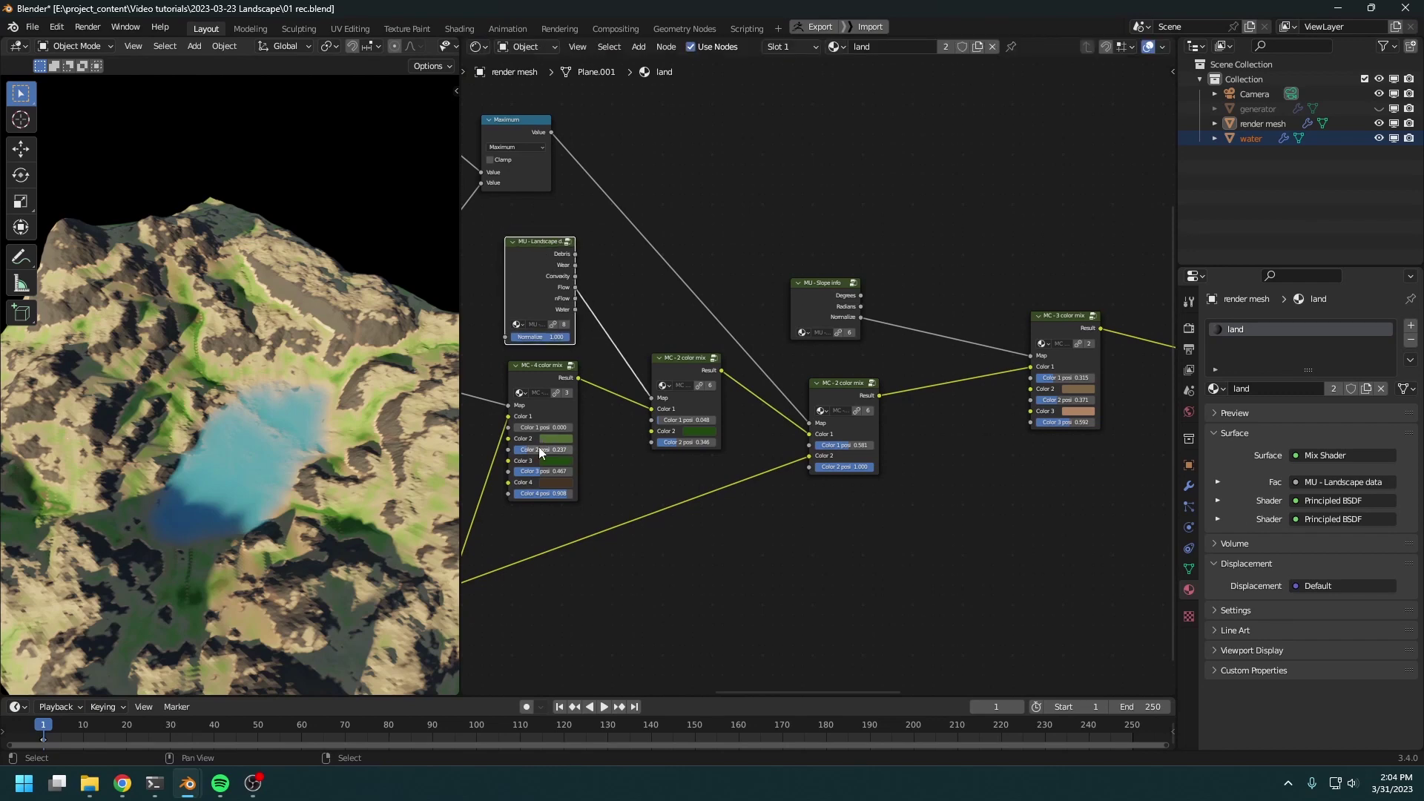
# Move the unused-color Principled BSDF and the Landscape data node driving the Mix Shader to free space for new nodes
pyautogui.moveTo(1069, 400); pyautogui.dragTo(1145, 593, button='middle')
pyautogui.scroll(-5, 858, 512)
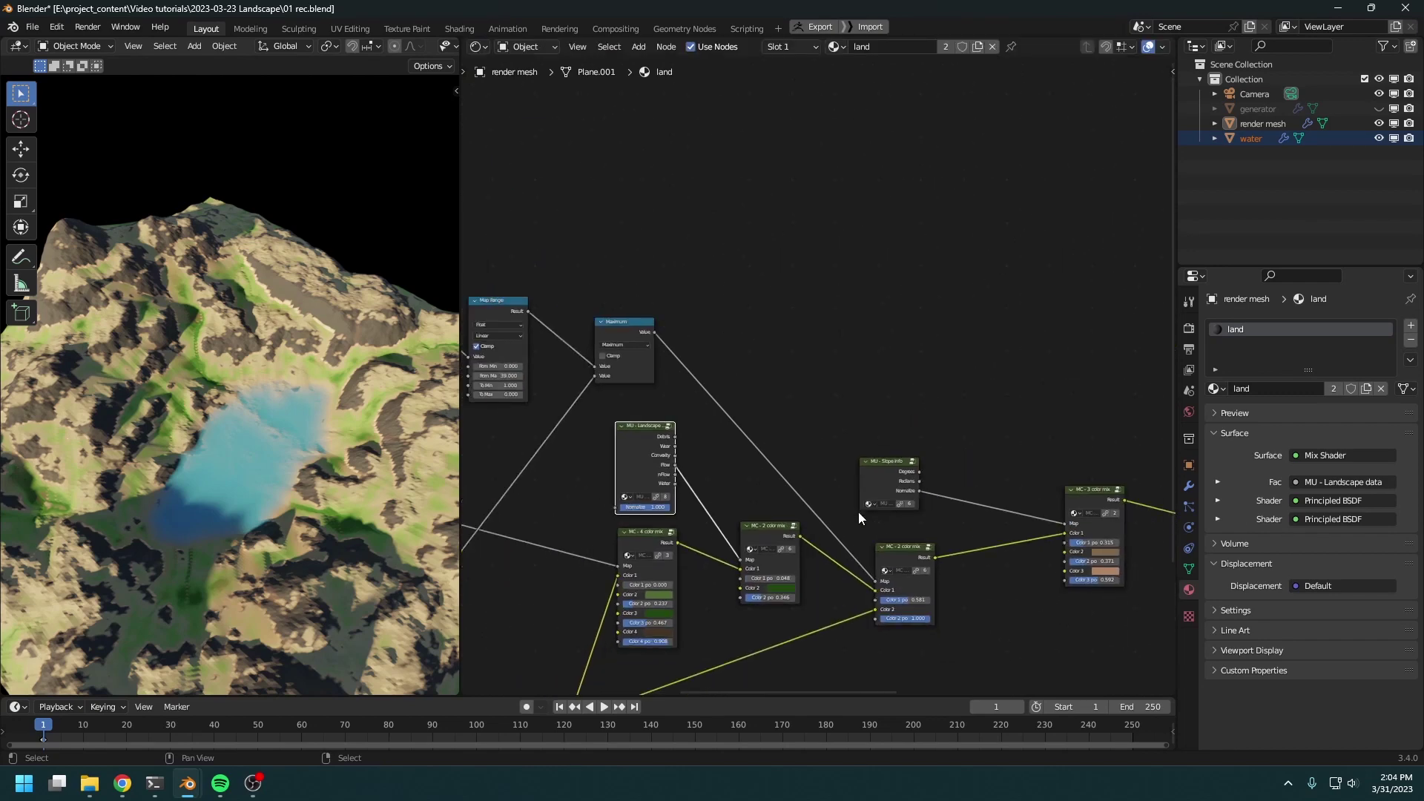
pyautogui.moveTo(923, 511); pyautogui.dragTo(339, 534, button='middle')
pyautogui.moveTo(823, 194); pyautogui.dragTo(910, 313)
pyautogui.press('g')
pyautogui.click(917, 283)
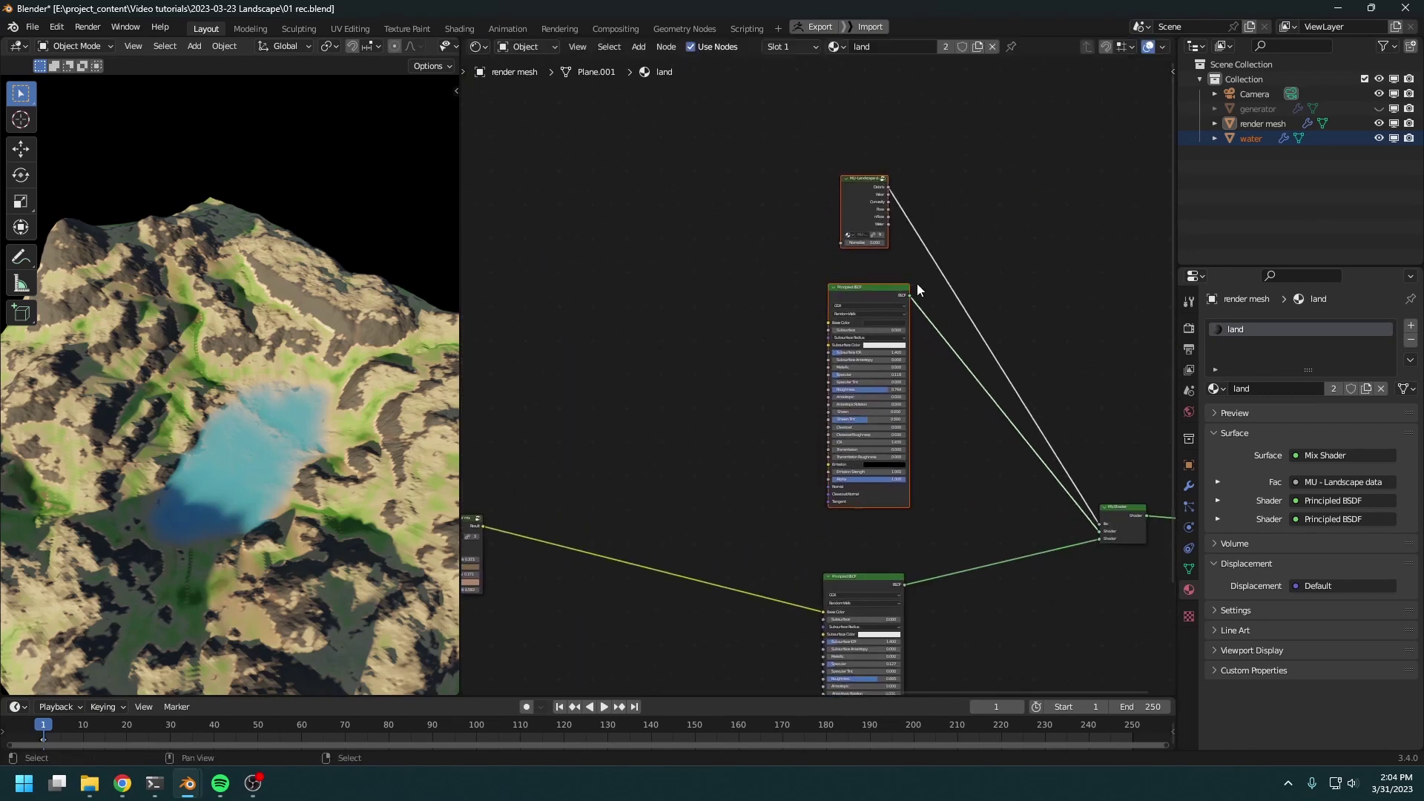
pyautogui.click(917, 283)
pyautogui.moveTo(755, 352); pyautogui.dragTo(767, 367, button='middle')
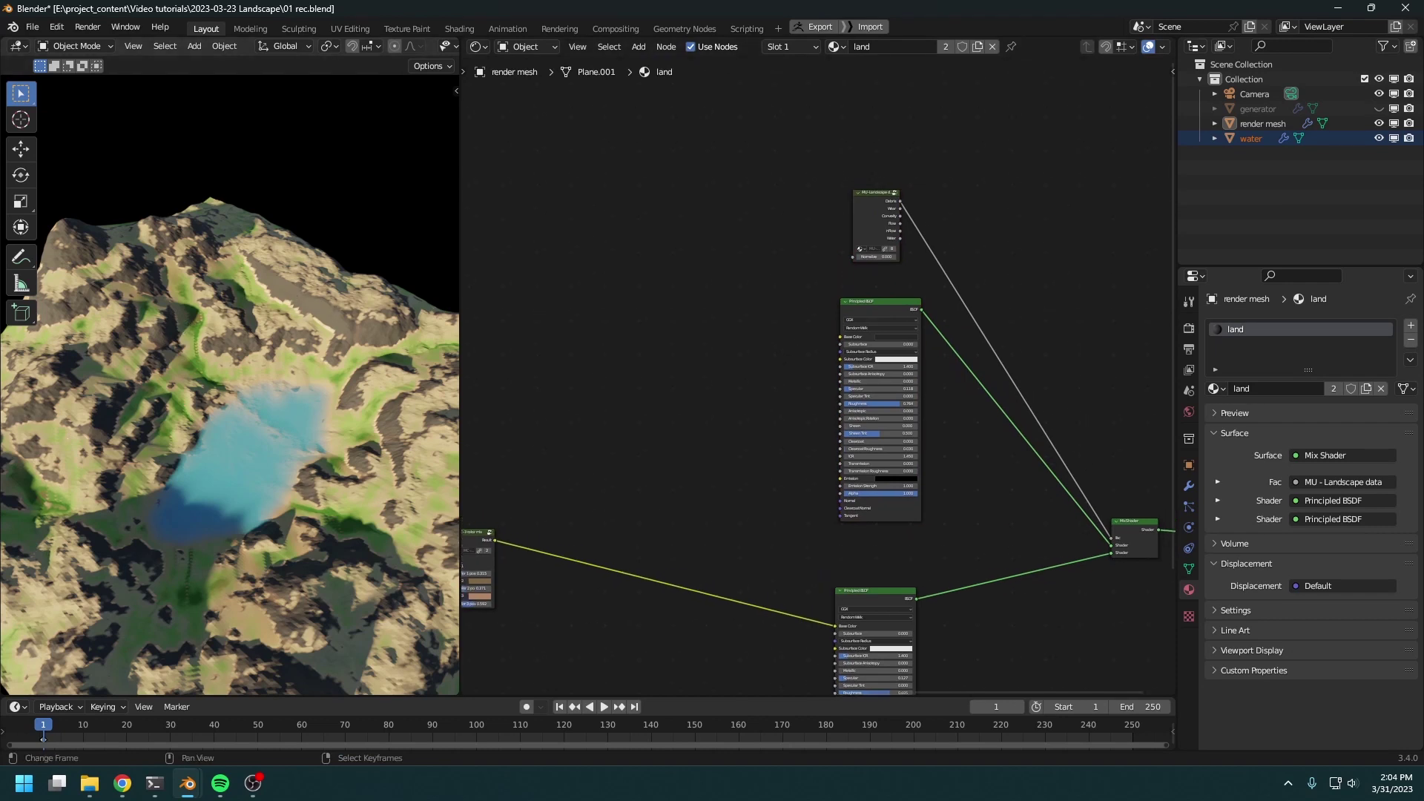
# Add an MU - Landscape data node in the empty area before the upper Principled BSDF
pyautogui.moveTo(538, 327); pyautogui.dragTo(760, 399, button='middle')
pyautogui.scroll(4, 759, 399)
pyautogui.hotkey('shift', 'a')
pyautogui.click(731, 398)
pyautogui.write('mu')
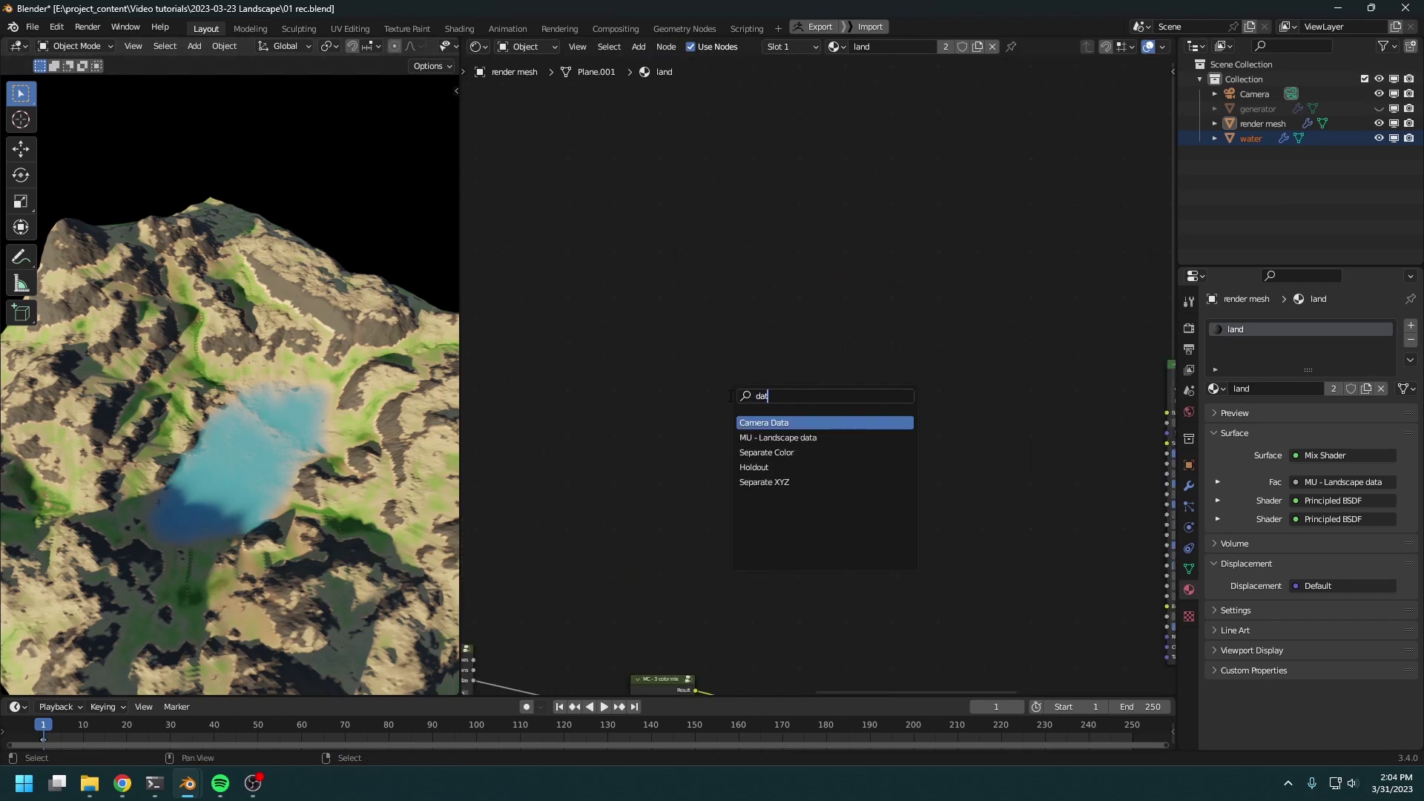
pyautogui.press('Down')
pyautogui.press('Return')
# Preview the new Landscape data node's outputs on the terrain, ending on Convexity
pyautogui.scroll(1, 643, 451)
pyautogui.keyDown('ctrl'); pyautogui.keyDown('shift'); pyautogui.click(536, 372); pyautogui.keyUp('shift'); pyautogui.keyUp('ctrl')
pyautogui.keyDown('ctrl'); pyautogui.keyDown('shift'); pyautogui.click(536, 372); pyautogui.keyUp('shift'); pyautogui.keyUp('ctrl')
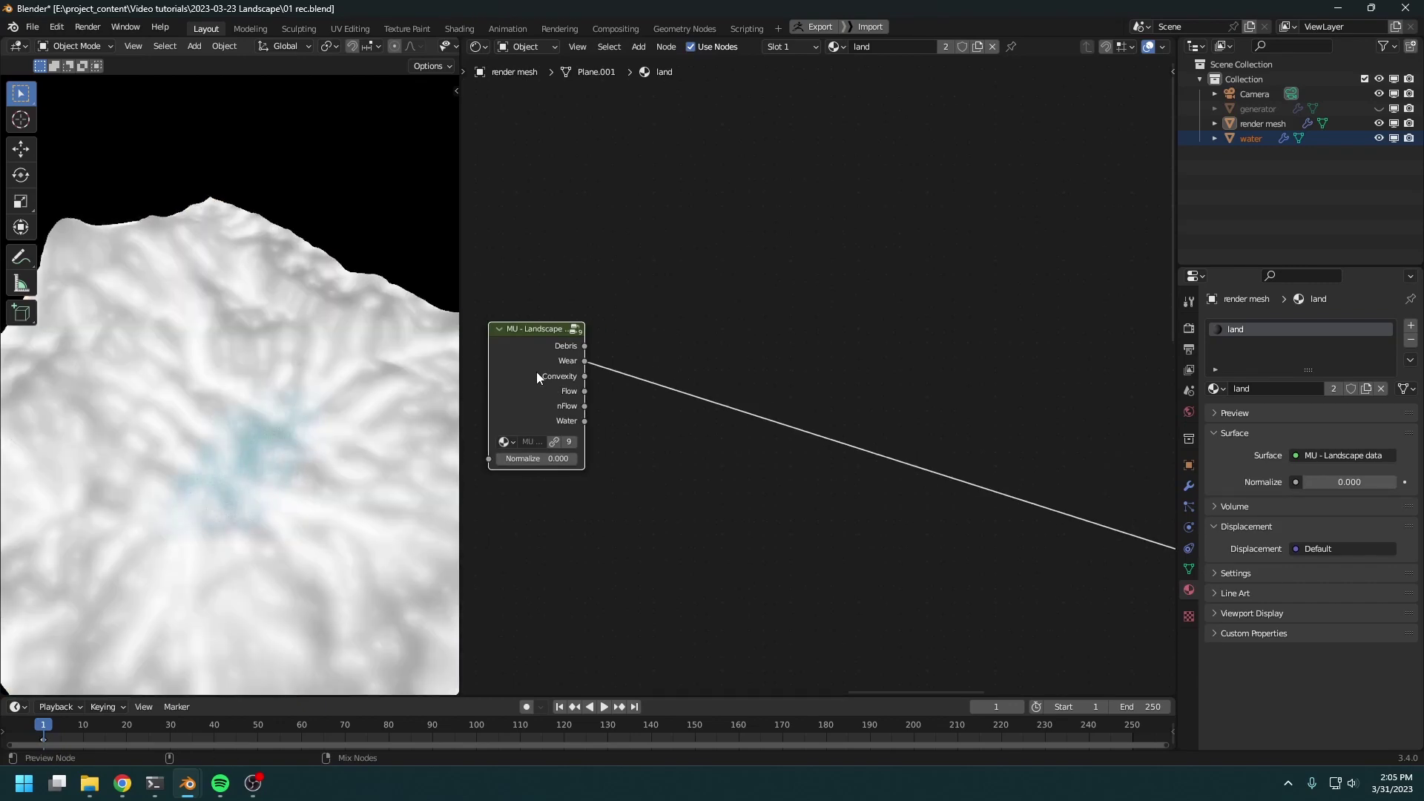
pyautogui.keyDown('ctrl'); pyautogui.keyDown('shift'); pyautogui.click(537, 372); pyautogui.keyUp('shift'); pyautogui.keyUp('ctrl')
pyautogui.keyDown('shift'); pyautogui.moveTo(287, 406); pyautogui.dragTo(330, 425, button='middle'); pyautogui.keyUp('shift')
pyautogui.moveTo(318, 354); pyautogui.dragTo(289, 405, button='middle')
# Insert a 3 color mix node on the Convexity preview link so that Convexity drives its Map
pyautogui.moveTo(704, 435); pyautogui.dragTo(705, 432, button='middle')
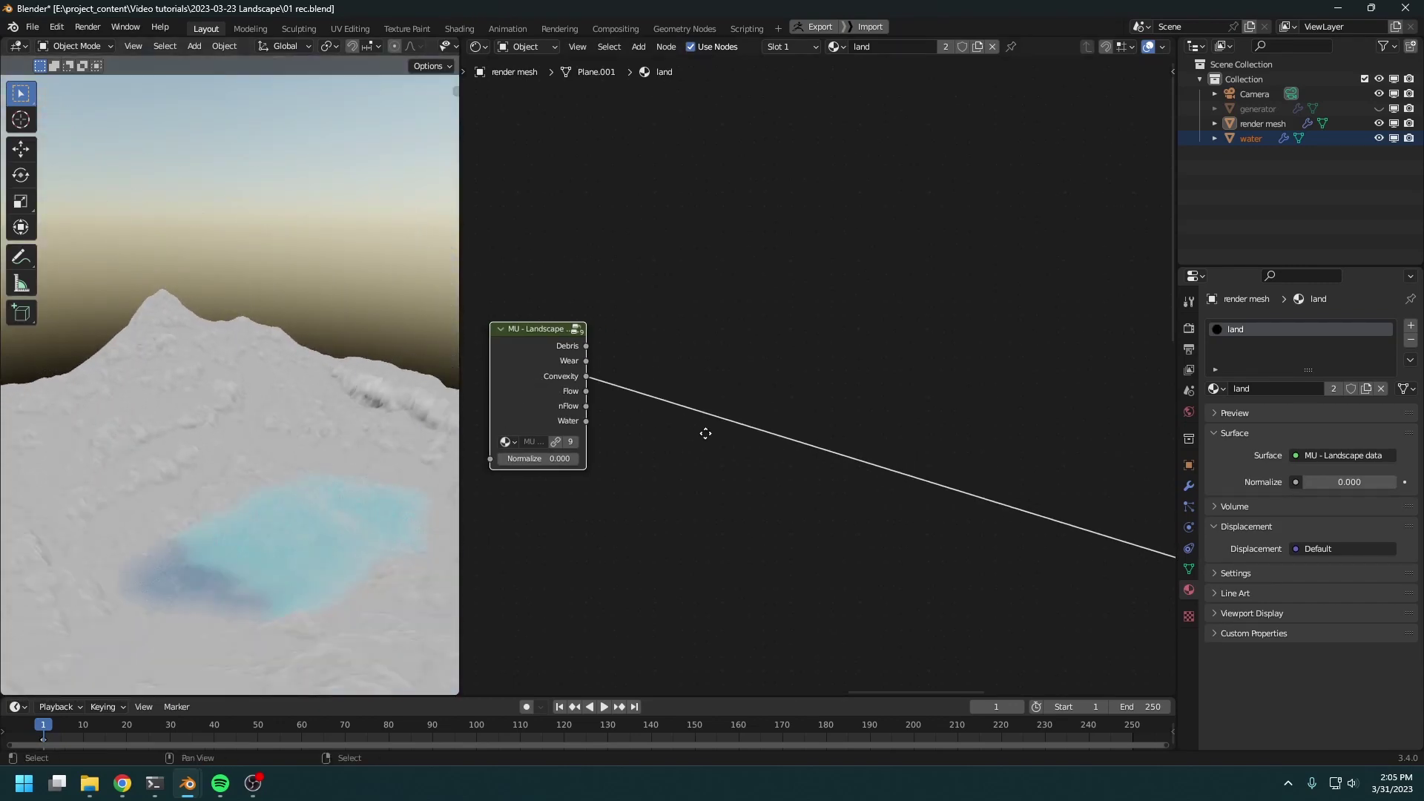
pyautogui.hotkey('shift', 'a')
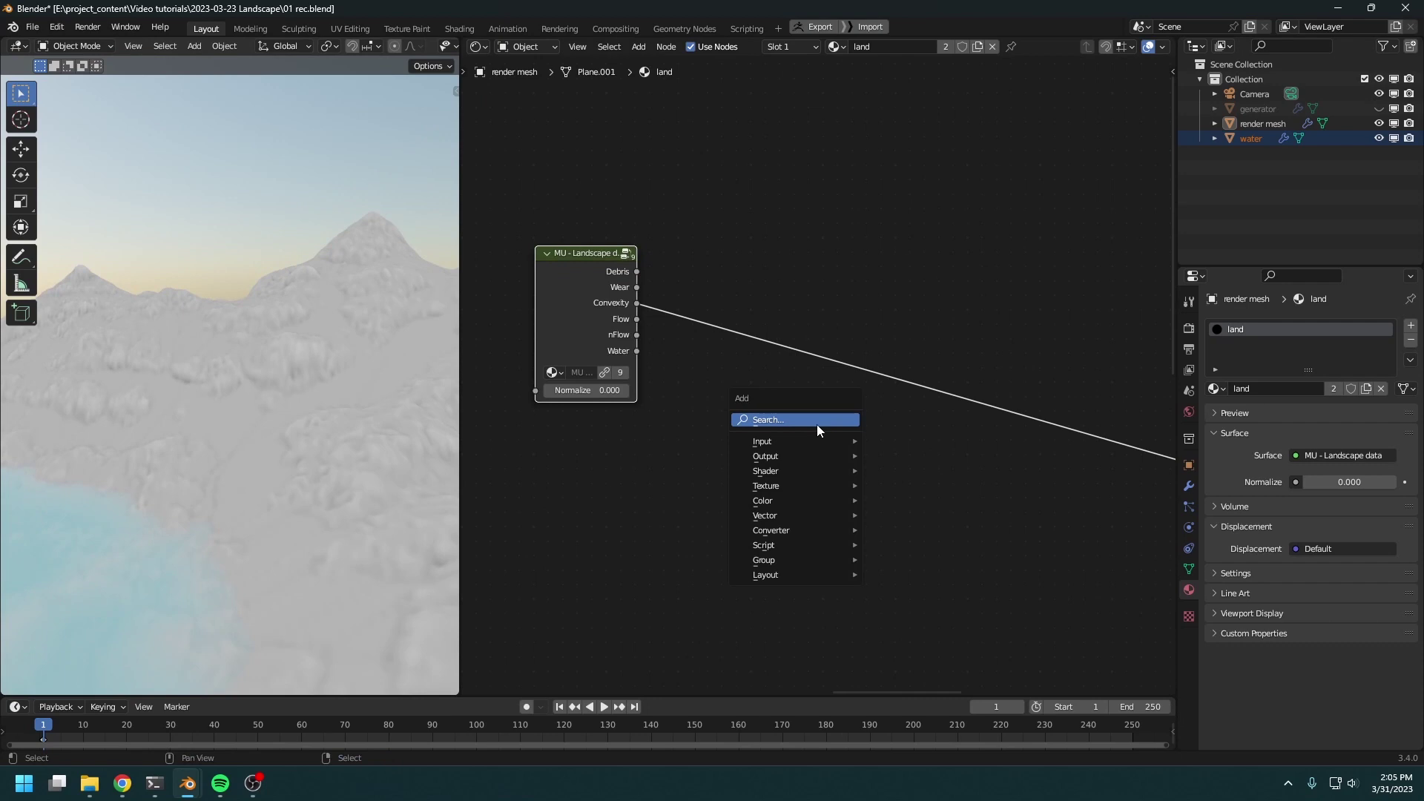
pyautogui.click(819, 422)
pyautogui.write('3')
pyautogui.click(879, 451)
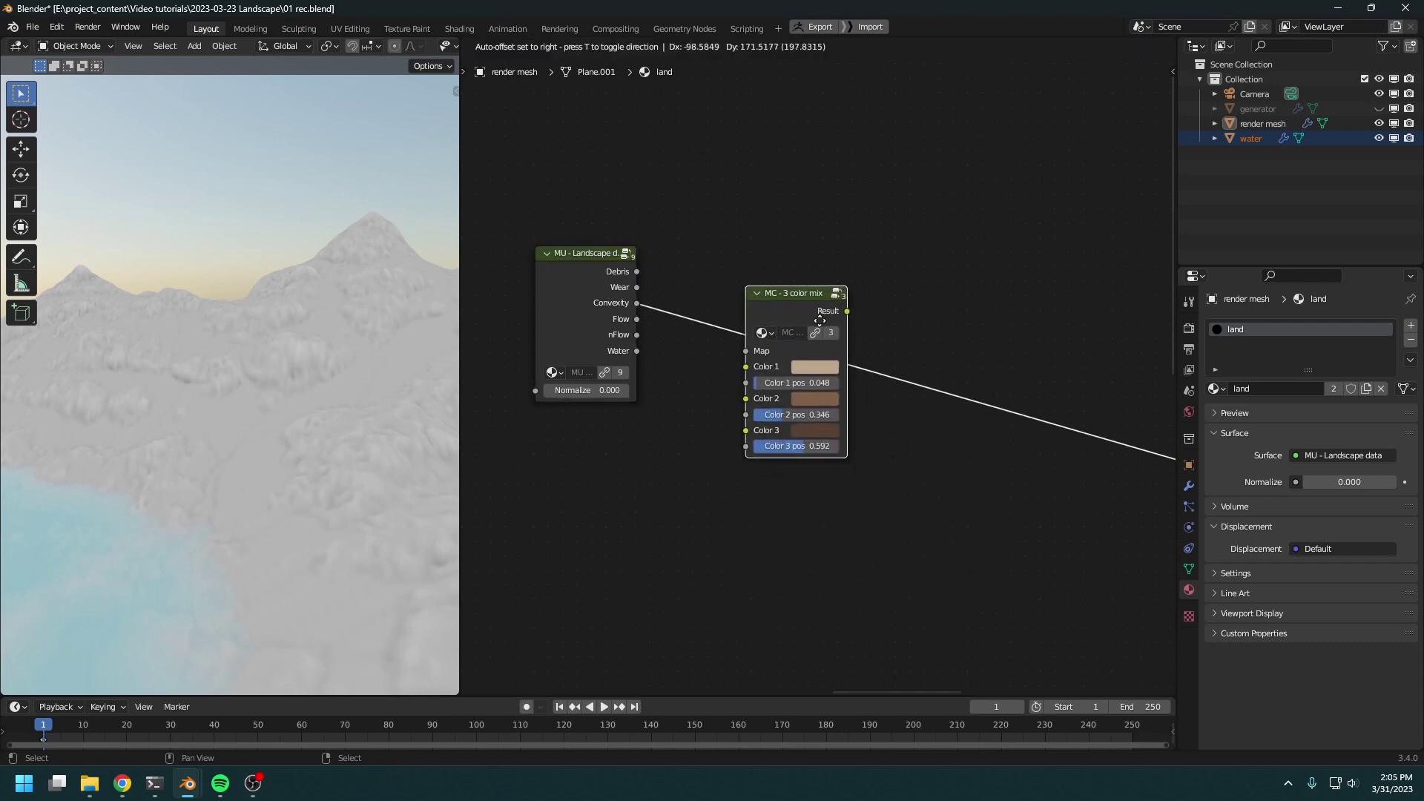
pyautogui.click(772, 362)
pyautogui.moveTo(749, 360)
pyautogui.mouseDown()
pyautogui.moveTo(717, 342)
pyautogui.moveTo(745, 347)
pyautogui.mouseUp()
pyautogui.moveTo(778, 296); pyautogui.dragTo(986, 327)
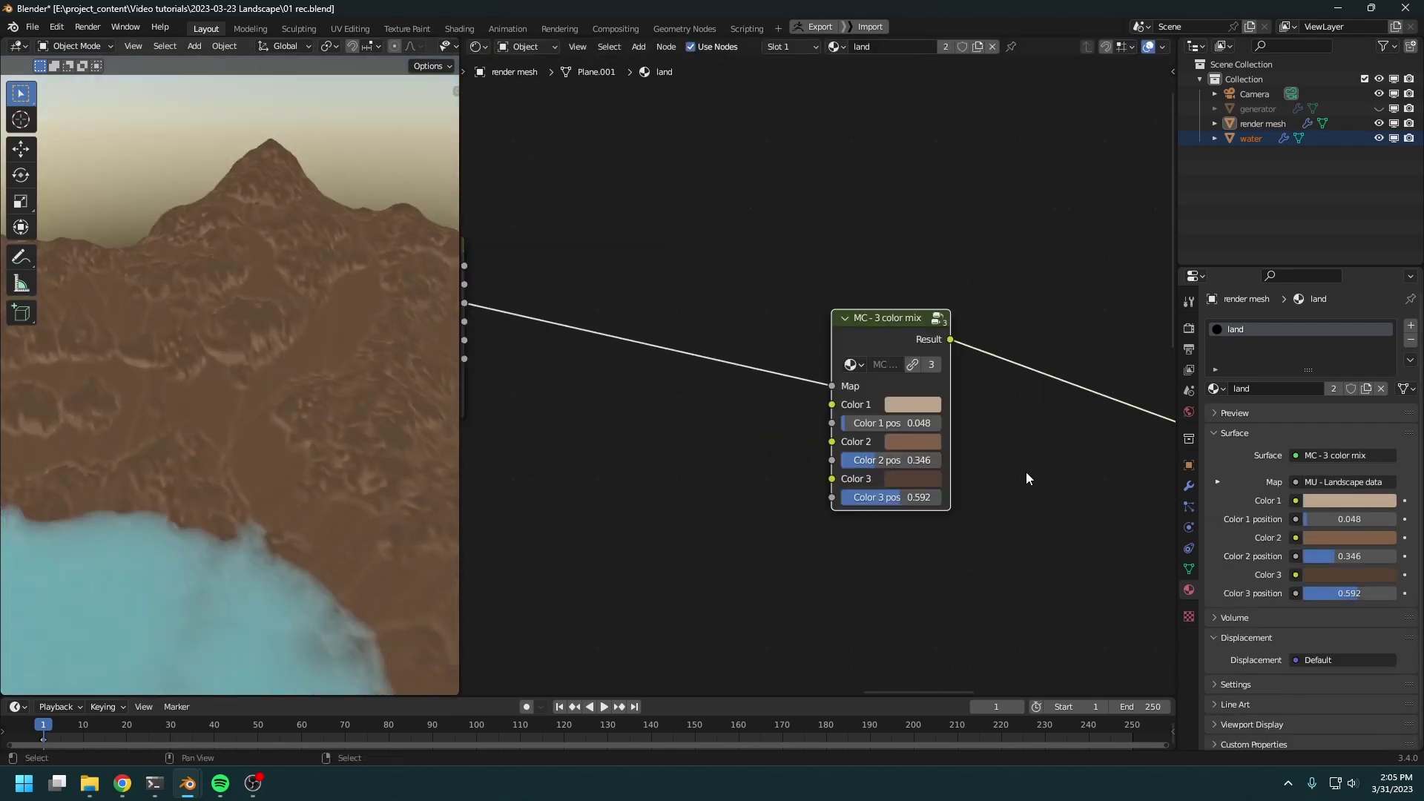
# Set the new mix's Color 2 to dark grey with hue 0.491, saturation 0.204 and value 0.047, and copy it to Color 1 and Color 3
pyautogui.moveTo(1025, 472); pyautogui.dragTo(964, 477, button='middle')
pyautogui.click(856, 448)
pyautogui.click(968, 307)
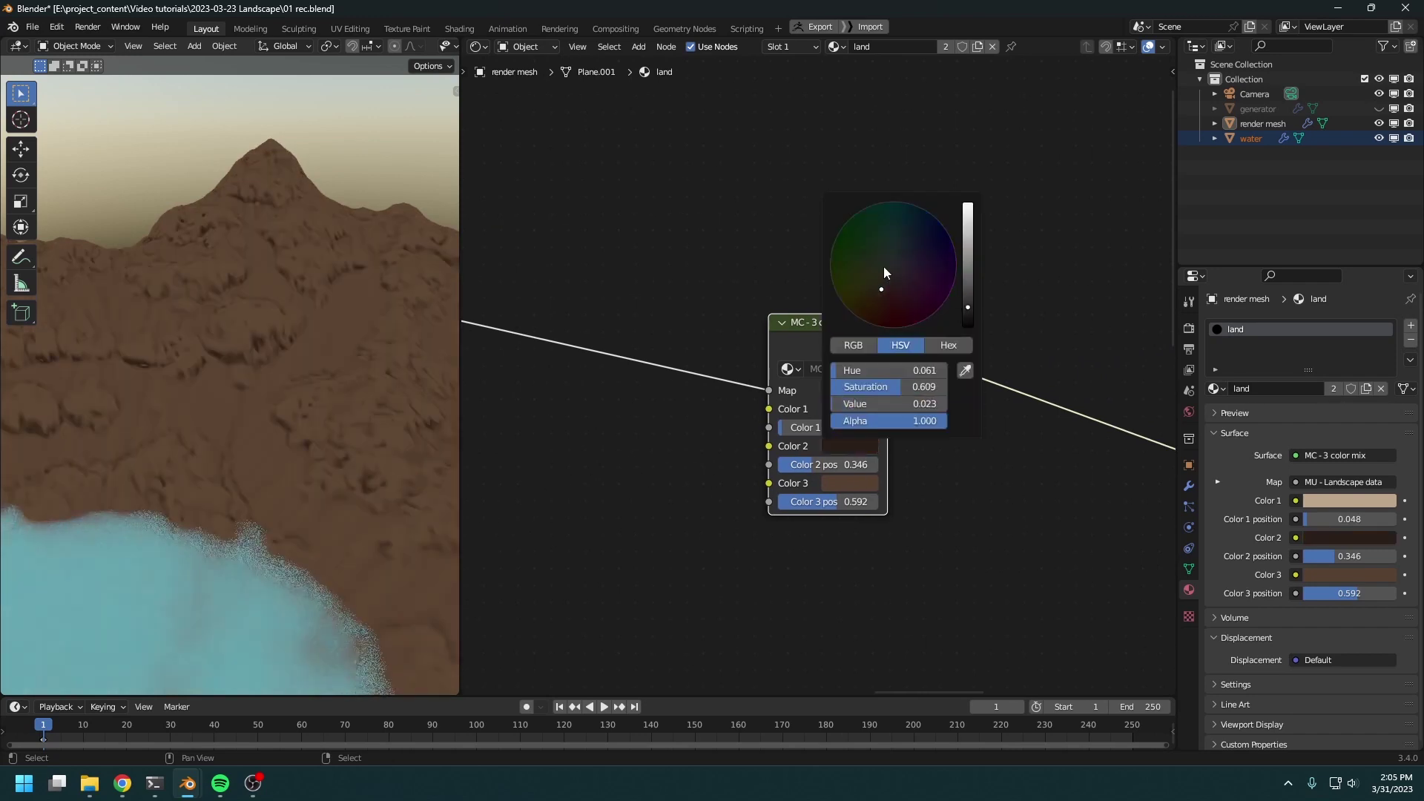
pyautogui.click(885, 269)
pyautogui.click(968, 297)
pyautogui.moveTo(888, 269); pyautogui.dragTo(893, 257)
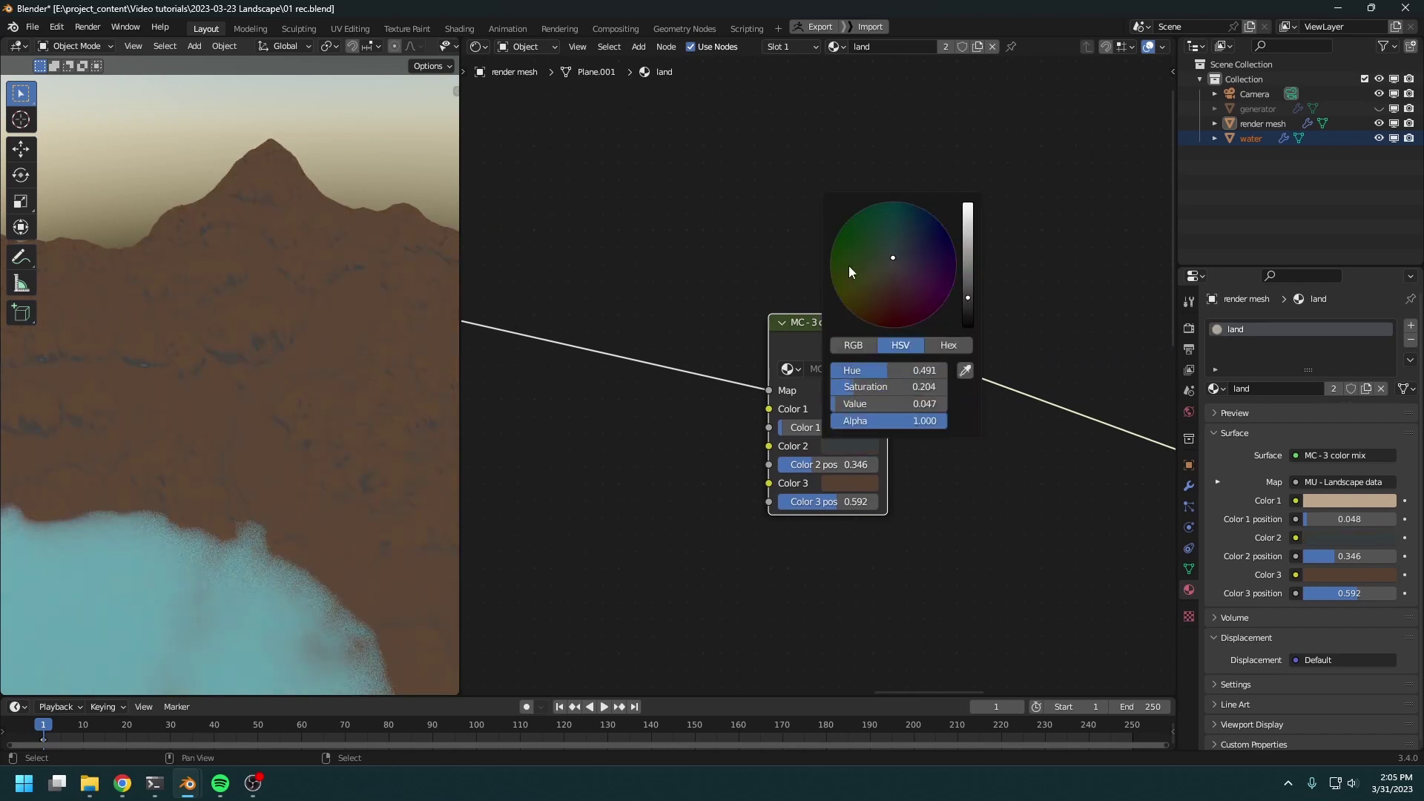
pyautogui.hotkey('ctrl', 'c')
pyautogui.hotkey('ctrl', 'v')
pyautogui.hotkey('ctrl', 'v')
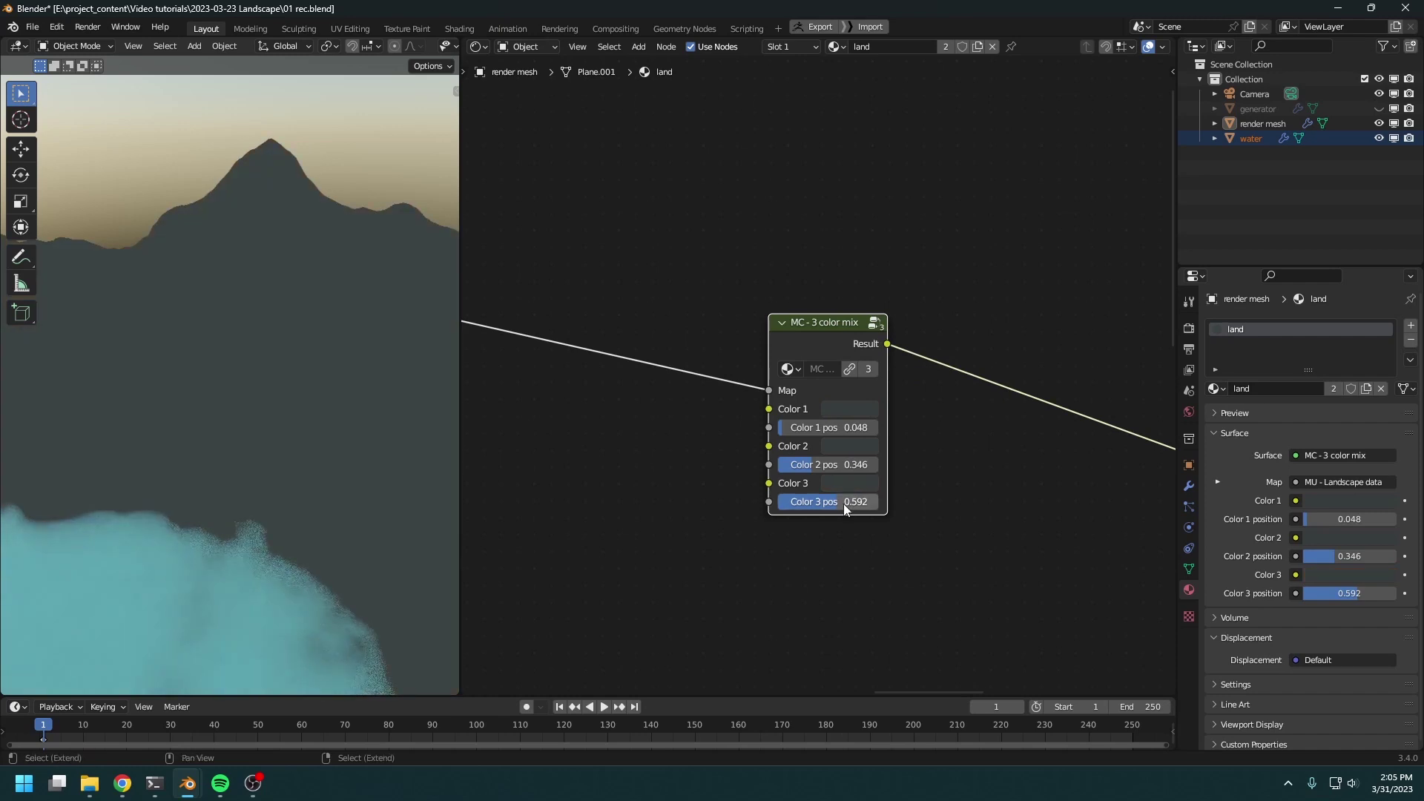
# Set the convexity mix's Color 1, Color 2 and Color 3 positions to 0.000, 0.546 and 1.000
pyautogui.moveTo(844, 505); pyautogui.dragTo(848, 499, button='middle')
pyautogui.moveTo(849, 499); pyautogui.dragTo(891, 497)
pyautogui.moveTo(812, 422); pyautogui.dragTo(839, 460)
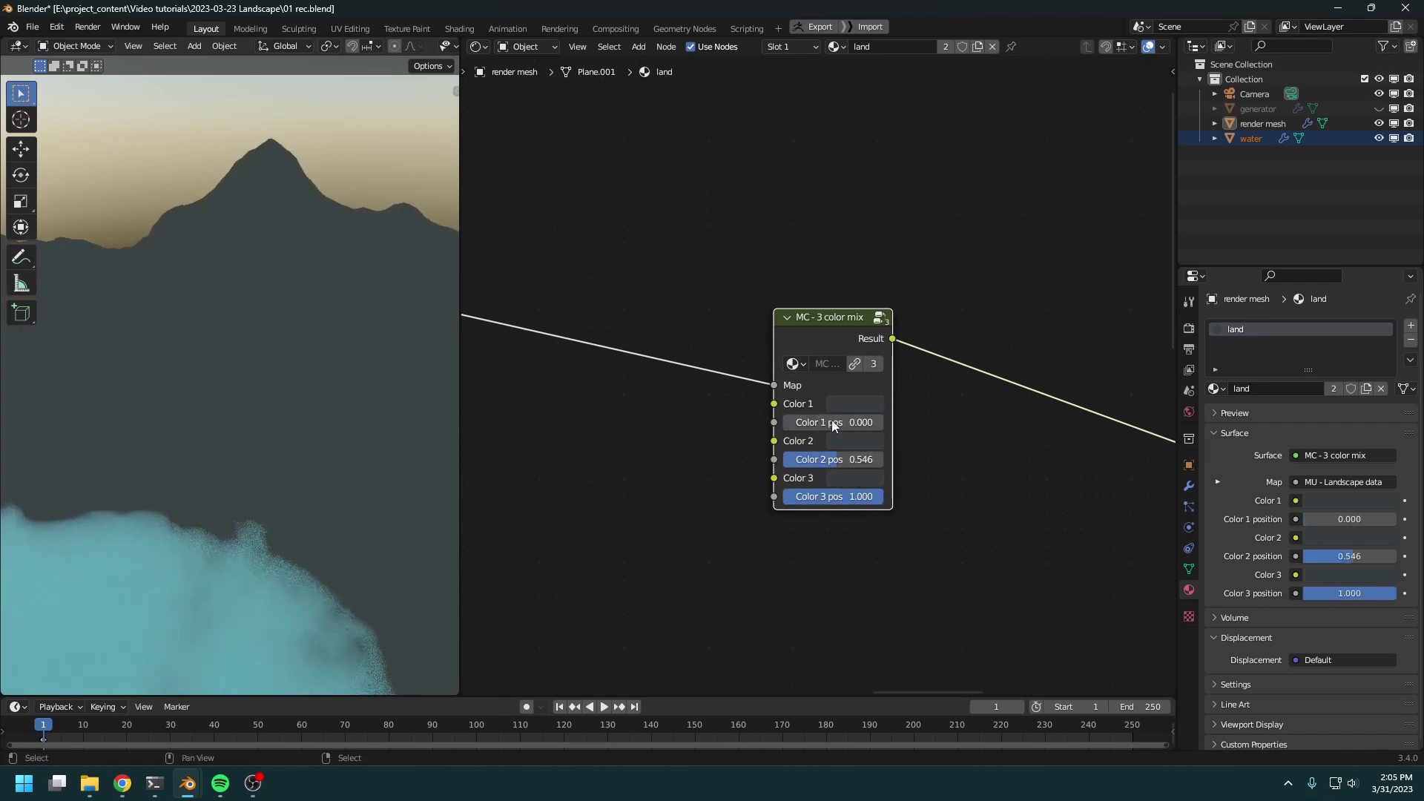
# Darken the convexity mix's Color 1 and lighten Color 3 to saturation 0.218 and value 0.127
pyautogui.click(846, 404)
pyautogui.click(845, 404)
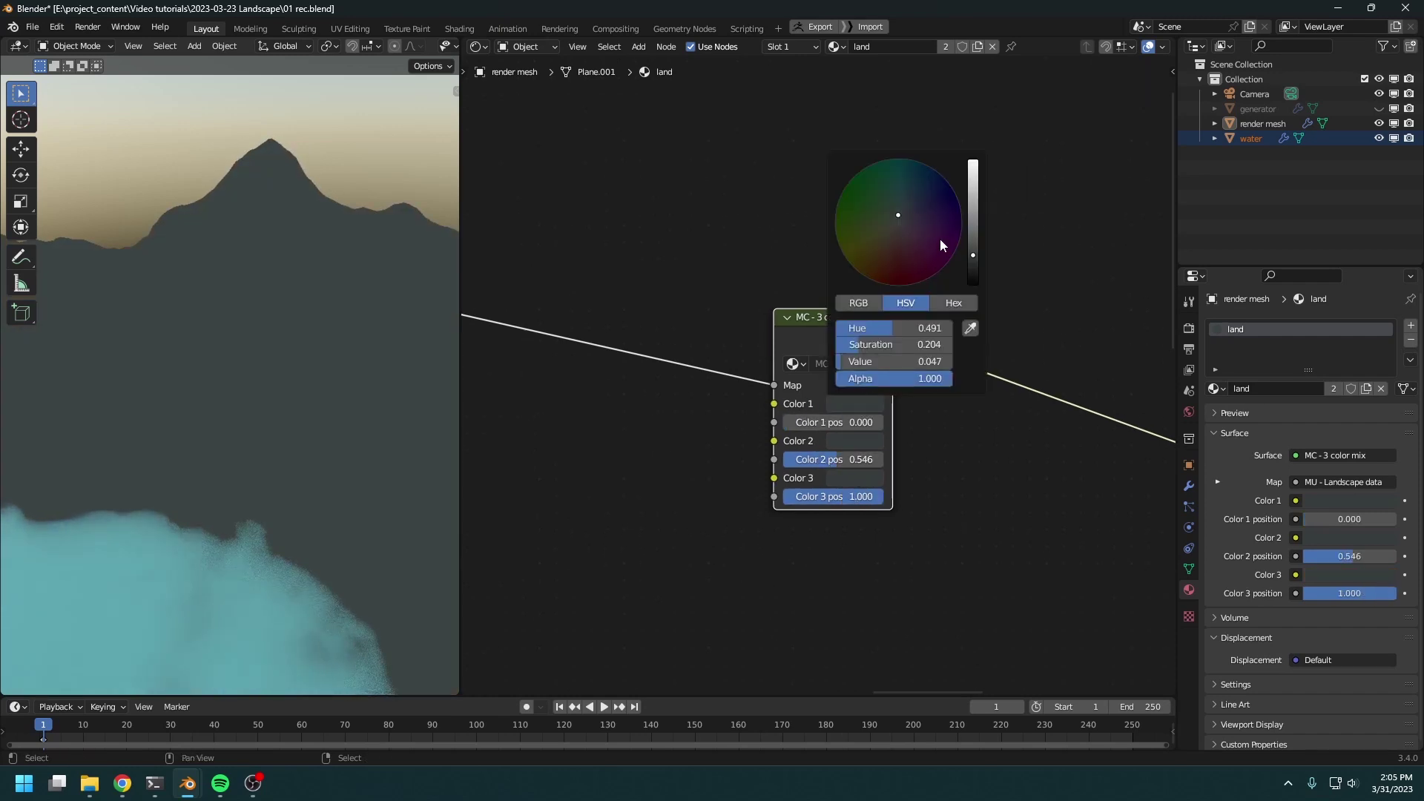
pyautogui.moveTo(972, 257); pyautogui.dragTo(973, 265)
pyautogui.click(859, 480)
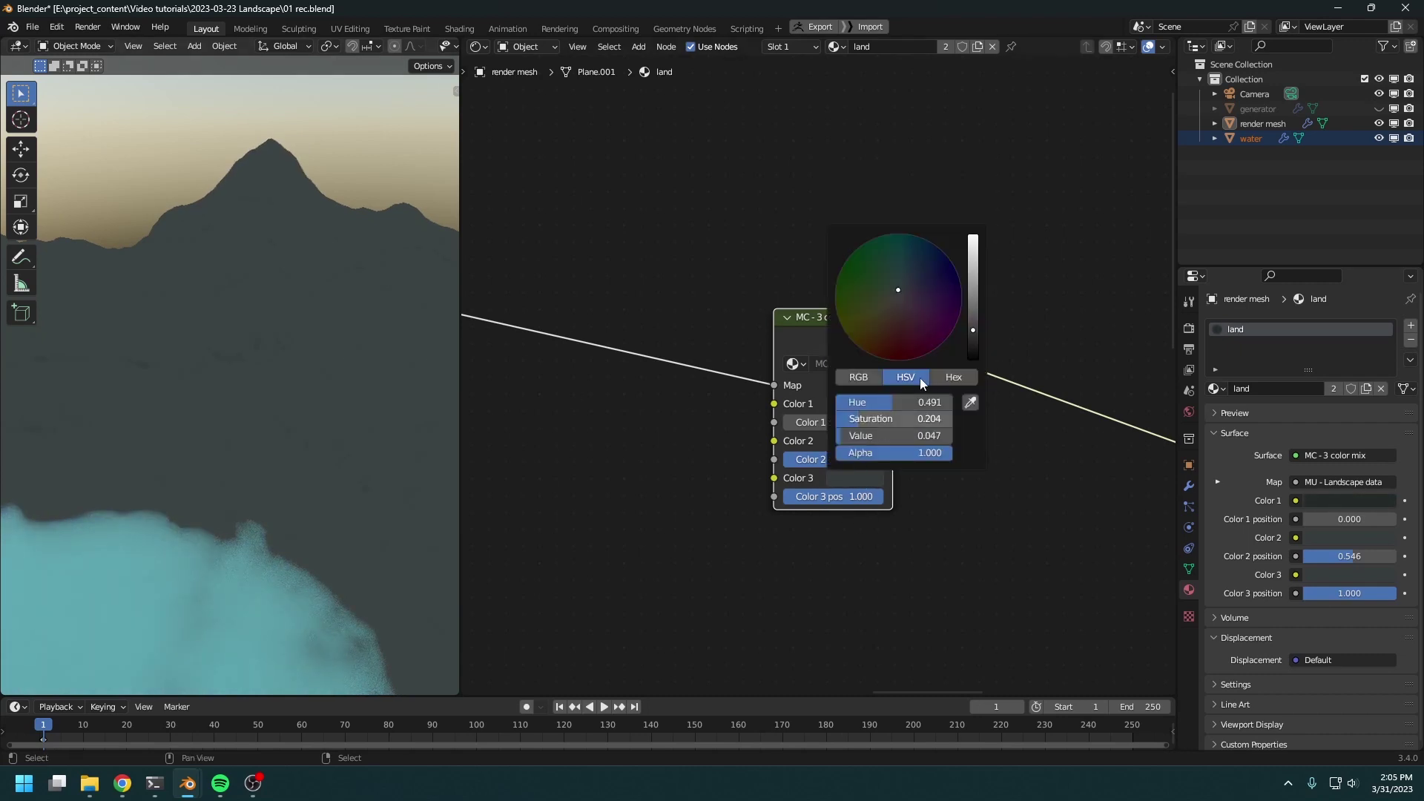
pyautogui.moveTo(969, 326); pyautogui.dragTo(973, 311)
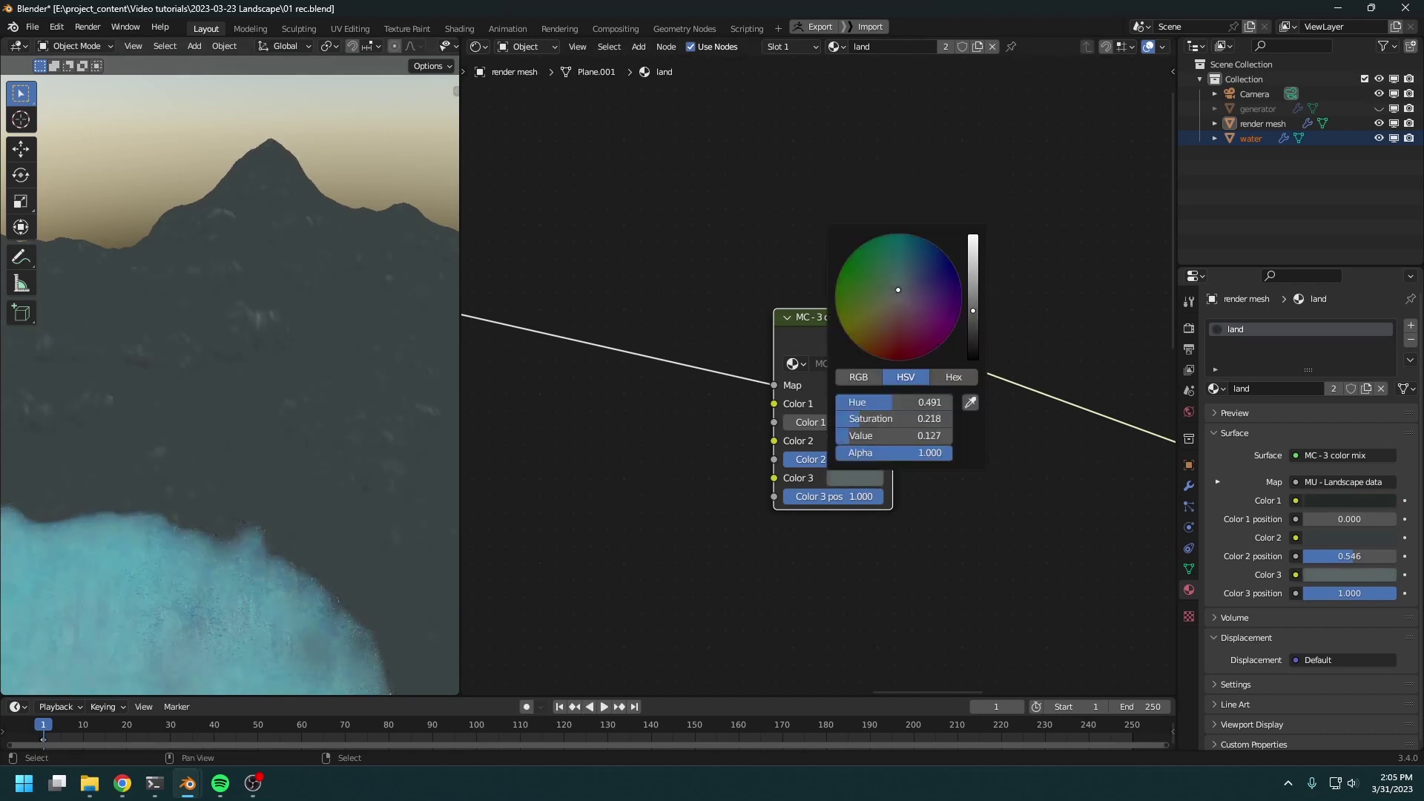
pyautogui.moveTo(230, 356); pyautogui.dragTo(165, 369, button='middle')
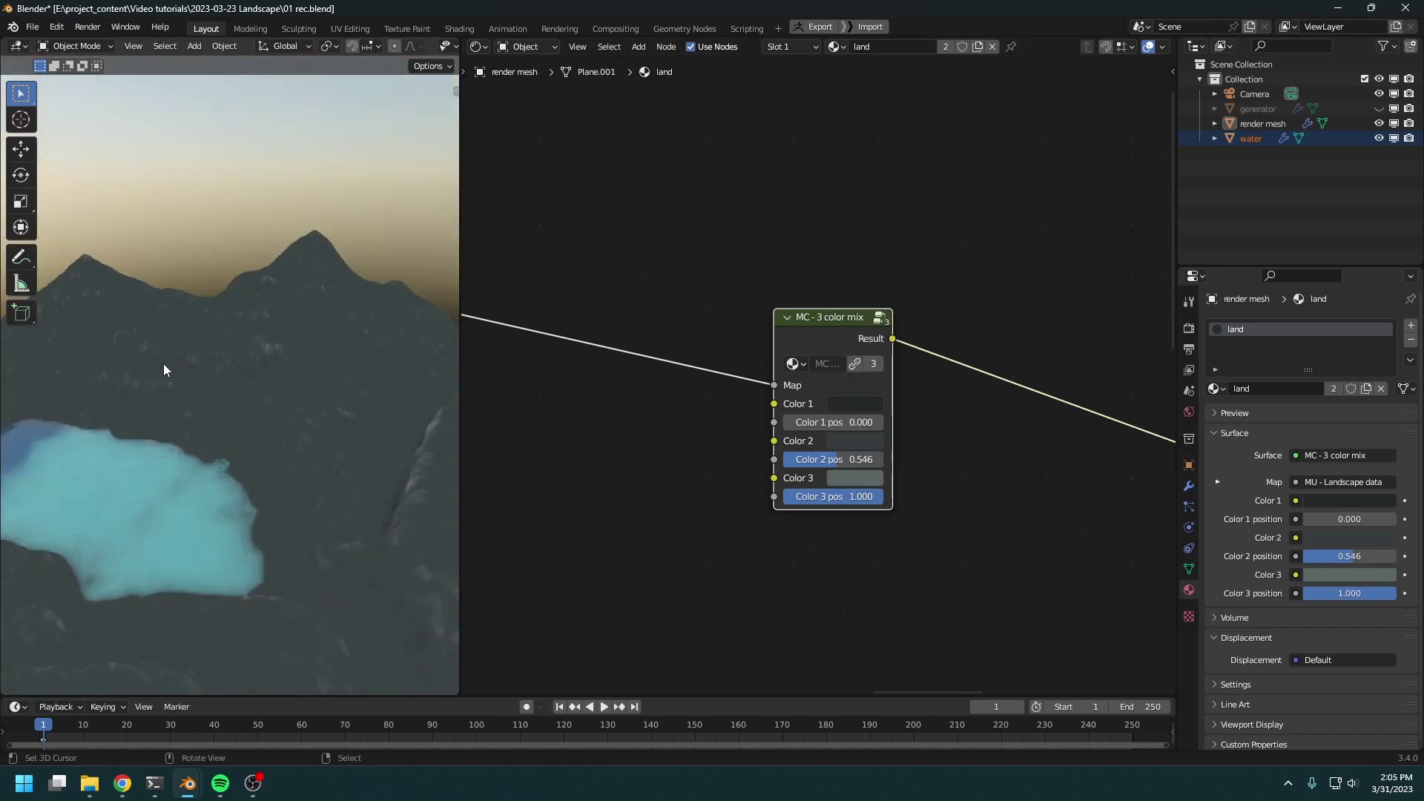
# Connect the convexity mix's Result to the upper Principled BSDF's Base Color and reconnect the Mix Shader to the Material Output
pyautogui.scroll(-3, 735, 353)
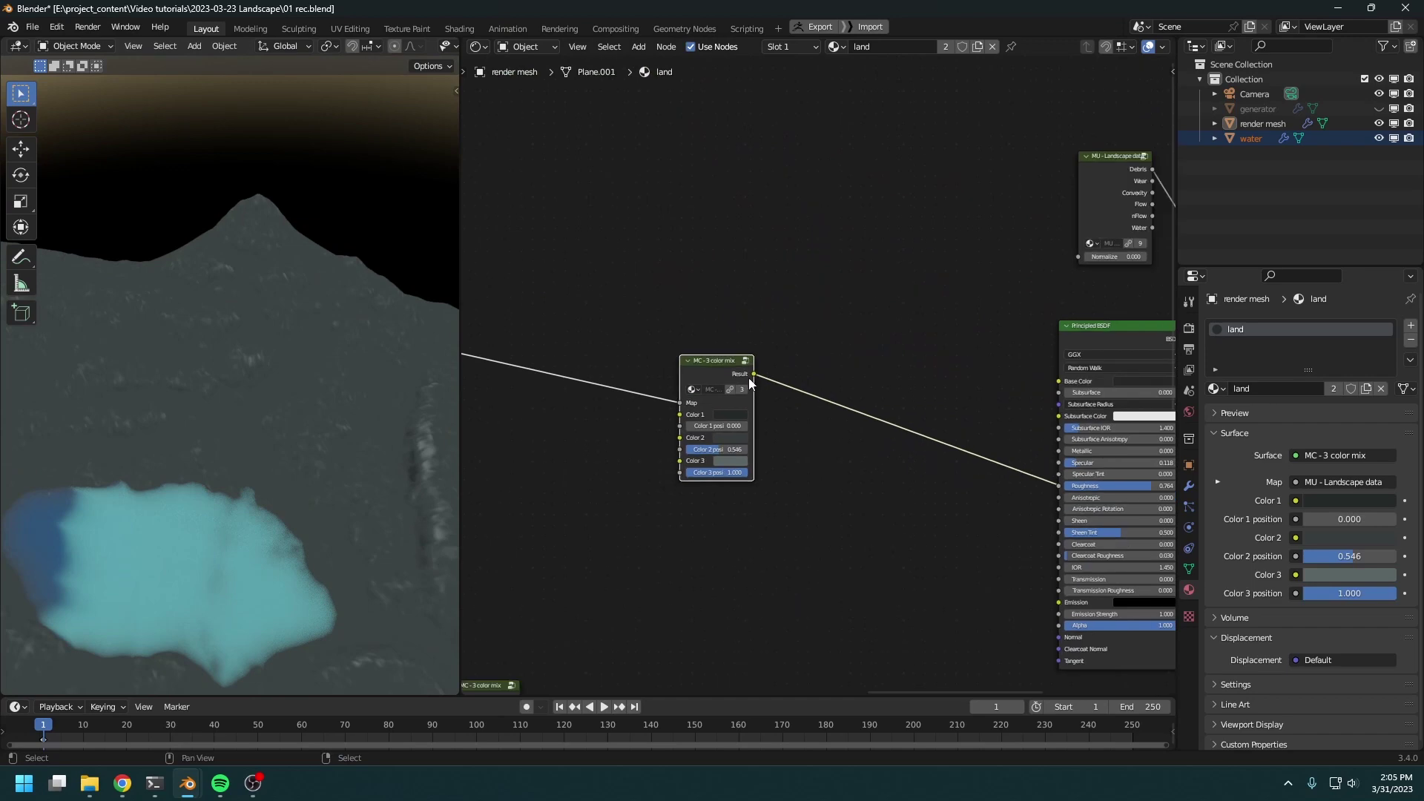
pyautogui.moveTo(749, 373); pyautogui.dragTo(1078, 381)
pyautogui.scroll(-1, 991, 469)
pyautogui.moveTo(992, 469); pyautogui.dragTo(355, 358, button='middle')
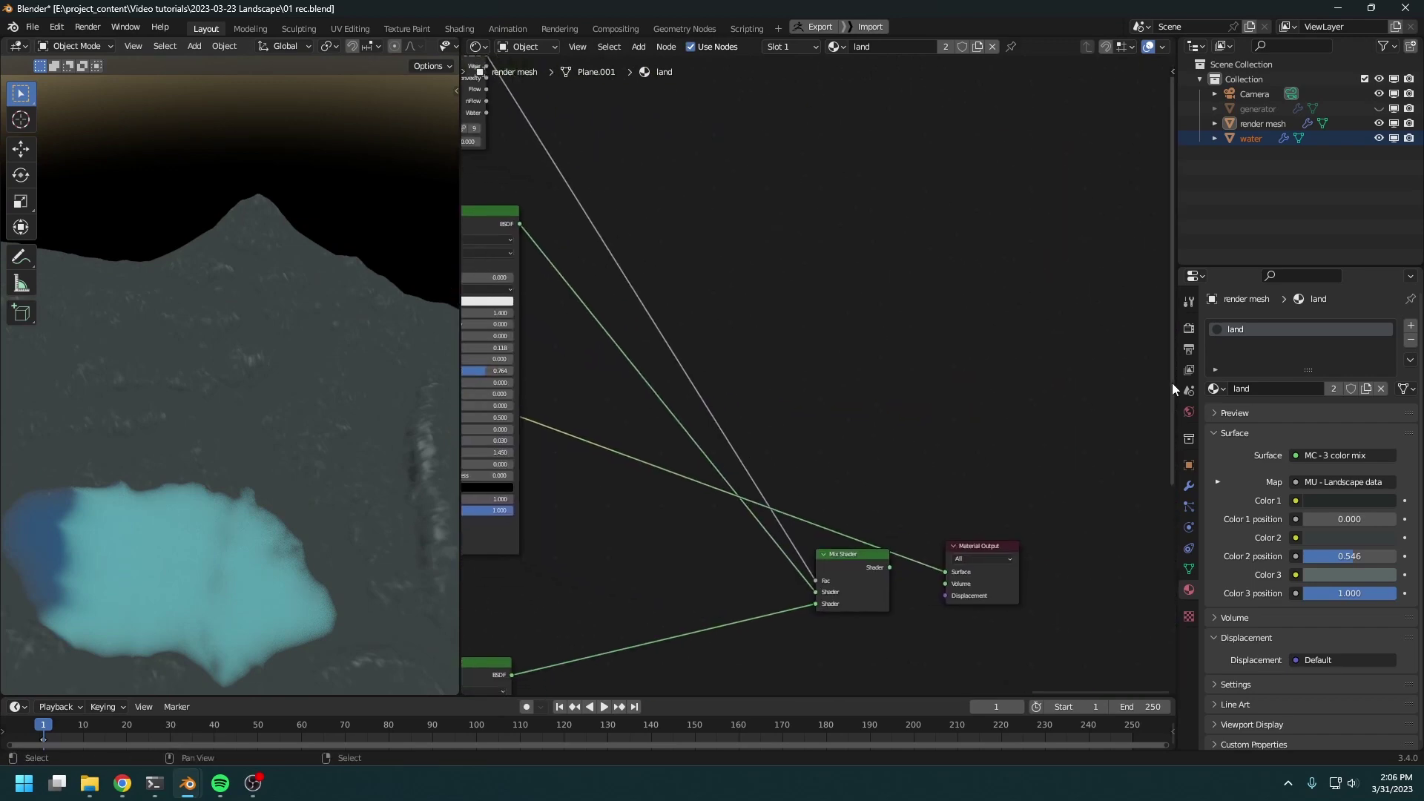
pyautogui.keyDown('ctrl'); pyautogui.keyDown('shift'); pyautogui.click(878, 585); pyautogui.keyUp('shift'); pyautogui.keyUp('ctrl')
pyautogui.moveTo(67, 356); pyautogui.dragTo(194, 353, button='middle')
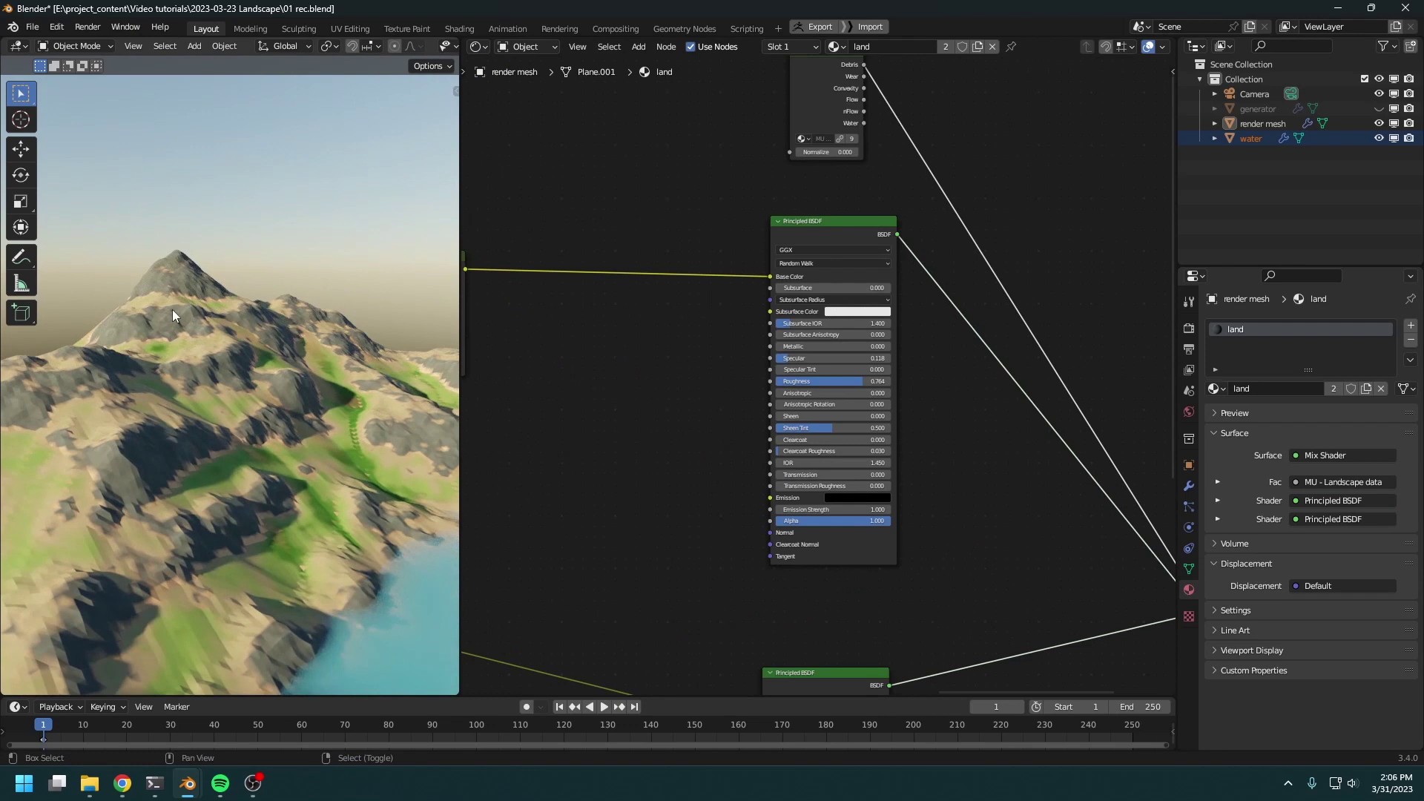
pyautogui.hotkey('ctrl', 'b')
pyautogui.moveTo(137, 299); pyautogui.dragTo(178, 316)
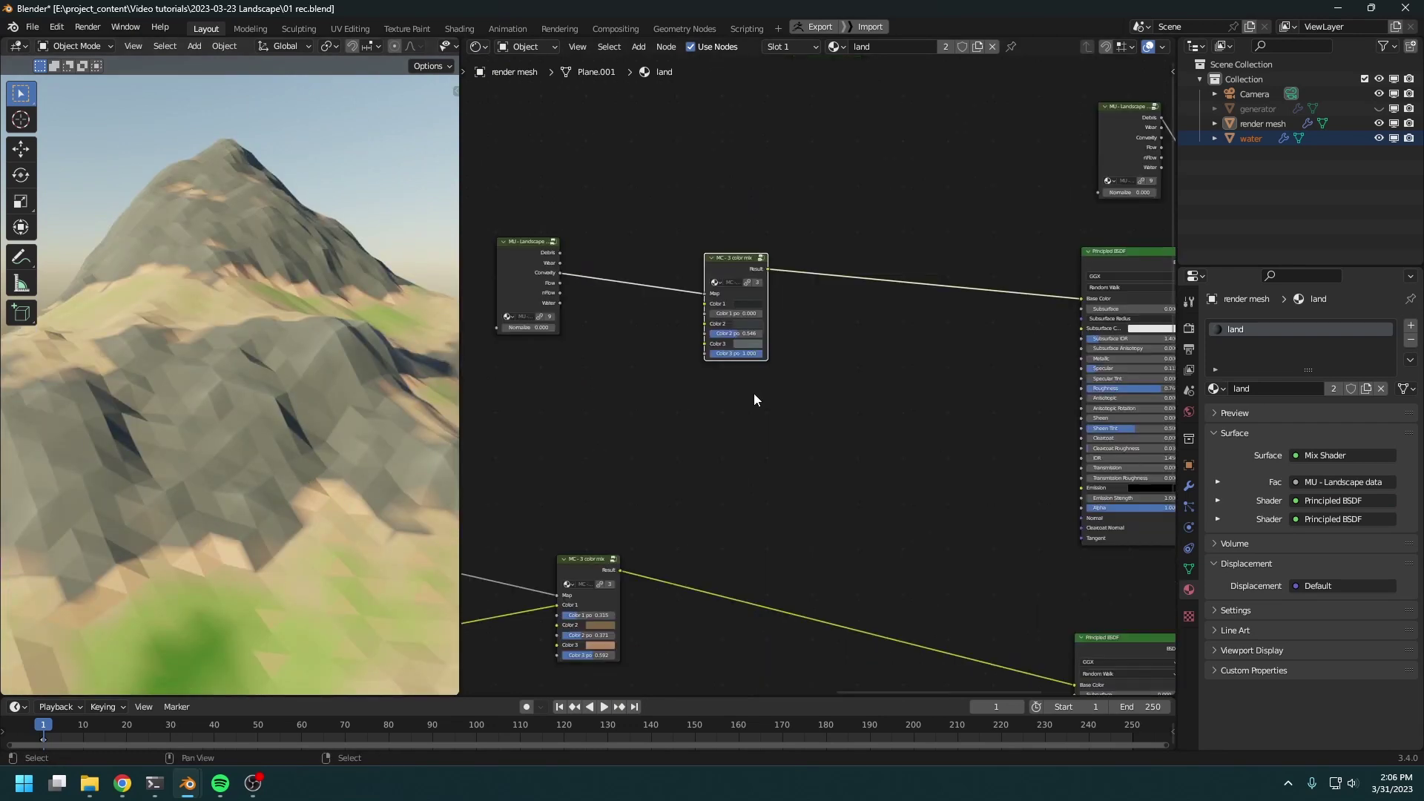
# Duplicate the convexity Landscape data node above the 3 color mix and preview the copy's Flow output on the mountain
pyautogui.moveTo(638, 311); pyautogui.dragTo(762, 441, button='middle')
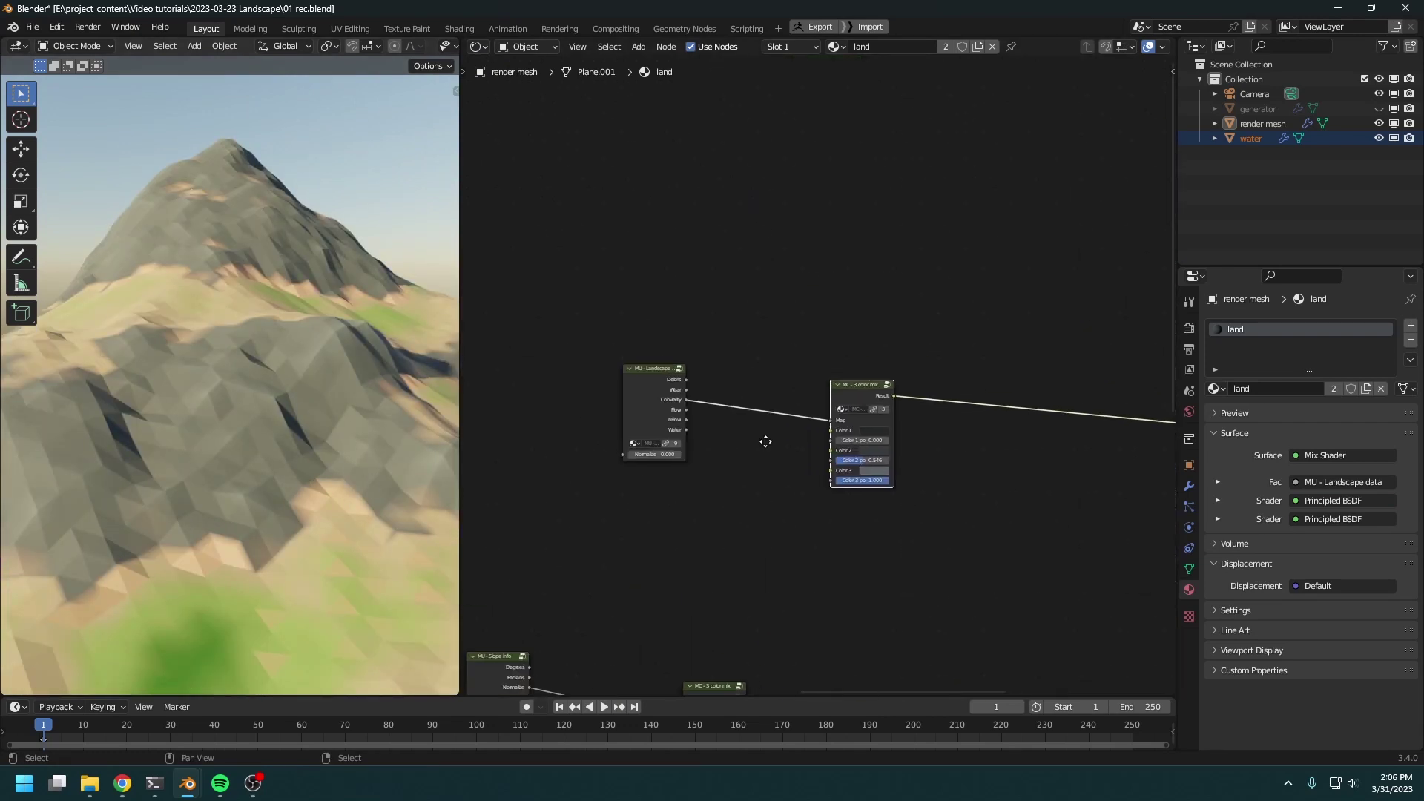
pyautogui.click(649, 403)
pyautogui.hotkey('shift', 'd')
pyautogui.keyDown('ctrl'); pyautogui.keyDown('shift'); pyautogui.click(862, 295); pyautogui.keyUp('shift'); pyautogui.keyUp('ctrl')
pyautogui.keyDown('ctrl'); pyautogui.keyDown('shift'); pyautogui.click(861, 296); pyautogui.keyUp('shift'); pyautogui.keyUp('ctrl')
pyautogui.keyDown('ctrl'); pyautogui.keyDown('shift'); pyautogui.click(860, 296); pyautogui.keyUp('shift'); pyautogui.keyUp('ctrl')
pyautogui.keyDown('ctrl'); pyautogui.keyDown('shift'); pyautogui.click(861, 300); pyautogui.keyUp('shift'); pyautogui.keyUp('ctrl')
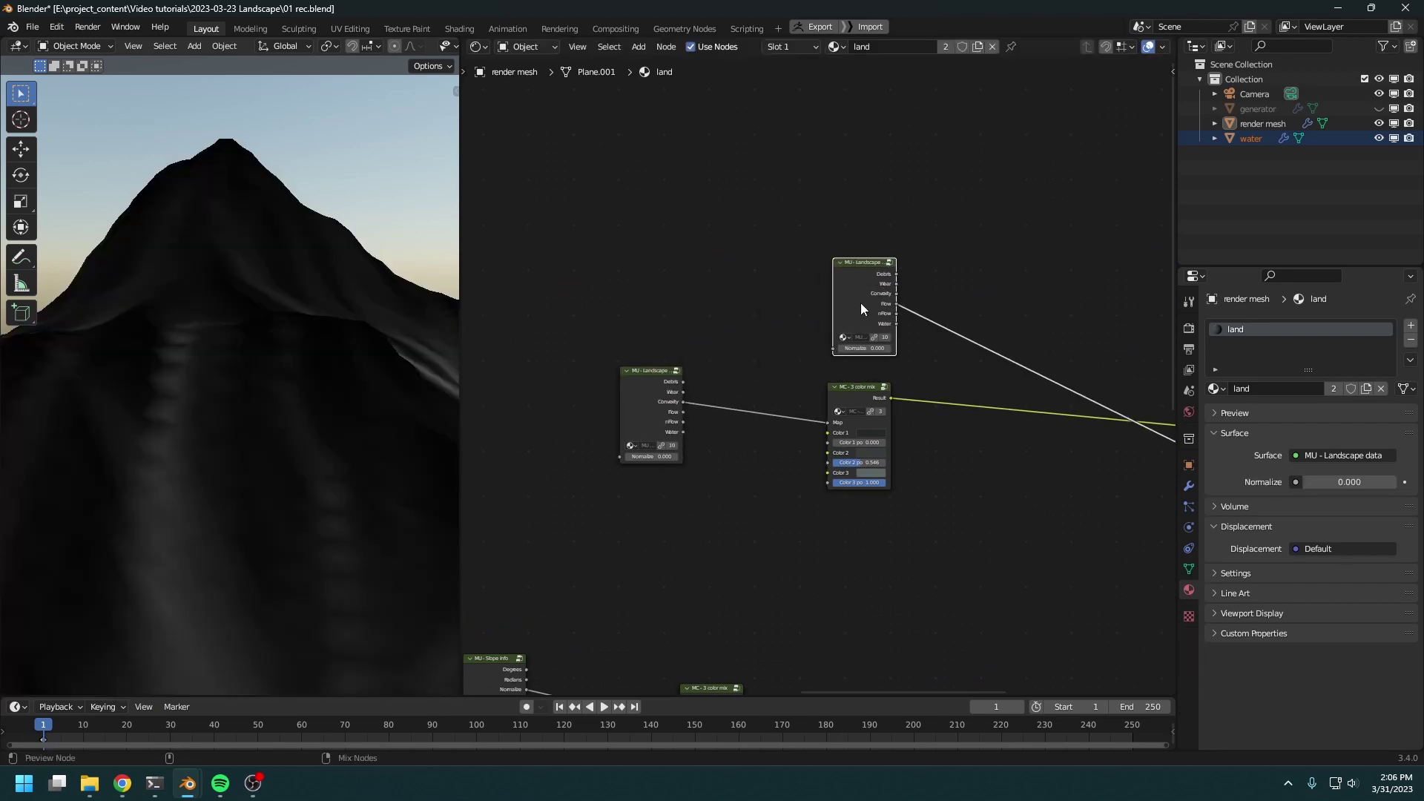
pyautogui.moveTo(933, 407); pyautogui.dragTo(875, 402, button='middle')
pyautogui.moveTo(184, 362); pyautogui.dragTo(334, 427, button='middle')
# Insert a 2 color mix node between the convexity 3 color mix and the upper Principled BSDF's Base Color
pyautogui.moveTo(1029, 398); pyautogui.dragTo(913, 377, button='middle')
pyautogui.scroll(-1, 909, 393)
pyautogui.hotkey('shift', 'a')
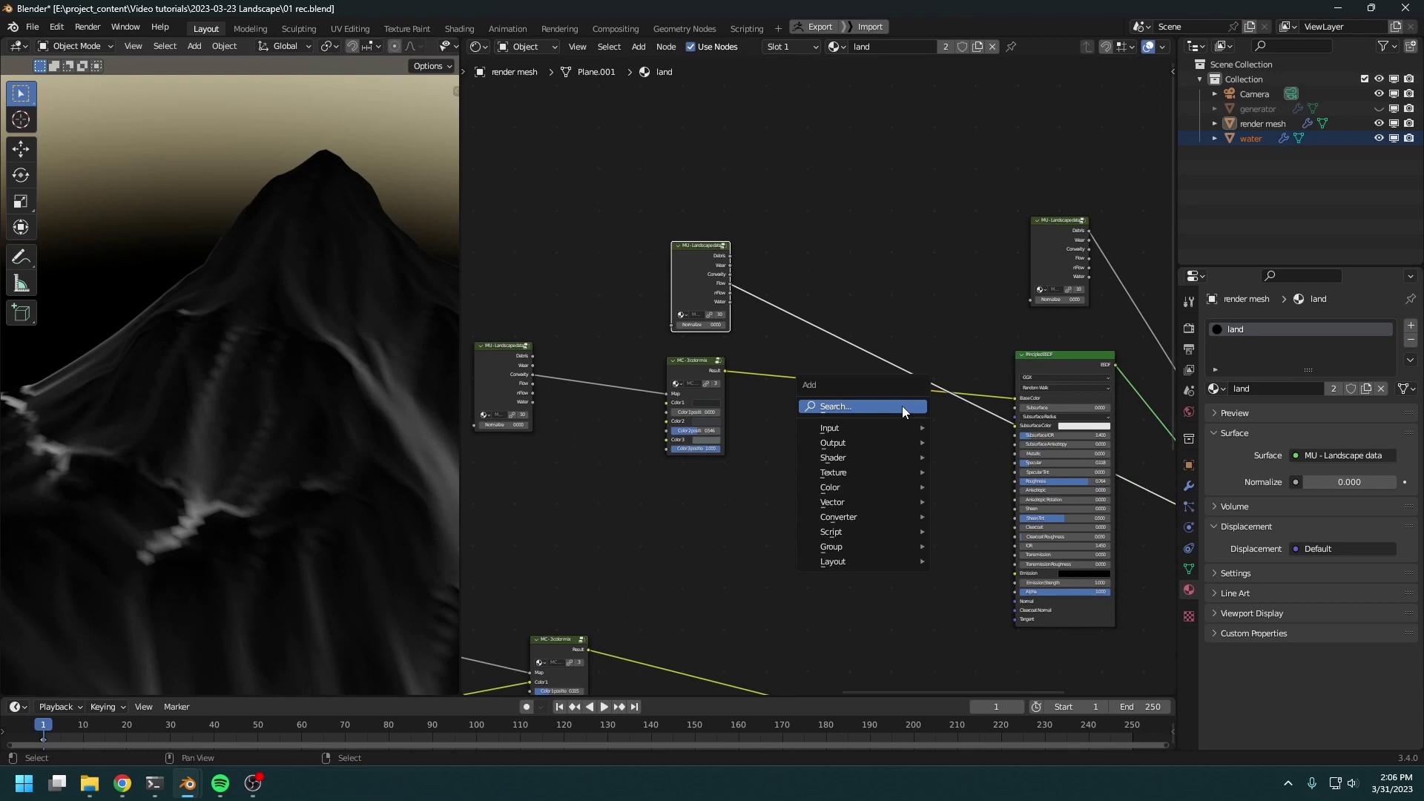
pyautogui.click(902, 407)
pyautogui.write('2')
pyautogui.click(922, 428)
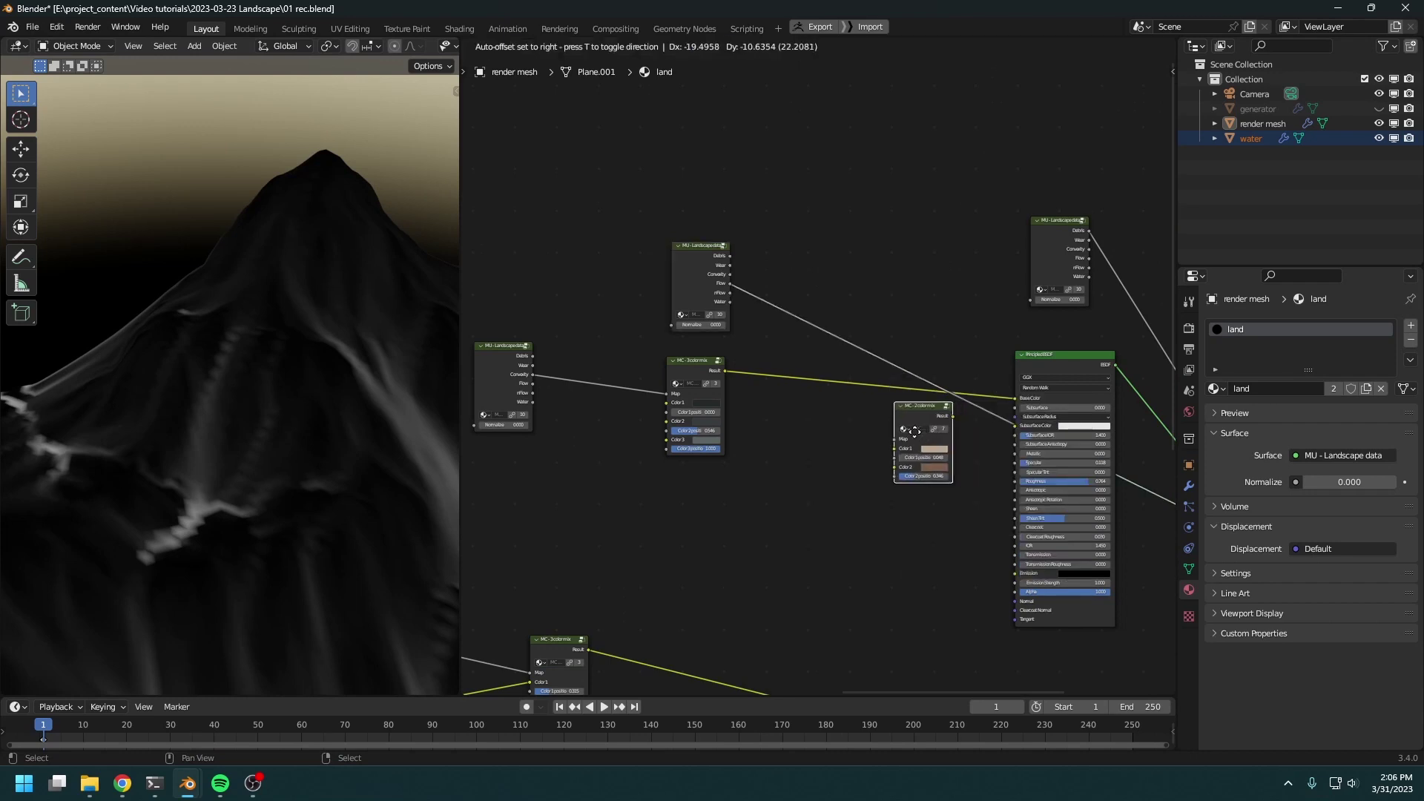
pyautogui.click(830, 402)
pyautogui.moveTo(736, 398); pyautogui.dragTo(839, 398, button='middle')
pyautogui.scroll(-2, 839, 398)
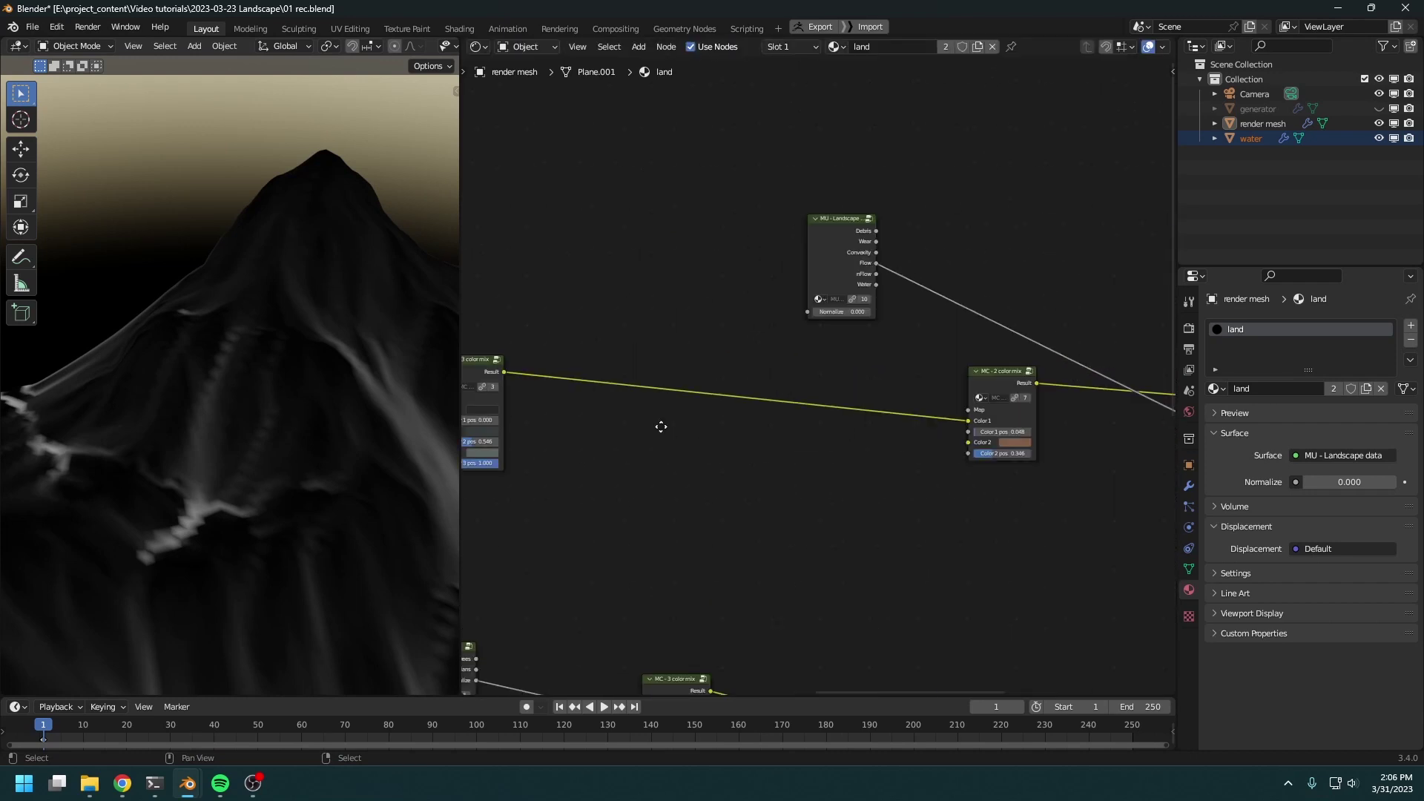
# Add a Mix Color node below the rock nodes and connect the 3 color mix's Result to its A input
pyautogui.moveTo(661, 426); pyautogui.dragTo(788, 430, button='middle')
pyautogui.scroll(1, 788, 430)
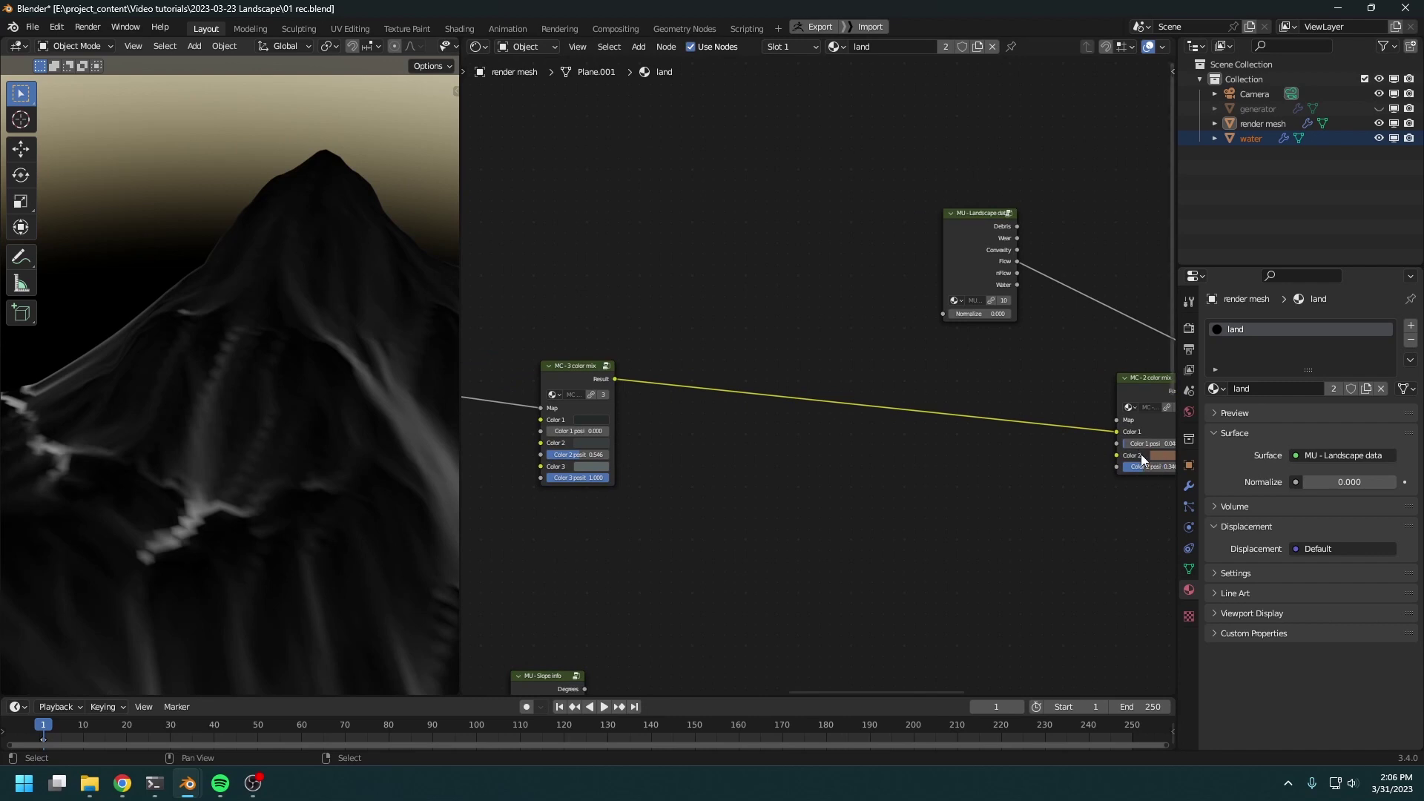
pyautogui.hotkey('shift', 'a')
pyautogui.moveTo(856, 532)
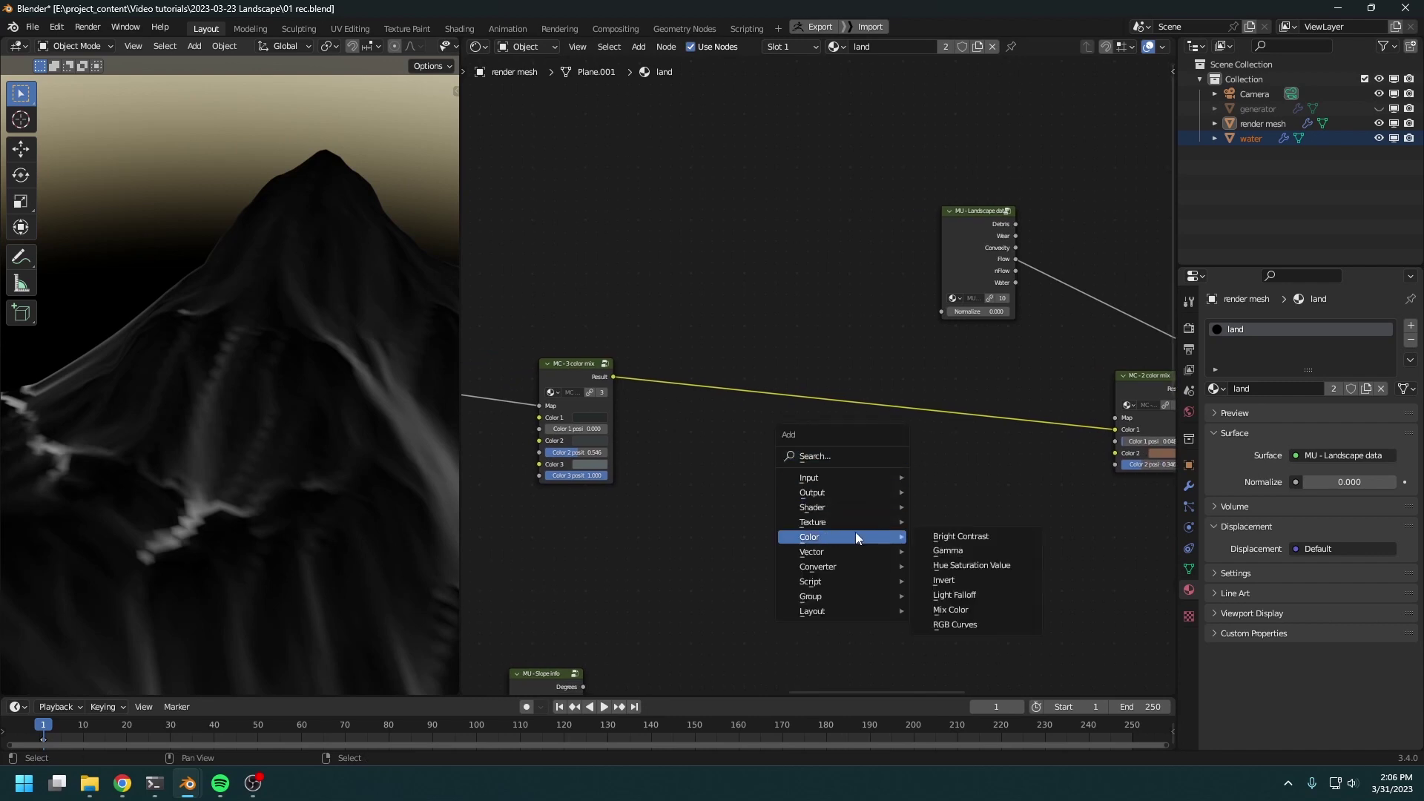
pyautogui.click(971, 616)
pyautogui.click(781, 425)
pyautogui.moveTo(614, 377); pyautogui.dragTo(706, 439)
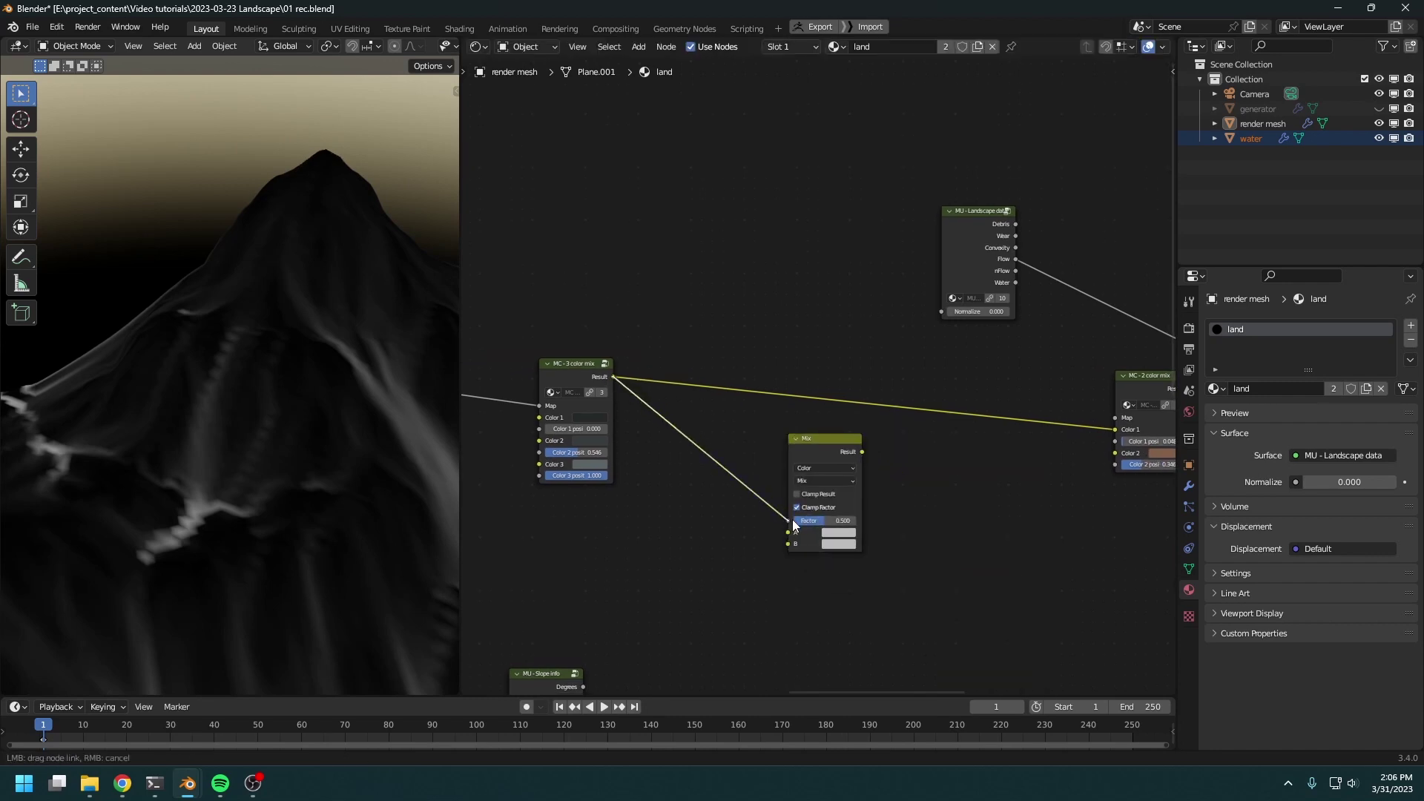
pyautogui.moveTo(793, 519); pyautogui.dragTo(794, 529)
pyautogui.moveTo(812, 527); pyautogui.dragTo(813, 429, button='middle')
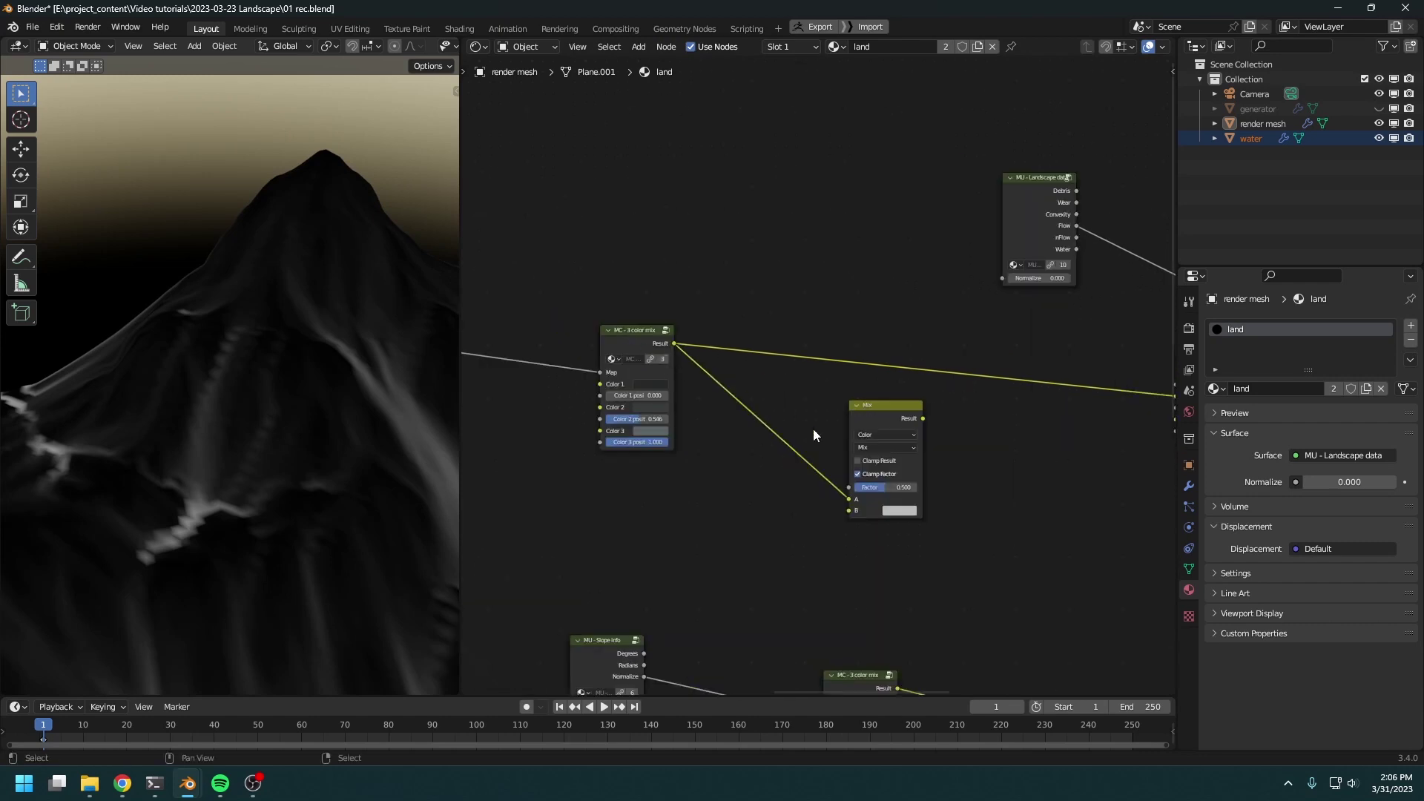
# Set the Mix node's B color to brown with hue 0.060, saturation 0.643 and value 0.275, and preview its result
pyautogui.moveTo(903, 450); pyautogui.dragTo(763, 456, button='middle')
pyautogui.scroll(2, 763, 459)
pyautogui.click(754, 527)
pyautogui.moveTo(779, 419); pyautogui.dragTo(842, 388)
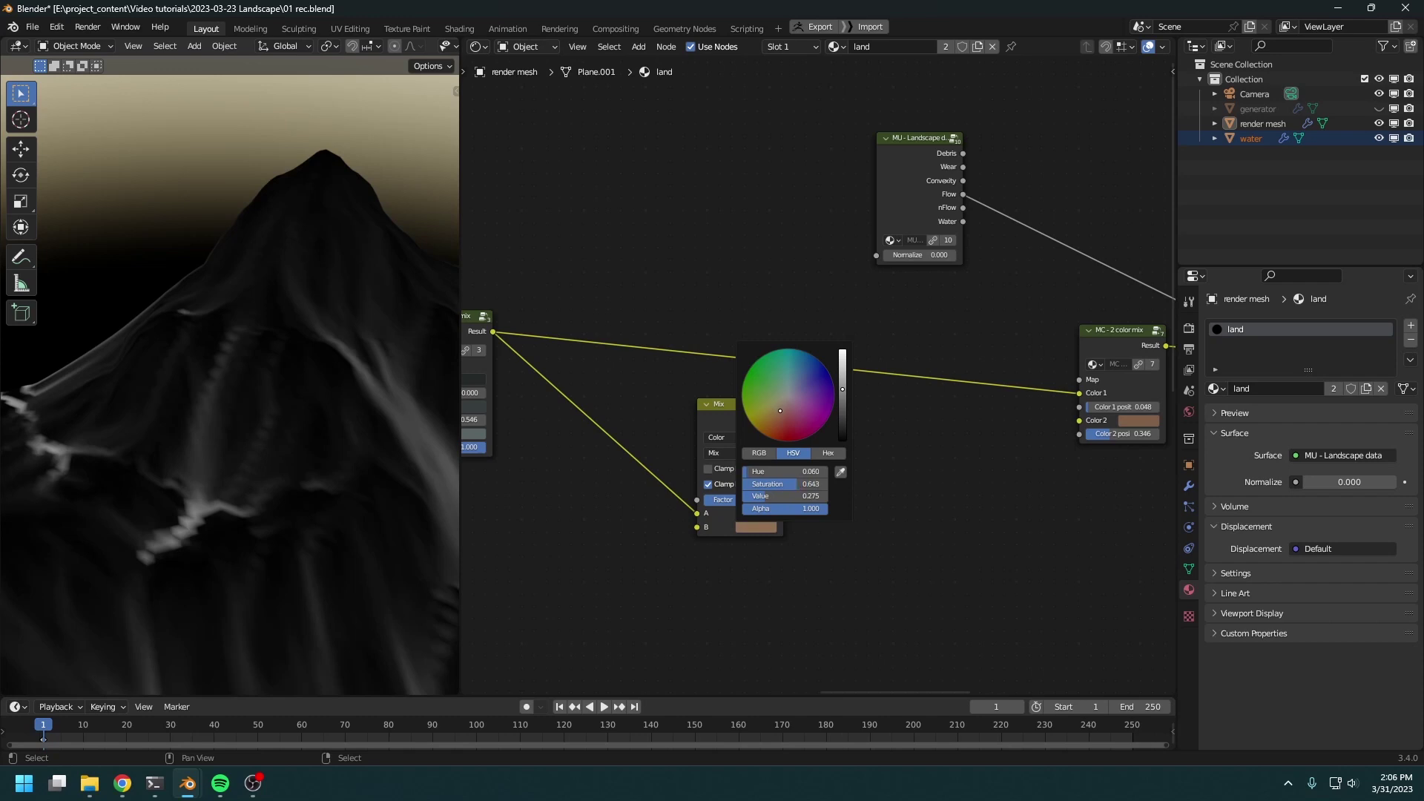
pyautogui.keyDown('ctrl'); pyautogui.keyDown('shift'); pyautogui.click(754, 424); pyautogui.keyUp('shift'); pyautogui.keyUp('ctrl')
# Connect the Mix Result to the 2 color mix's Color 2 and Landscape data Flow to its Map, and preview the result
pyautogui.moveTo(815, 445); pyautogui.dragTo(726, 437, button='middle')
pyautogui.moveTo(694, 411); pyautogui.dragTo(991, 413)
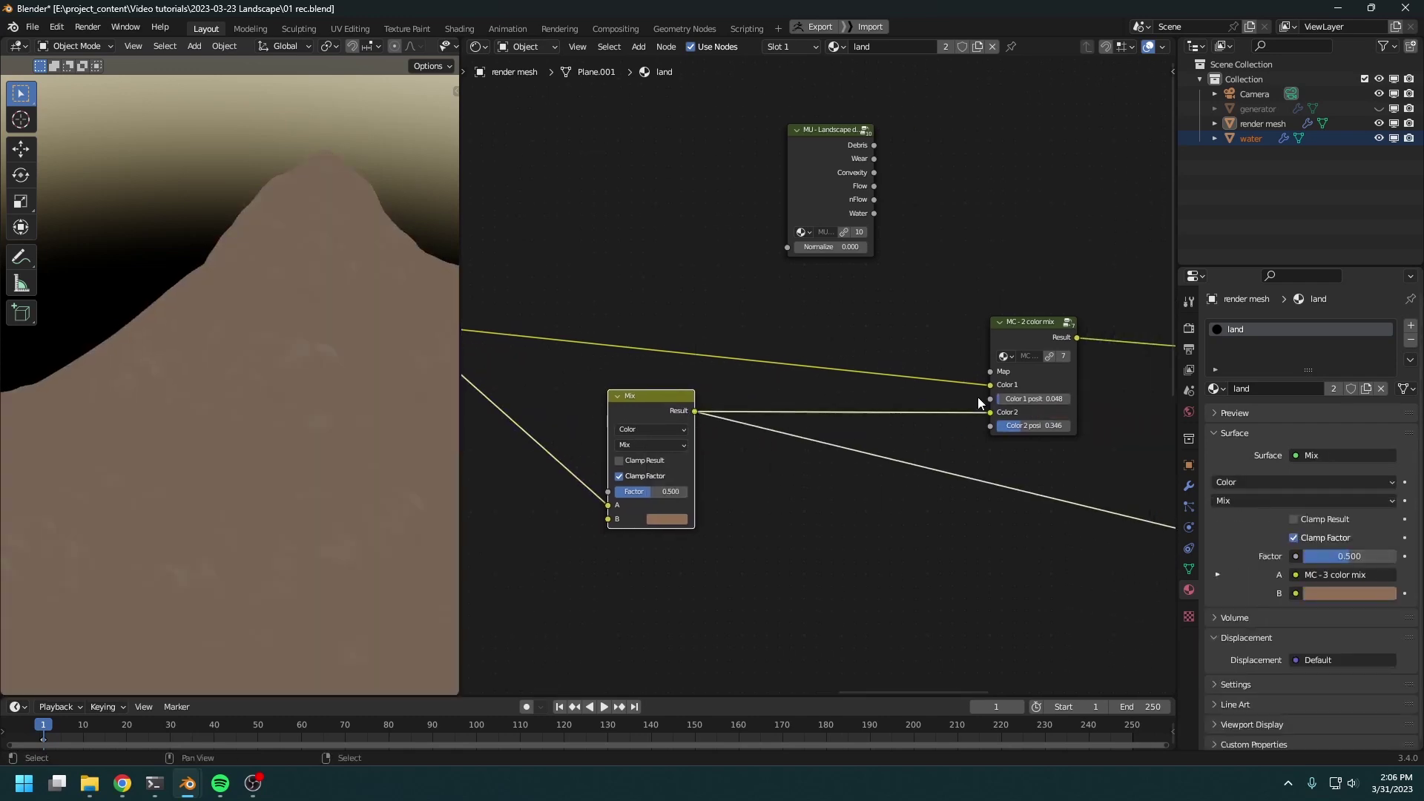
pyautogui.moveTo(831, 186); pyautogui.dragTo(991, 370)
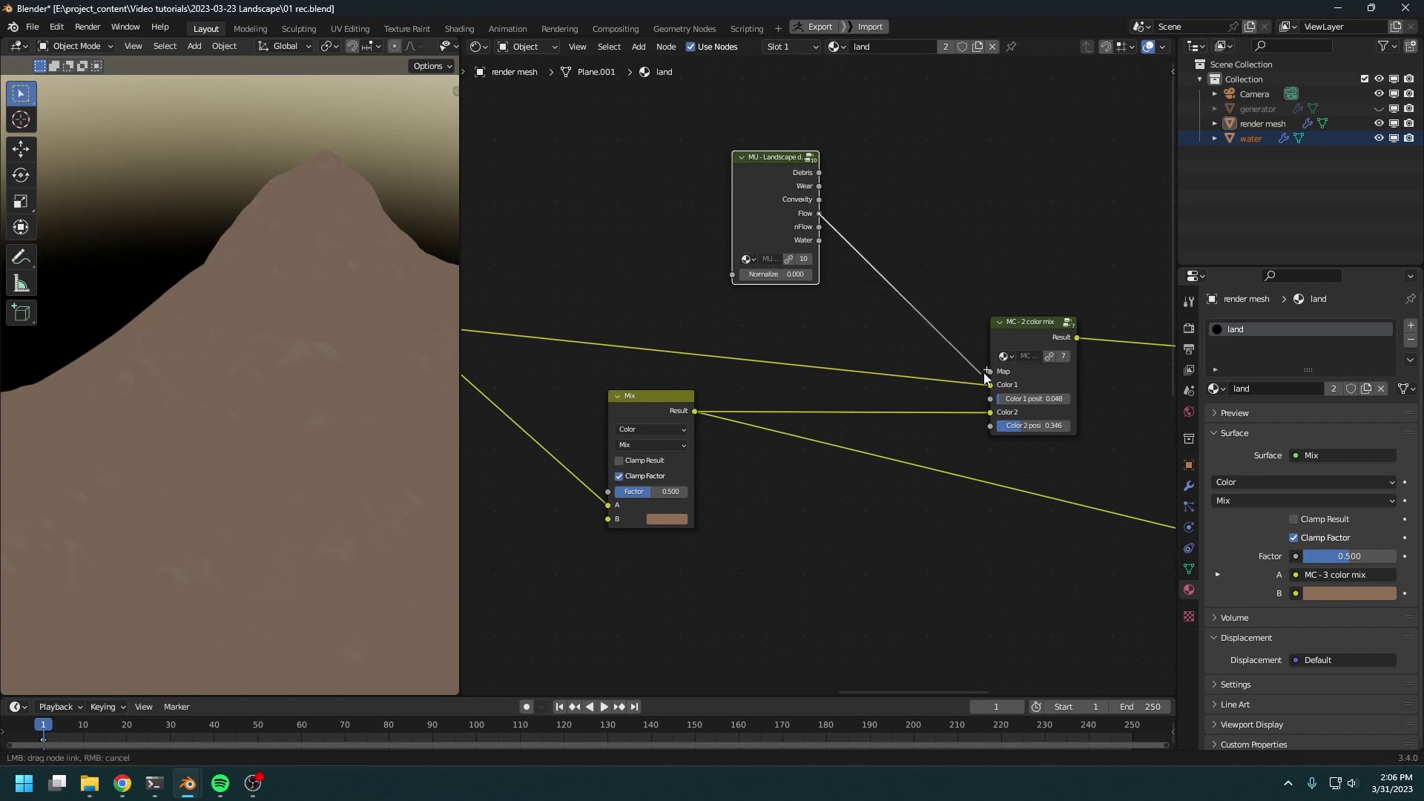
pyautogui.moveTo(951, 370); pyautogui.dragTo(792, 347, button='middle')
pyautogui.keyDown('ctrl'); pyautogui.keyDown('shift'); pyautogui.click(862, 308); pyautogui.keyUp('shift'); pyautogui.keyUp('ctrl')
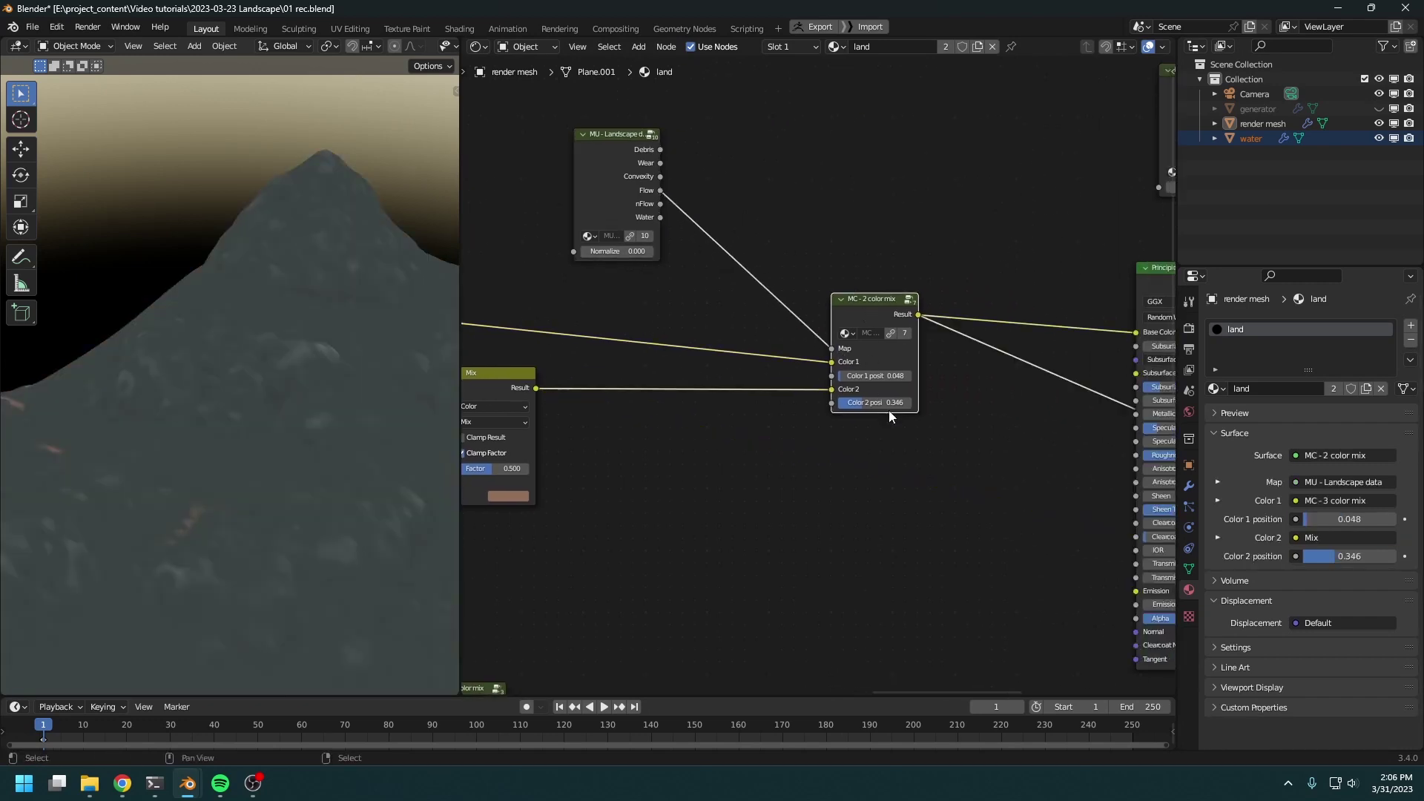
# Set the 2 color mix's Color 1 position to 0.000
pyautogui.moveTo(878, 402); pyautogui.dragTo(838, 376)
pyautogui.scroll(-2, 301, 366)
pyautogui.moveTo(301, 366)
pyautogui.mouseDown(button='middle')
pyautogui.moveTo(263, 388)
pyautogui.moveTo(284, 422)
pyautogui.moveTo(220, 349)
pyautogui.moveTo(300, 352)
pyautogui.moveTo(226, 351)
pyautogui.moveTo(337, 497)
pyautogui.moveTo(328, 438)
pyautogui.mouseUp(button='middle')
pyautogui.moveTo(772, 481); pyautogui.dragTo(326, 480, button='middle')
pyautogui.scroll(-1, 1079, 320)
# Preview the upper Principled BSDF on the mountain and reconnect the Mix Shader to the Material Output
pyautogui.keyDown('ctrl'); pyautogui.keyDown('shift'); pyautogui.click(801, 289); pyautogui.keyUp('shift'); pyautogui.keyUp('ctrl')
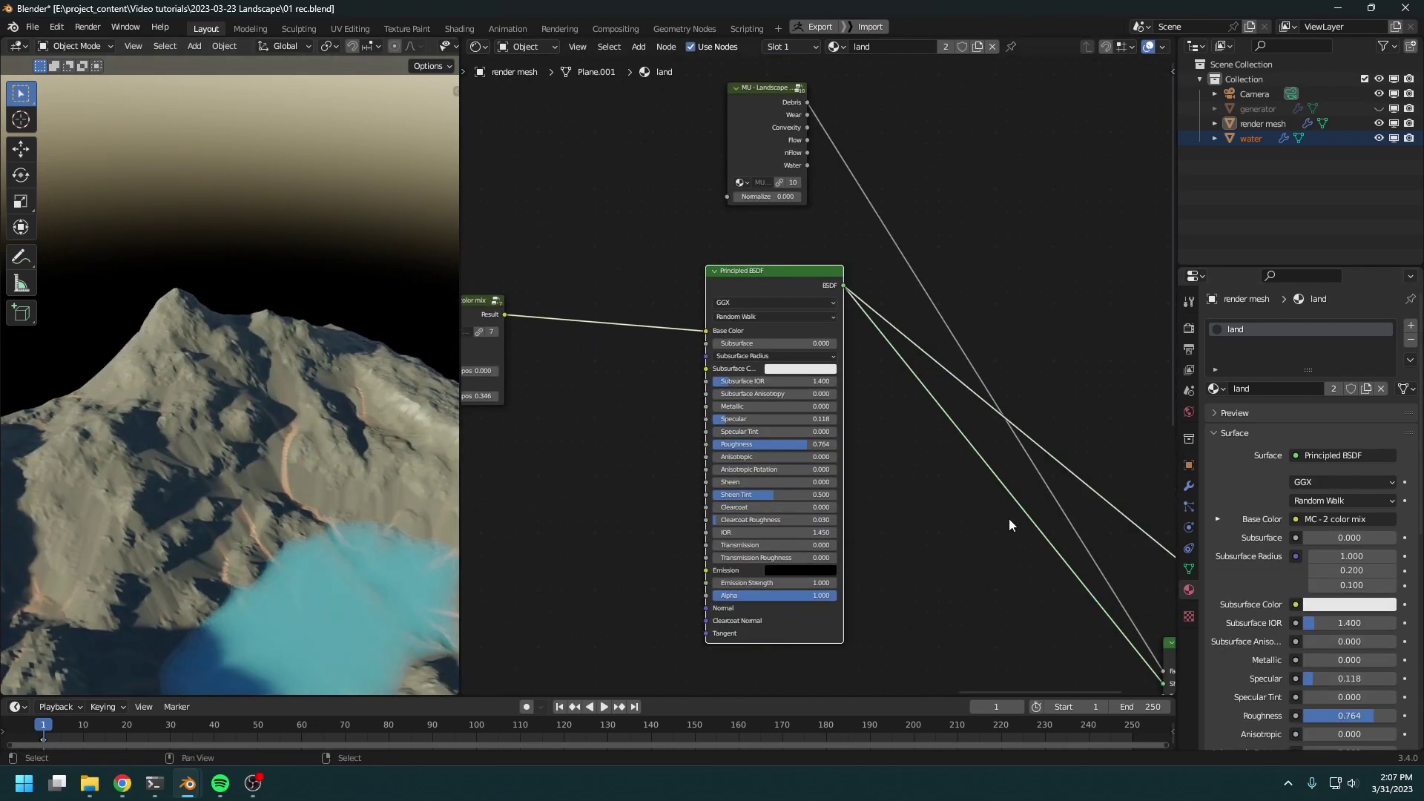
pyautogui.keyDown('ctrl'); pyautogui.hscroll(4, 787, 393); pyautogui.keyUp('ctrl')
pyautogui.keyDown('shift'); pyautogui.scroll(-1, 787, 393); pyautogui.keyUp('shift')
pyautogui.keyDown('ctrl'); pyautogui.keyDown('shift'); pyautogui.click(826, 515); pyautogui.keyUp('shift'); pyautogui.keyUp('ctrl')
pyautogui.scroll(2, 239, 436)
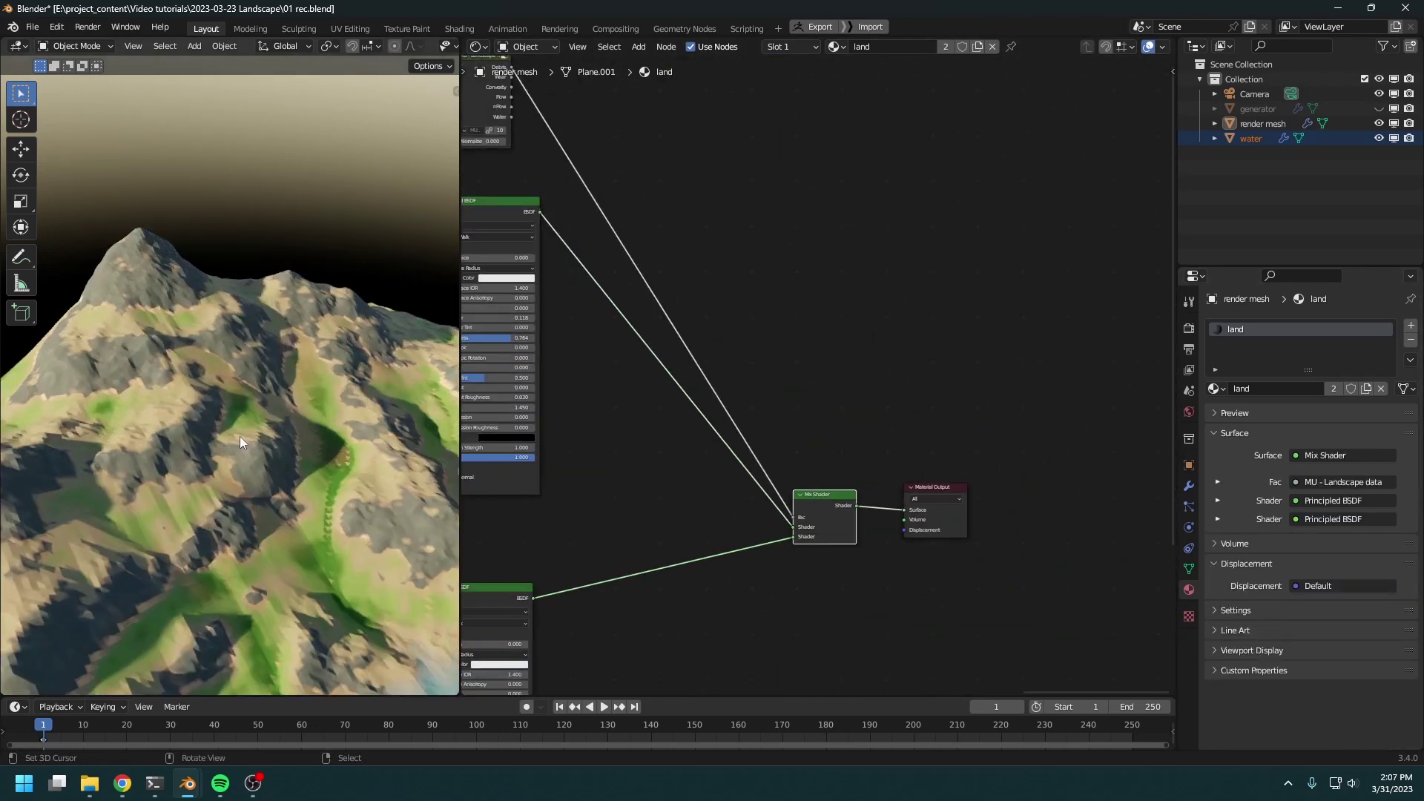
# Move the Mix node and the convexity Landscape data node closer to the 3 color mix
pyautogui.moveTo(620, 400); pyautogui.dragTo(969, 471, button='middle')
pyautogui.scroll(-4, 830, 415)
pyautogui.moveTo(658, 414); pyautogui.dragTo(1034, 485, button='middle')
pyautogui.moveTo(793, 423); pyautogui.dragTo(735, 418)
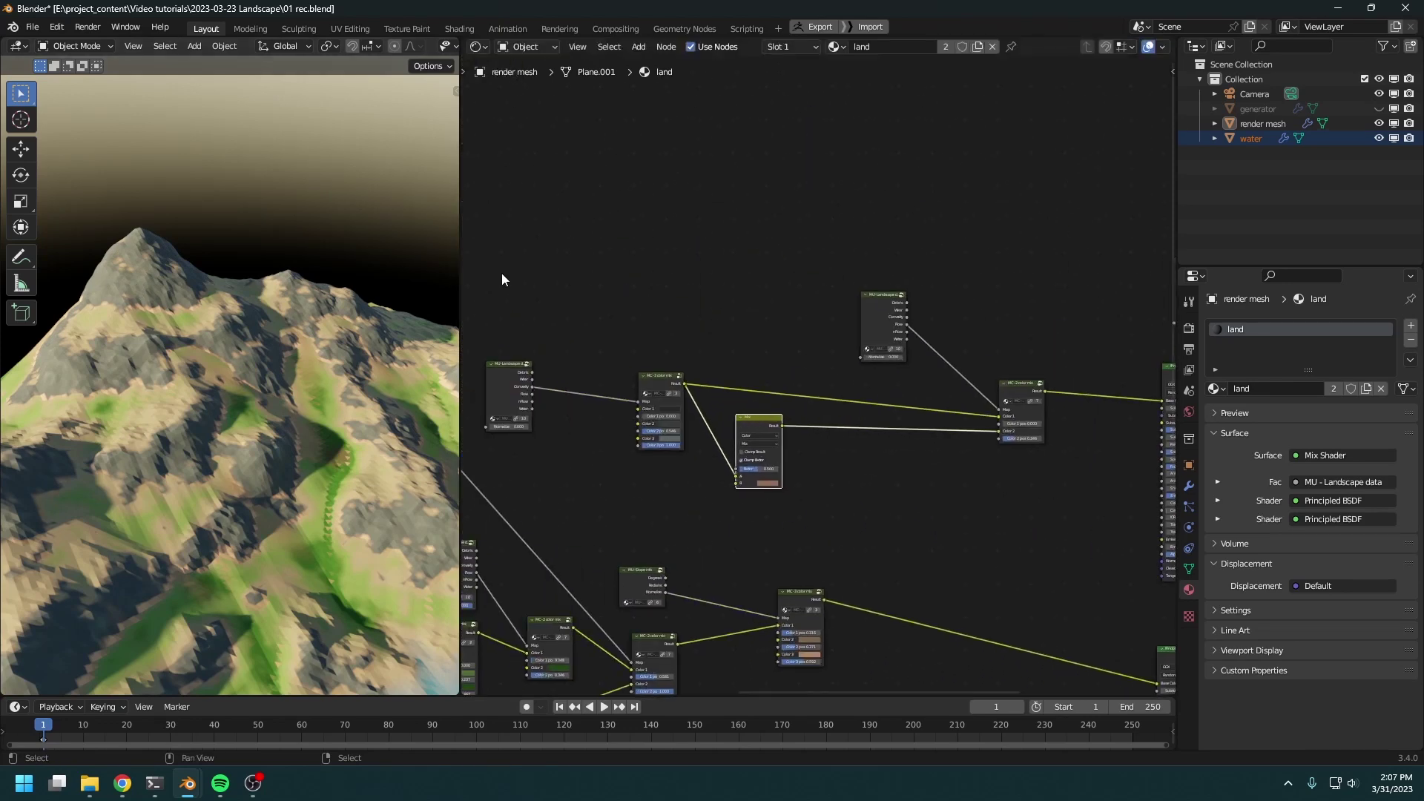
pyautogui.moveTo(501, 274); pyautogui.dragTo(550, 375)
pyautogui.press('g')
pyautogui.click(644, 365)
# Move the rock color nodes up and away from the Principled BSDF, then tighten the Flow Landscape data and 2 color mix spacing
pyautogui.moveTo(548, 243); pyautogui.dragTo(1037, 480)
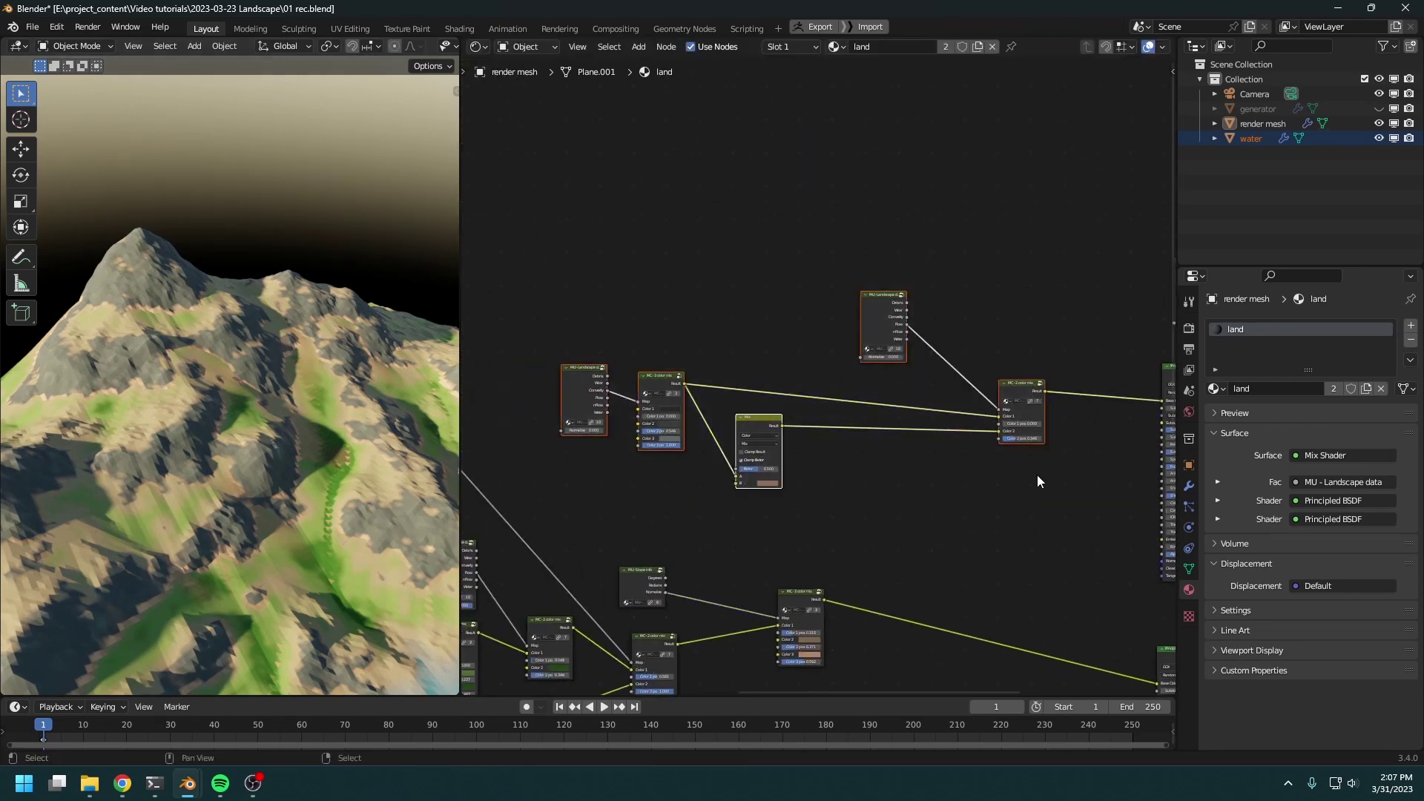
pyautogui.press('g')
pyautogui.click(729, 320)
pyautogui.click(829, 301)
pyautogui.moveTo(829, 301); pyautogui.dragTo(750, 300)
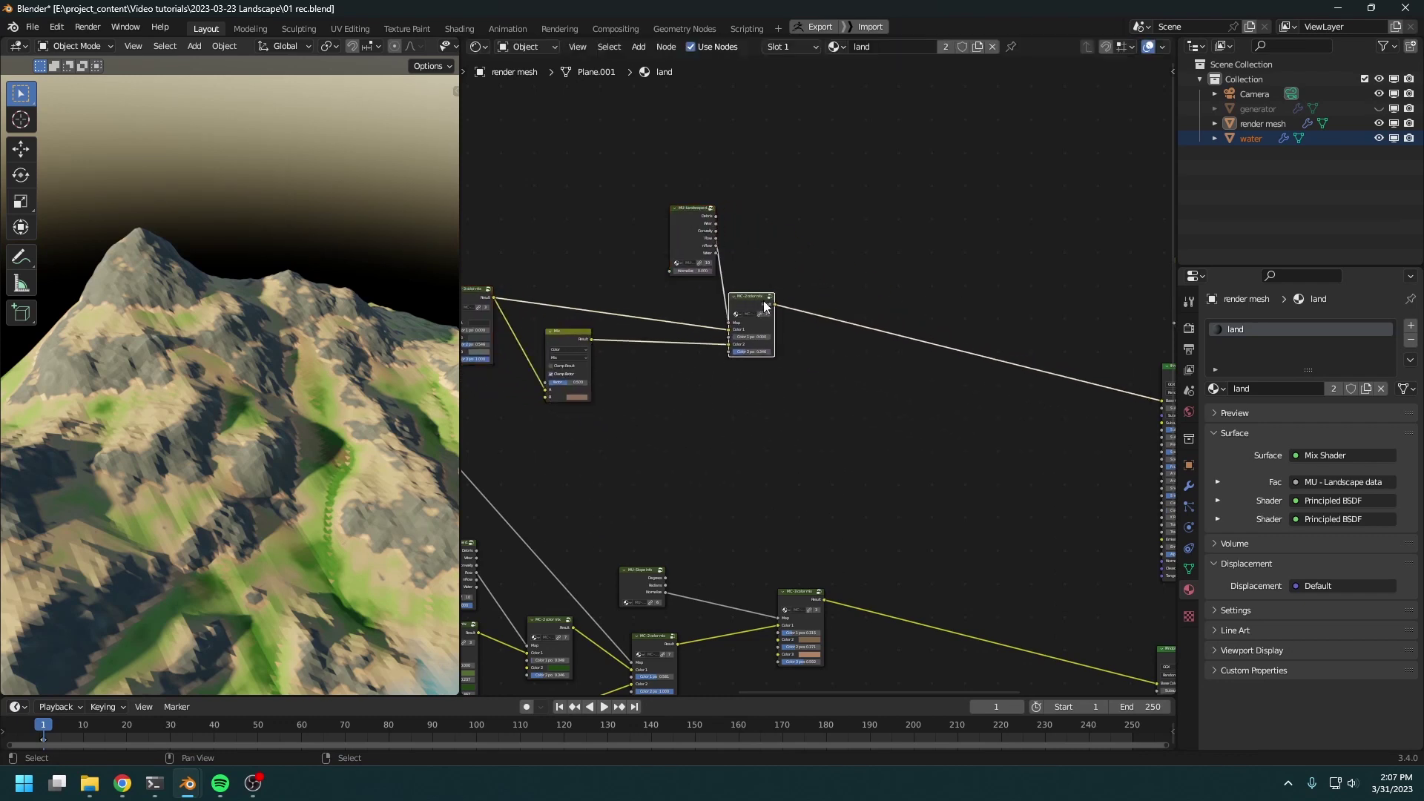
pyautogui.moveTo(688, 226); pyautogui.dragTo(553, 211)
pyautogui.moveTo(750, 300); pyautogui.dragTo(722, 299)
# Separate the two node groups by moving the rock color nodes up and the lower land color nodes down
pyautogui.scroll(-3, 771, 282)
pyautogui.moveTo(786, 256); pyautogui.dragTo(890, 360, button='middle')
pyautogui.moveTo(890, 360); pyautogui.dragTo(653, 464)
pyautogui.press('g')
pyautogui.click(632, 305)
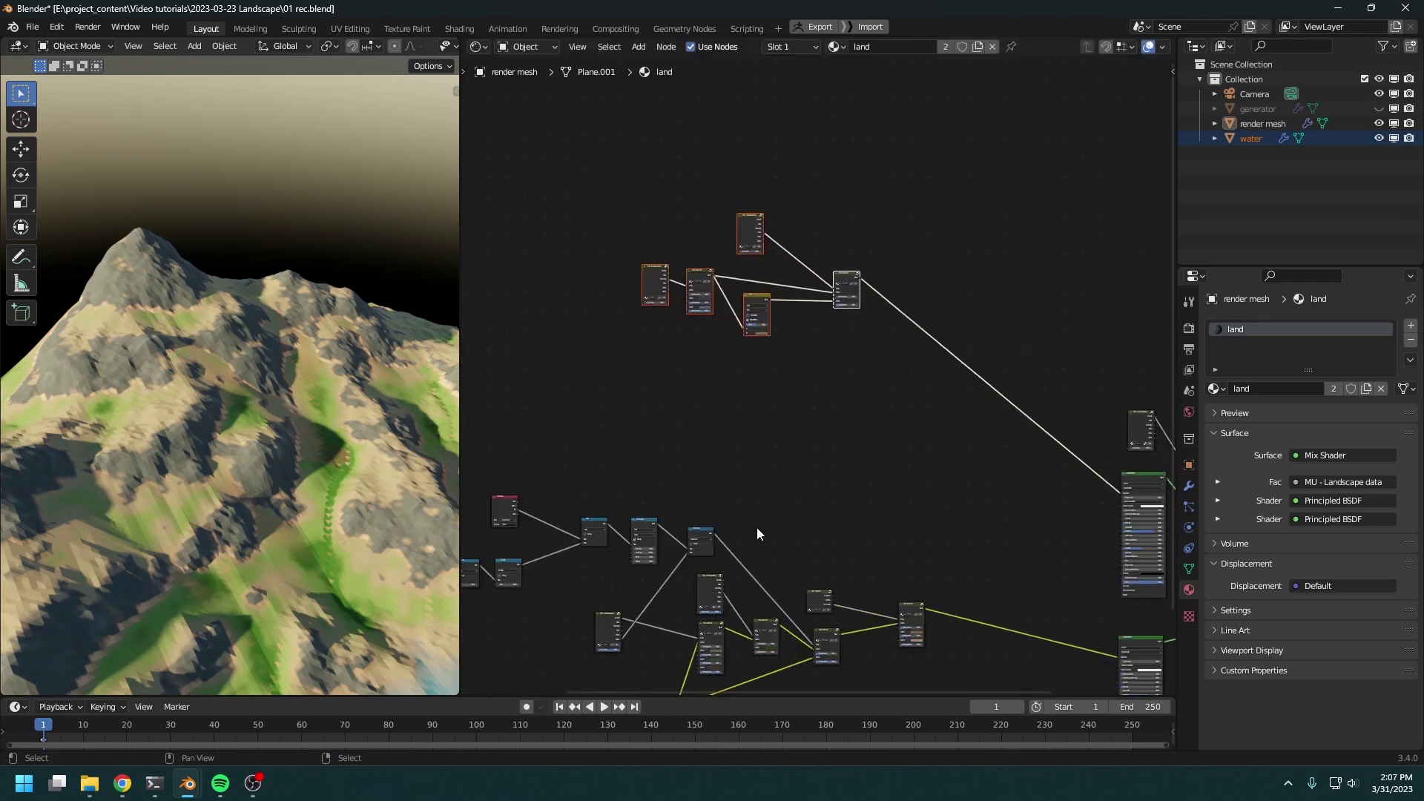
pyautogui.moveTo(756, 528); pyautogui.dragTo(797, 430, button='middle')
pyautogui.scroll(-5, 857, 434)
pyautogui.moveTo(923, 374); pyautogui.dragTo(498, 558)
pyautogui.press('g')
pyautogui.click(778, 488)
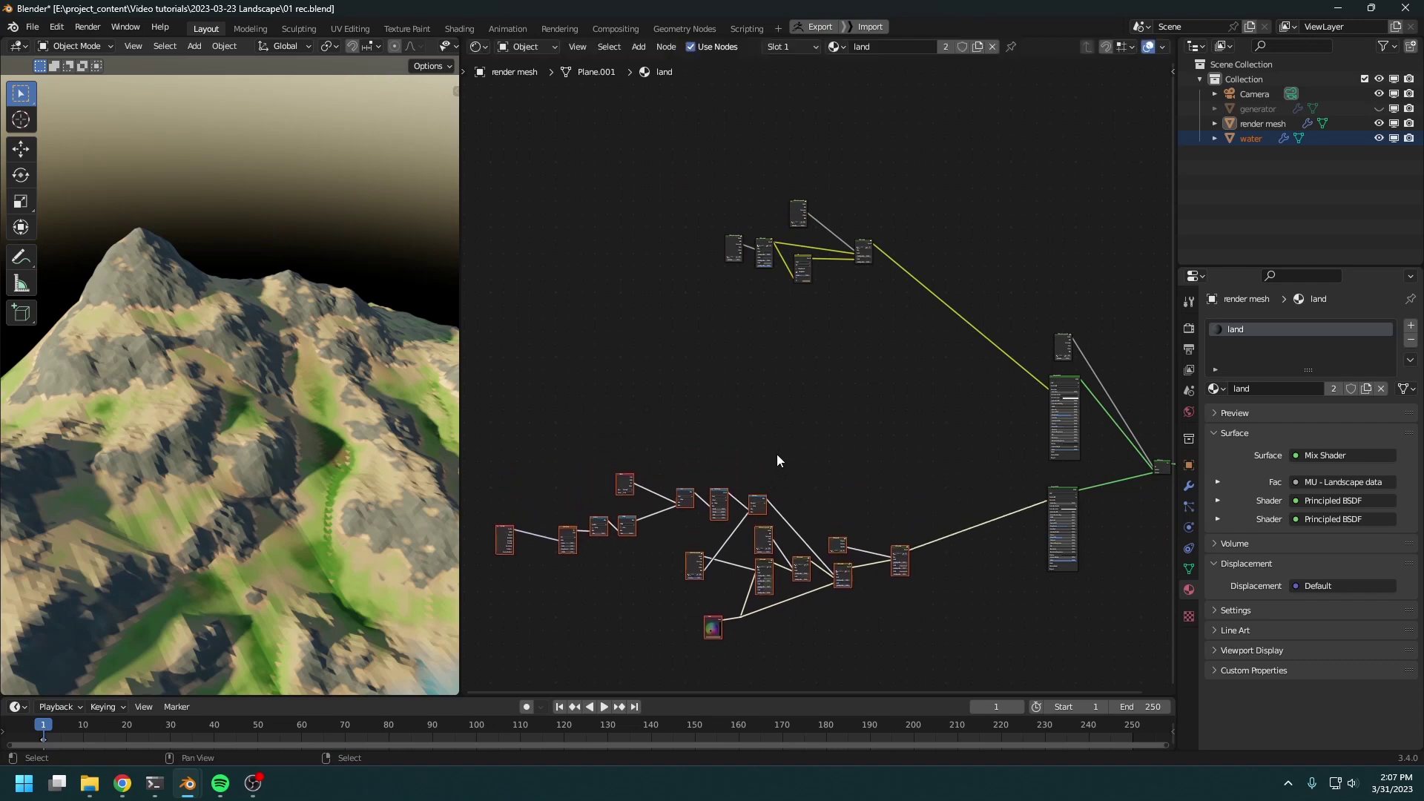
# Add an MT - Fractal Chip node below the rock color nodes
pyautogui.scroll(5, 775, 438)
pyautogui.hotkey('shift', 'a')
pyautogui.write('f')
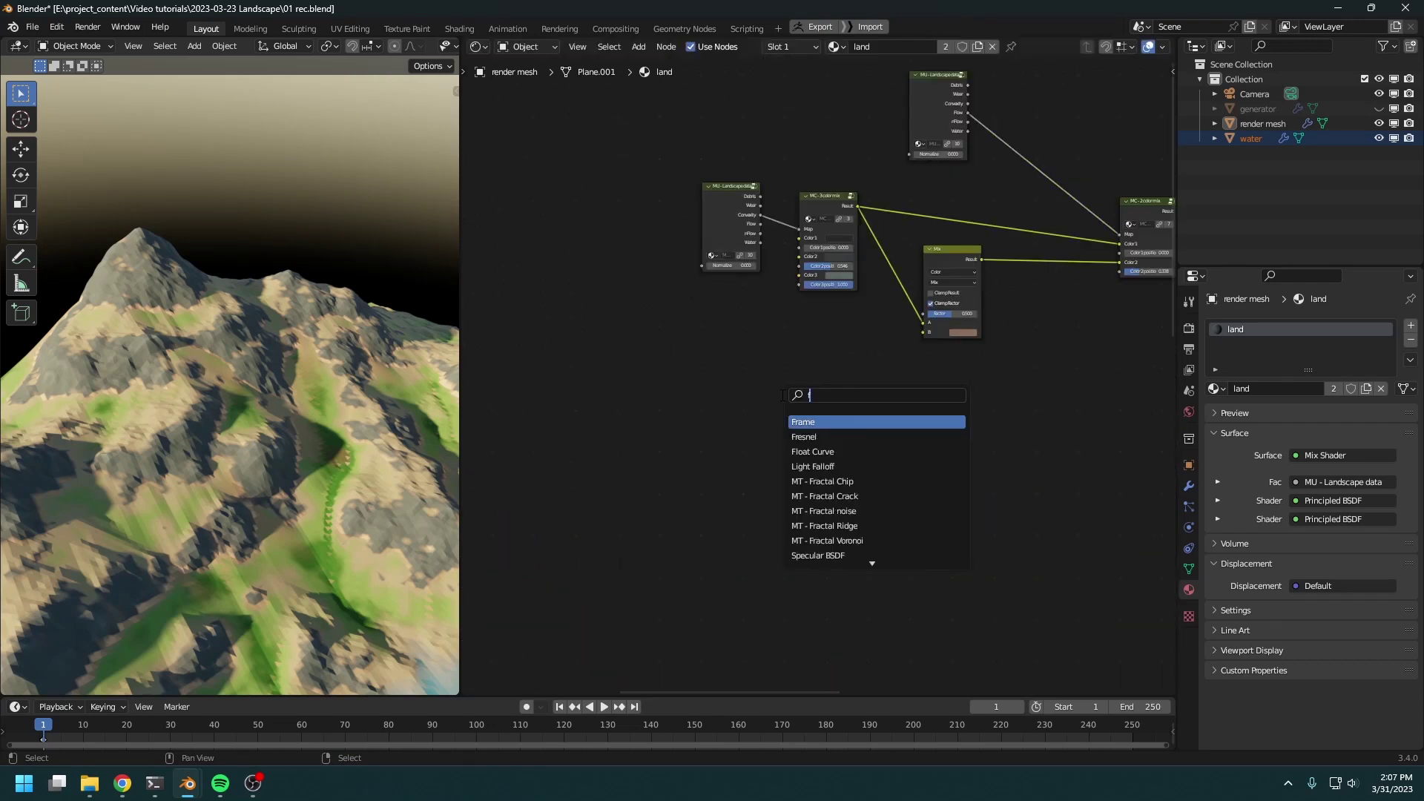
pyautogui.write('ractal')
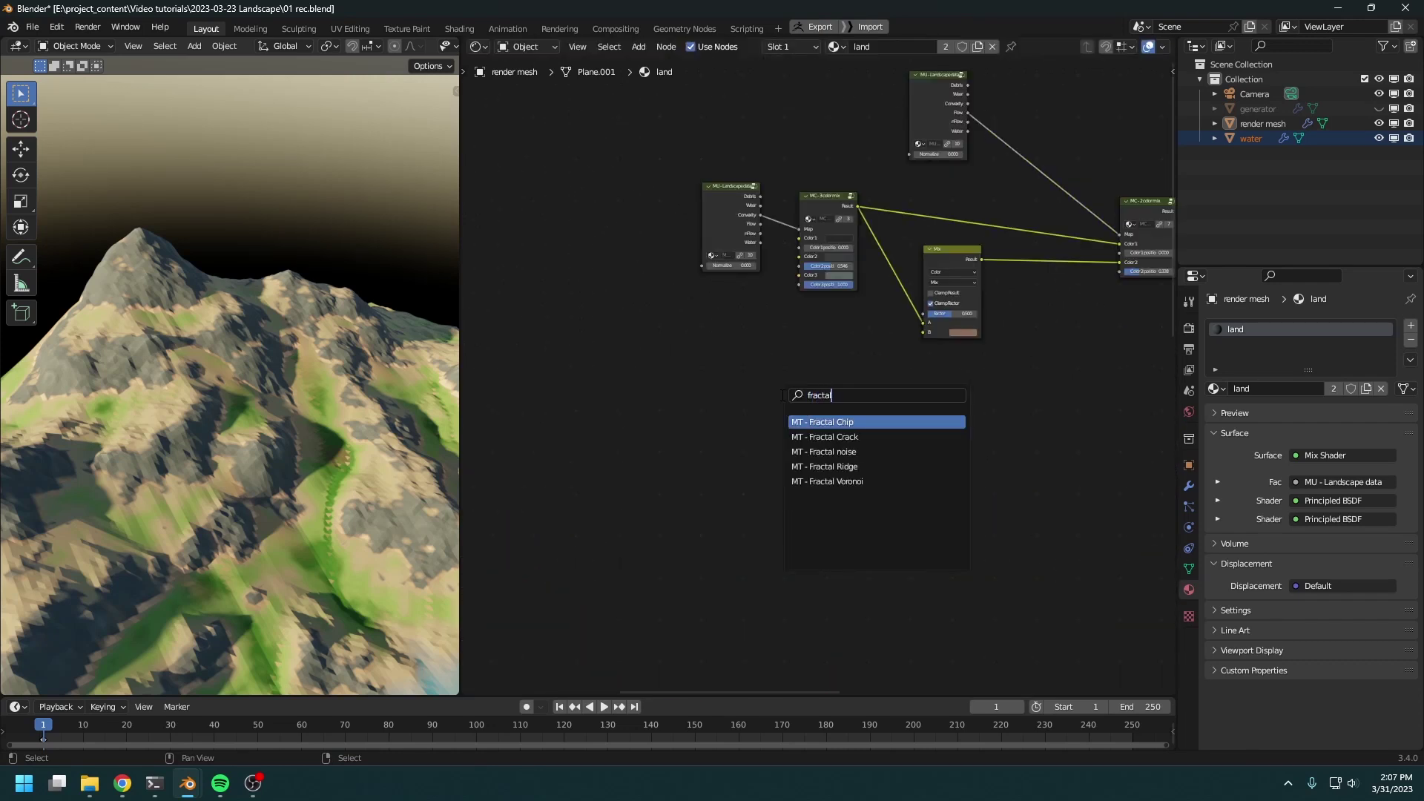
pyautogui.press('Return')
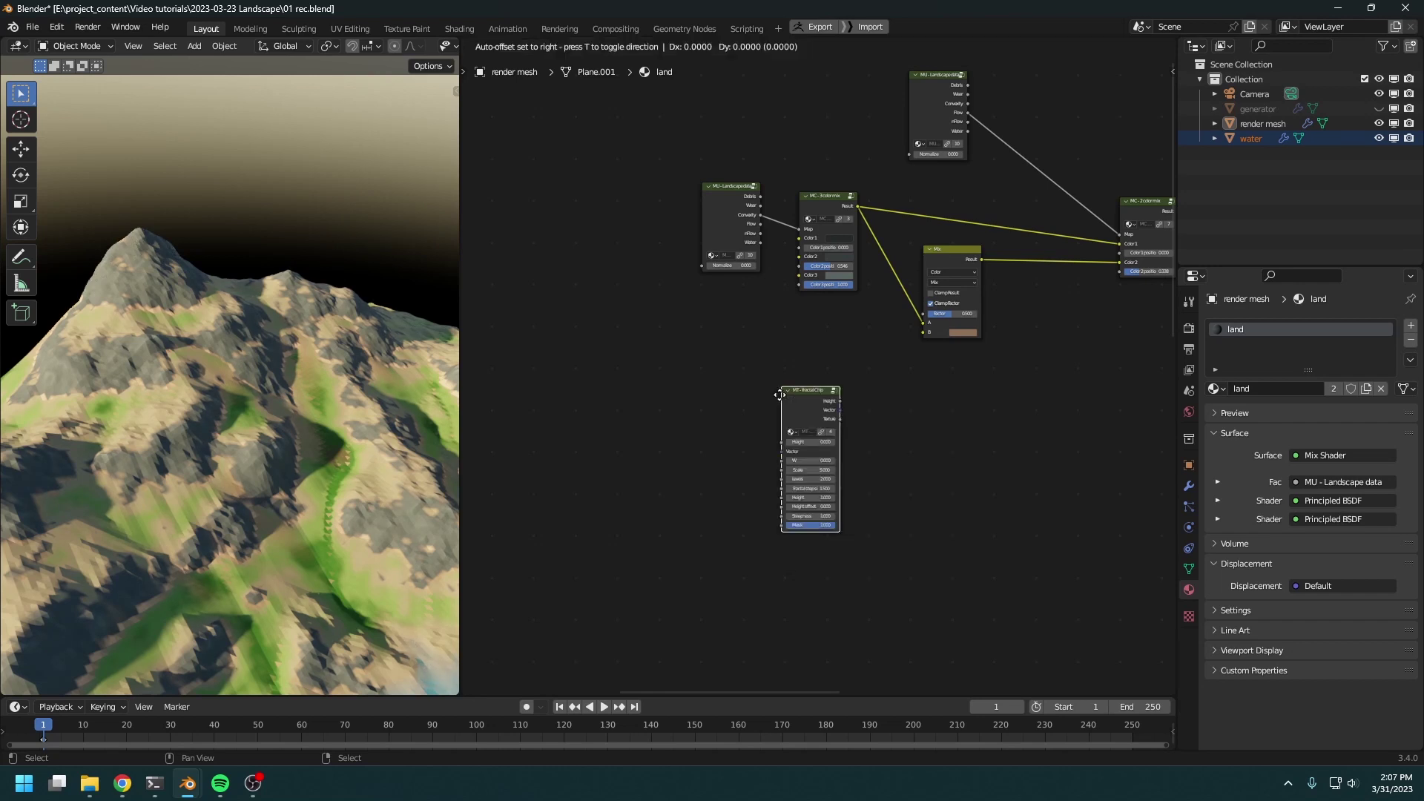
pyautogui.click(751, 413)
# Add a Geometry node before the Fractal Chip and connect its Position output to the Vector input
pyautogui.moveTo(668, 532); pyautogui.dragTo(980, 568, button='middle')
pyautogui.hotkey('shift', 'a')
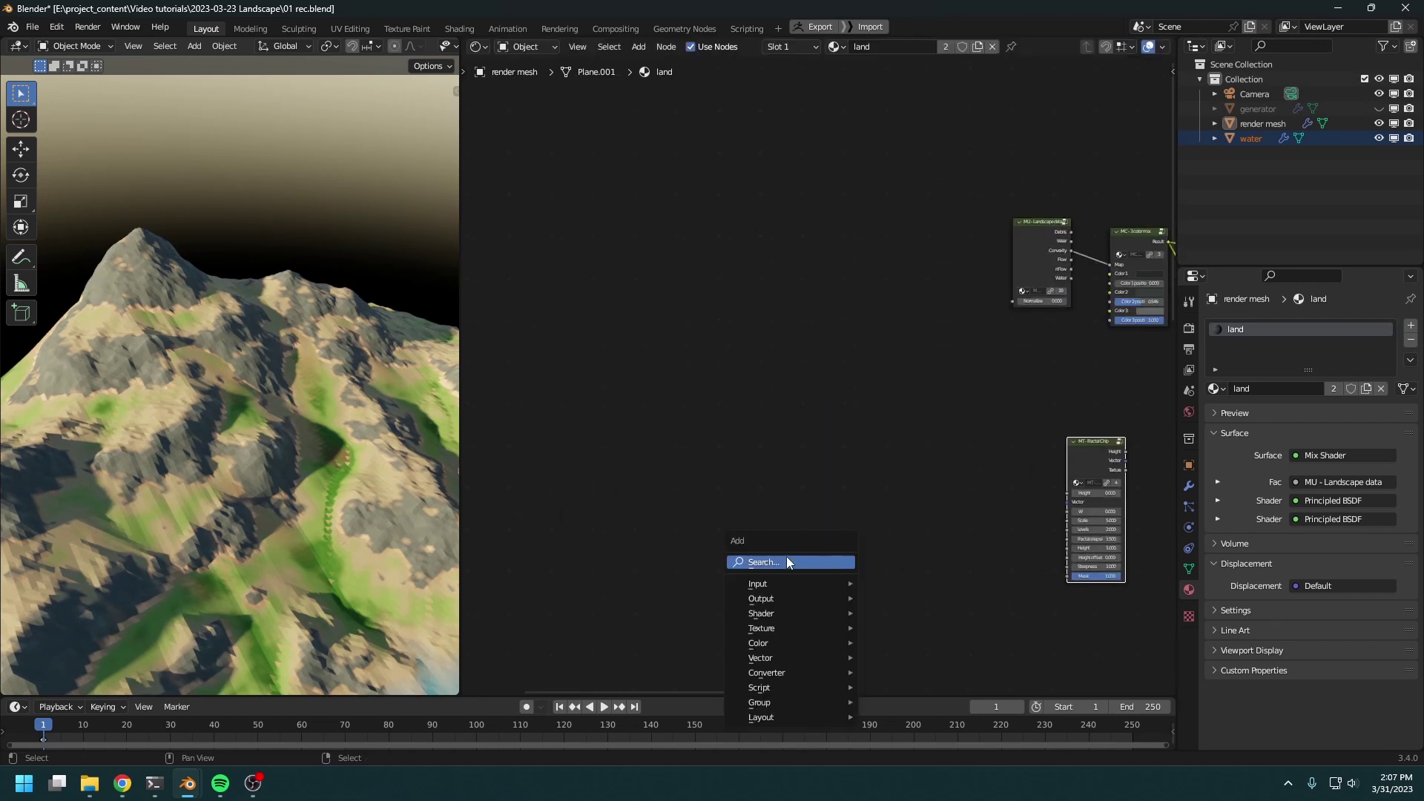
pyautogui.moveTo(784, 582)
pyautogui.click(916, 372)
pyautogui.click(803, 492)
pyautogui.moveTo(798, 498); pyautogui.dragTo(1066, 501)
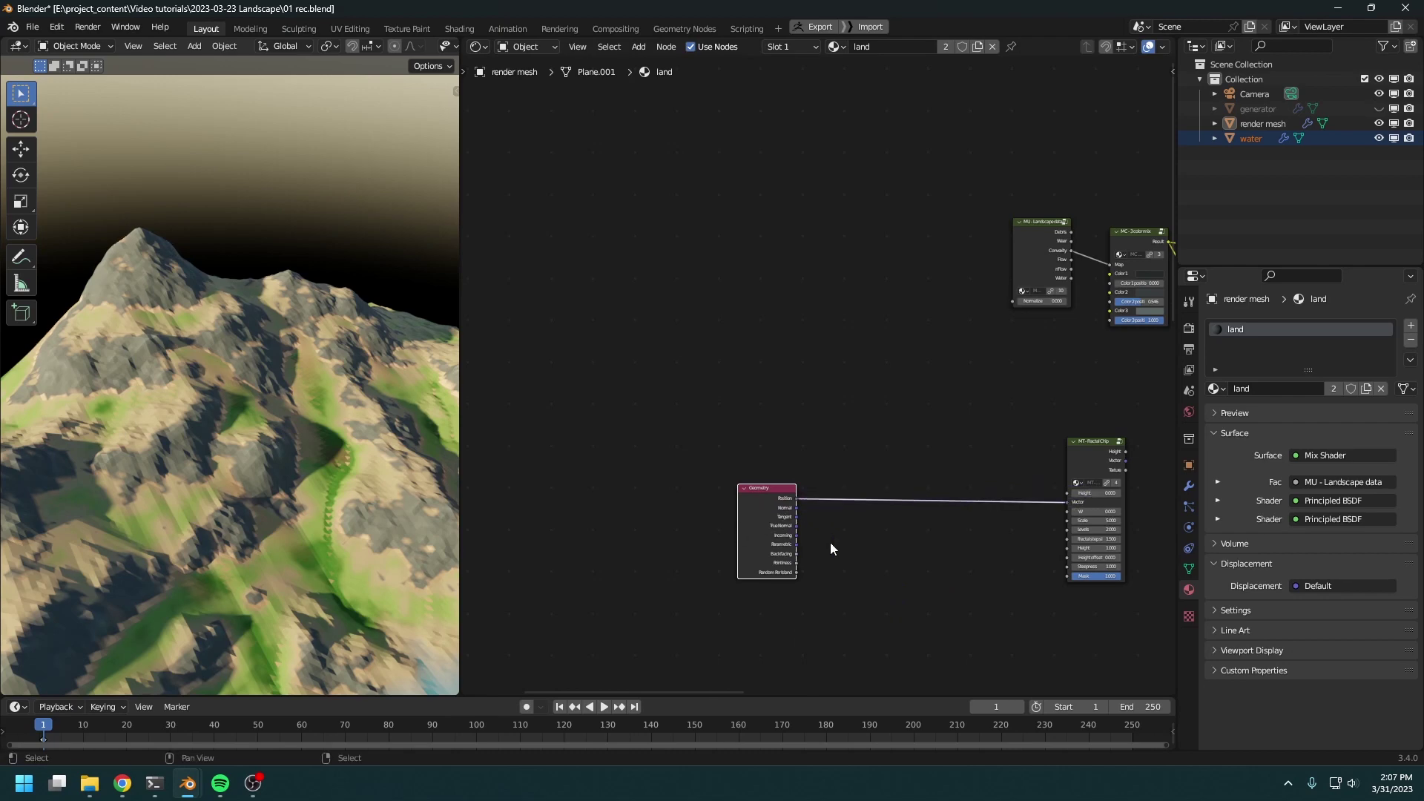
# Preview the Fractal Chip's Texture output on the mountain and set its scale to 9.600
pyautogui.scroll(1, 830, 542)
pyautogui.keyDown('ctrl'); pyautogui.keyDown('shift'); pyautogui.click(885, 411); pyautogui.keyUp('shift'); pyautogui.keyUp('ctrl')
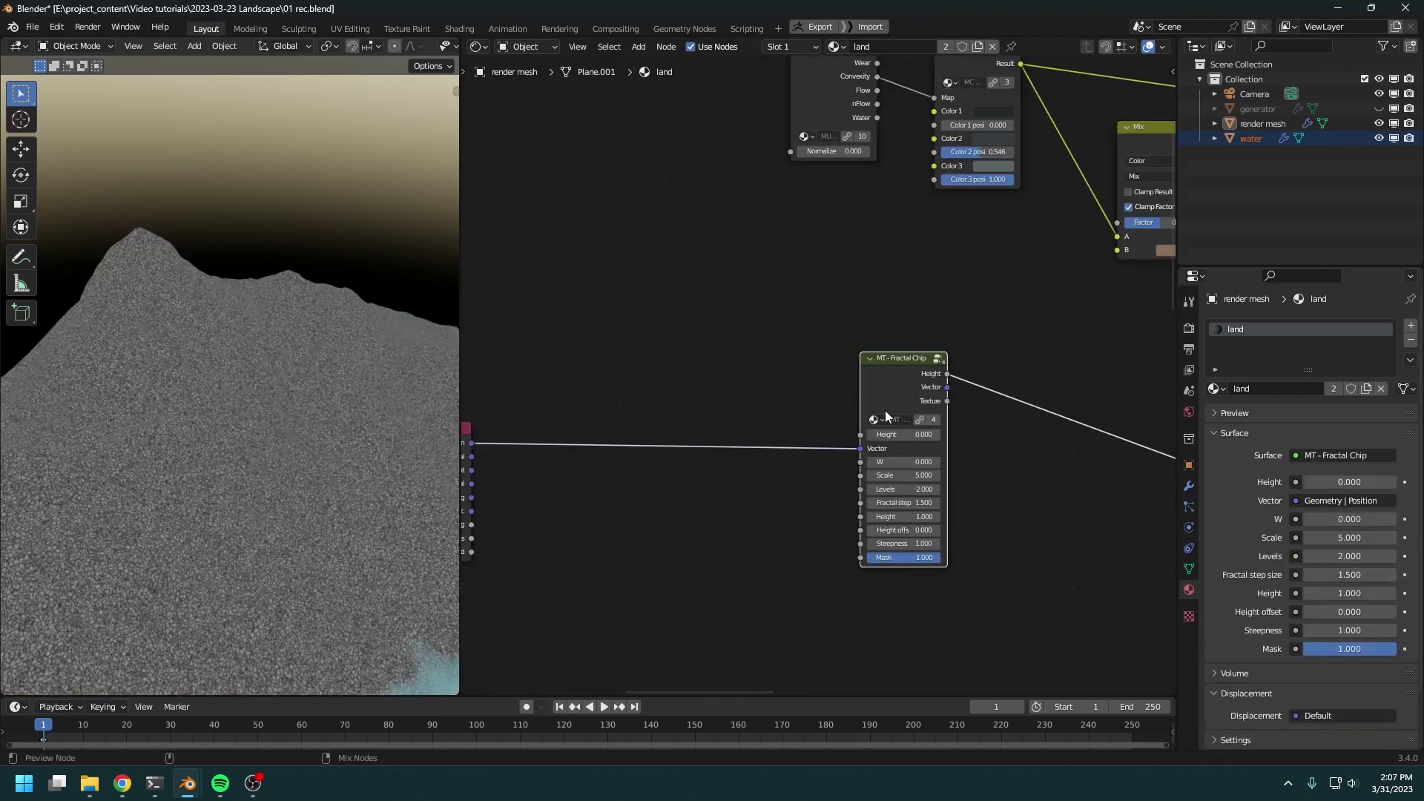
pyautogui.keyDown('ctrl'); pyautogui.keyDown('shift'); pyautogui.click(884, 404); pyautogui.keyUp('shift'); pyautogui.keyUp('ctrl')
pyautogui.keyDown('ctrl'); pyautogui.keyDown('shift'); pyautogui.click(885, 402); pyautogui.keyUp('shift'); pyautogui.keyUp('ctrl')
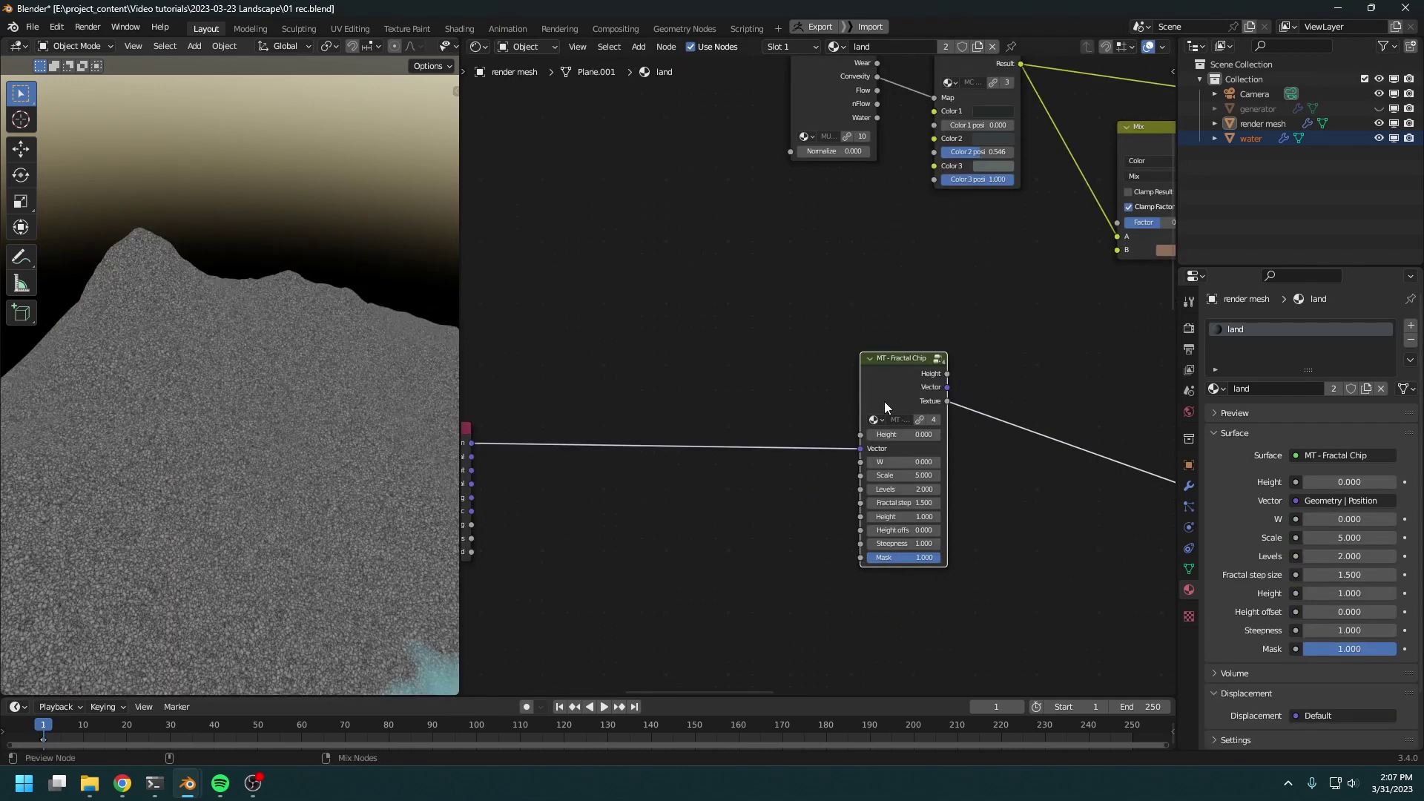
pyautogui.moveTo(225, 473); pyautogui.dragTo(292, 481, button='middle')
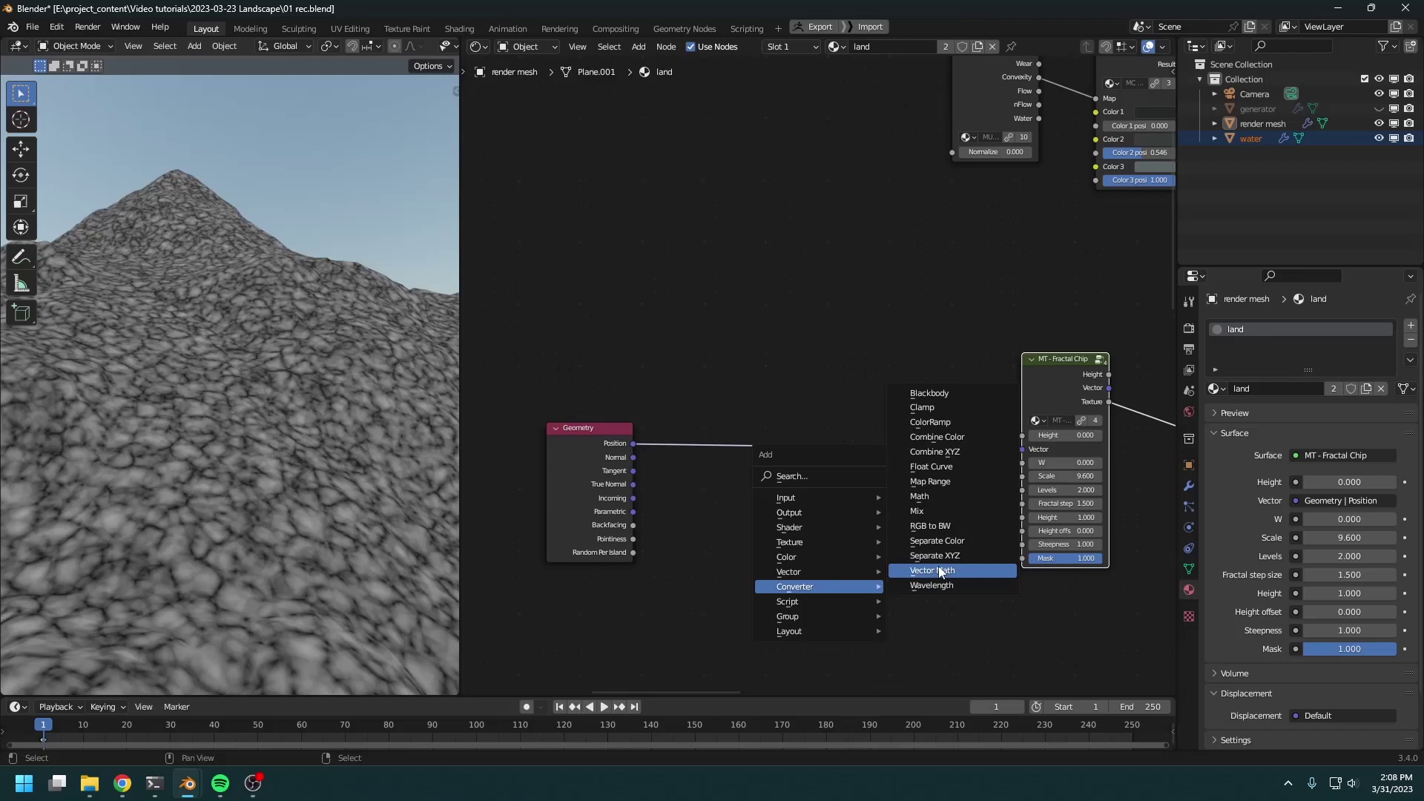
# Insert a Vector Math node set to Multiply between the Geometry Position and the Fractal Chip's Vector
pyautogui.click(938, 569)
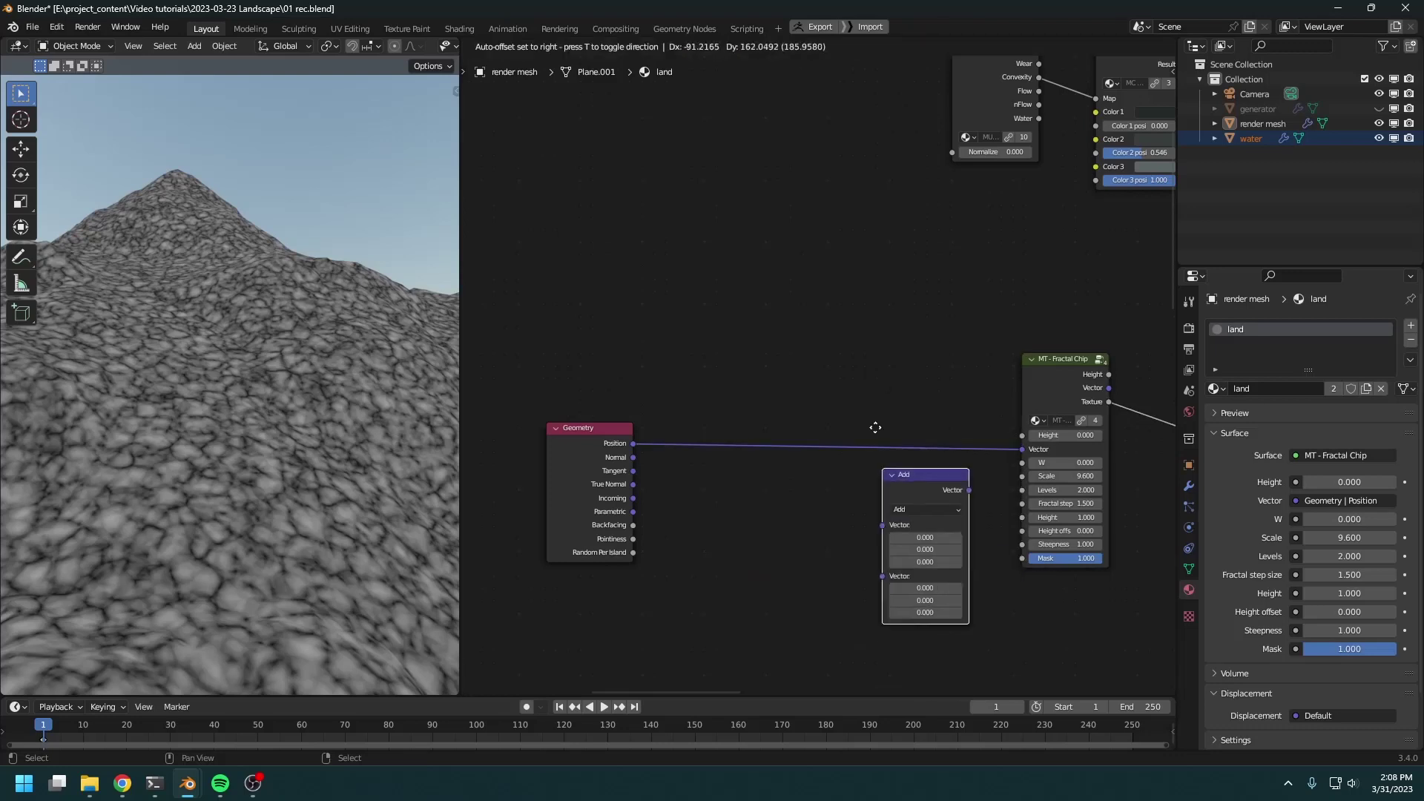
pyautogui.click(867, 381)
pyautogui.click(906, 461)
pyautogui.click(908, 506)
# Set the Multiply node's second vector to 1.000, 1.000 and 0.500 to stretch the chip texture vertically
pyautogui.click(910, 502)
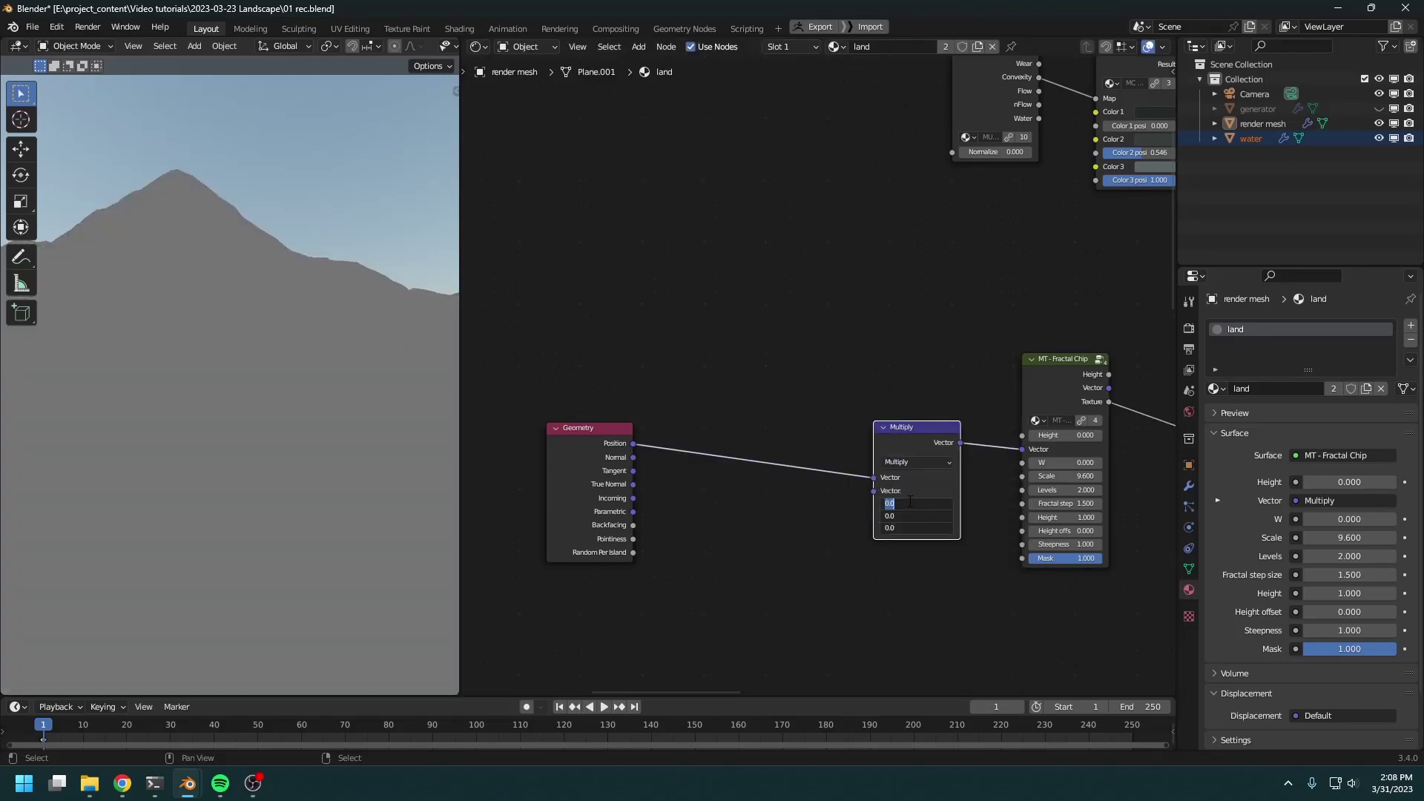
pyautogui.press('Return')
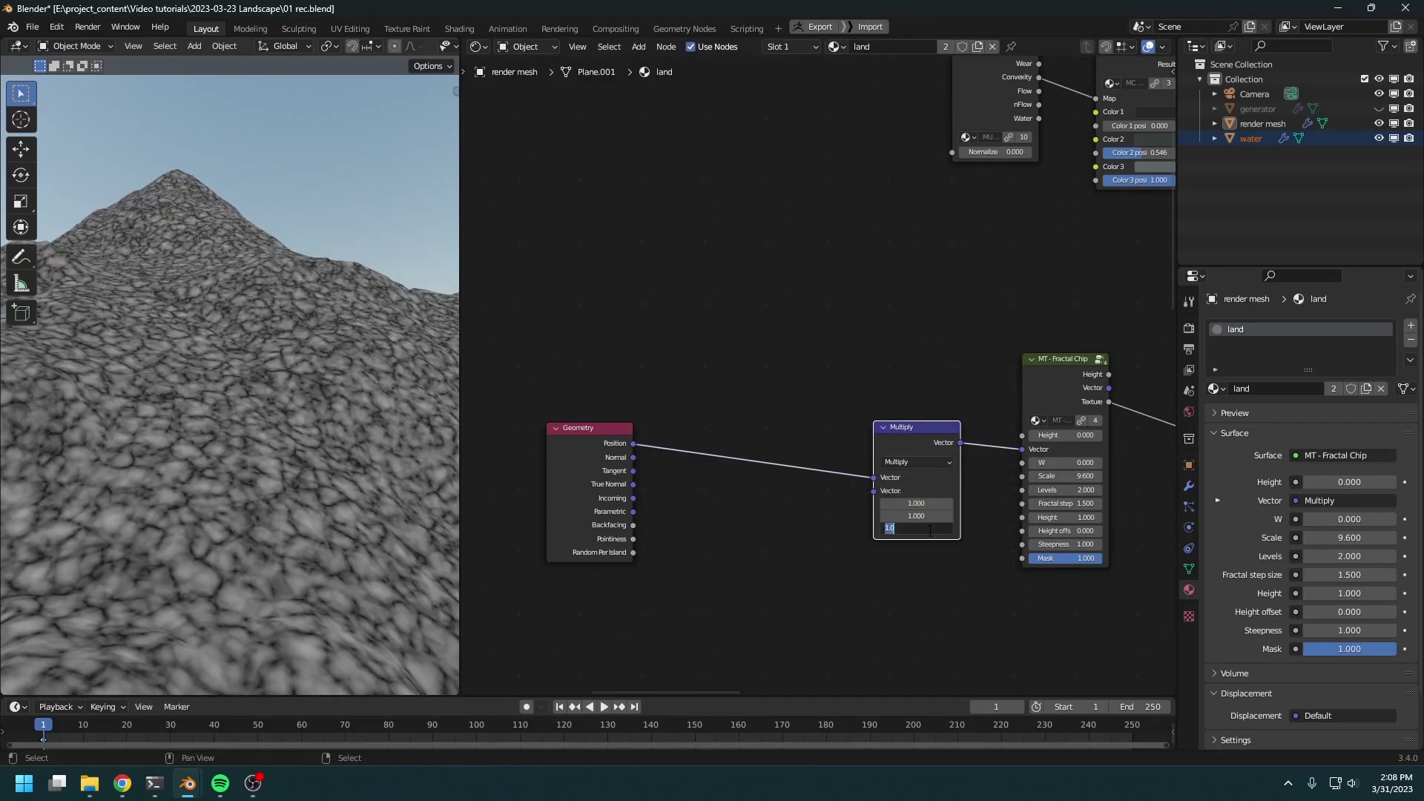
pyautogui.click(930, 531)
pyautogui.write('.5')
pyautogui.press('Return')
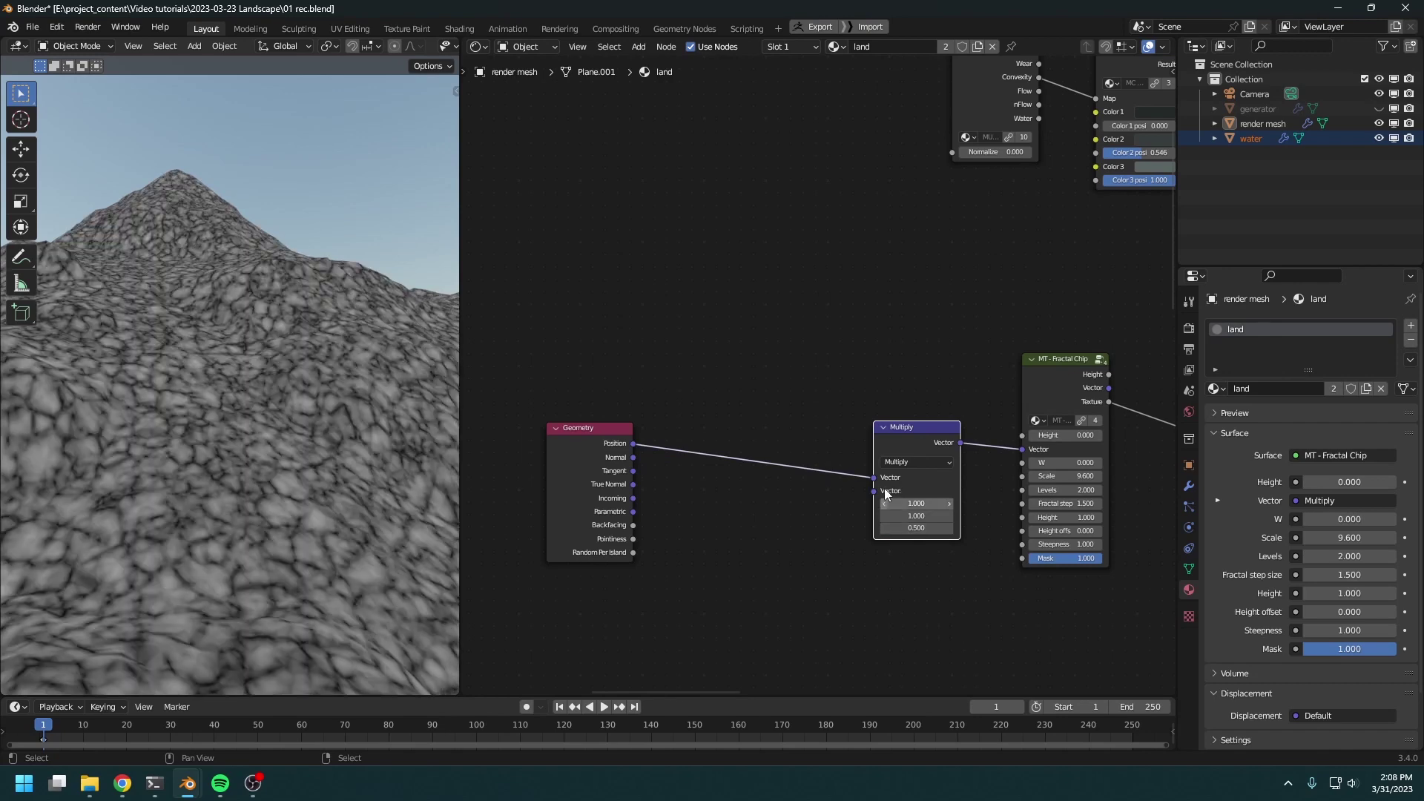
pyautogui.moveTo(879, 482); pyautogui.dragTo(876, 480)
# Set the Fractal Chip's scale to 13.700 and levels to 5, and inspect the texture up close on the slope
pyautogui.moveTo(296, 382); pyautogui.dragTo(255, 434, button='middle')
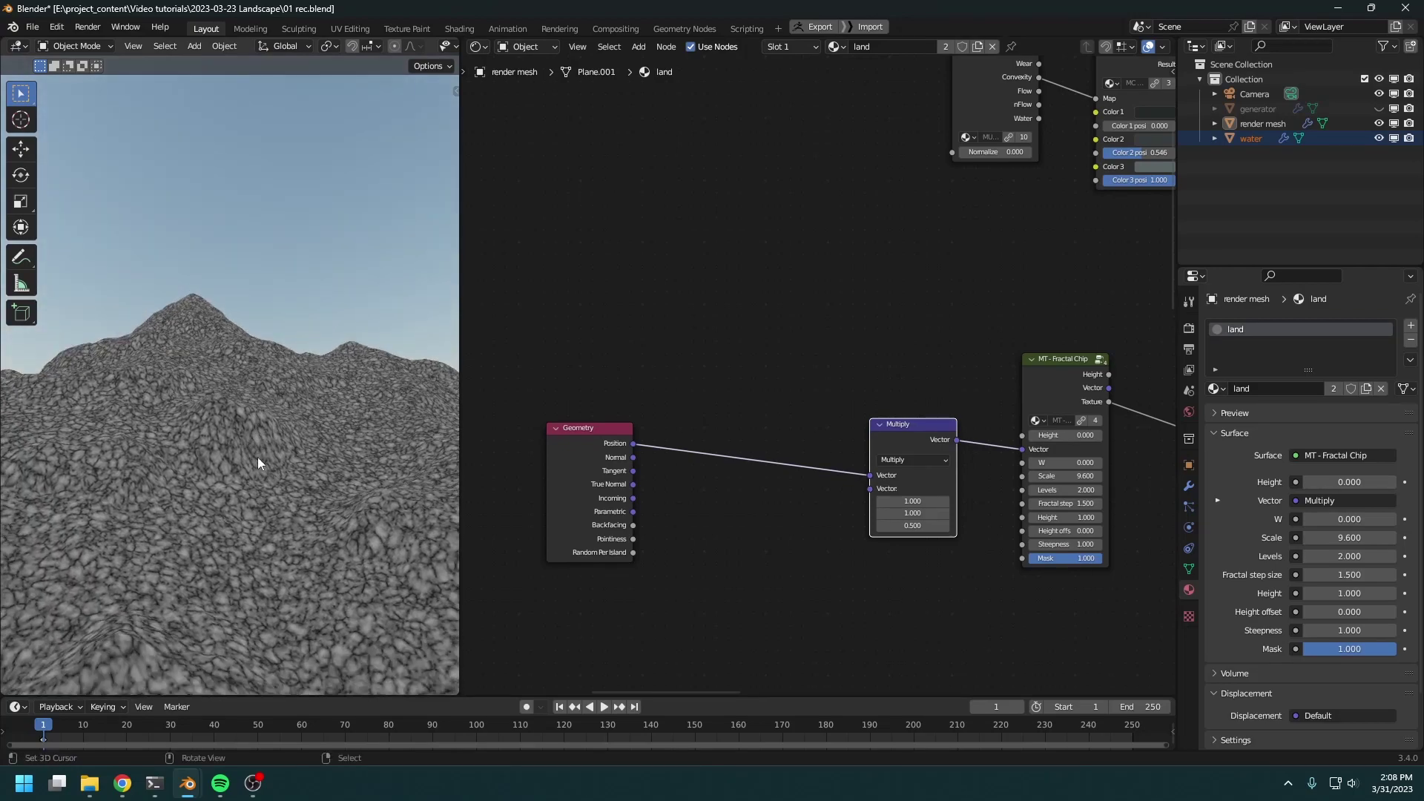
pyautogui.moveTo(893, 454)
pyautogui.mouseDown()
pyautogui.moveTo(928, 453)
pyautogui.moveTo(886, 454)
pyautogui.mouseUp()
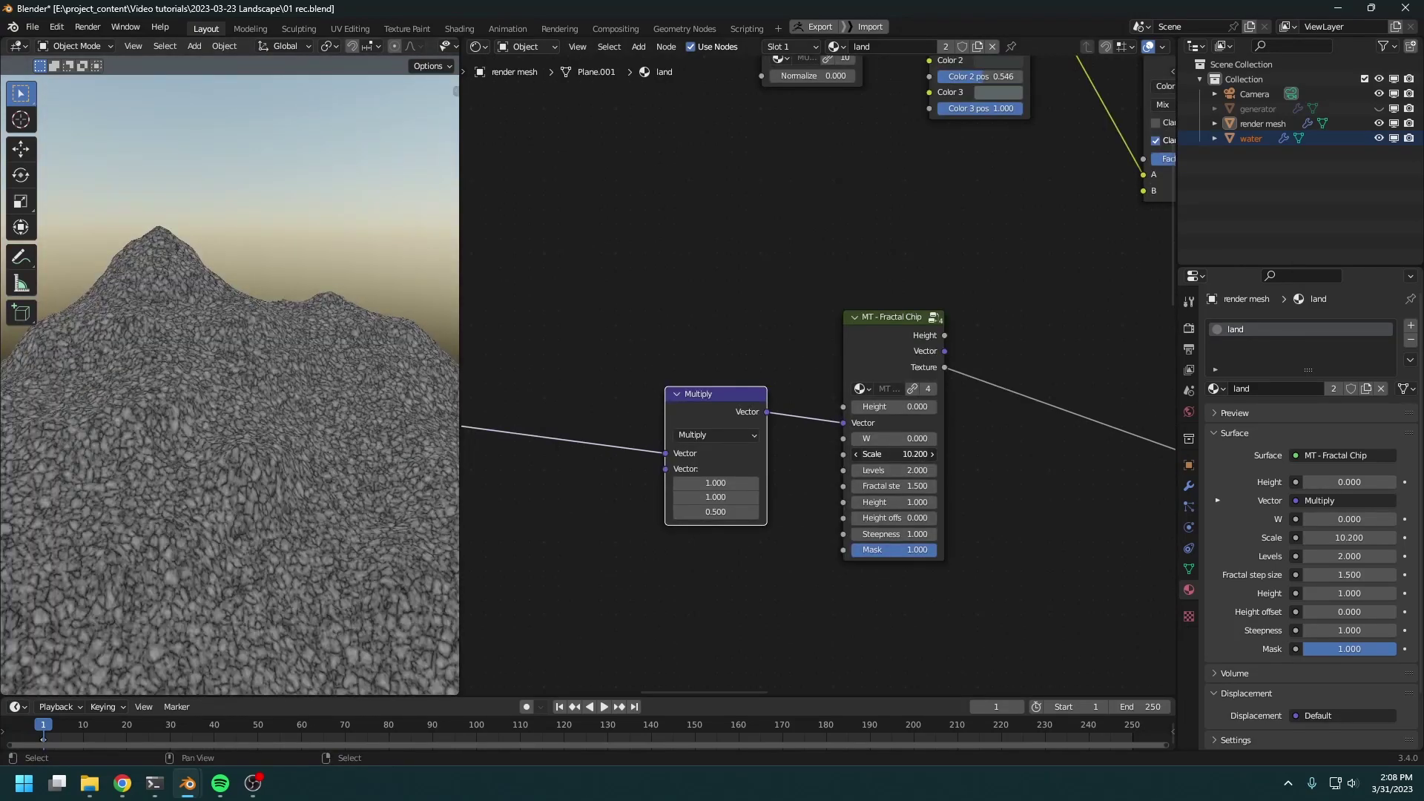
pyautogui.scroll(1, 960, 512)
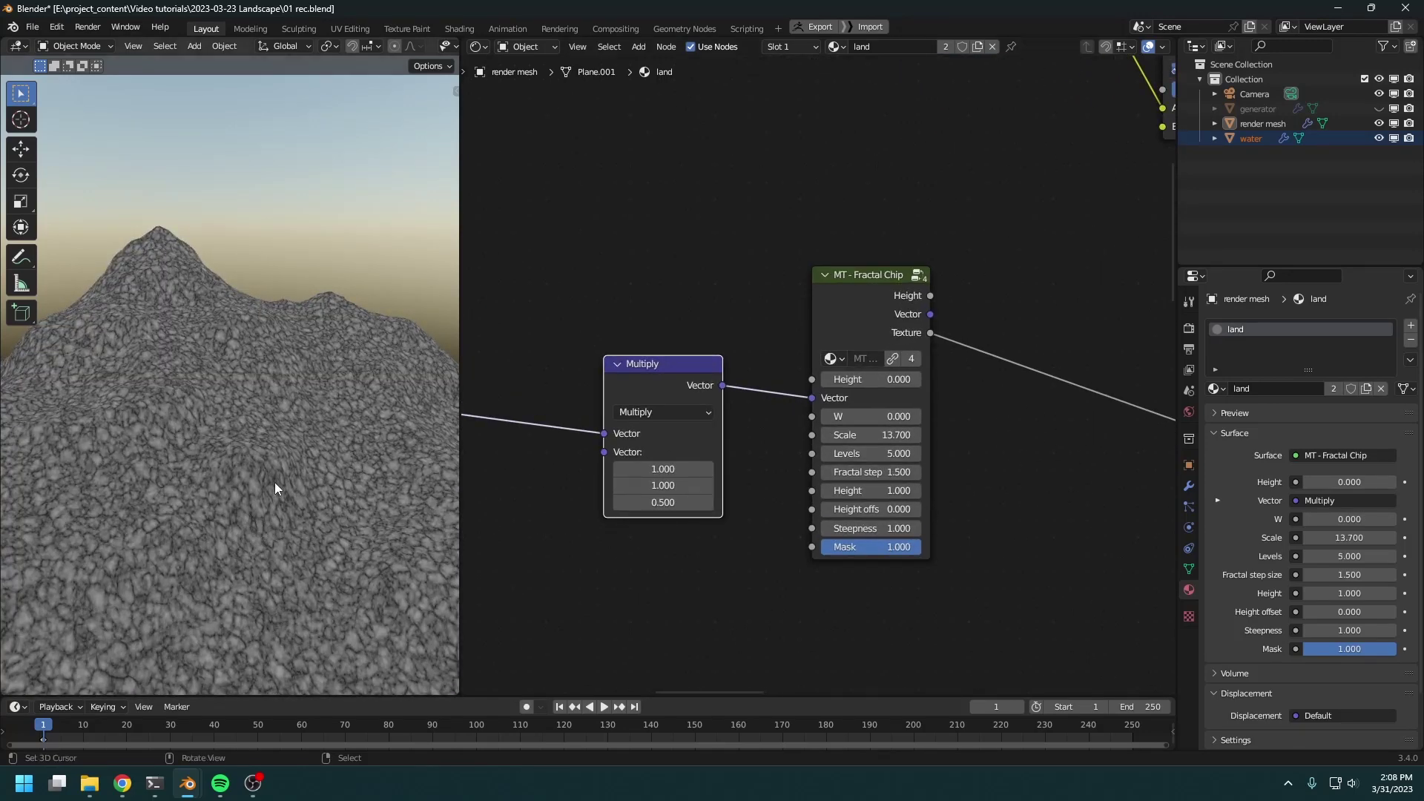
pyautogui.moveTo(274, 482); pyautogui.dragTo(238, 502, button='middle')
pyautogui.hotkey('shift', 'b')
pyautogui.moveTo(204, 469); pyautogui.dragTo(281, 500)
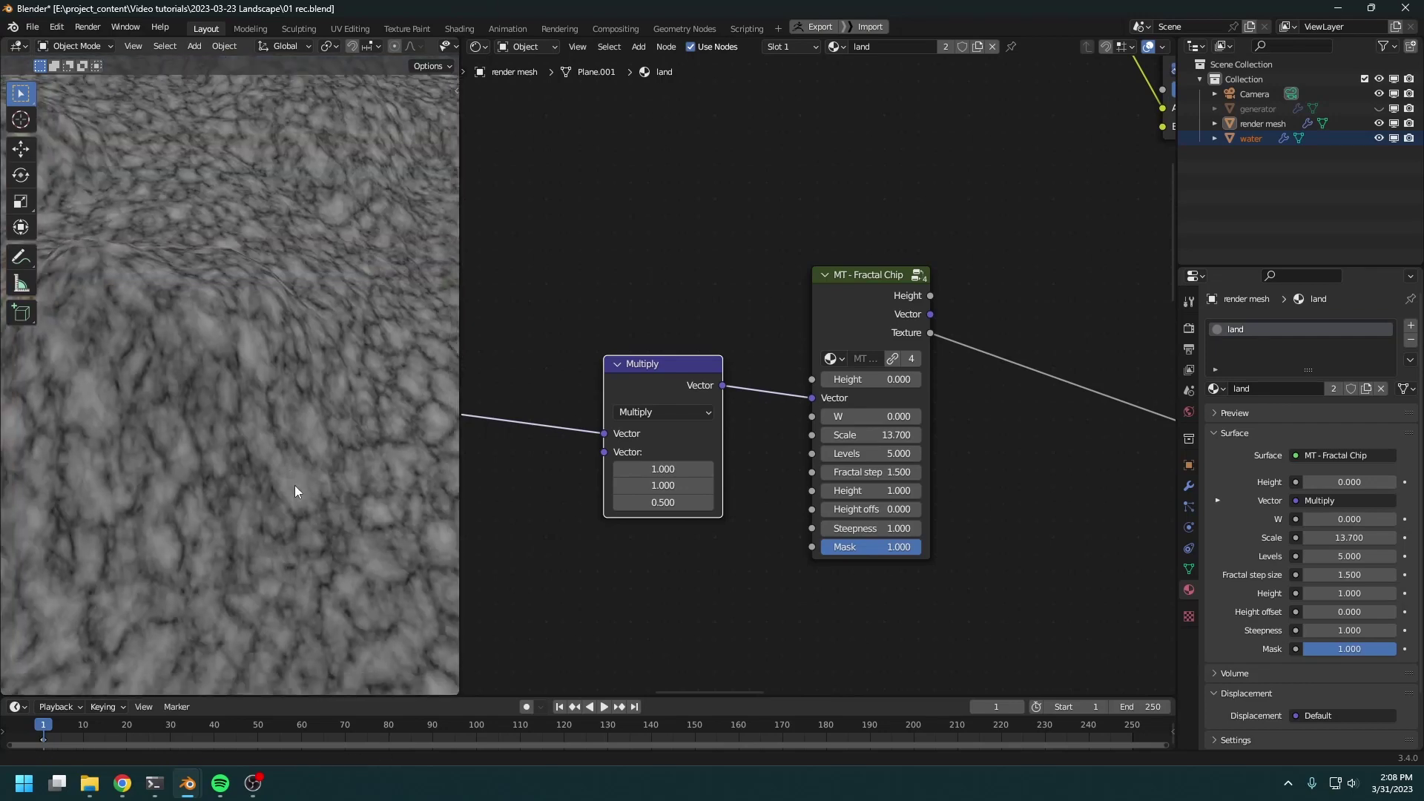
pyautogui.moveTo(295, 486); pyautogui.dragTo(267, 460, button='middle')
pyautogui.scroll(4, 293, 492)
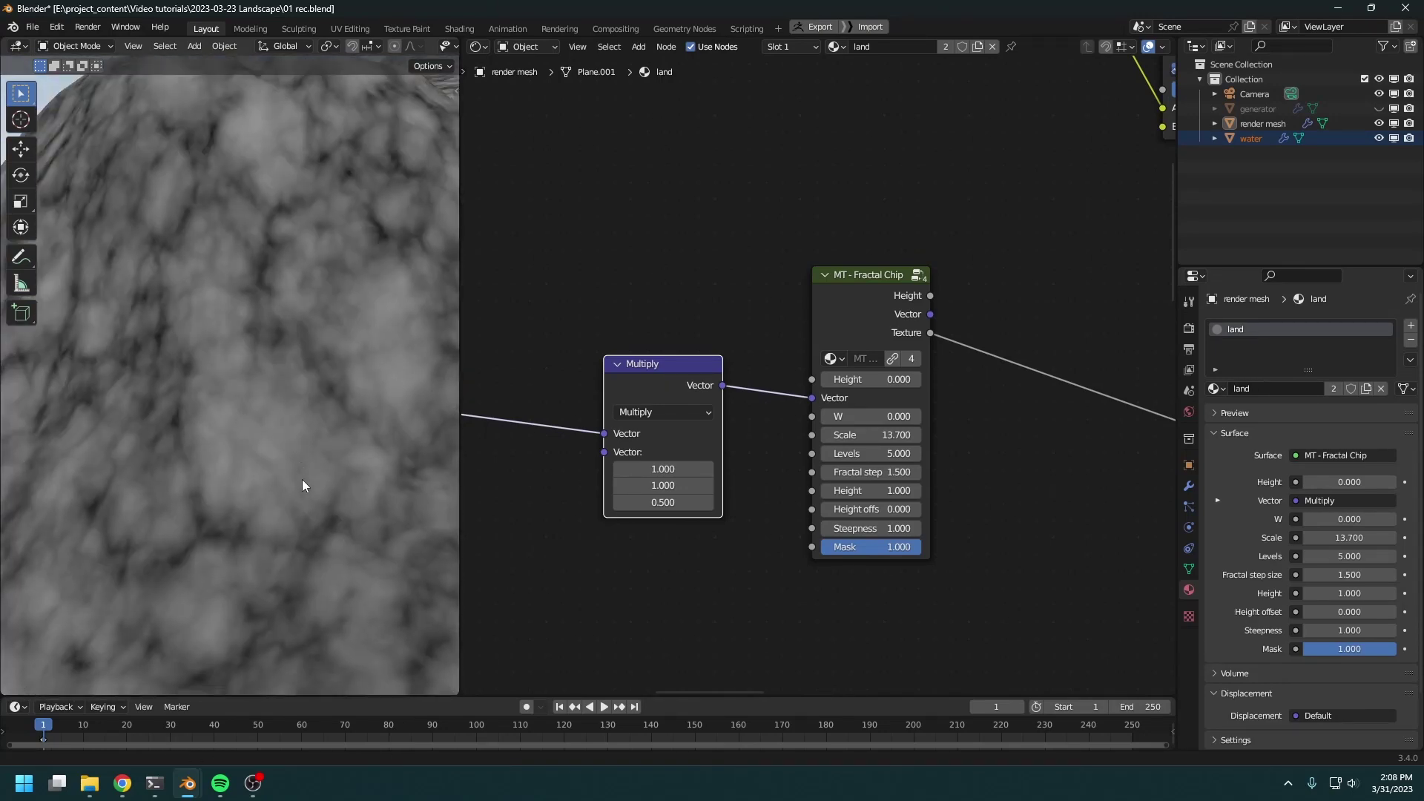
# Insert a 3 color mix node between the rock 2 color mix and the upper Principled BSDF's Base Color
pyautogui.scroll(-12, 301, 479)
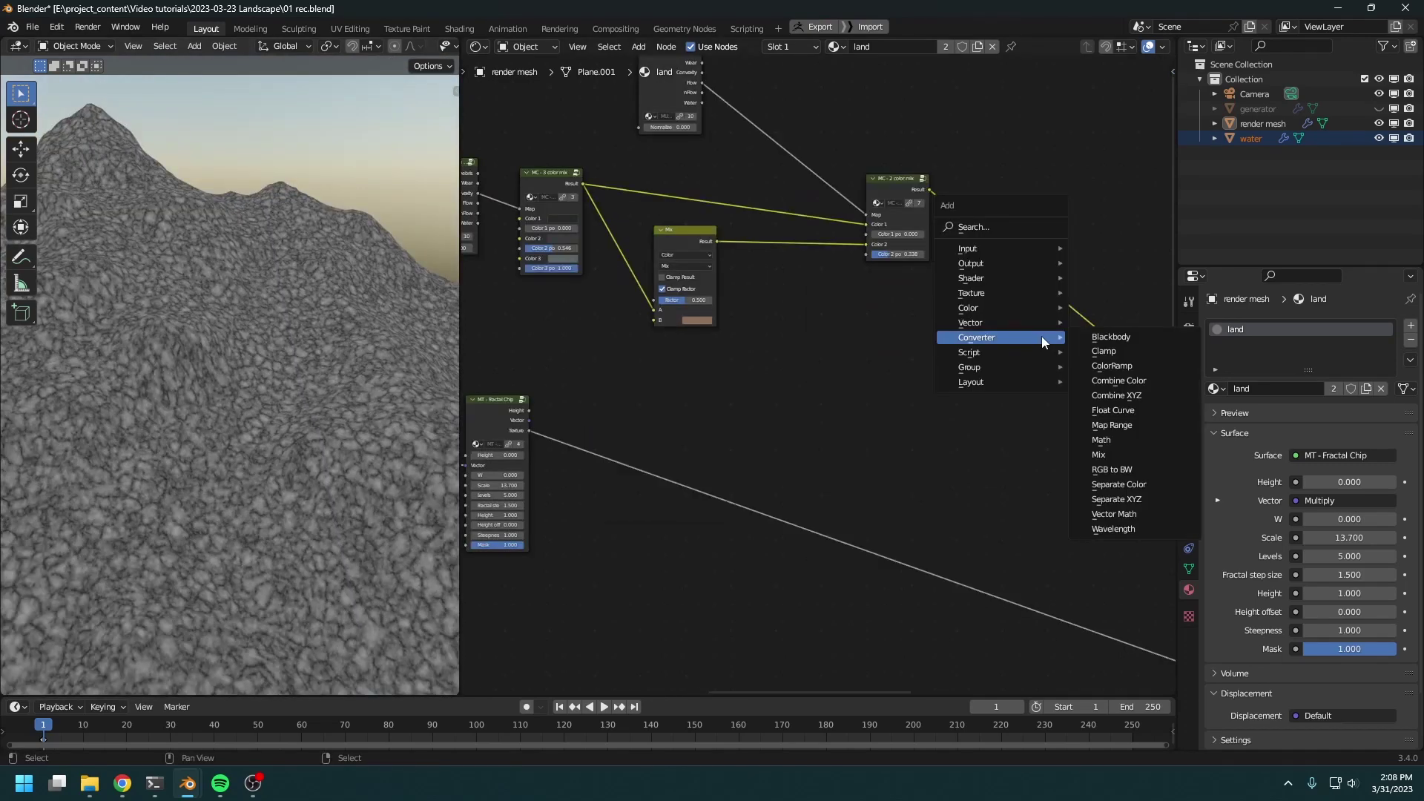
pyautogui.write('3')
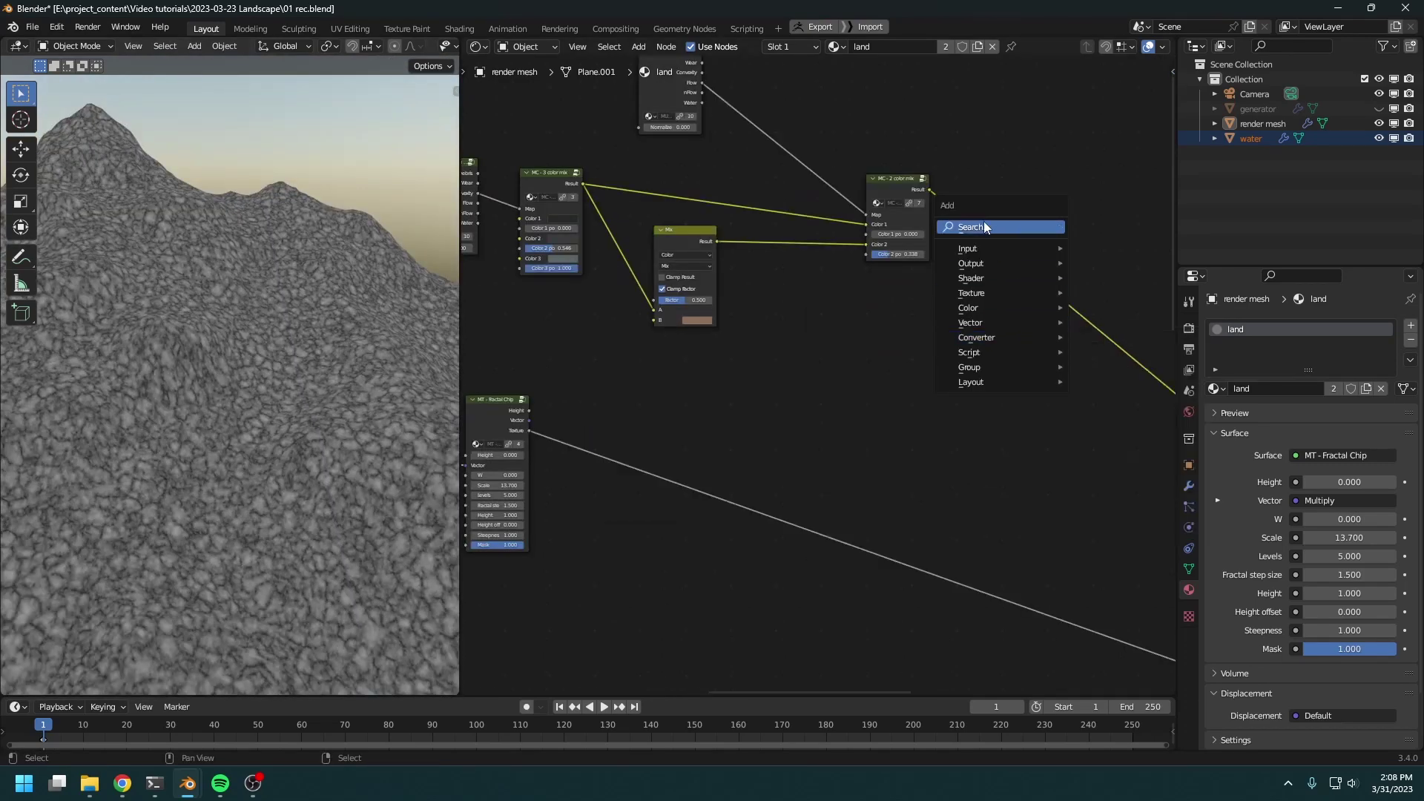
pyautogui.press('Return')
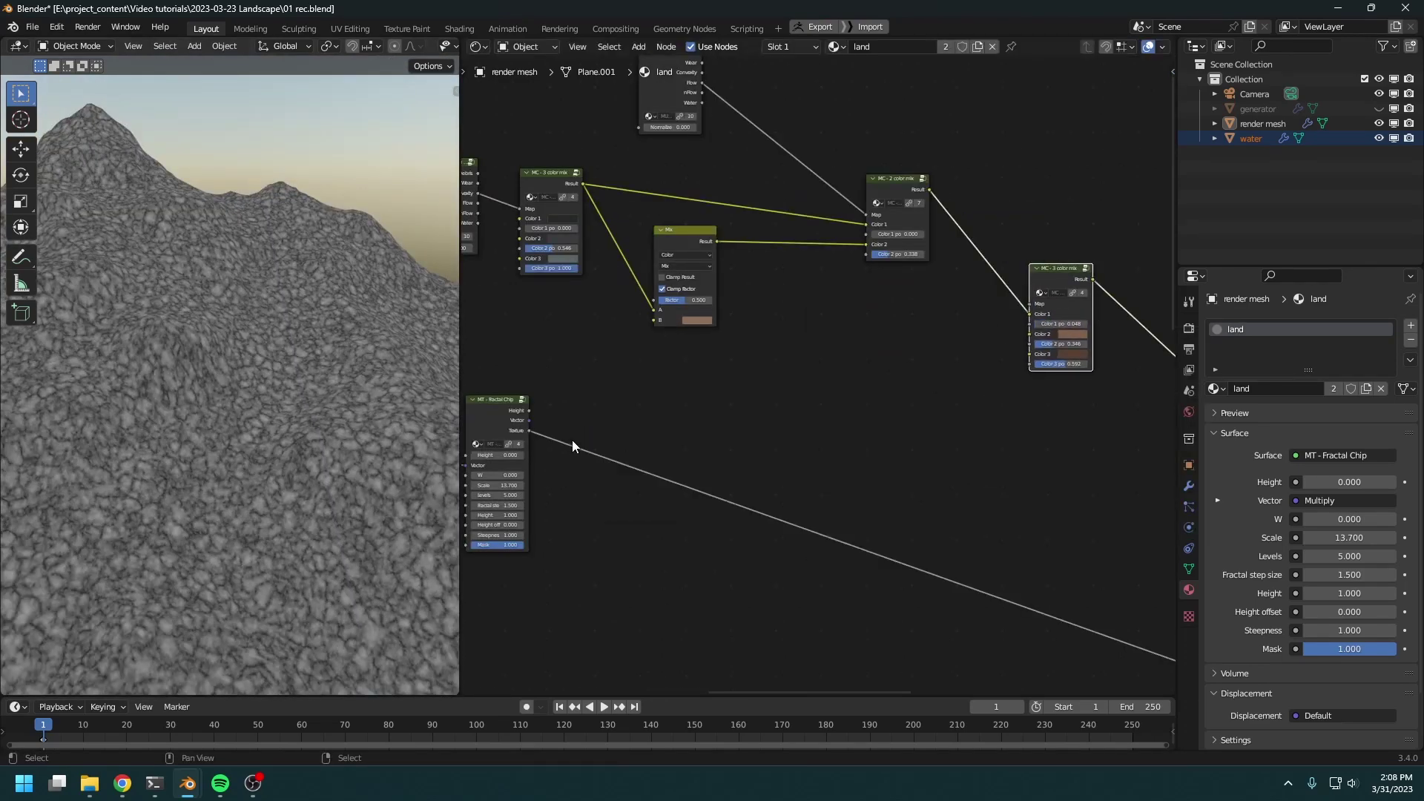
# Link the Fractal Chip's Texture to the 3 color mix's Map and the rock 2 color mix's Result to its Color 2
pyautogui.moveTo(535, 433); pyautogui.dragTo(1030, 304)
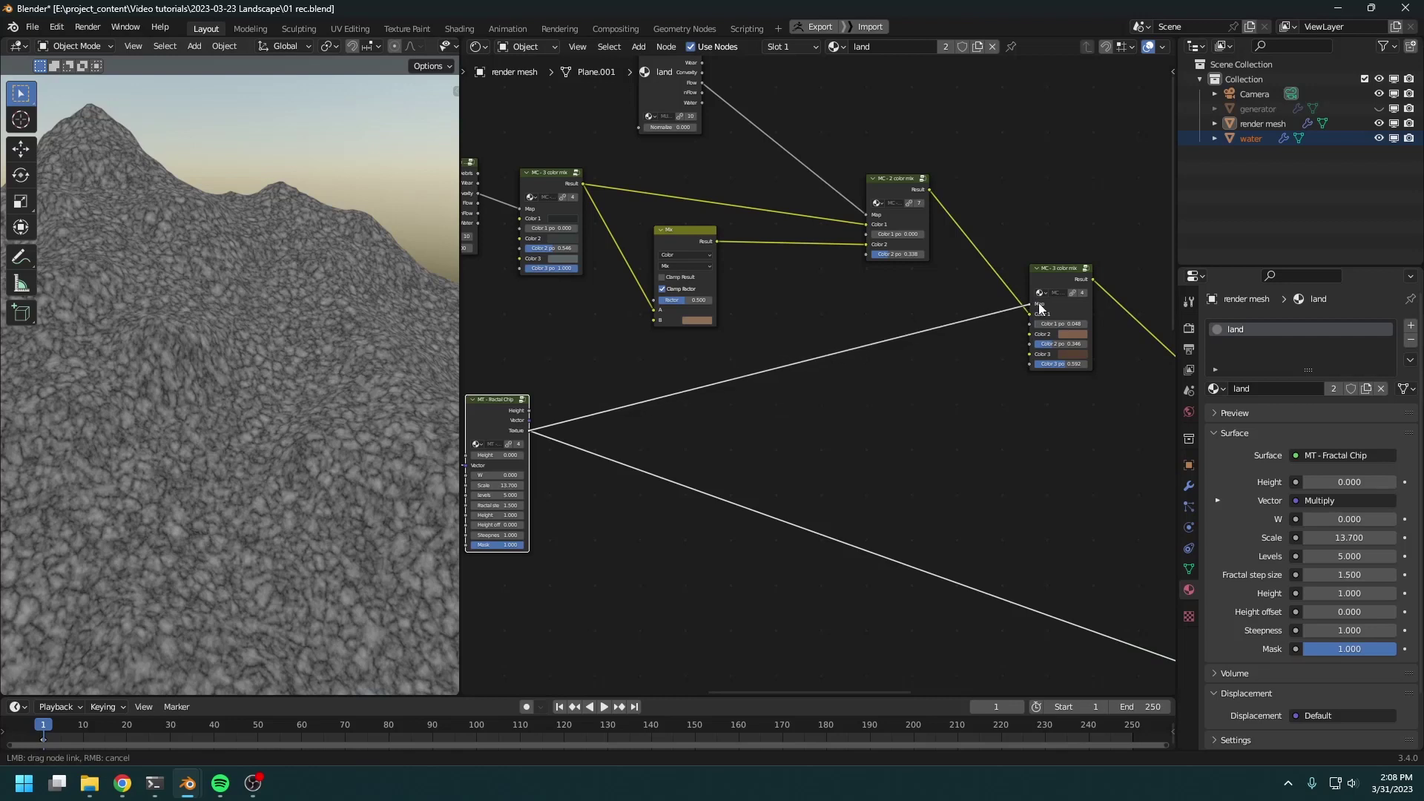
pyautogui.moveTo(993, 367); pyautogui.dragTo(616, 492, button='middle')
pyautogui.moveTo(677, 403); pyautogui.dragTo(877, 288)
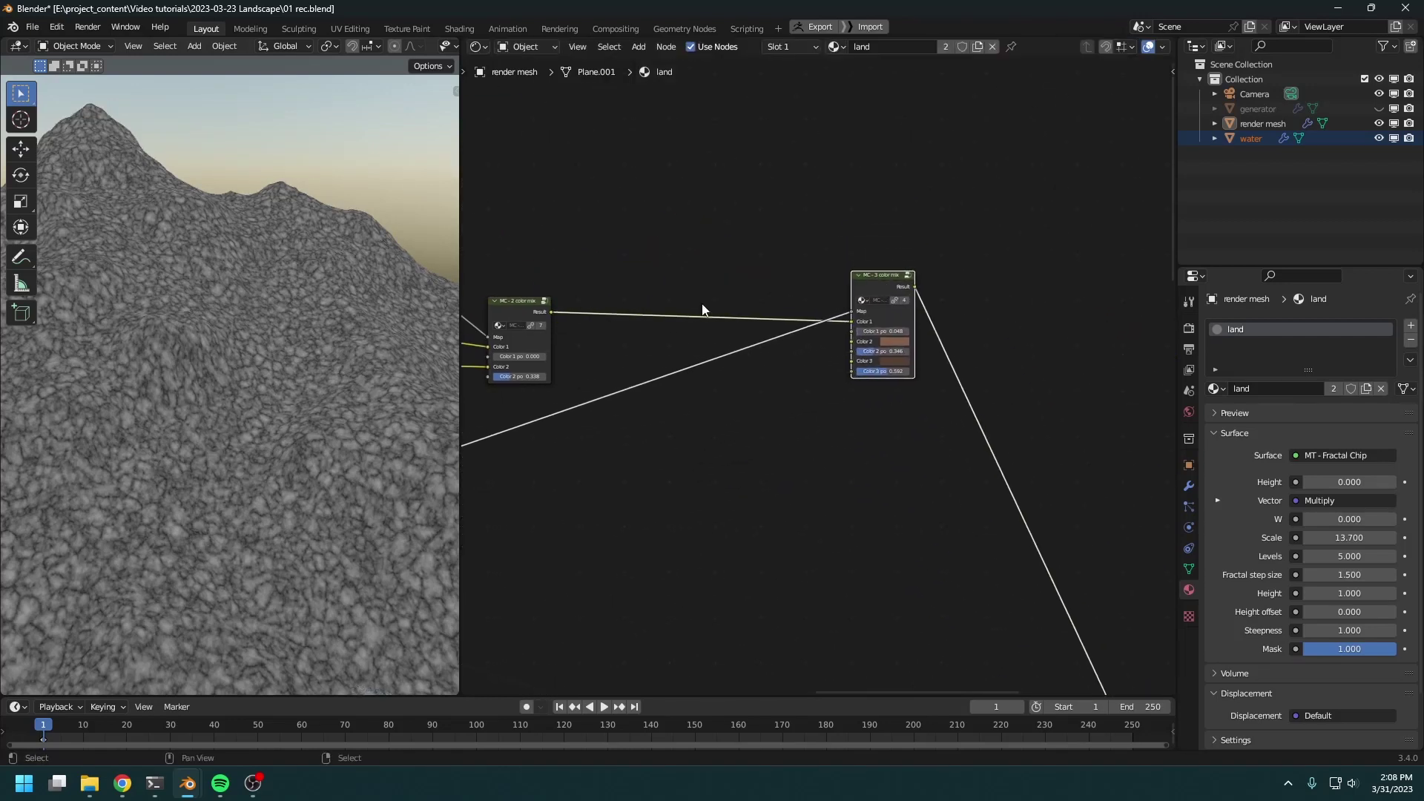
pyautogui.moveTo(551, 308); pyautogui.dragTo(703, 323, button='middle')
pyautogui.moveTo(703, 329); pyautogui.dragTo(1006, 360)
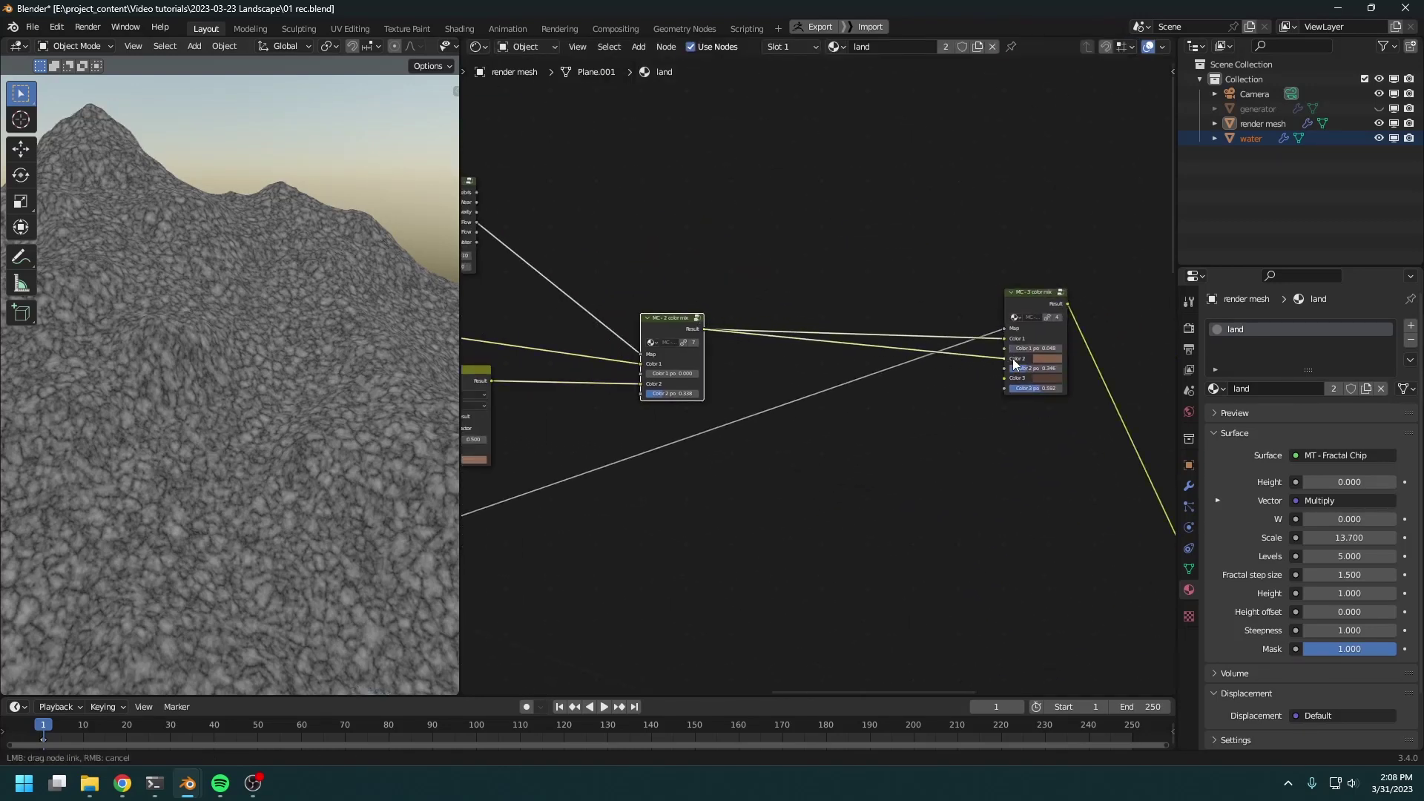
# Insert an RGB Curves node between the rock 2 color mix and the 3 color mix's Color 1 input
pyautogui.hotkey('shift', 'a')
pyautogui.moveTo(859, 375)
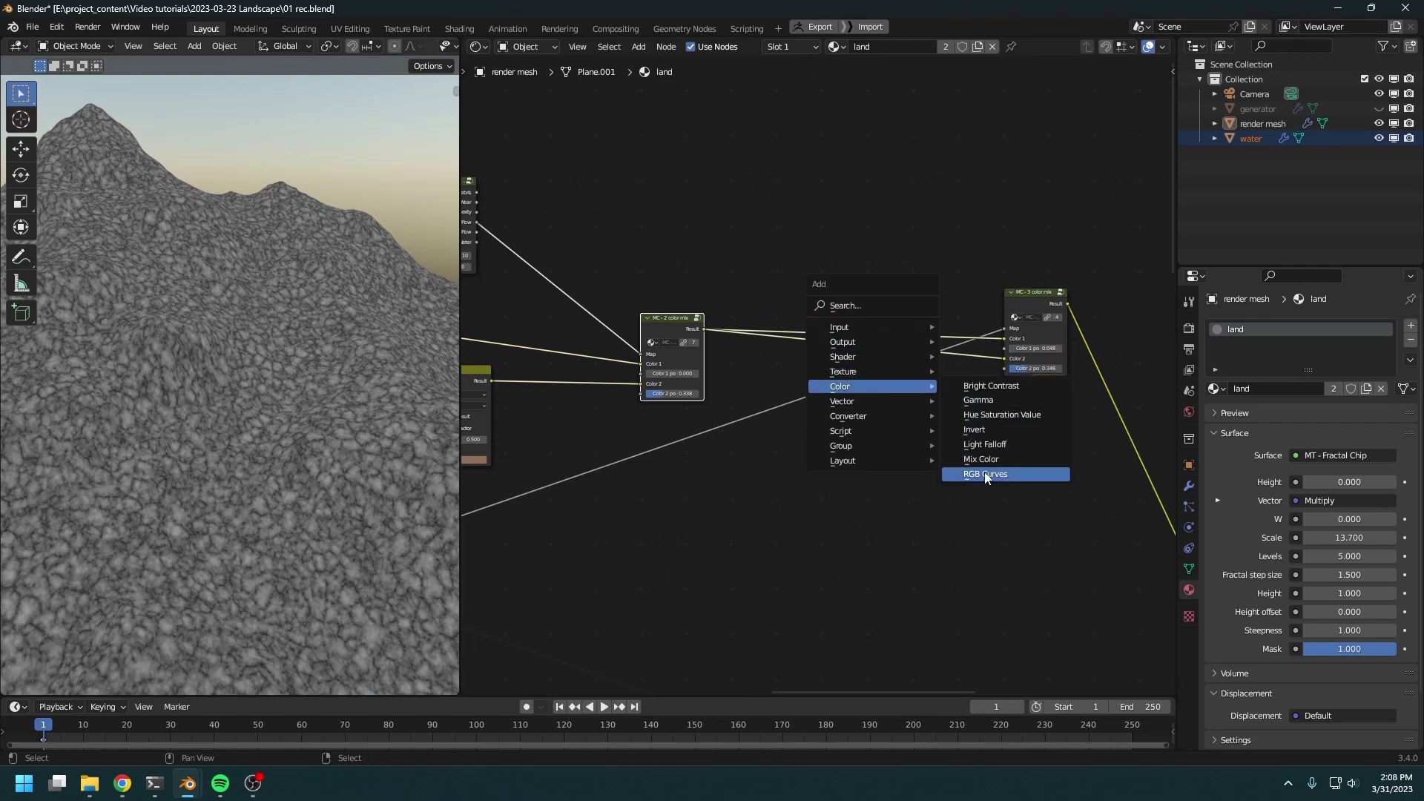
pyautogui.click(985, 472)
pyautogui.click(848, 261)
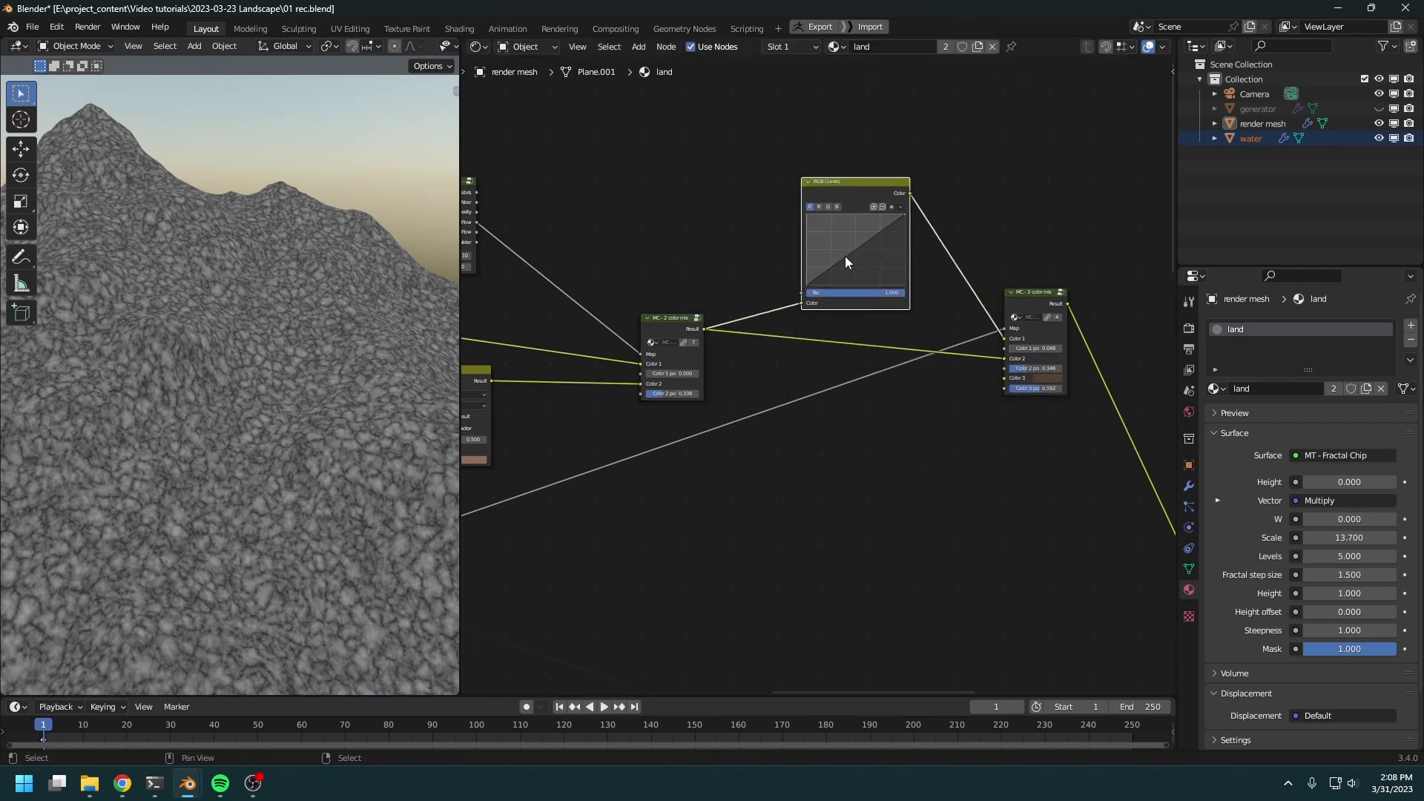
# Adjust the RGB Curves, raising the blue curve's midpoint to about 0.47, 0.60, and preview the 3 color mix
pyautogui.click(857, 249)
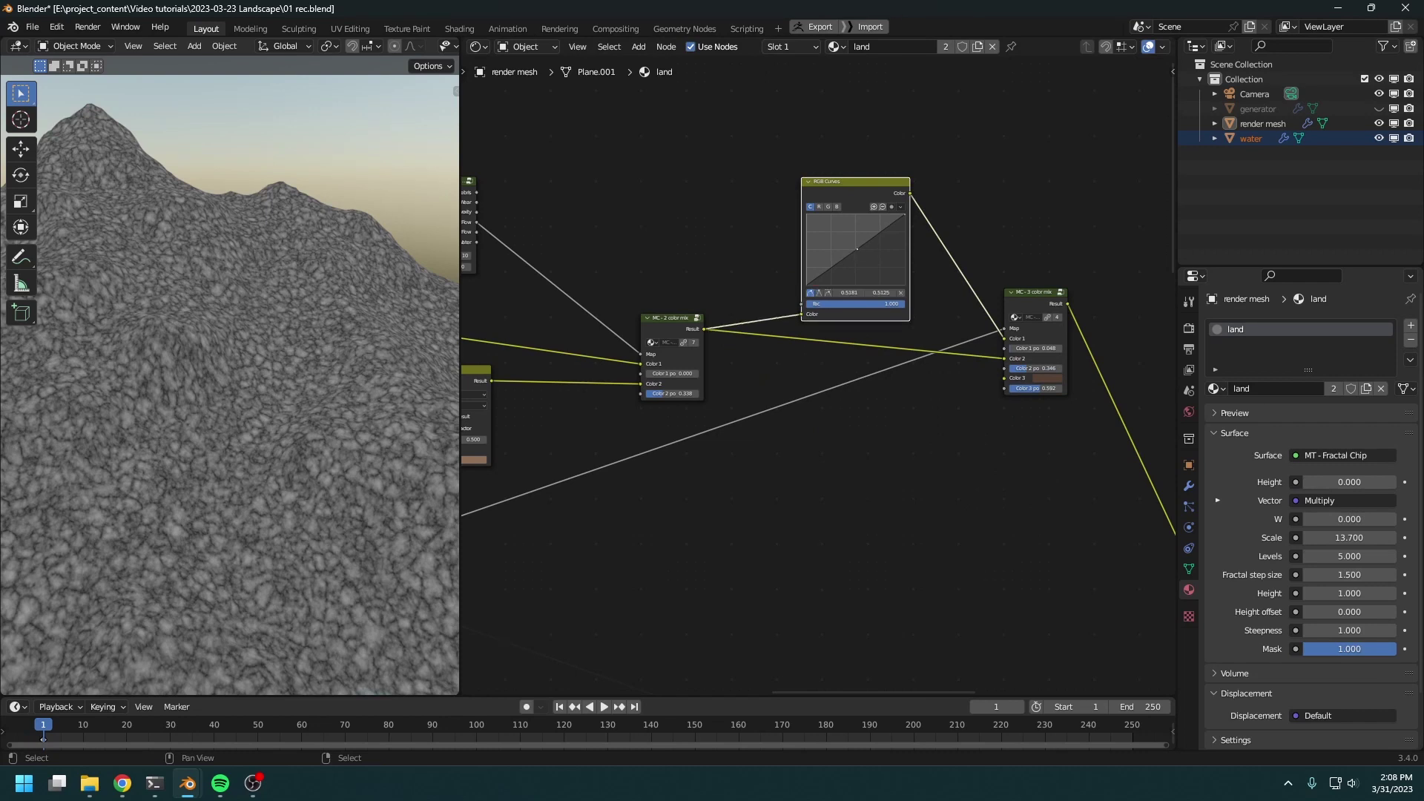
pyautogui.keyDown('ctrl'); pyautogui.keyDown('shift'); pyautogui.click(861, 193); pyautogui.keyUp('shift'); pyautogui.keyUp('ctrl')
pyautogui.moveTo(864, 266); pyautogui.dragTo(852, 243)
pyautogui.click(837, 207)
pyautogui.keyDown('ctrl'); pyautogui.keyDown('shift'); pyautogui.click(1030, 293); pyautogui.keyUp('shift'); pyautogui.keyUp('ctrl')
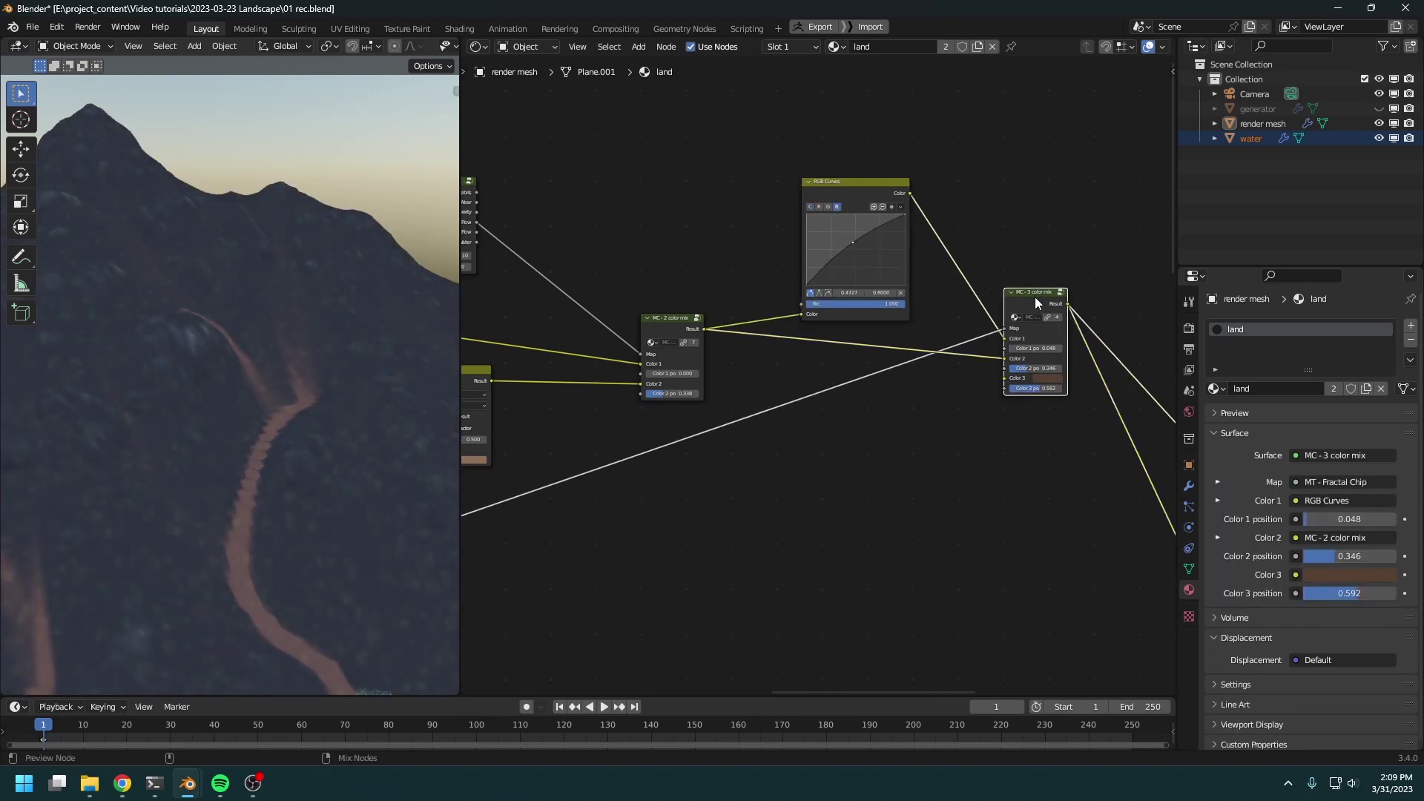
# Duplicate the RGB Curves node with its input link, place it below, and connect it to the 3 color mix's Color 3
pyautogui.moveTo(822, 223); pyautogui.dragTo(869, 182, button='middle')
pyautogui.click(884, 155)
pyautogui.hotkey('ctrl', 'shift', 'd')
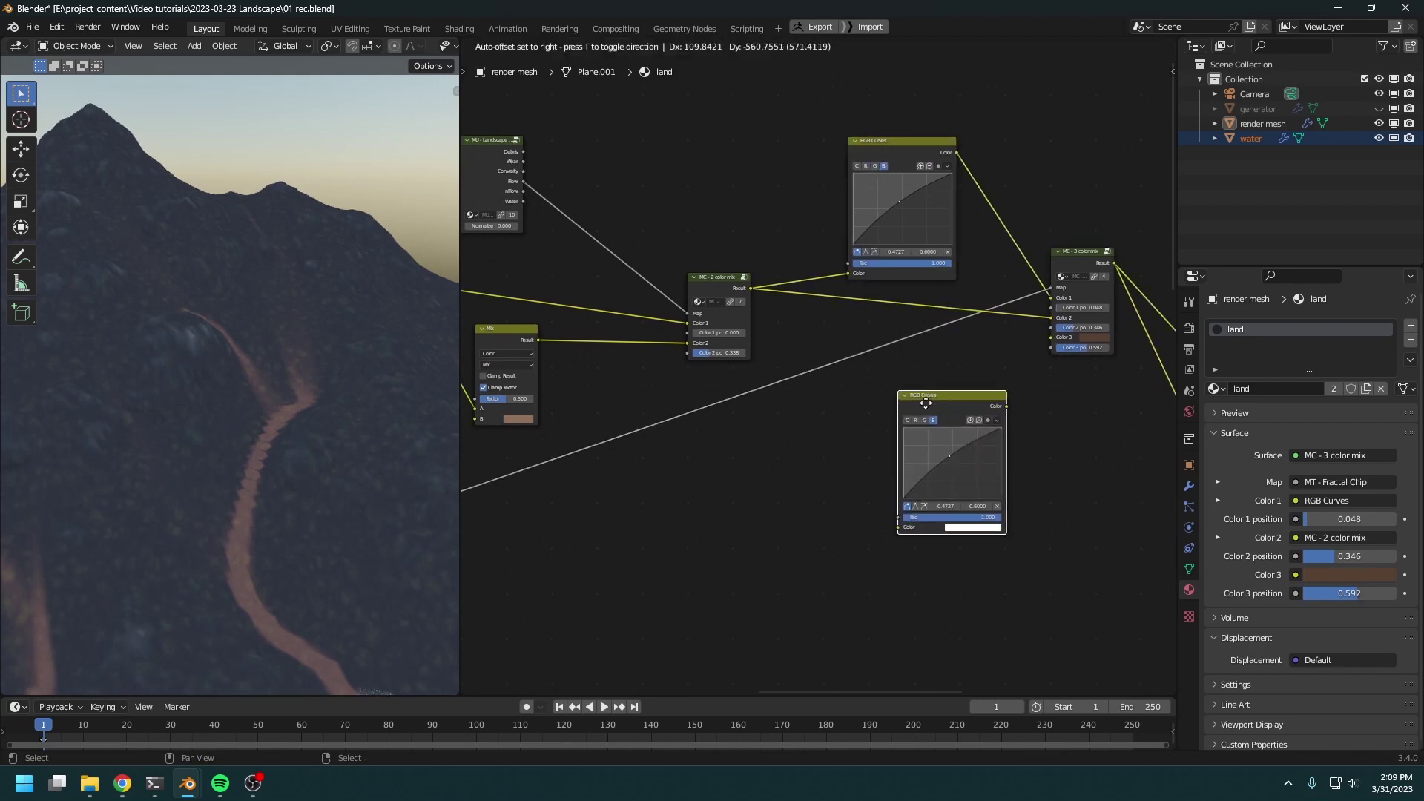
pyautogui.click(916, 405)
pyautogui.moveTo(987, 400); pyautogui.dragTo(1051, 337)
# Bend the duplicated RGB Curves node's combined curve above the diagonal and delete the point from its blue curve
pyautogui.click(887, 414)
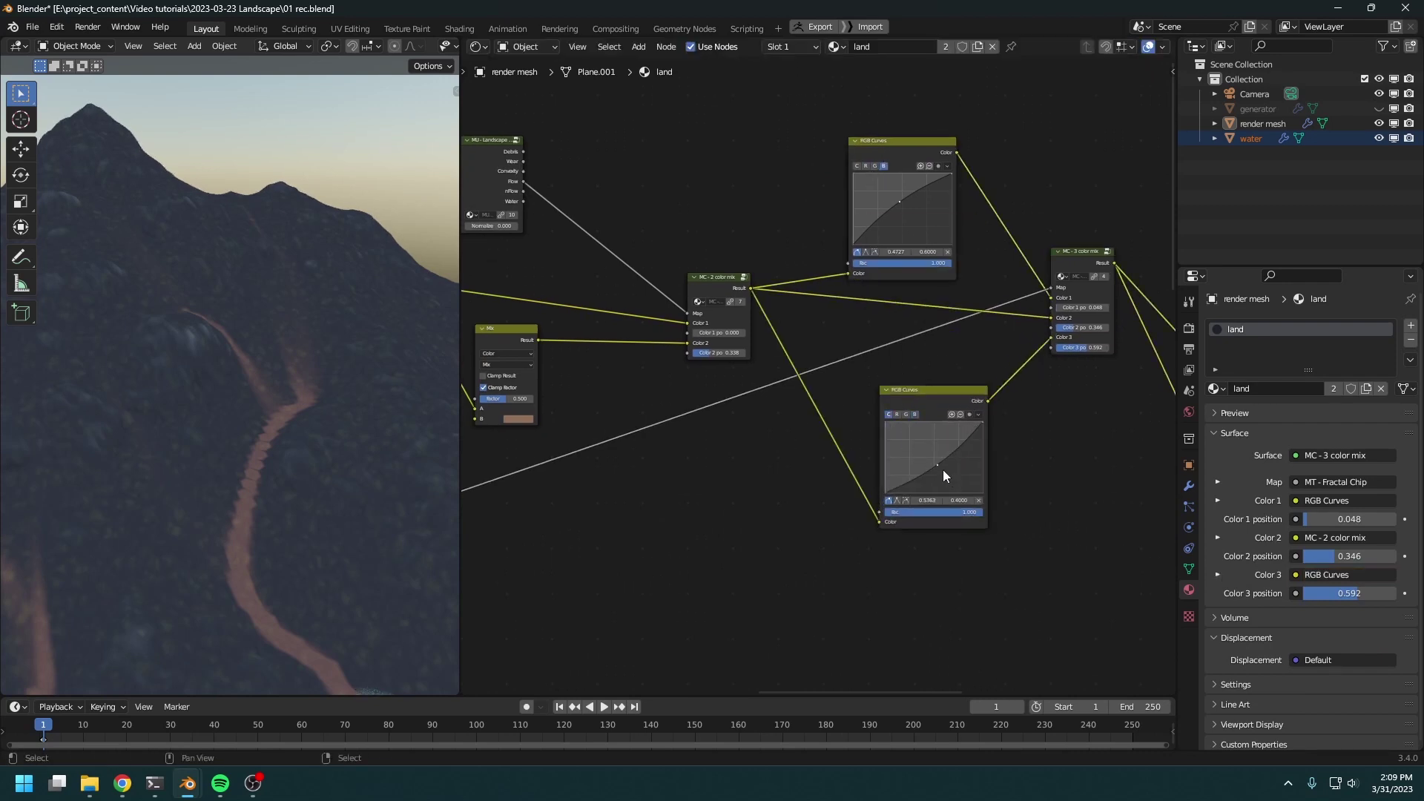
pyautogui.moveTo(943, 476); pyautogui.dragTo(933, 465)
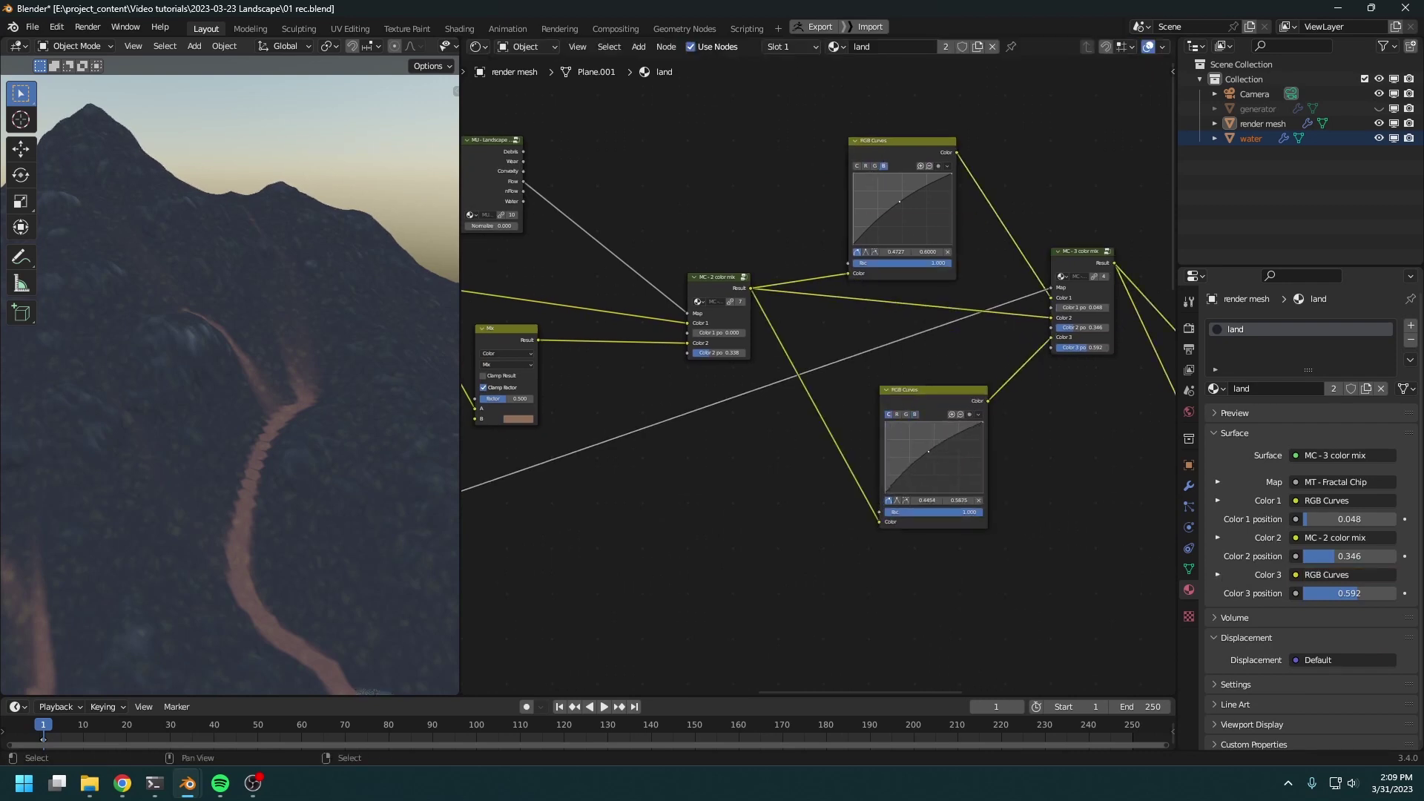
pyautogui.click(979, 502)
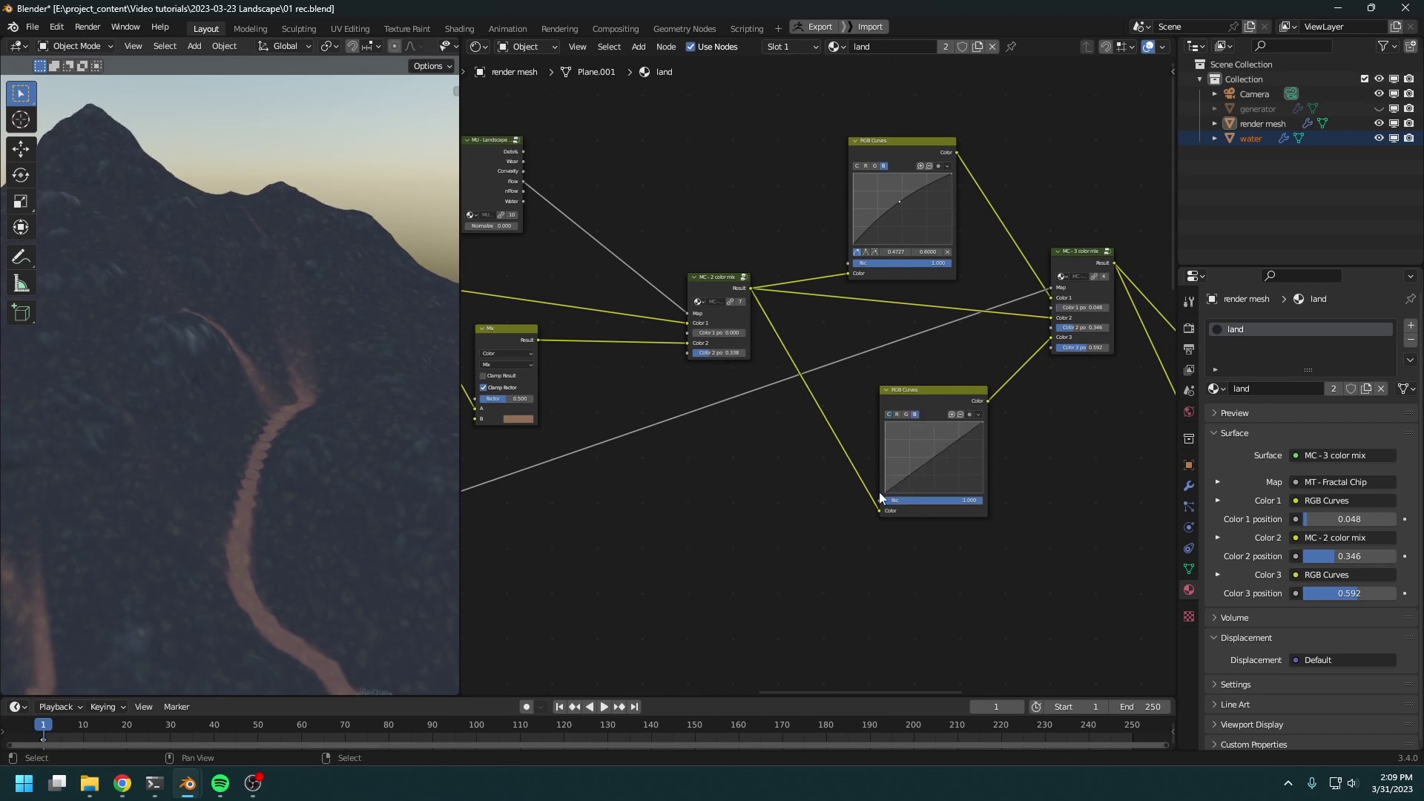
# Add a point at about 0.48, 0.53 on the duplicate's green curve and compare the RGB Curves and 3 color mix outputs
pyautogui.moveTo(937, 455); pyautogui.dragTo(933, 453)
pyautogui.click(905, 413)
pyautogui.click(934, 460)
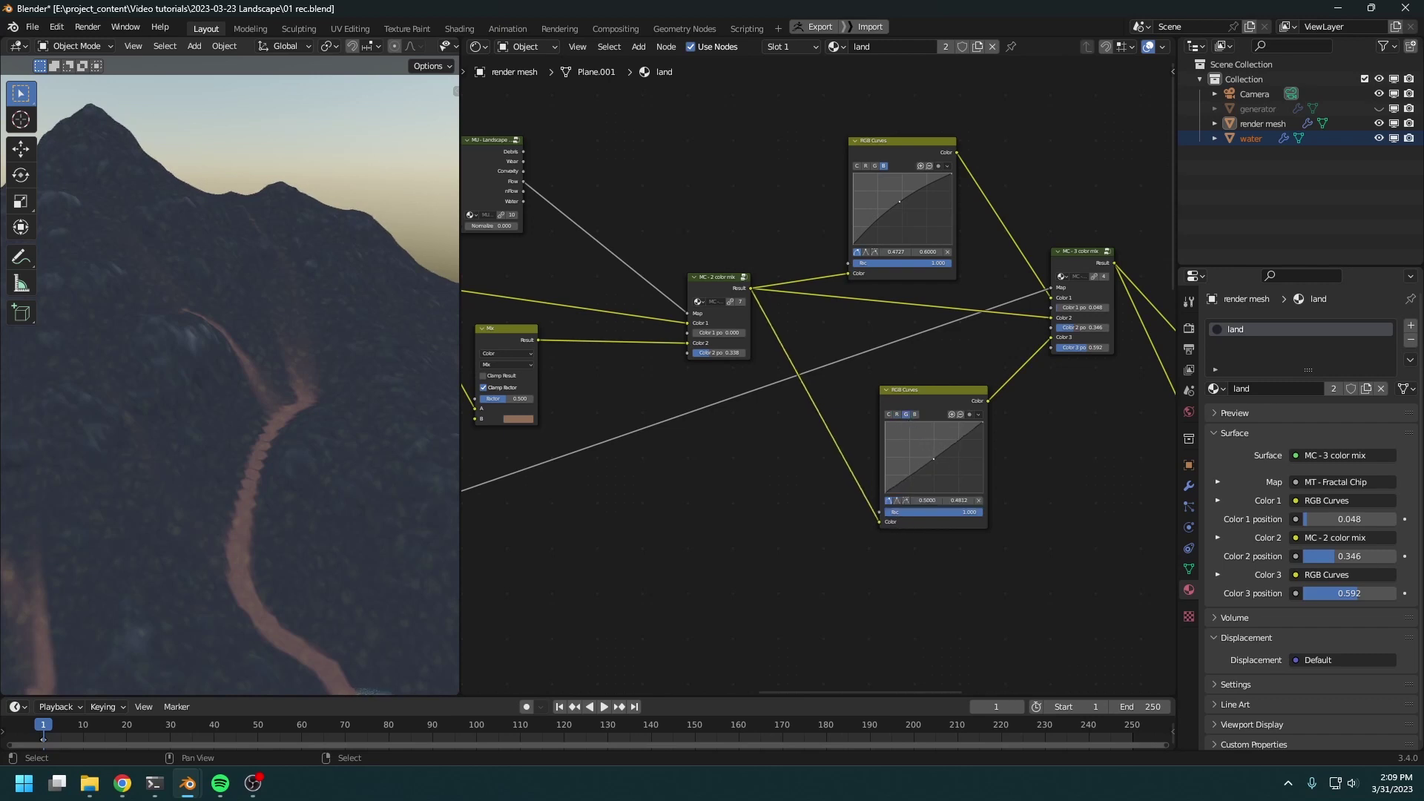
pyautogui.keyDown('ctrl'); pyautogui.keyDown('shift'); pyautogui.click(929, 402); pyautogui.keyUp('shift'); pyautogui.keyUp('ctrl')
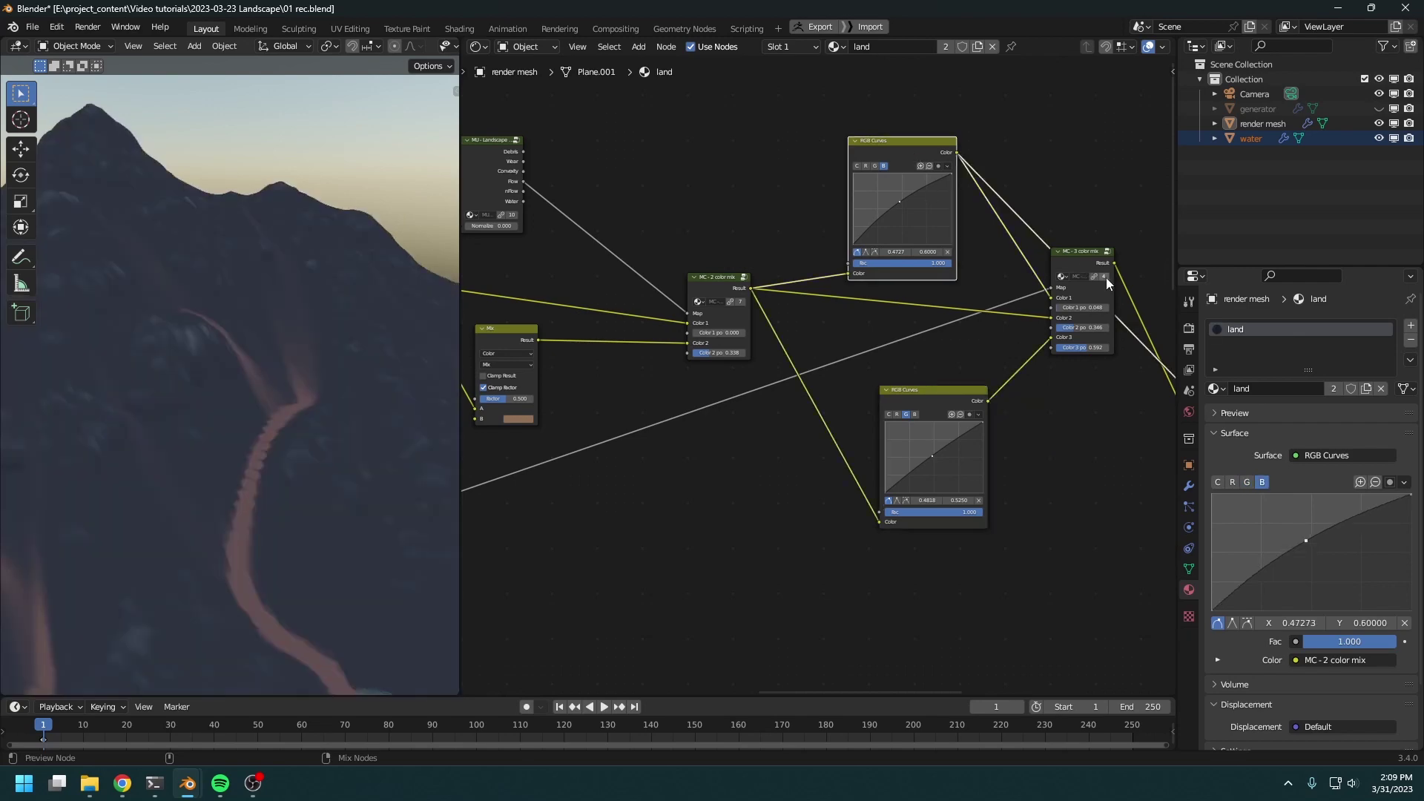
pyautogui.keyDown('ctrl'); pyautogui.keyDown('shift'); pyautogui.click(1099, 263); pyautogui.keyUp('shift'); pyautogui.keyUp('ctrl')
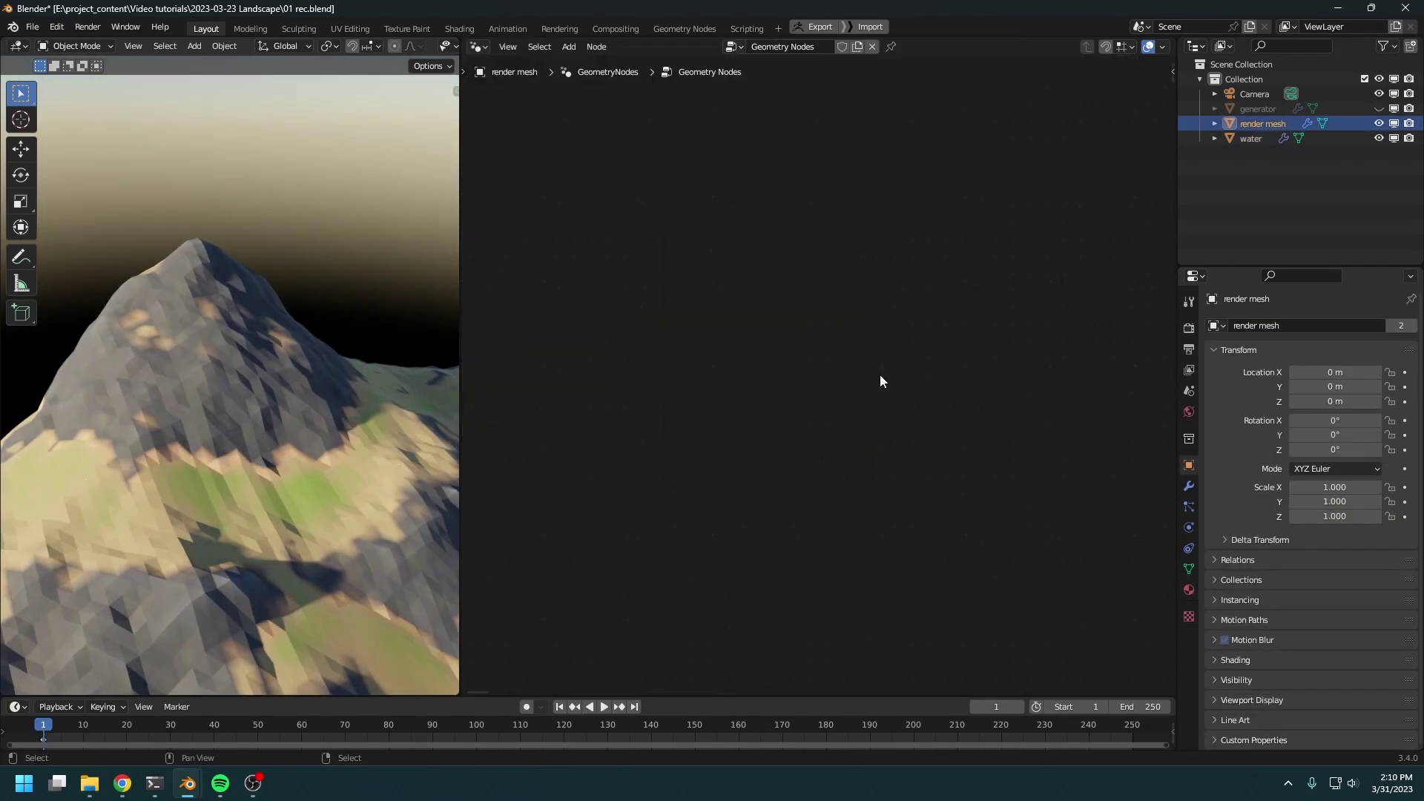
# Enable Shade Smooth on the render mesh's landscape geometry node and check the mountain's shading
pyautogui.press('Home')
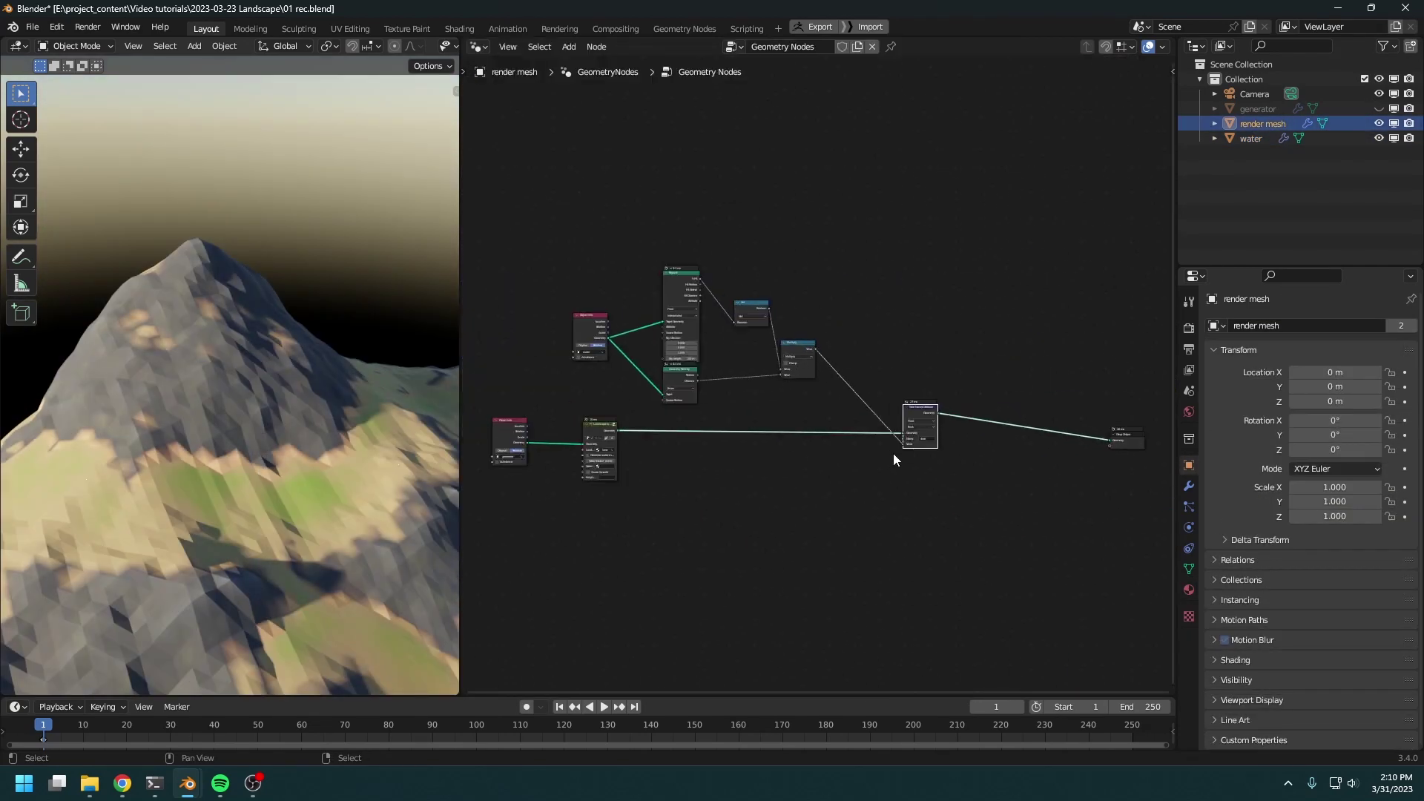
pyautogui.scroll(6, 894, 453)
pyautogui.moveTo(1054, 481); pyautogui.dragTo(1126, 434, button='middle')
pyautogui.scroll(2, 757, 518)
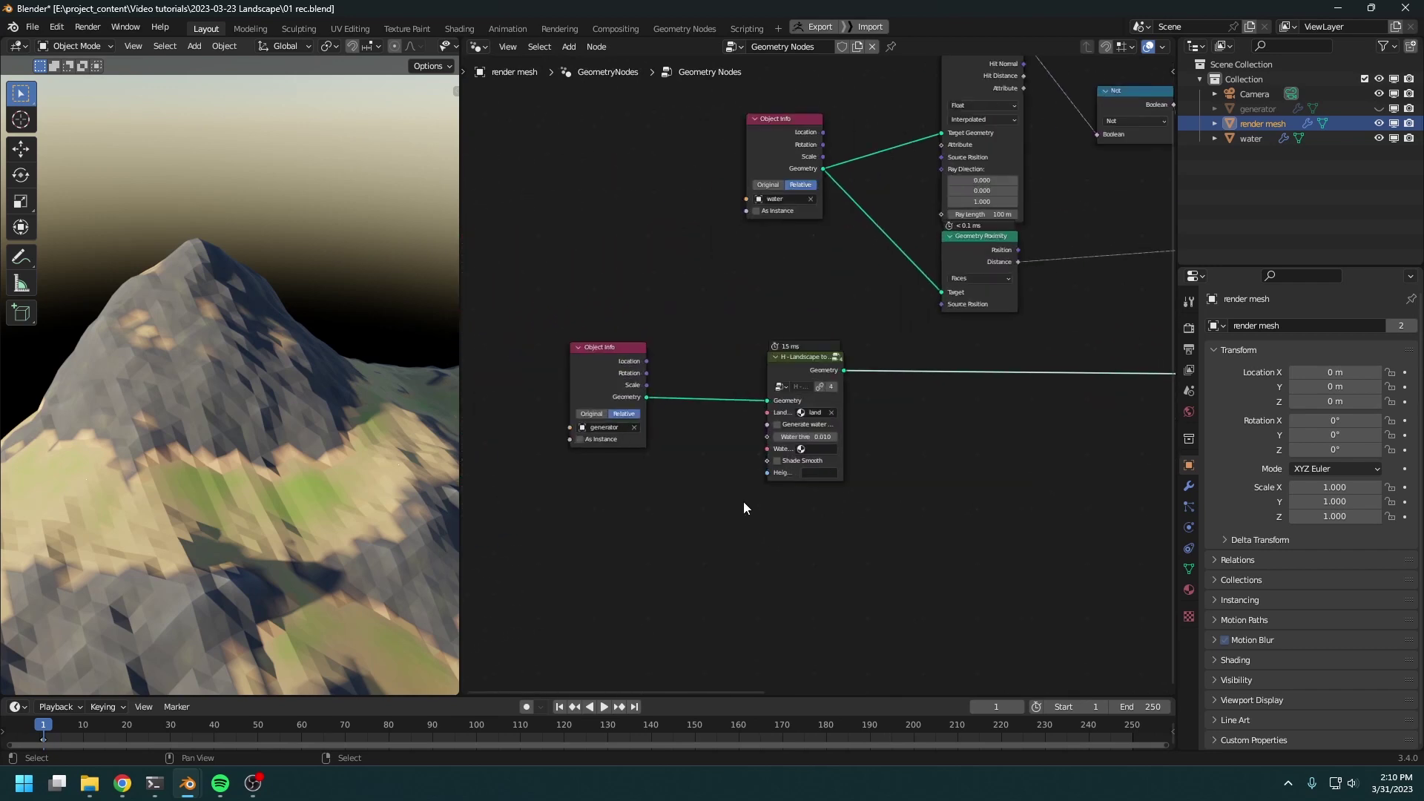
pyautogui.click(783, 462)
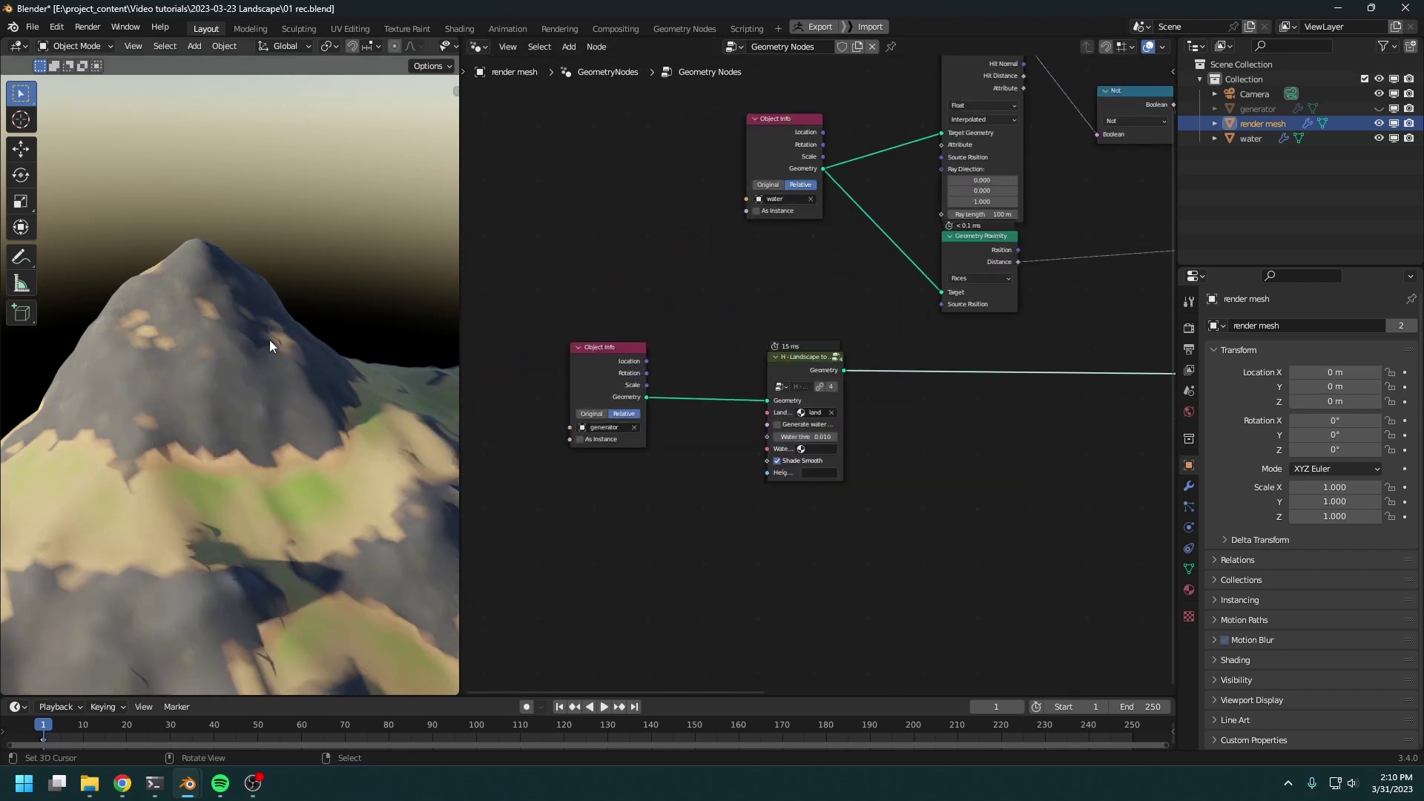
pyautogui.keyDown('ctrl'); pyautogui.moveTo(269, 339); pyautogui.dragTo(319, 380, button='middle'); pyautogui.keyUp('ctrl')
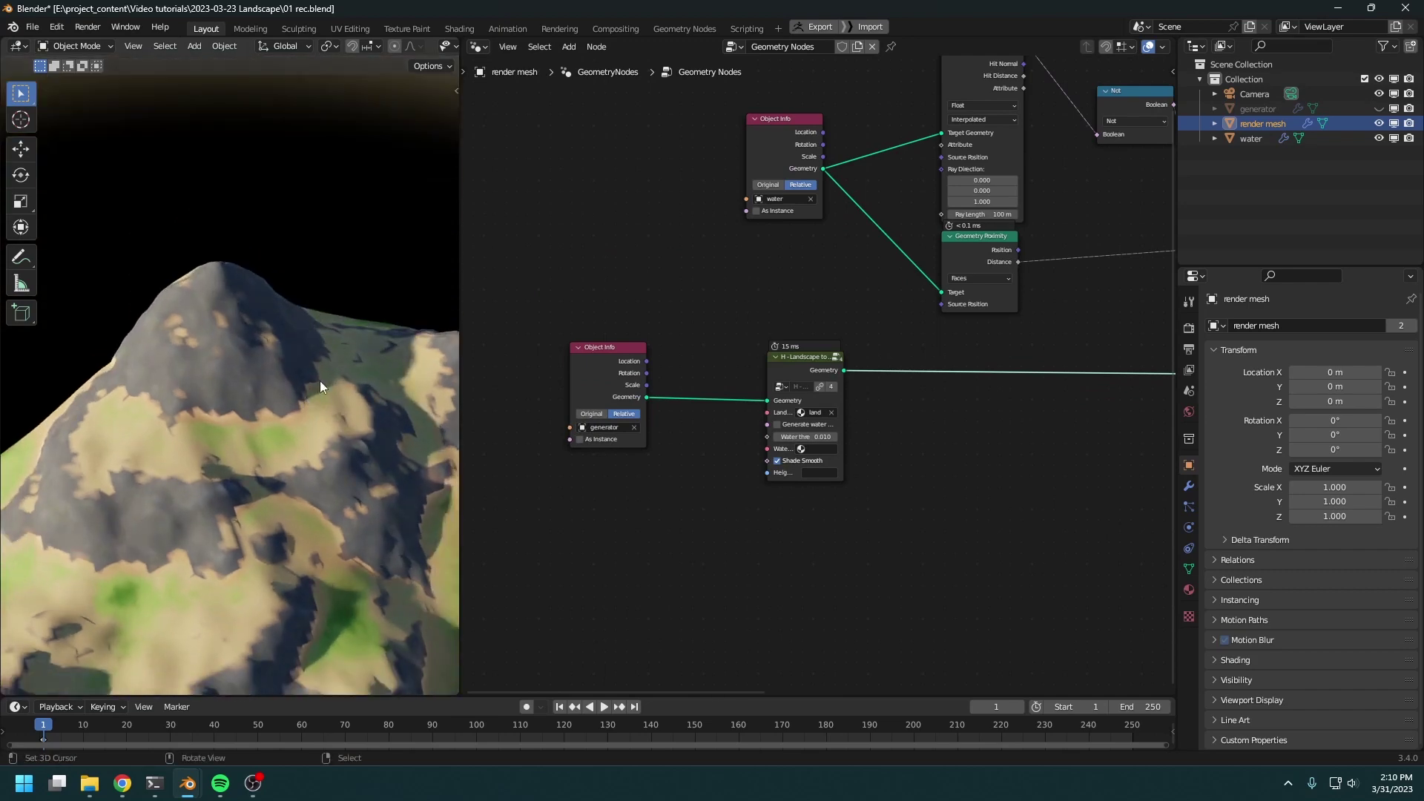
# Reselect the render mesh and open its land material in the Shader Editor
pyautogui.click(1252, 138)
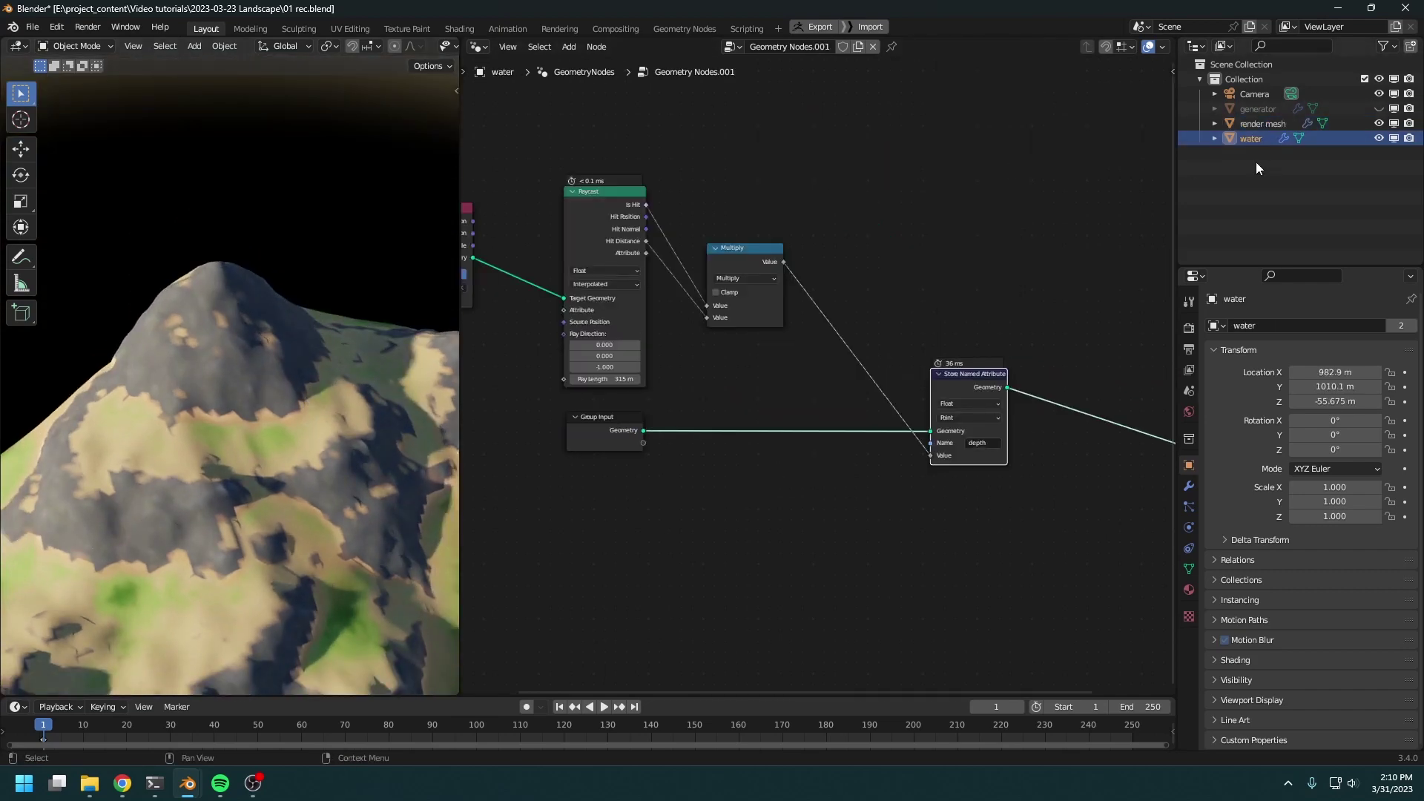
pyautogui.click(1263, 123)
pyautogui.click(479, 51)
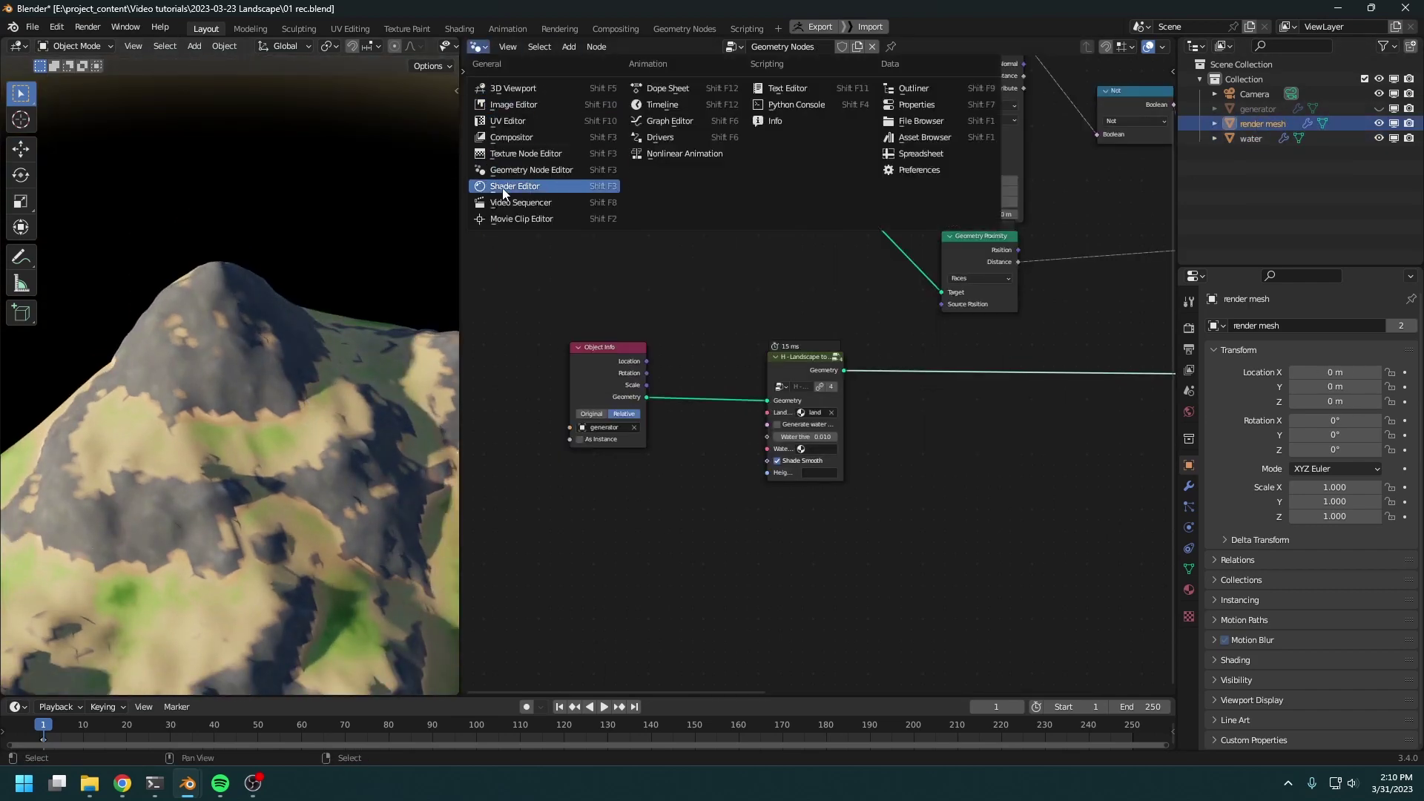
pyautogui.click(505, 192)
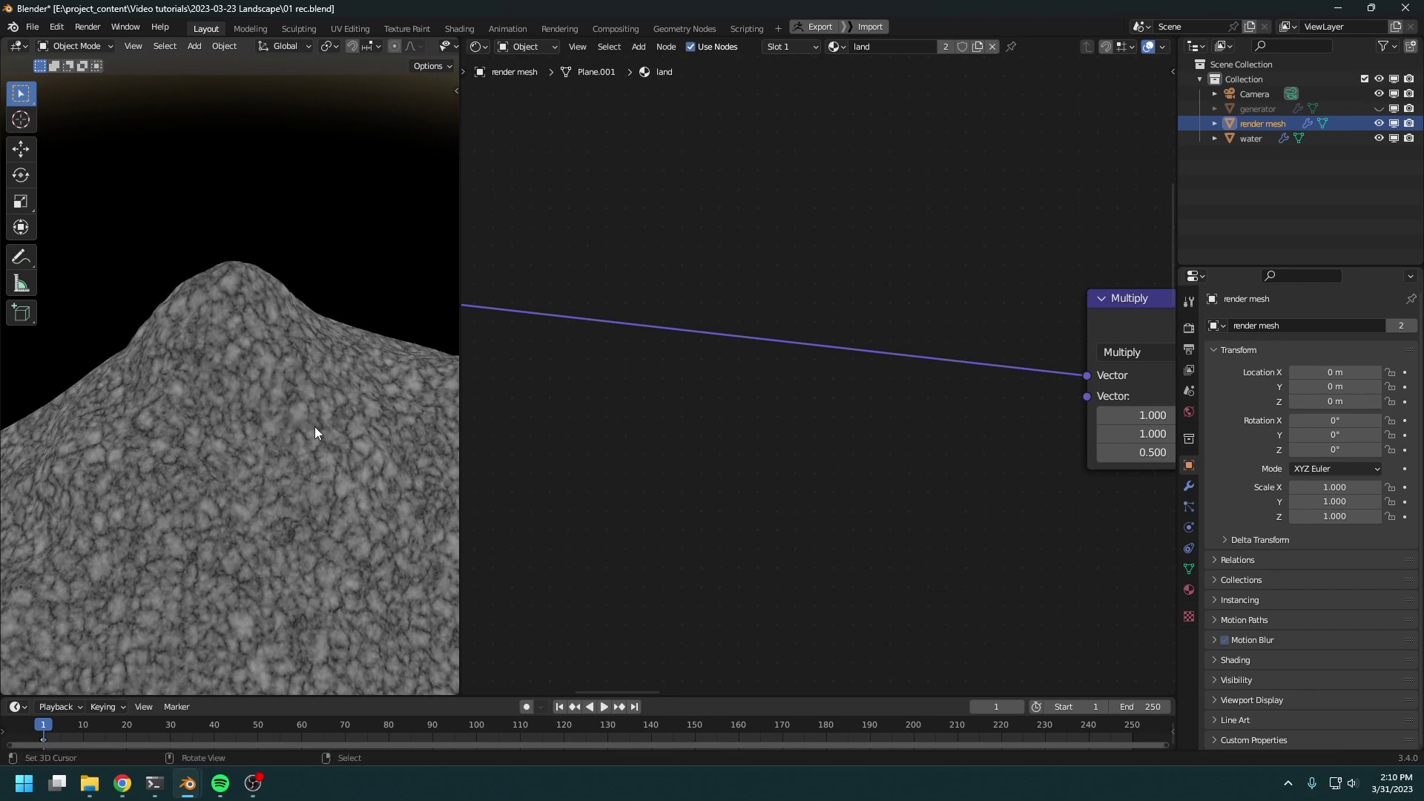
# Insert a Space warp node between the Geometry Position and the Multiply node that stretches the chip texture
pyautogui.scroll(6, 314, 426)
pyautogui.scroll(2, 208, 415)
pyautogui.scroll(4, 270, 452)
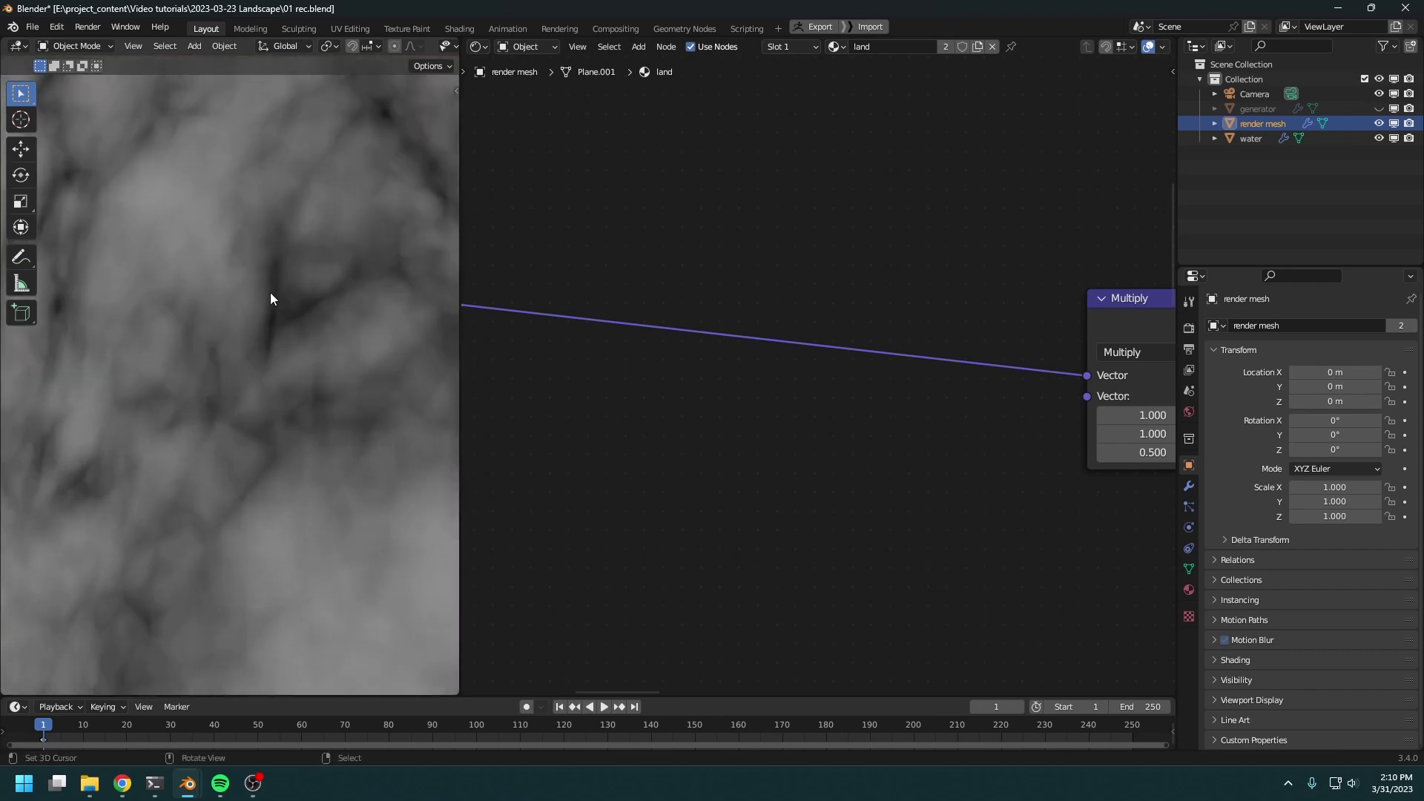
pyautogui.moveTo(605, 383); pyautogui.dragTo(632, 406, button='middle')
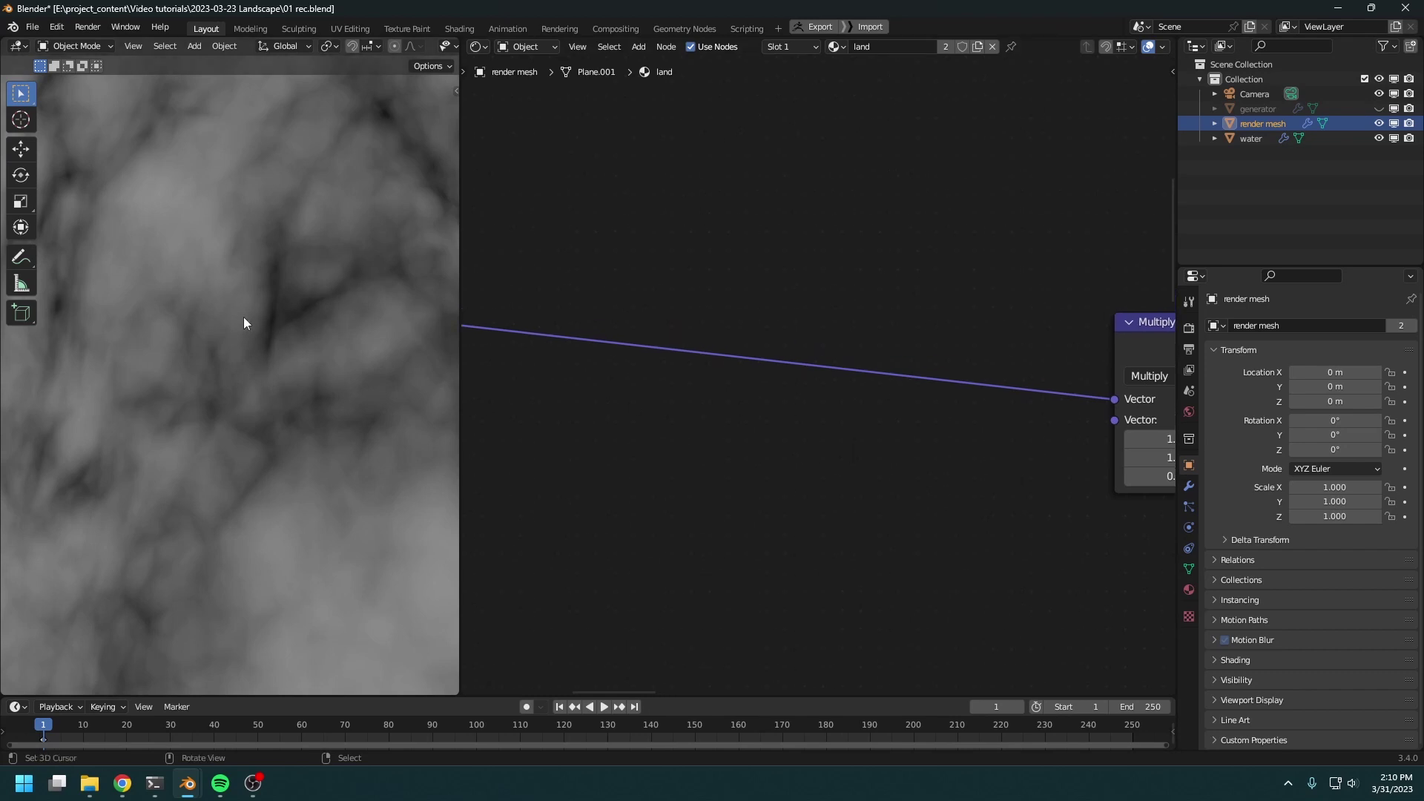
pyautogui.moveTo(758, 411); pyautogui.dragTo(877, 430, button='middle')
pyautogui.scroll(-3, 853, 388)
pyautogui.hotkey('shift', 'a')
pyautogui.click(821, 292)
pyautogui.write('w')
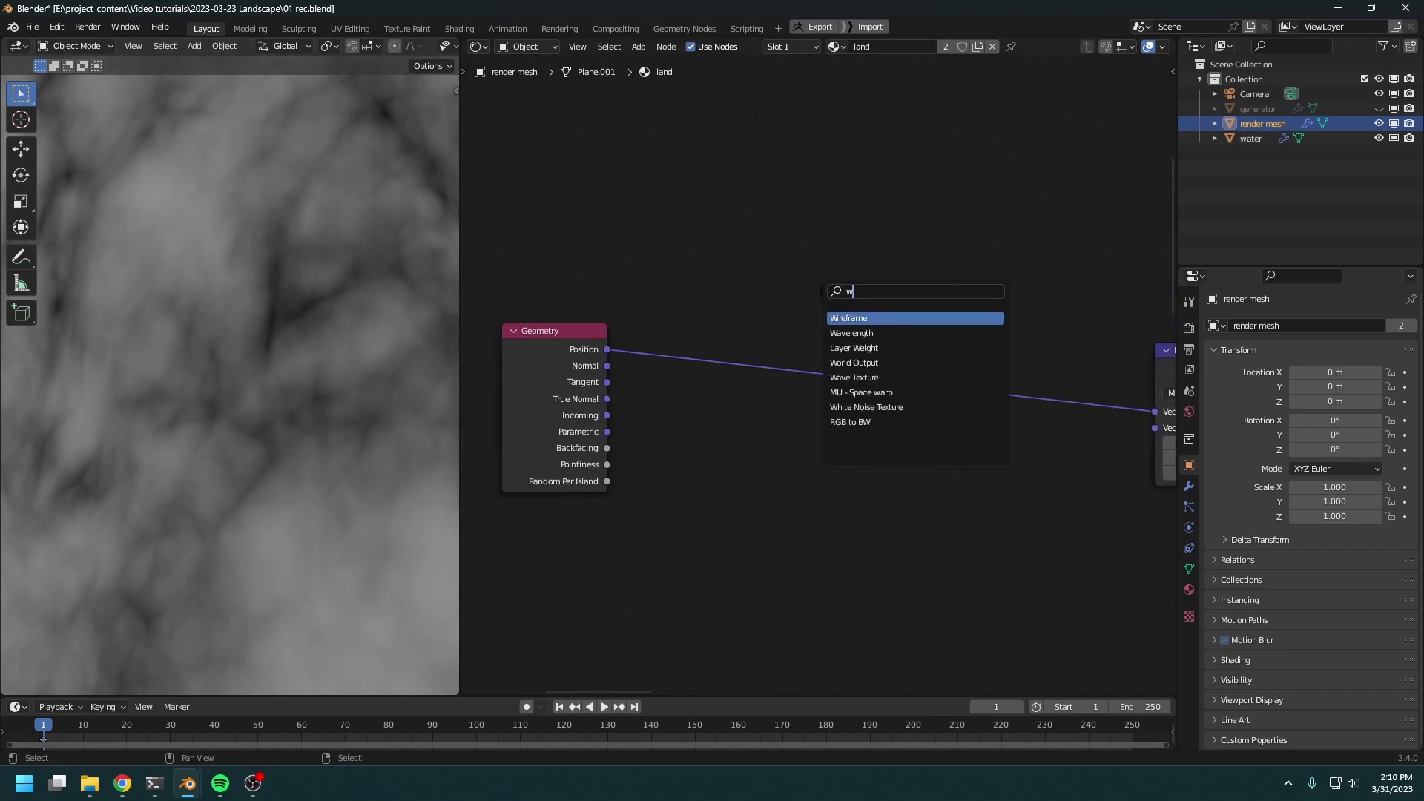
pyautogui.write('ar')
pyautogui.click(892, 318)
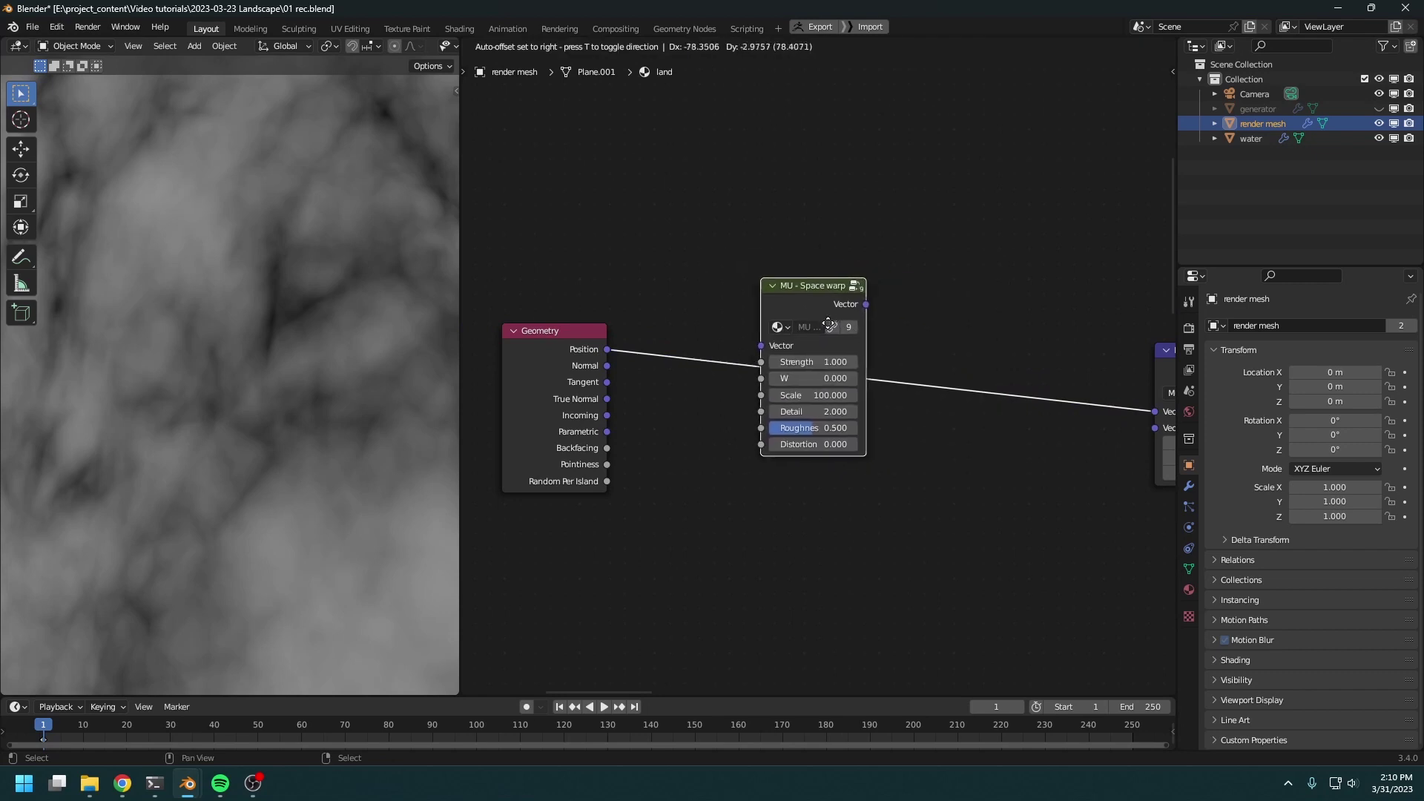
pyautogui.click(814, 305)
# Try a Space warp scale of 1 and strength of 10.800 and inspect the distorted chip texture
pyautogui.scroll(-7, 287, 330)
pyautogui.scroll(-2, 292, 337)
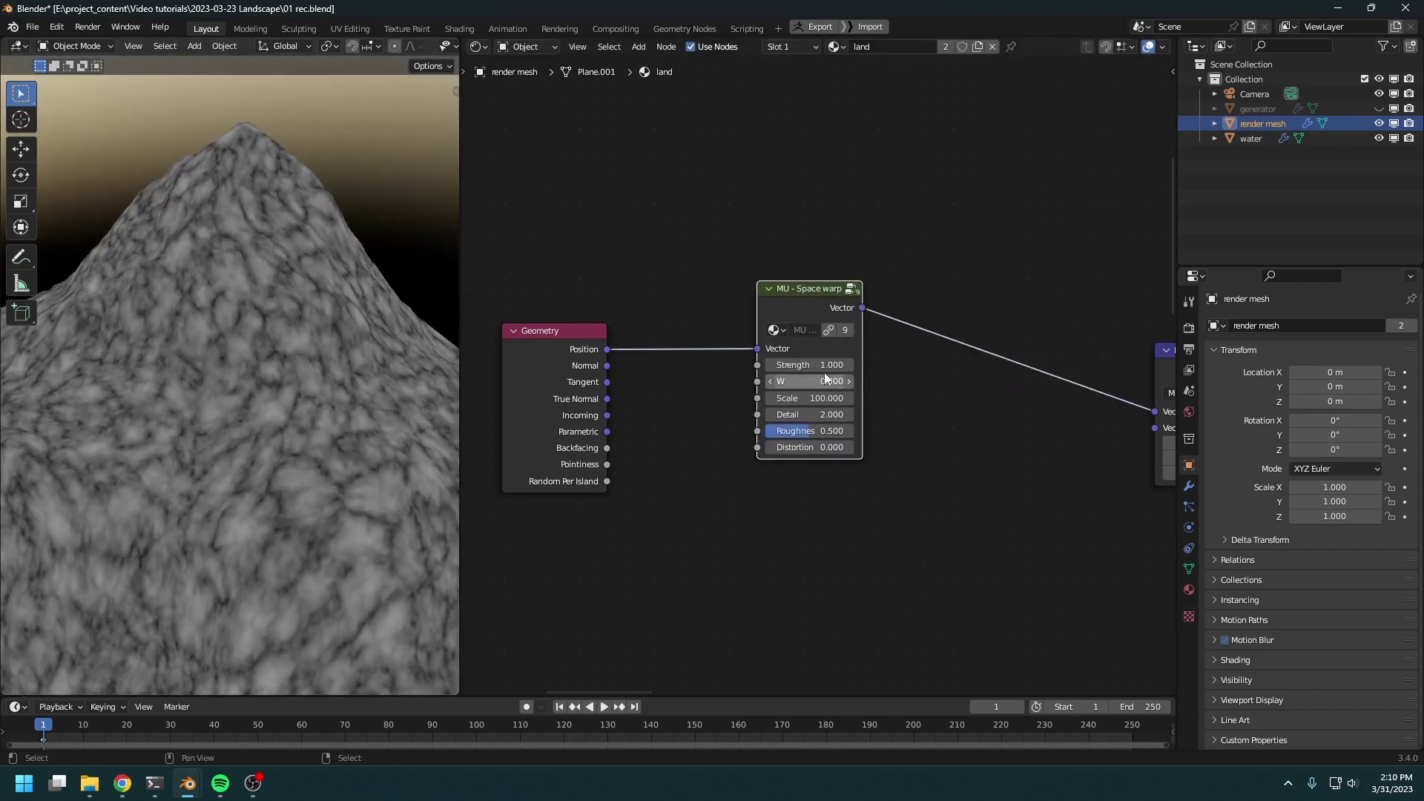
pyautogui.click(807, 396)
pyautogui.write('1')
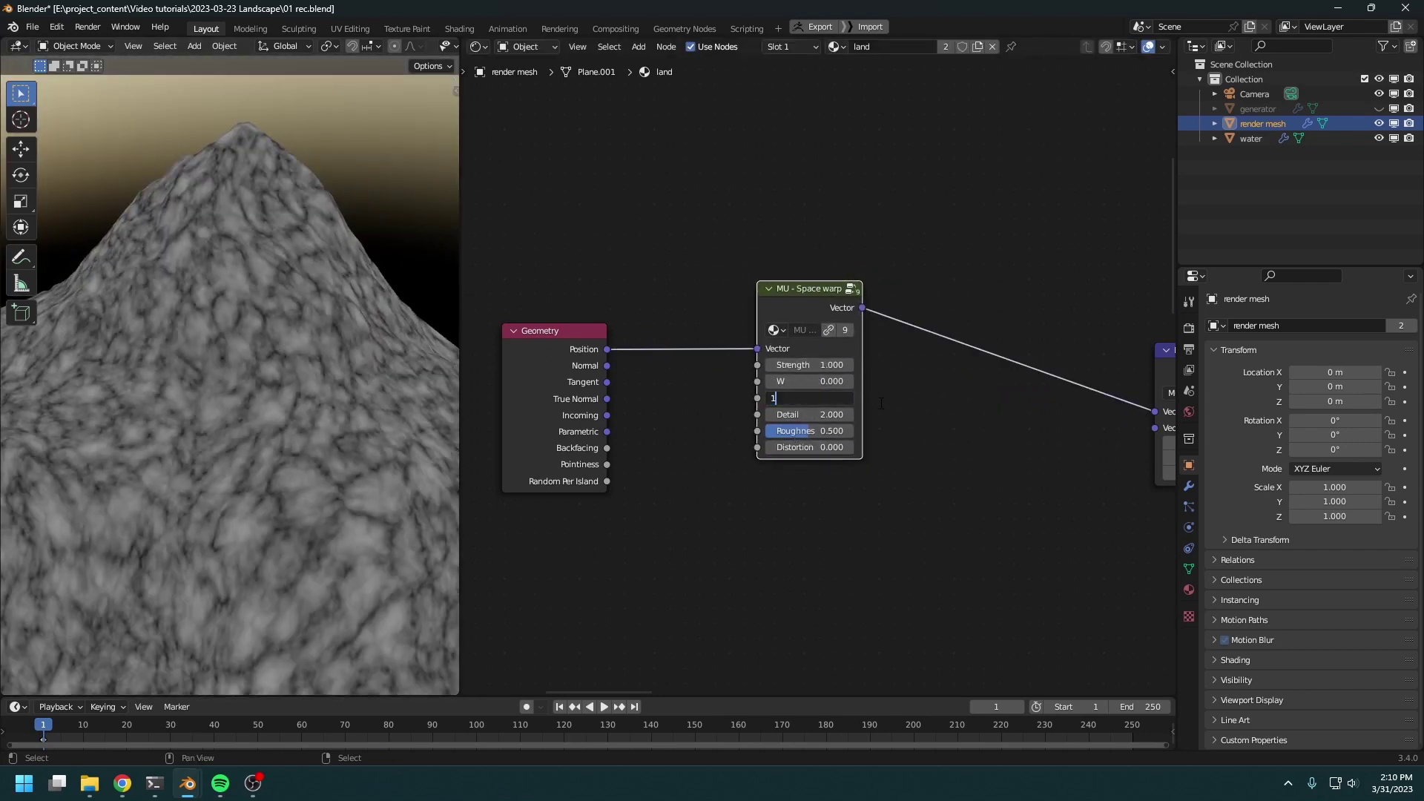
pyautogui.press('Return')
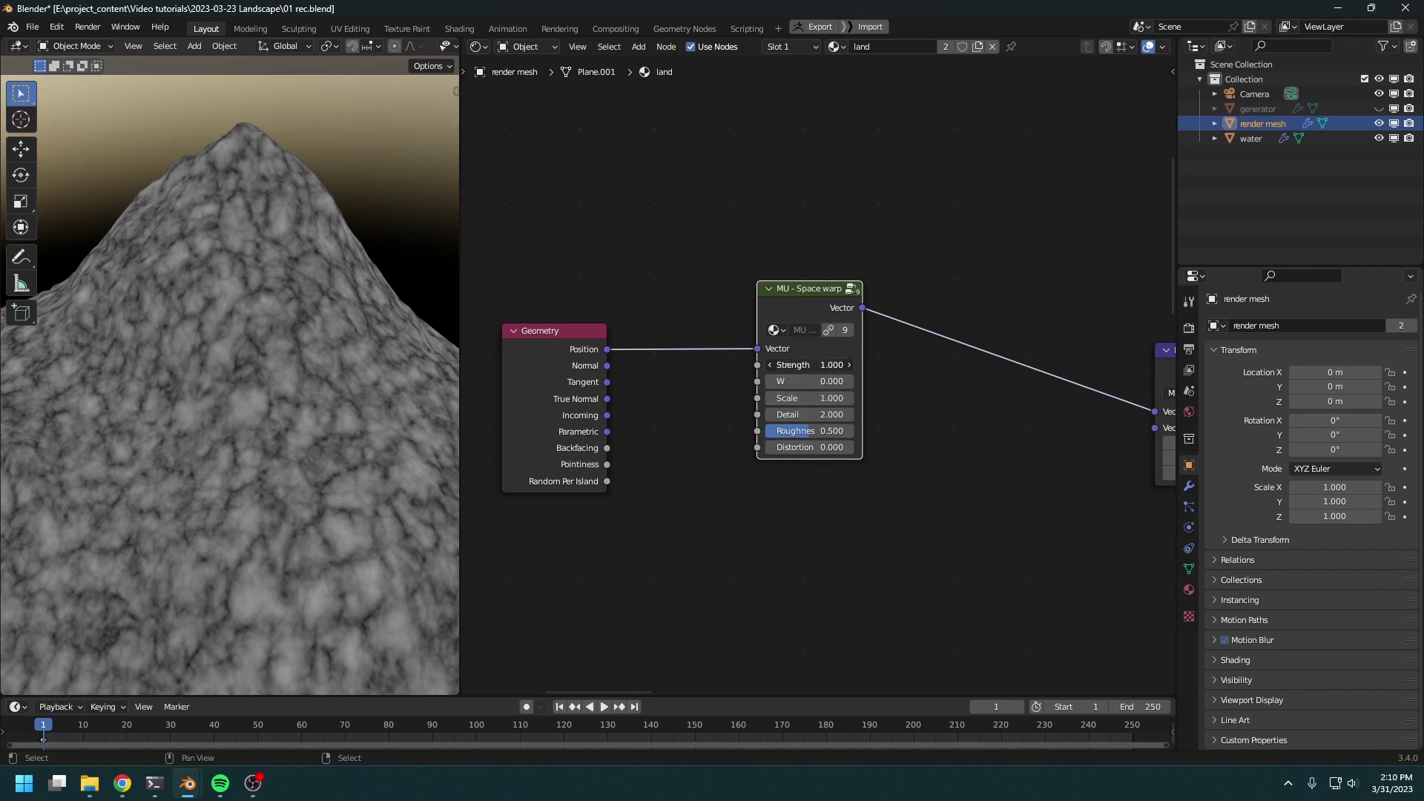
pyautogui.scroll(4, 201, 397)
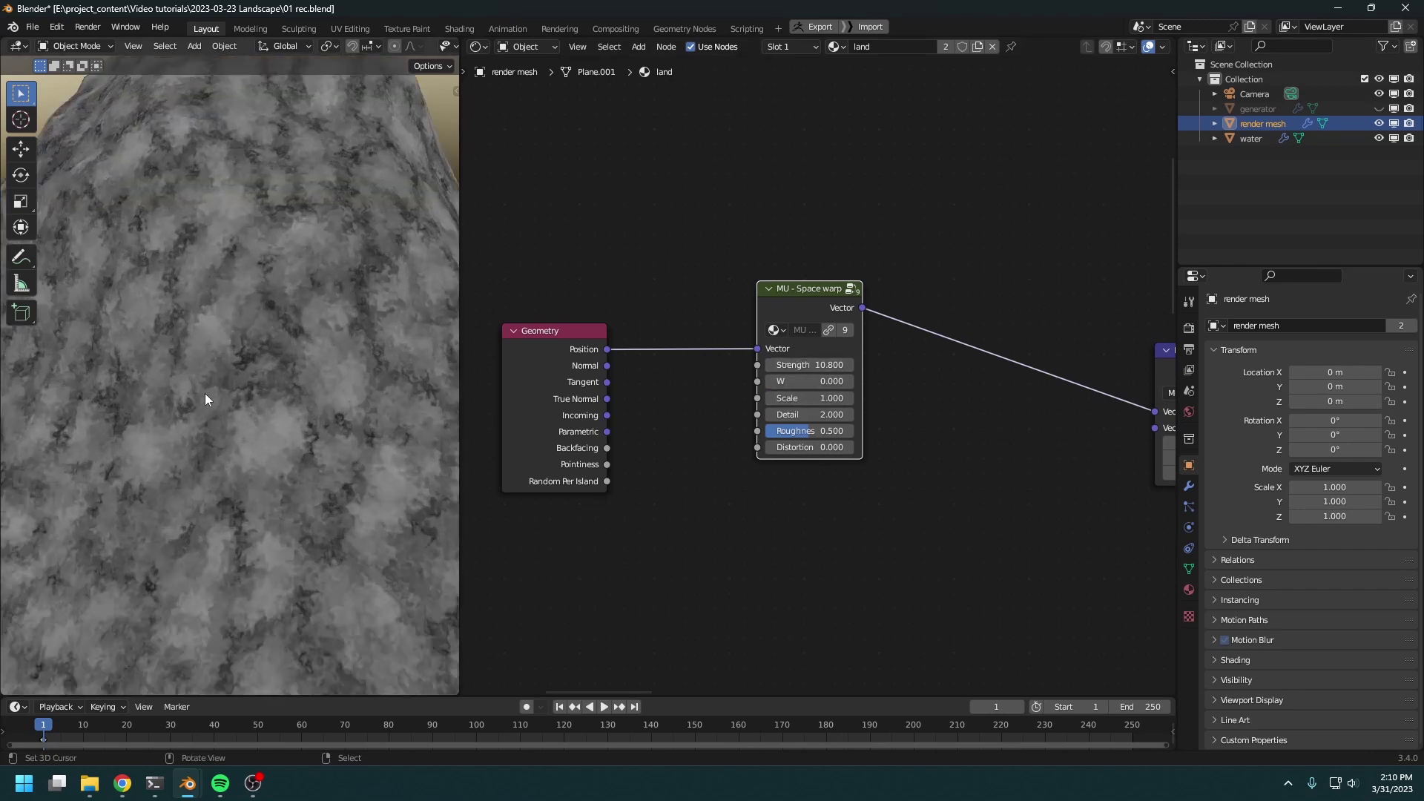
# Set the Space warp's scale to 2 and its strength to 1.500
pyautogui.click(809, 398)
pyautogui.write('2')
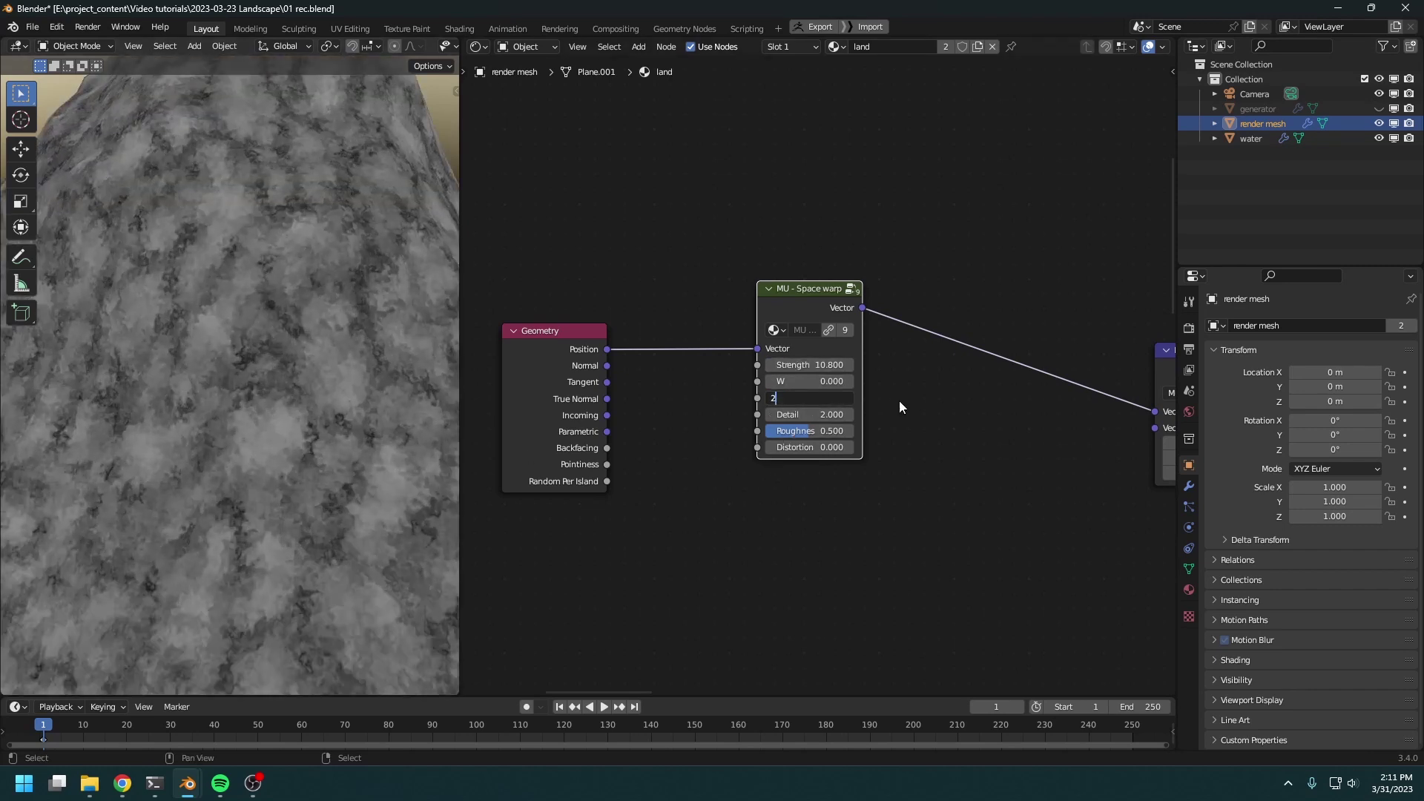
pyautogui.press('Return')
pyautogui.click(808, 364)
pyautogui.write('1')
pyautogui.press('Return')
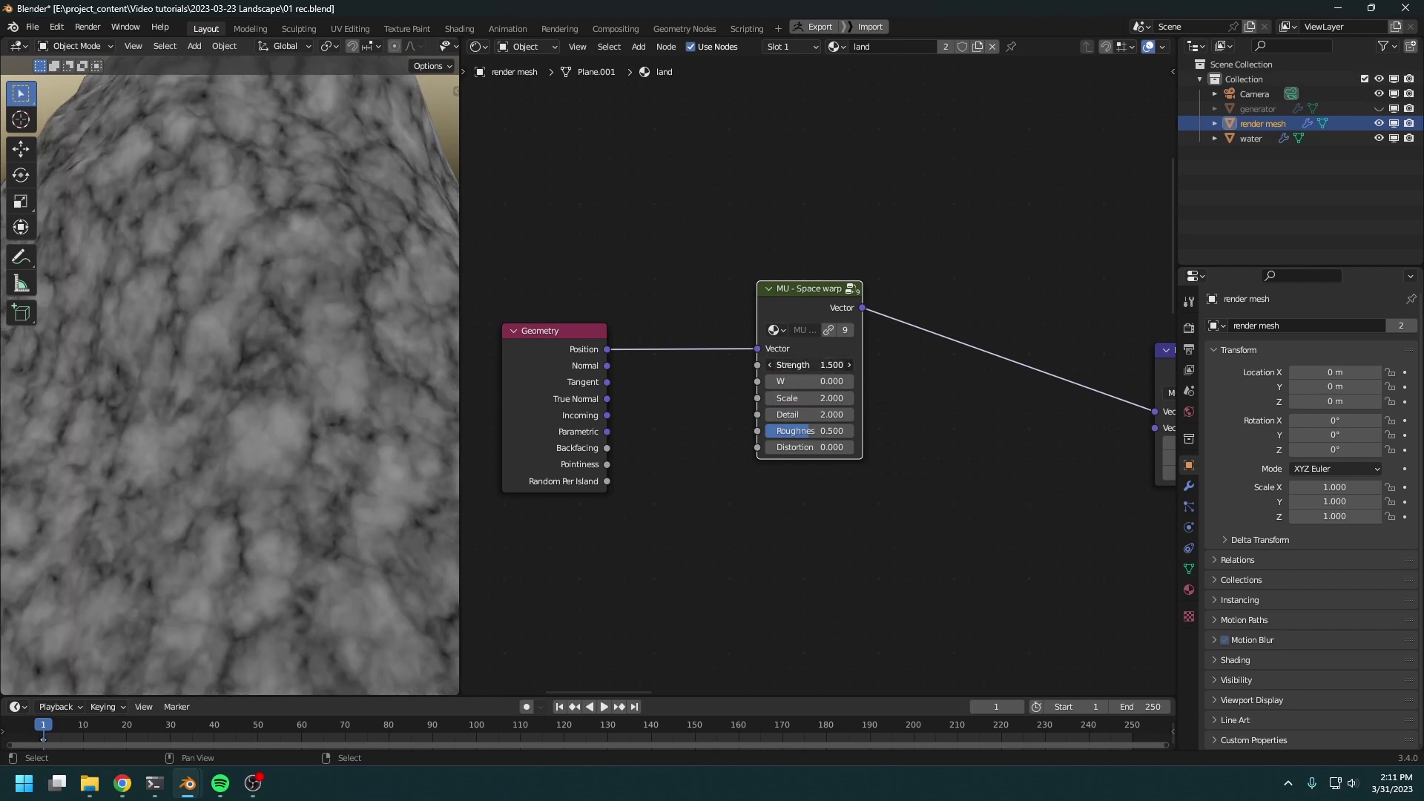
# Set the Space warp's scale to 2.800 and detail to 3.500, and inspect the texture close up and from afar
pyautogui.moveTo(819, 398); pyautogui.dragTo(875, 415)
pyautogui.scroll(5, 261, 389)
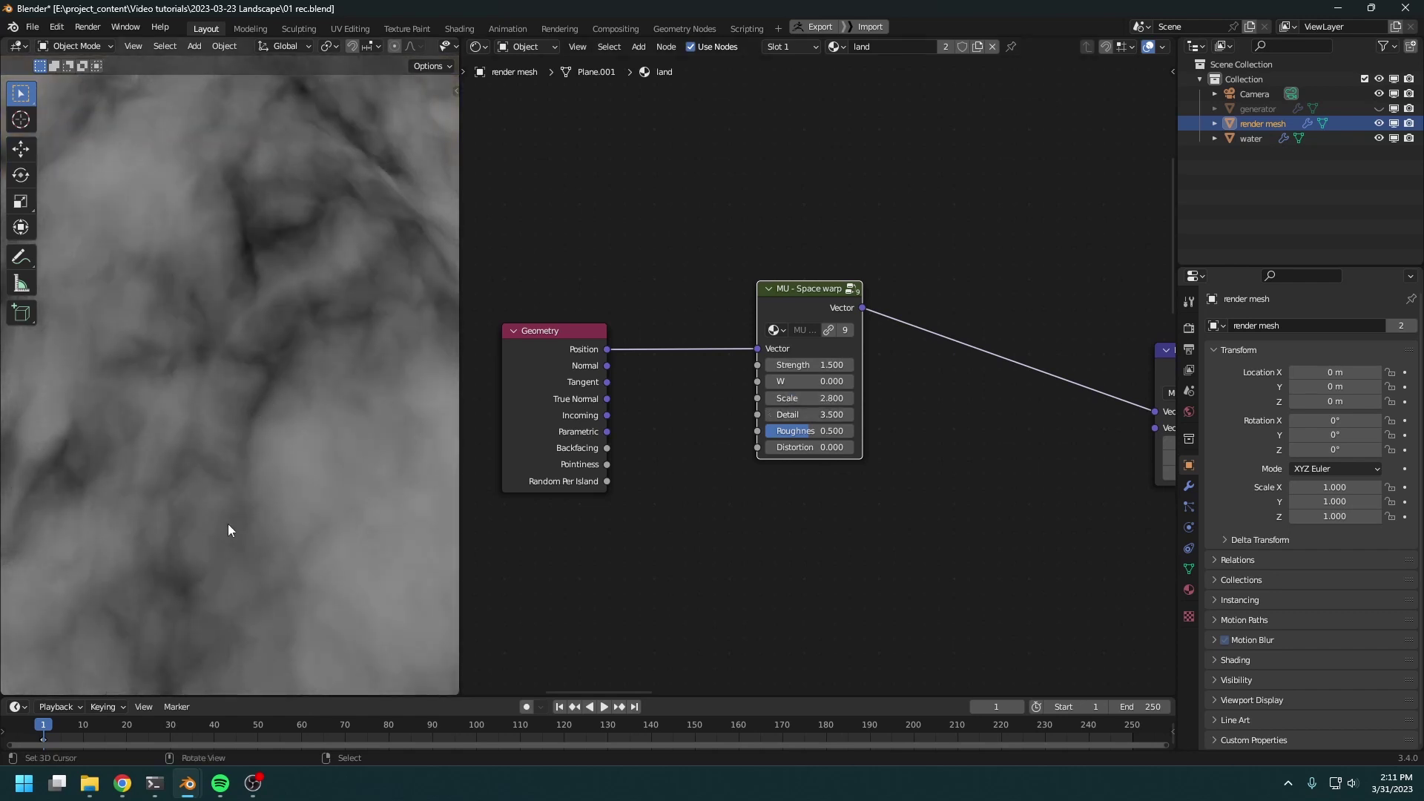
pyautogui.scroll(-8, 279, 433)
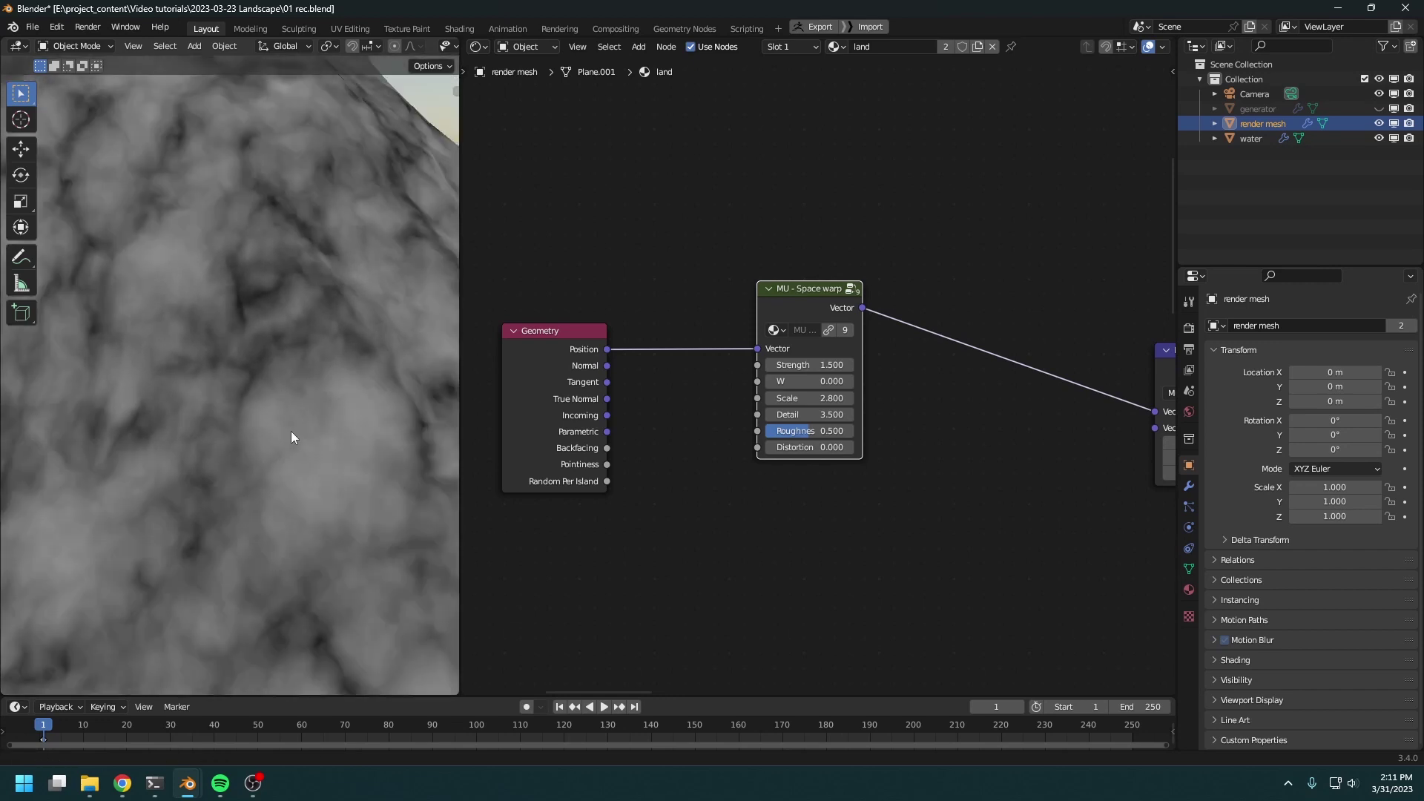
pyautogui.scroll(-8, 722, 415)
# Add a Bump node and connect the Fractal Chip's Texture output to its Height input
pyautogui.moveTo(879, 420); pyautogui.dragTo(396, 387, button='middle')
pyautogui.scroll(-2, 994, 475)
pyautogui.scroll(4, 964, 486)
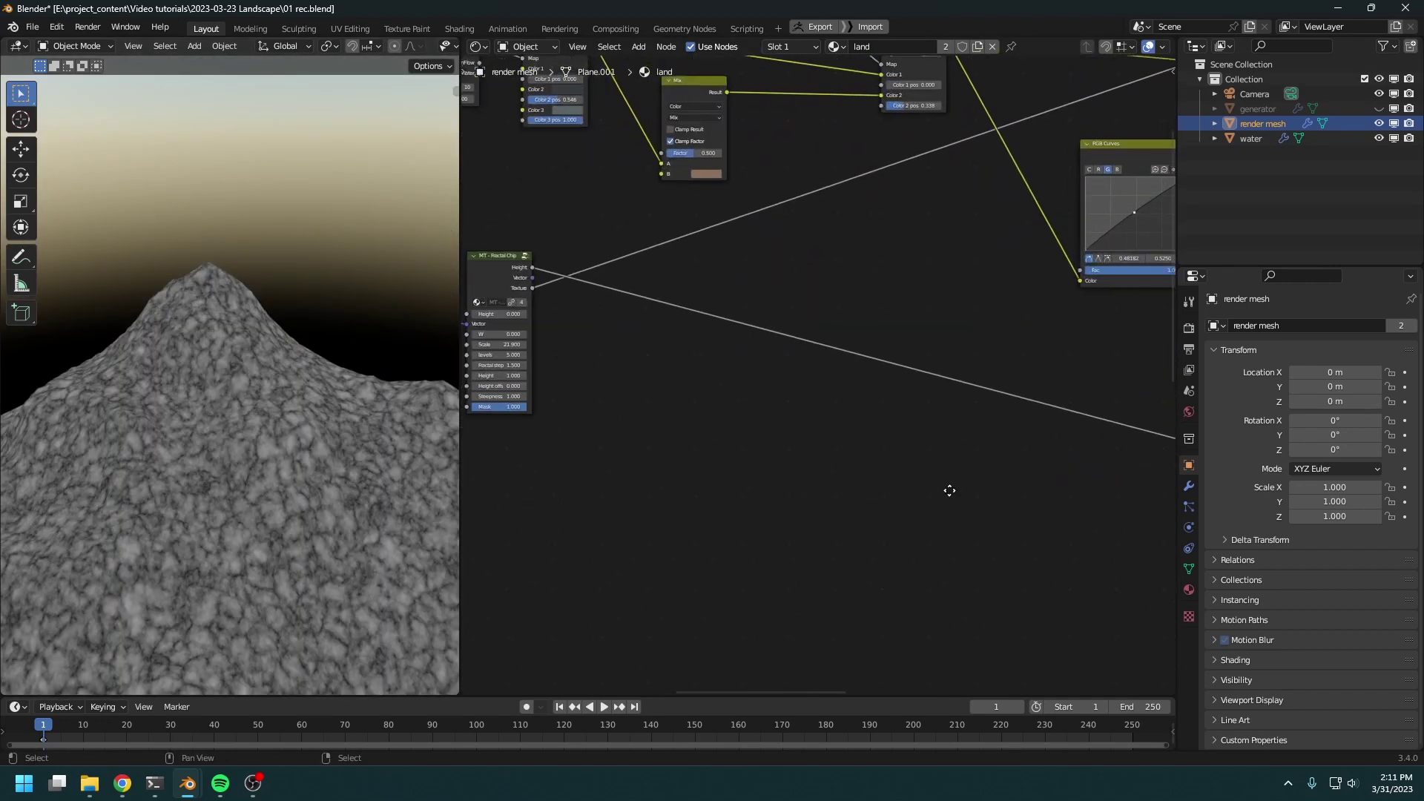
pyautogui.hotkey('shift', 'a')
pyautogui.moveTo(860, 543)
pyautogui.click(972, 539)
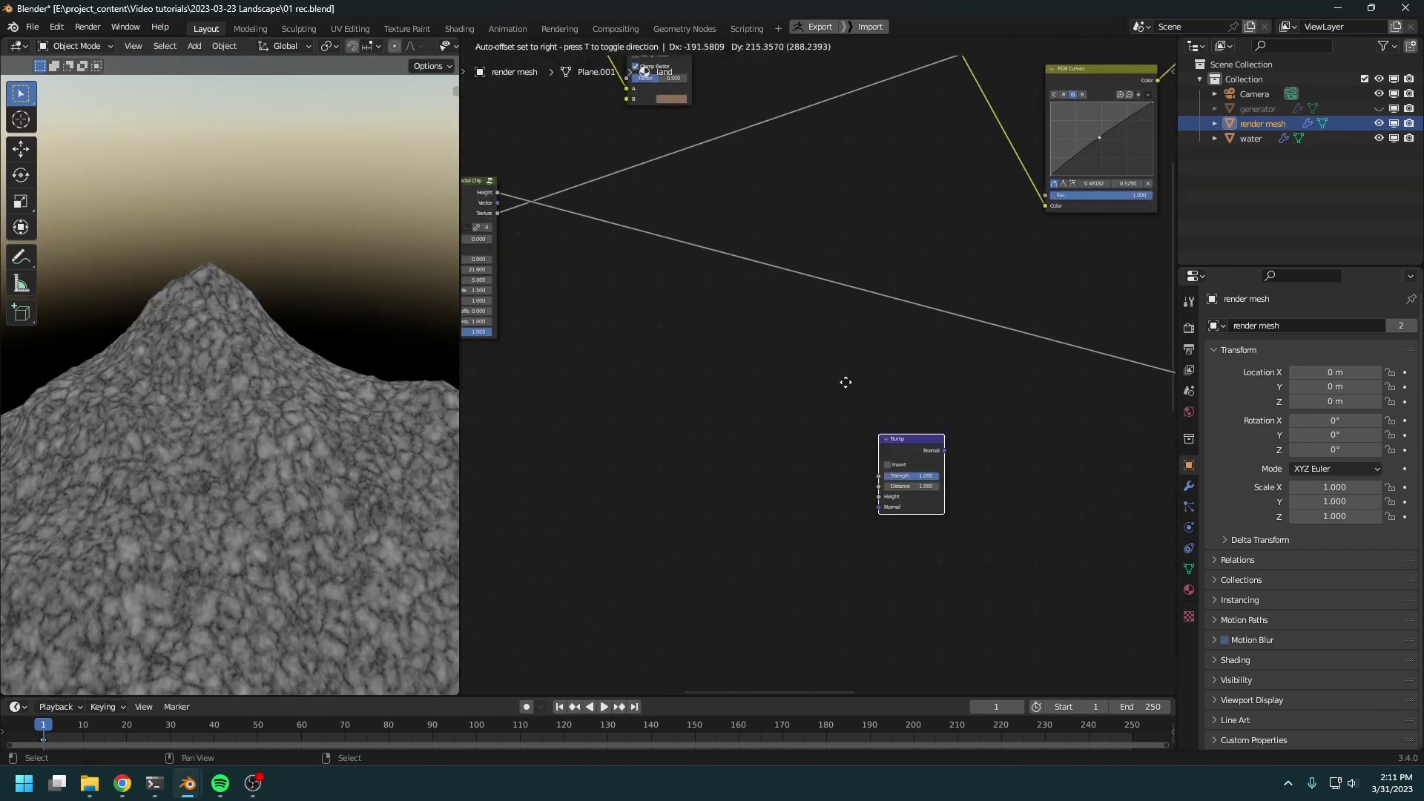
pyautogui.click(786, 312)
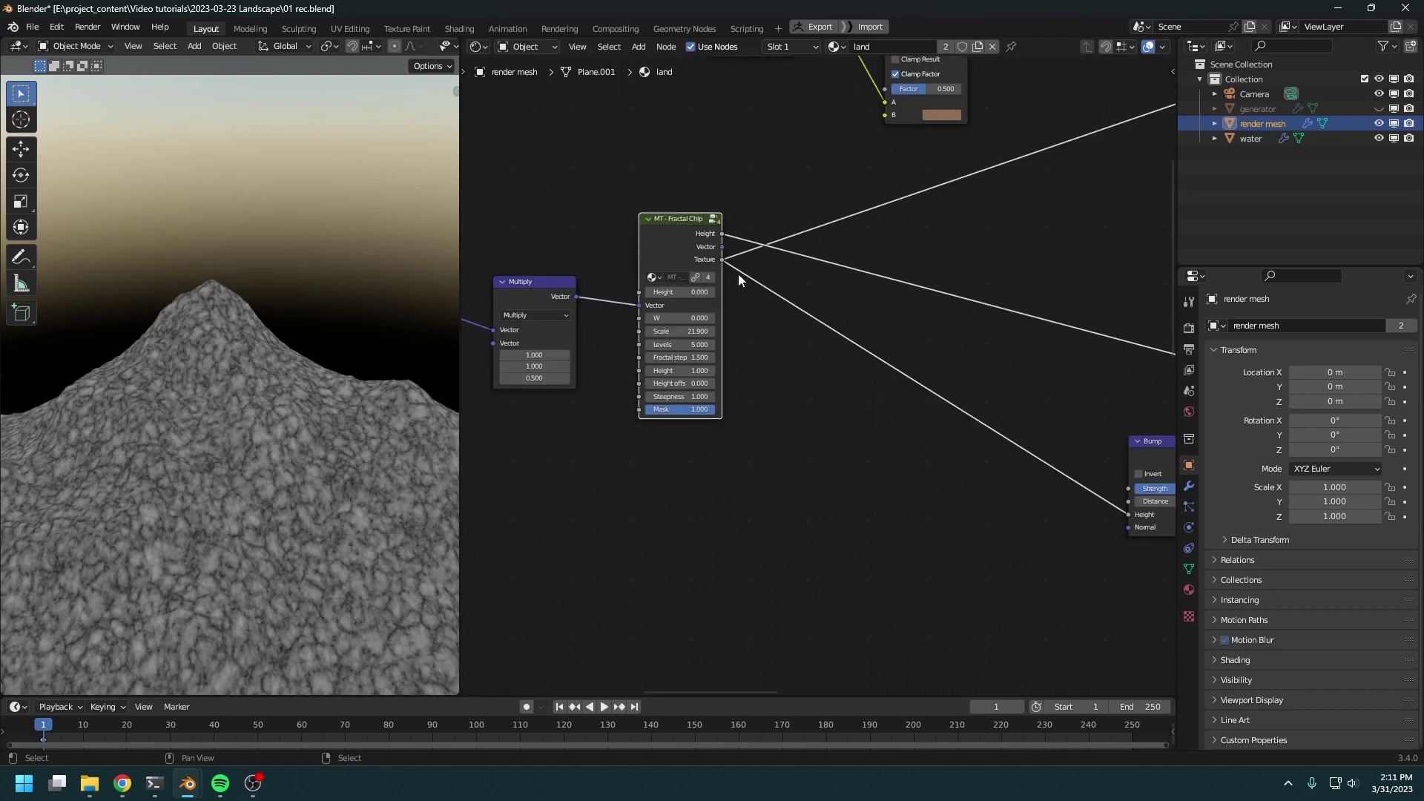
# Move the Bump node closer to the shaders and link its Normal output to the rock Principled BSDF's Normal input
pyautogui.moveTo(1079, 516); pyautogui.dragTo(608, 403, button='middle')
pyautogui.scroll(-3, 608, 403)
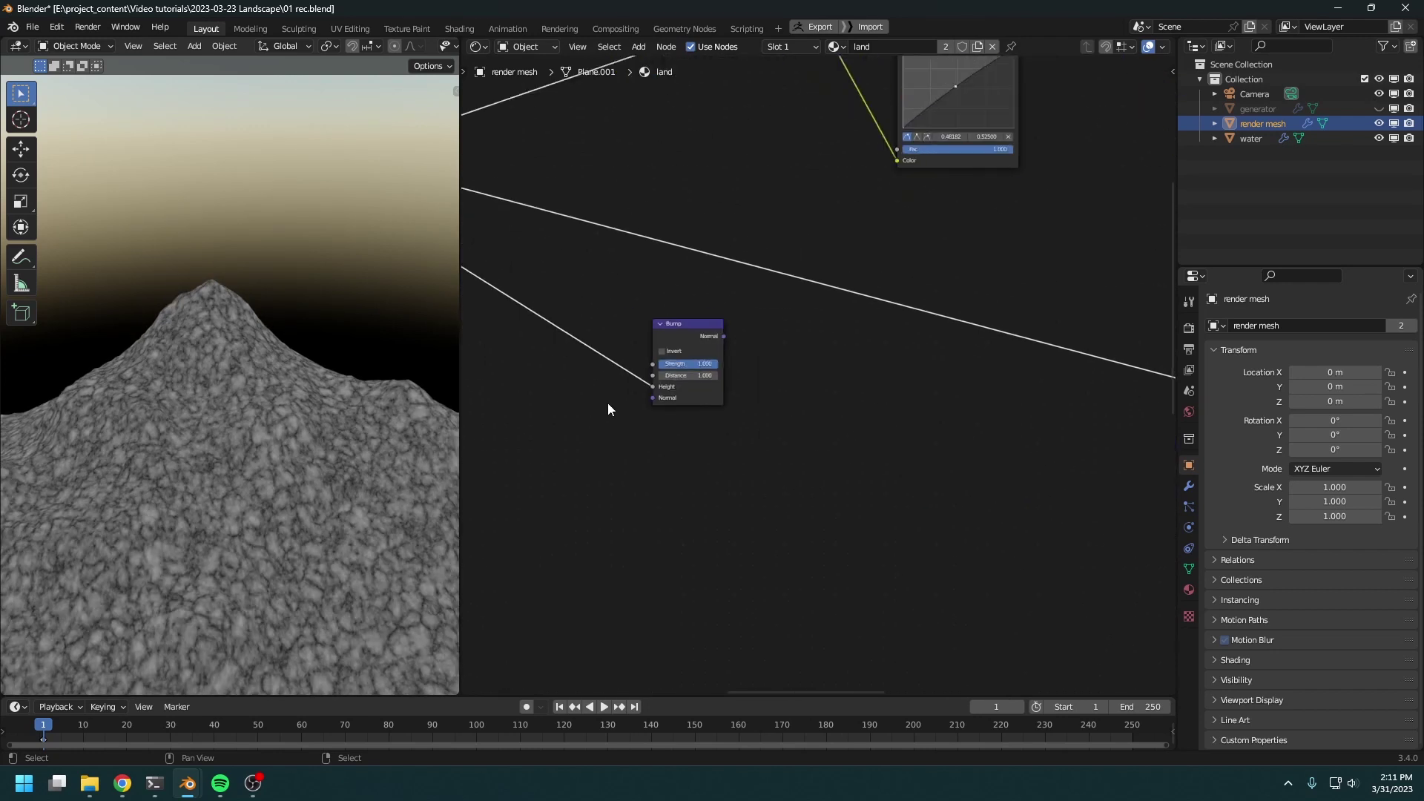
pyautogui.moveTo(683, 328); pyautogui.dragTo(840, 510)
pyautogui.moveTo(951, 599); pyautogui.dragTo(660, 423, button='middle')
pyautogui.scroll(-3, 660, 423)
pyautogui.moveTo(608, 359); pyautogui.dragTo(1009, 492)
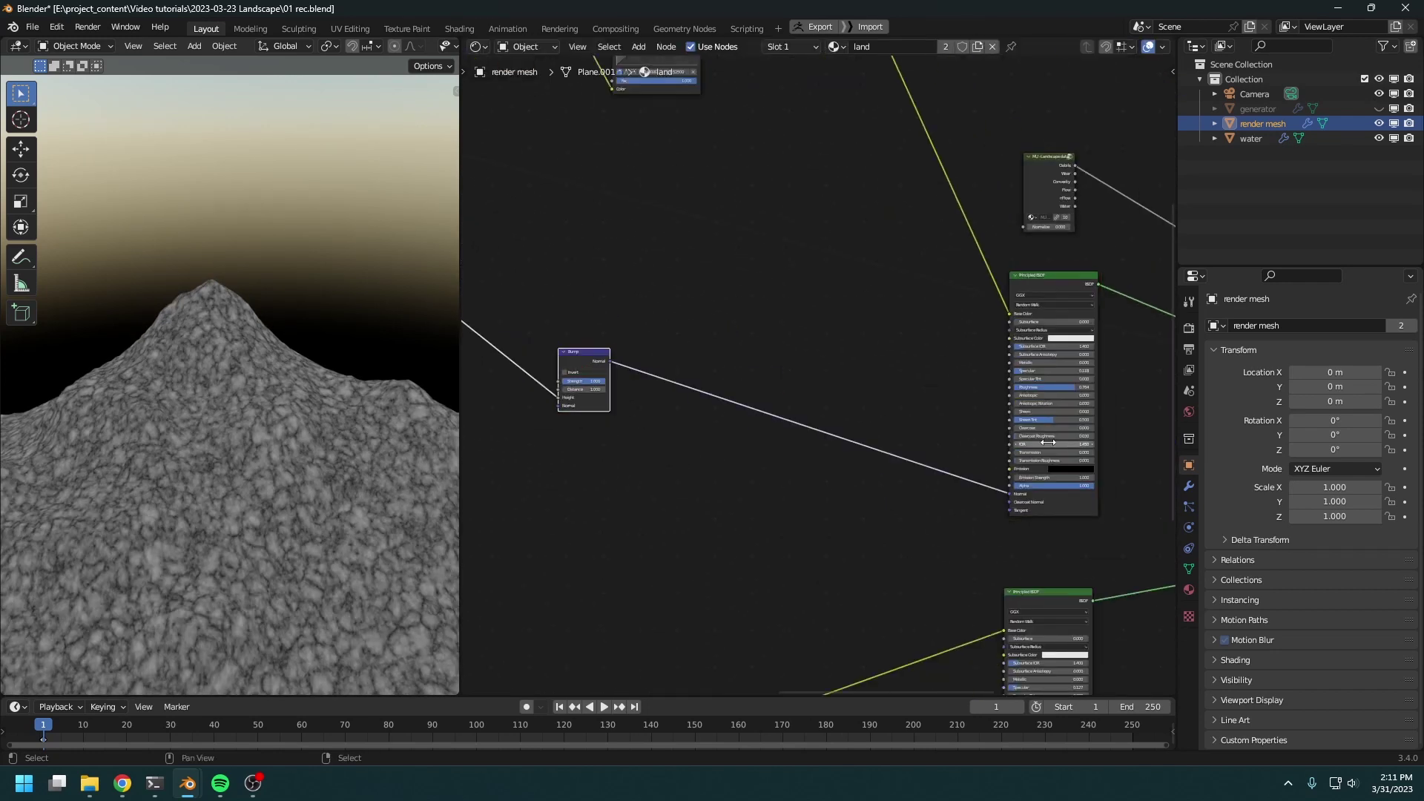
# Route the Mix Shader back to the Material Output in place of the texture preview
pyautogui.moveTo(1010, 492); pyautogui.dragTo(597, 498, button='middle')
pyautogui.moveTo(596, 354); pyautogui.dragTo(1143, 479, button='middle')
pyautogui.moveTo(478, 483); pyautogui.dragTo(1033, 482, button='middle')
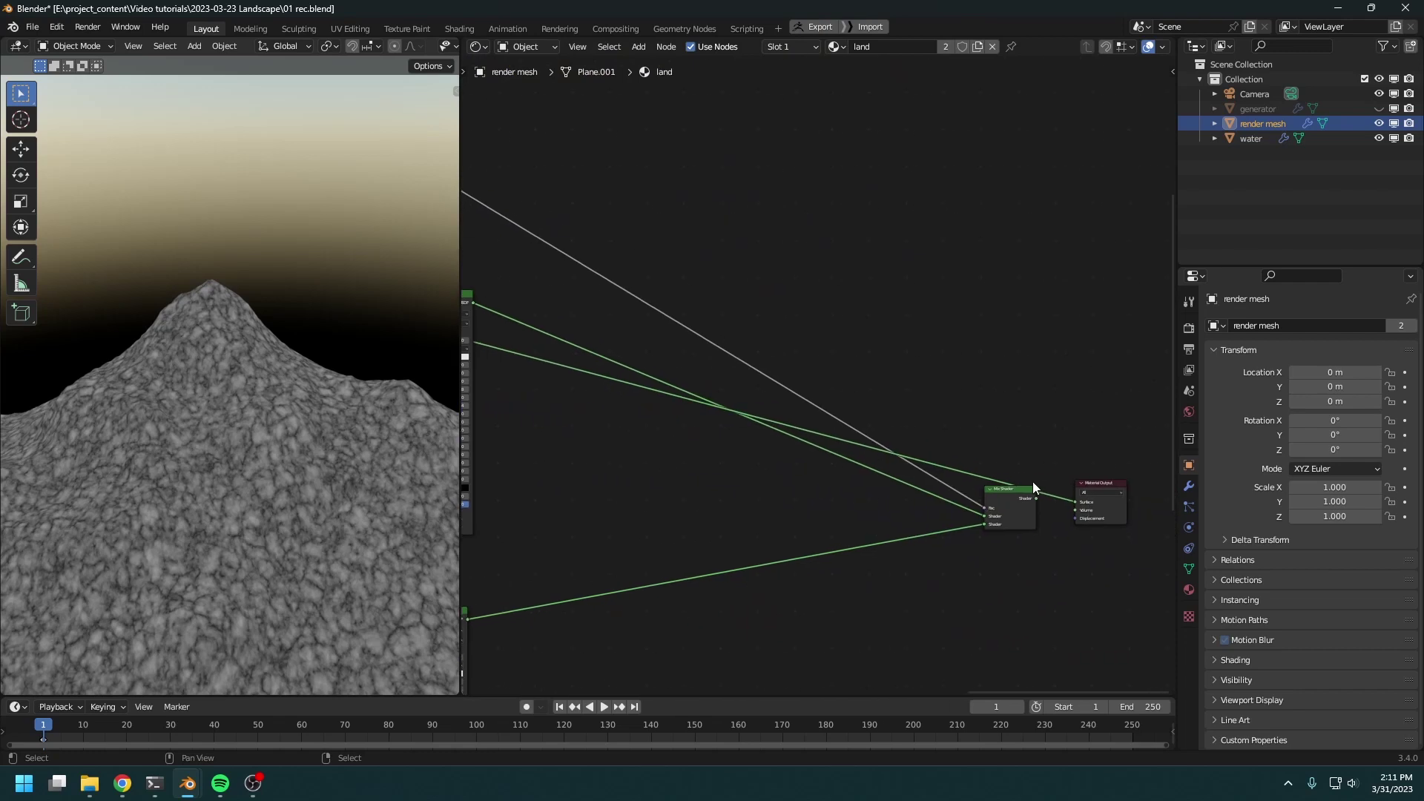
pyautogui.keyDown('ctrl'); pyautogui.keyDown('shift'); pyautogui.click(1006, 506); pyautogui.keyUp('shift'); pyautogui.keyUp('ctrl')
# Set the Bump node's distance to 7.200
pyautogui.moveTo(550, 413); pyautogui.dragTo(912, 493, button='middle')
pyautogui.scroll(6, 913, 493)
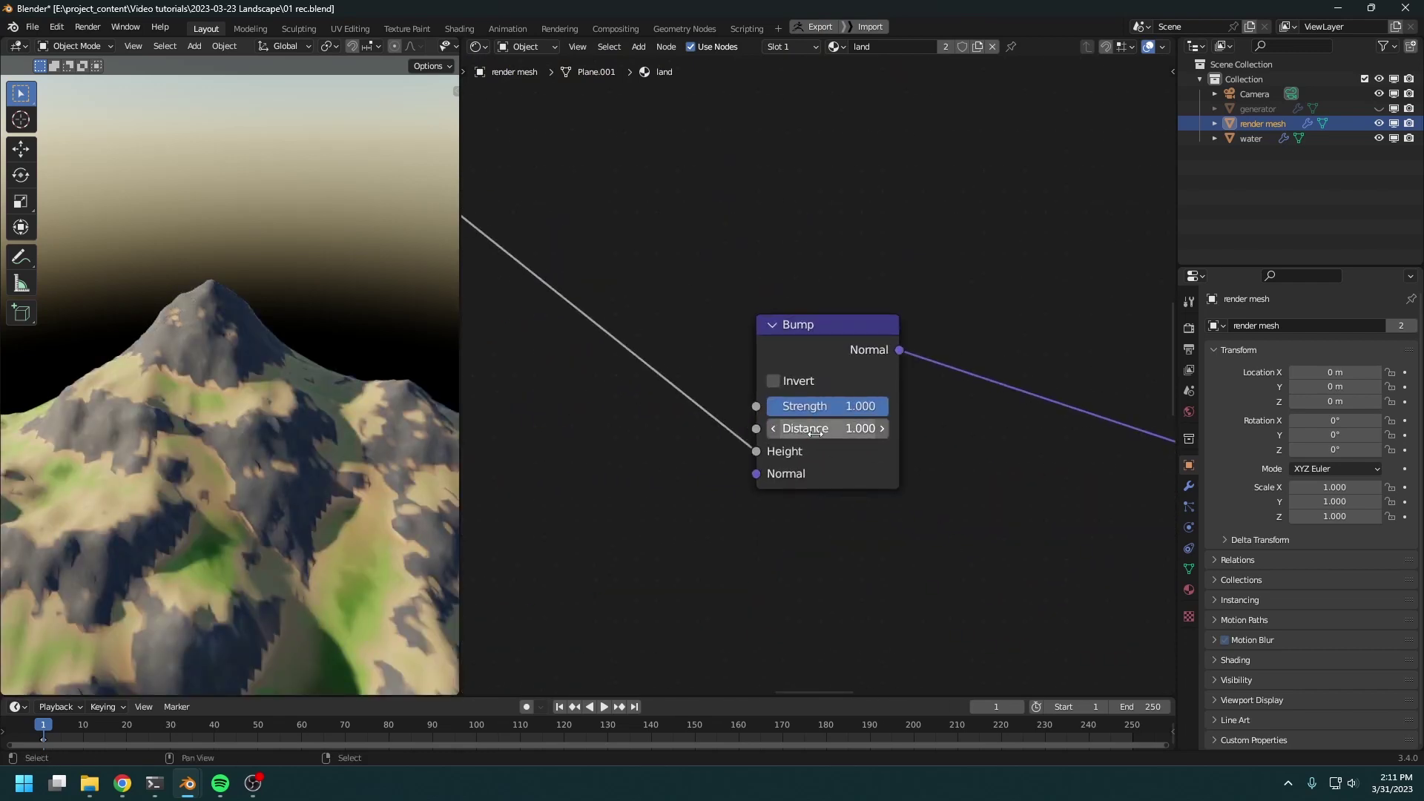
pyautogui.moveTo(818, 429); pyautogui.dragTo(875, 428)
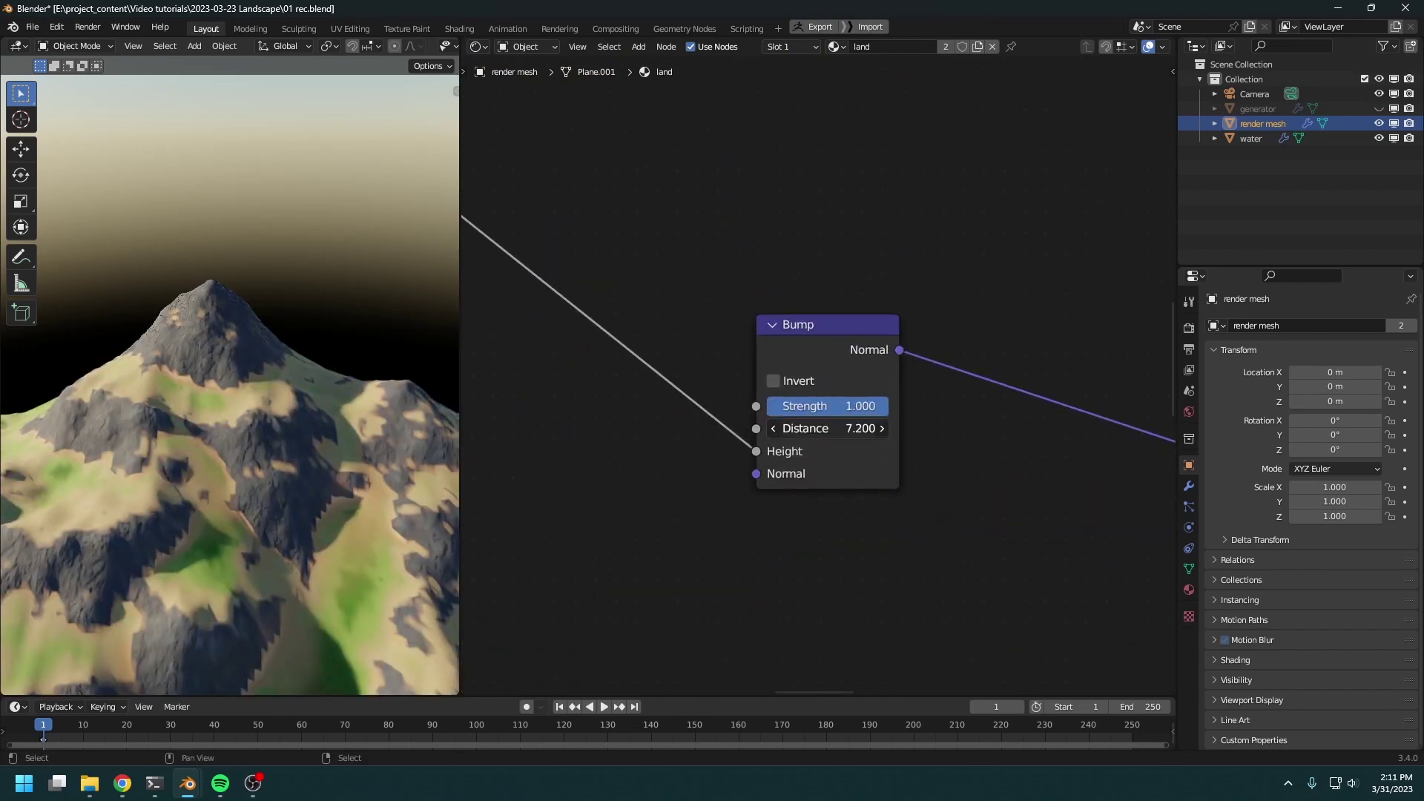
# Frame the lake between the surrounding hills from above and align the camera to this view
pyautogui.moveTo(408, 402); pyautogui.dragTo(200, 441, button='middle')
pyautogui.press('KP_Decimal')
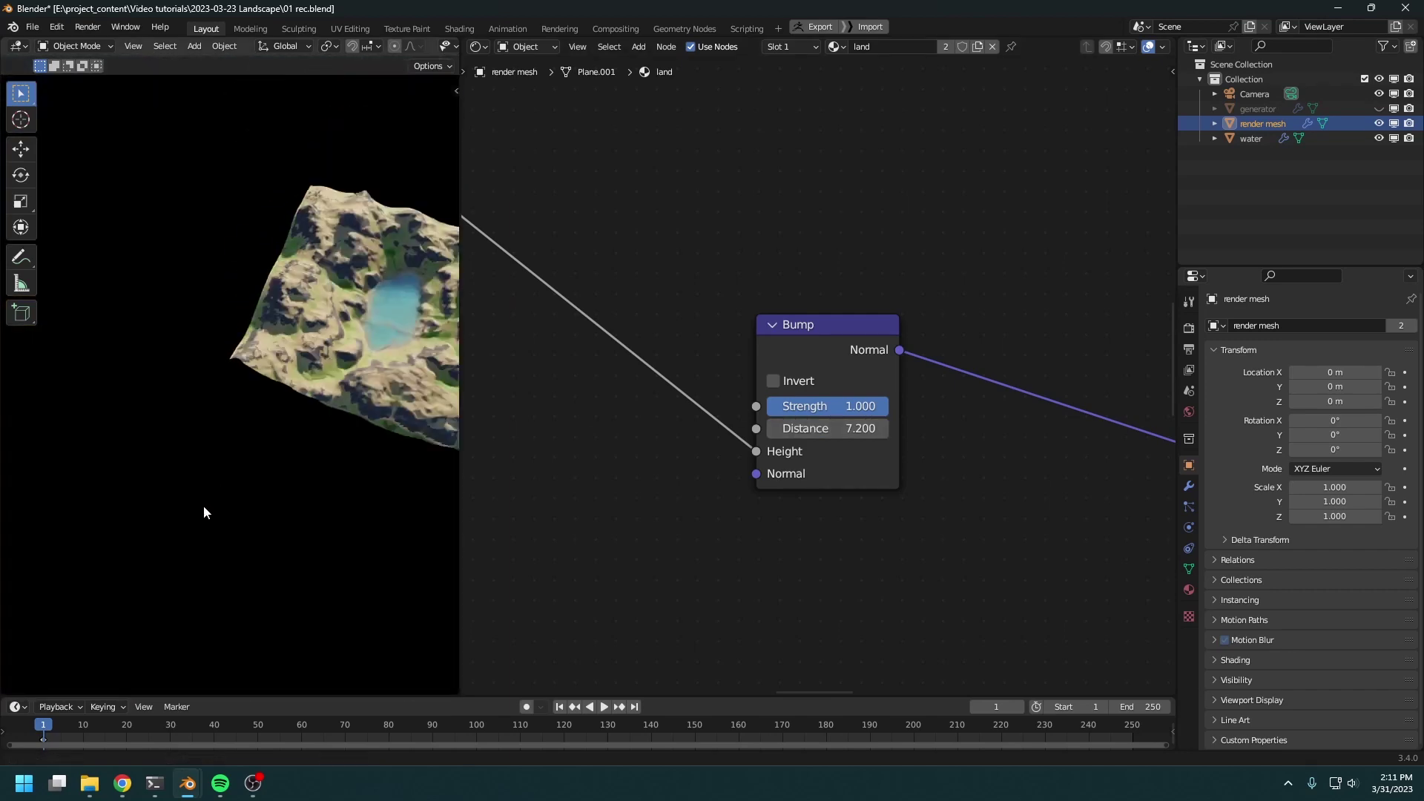
pyautogui.scroll(5, 203, 486)
pyautogui.moveTo(212, 490); pyautogui.dragTo(431, 379, button='middle')
pyautogui.scroll(2, 238, 439)
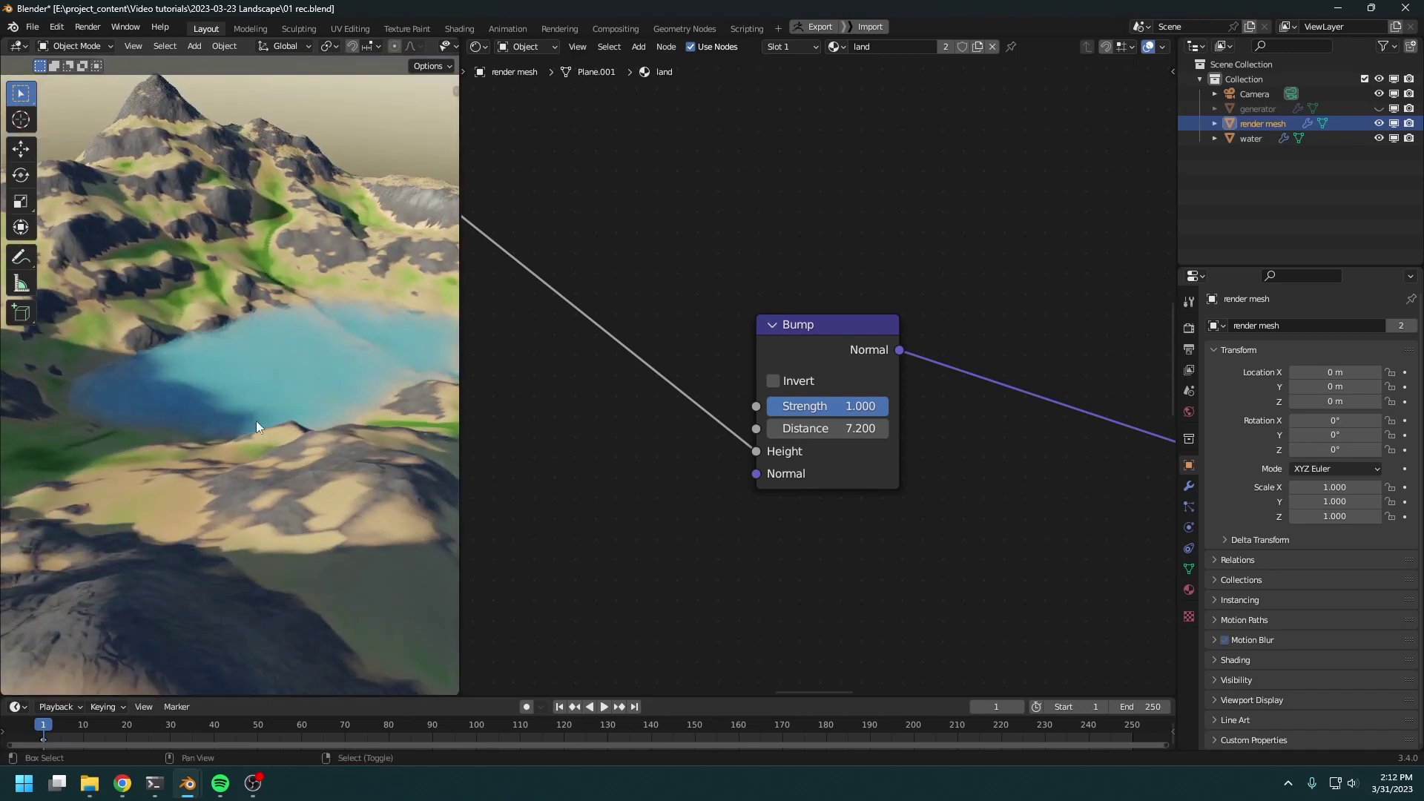
pyautogui.moveTo(256, 421)
pyautogui.mouseDown(button='middle')
pyautogui.moveTo(273, 437)
pyautogui.moveTo(258, 395)
pyautogui.mouseUp(button='middle')
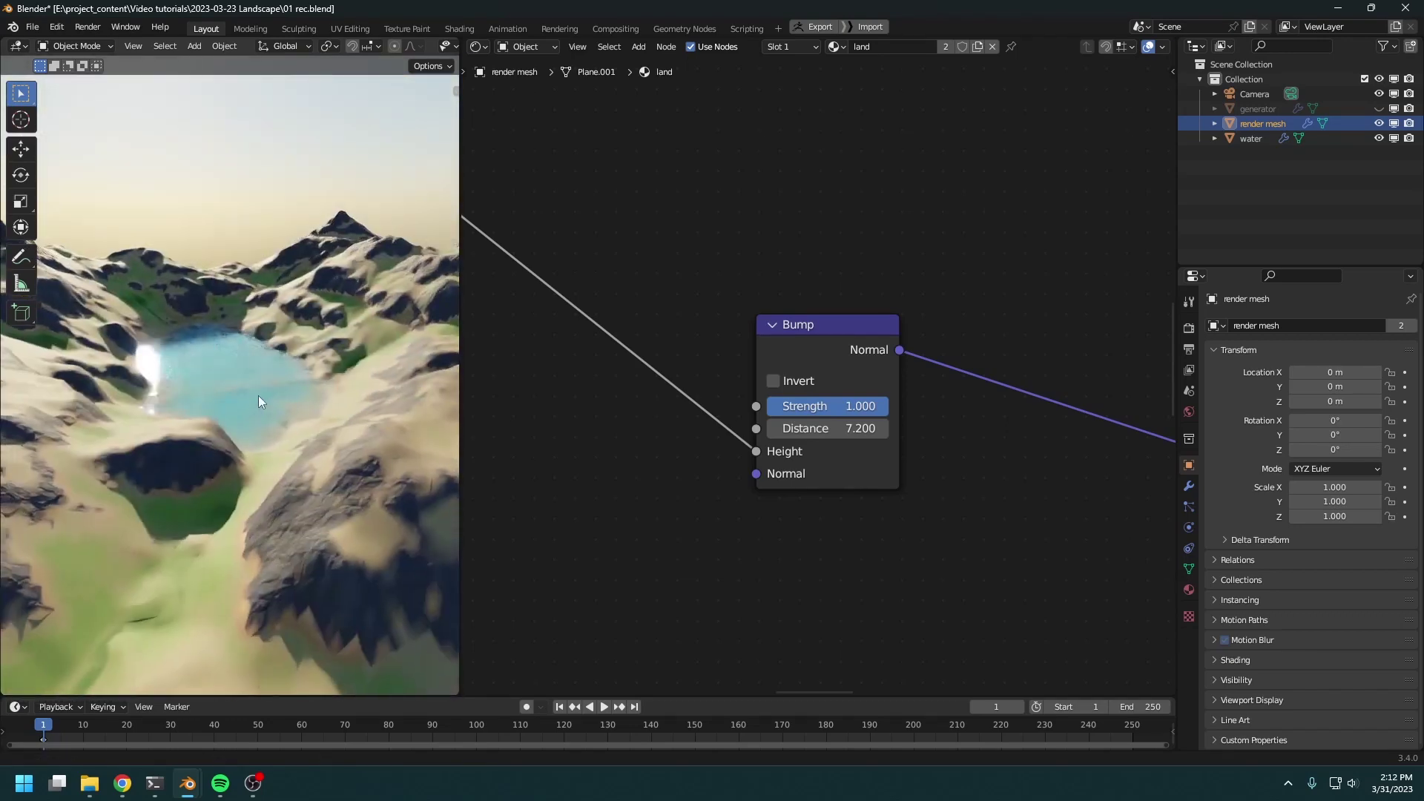
pyautogui.press('KP_0')
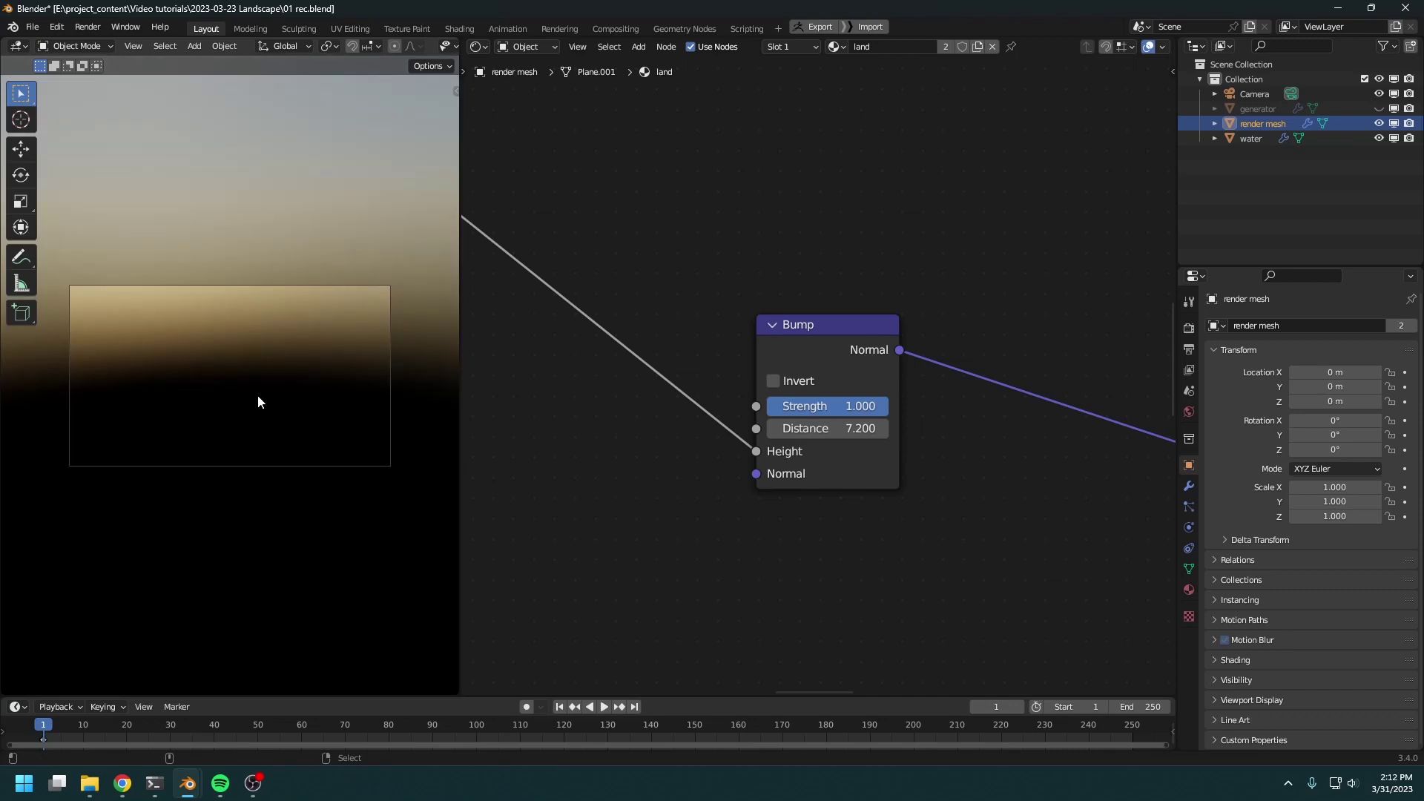
# Select the camera and set its clip start to 1 m and clip end to 5000 m
pyautogui.hotkey('alt', 'a')
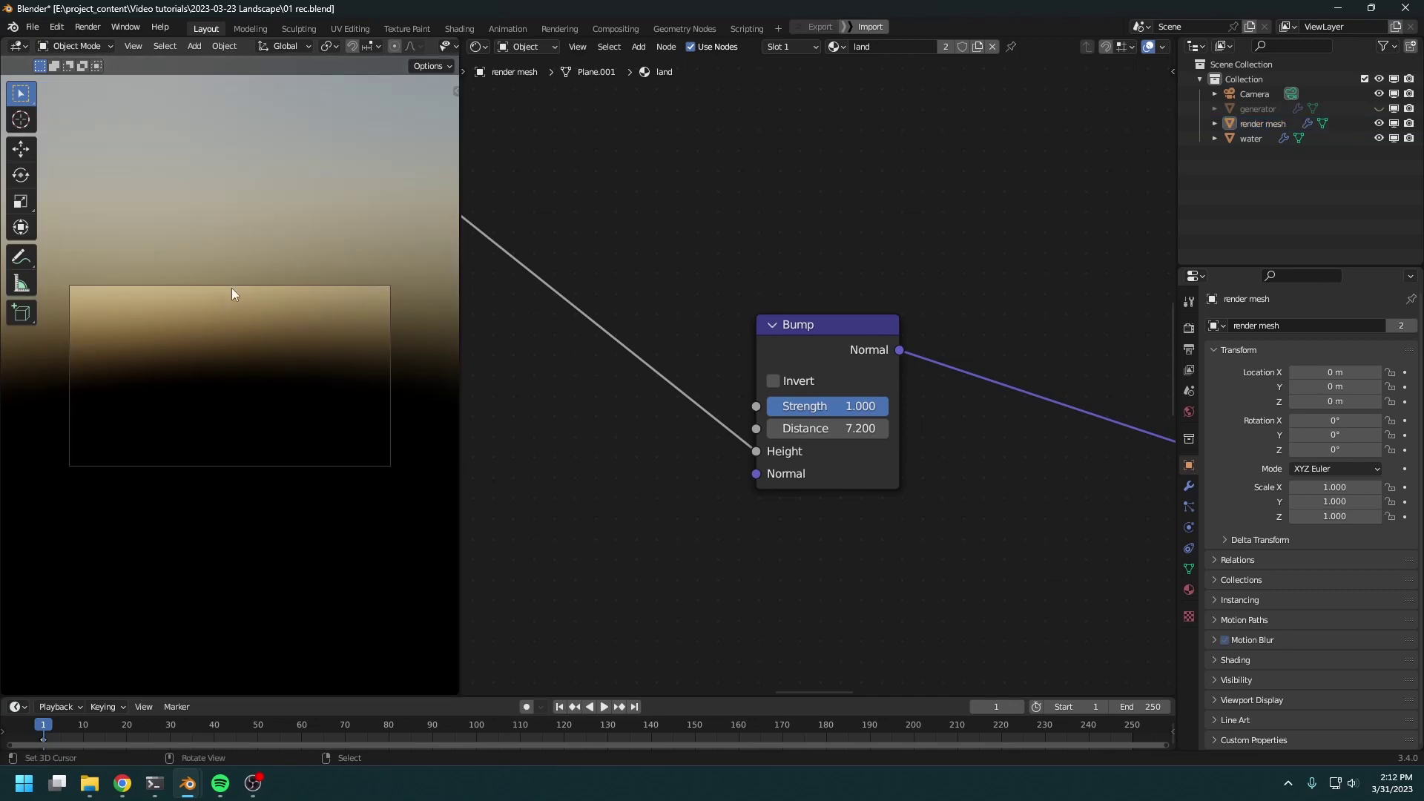
pyautogui.click(1252, 95)
pyautogui.click(1189, 528)
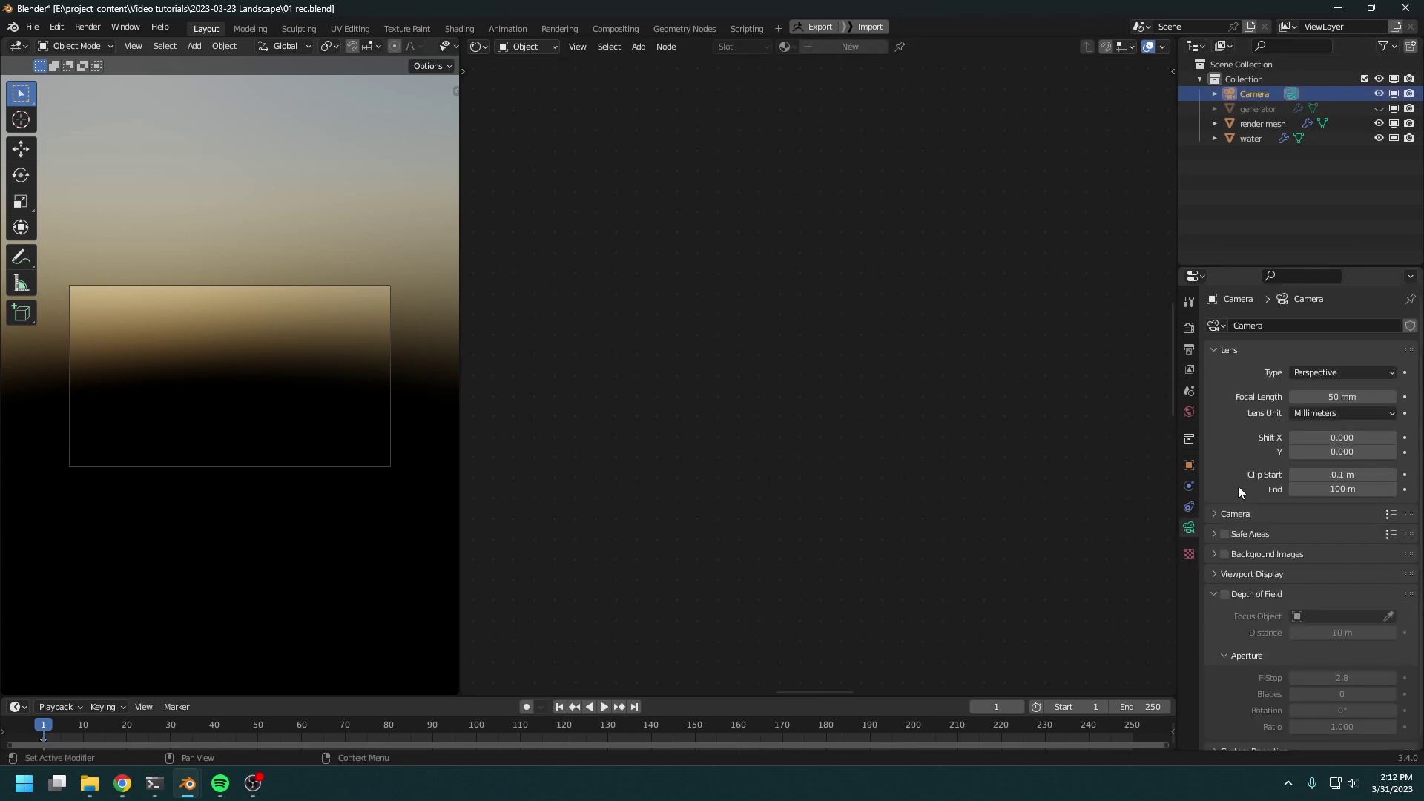
pyautogui.click(1322, 487)
pyautogui.click(1309, 490)
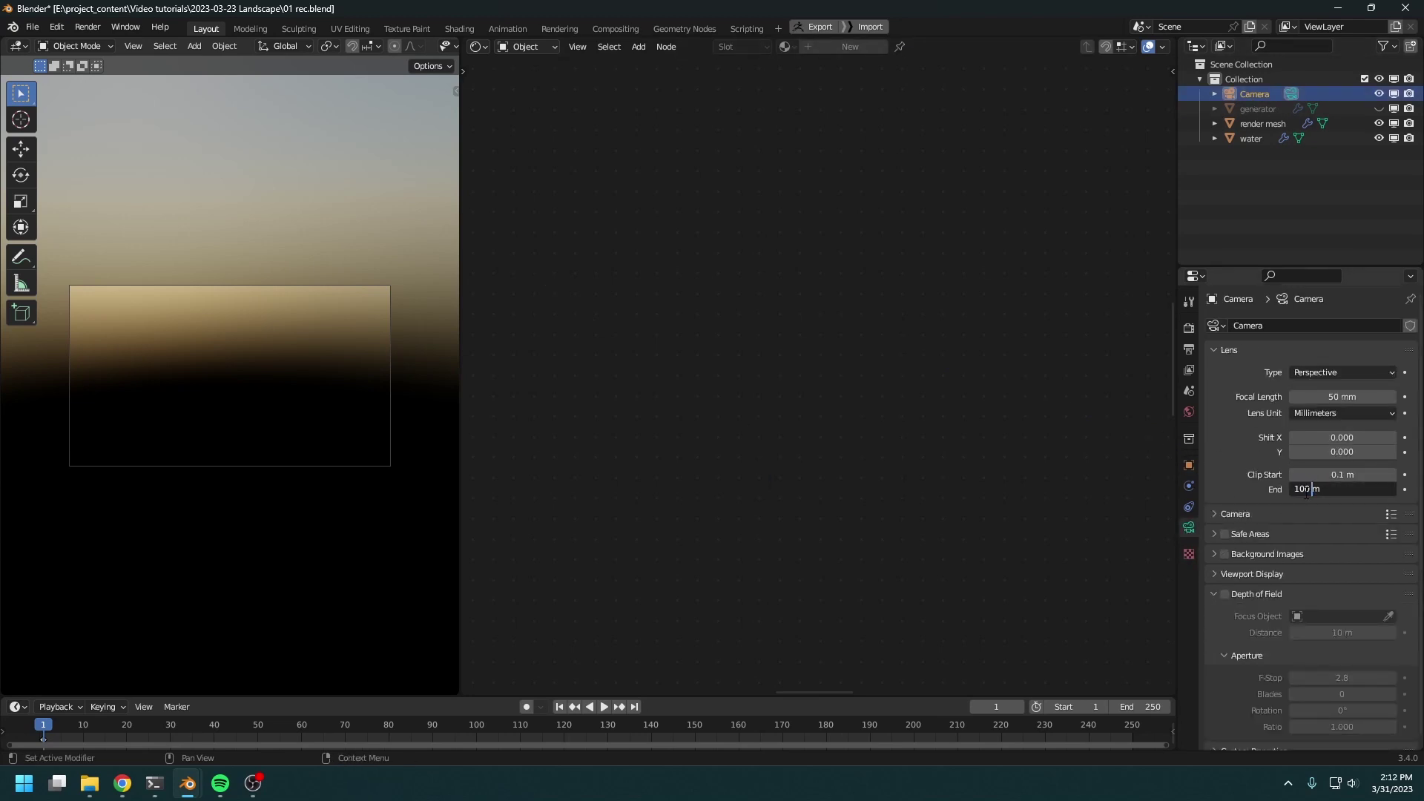
pyautogui.write('5000')
pyautogui.press('Return')
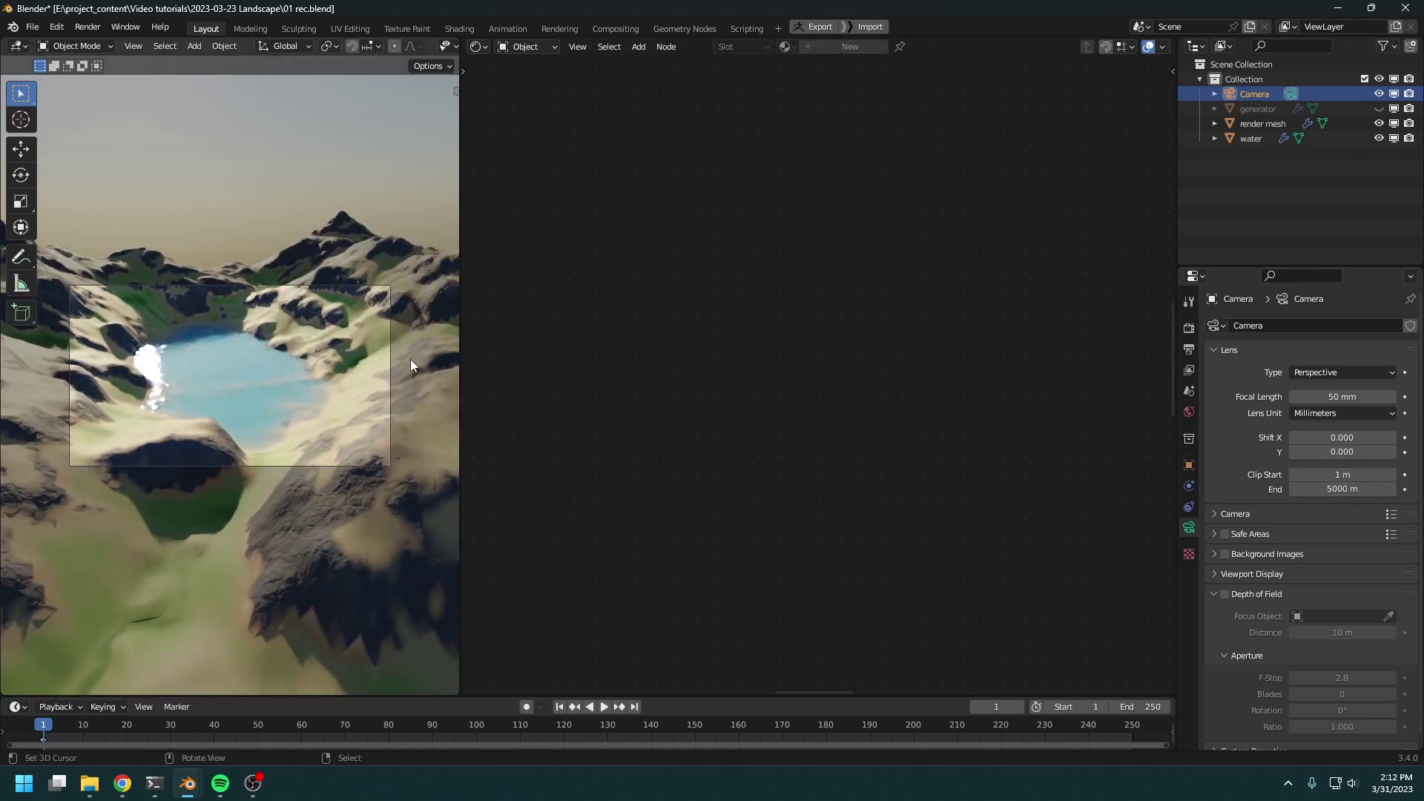
# Limit the viewport rendering to a region around the camera frame
pyautogui.press('b')
pyautogui.moveTo(430, 242); pyautogui.dragTo(56, 489)
pyautogui.keyDown('shift'); pyautogui.moveTo(264, 473); pyautogui.dragTo(261, 504, button='middle'); pyautogui.keyUp('shift')
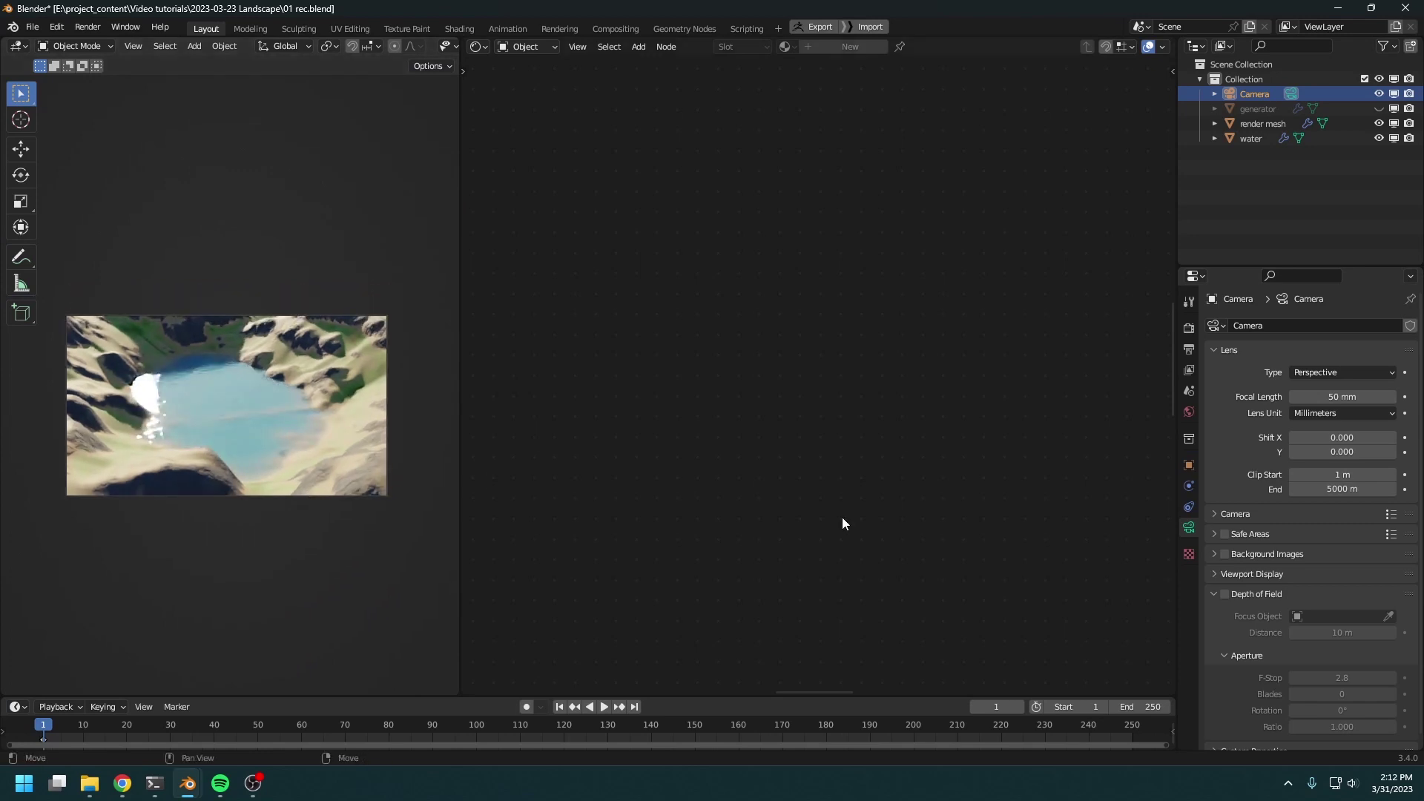
# Set the camera's focal length to 25 mm and reorient the camera over the lake
pyautogui.click(1344, 399)
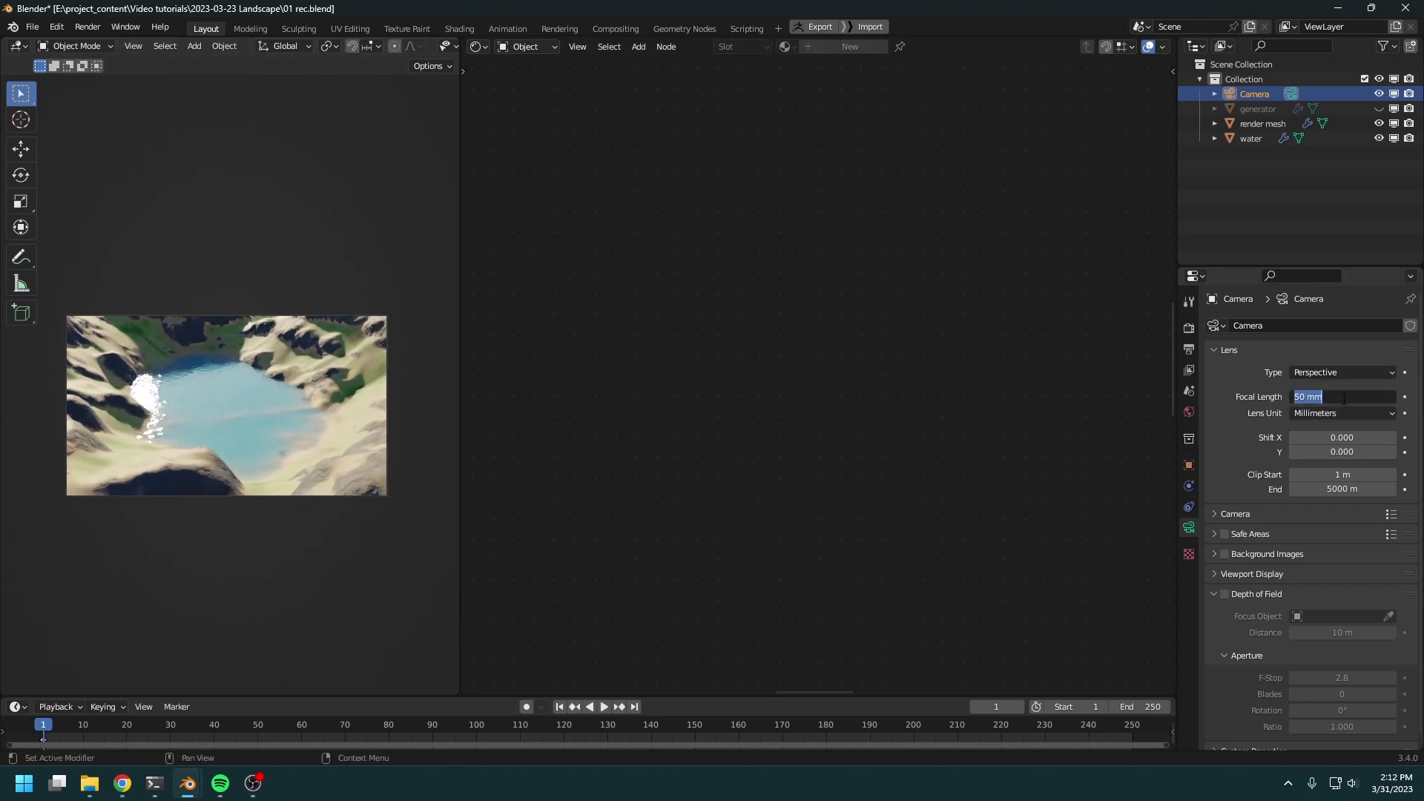
pyautogui.write('25')
pyautogui.press('Return')
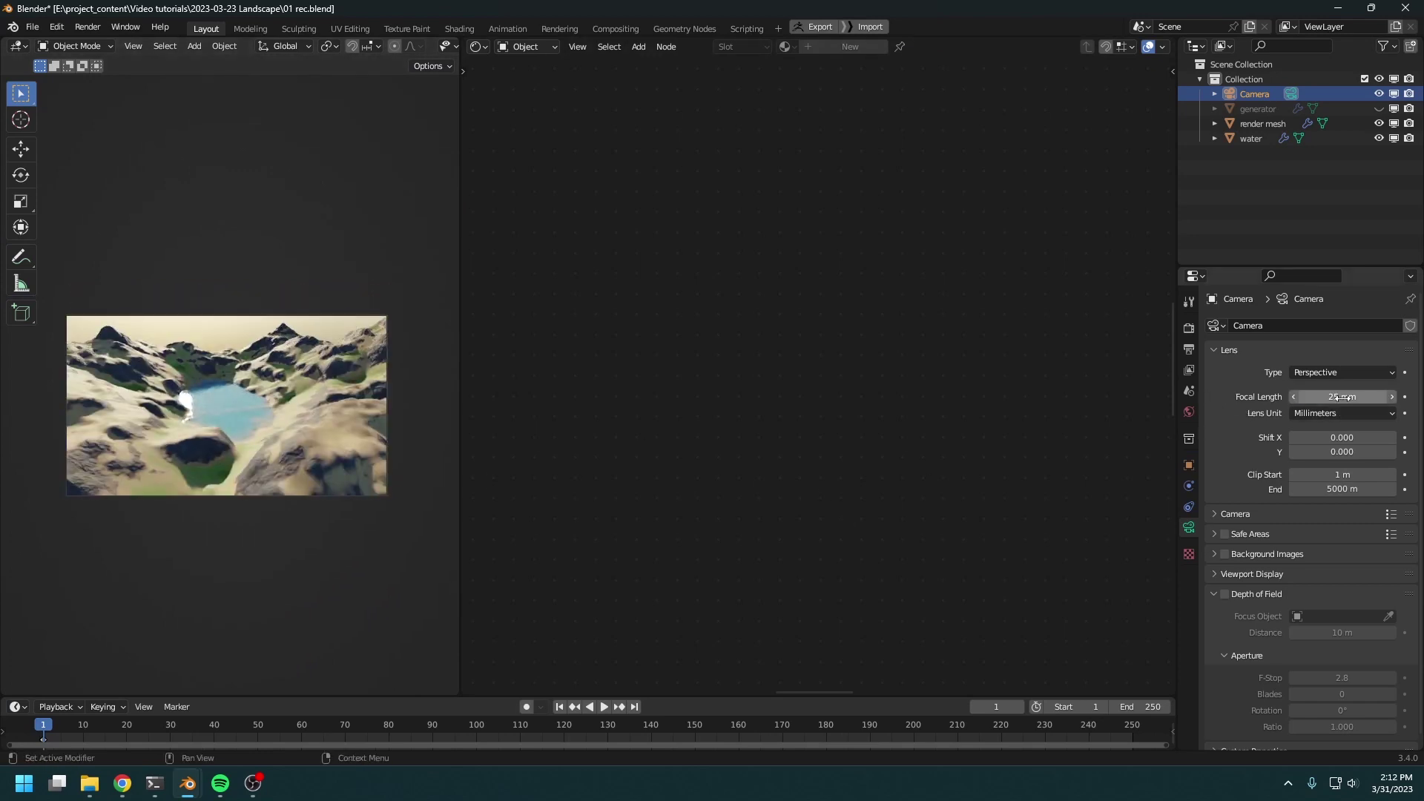
pyautogui.moveTo(246, 328); pyautogui.dragTo(294, 343, button='middle')
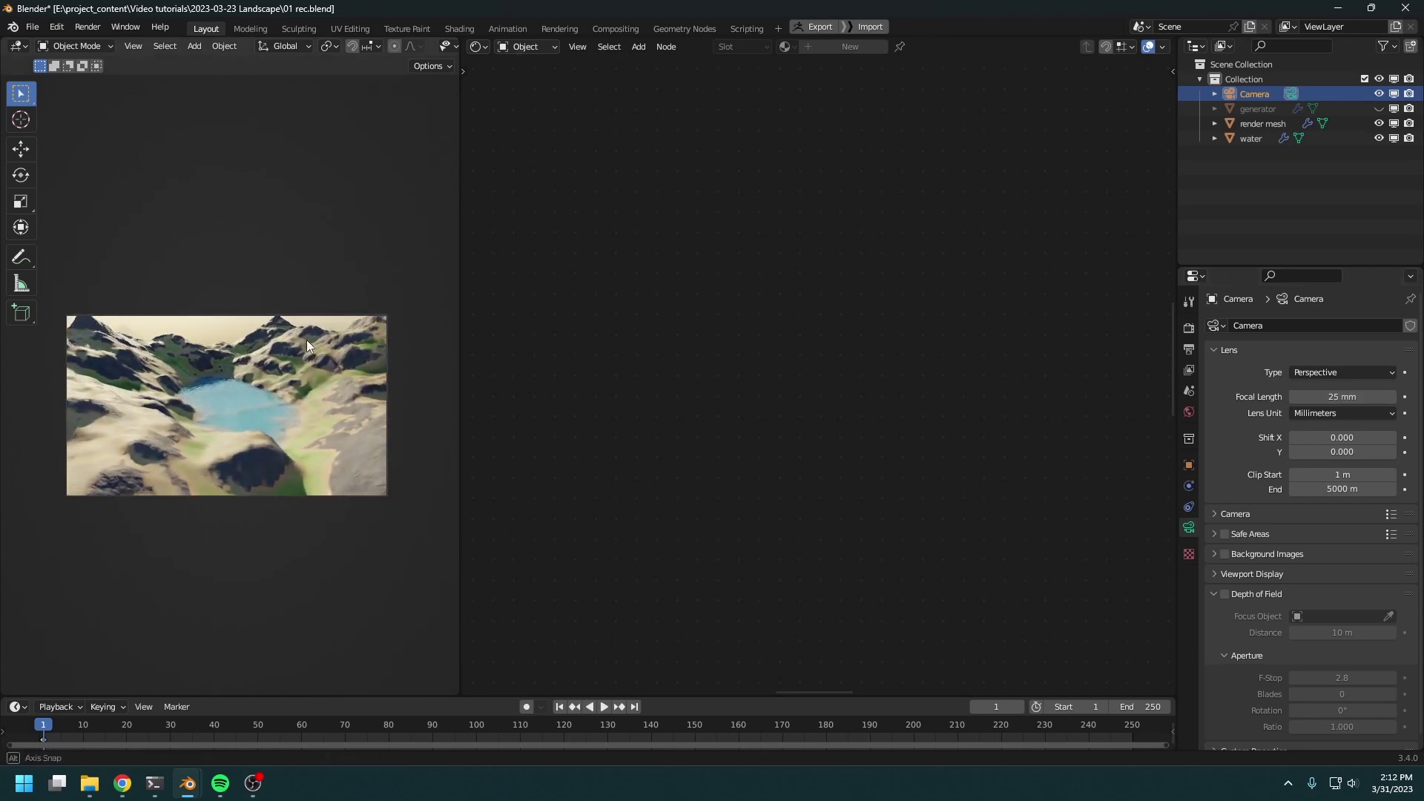
# Switch the shader editor to the World nodes and set the Sky Texture's sun rotation to 52.1°
pyautogui.click(525, 46)
pyautogui.click(528, 79)
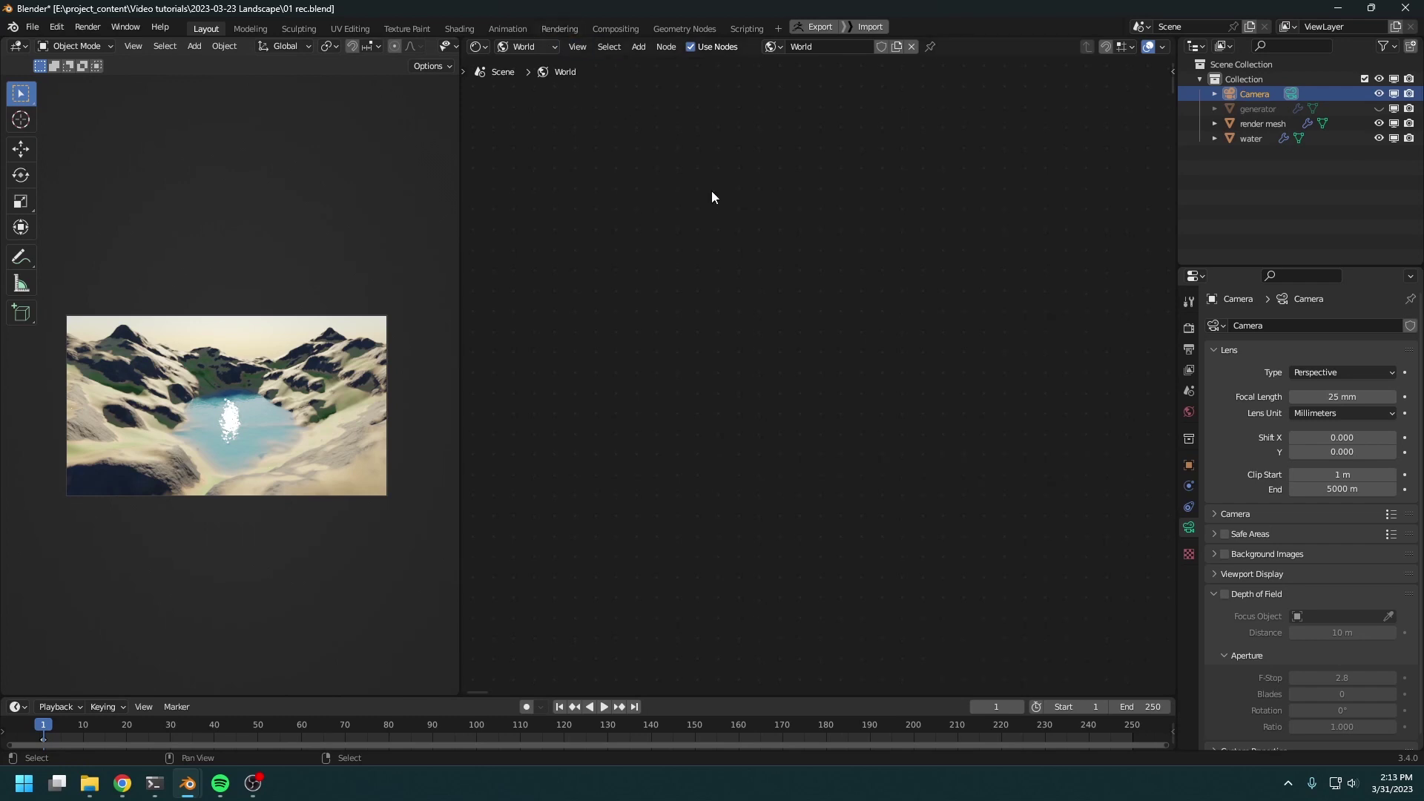
pyautogui.press('Home')
pyautogui.scroll(3, 848, 456)
pyautogui.moveTo(808, 371); pyautogui.dragTo(845, 371)
# Save the file and set the generator object's Viewport reduce value to 0.5 in its Geometry Nodes modifier
pyautogui.click(1246, 110)
pyautogui.hotkey('ctrl', 's')
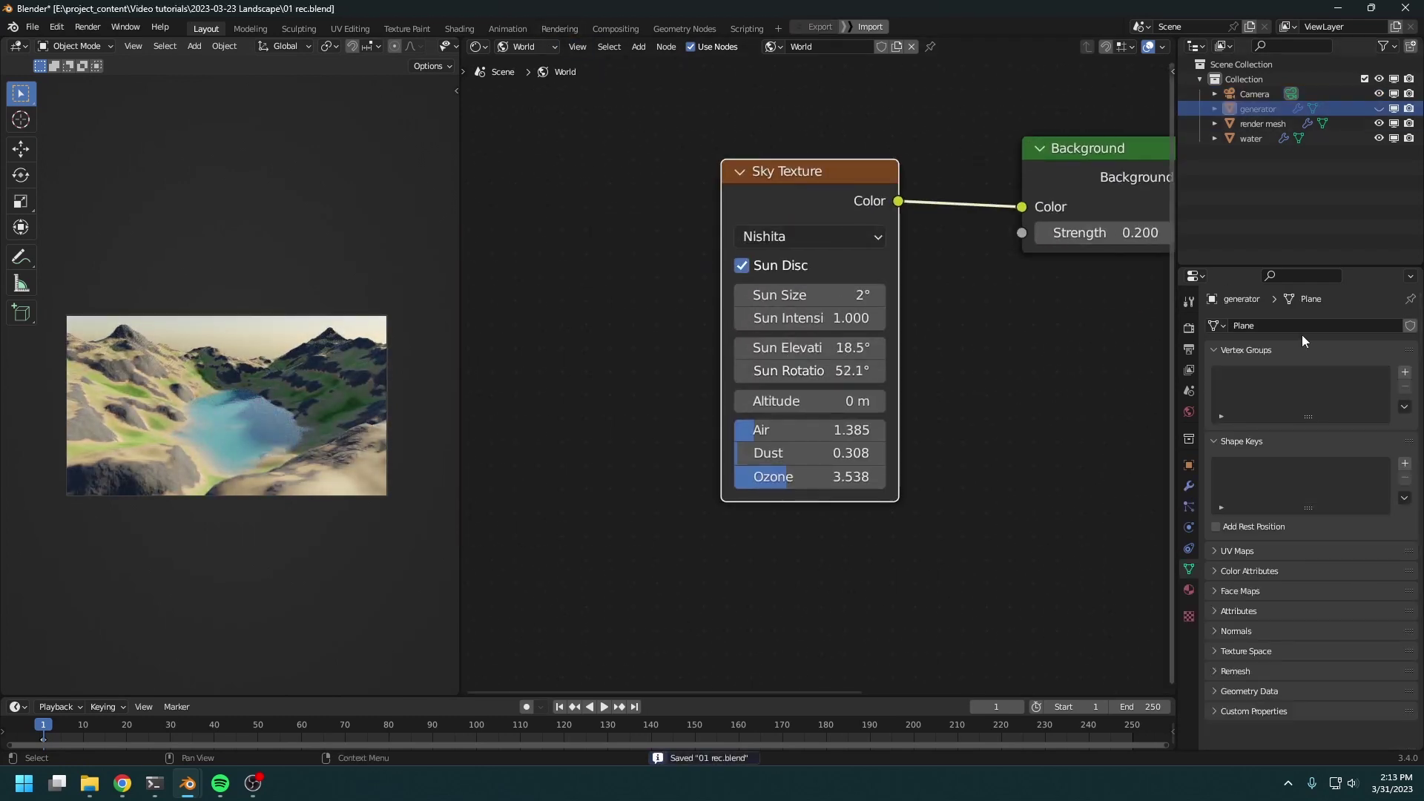
pyautogui.click(1188, 488)
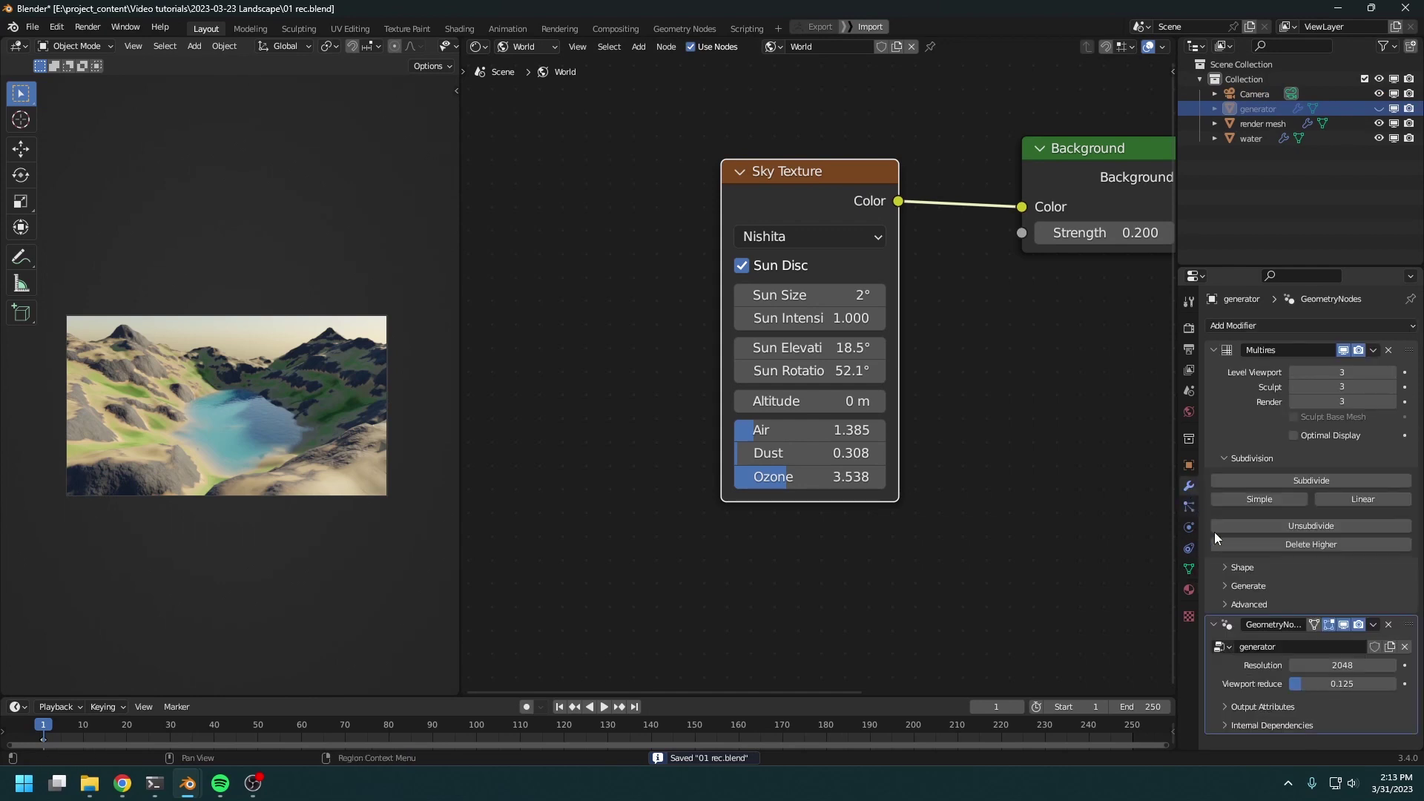
pyautogui.click(1324, 682)
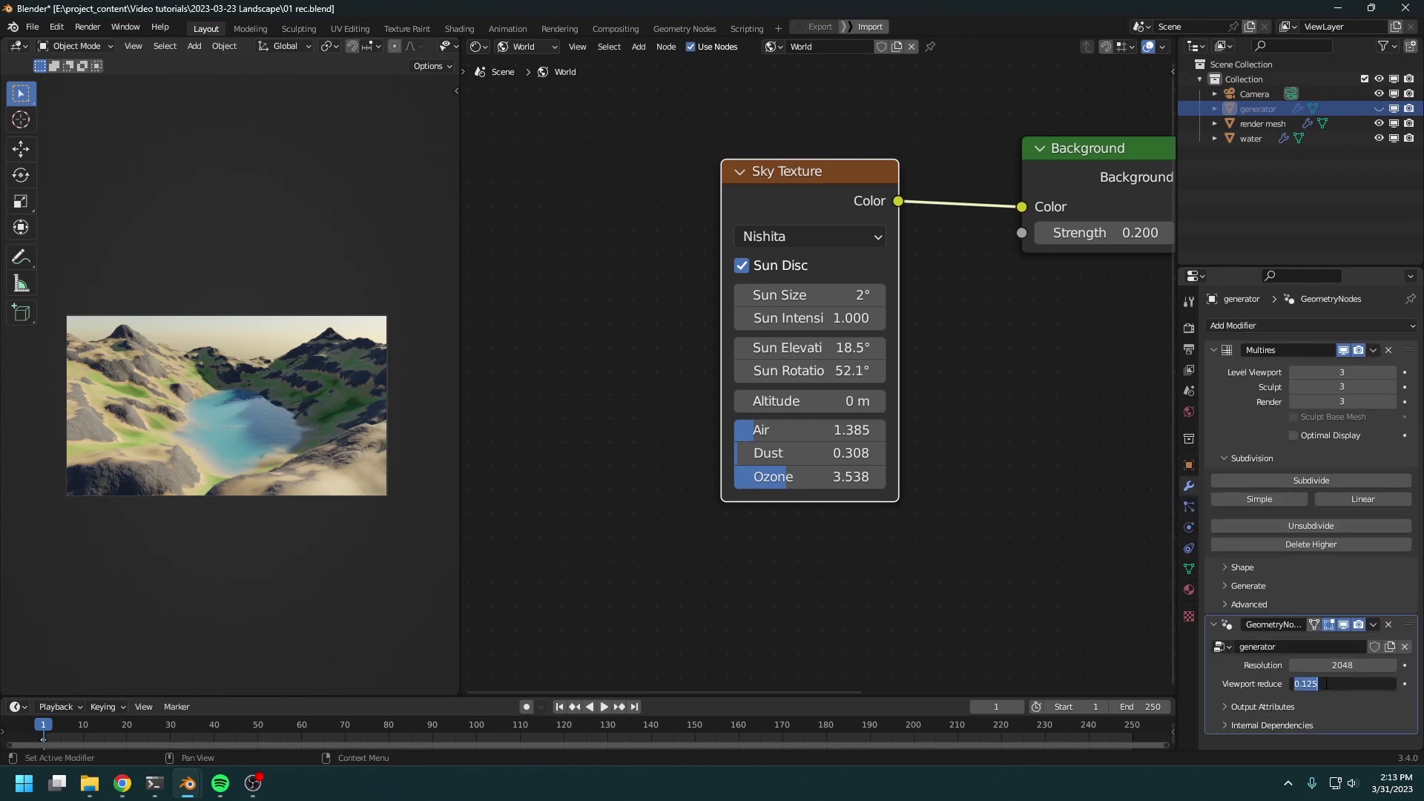
pyautogui.write('.5')
pyautogui.press('Return')
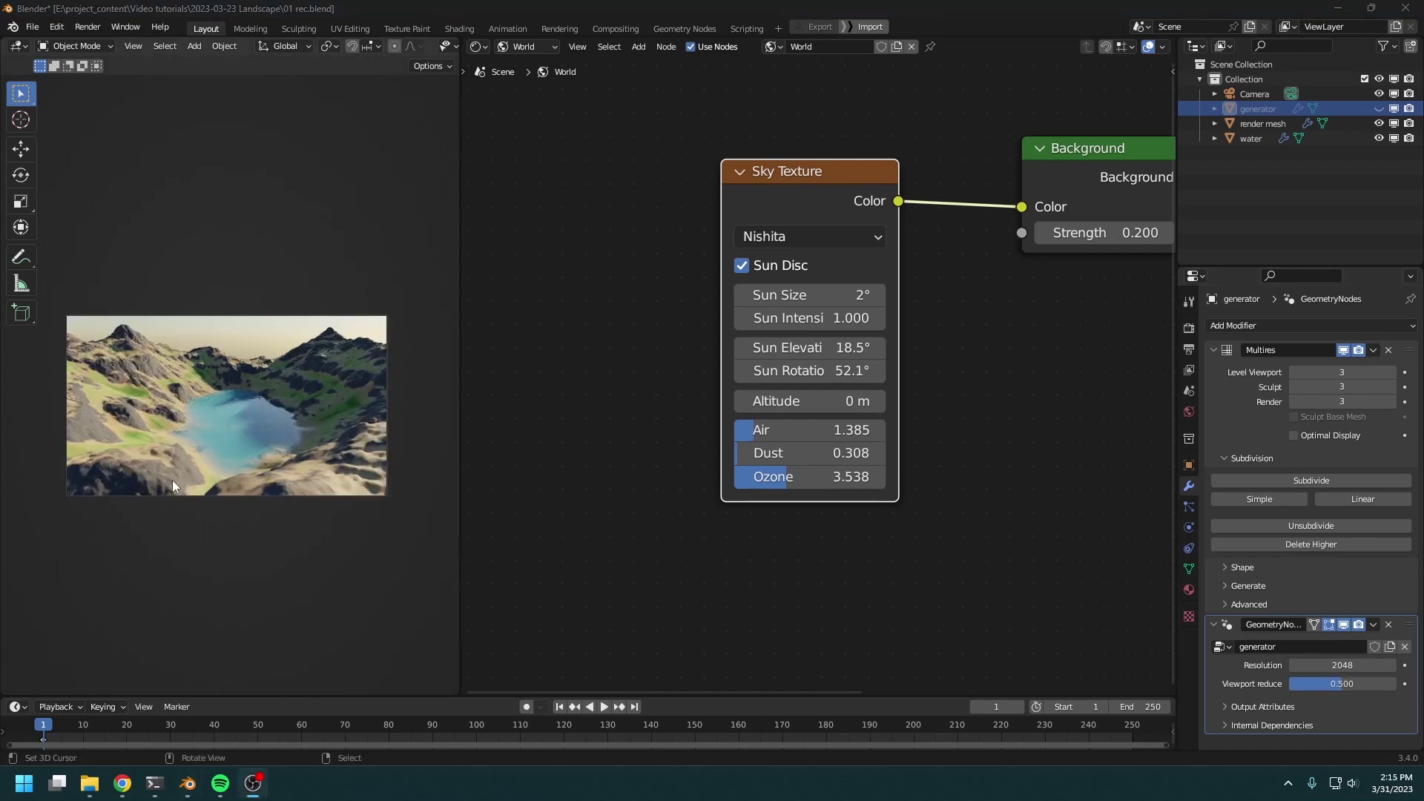
# Check the view lock settings of the camera viewport
pyautogui.press('n')
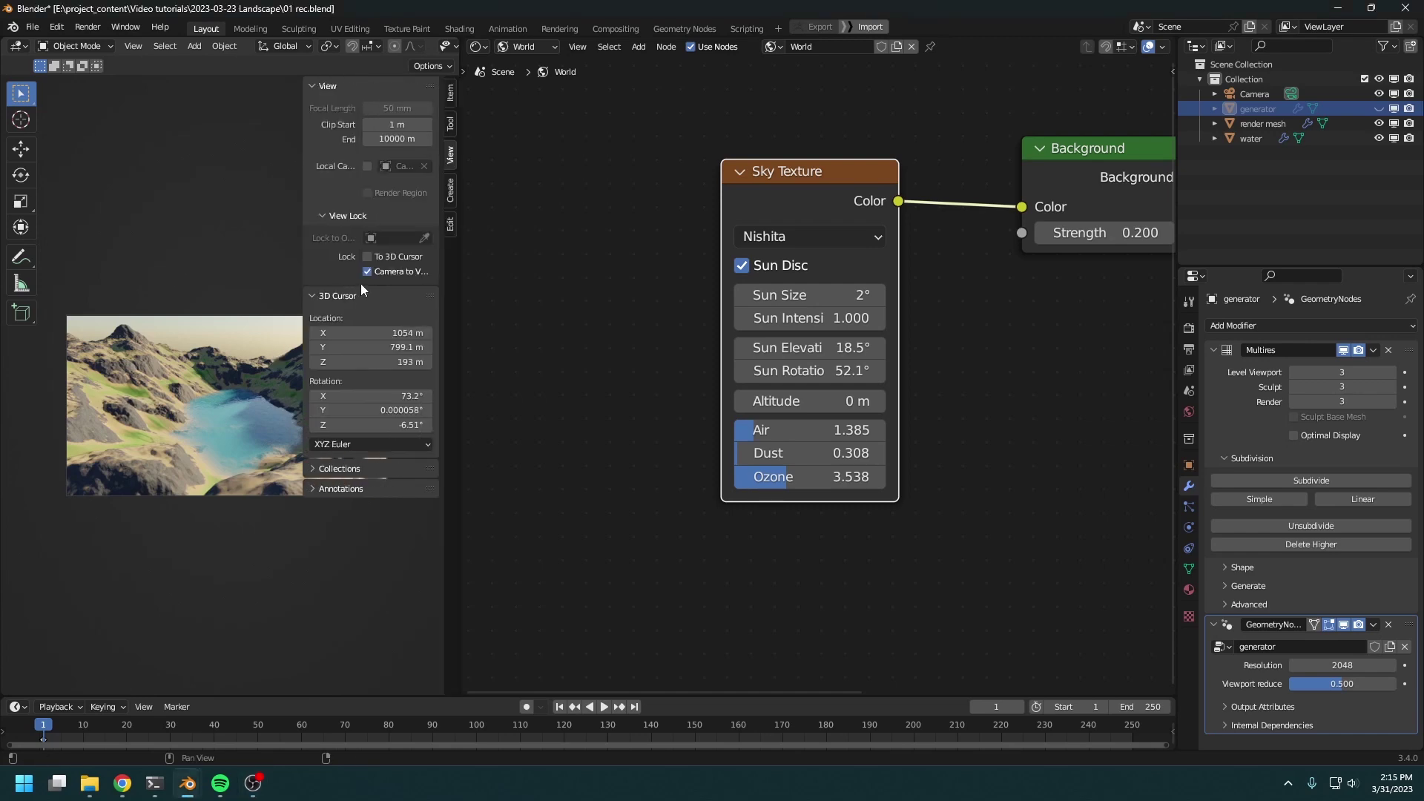
pyautogui.press('n')
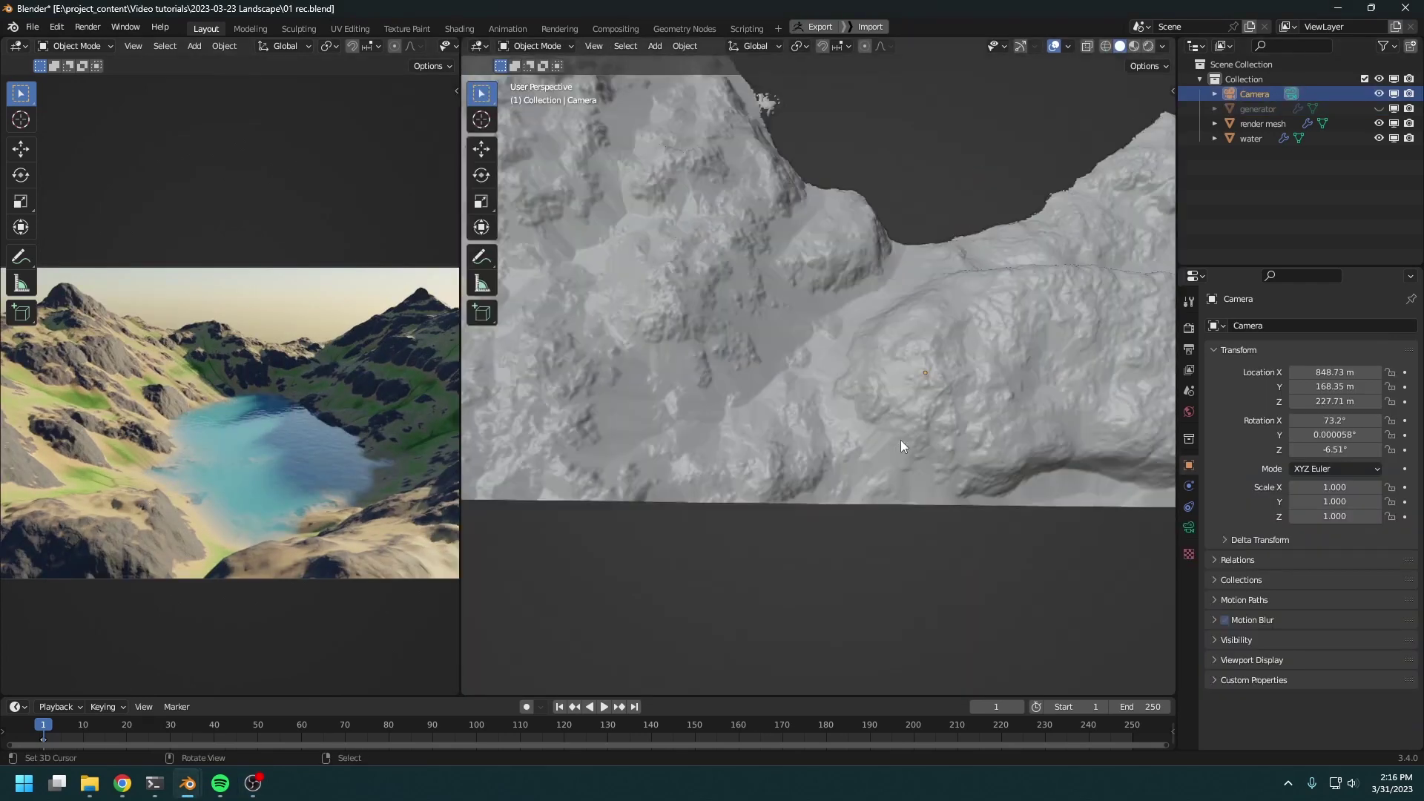
# Set the camera's viewport display size to 100 m
pyautogui.moveTo(901, 439); pyautogui.dragTo(1113, 416, button='middle')
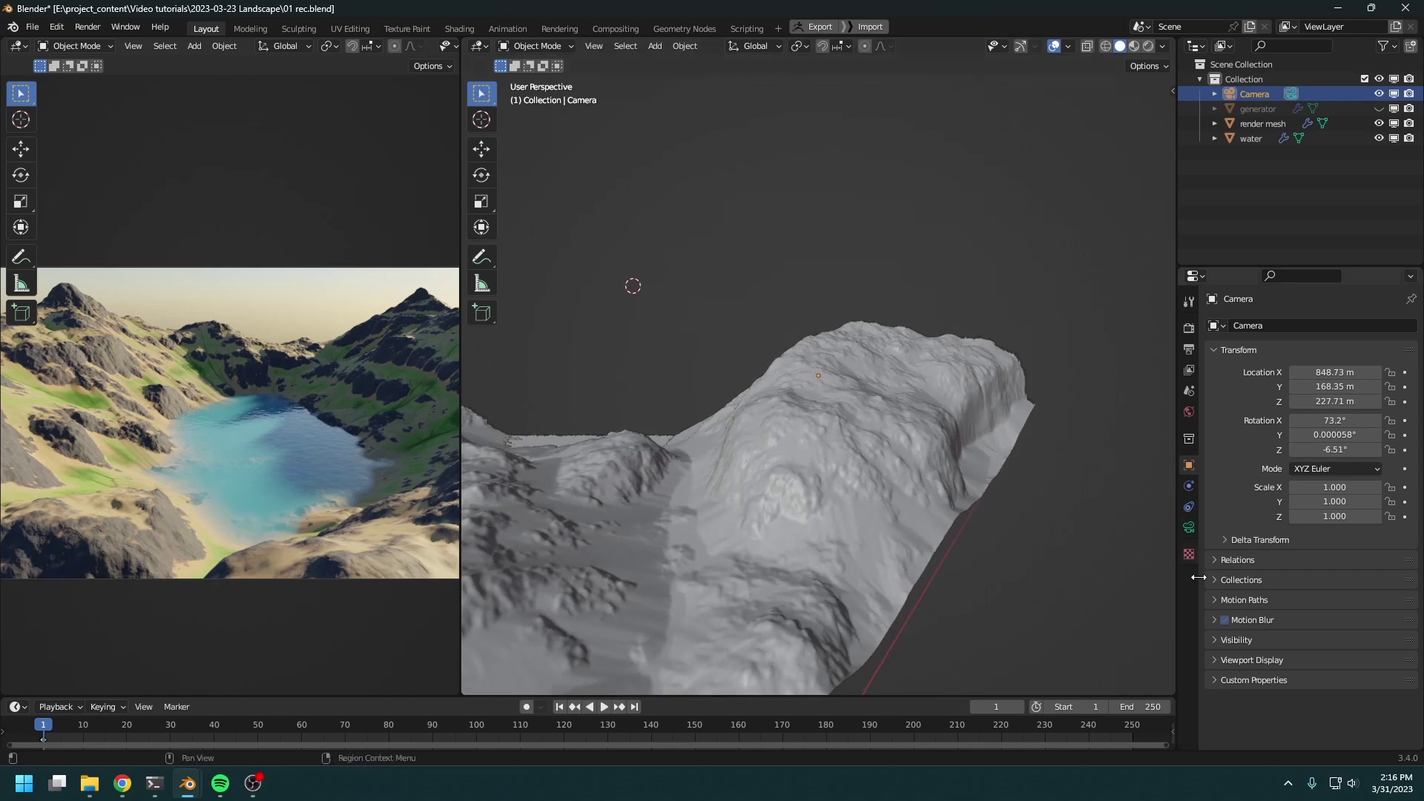
pyautogui.click(1189, 527)
pyautogui.scroll(-1, 1341, 583)
pyautogui.click(1250, 565)
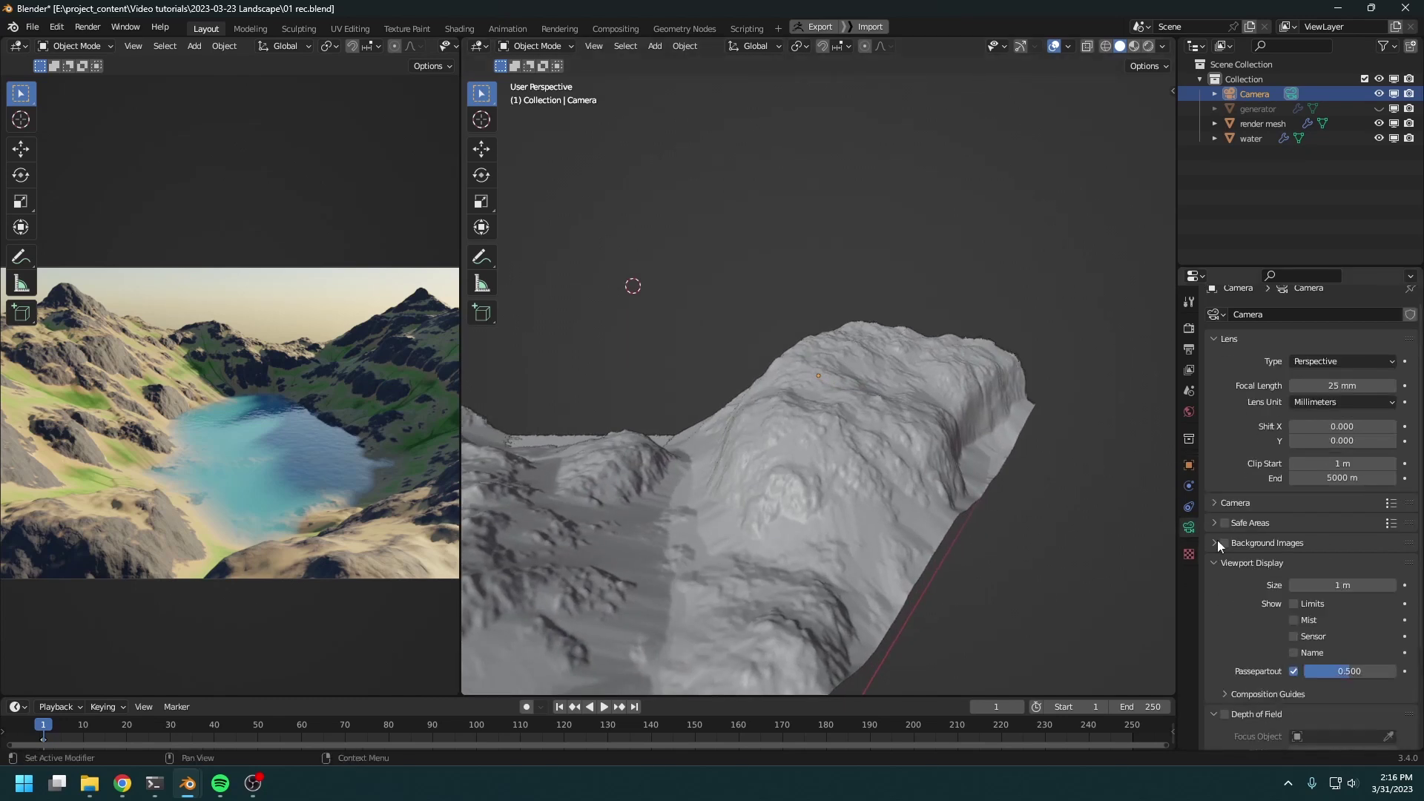
pyautogui.scroll(-3, 1302, 630)
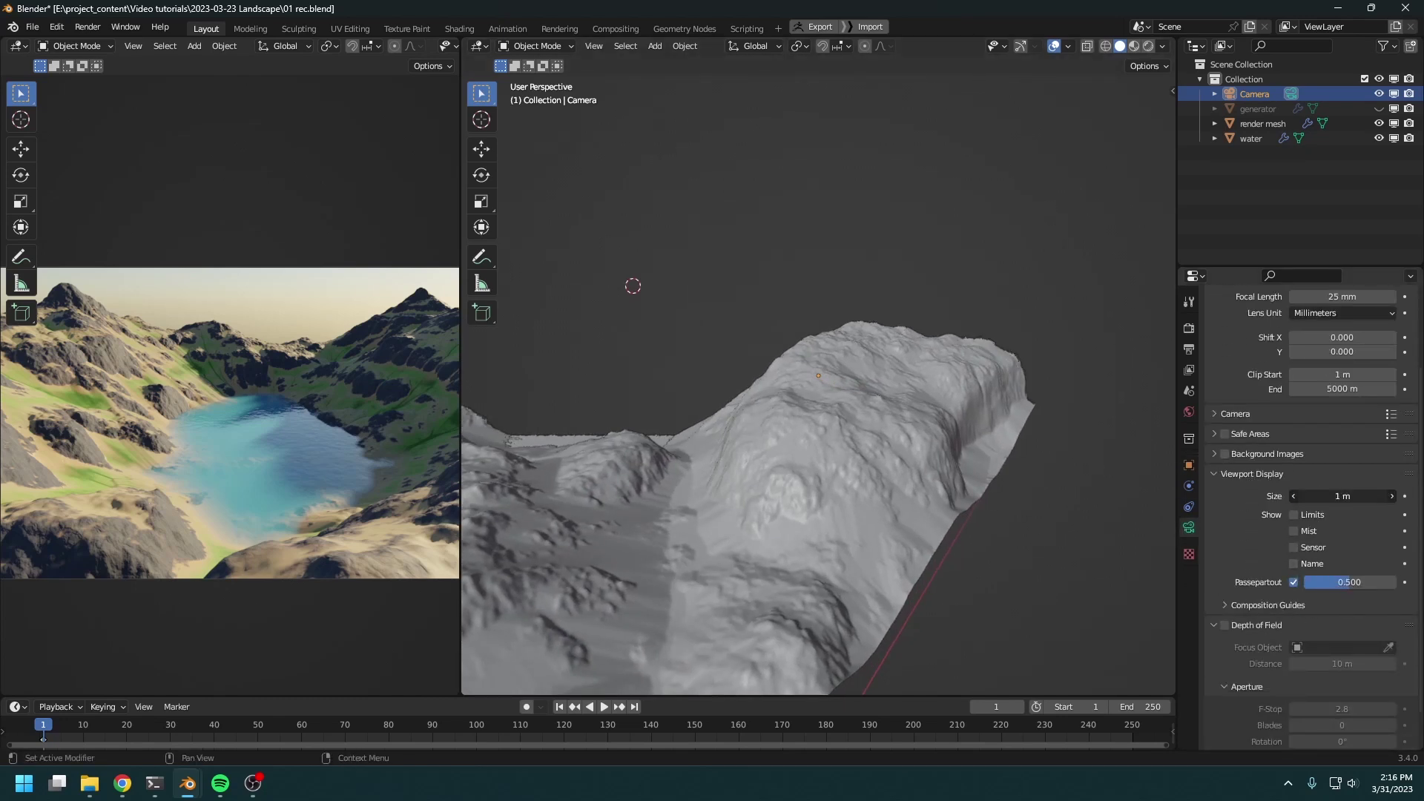
pyautogui.click(1327, 494)
pyautogui.write('100')
pyautogui.press('Return')
pyautogui.moveTo(735, 475); pyautogui.dragTo(691, 460, button='middle')
# Set the solid-shaded viewport's clip end to 10000 m and start editing its clip start
pyautogui.press('n')
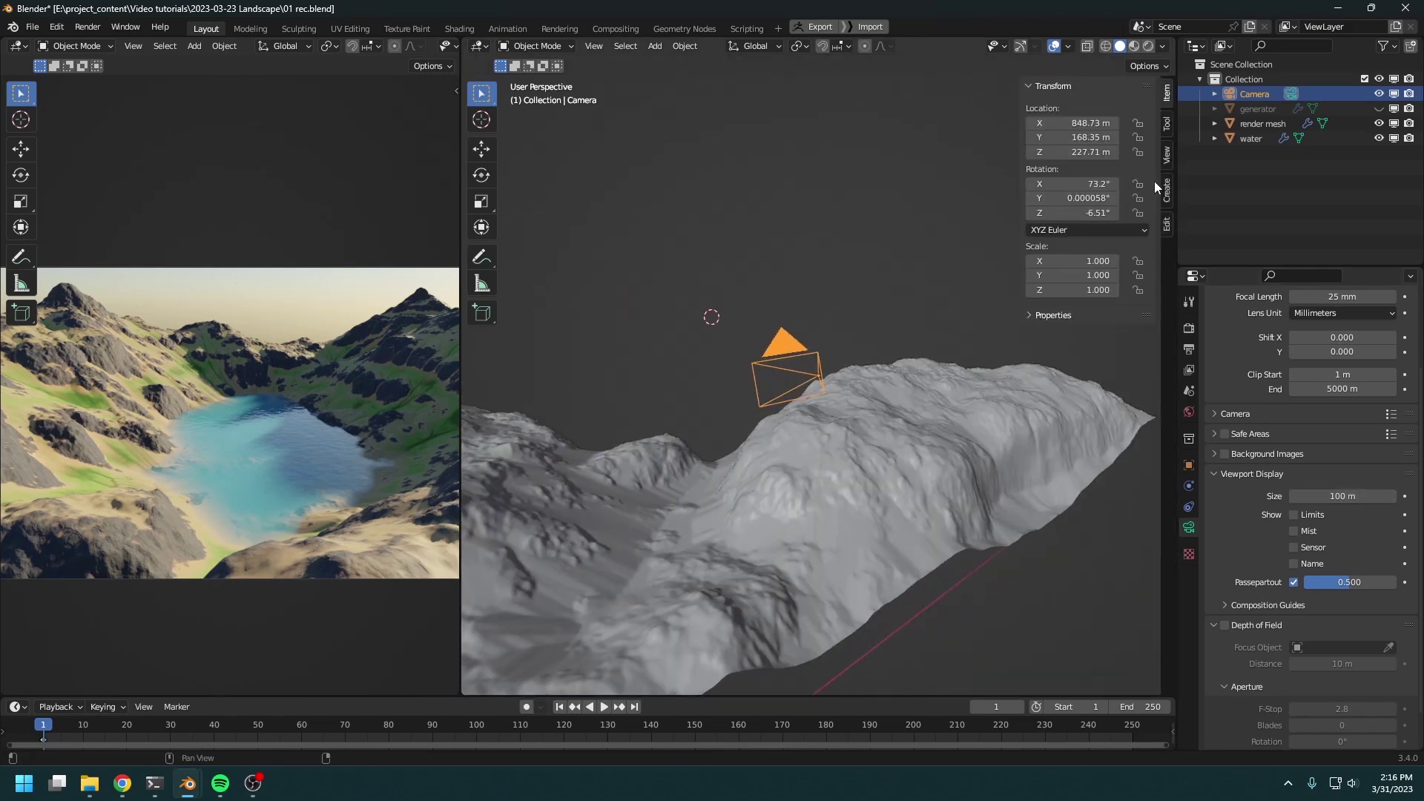
pyautogui.click(1167, 156)
pyautogui.click(1113, 138)
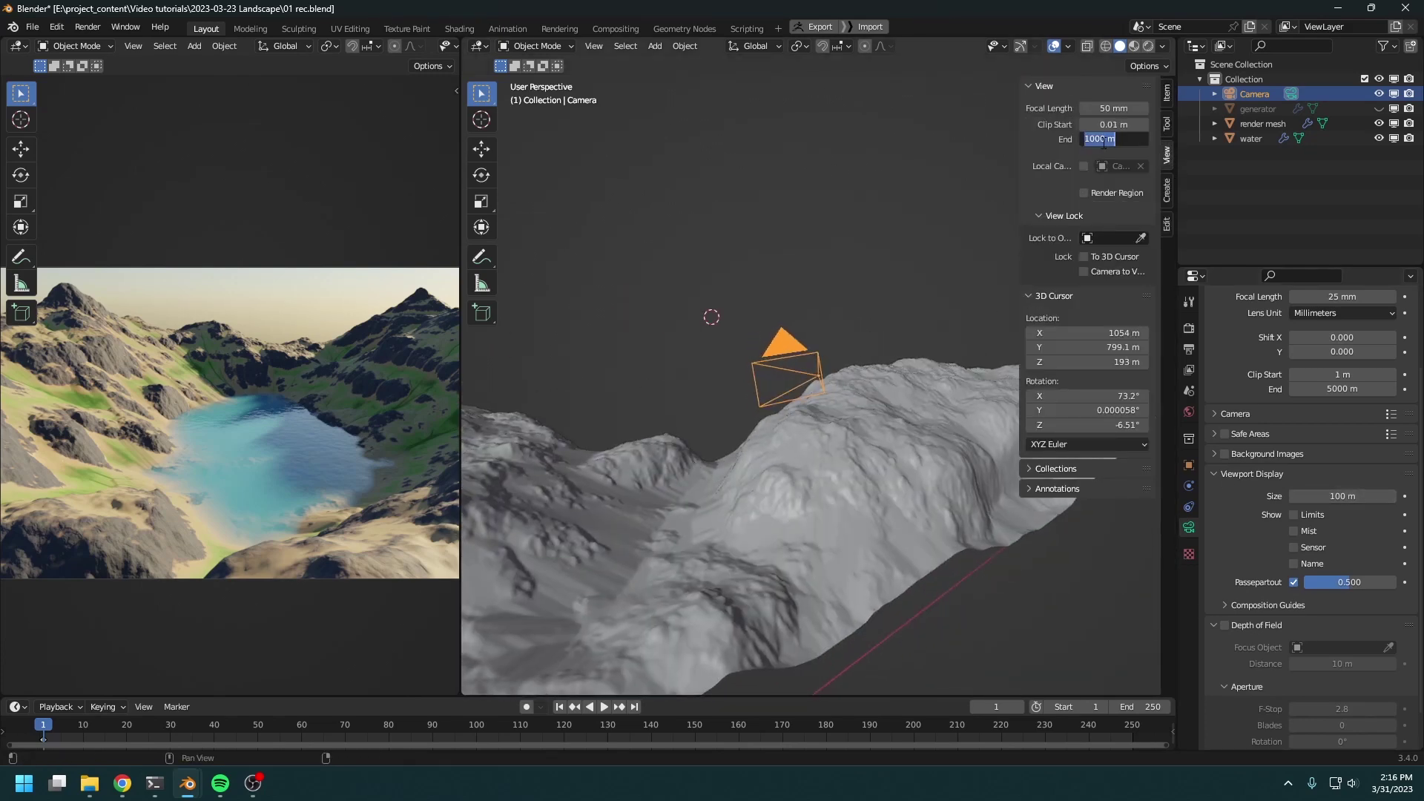
pyautogui.click(1085, 138)
pyautogui.click(1108, 124)
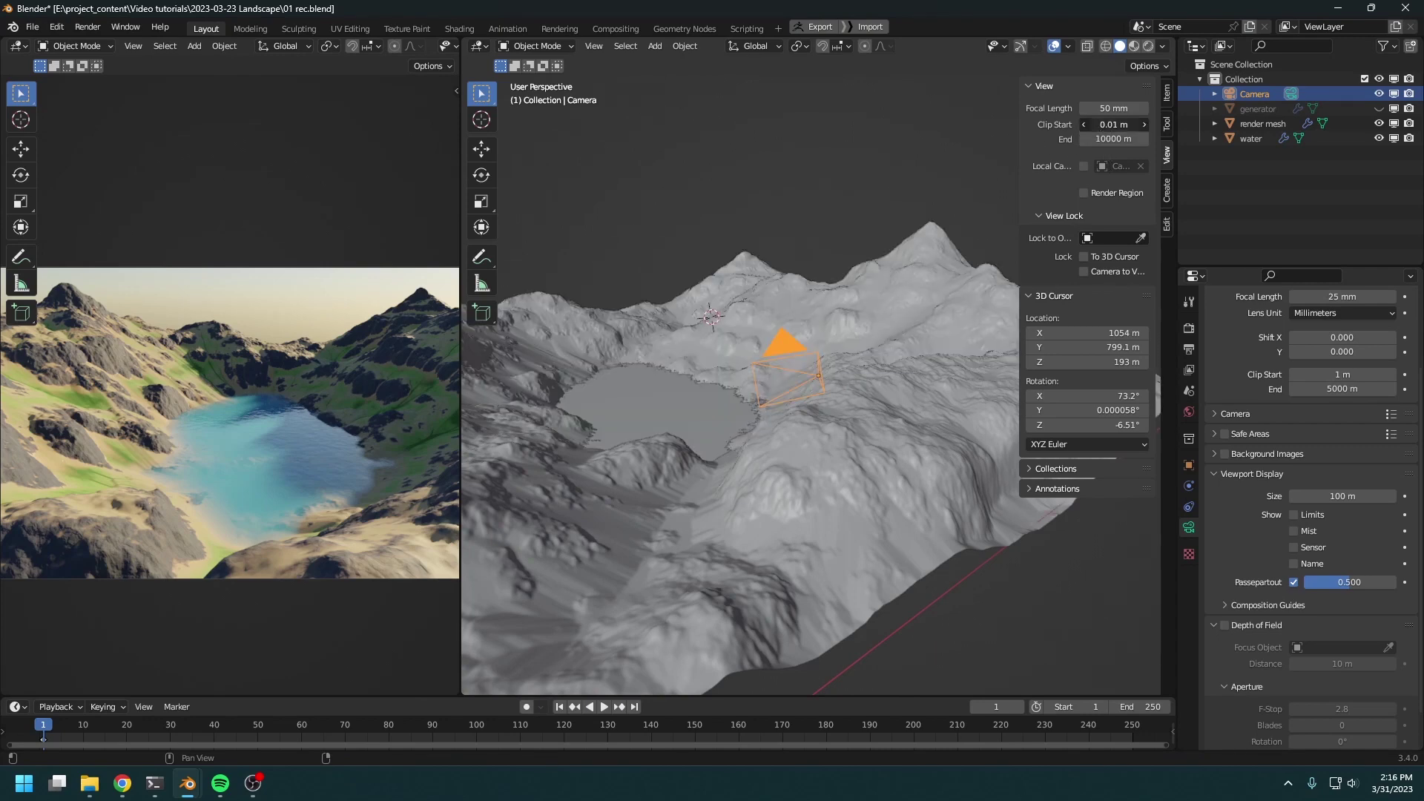